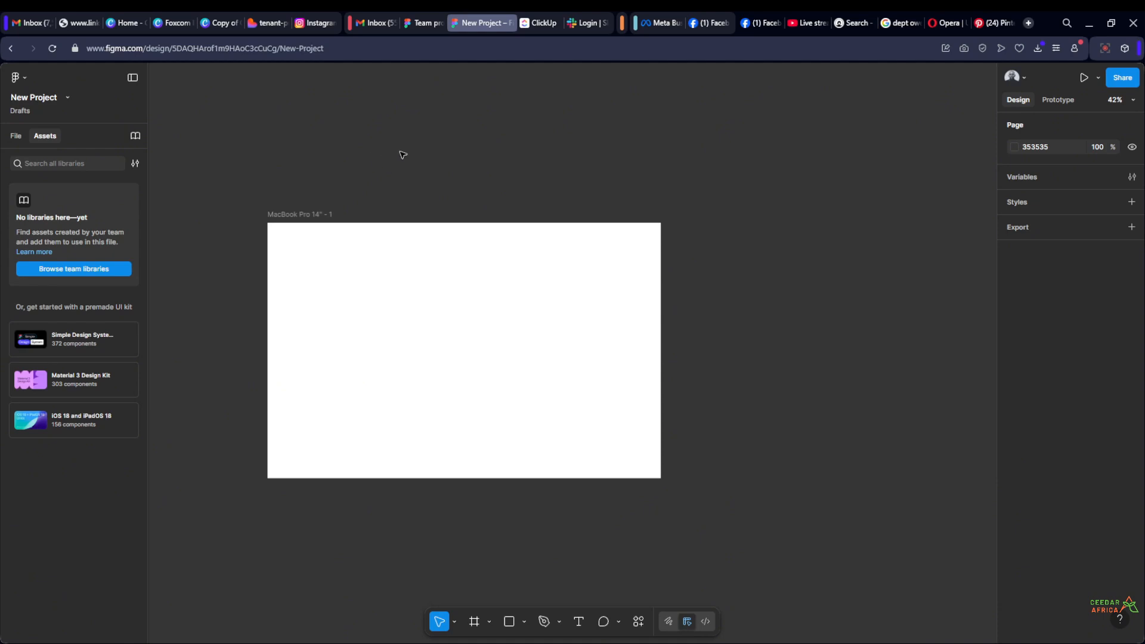
Add the premade Simple Design System UI kit to the file's asset libraries
left_click_drag(401, 153, 358, 130)
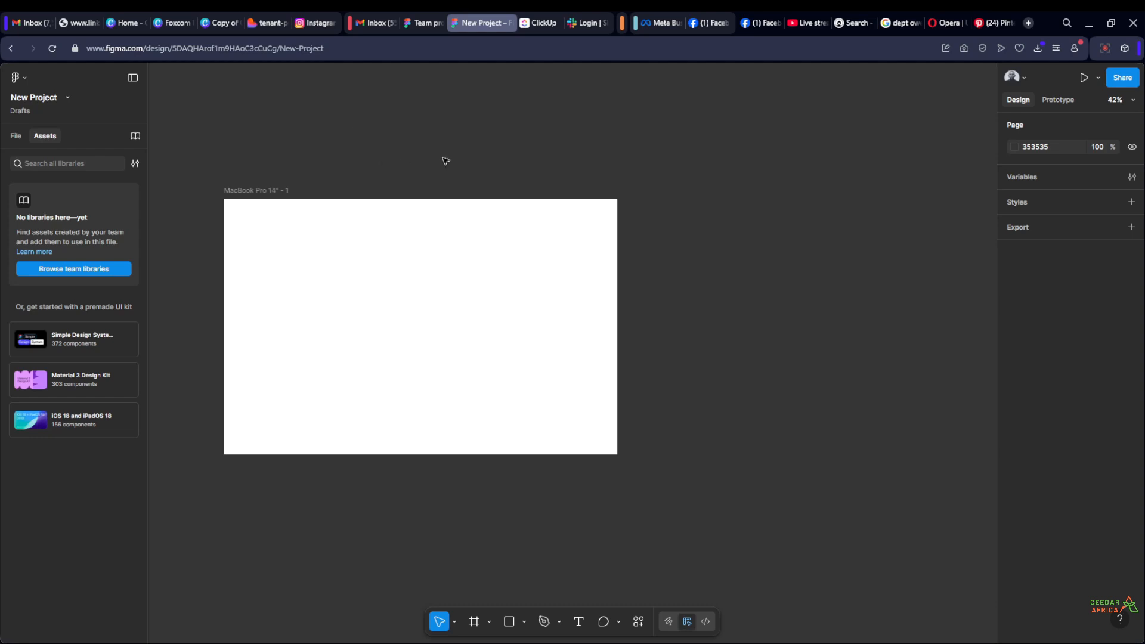
left_click_drag(682, 291, 689, 251)
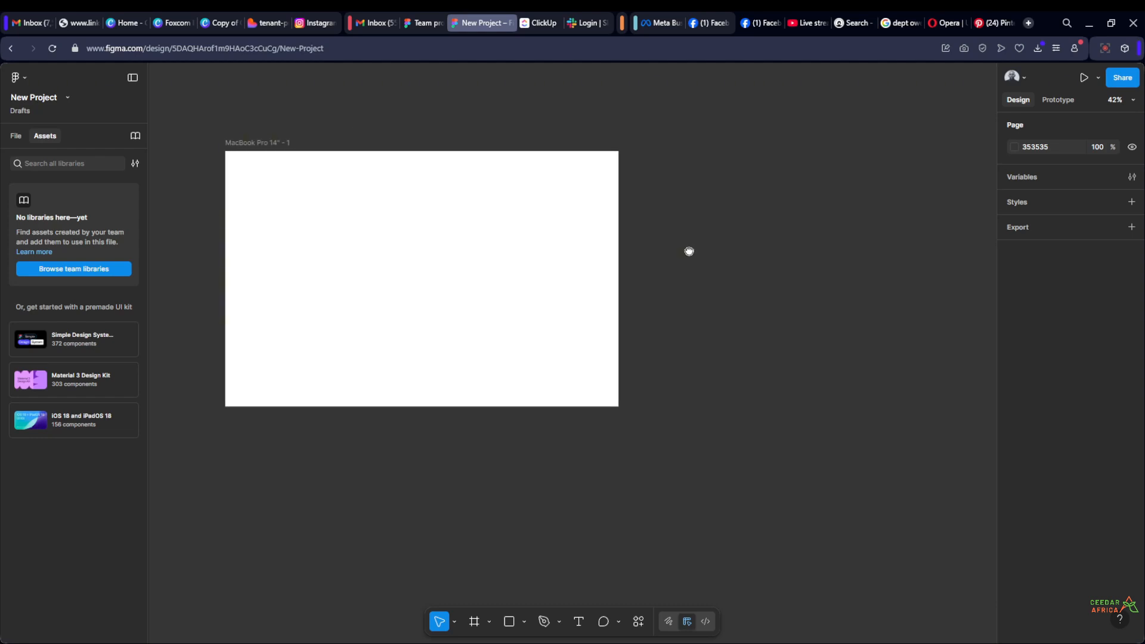
left_click(16, 137)
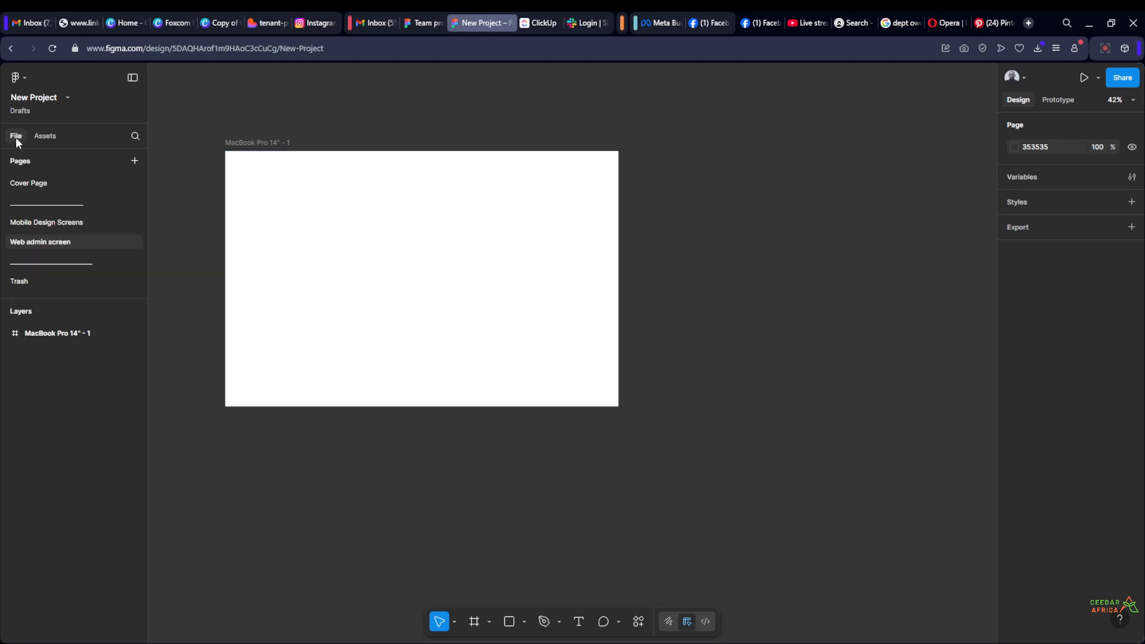
left_click(47, 136)
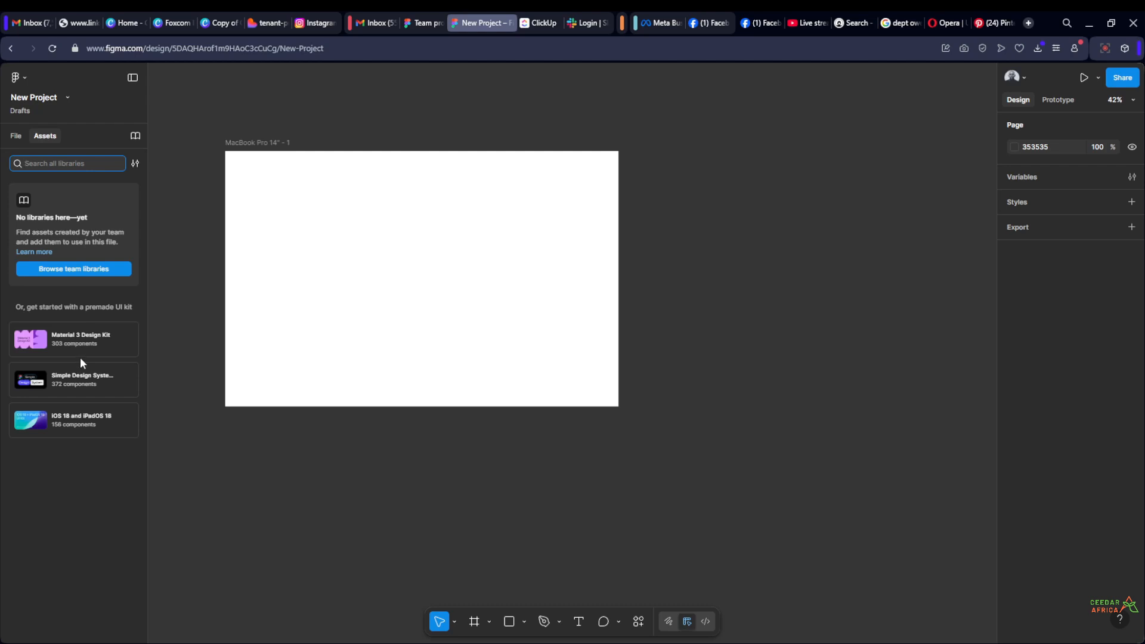
left_click(127, 381)
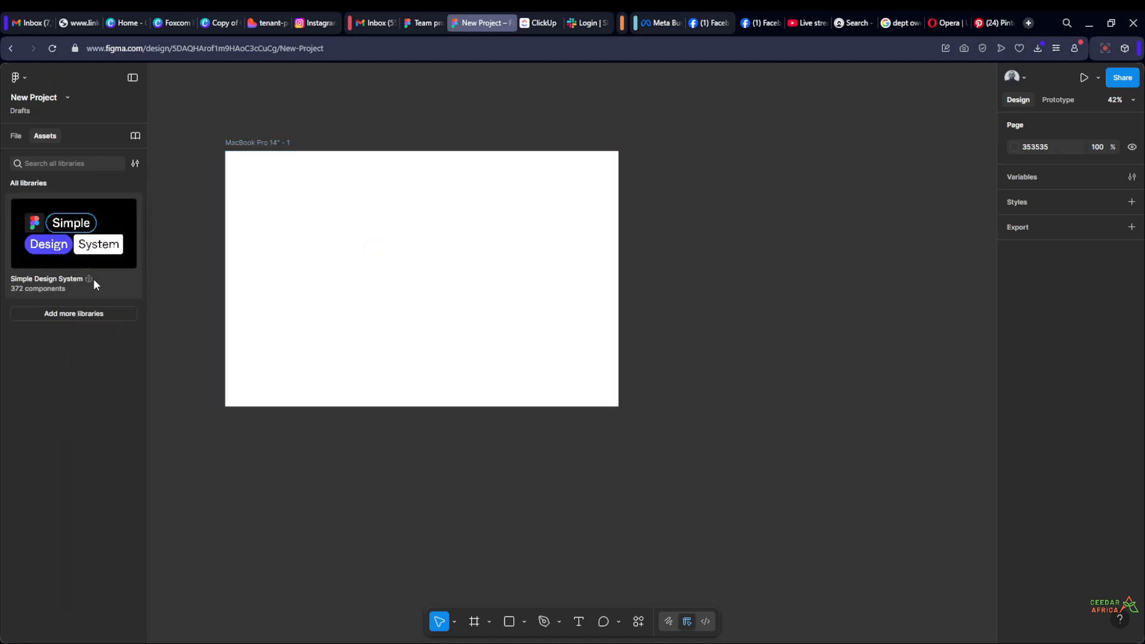
Insert an Input Field instance from the Inputs category of the Simple Design System library
left_click(106, 246)
scroll(91, 423, "down", 5)
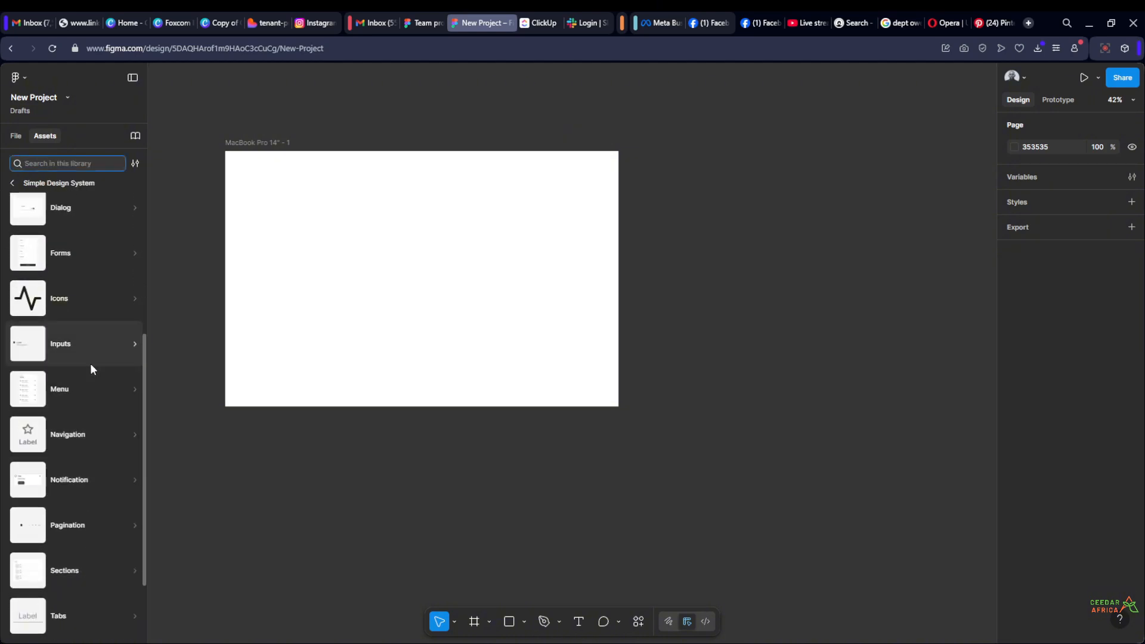
left_click(89, 341)
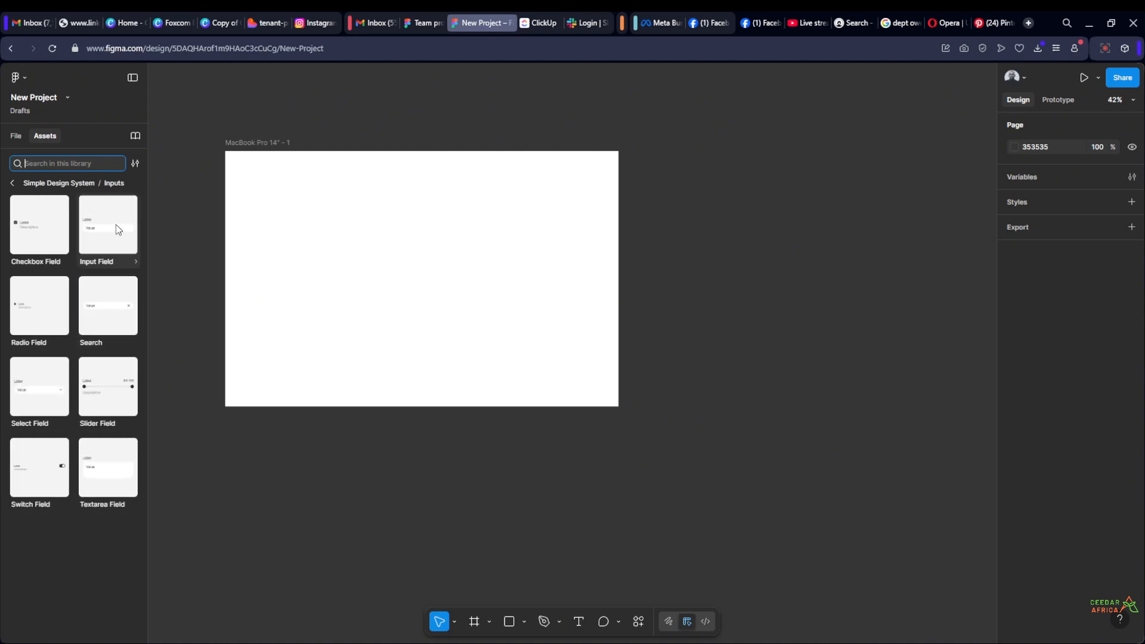
left_click(91, 225)
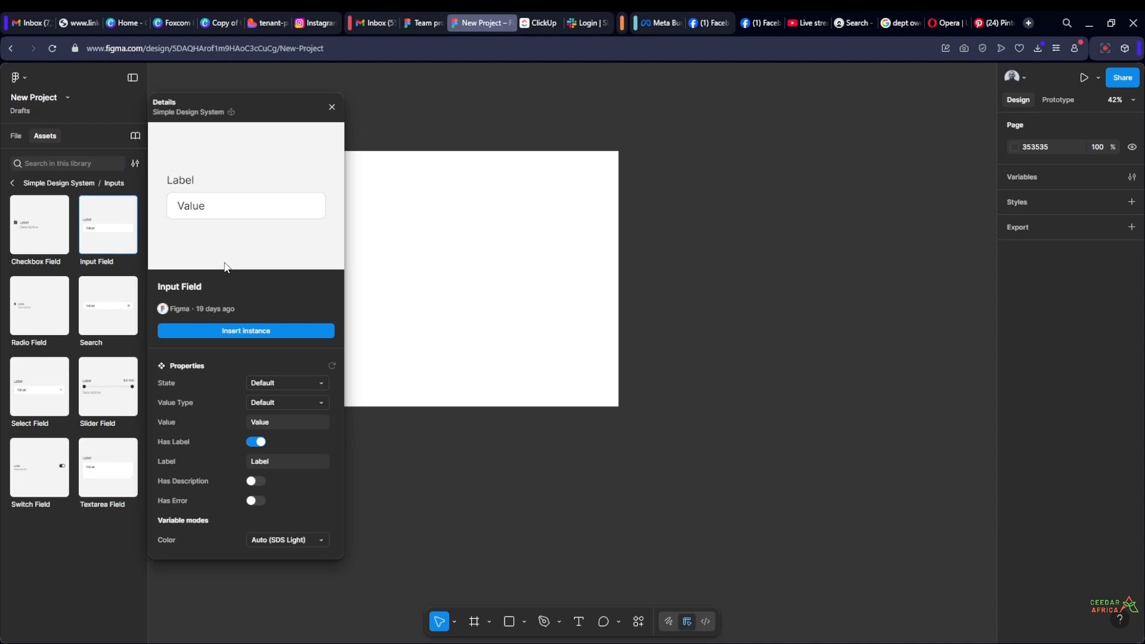
left_click(242, 330)
scroll(745, 396, "up", 3)
scroll(709, 373, "down", 8)
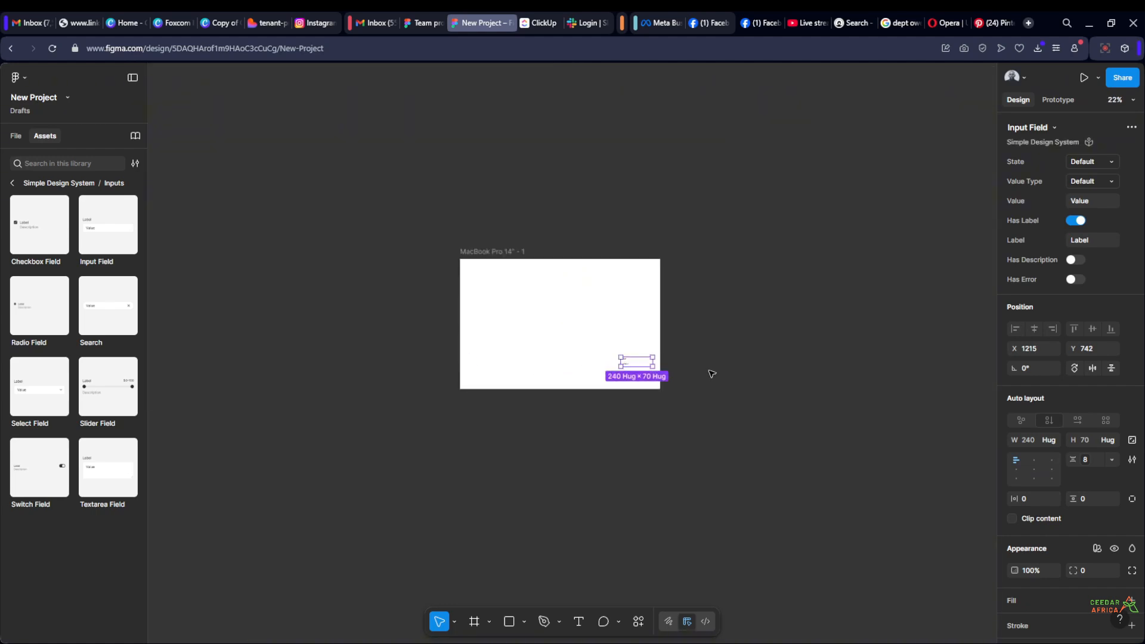
Move the Input Field to the upper-left area of the MacBook Pro 14" frame, at about X 217, Y 205
scroll(705, 370, "up", 6)
left_click(671, 353)
scroll(603, 338, "up", 3)
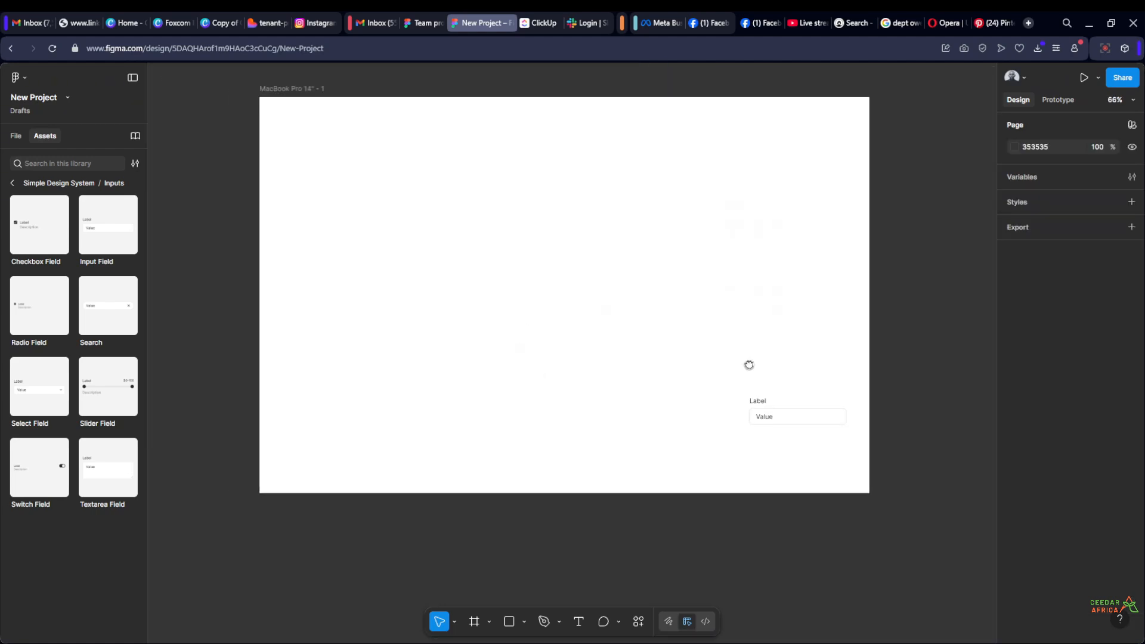
left_click_drag(795, 438, 395, 218)
left_click(205, 238)
Examine the placed Input Field's label and value box up close and within the whole frame
scroll(472, 199, "up", 3)
scroll(716, 213, "down", 1)
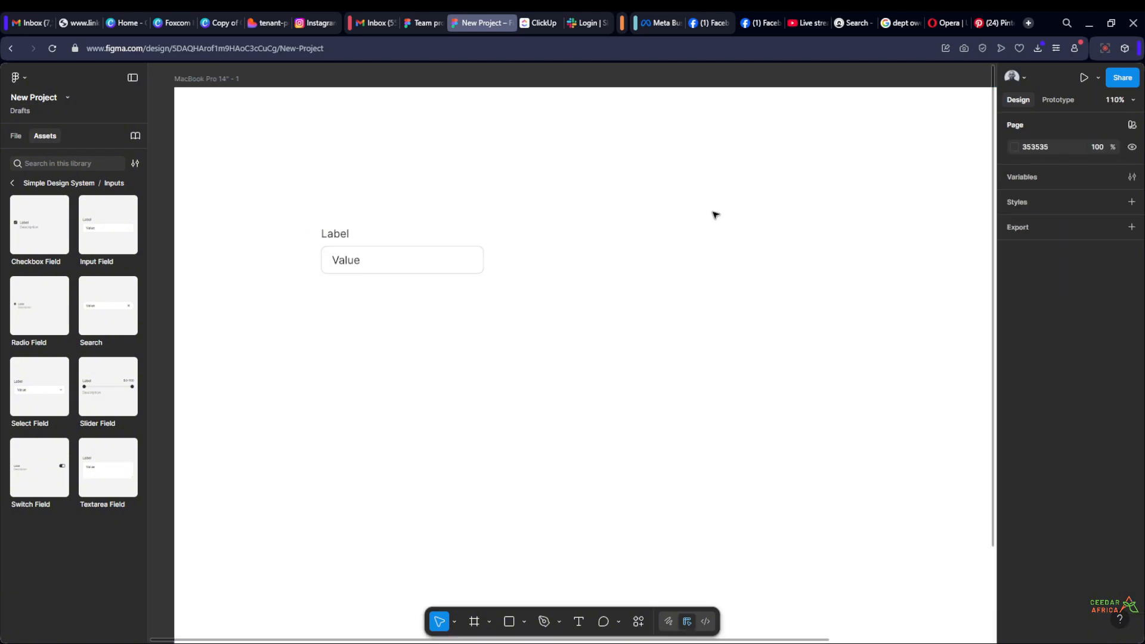
scroll(267, 245, "up", 3)
scroll(353, 257, "up", 1)
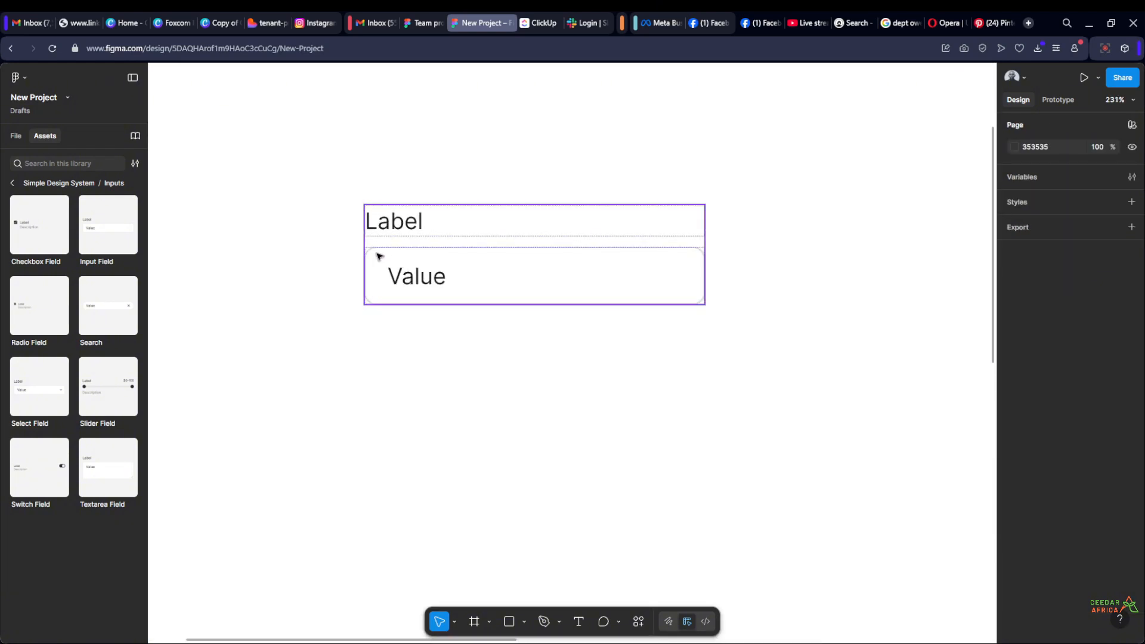
scroll(412, 329, "down", 3)
scroll(480, 232, "up", 1)
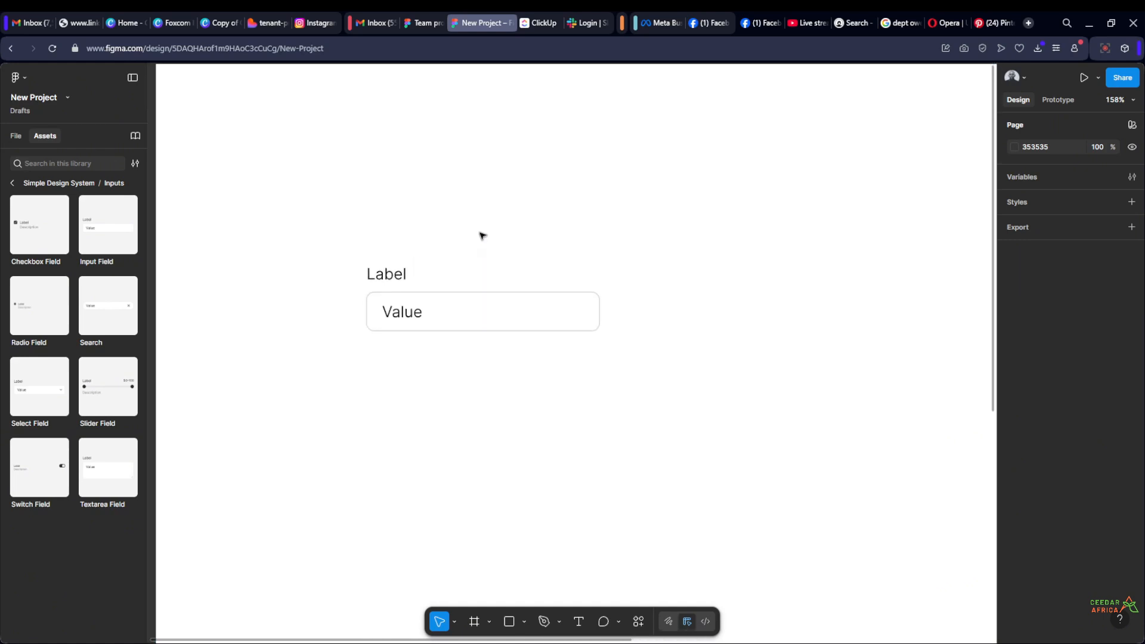
scroll(429, 237, "up", 2)
scroll(400, 238, "up", 1)
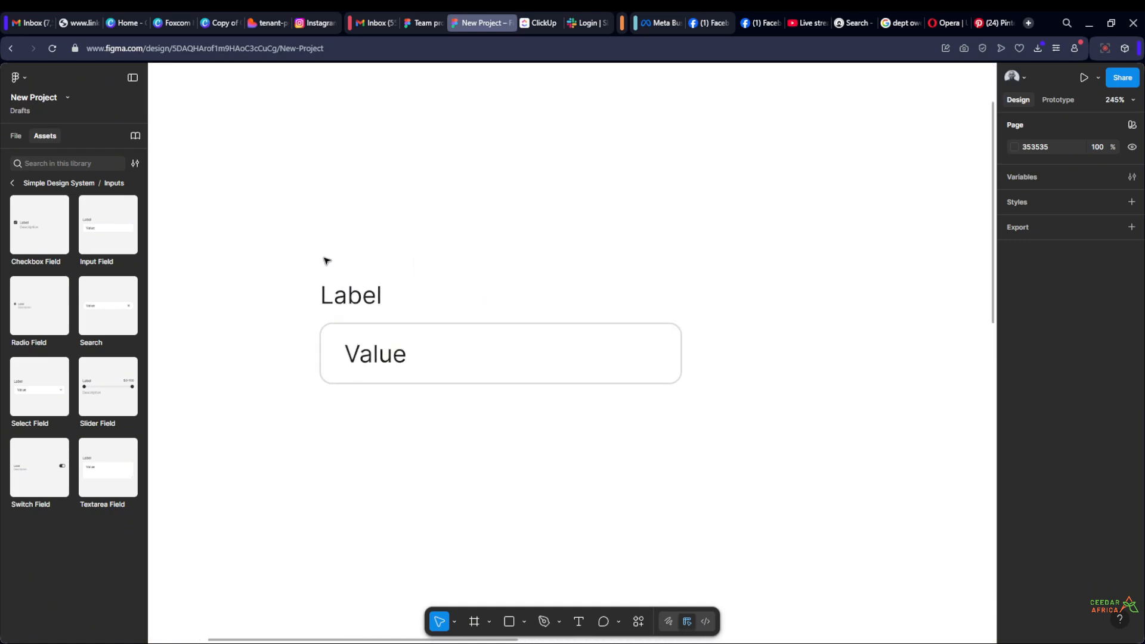
scroll(430, 259, "down", 5)
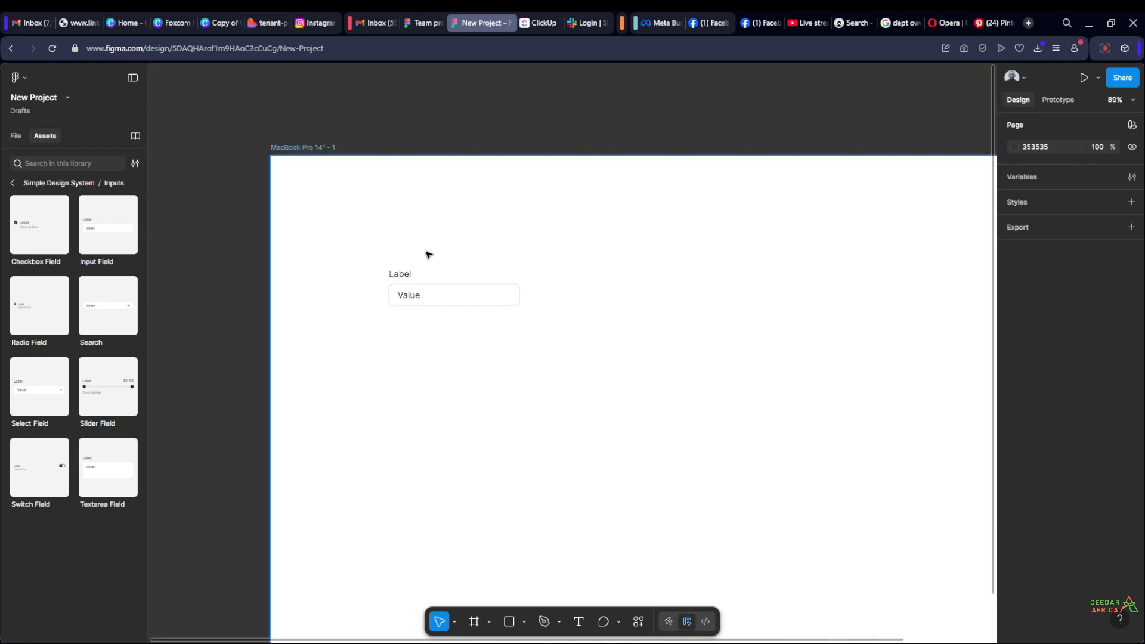
scroll(428, 254, "up", 4)
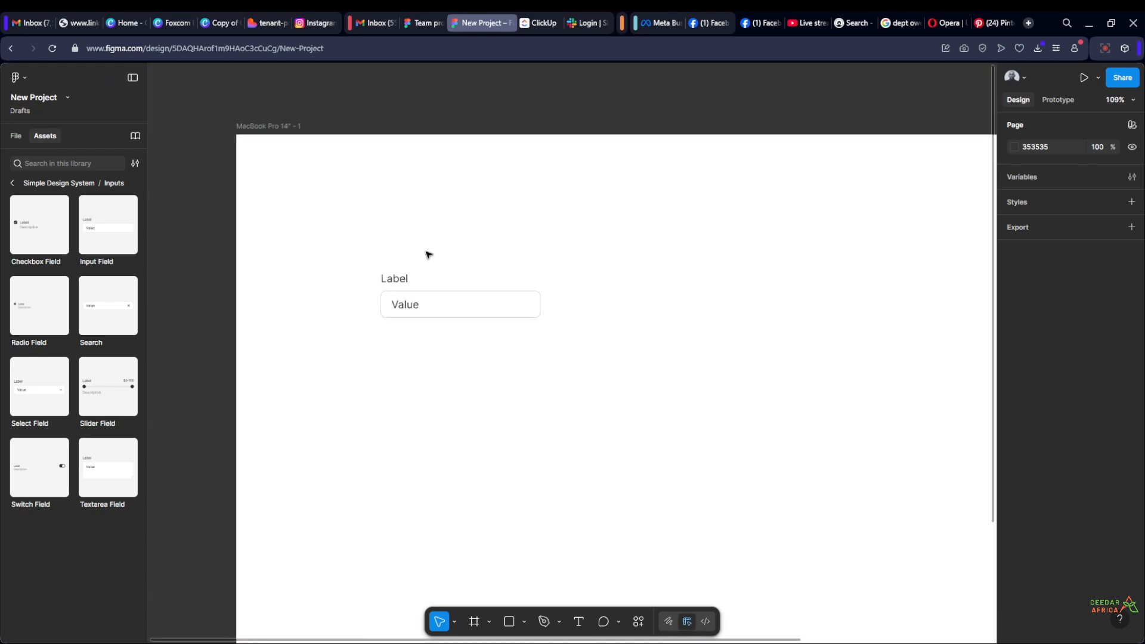
scroll(428, 255, "down", 1)
scroll(428, 255, "up", 2)
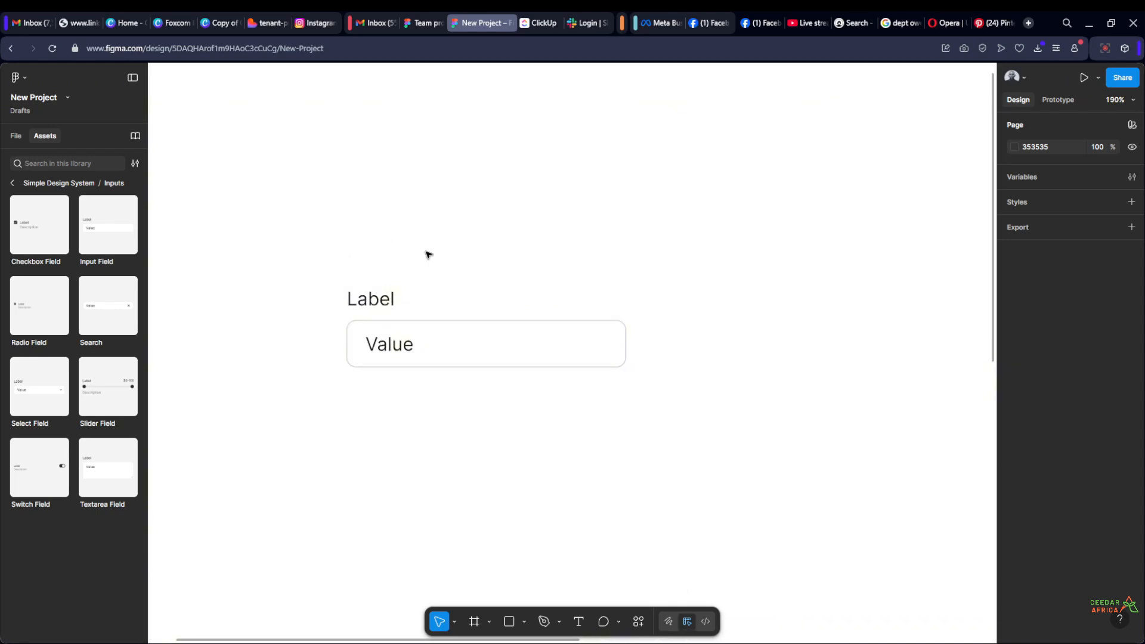
Turn off the Input Field's Has Label property, and turn it back on
left_click(388, 302)
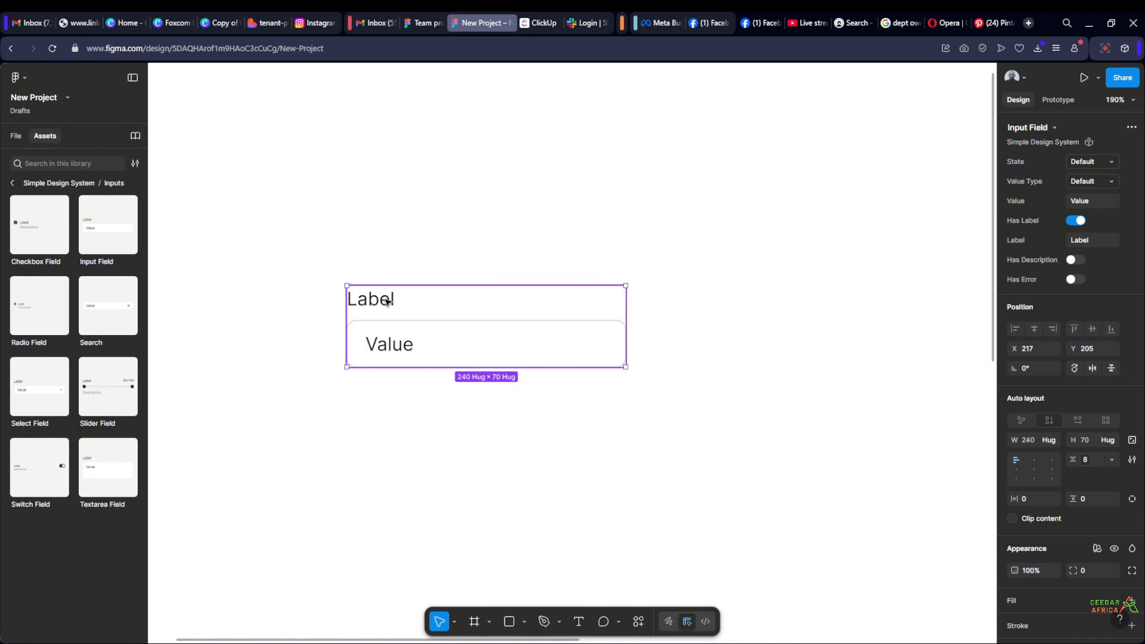
left_click(1075, 221)
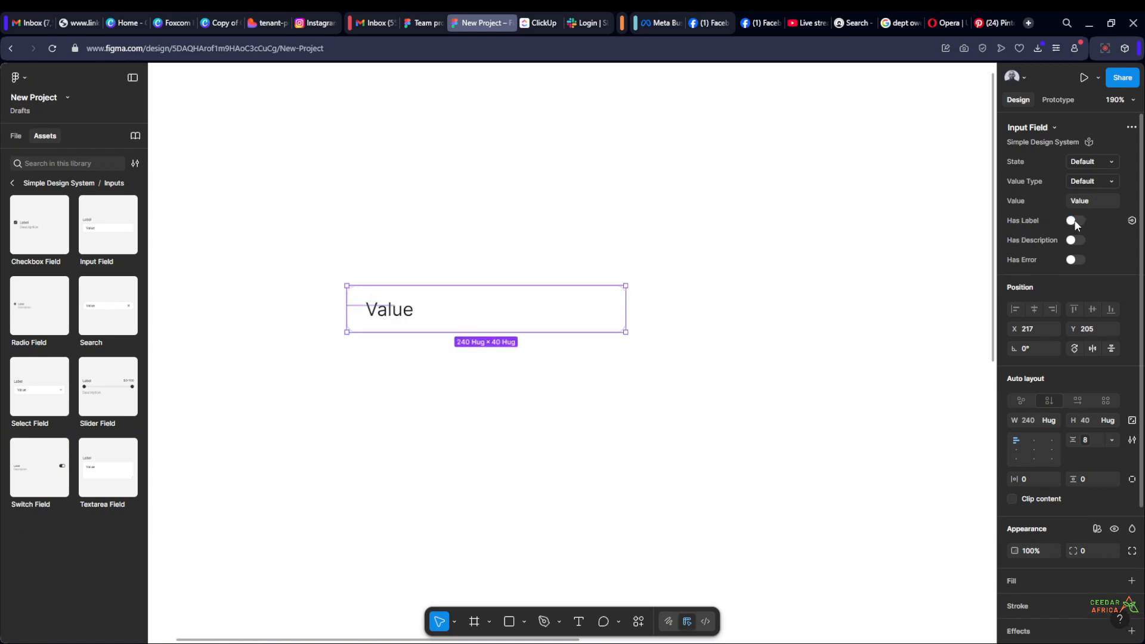
left_click(754, 322)
scroll(754, 323, "down", 3)
scroll(754, 323, "up", 3)
left_click(564, 316)
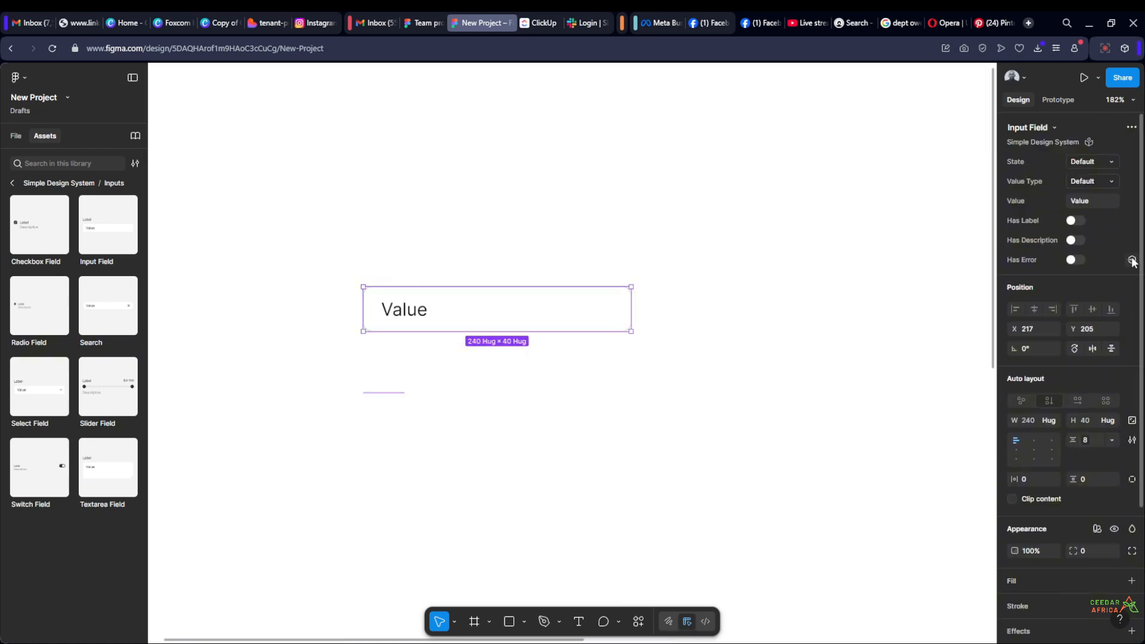
left_click(1075, 221)
scroll(726, 299, "down", 5)
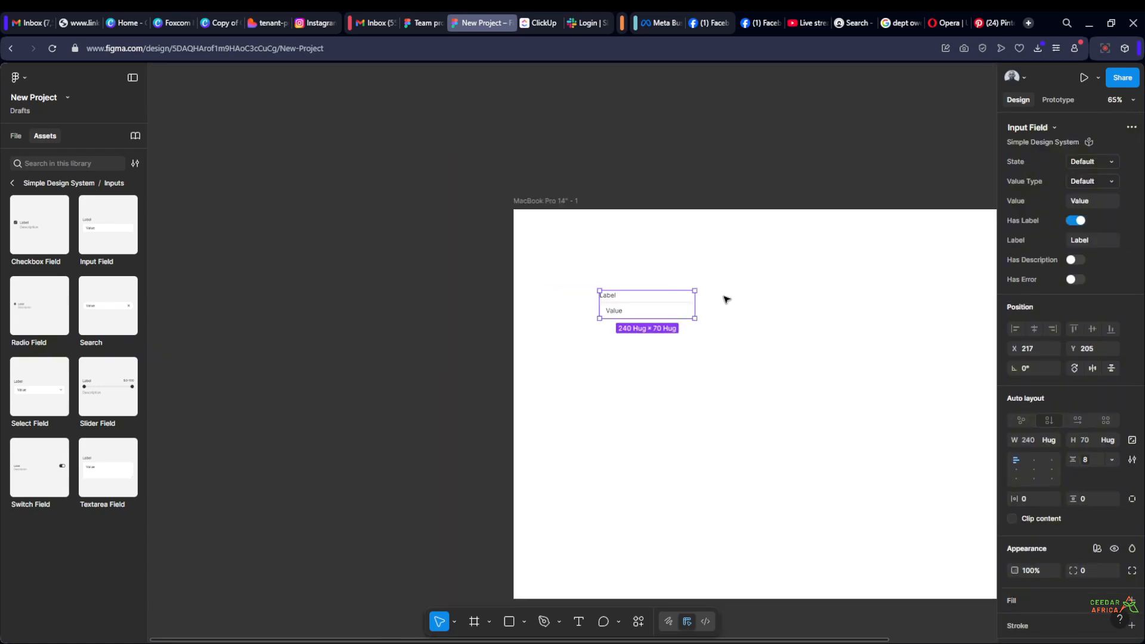
left_click(728, 204)
Switch from the asset library to the file's layer list and collapse the Pages section
scroll(655, 304, "up", 3)
scroll(797, 314, "right", 3)
scroll(603, 275, "down", 3)
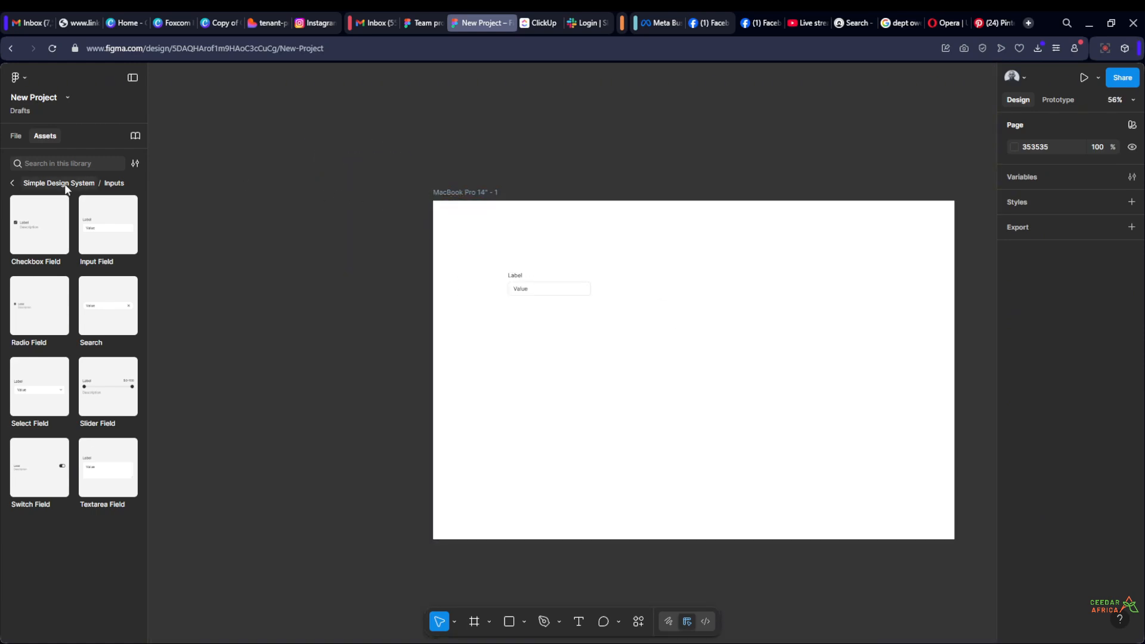
left_click(12, 184)
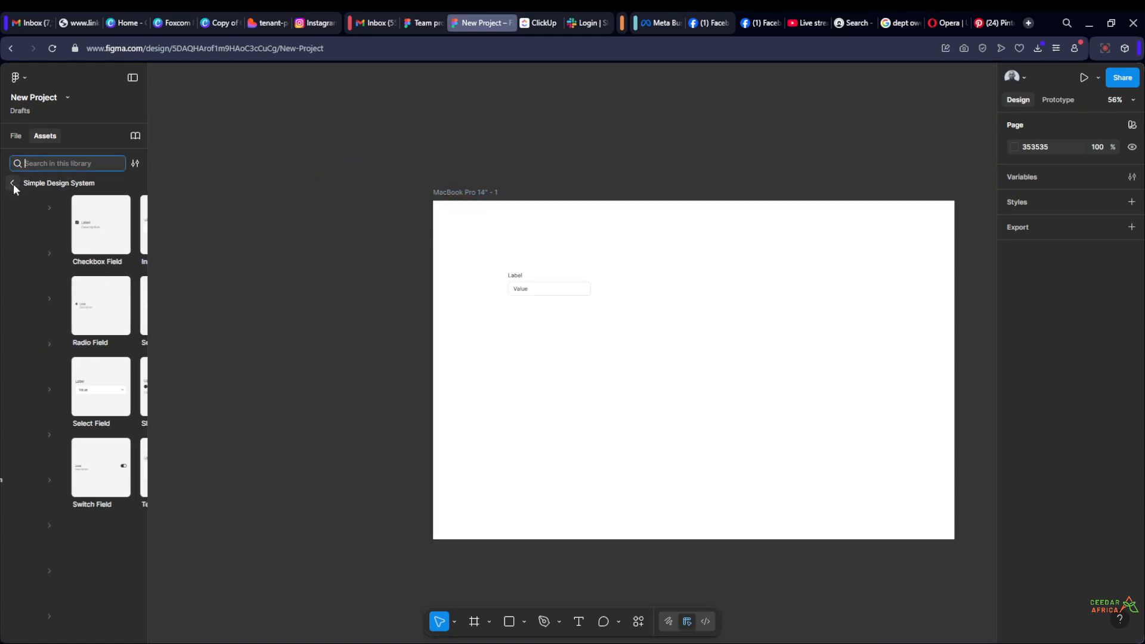
left_click(16, 136)
left_click(45, 136)
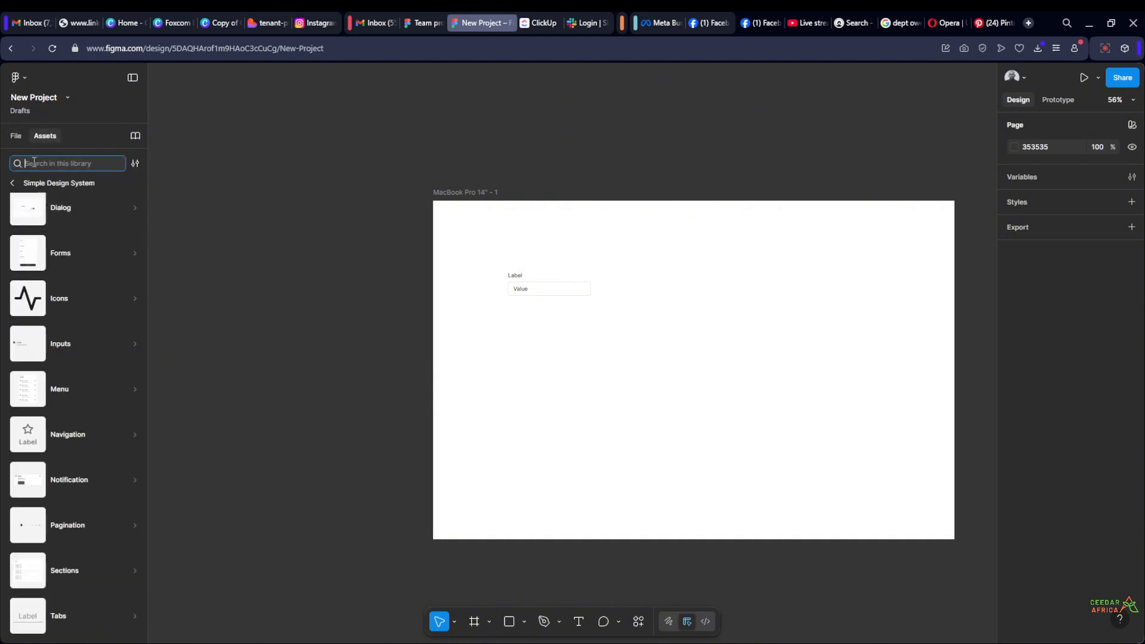
left_click(16, 136)
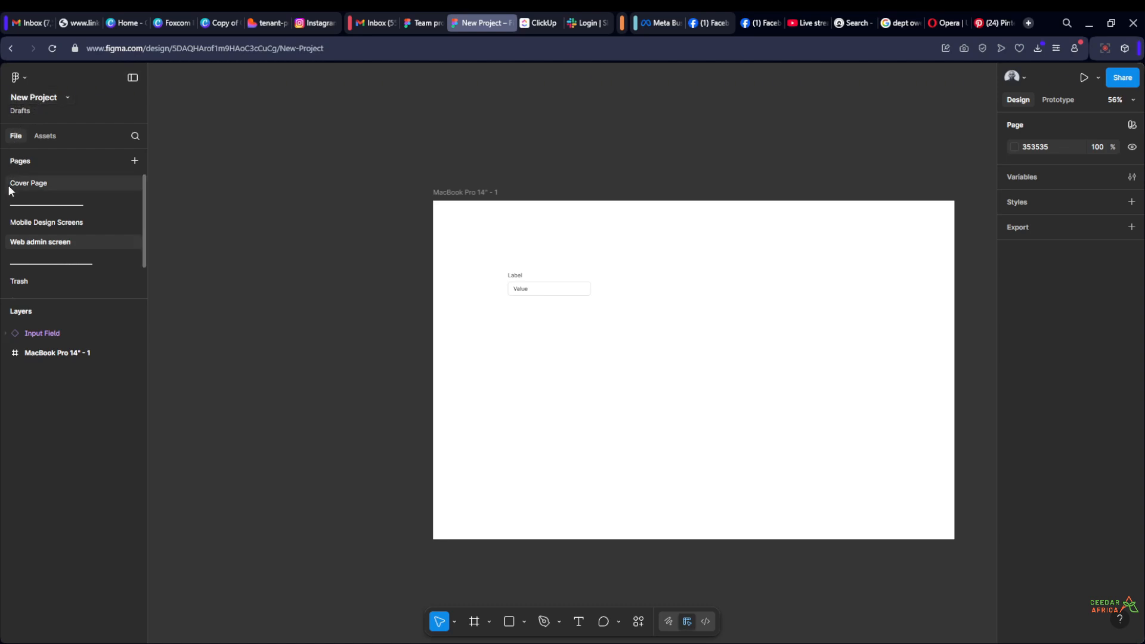
left_click(6, 163)
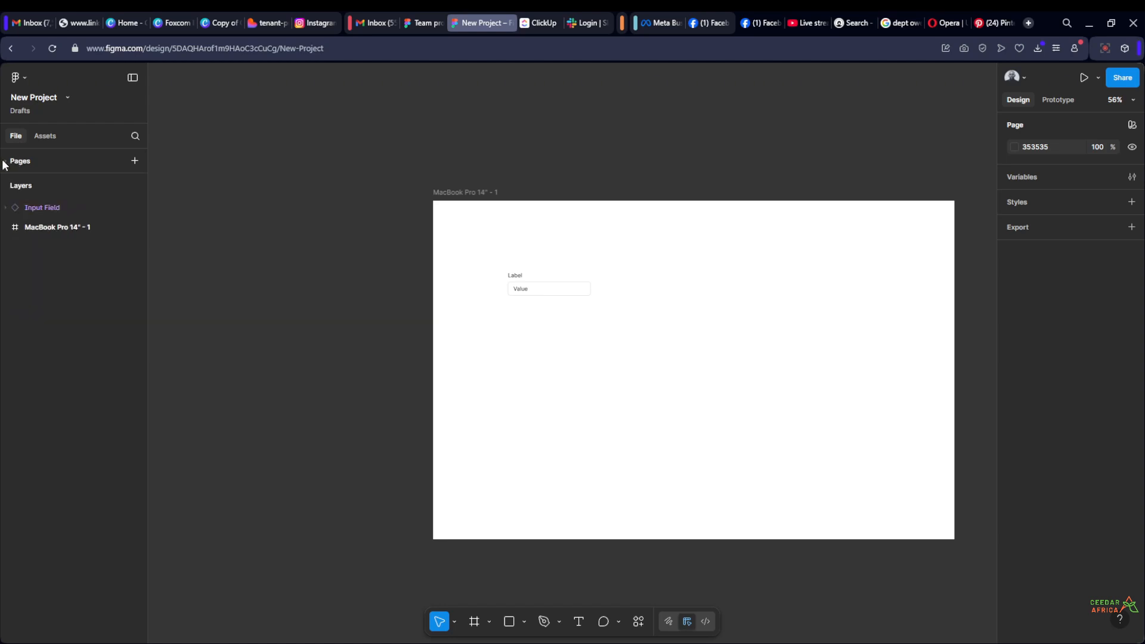
left_click(5, 187)
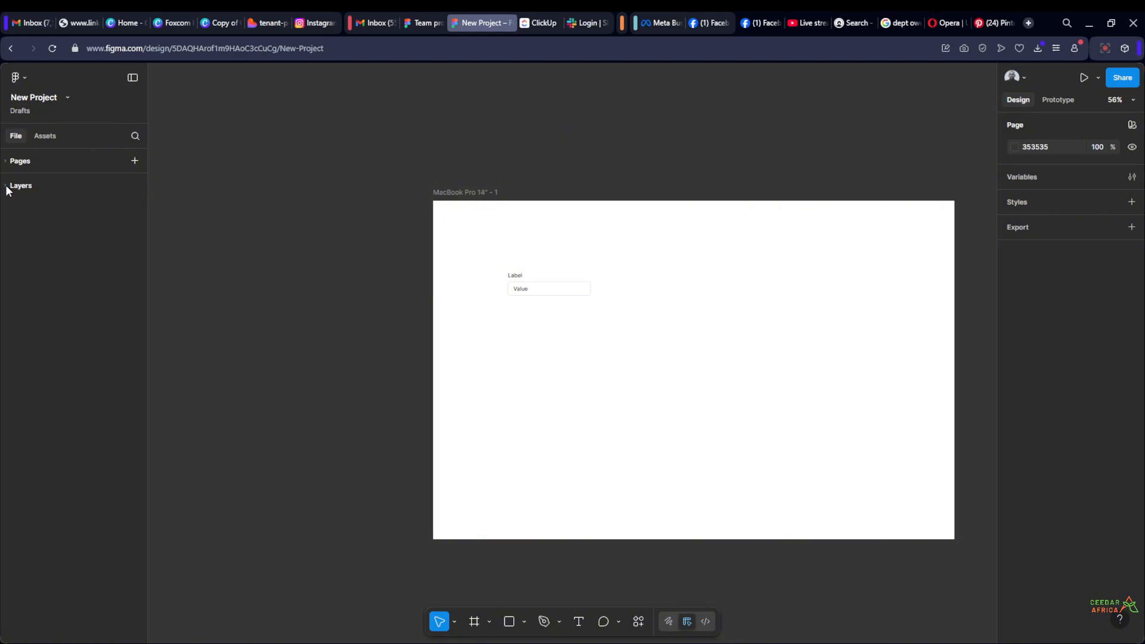
left_click(6, 187)
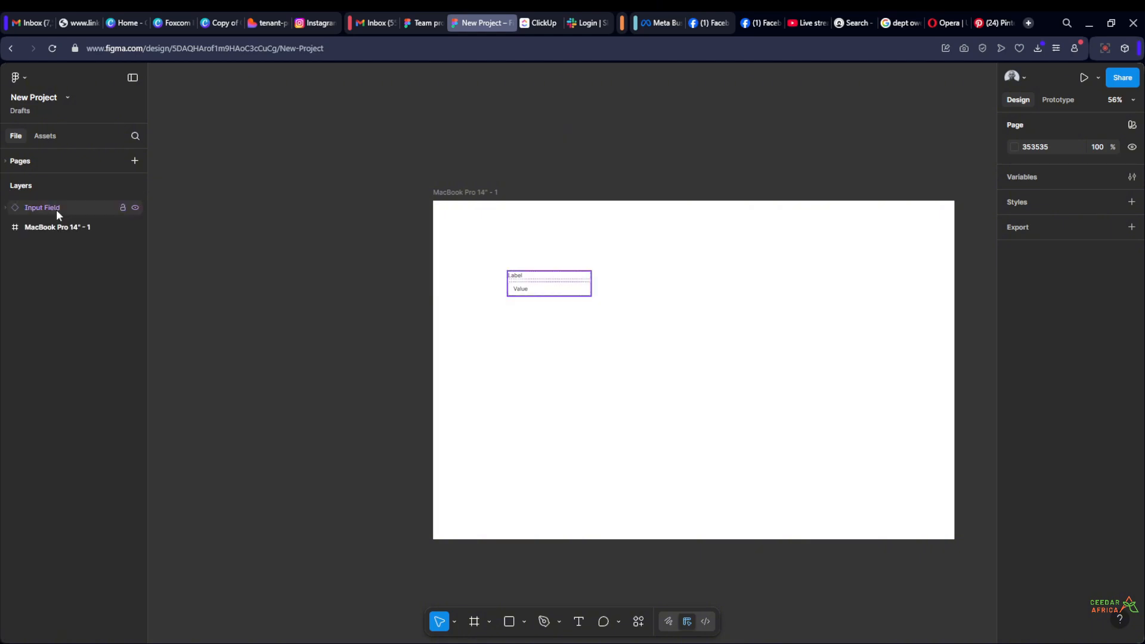
Draw a frame about 513 × 307 in the empty canvas area left of the MacBook Pro 14" frame
scroll(353, 315, "down", 3)
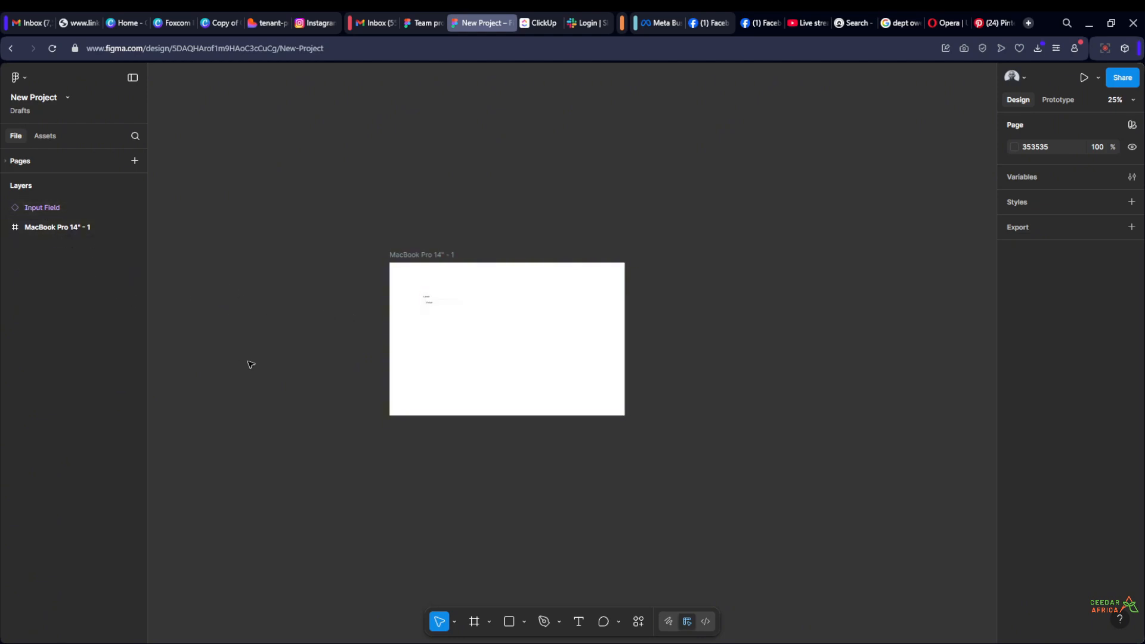
scroll(504, 295, "left", 5)
scroll(504, 295, "up", 1)
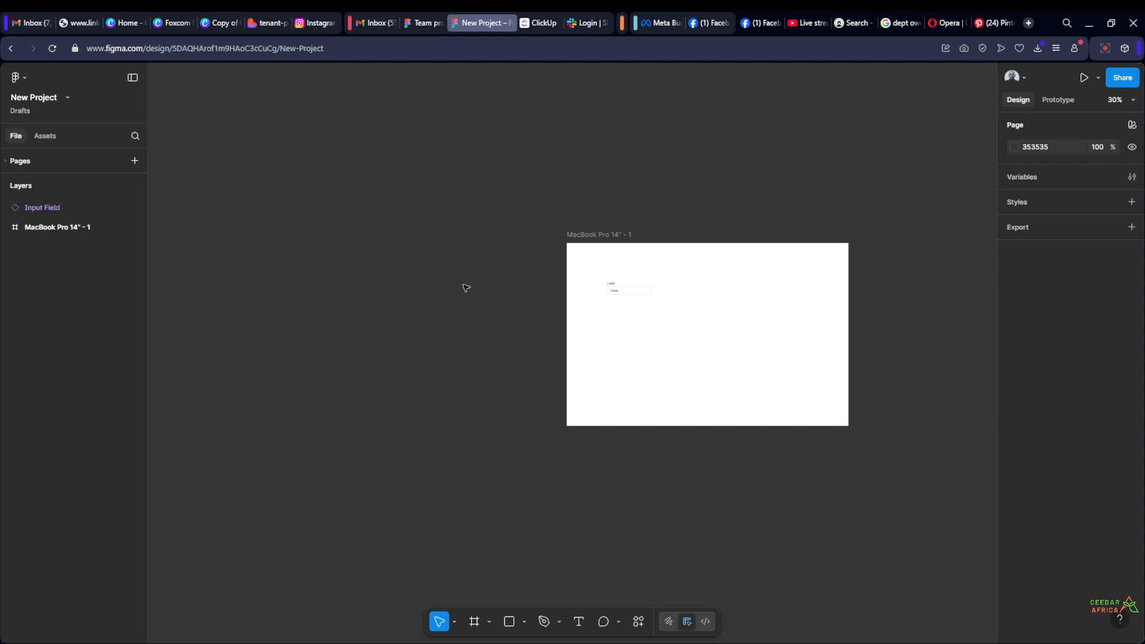
scroll(465, 289, "left", 3)
key("f")
left_click_drag(399, 298, 494, 354)
left_click(531, 424)
Draw a second frame about 491 × 352 just below and slightly right of the first new frame
key("f")
mouse_move(533, 436)
left_mouse_down()
mouse_move(430, 394)
mouse_move(427, 368)
mouse_move(442, 371)
left_mouse_up()
left_click(527, 328)
Change the fill of the lower new frame, Frame 2, from white to red
left_click(519, 398)
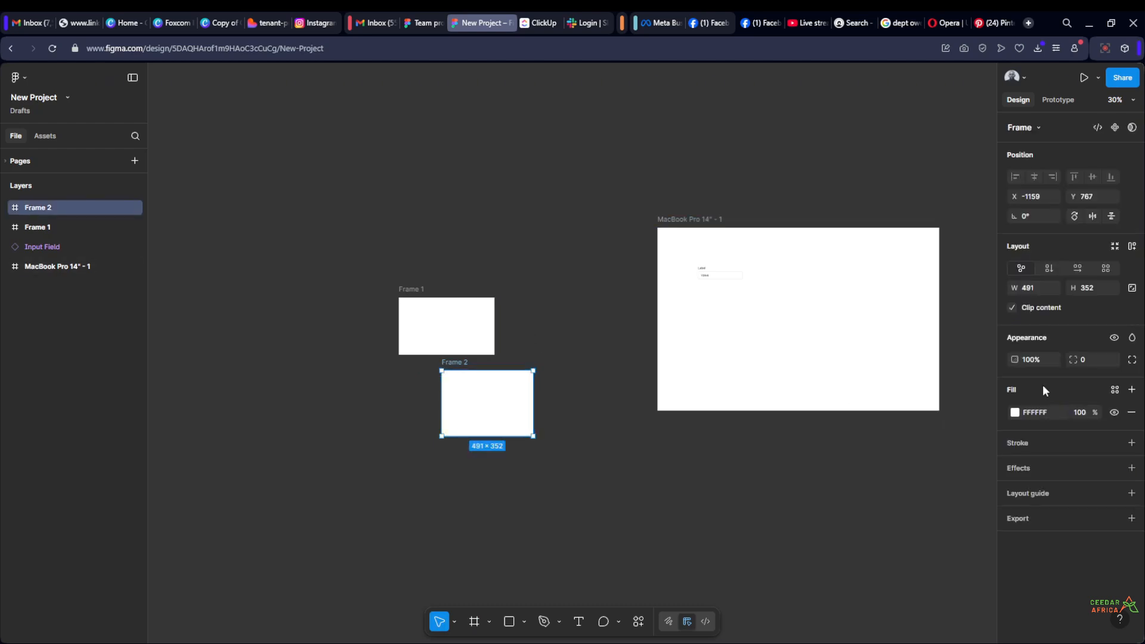
left_click(1015, 412)
left_click(985, 387)
left_click(448, 285)
Move the white Frame 1 straight down so it partly overlaps the red Frame 2
scroll(447, 285, "up", 3)
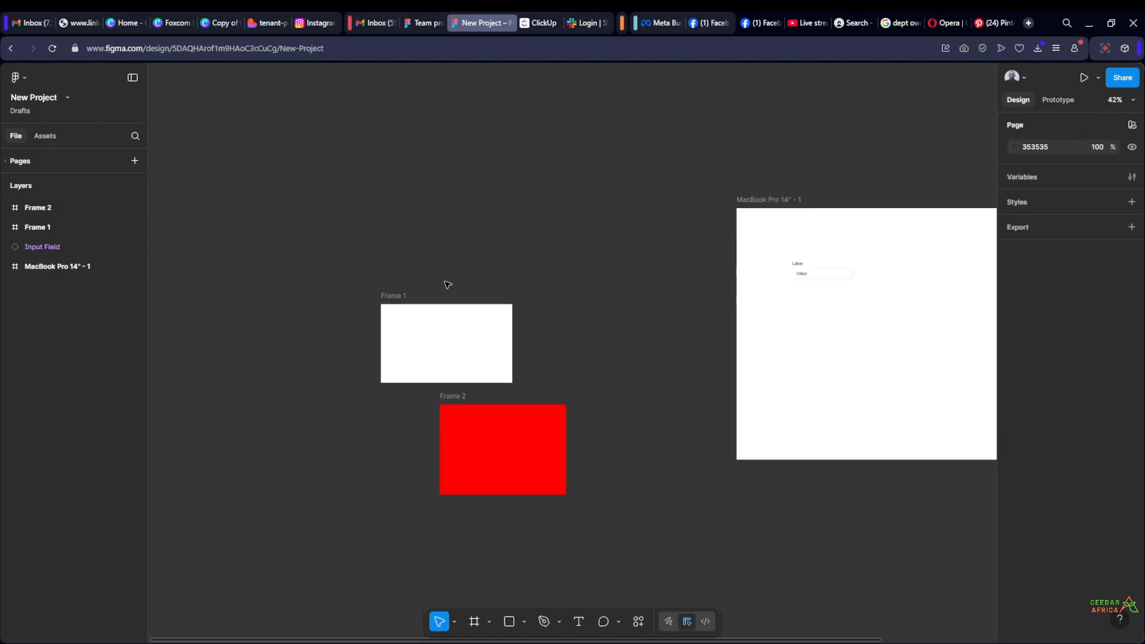
left_click_drag(391, 309, 389, 376)
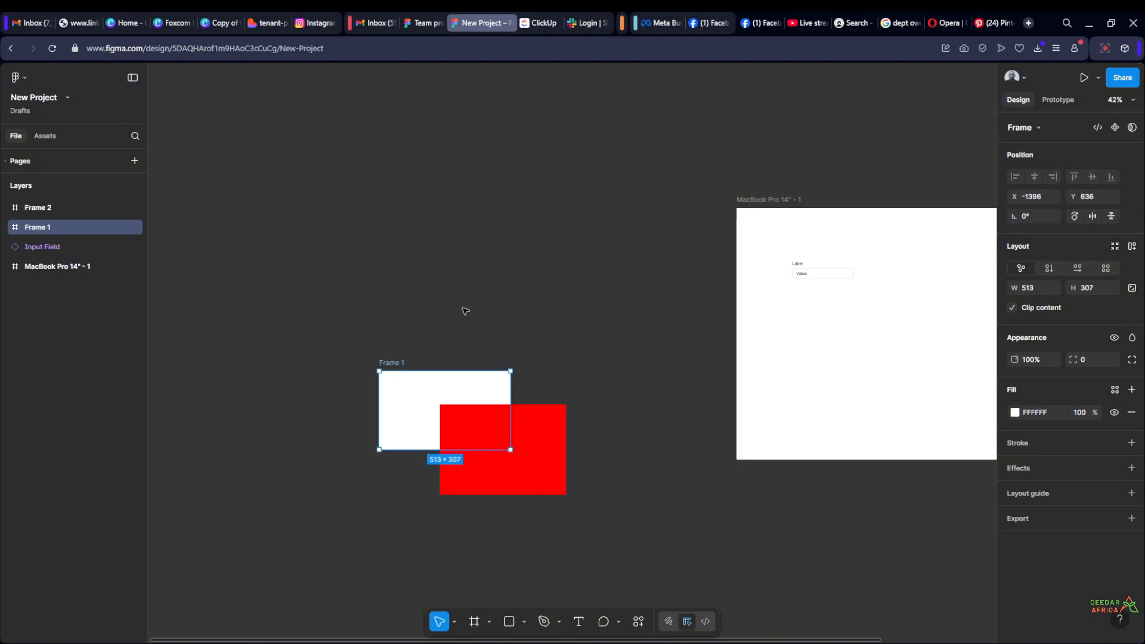
left_click(465, 311)
Examine how the red Frame 2 overlaps the white Frame 1, selecting each frame in turn
scroll(504, 527, "up", 3)
scroll(524, 524, "down", 1)
scroll(524, 525, "up", 2)
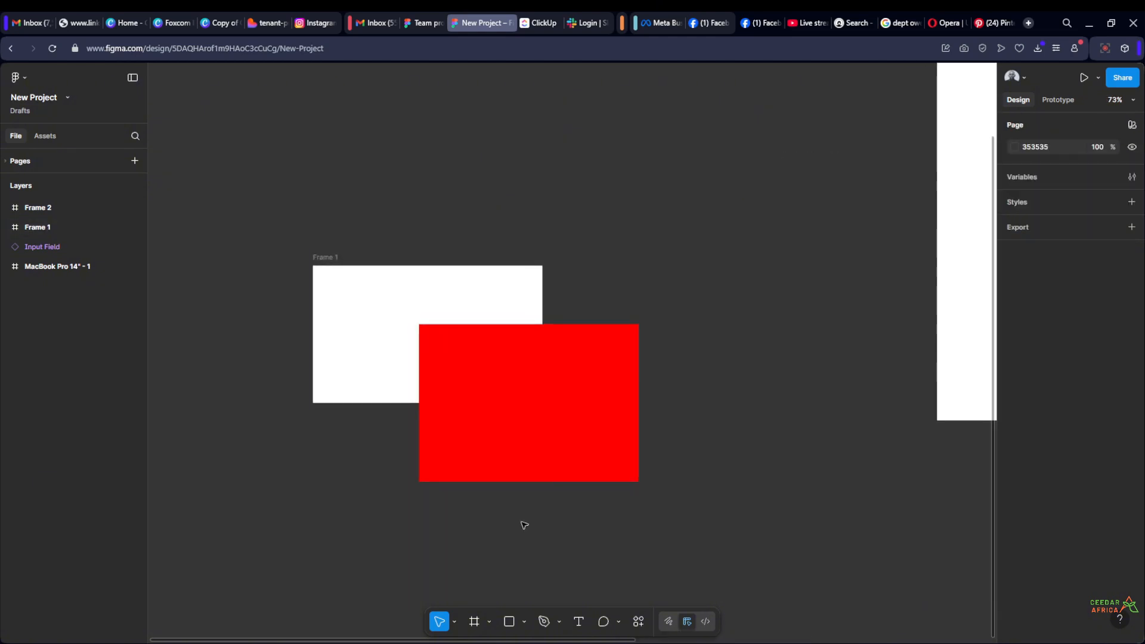
scroll(343, 254, "up", 1)
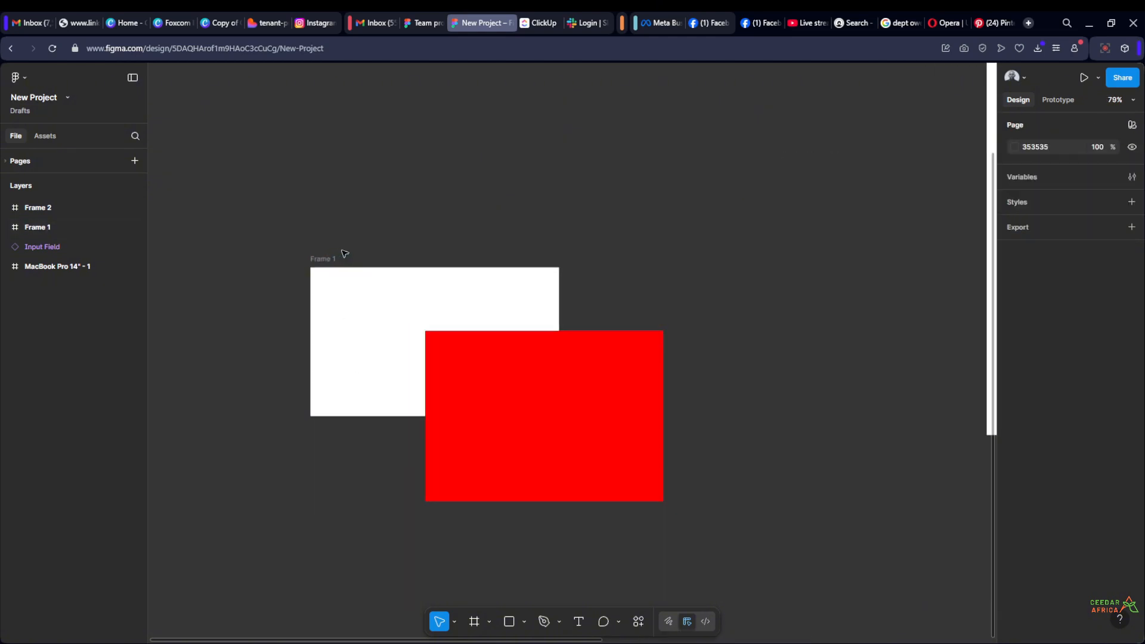
left_click(317, 259)
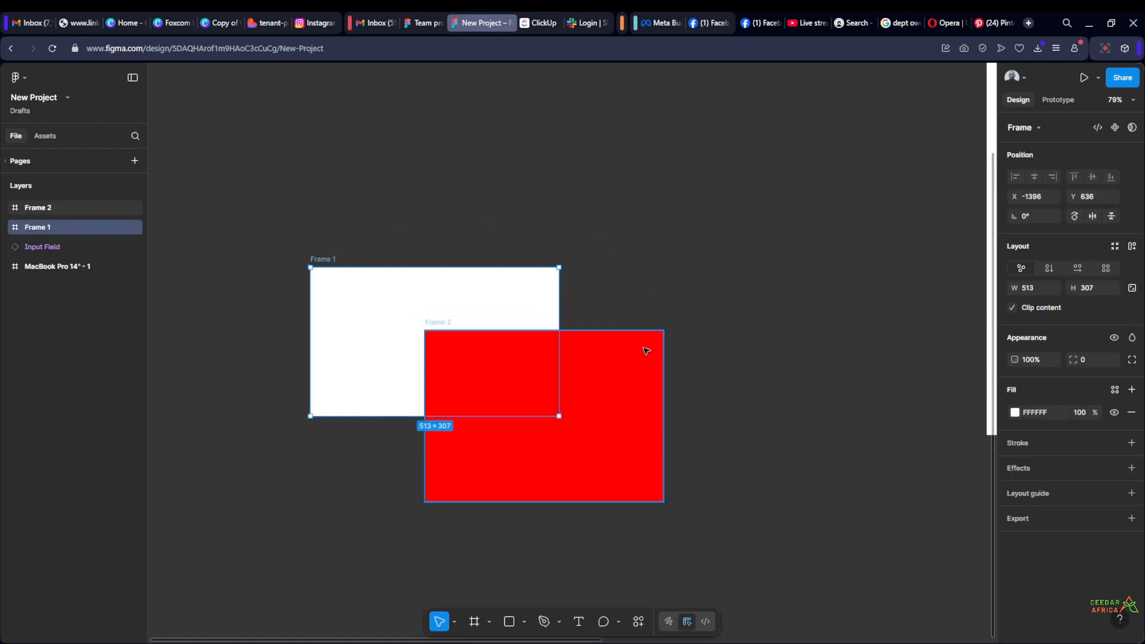
left_click(664, 240)
scroll(482, 241, "up", 3)
left_click_drag(435, 244, 475, 131)
scroll(476, 132, "down", 1)
left_click(687, 361)
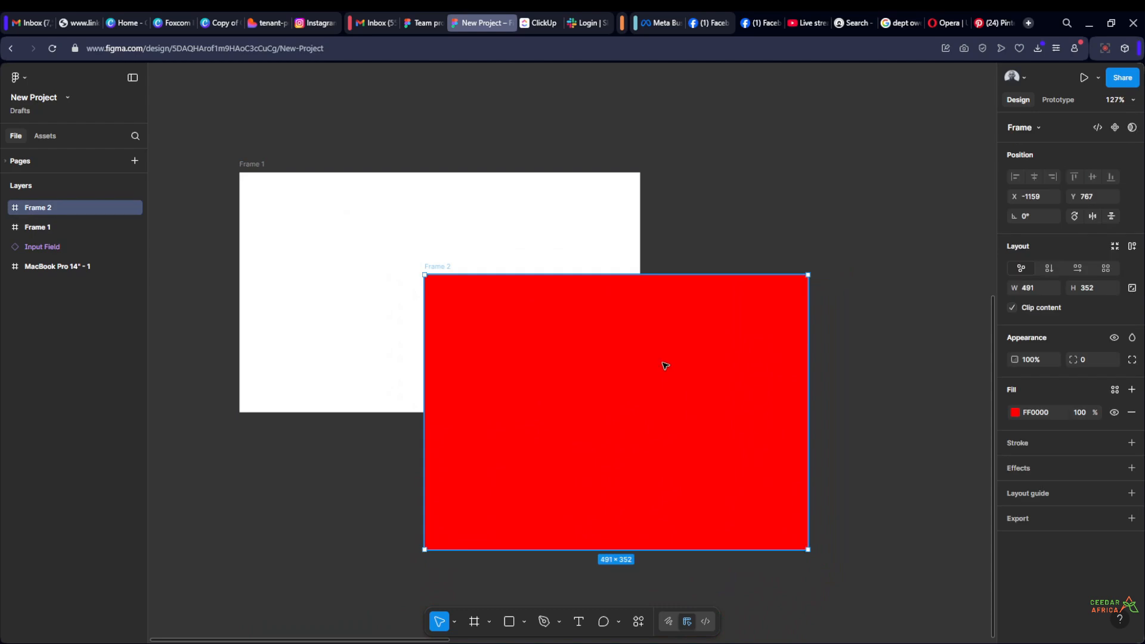
left_click(696, 203)
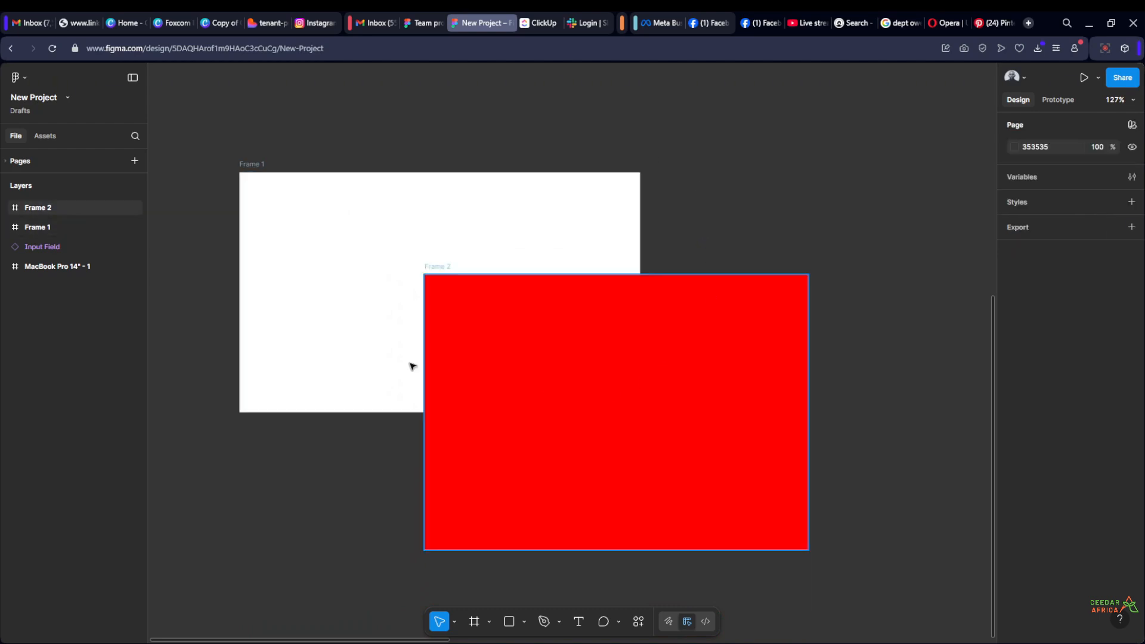
Move the red Frame 2 beside Frame 1 on its right with tops aligned, and reduce its height to 307
scroll(409, 365, "down", 3)
left_click_drag(521, 404, 738, 329)
left_click(624, 197)
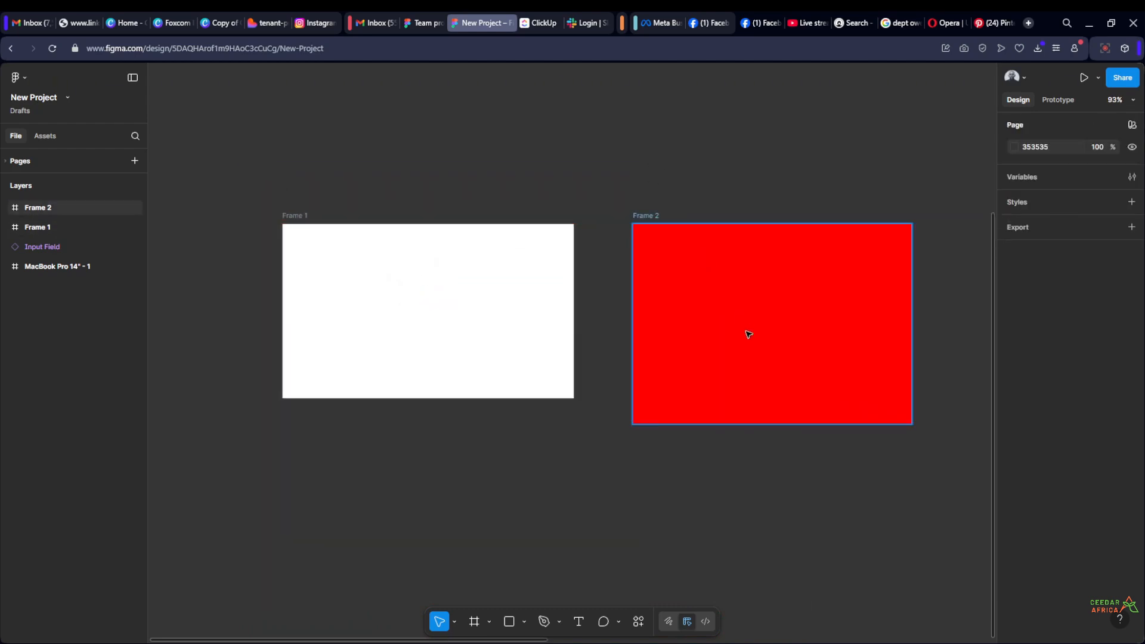
left_click(748, 351)
left_click_drag(748, 424, 740, 397)
left_click(726, 114)
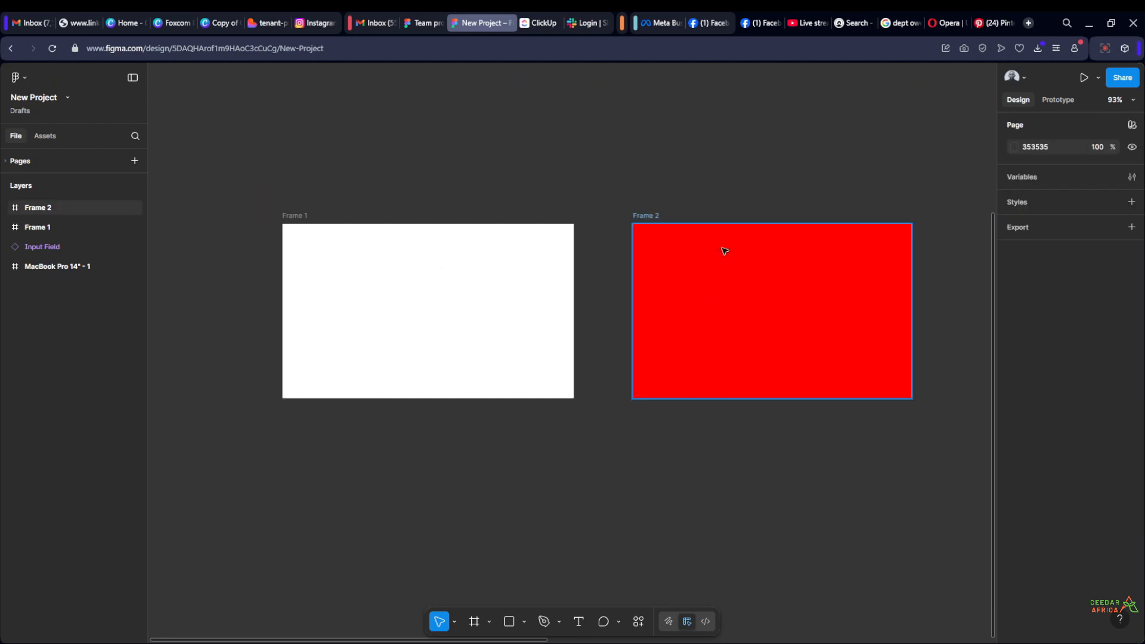
Move the red Frame 2 down and left so it overlaps the lower-right corner of Frame 1
left_click(736, 283)
left_click_drag(736, 283, 640, 372)
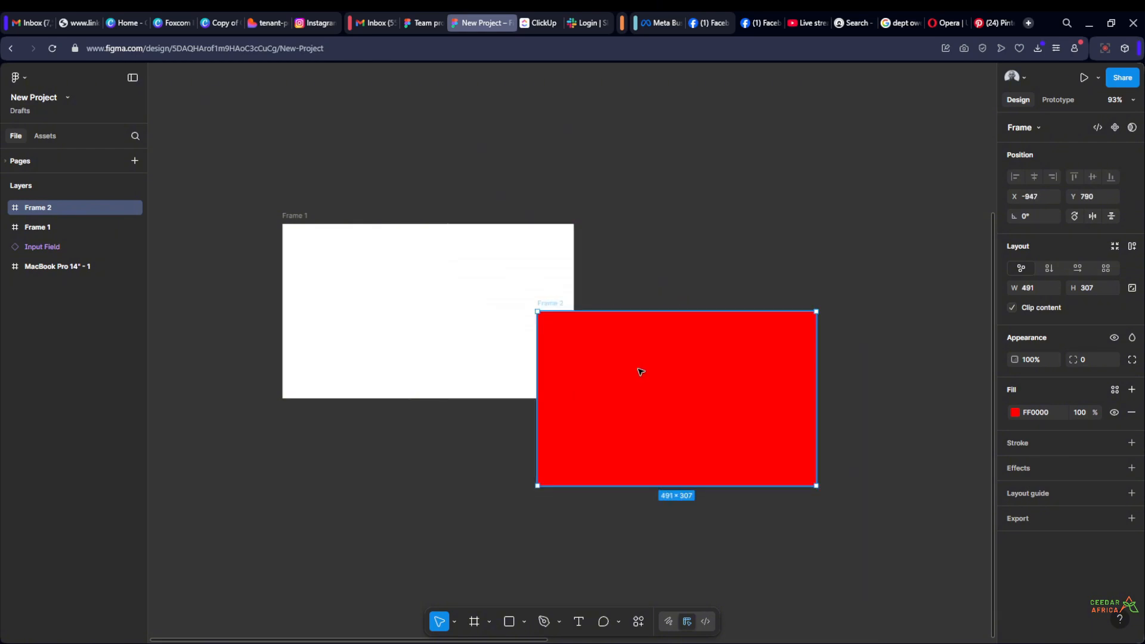
left_click(467, 506)
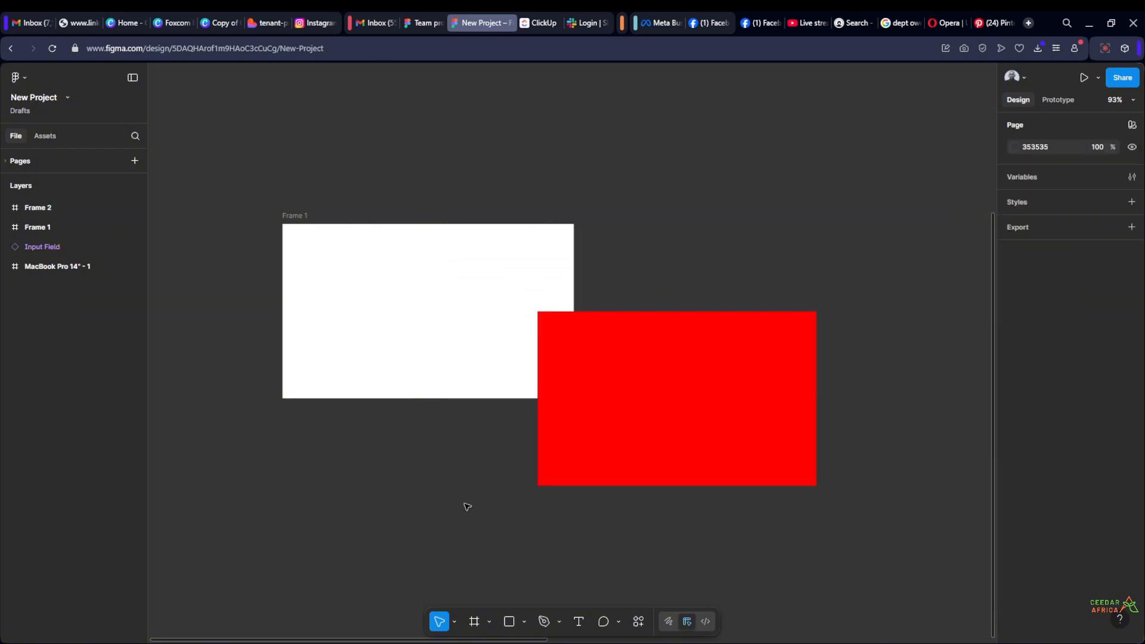
left_click(620, 368)
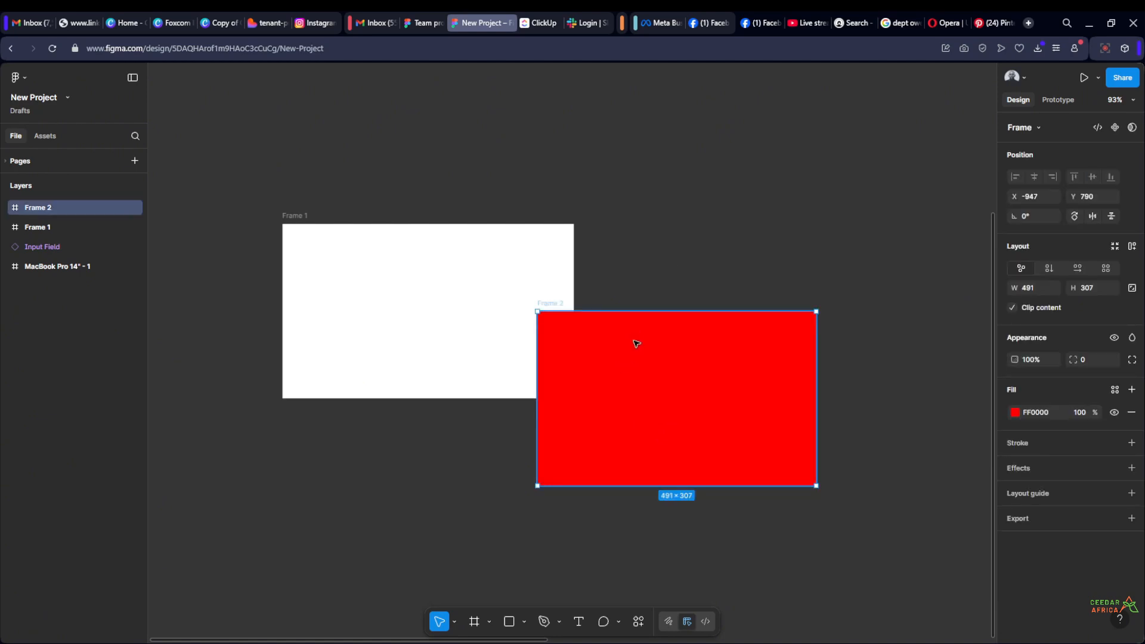
left_click(629, 152)
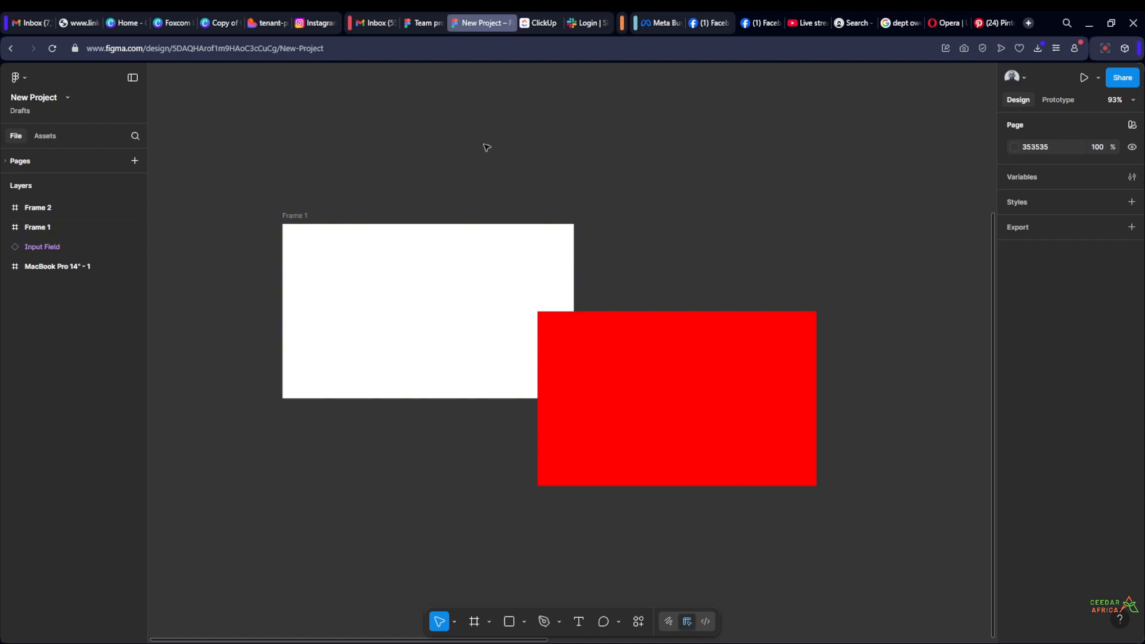
Rename the red frame as RED BOX
left_click(566, 307)
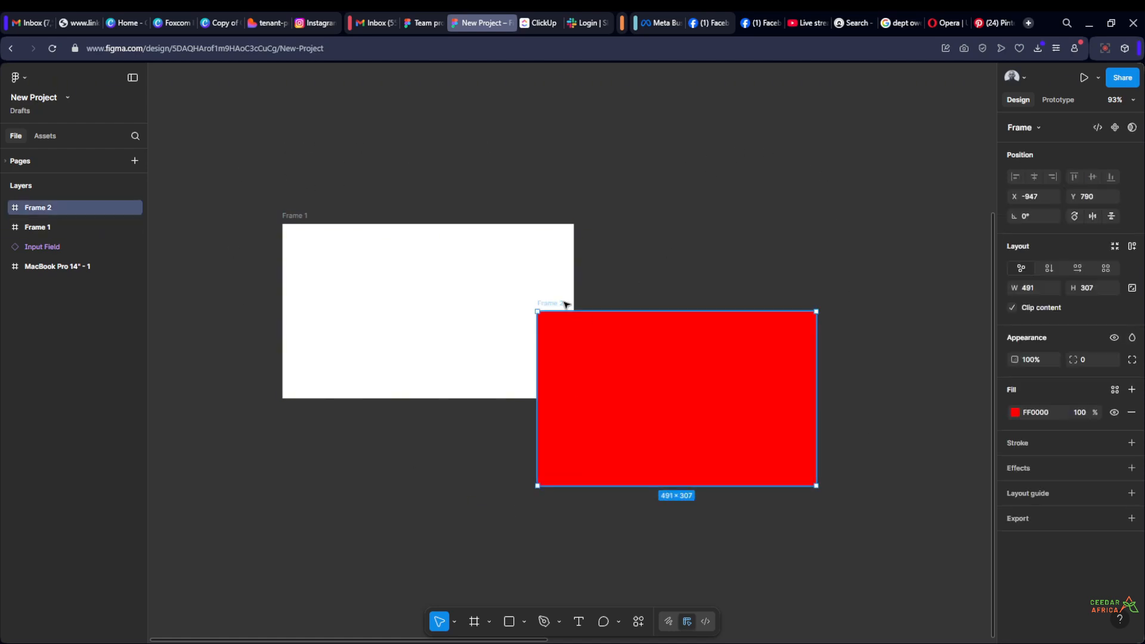
double_click(564, 303)
key("BackSpace")
type("RED BOX")
key("Return")
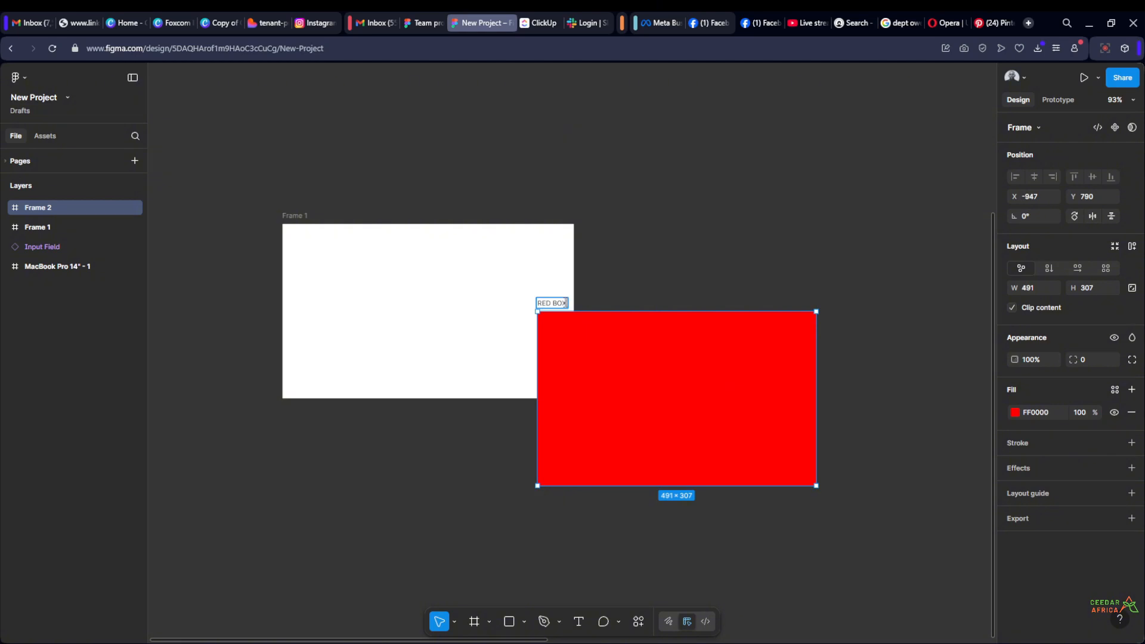
Rename the white frame as WHITE BOX
double_click(300, 216)
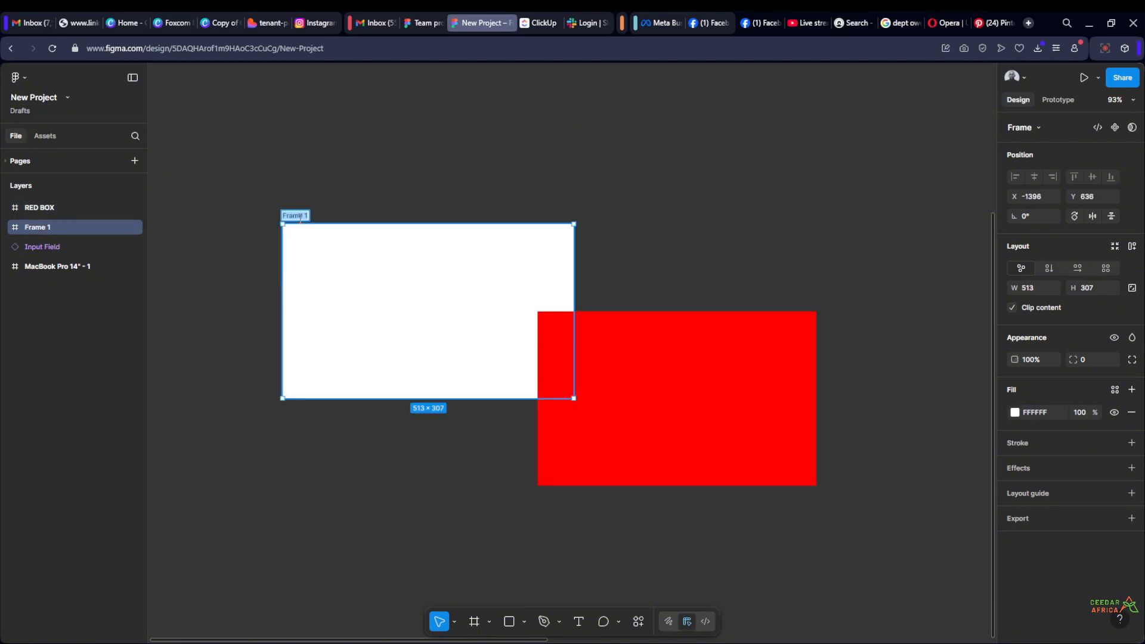
type("WHITE")
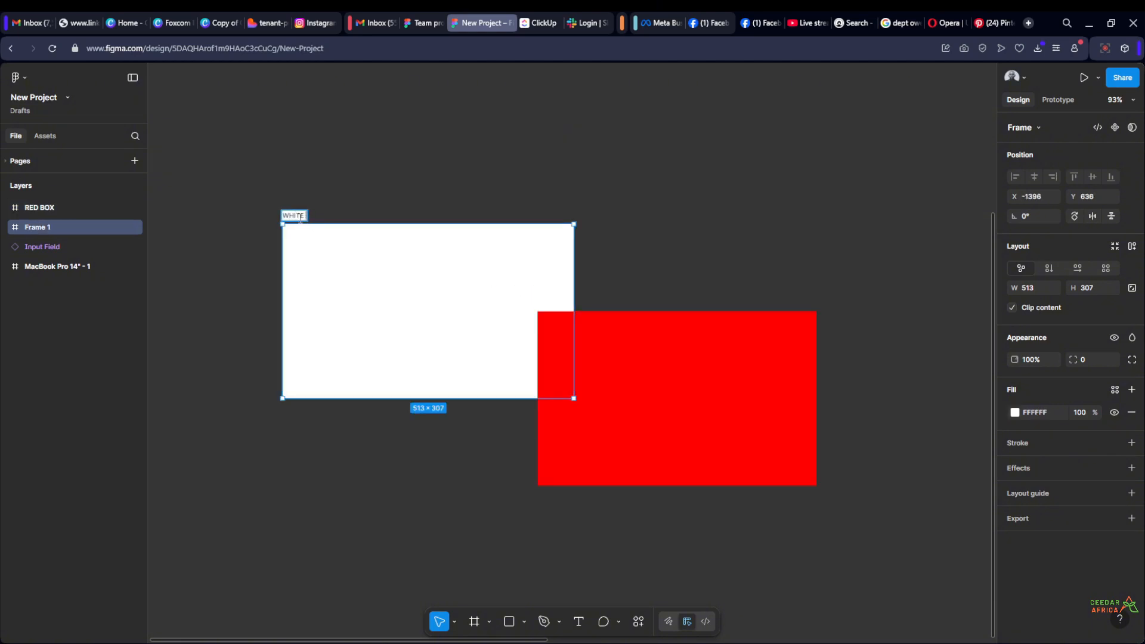
type(" BOX")
key("Return")
left_click(824, 97)
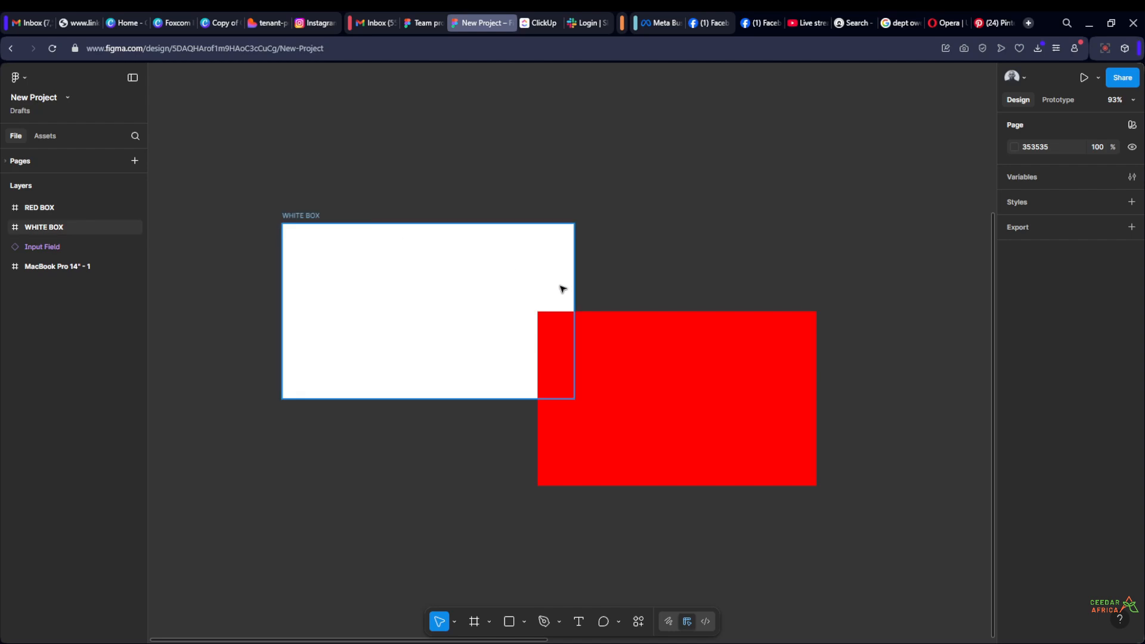
Move RED BOX clear of WHITE BOX to its right, with the tops of both frames aligned
scroll(656, 298, "up", 1)
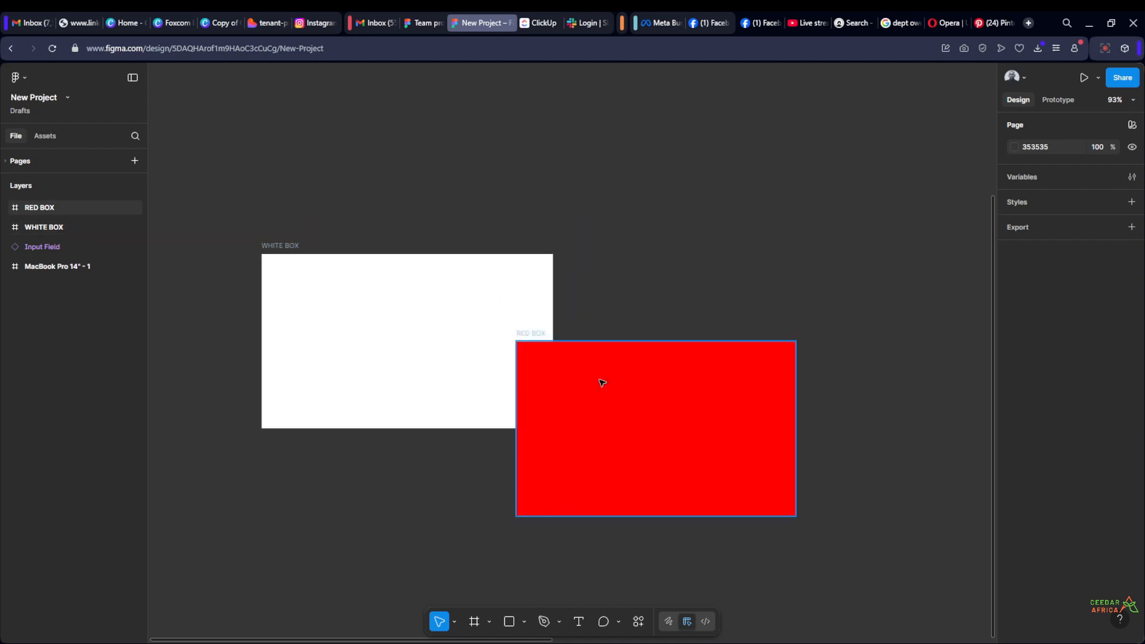
left_click_drag(600, 381, 643, 311)
left_click(683, 218)
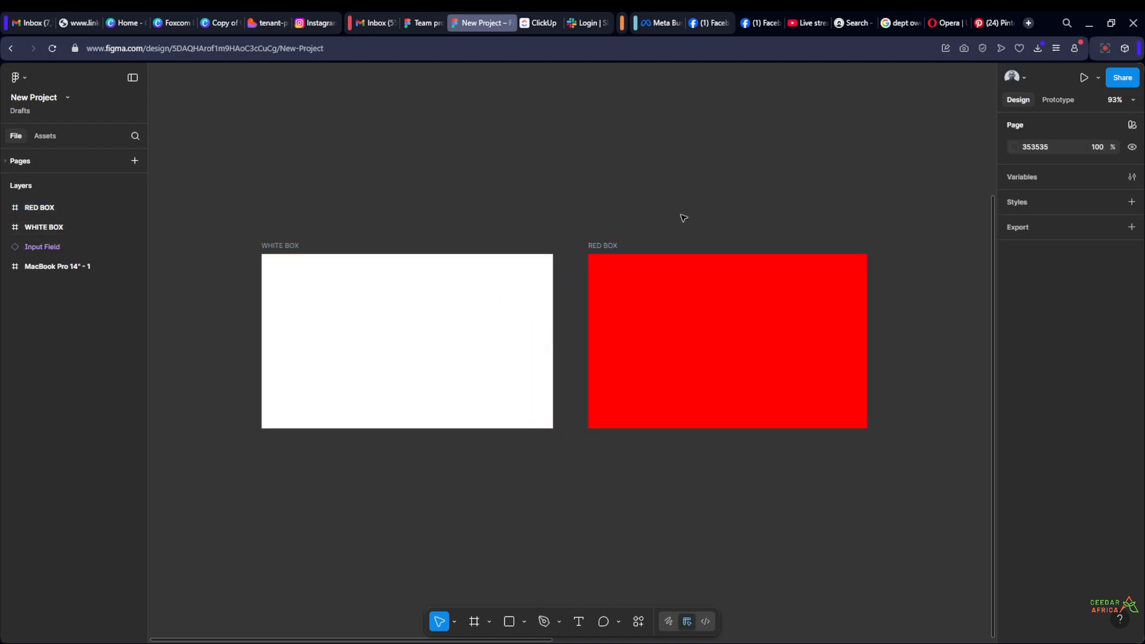
left_click_drag(200, 263, 864, 500)
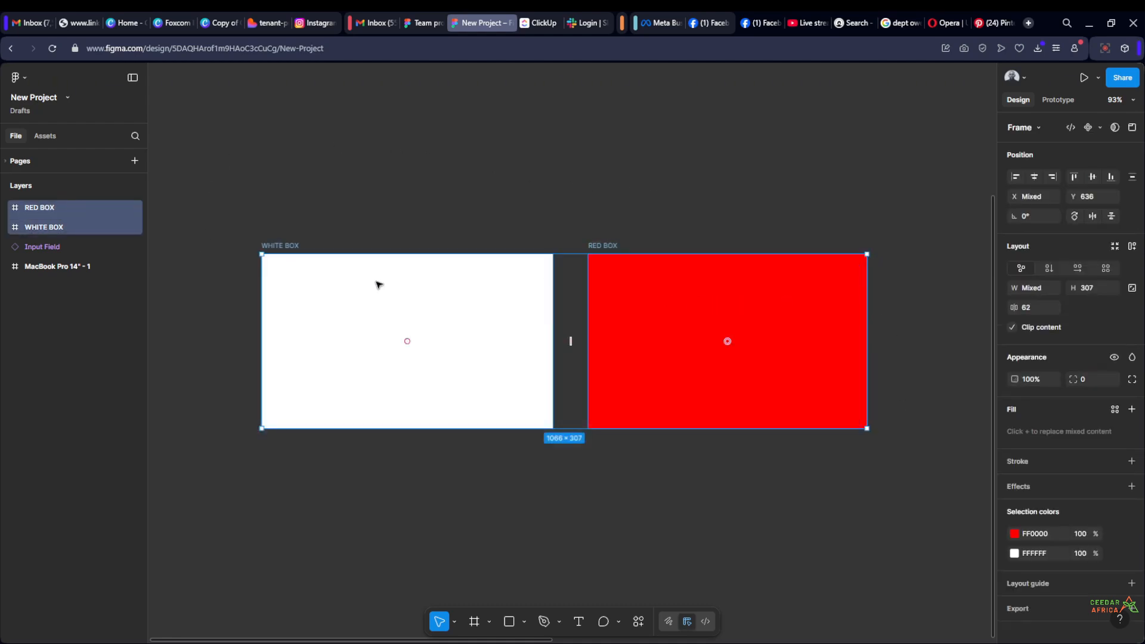
left_click(561, 168)
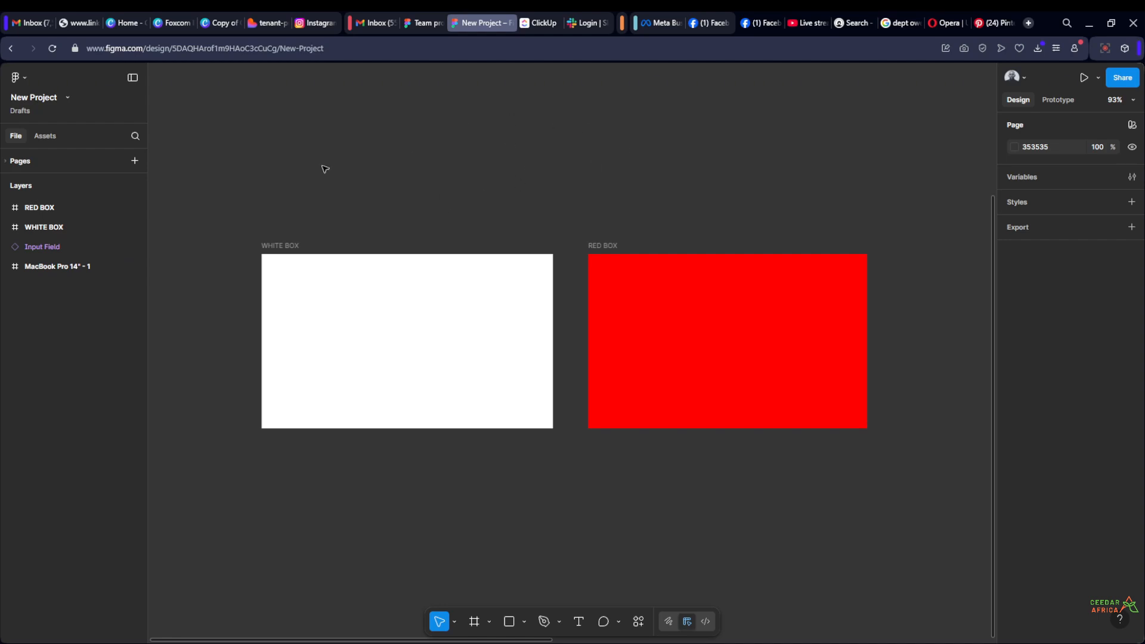
Move WHITE BOX right and slightly down so it overlaps RED BOX from behind
left_click(56, 205)
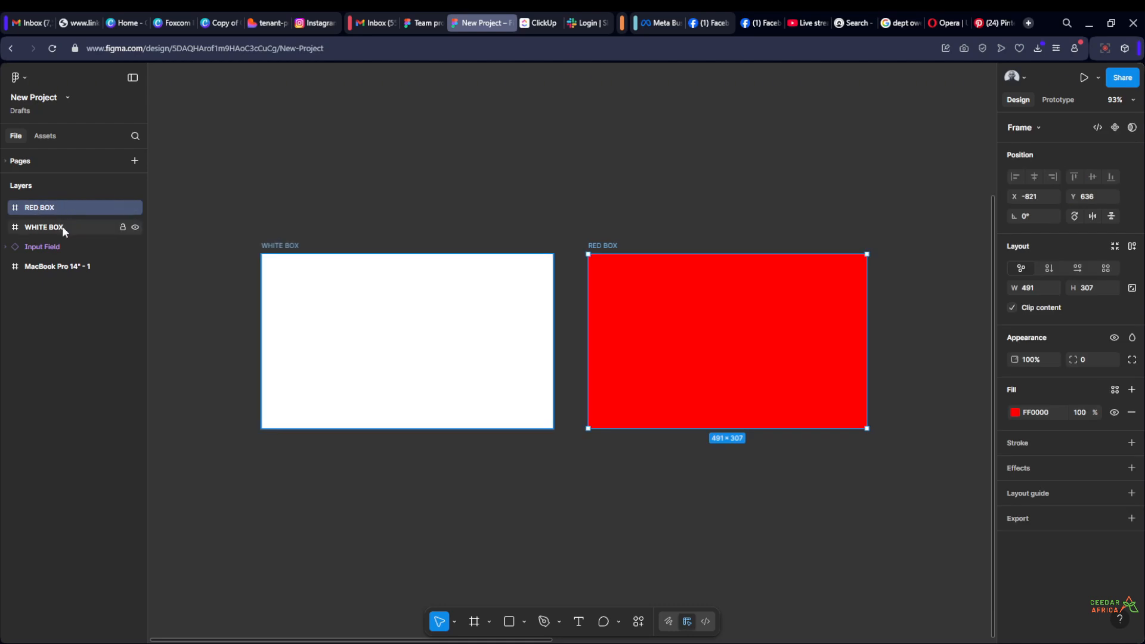
left_click(320, 211)
left_click_drag(271, 244, 539, 291)
left_click(506, 227)
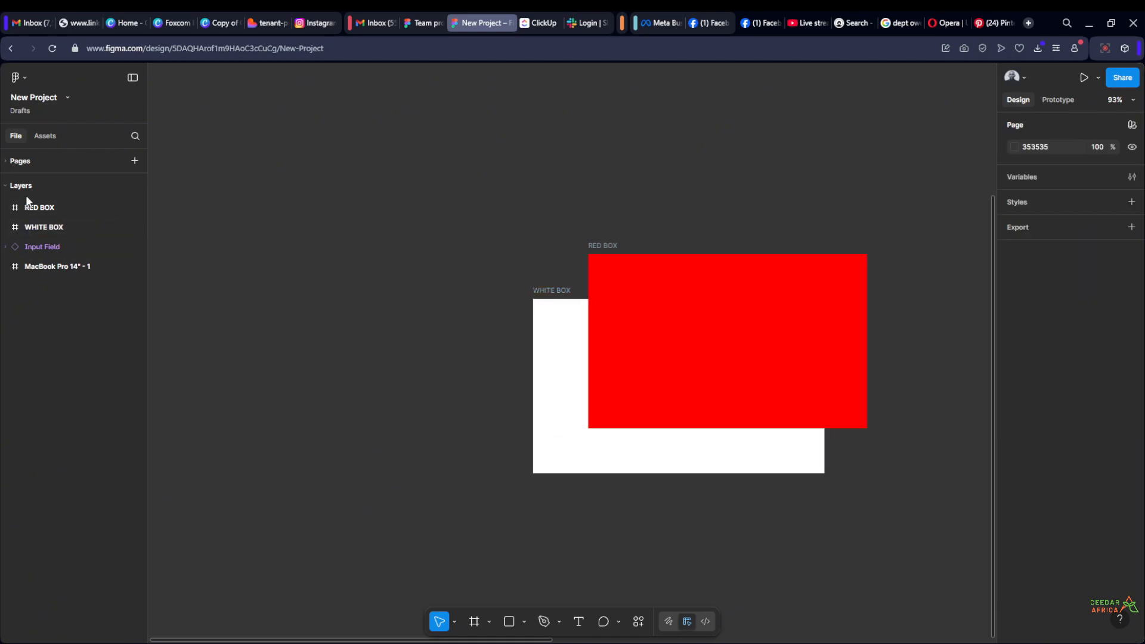
scroll(471, 248, "down", 4)
scroll(450, 258, "up", 2)
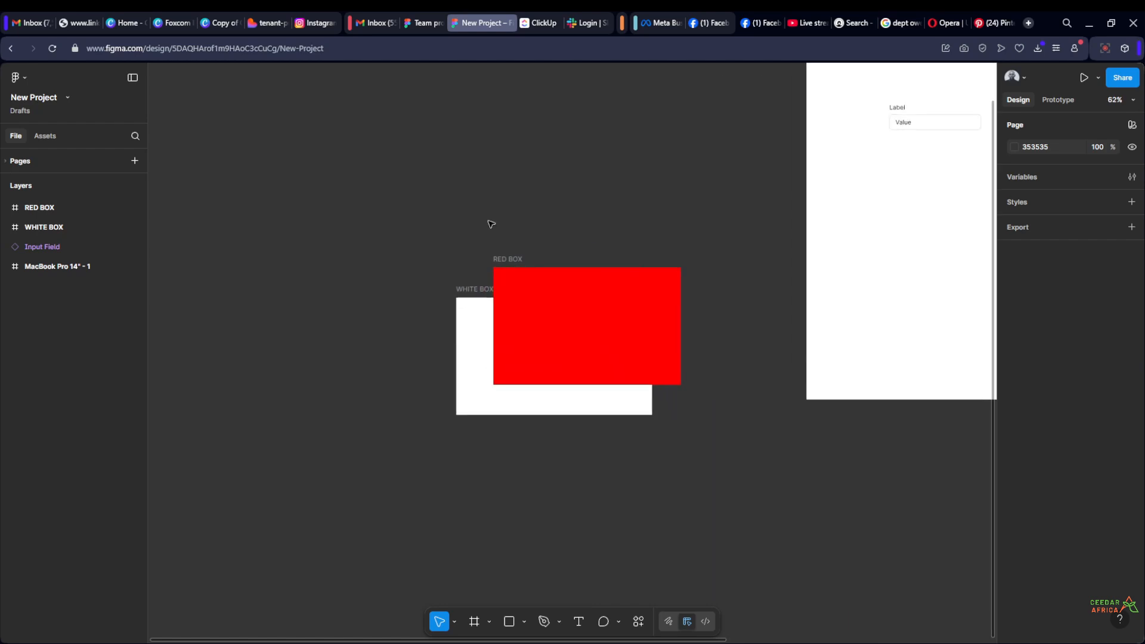
scroll(462, 261, "down", 1)
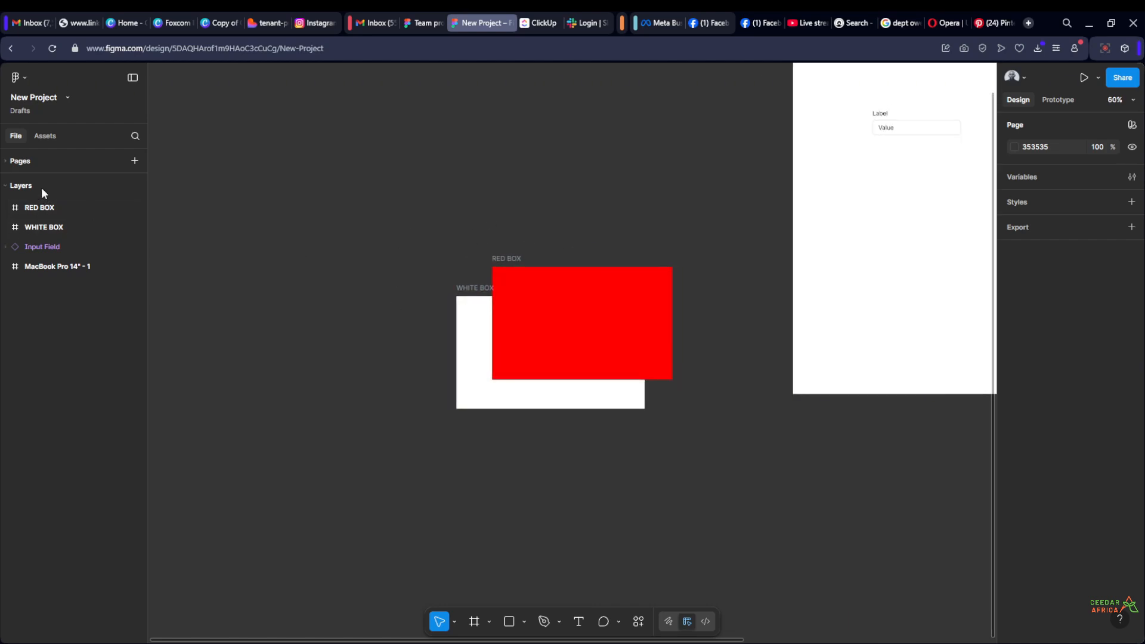
Collapse the layer list and browse the component categories of the Simple Design System library
left_click(4, 186)
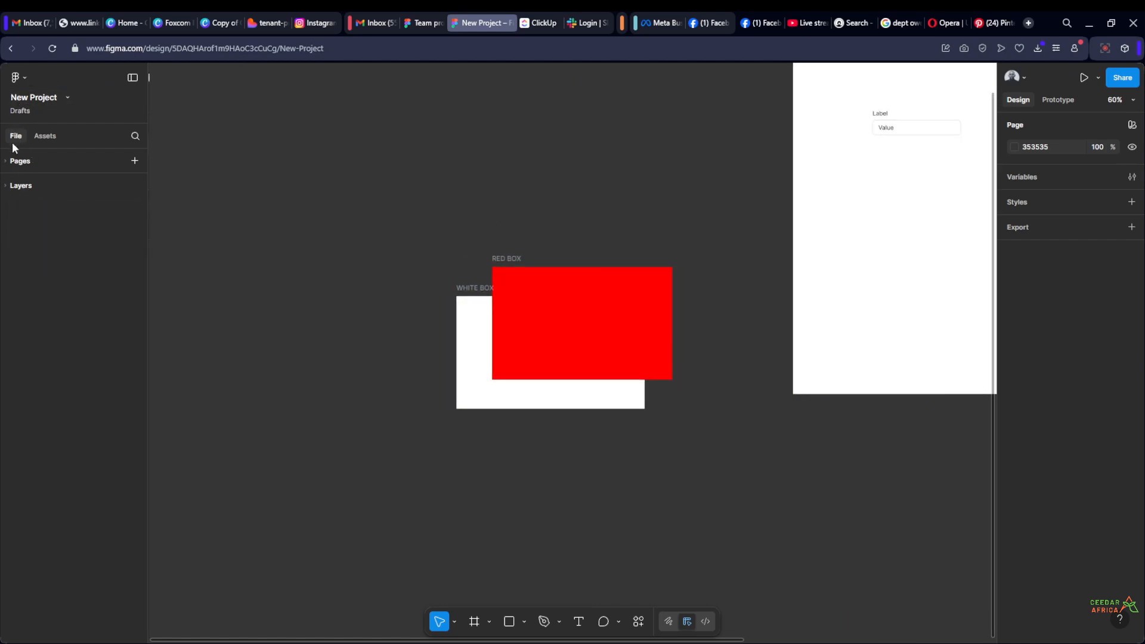
left_click(44, 137)
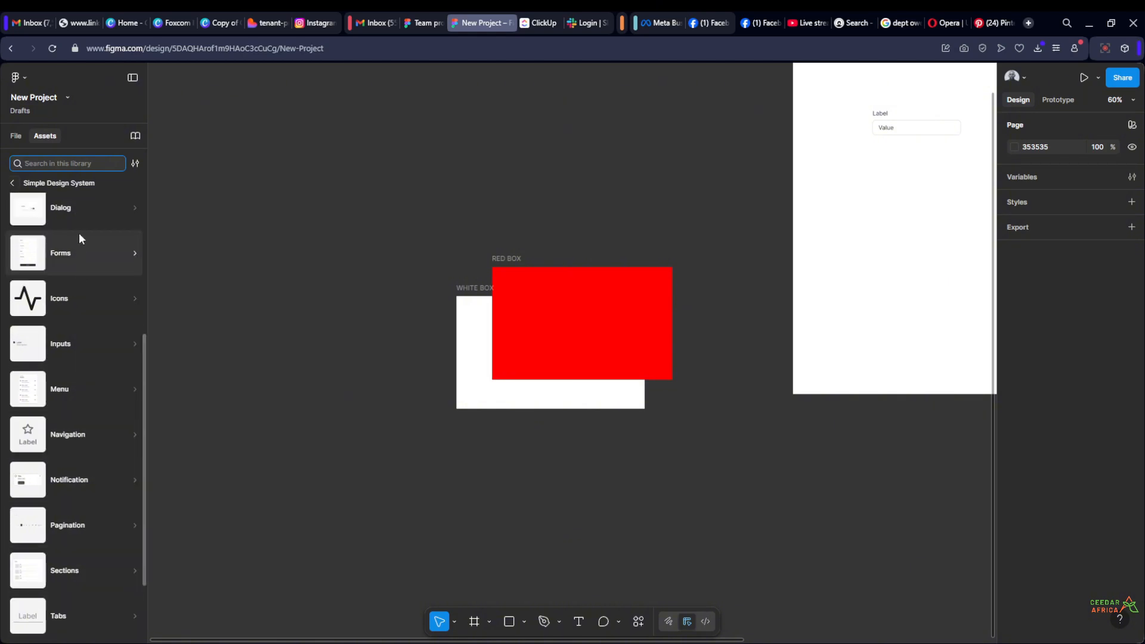
scroll(79, 232, "down", 2)
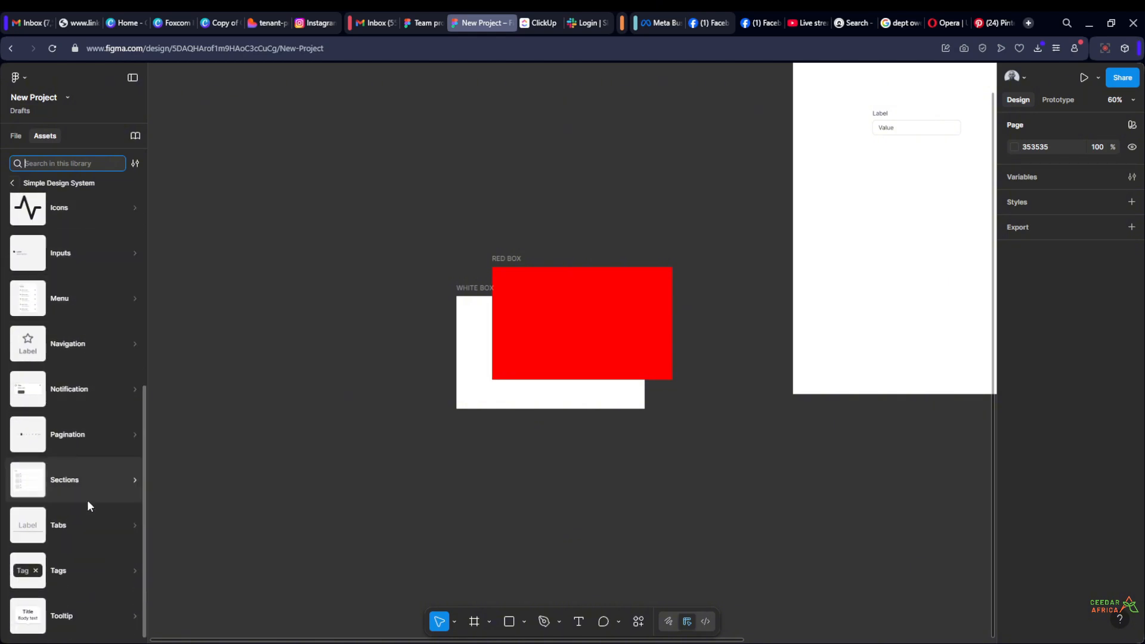
scroll(99, 257, "up", 7)
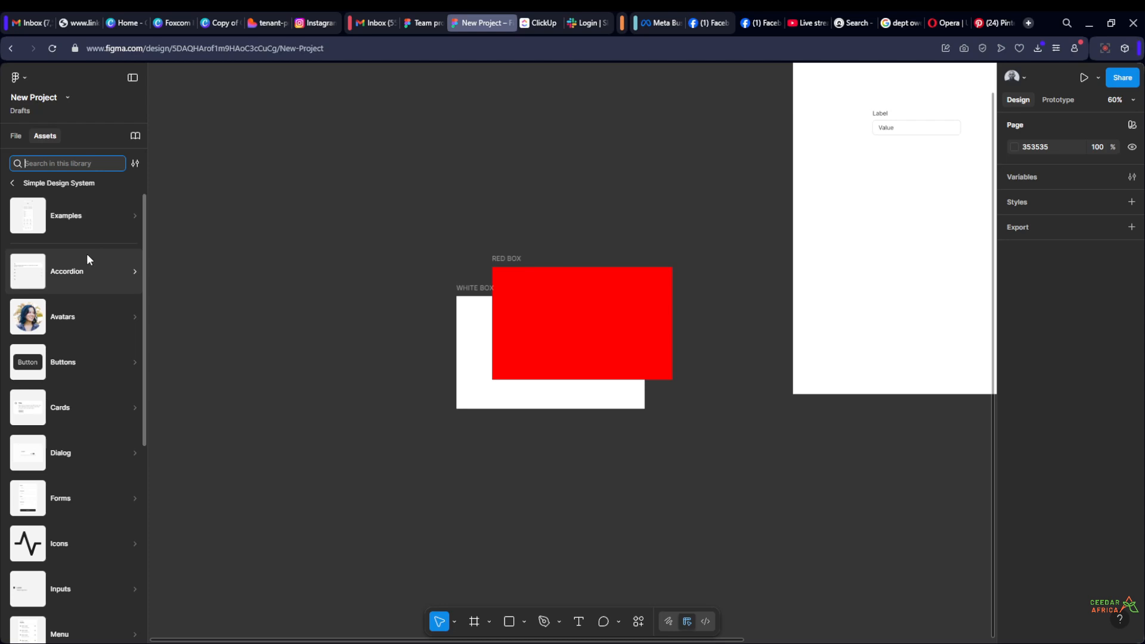
scroll(87, 259, "down", 4)
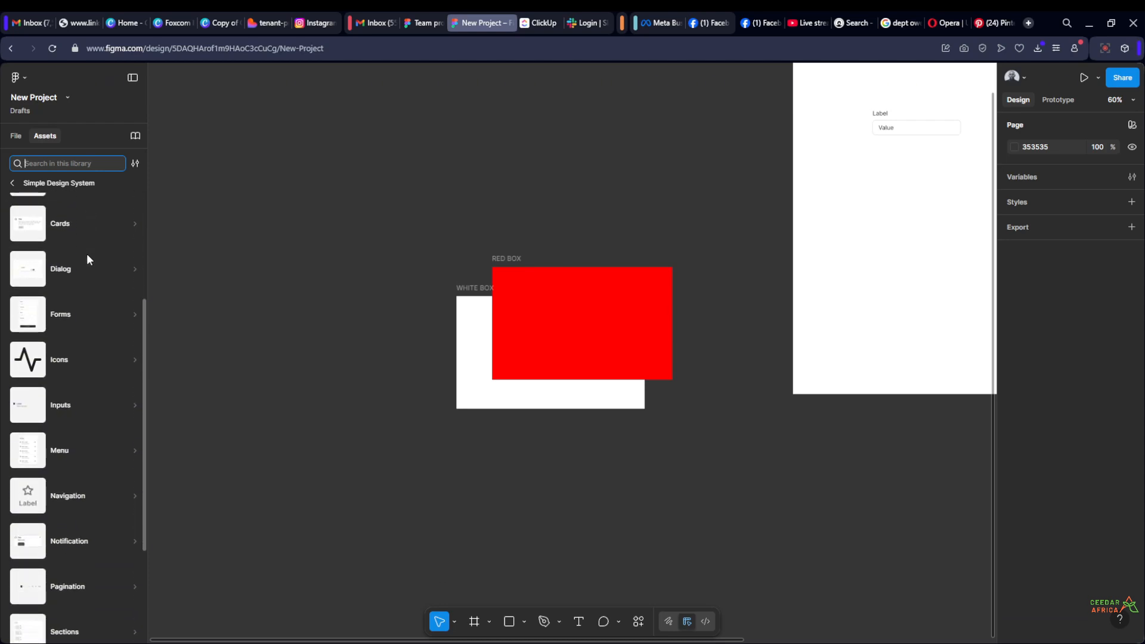
scroll(63, 517, "down", 1)
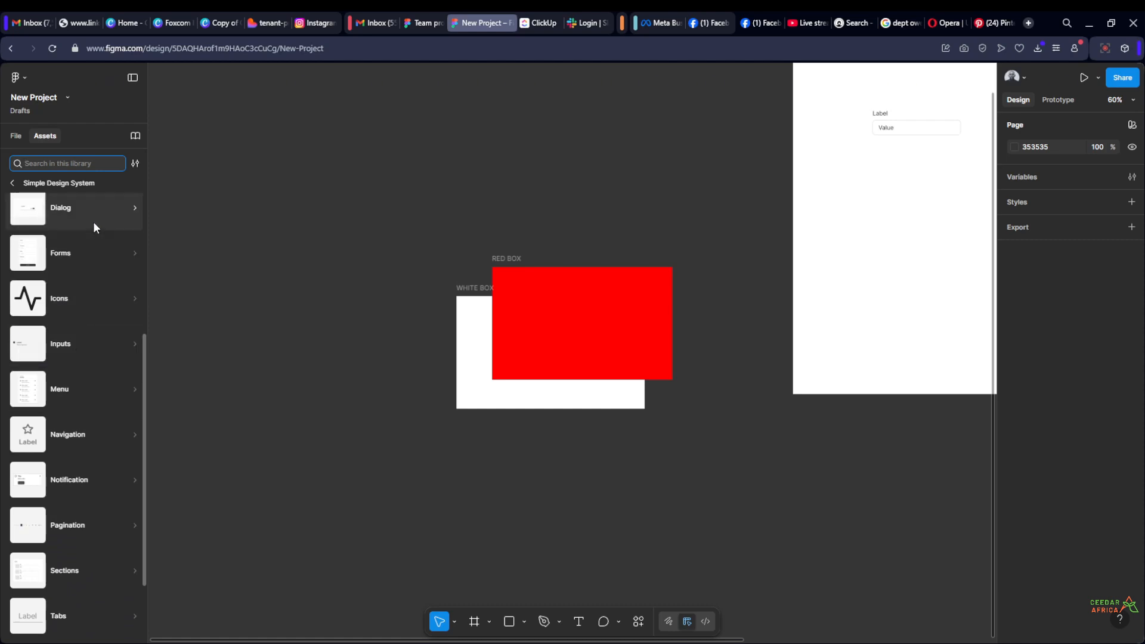
scroll(78, 429, "down", 2)
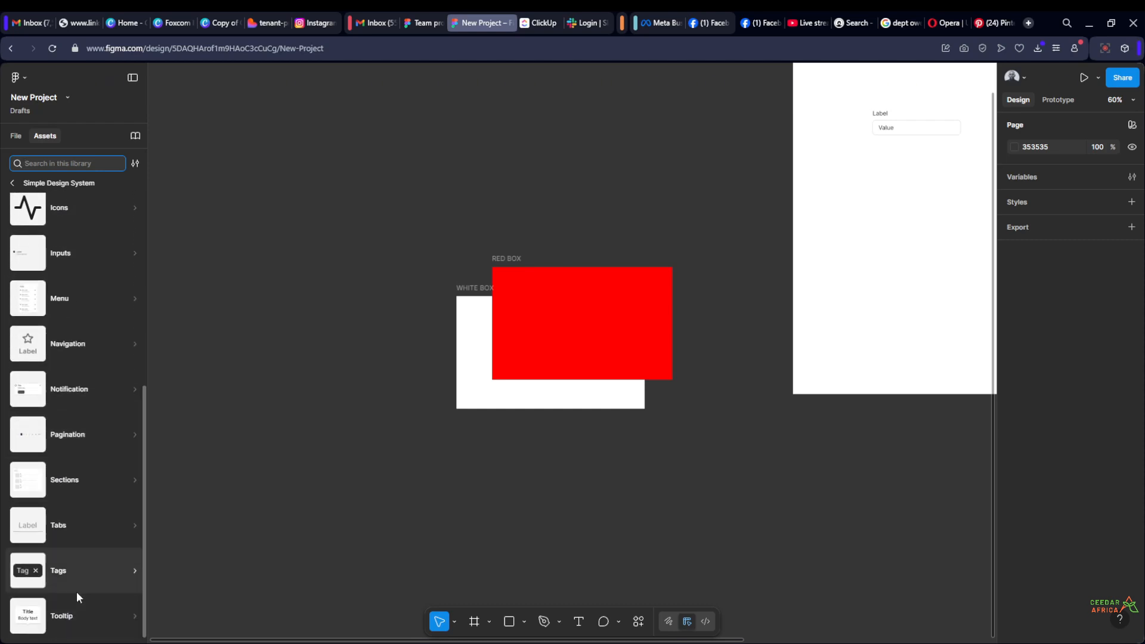
scroll(77, 566, "up", 7)
scroll(80, 494, "down", 7)
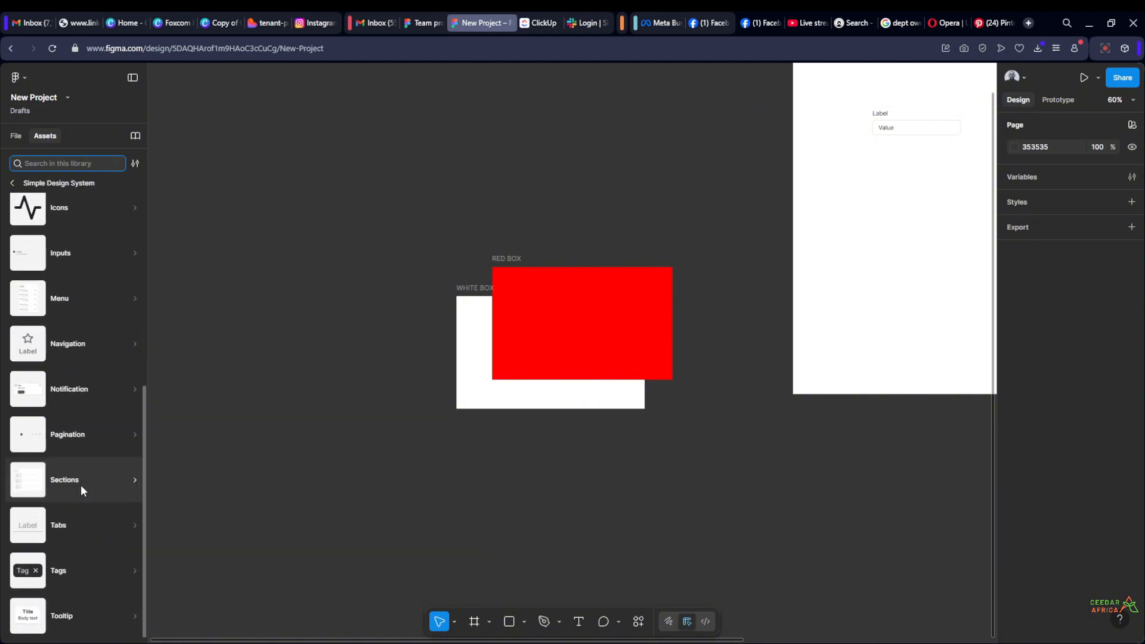
scroll(91, 453, "up", 8)
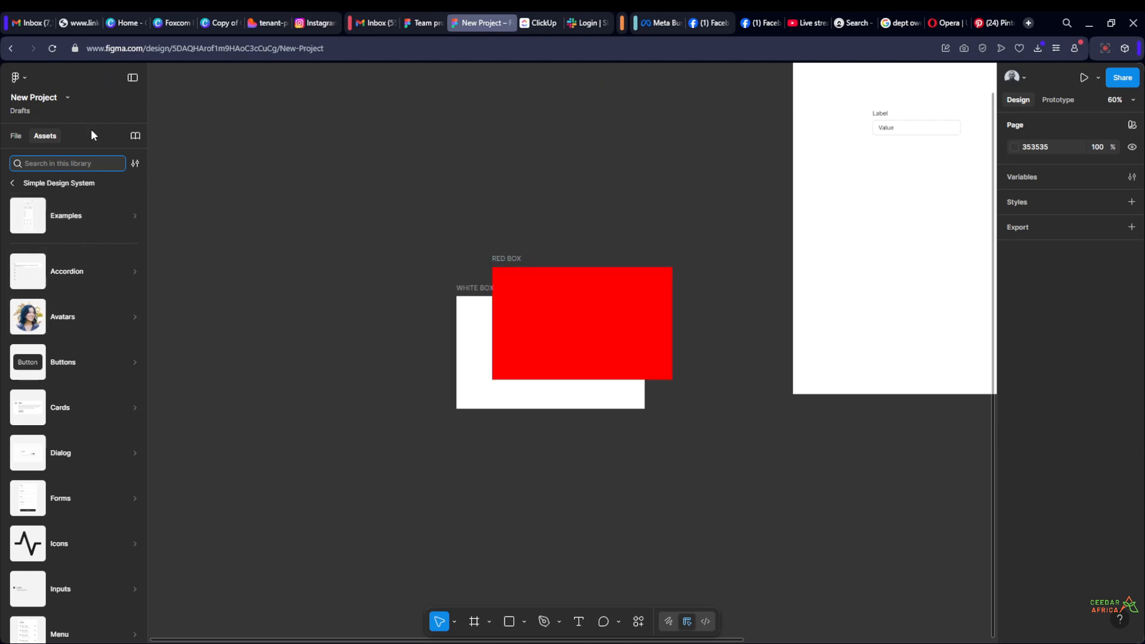
Insert the Avatar component from the library's Avatars category into the empty canvas above and left of WHITE BOX
left_click(73, 320)
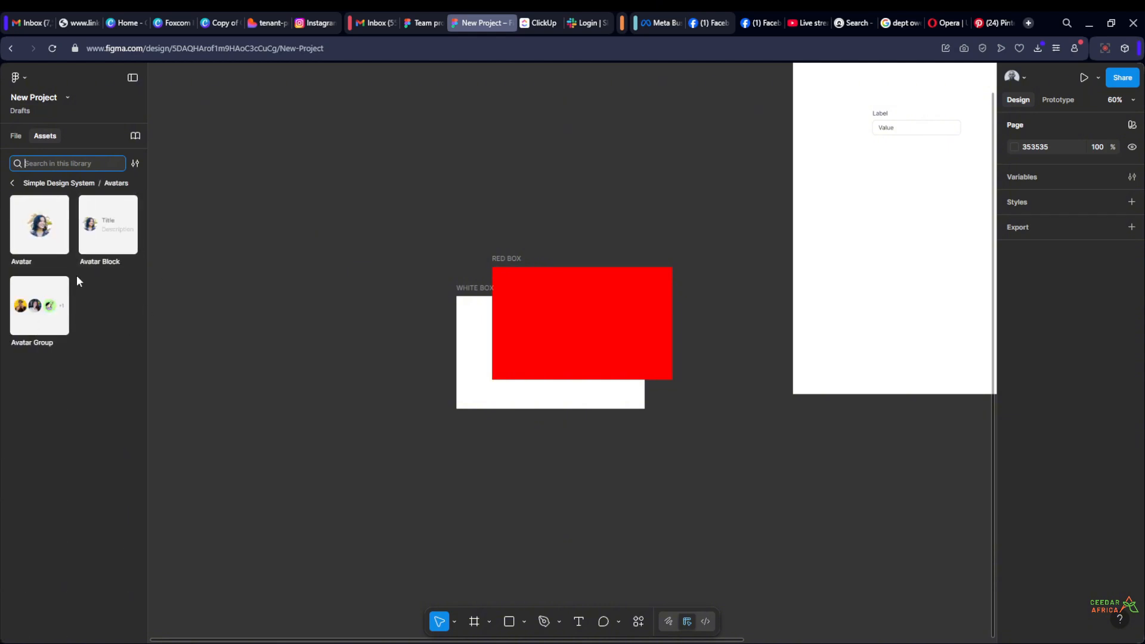
left_click_drag(36, 250, 361, 205)
key("Delete")
scroll(332, 194, "up", 5)
left_click_drag(519, 372, 298, 131)
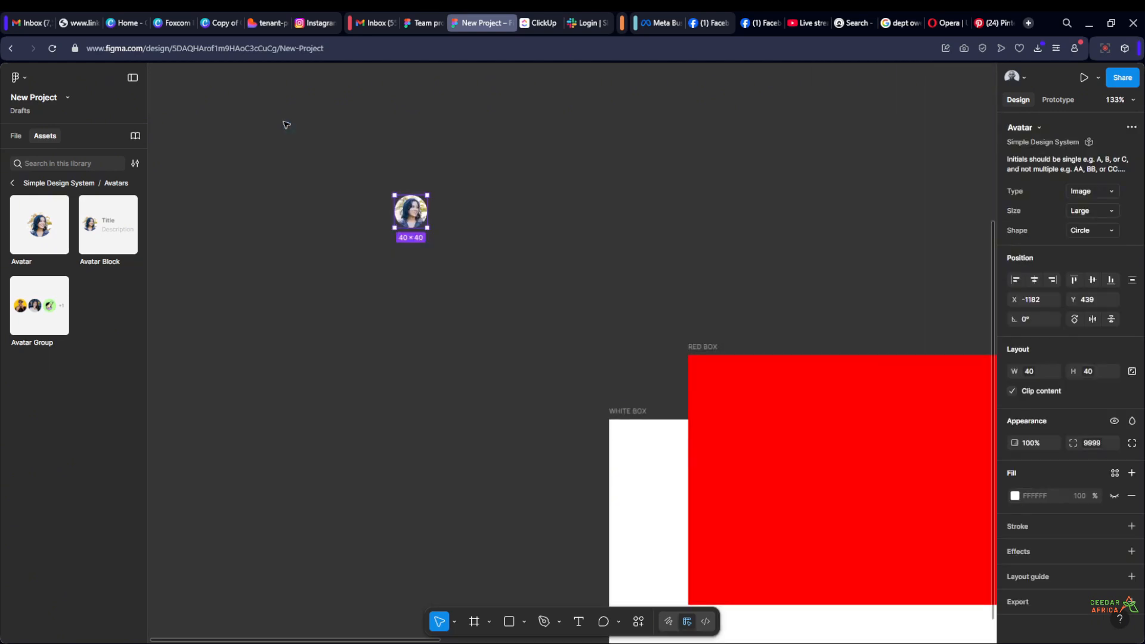
Set the Type property of the inserted Avatar component to Initial
left_click(330, 193)
scroll(410, 195, "up", 10)
left_click(424, 306)
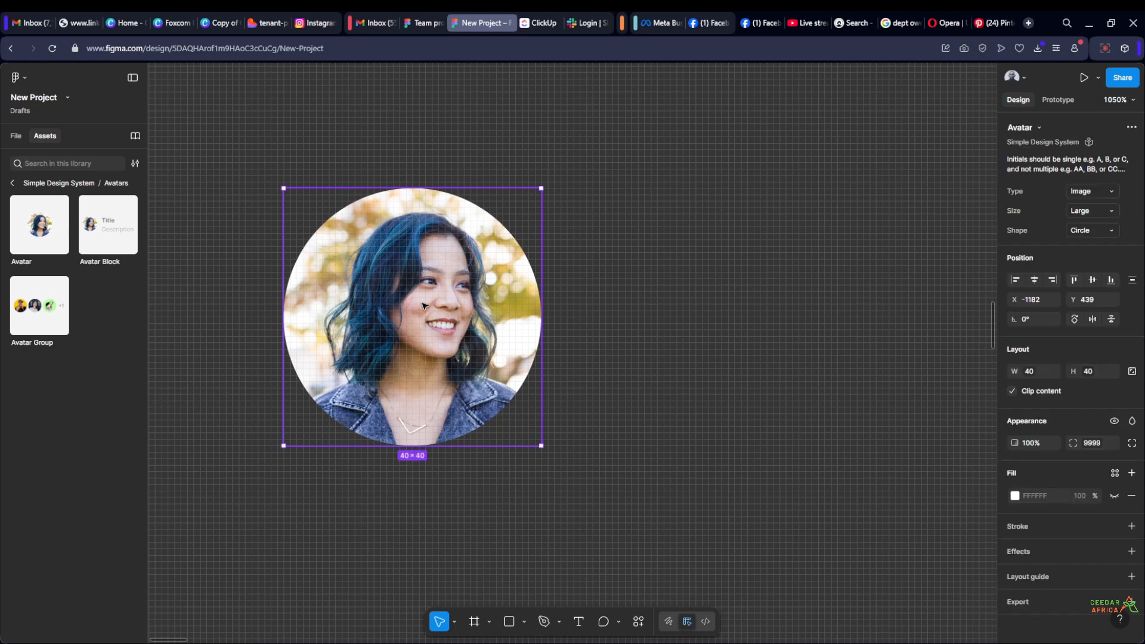
scroll(423, 306, "down", 5)
left_click(493, 328)
scroll(484, 323, "up", 2)
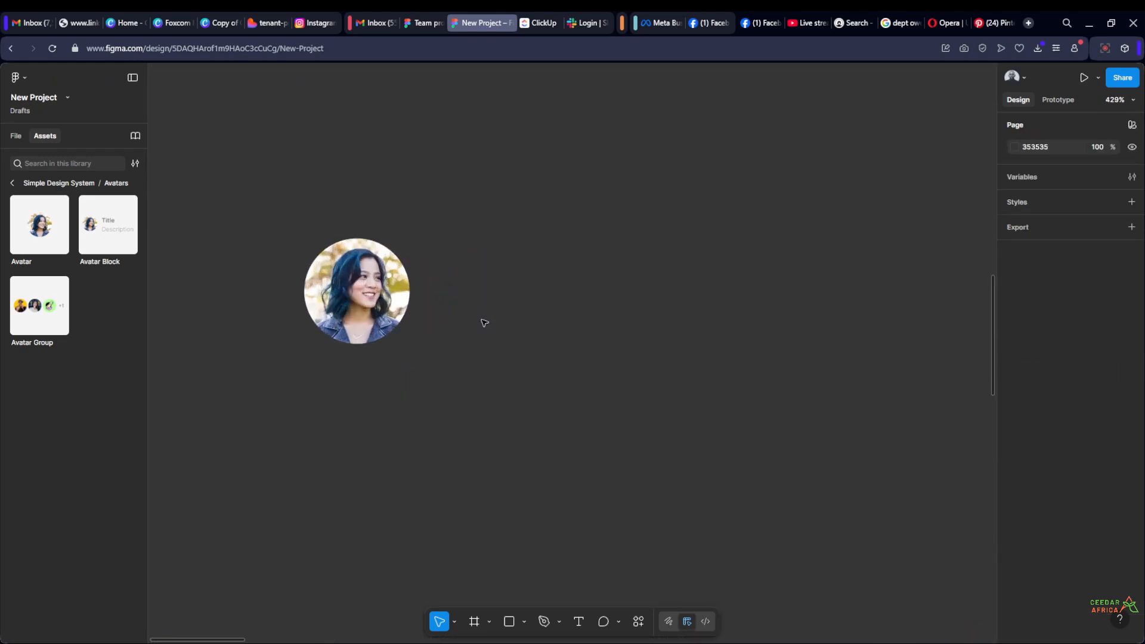
scroll(417, 237, "up", 3)
left_click(343, 321)
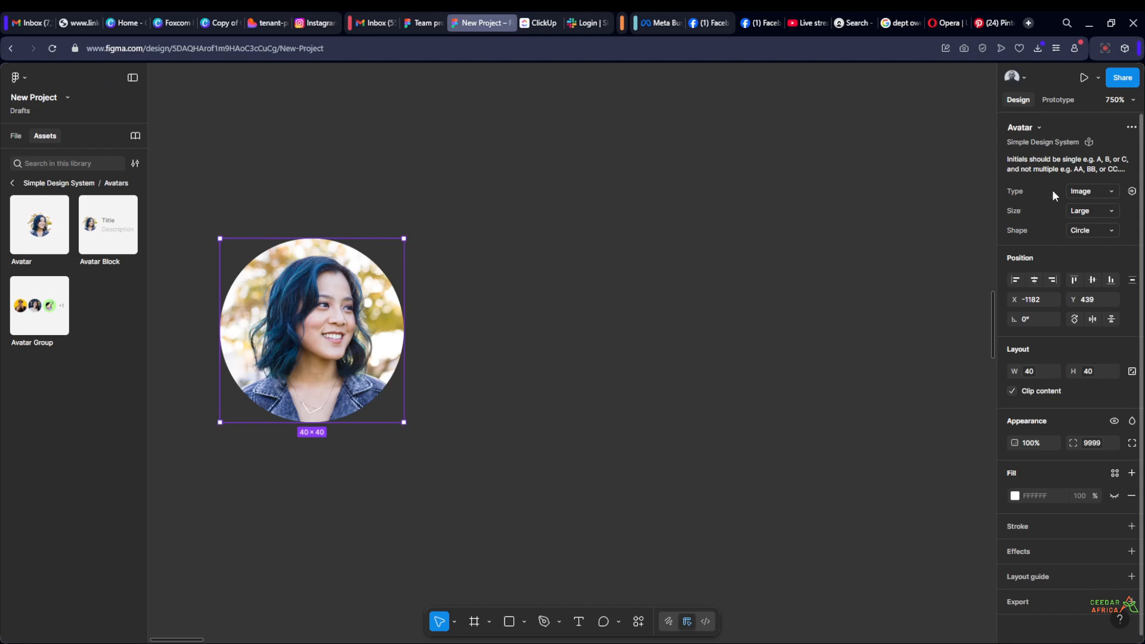
left_click(1109, 191)
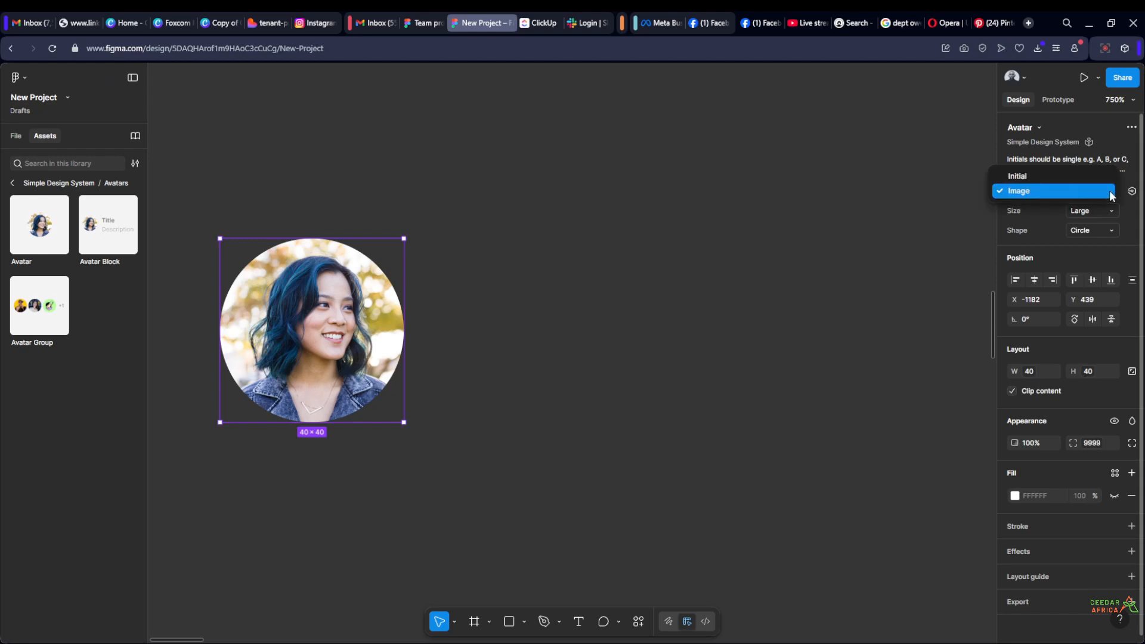
left_click(1054, 175)
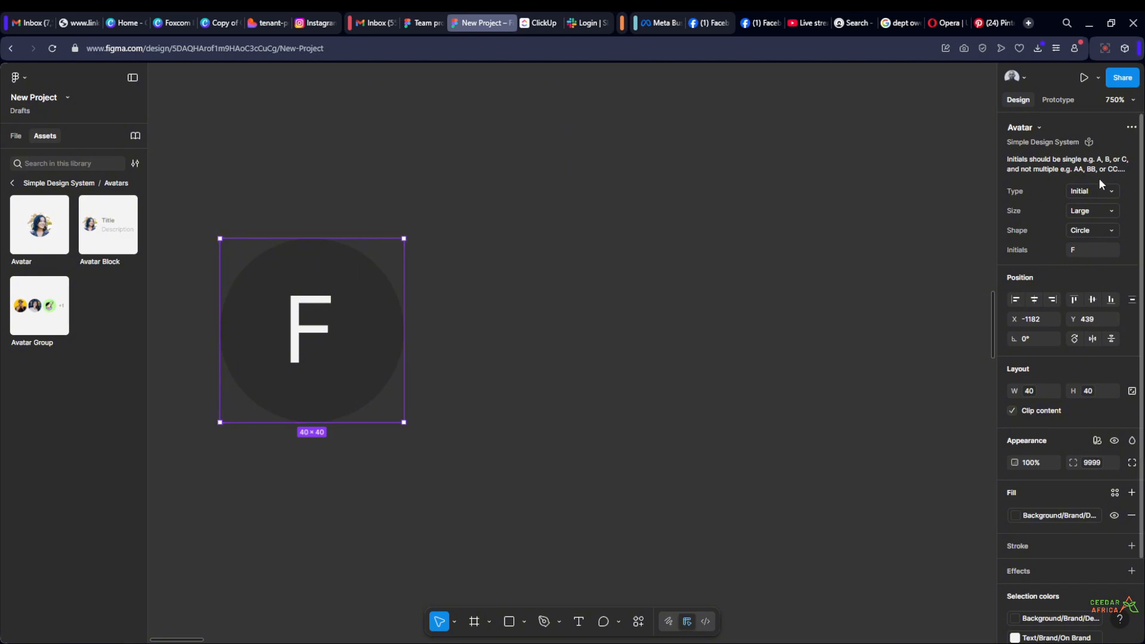
Set the Size property of the avatar to Small
left_click(1107, 212)
left_click(1057, 223)
scroll(632, 337, "down", 4)
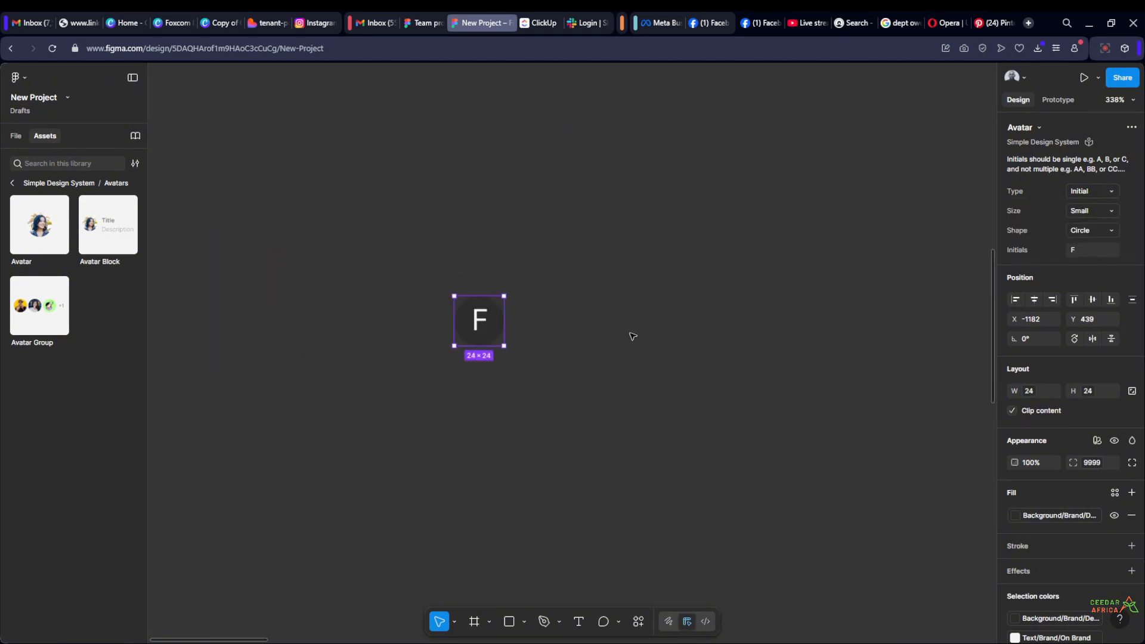
left_click(632, 337)
scroll(370, 257, "down", 4)
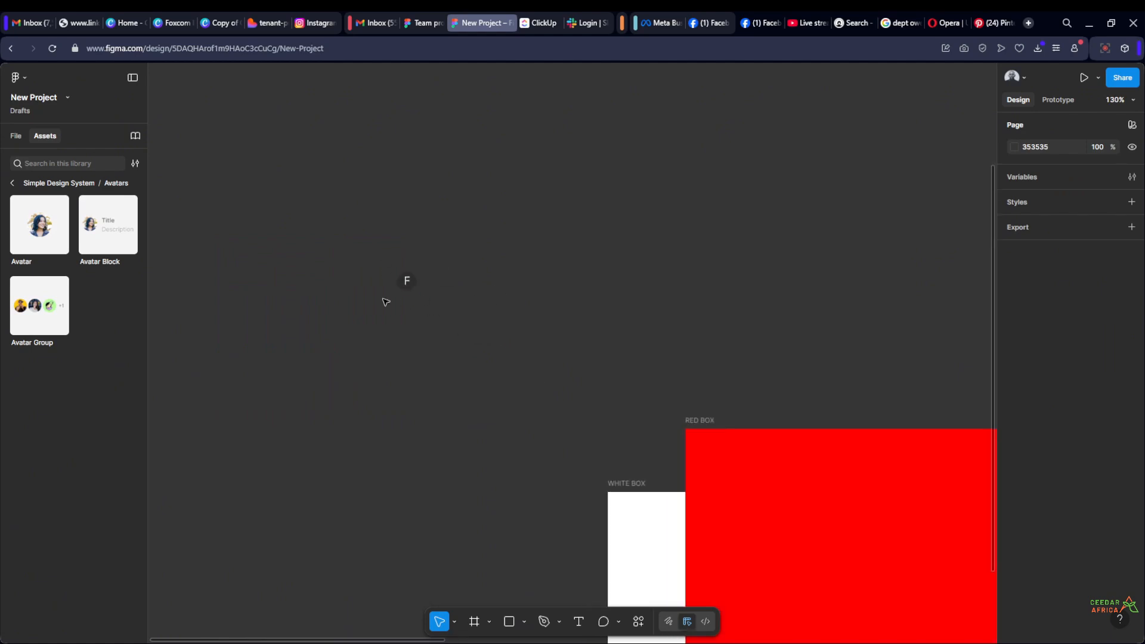
scroll(394, 297, "up", 1)
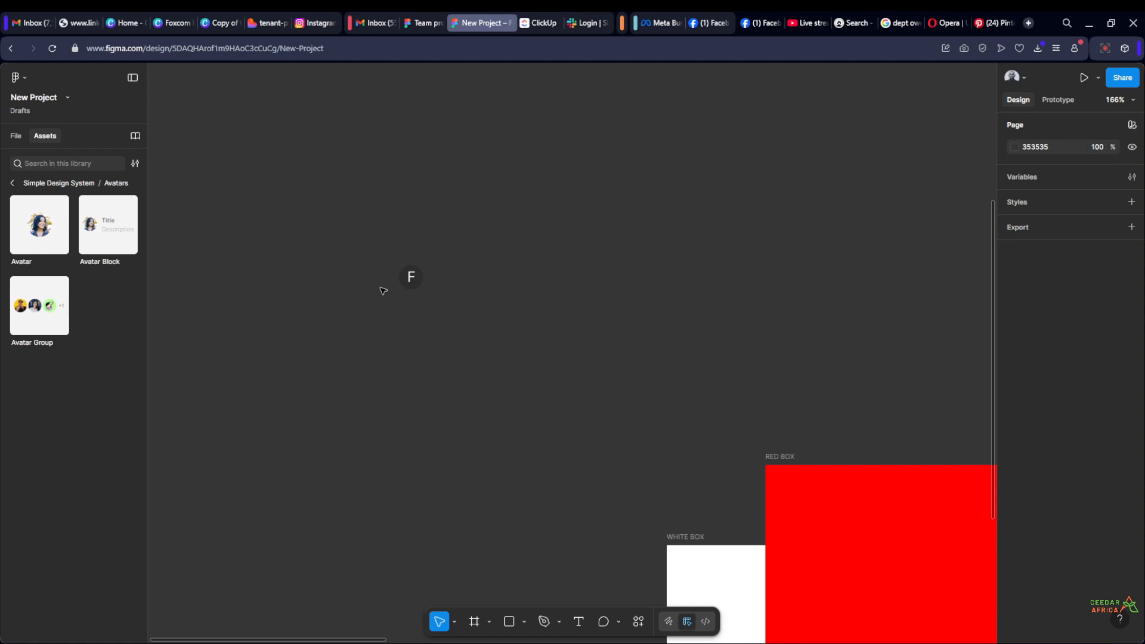
Return from the Avatars category to the overview of all libraries and review which libraries are added to this file
left_click(12, 183)
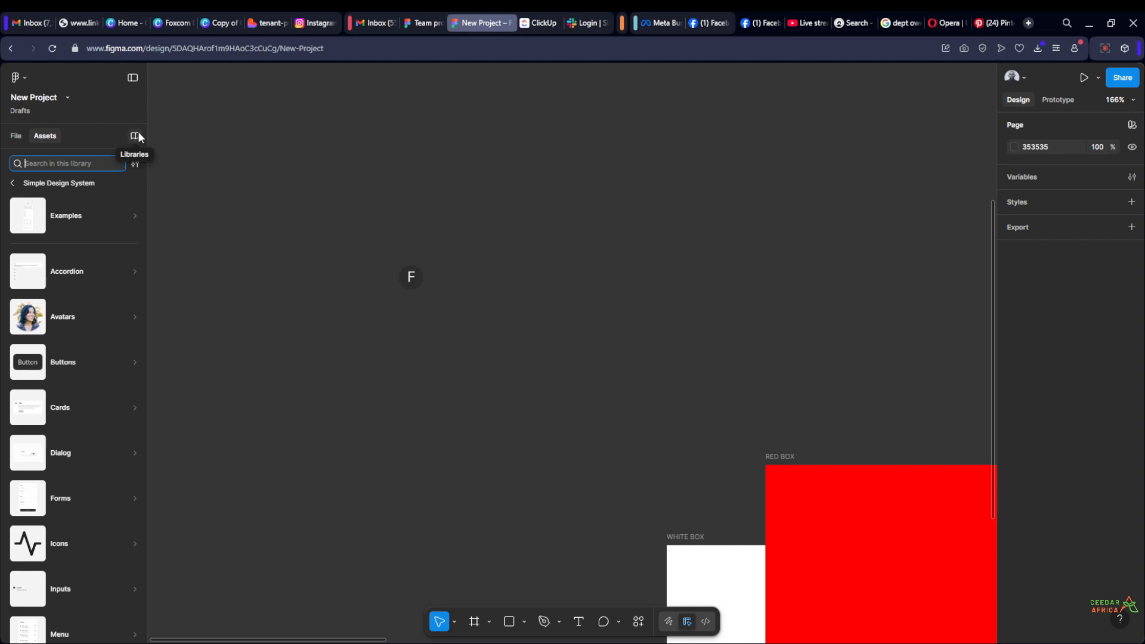
left_click(13, 184)
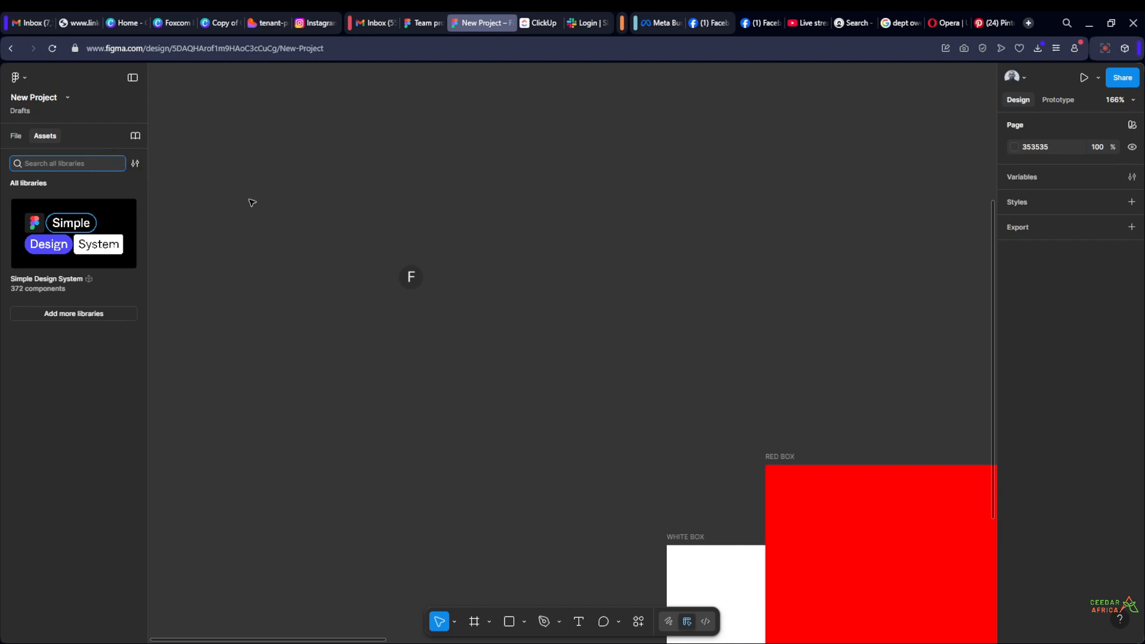
scroll(455, 192, "down", 10)
left_click_drag(485, 363, 292, 397)
left_click_drag(803, 180, 573, 194)
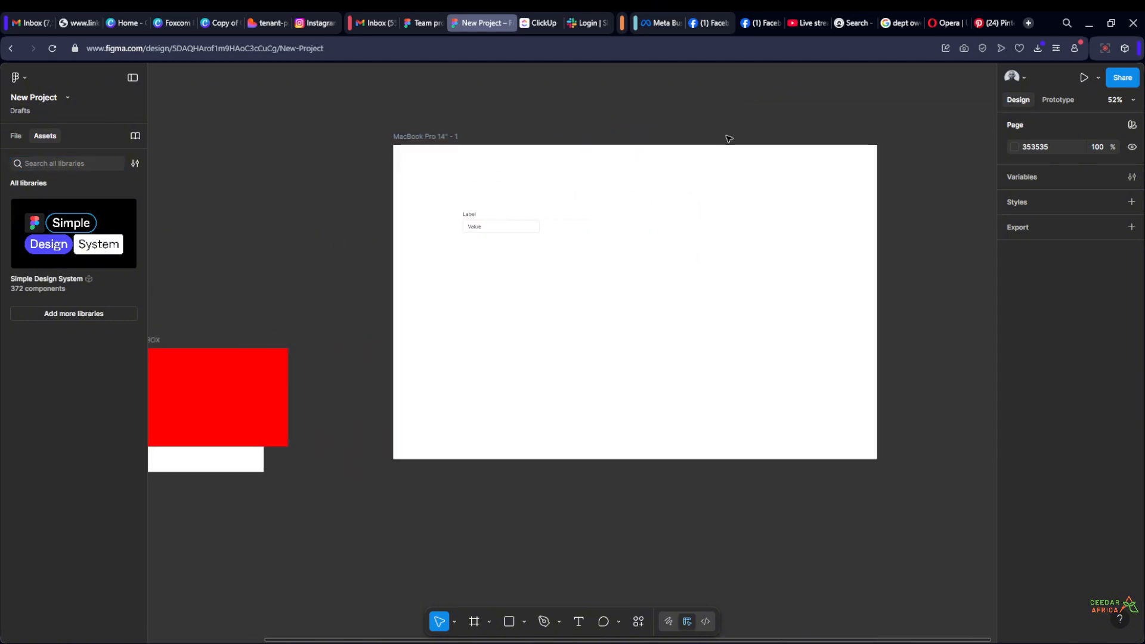
scroll(462, 230, "up", 3)
scroll(581, 230, "down", 4)
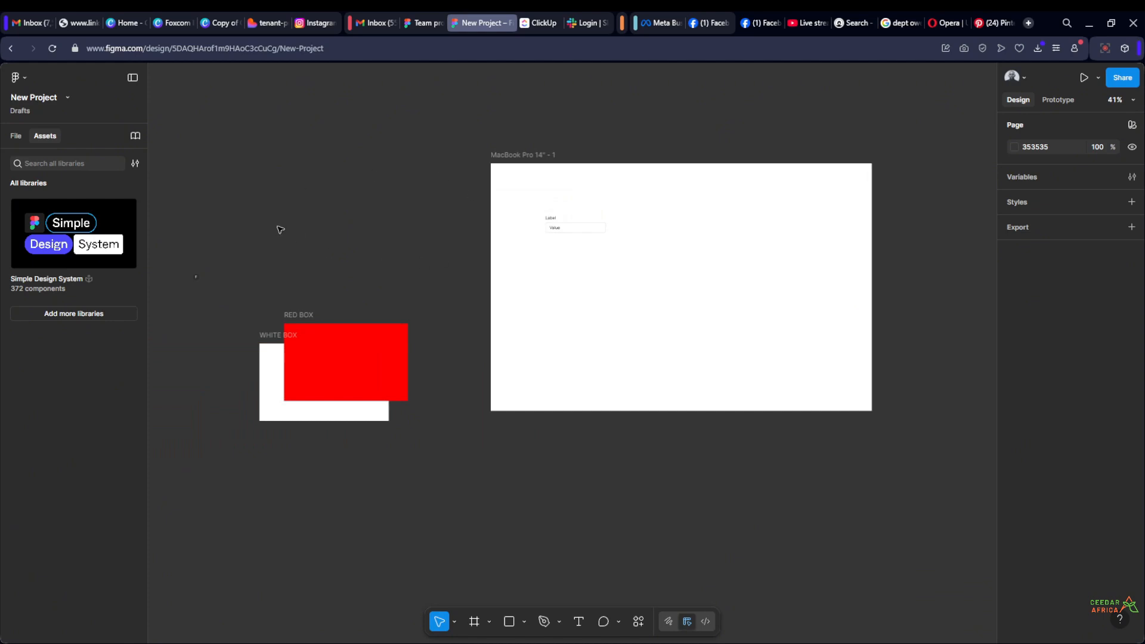
left_click(136, 137)
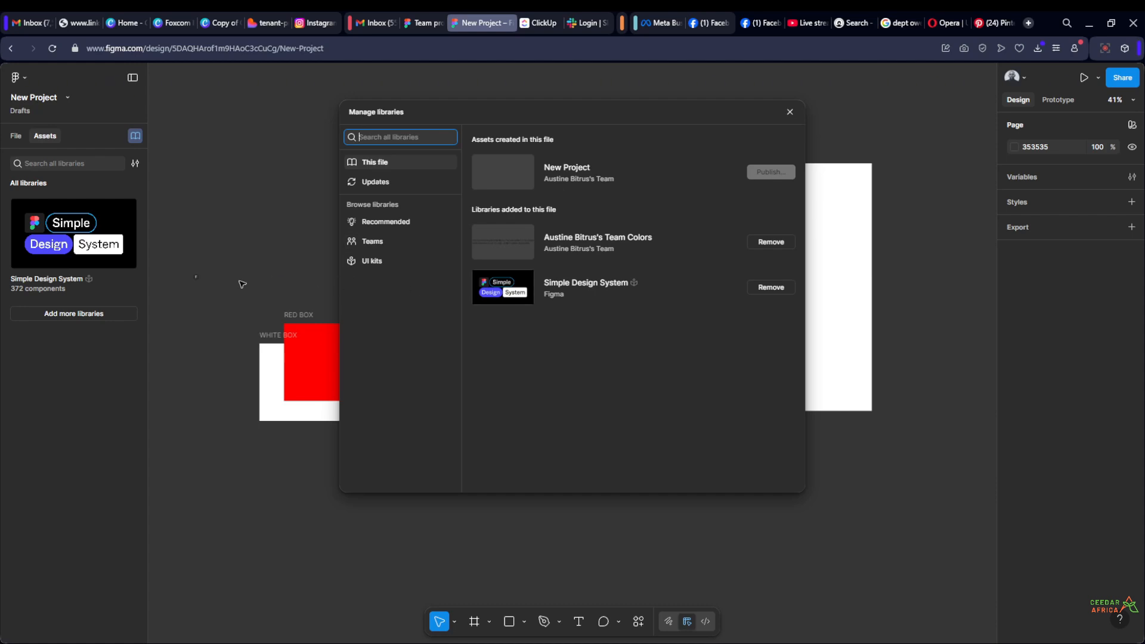
left_click(790, 113)
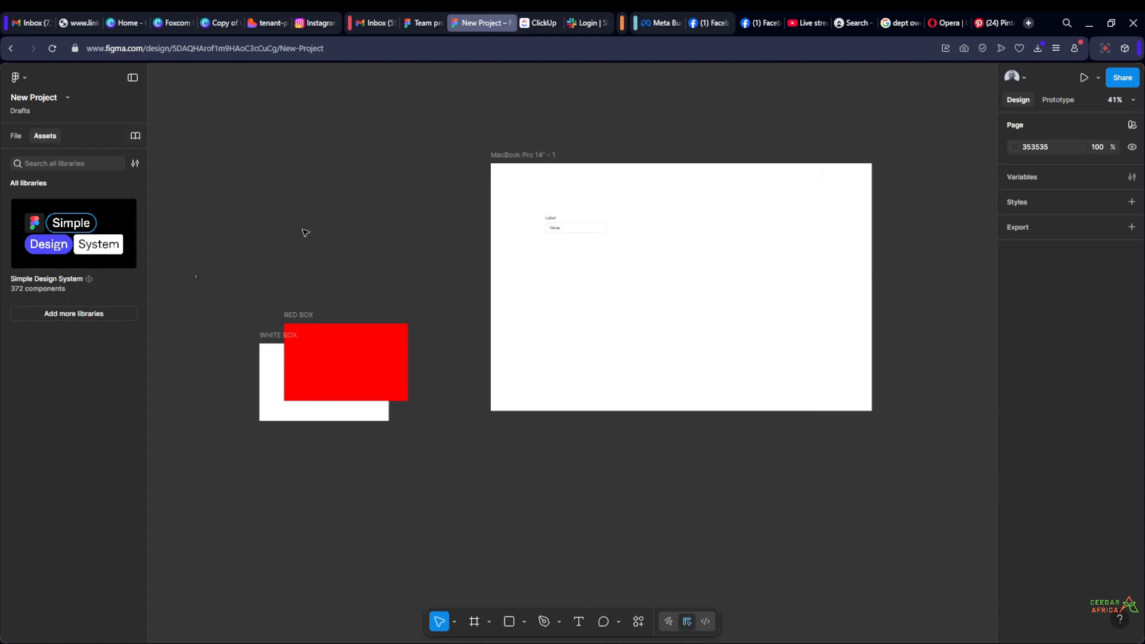
left_click_drag(203, 226, 387, 224)
scroll(358, 221, "up", 5)
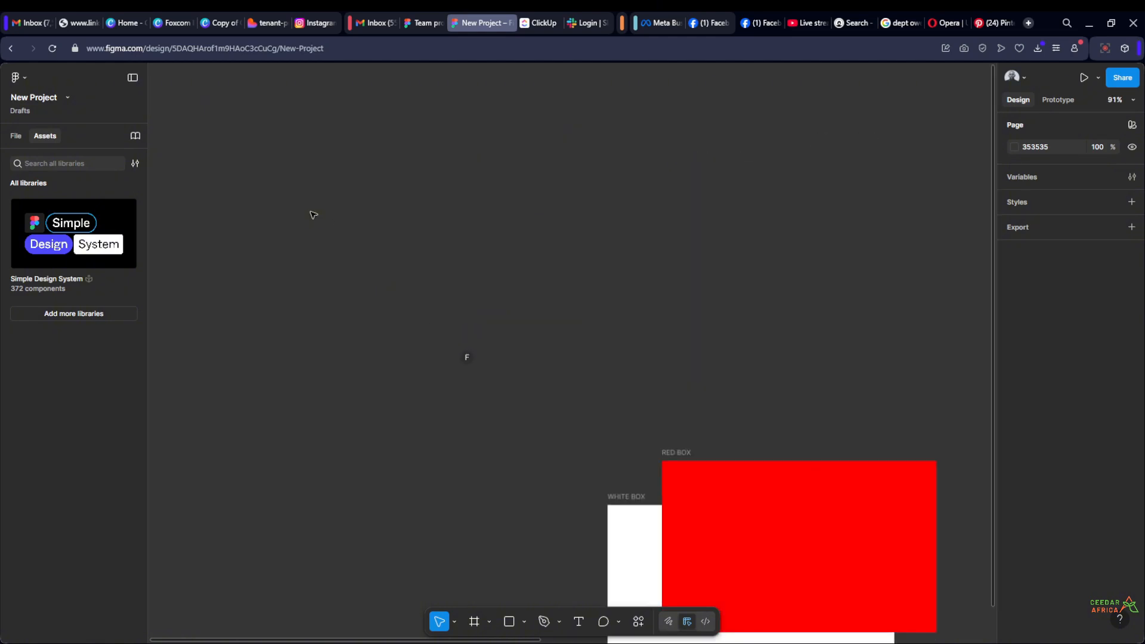
scroll(269, 218, "down", 6)
scroll(345, 324, "up", 3)
scroll(355, 292, "up", 3)
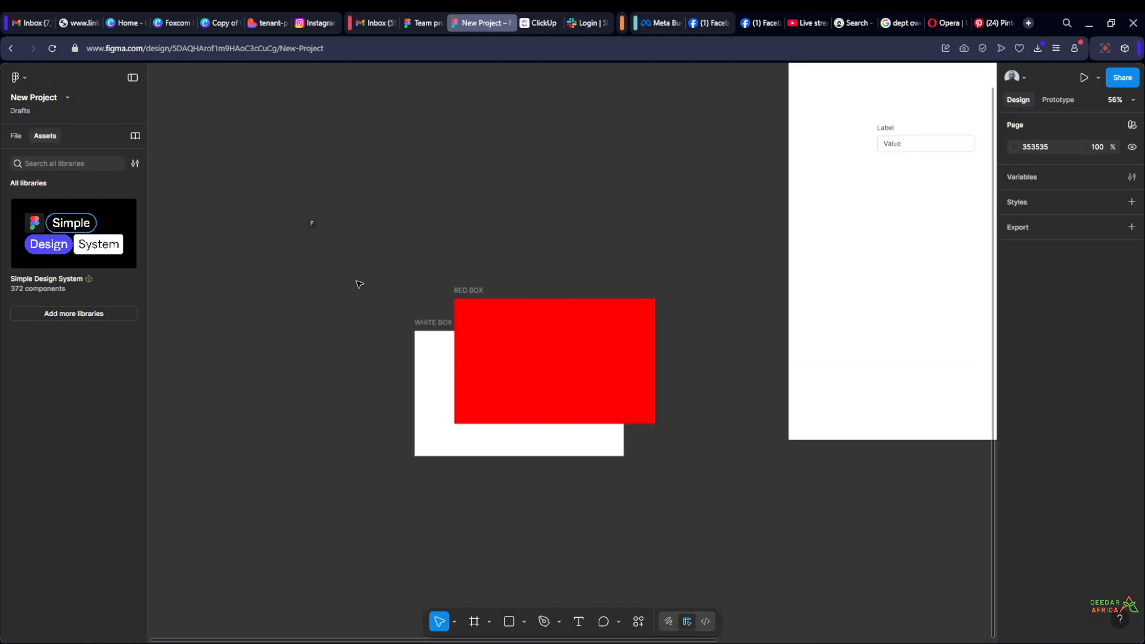
left_click_drag(447, 225, 424, 239)
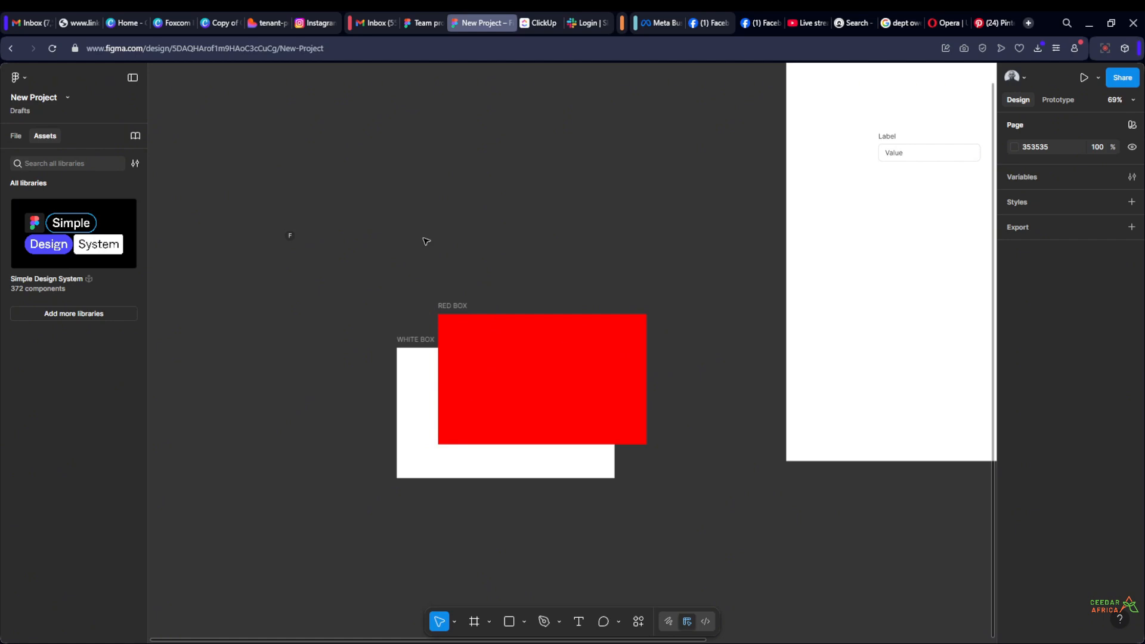
scroll(328, 290, "up", 2)
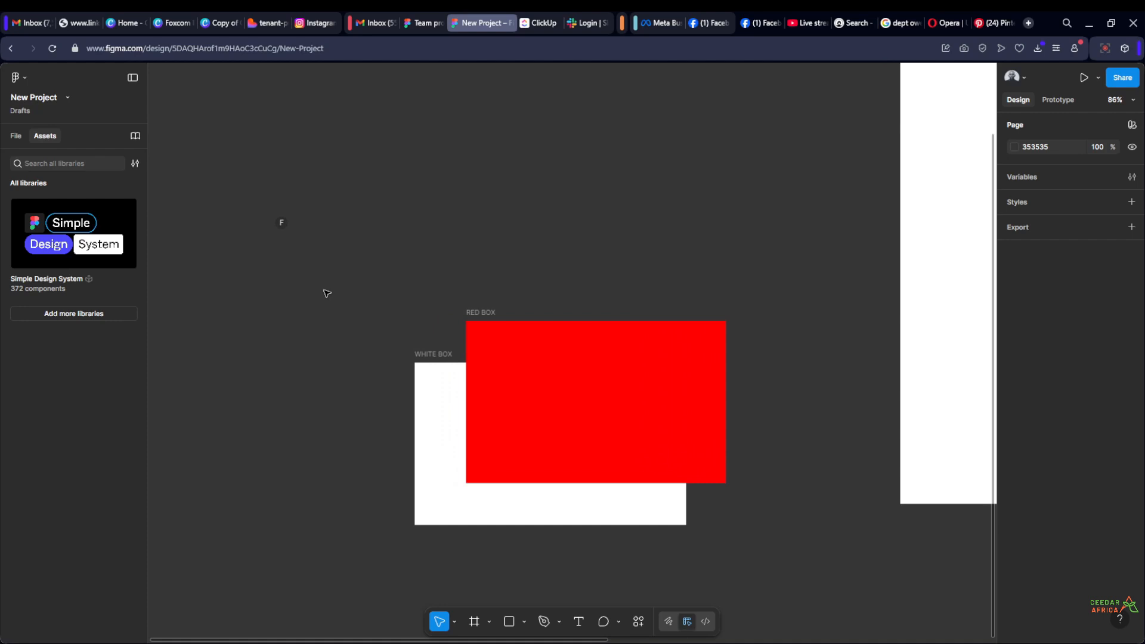
left_click_drag(325, 291, 323, 284)
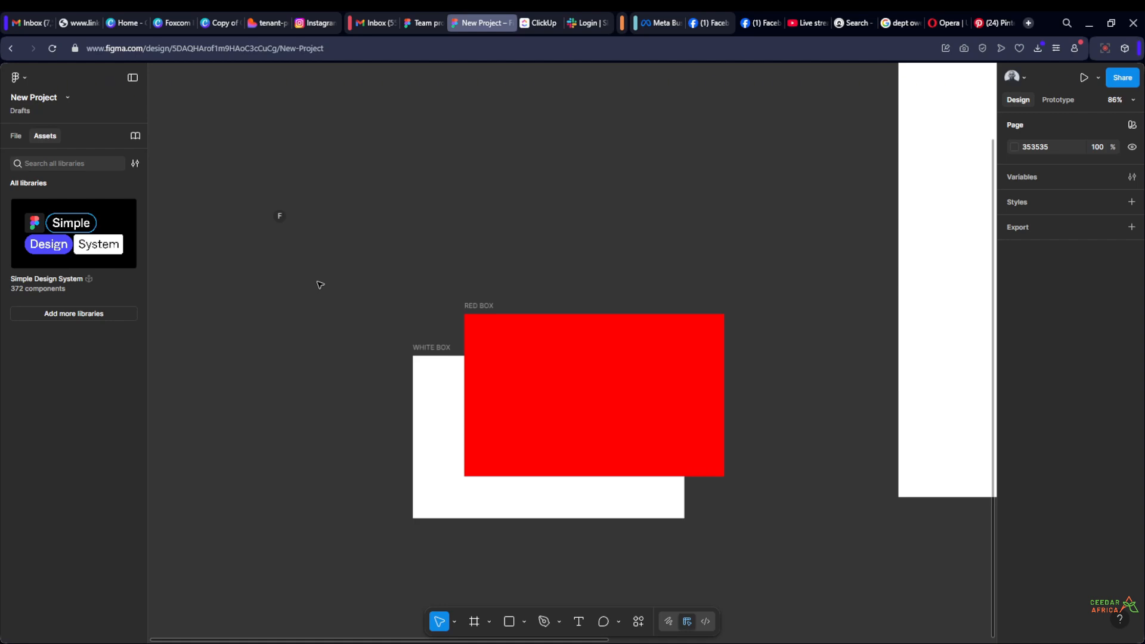
scroll(320, 284, "down", 1)
left_click_drag(529, 207, 419, 246)
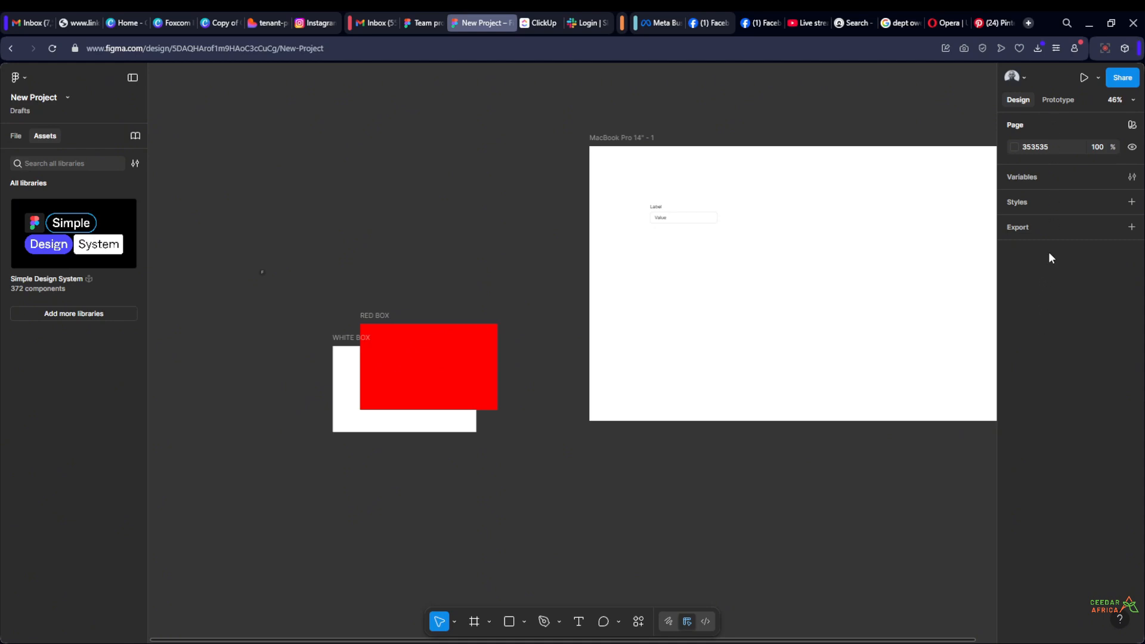
Examine the spotlight and audio options for the signed-in collaborator, closing them without starting either
left_click(1026, 76)
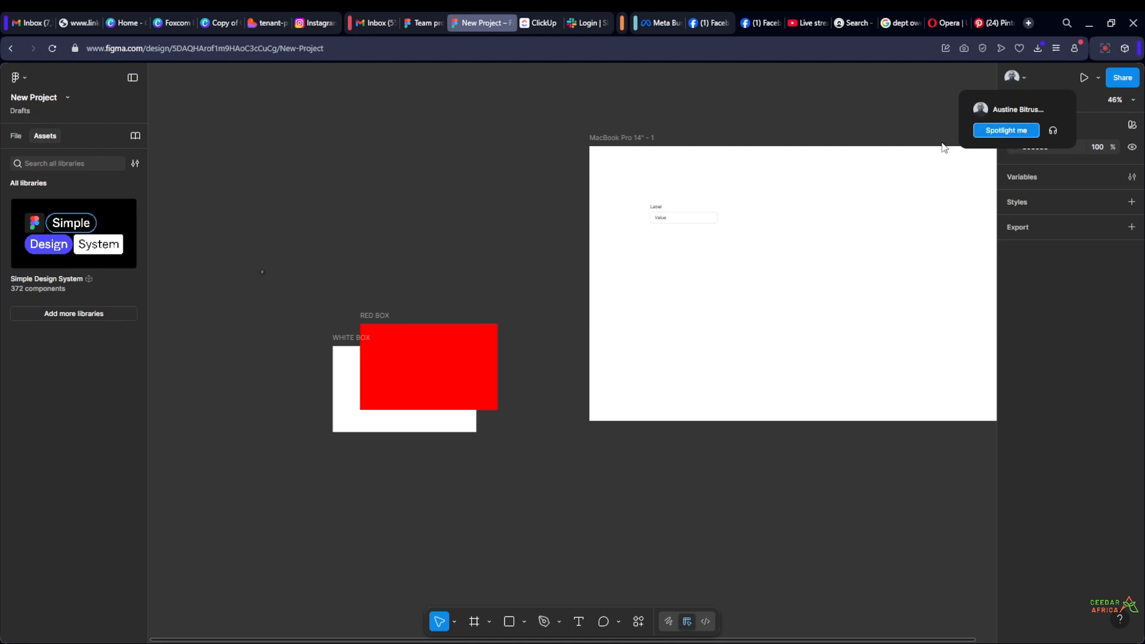
left_click(750, 119)
scroll(471, 292, "down", 3)
left_click_drag(506, 210, 484, 264)
scroll(391, 400, "up", 4)
scroll(432, 352, "down", 5)
scroll(590, 302, "up", 1)
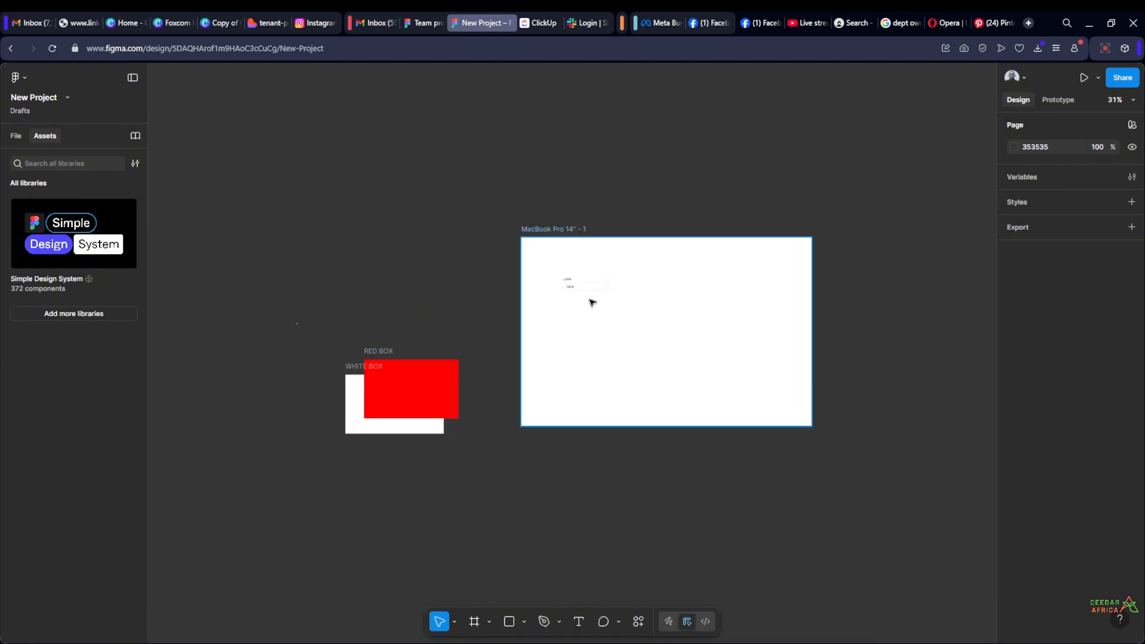
scroll(498, 273, "down", 8)
scroll(659, 393, "up", 10)
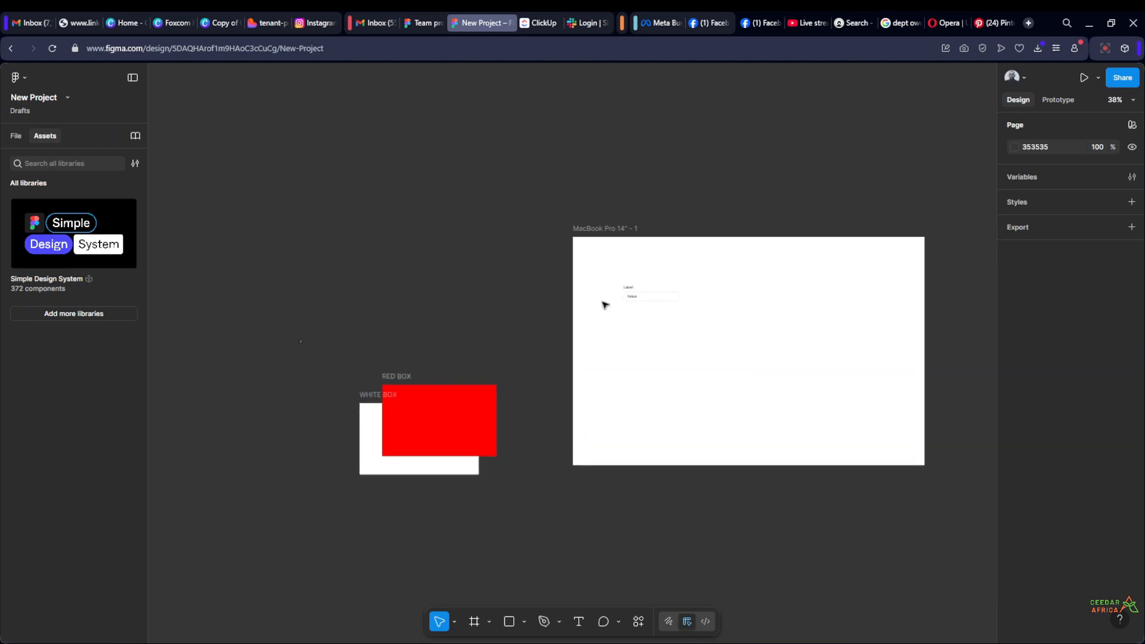
left_click(1024, 79)
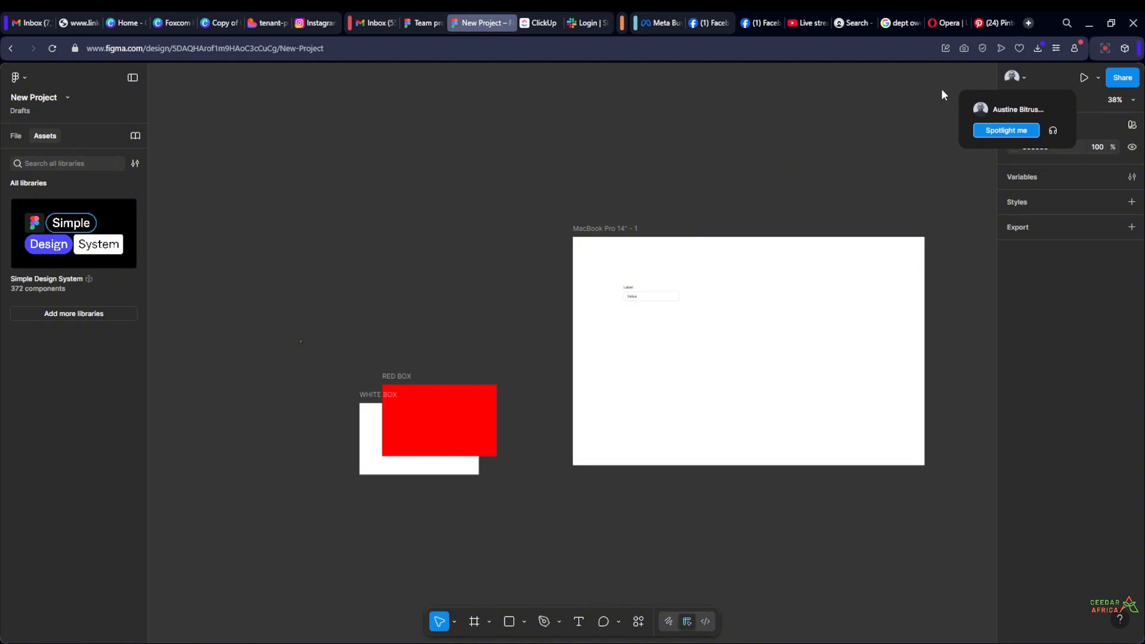
left_click(785, 138)
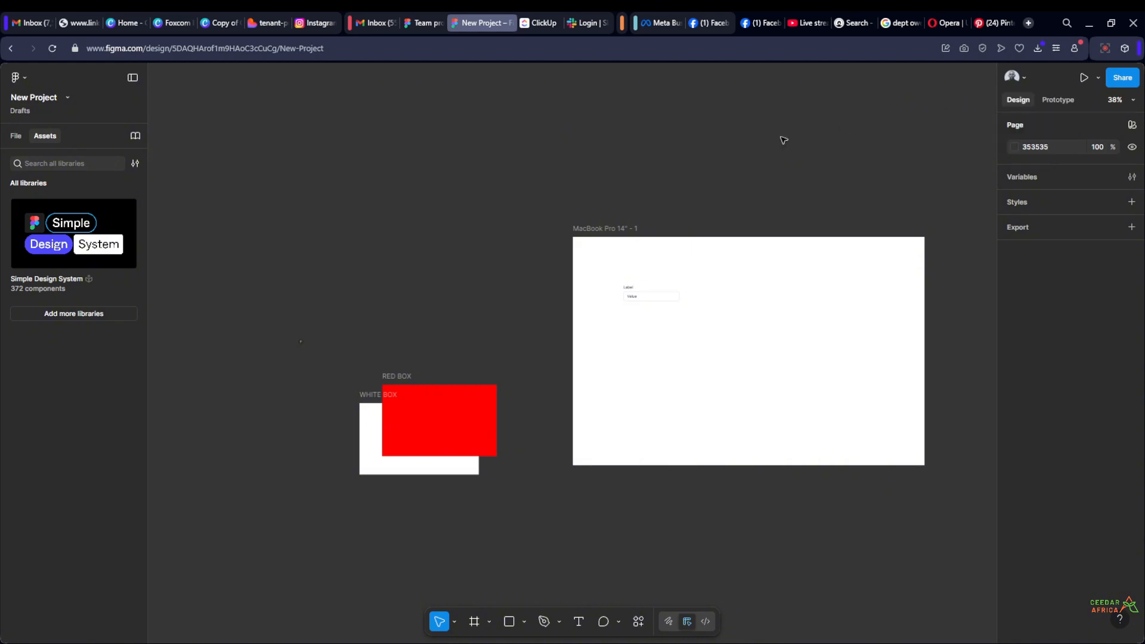
scroll(663, 201, "up", 2)
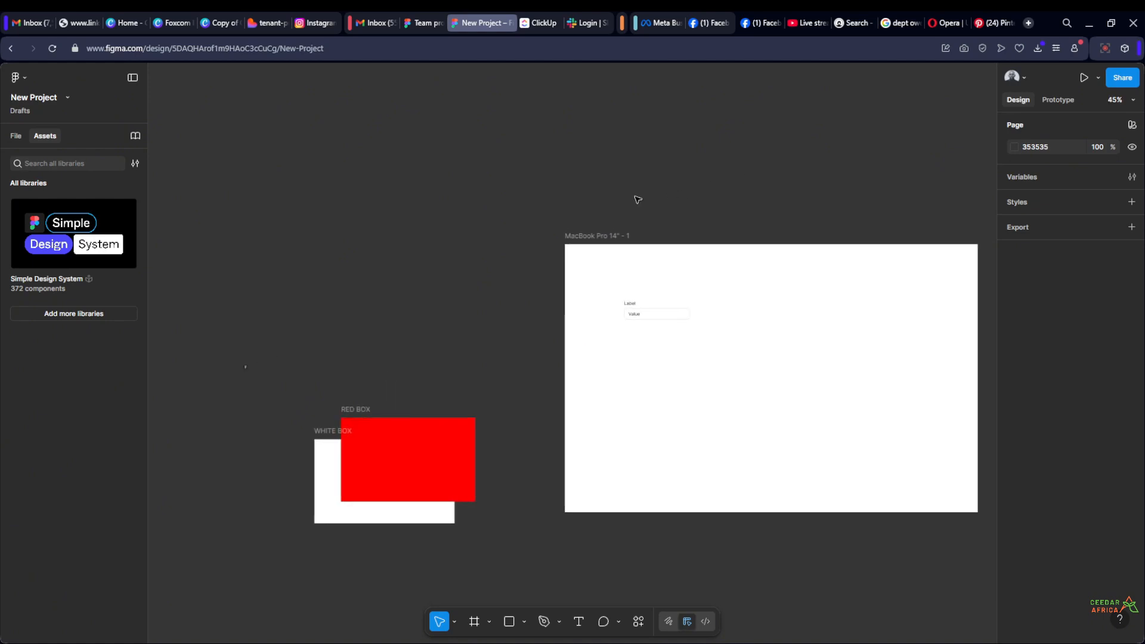
scroll(636, 198, "down", 5)
left_click_drag(690, 186, 622, 274)
scroll(544, 273, "up", 3)
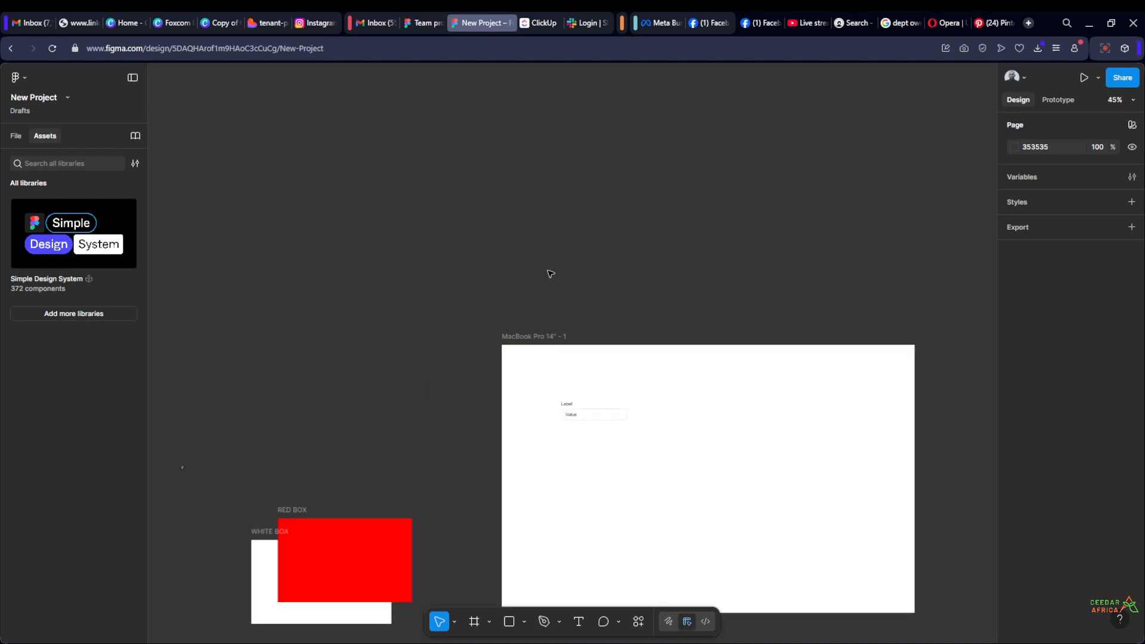
scroll(549, 274, "down", 3)
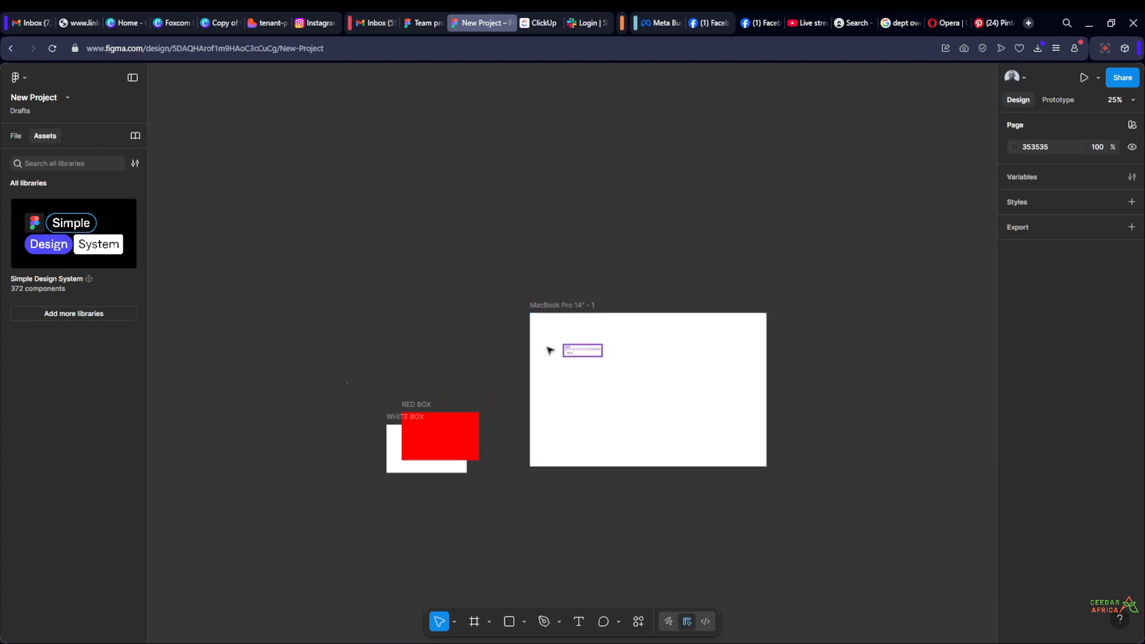
scroll(526, 510, "up", 1)
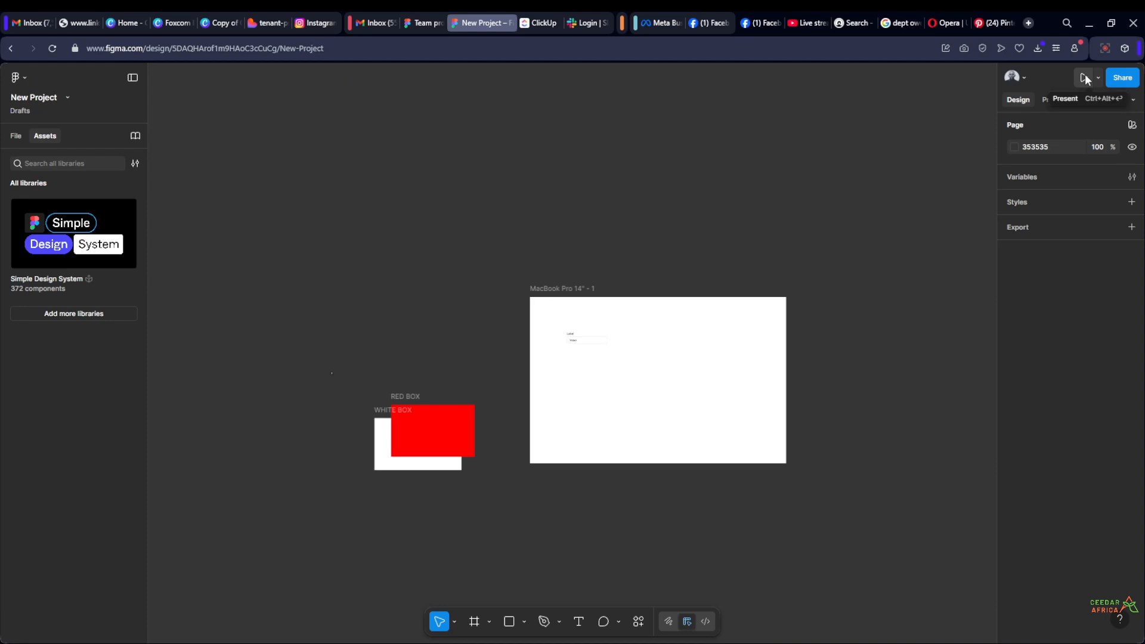
scroll(828, 435, "up", 1)
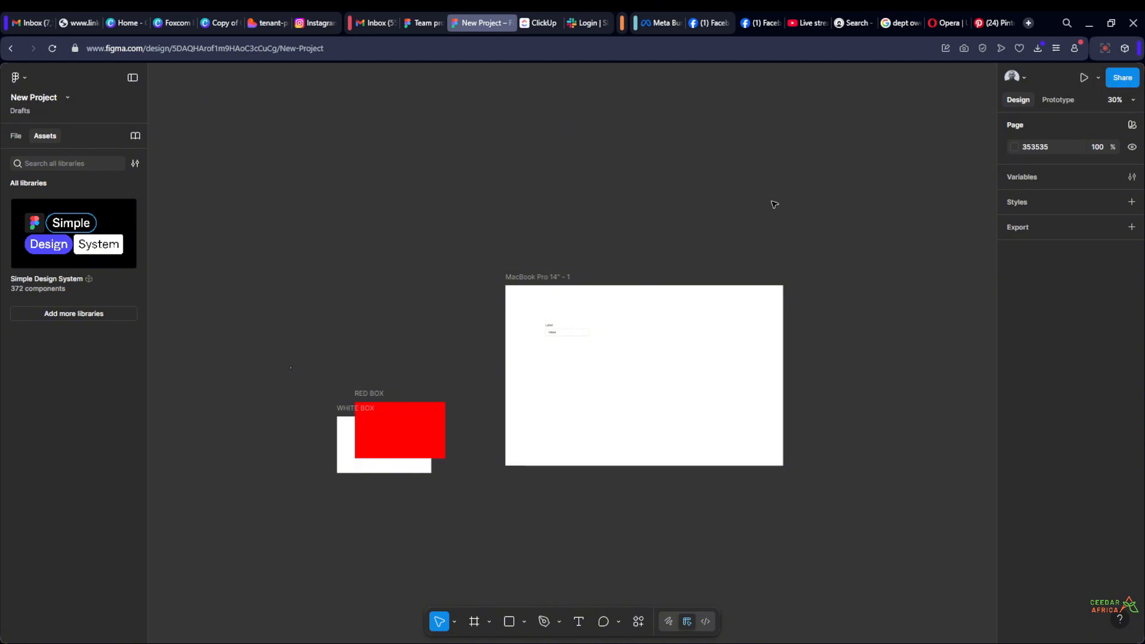
scroll(662, 204, "down", 3)
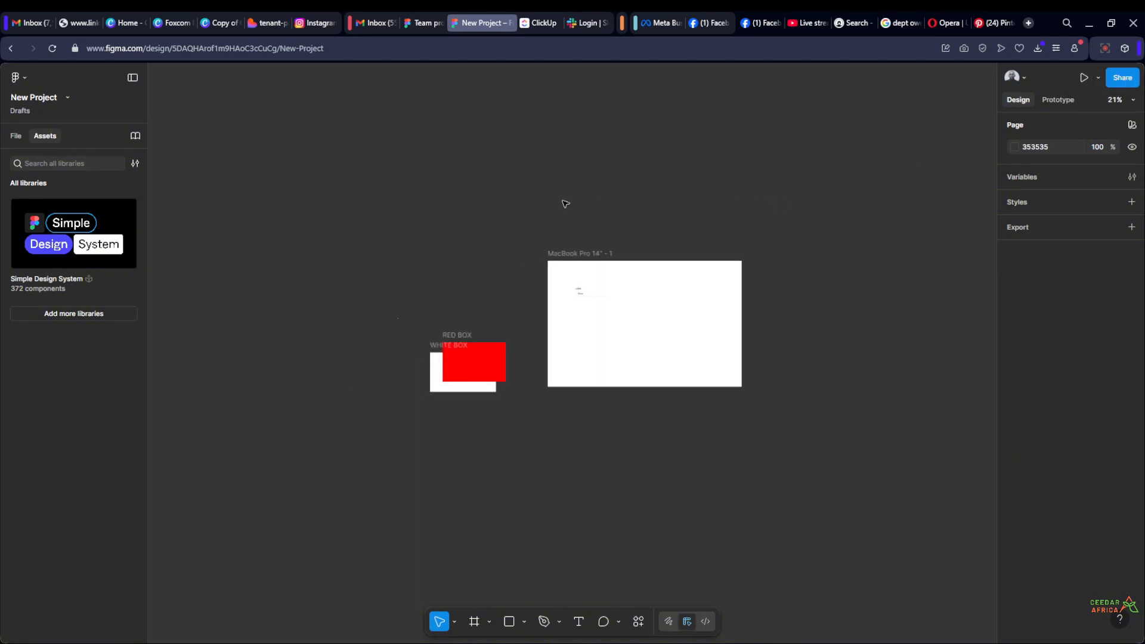
Expand the file's page list and switch to the Mobile Design Screens page
left_click(15, 136)
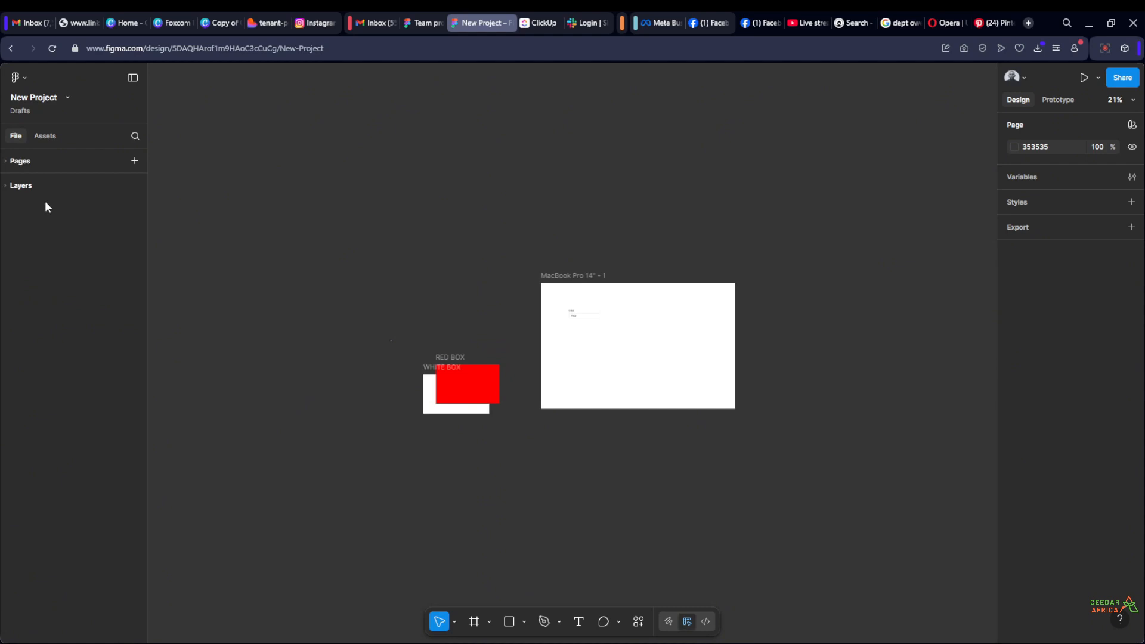
left_click(13, 164)
left_click(87, 223)
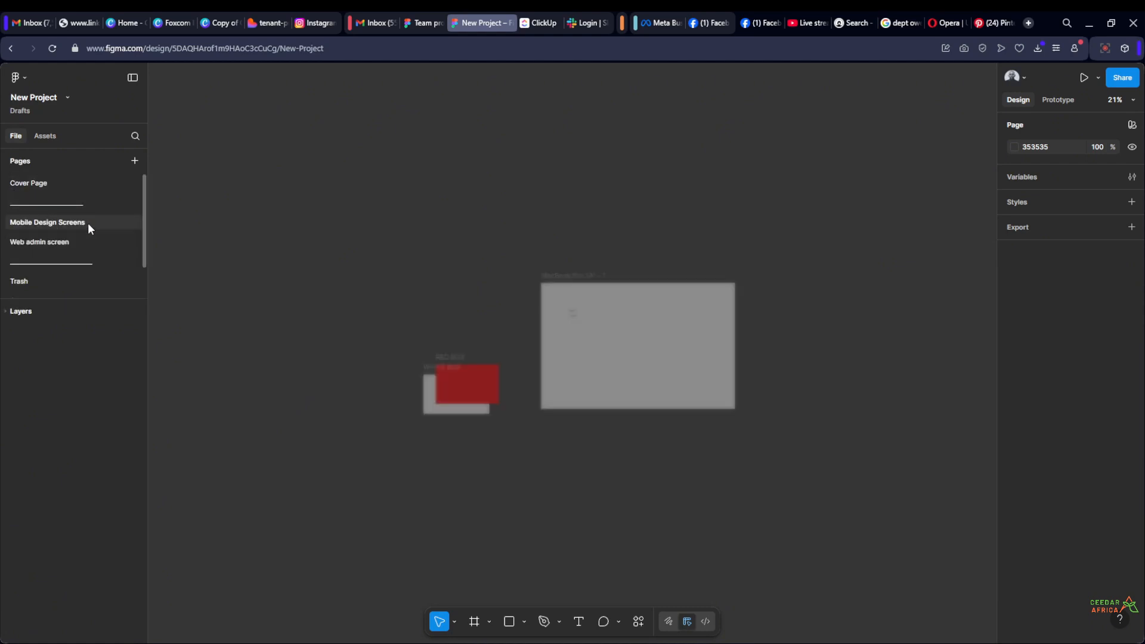
scroll(435, 345, "up", 2)
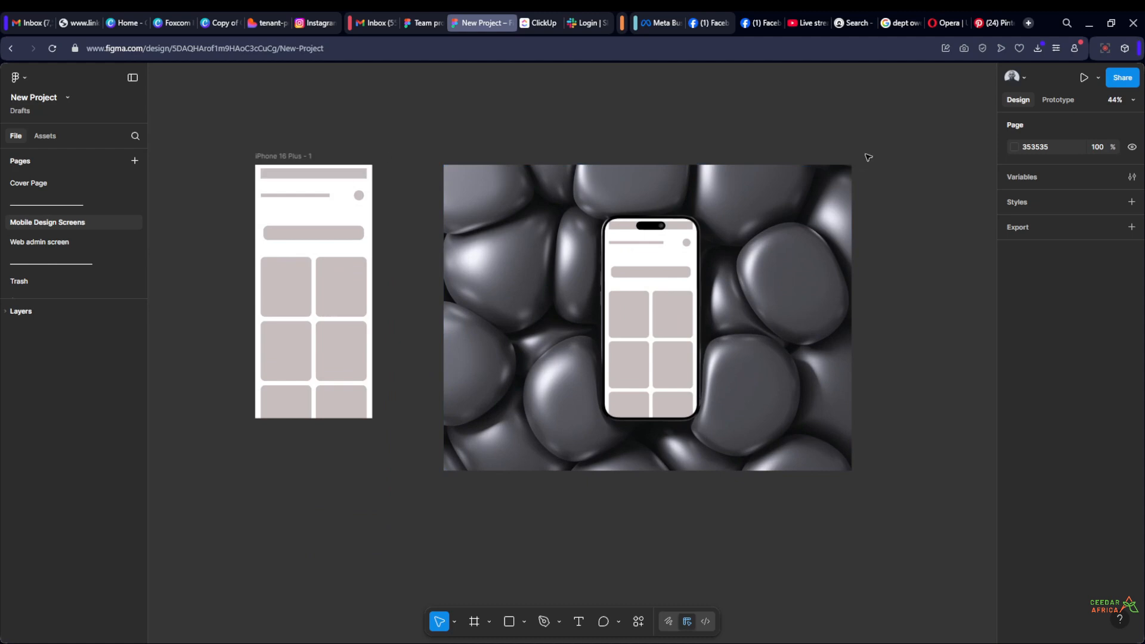
scroll(650, 139, "up", 2)
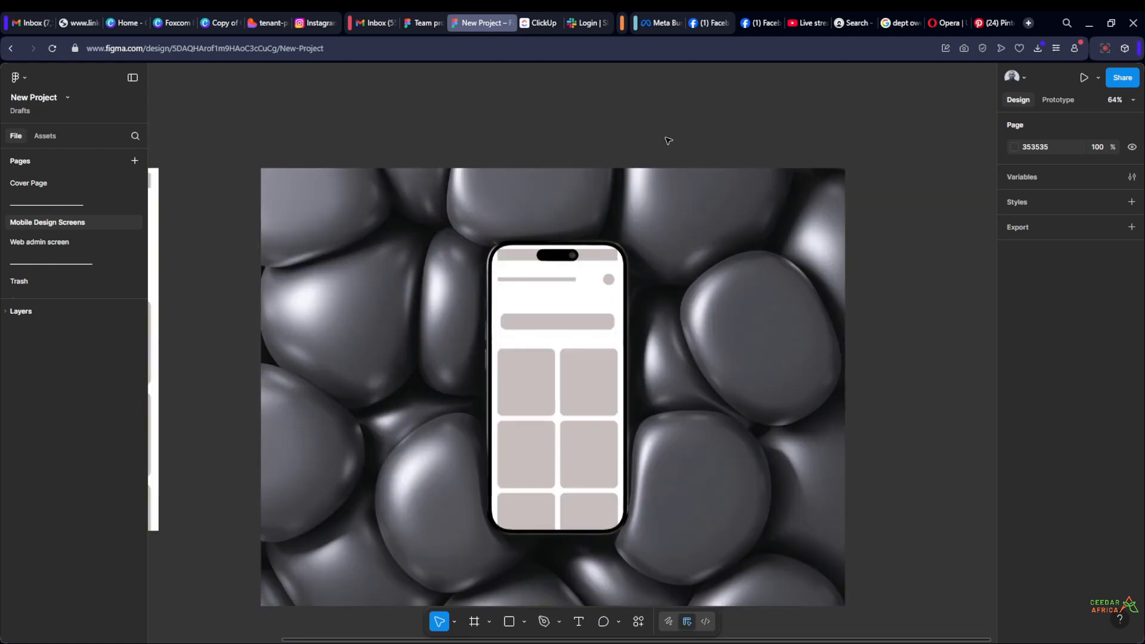
scroll(668, 140, "down", 3)
scroll(404, 108, "up", 1)
left_click_drag(468, 107, 478, 137)
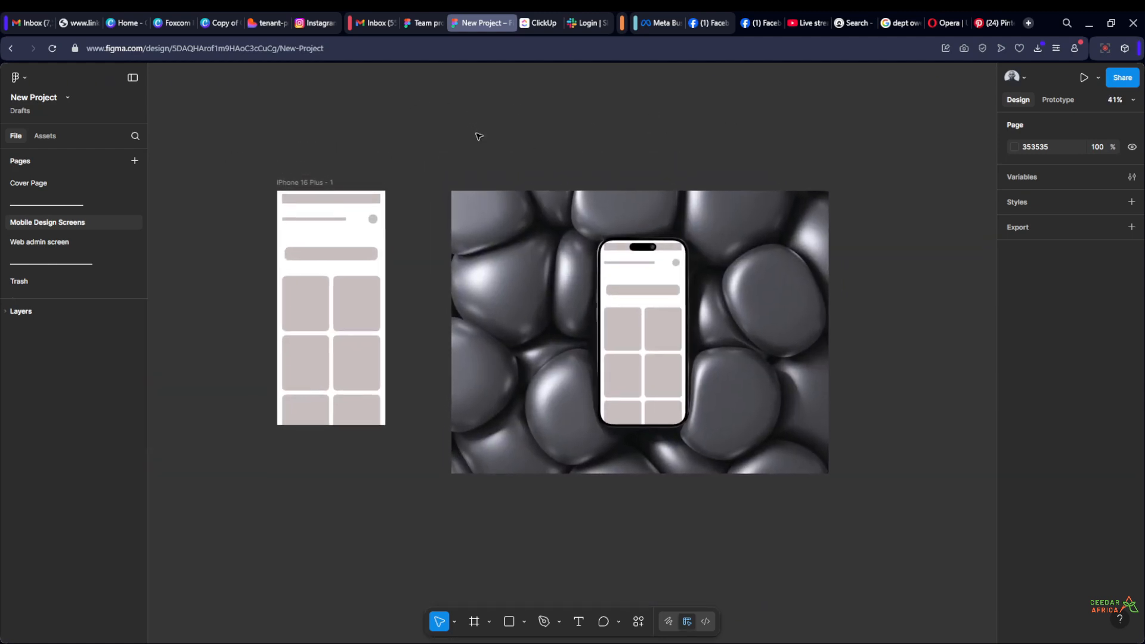
scroll(478, 137, "up", 1)
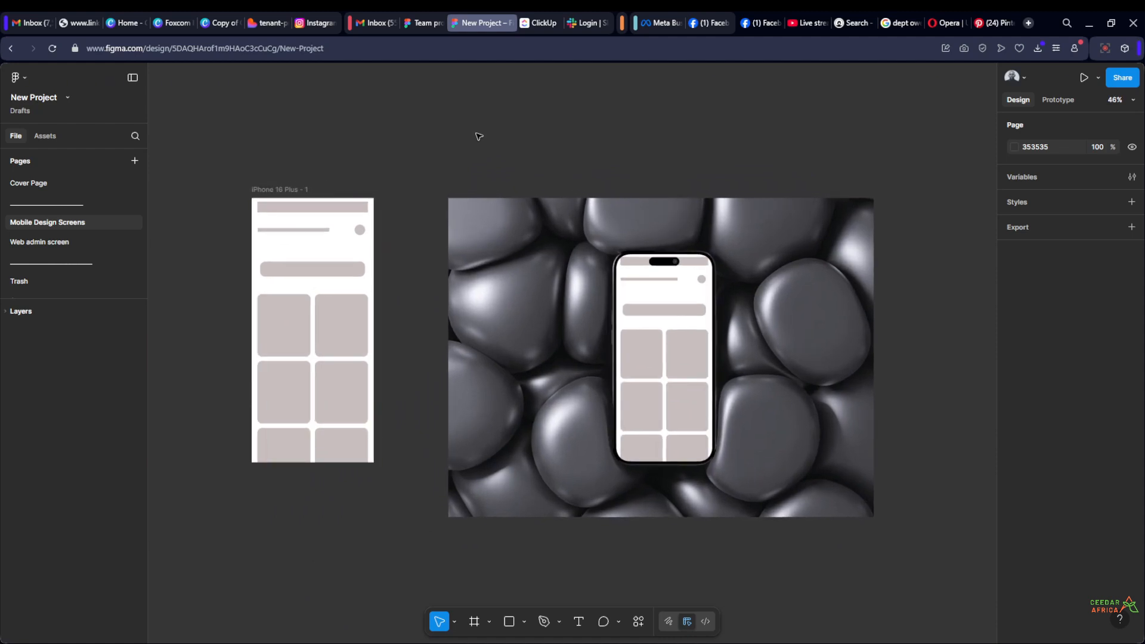
scroll(479, 137, "up", 1)
scroll(480, 137, "down", 1)
Open the file's sharing options, enter a first invitee's e-mail address and remove that entry again
left_click(1122, 82)
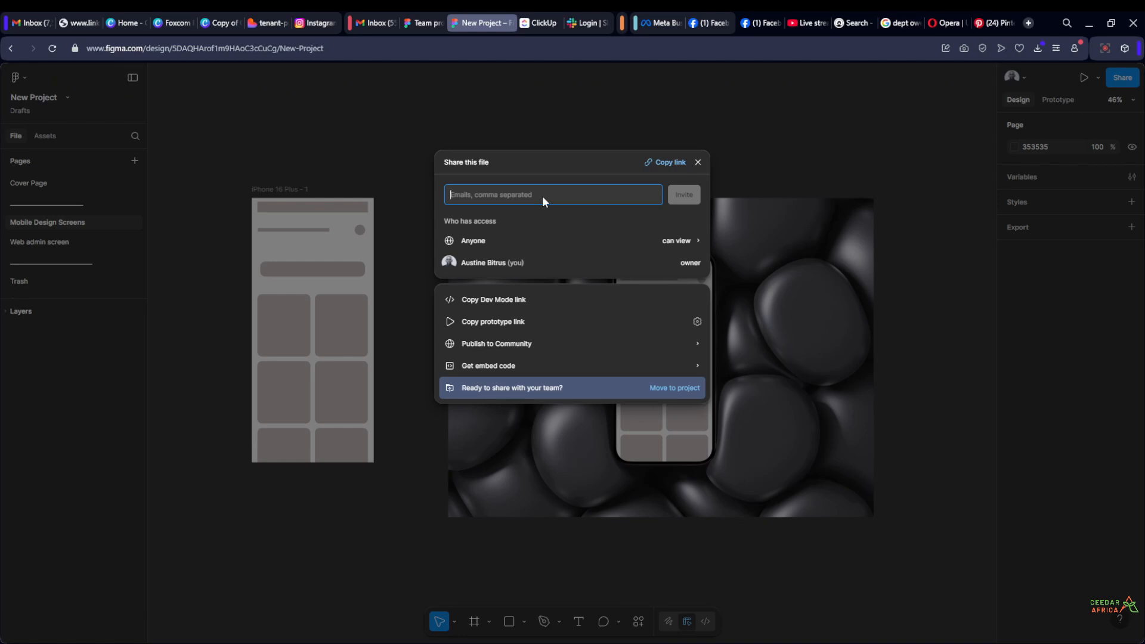
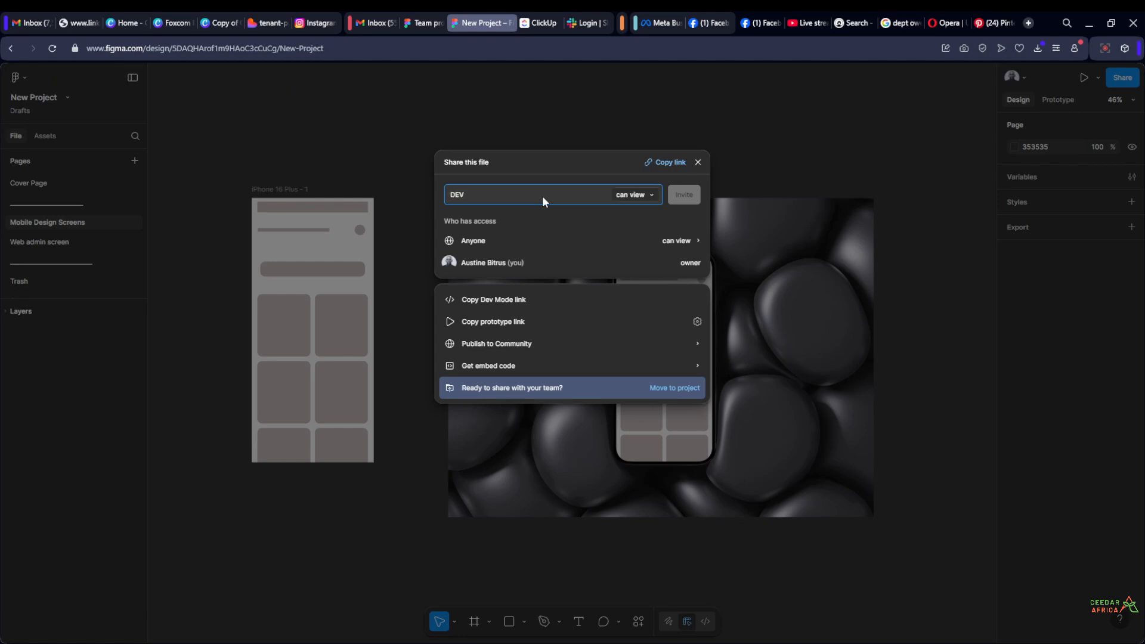
key("Return")
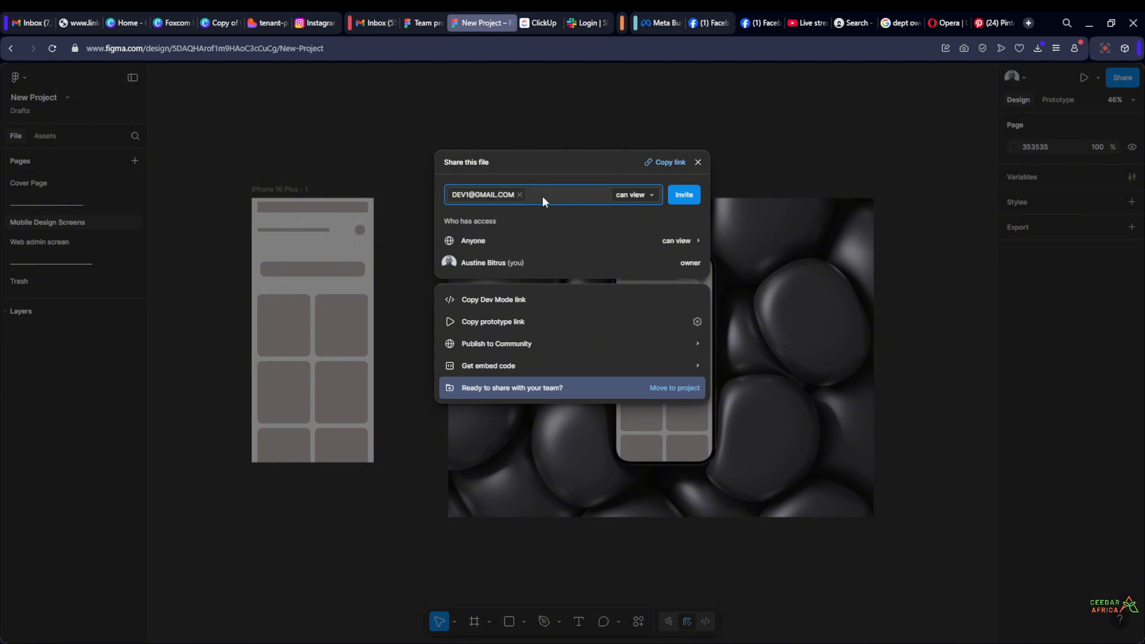
key("BackSpace")
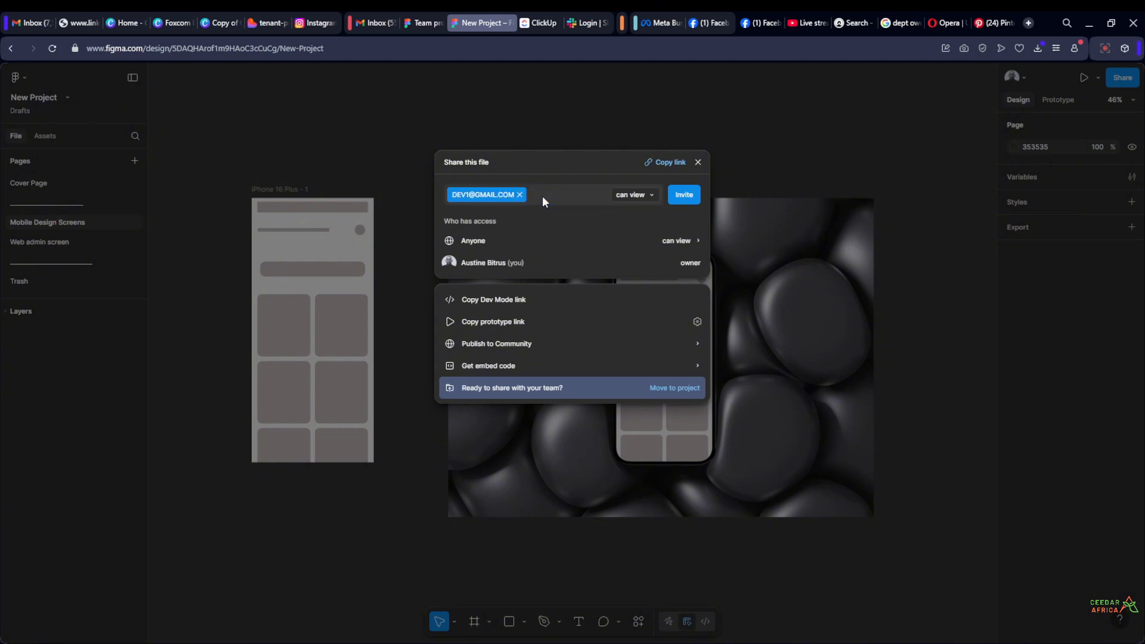
key("BackSpace")
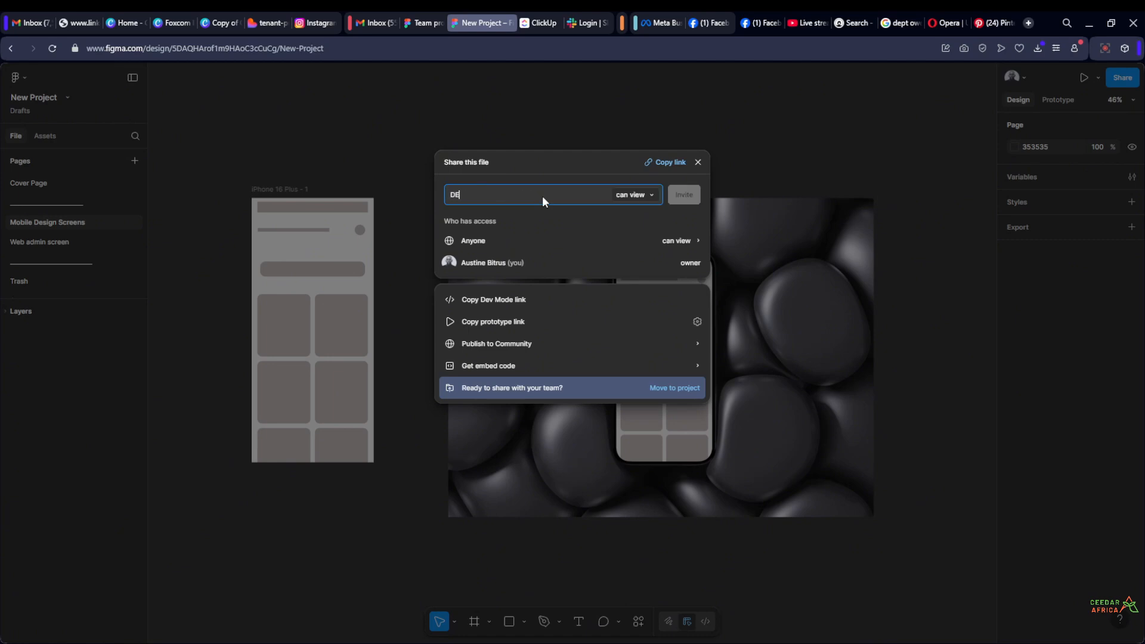
Enter two invitees' e-mail addresses as separate entries in the file's share invitation
key("Return")
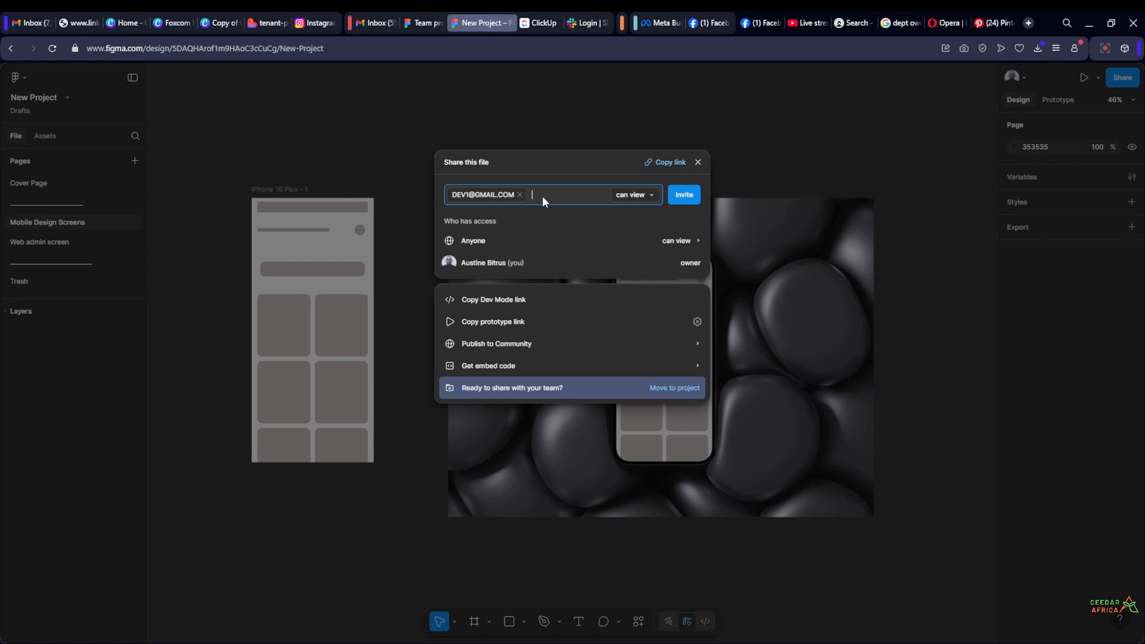
key("Return")
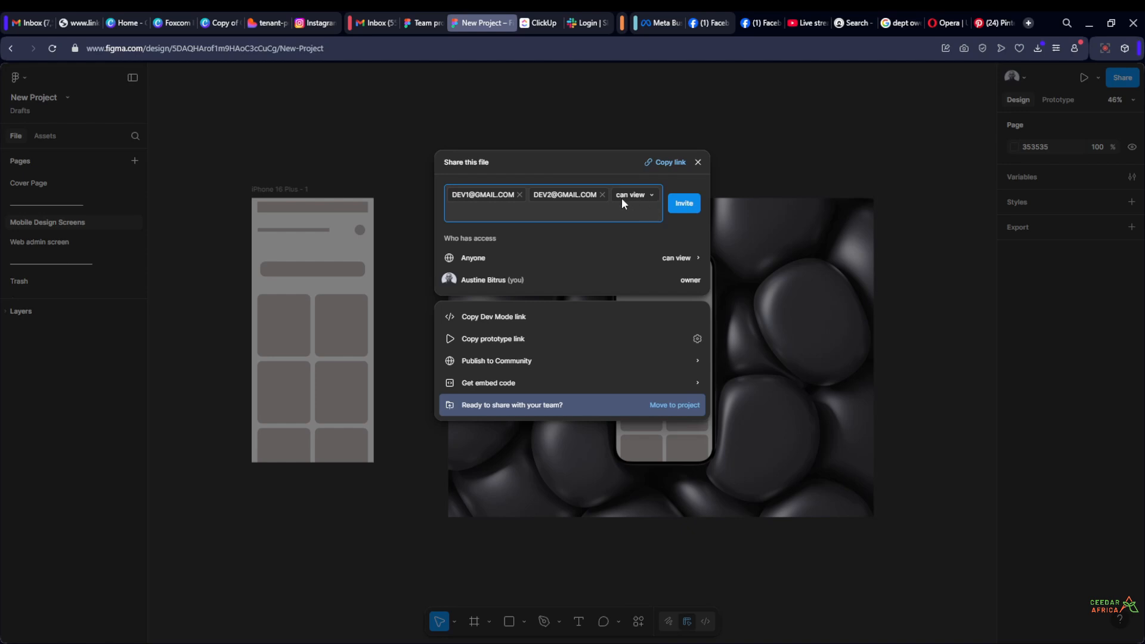
Set the invitees' permission to "can edit" and close the sharing options without sending the invitation
left_click(652, 198)
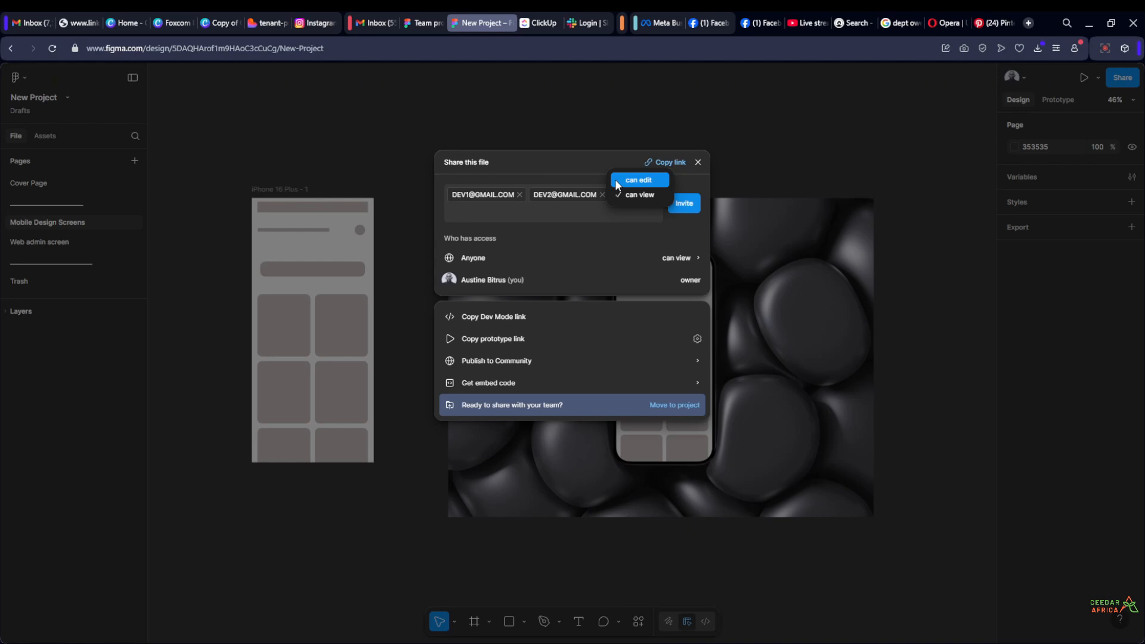
left_click(616, 182)
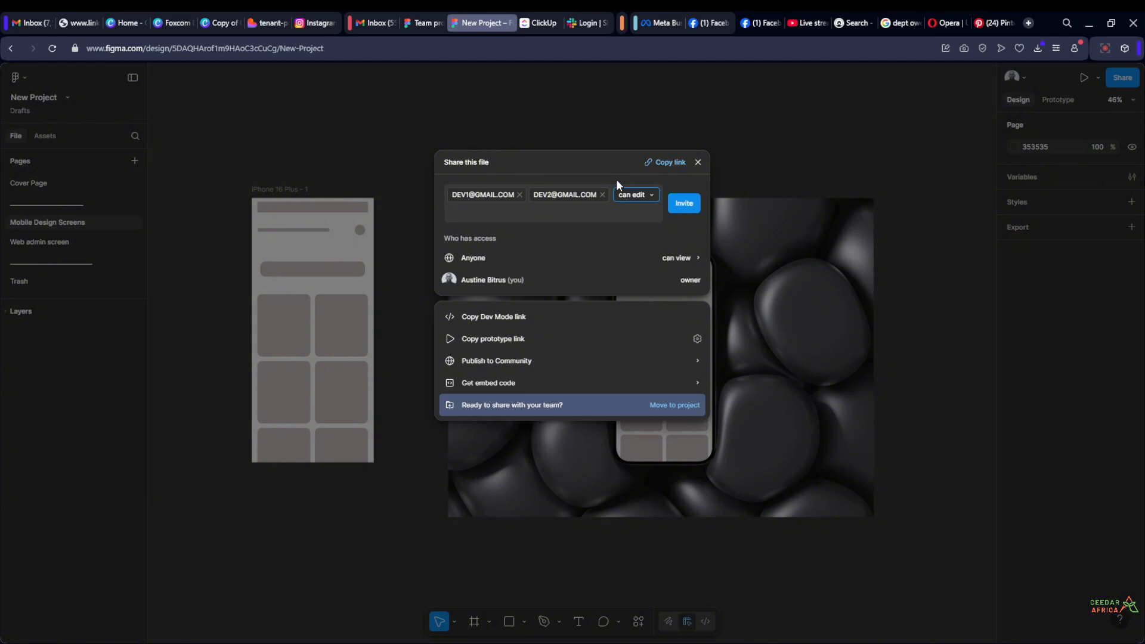
left_click(642, 196)
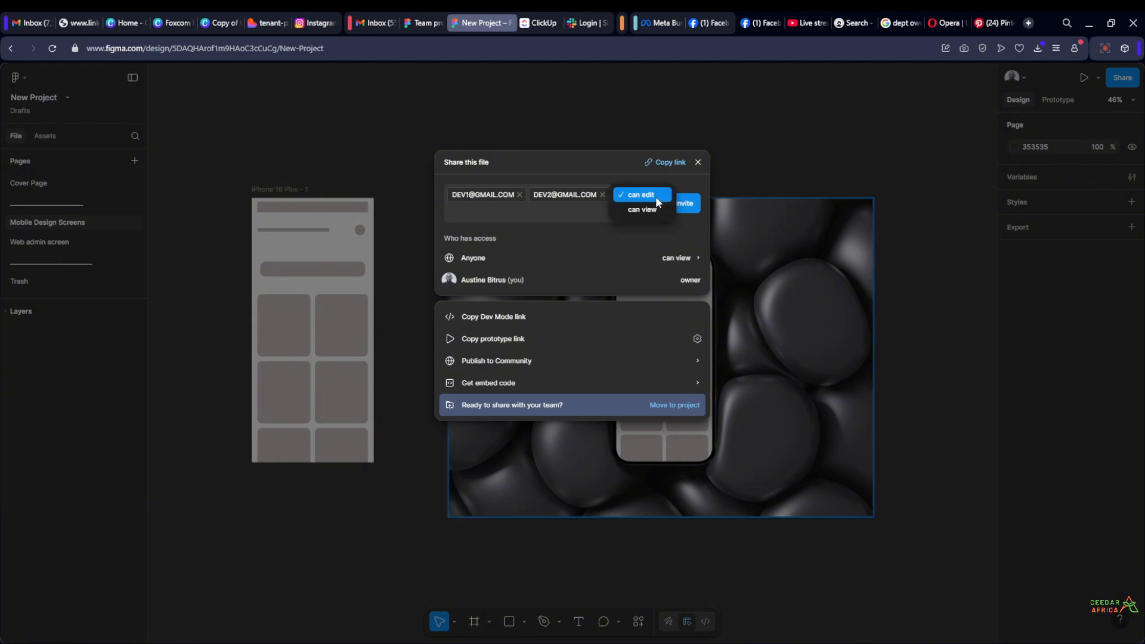
left_click(643, 195)
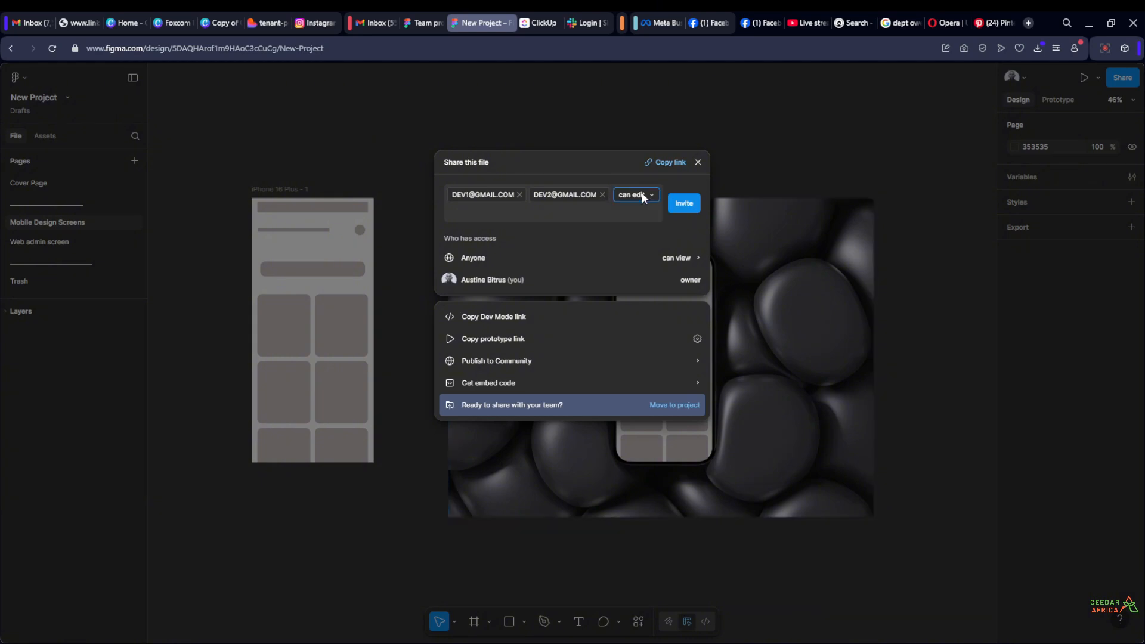
left_click(274, 189)
Move the iPhone 16 Plus - 1 frame slightly on the canvas, to about X -547, Y -9
scroll(264, 189, "up", 1)
left_click(264, 190)
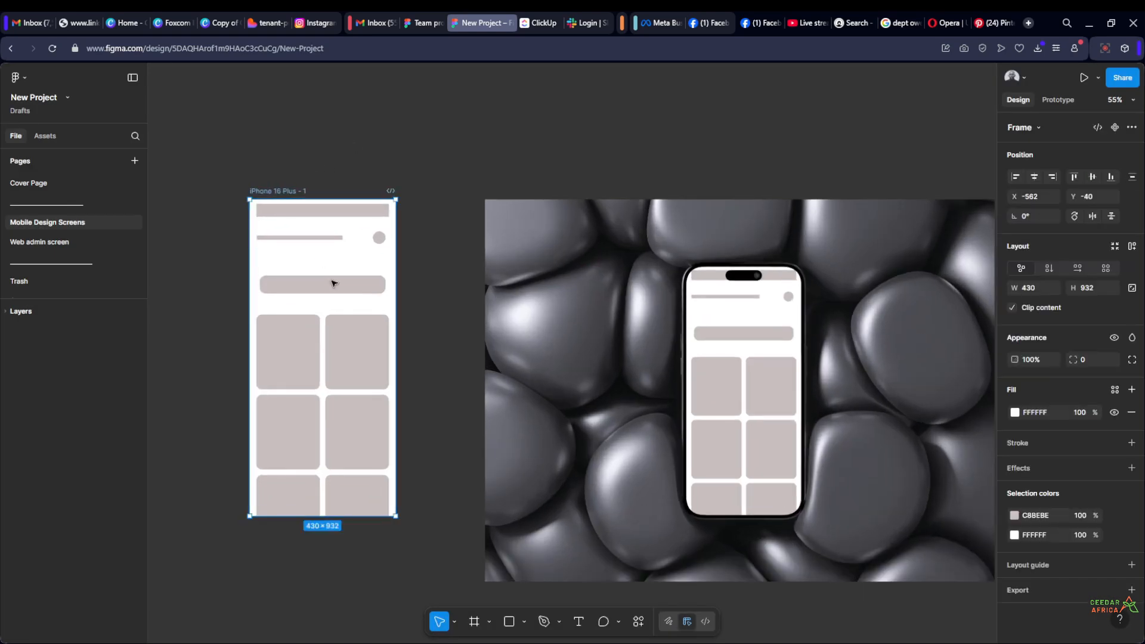
mouse_move(319, 289)
left_mouse_down()
mouse_move(321, 263)
mouse_move(302, 283)
left_mouse_up()
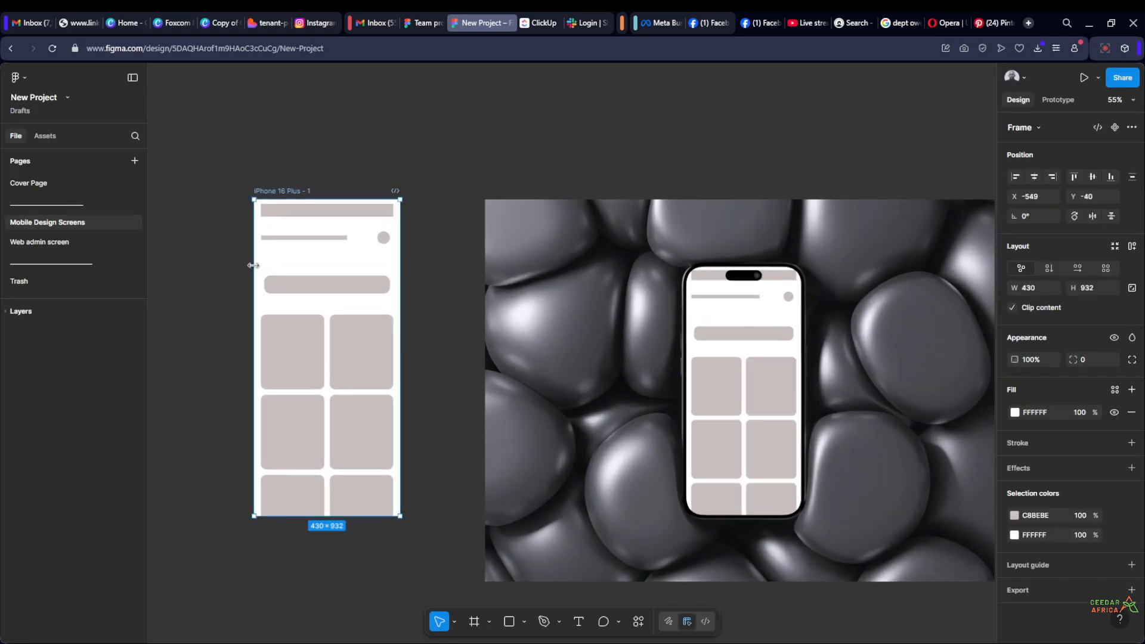
left_click(223, 241)
scroll(226, 241, "up", 1)
scroll(233, 229, "down", 2)
scroll(258, 229, "up", 1)
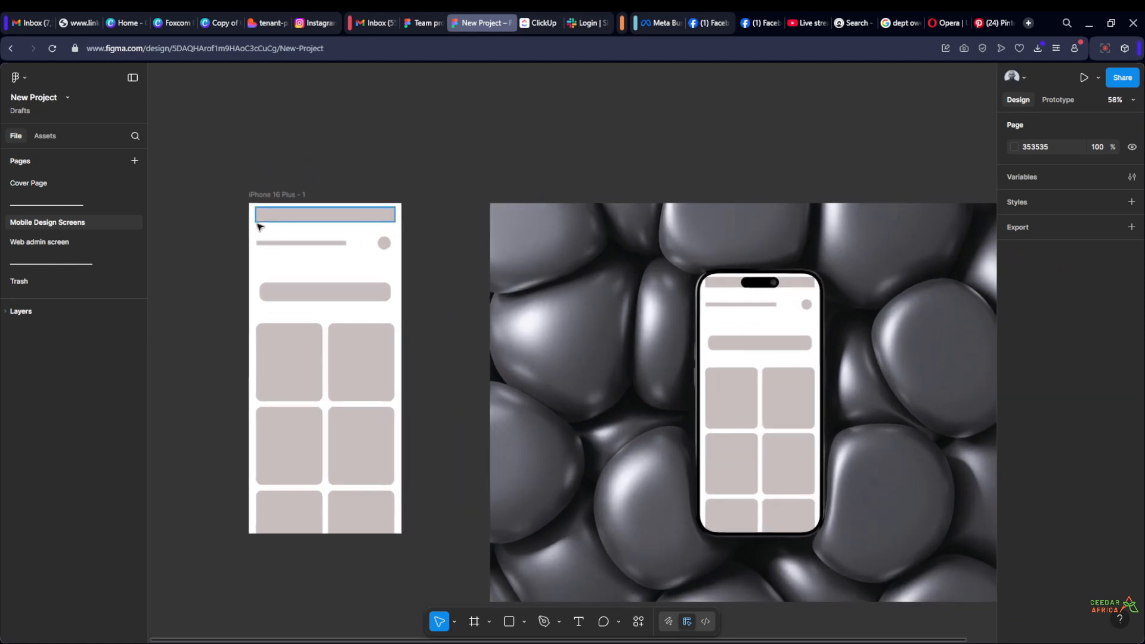
scroll(267, 225, "down", 2)
left_click_drag(270, 224, 270, 232)
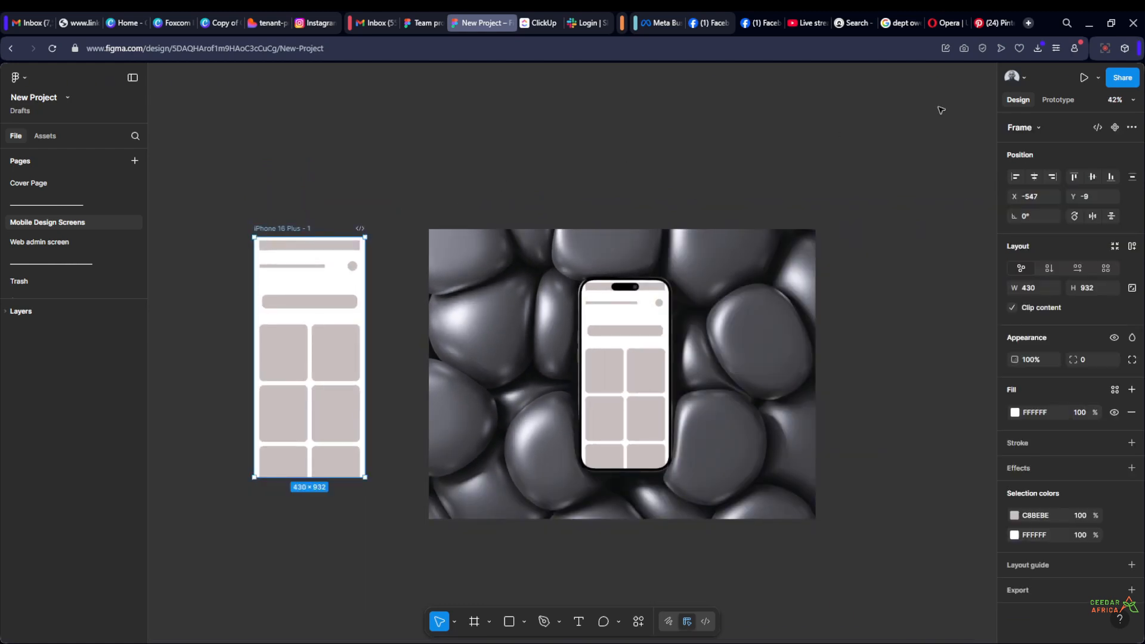
View the sharing options for the selected iPhone 16 Plus - 1 frame, then close them and deselect the frame
left_click(1121, 77)
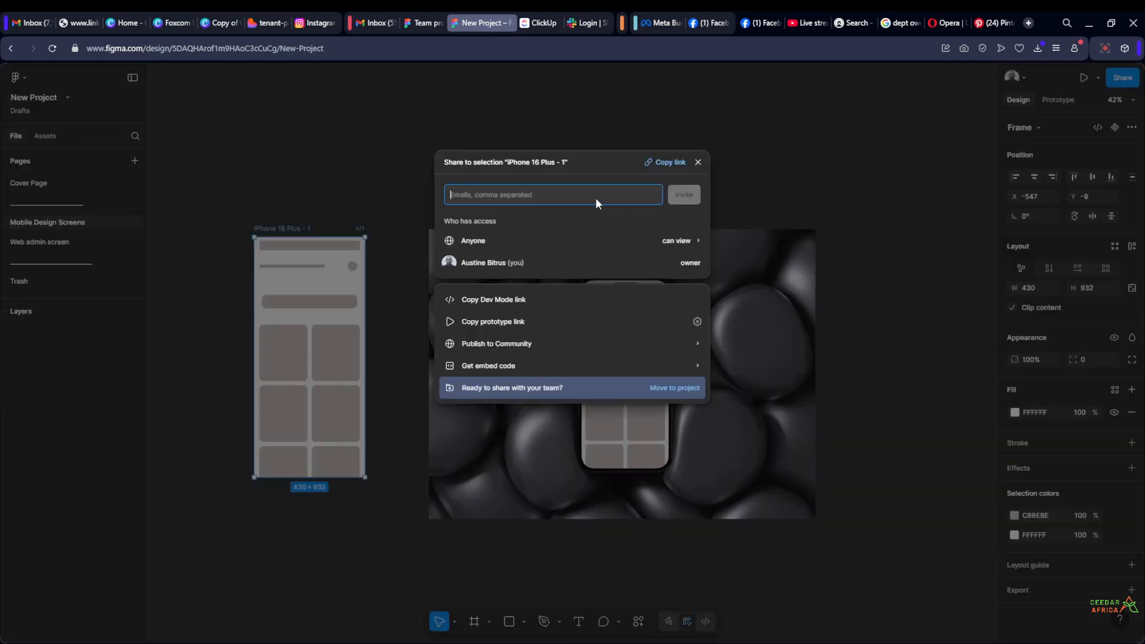
left_click(388, 171)
left_click(389, 171)
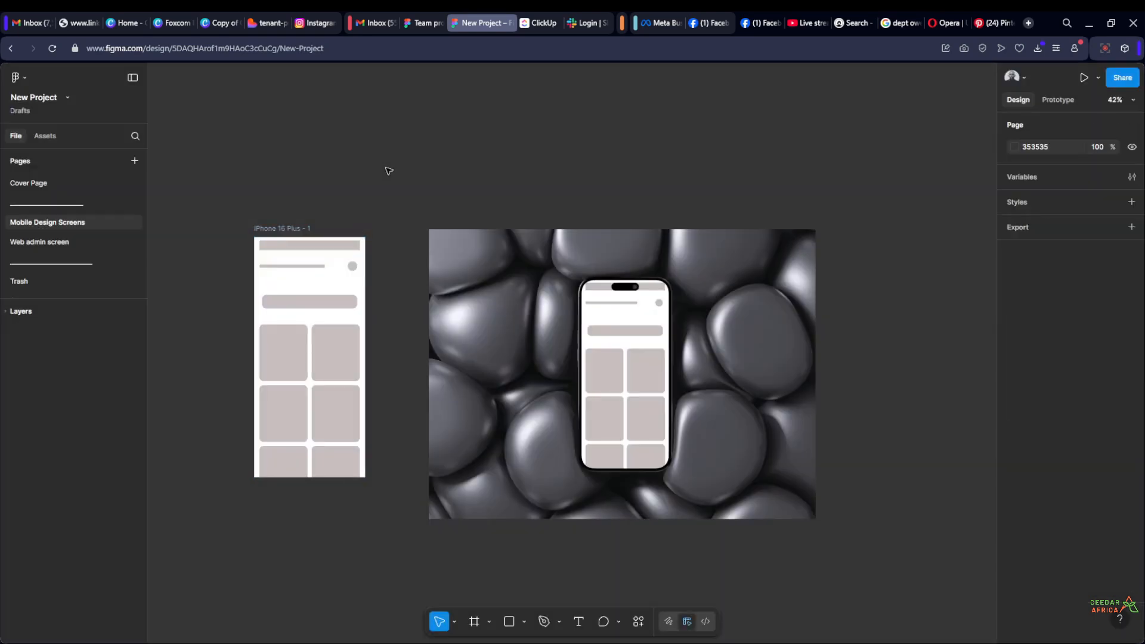
Move the iPhone 16 Plus - 1 frame to the right side of the phone mockup image, top-aligned with it at X 1737, Y -40
scroll(382, 179, "up", 3)
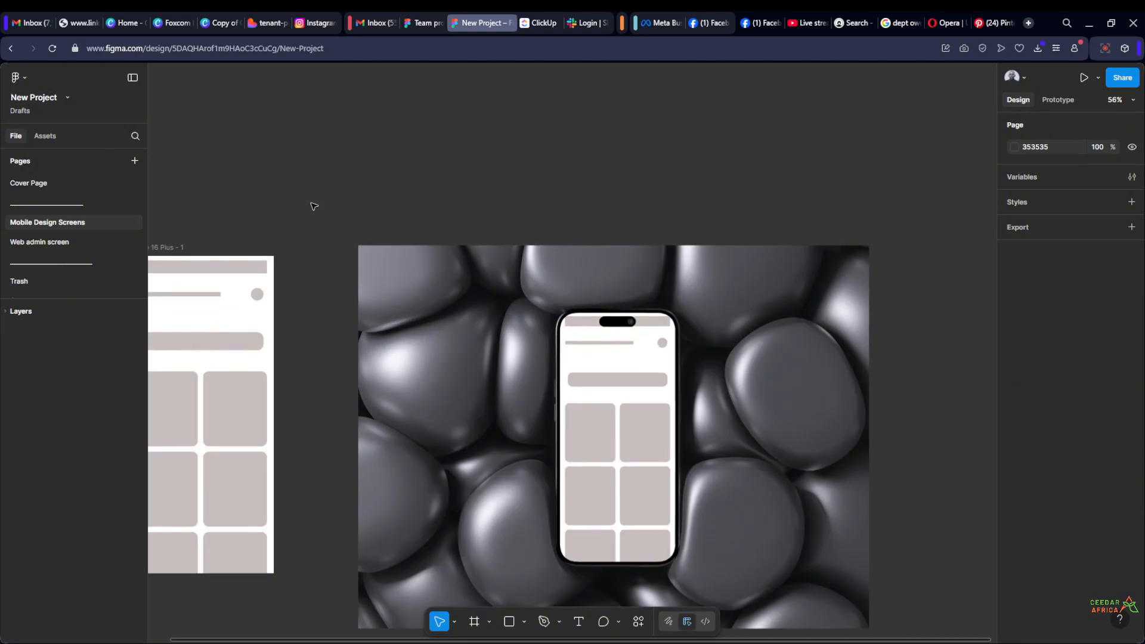
scroll(314, 207, "down", 3)
scroll(329, 214, "up", 1)
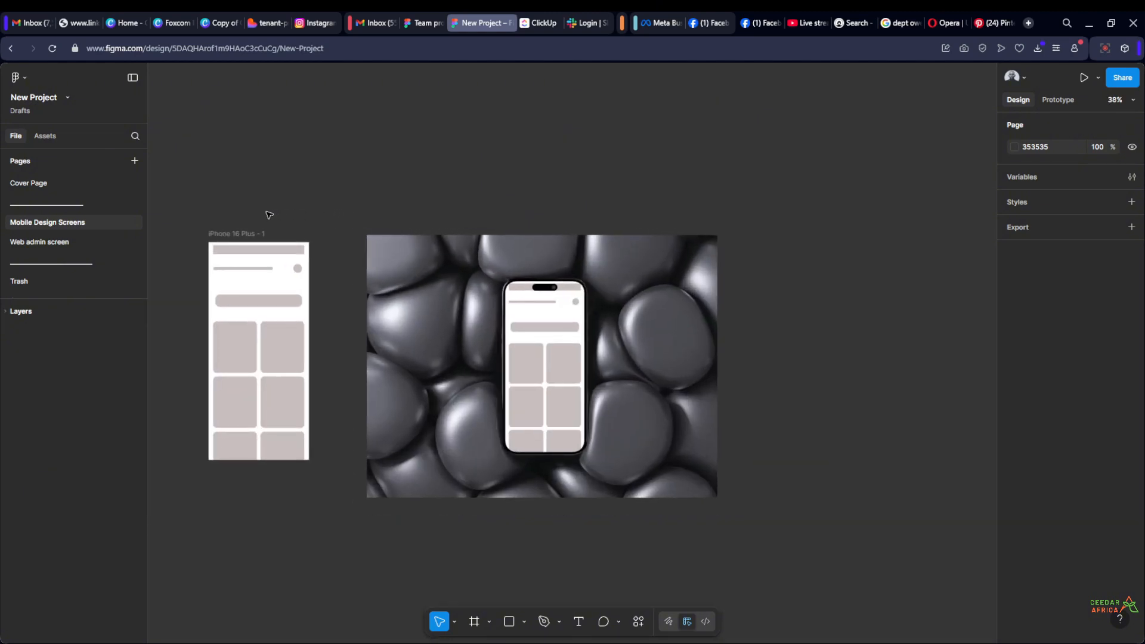
scroll(304, 225, "down", 2)
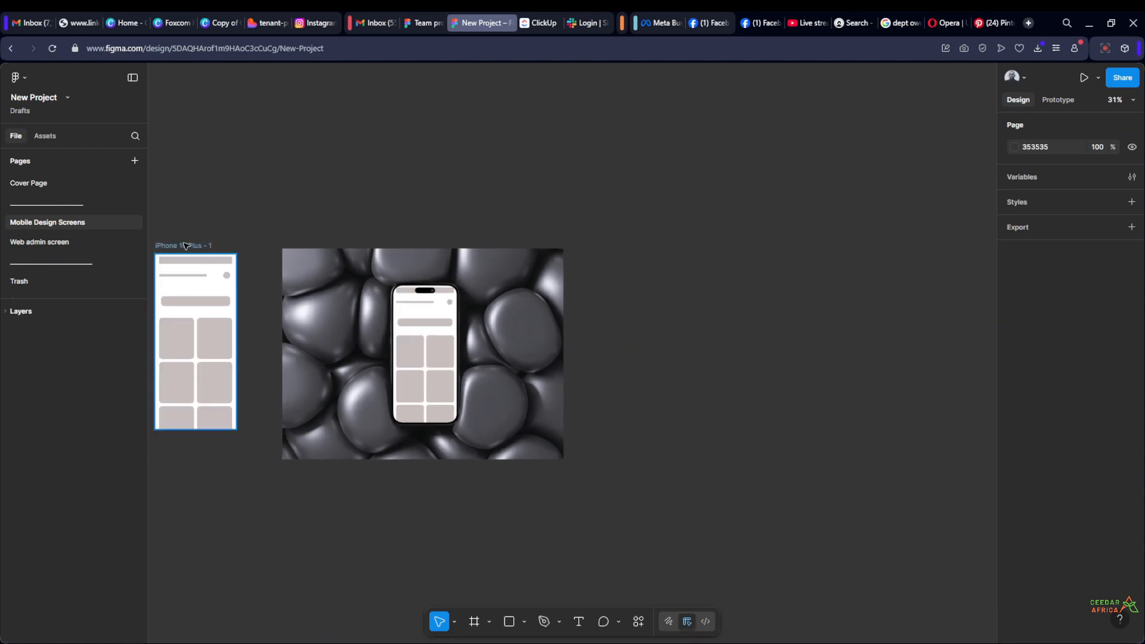
left_click_drag(185, 245, 613, 240)
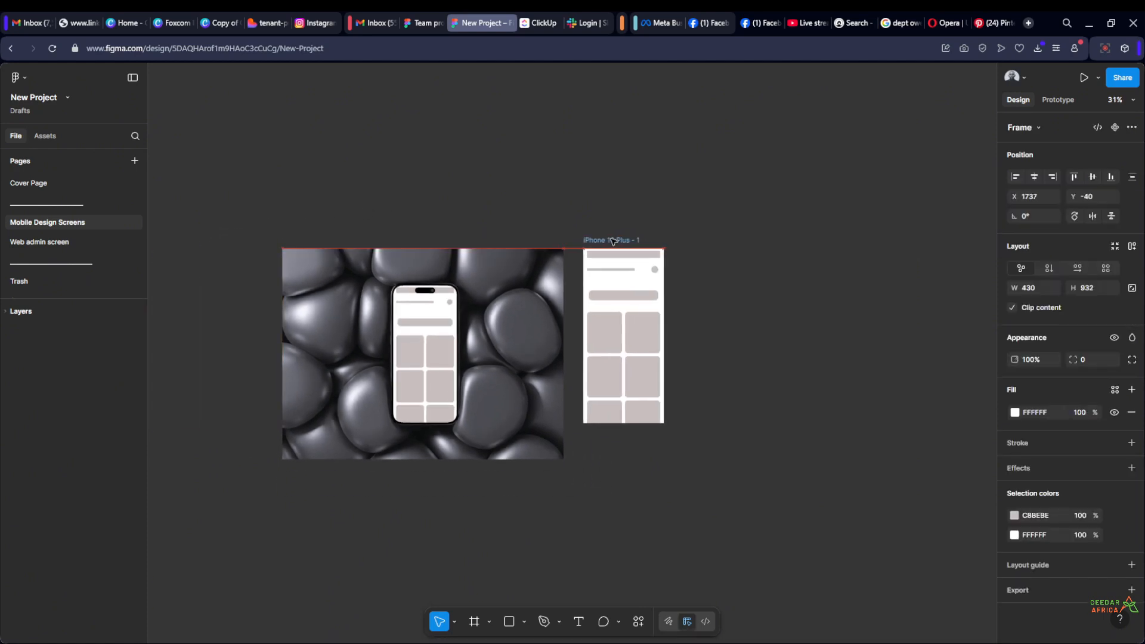
left_click(728, 220)
Examine the phone mockup image up close and compare it with the iPhone 16 Plus - 1 frame beside it
scroll(687, 289, "up", 3)
scroll(761, 302, "down", 3)
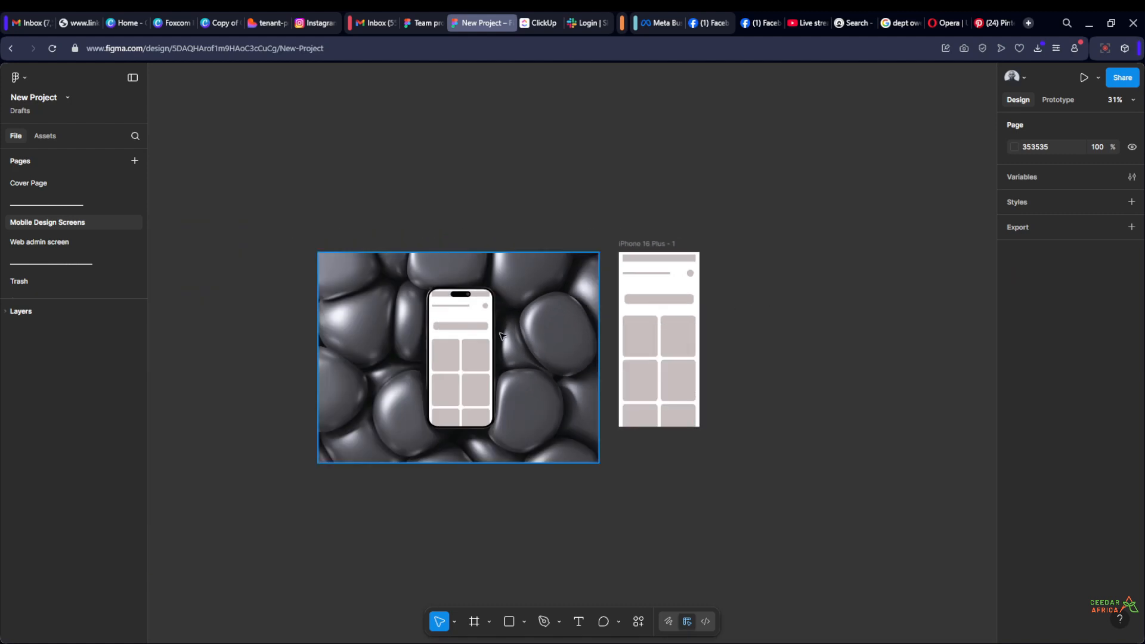
scroll(499, 335, "up", 3)
scroll(480, 334, "down", 3)
scroll(482, 340, "up", 3)
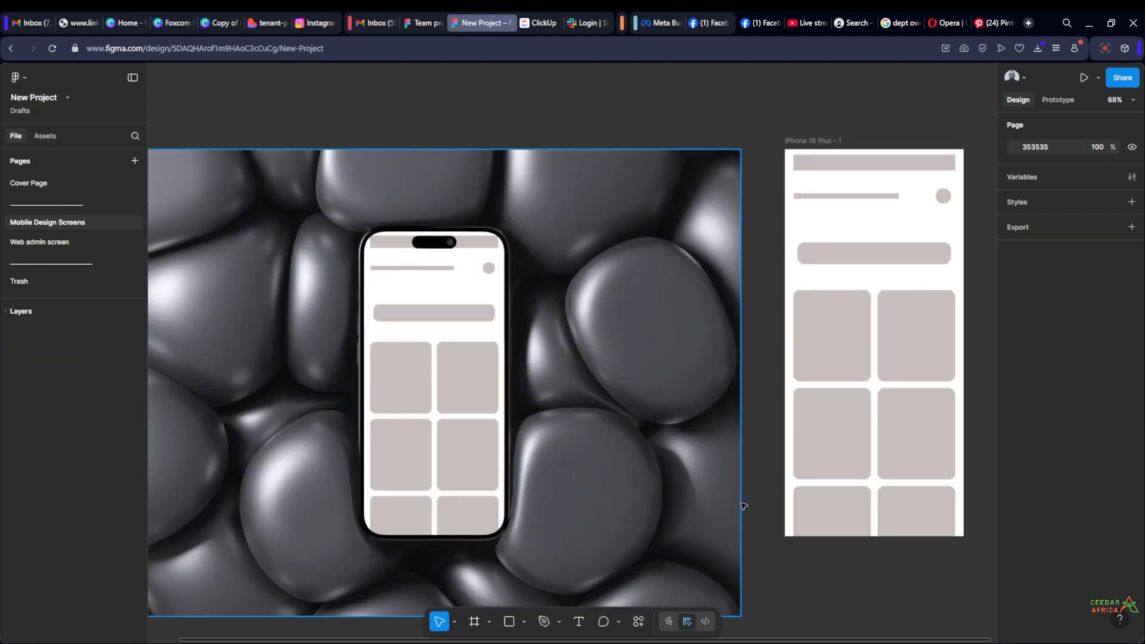
left_click_drag(756, 544, 705, 511)
scroll(710, 514, "down", 2)
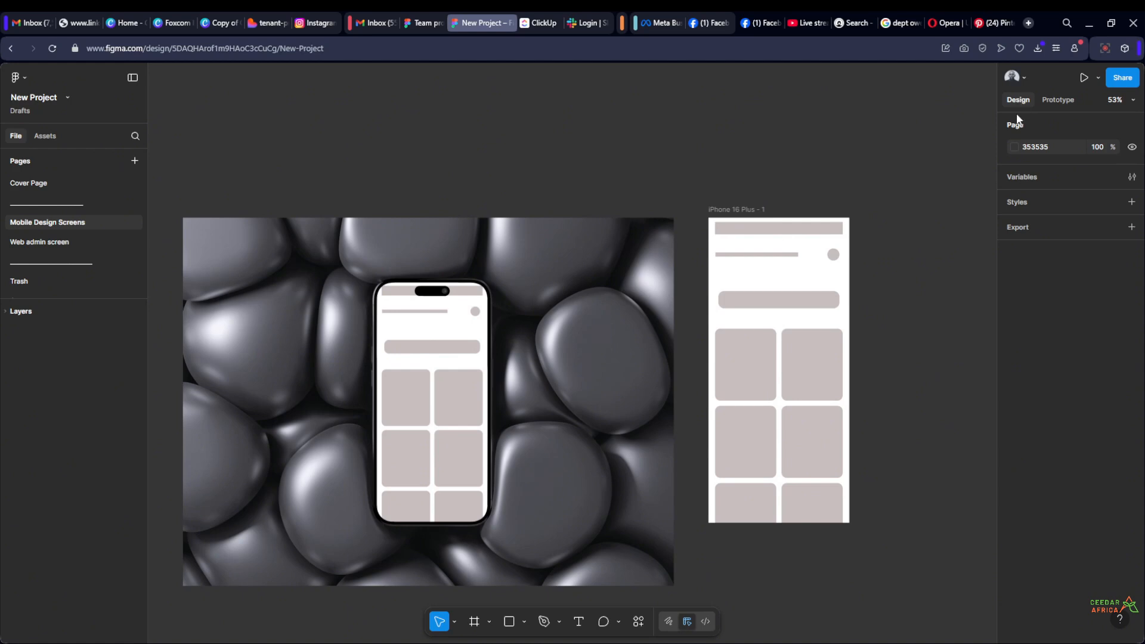
Review the device size presets available for the iPhone 16 Plus - 1 frame, closing the list without choosing one
left_click_drag(907, 220, 574, 178)
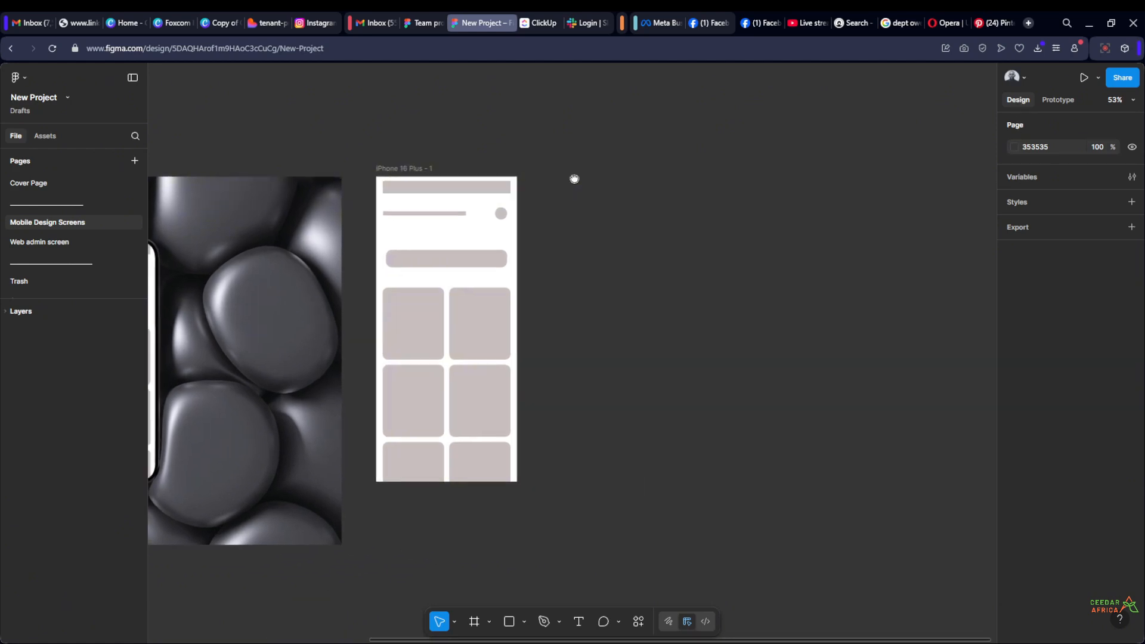
left_click(400, 167)
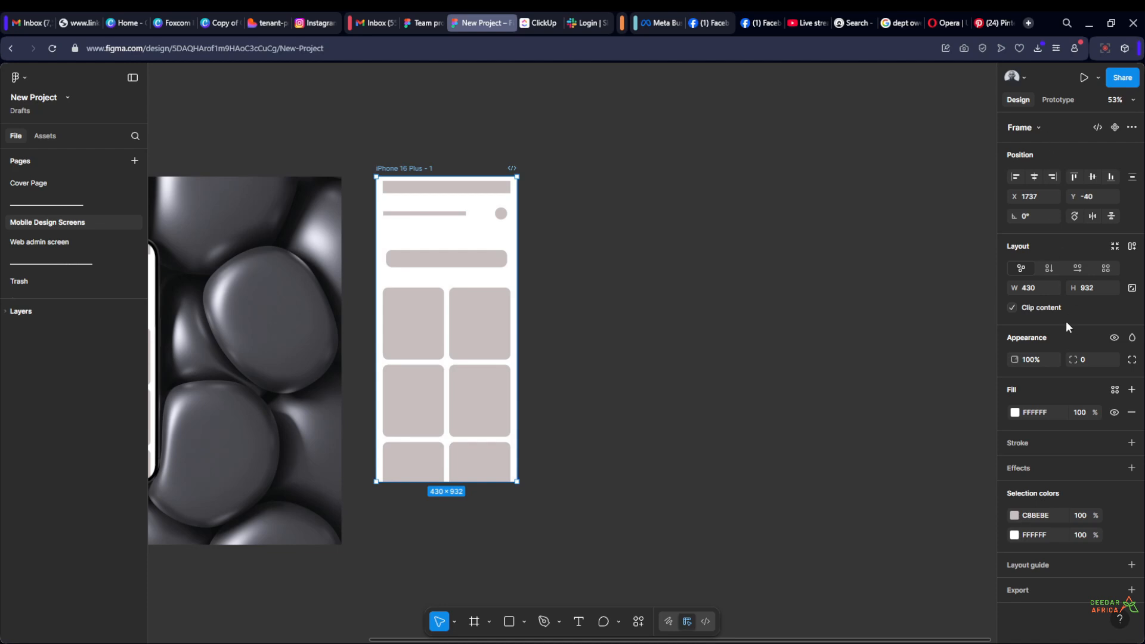
left_click(1038, 128)
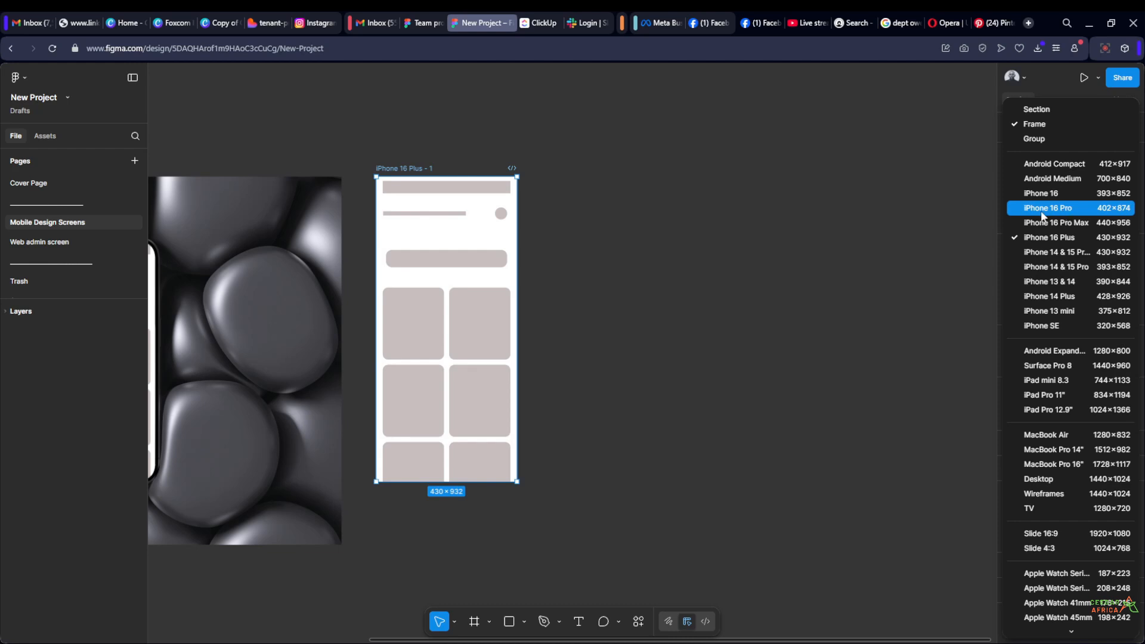
left_click(707, 258)
left_click(709, 263)
Add a new frame from the iPhone 16 Pro phone preset (402 × 874) and place it to the right of the iPhone 16 Plus frame, tops aligned
key("f")
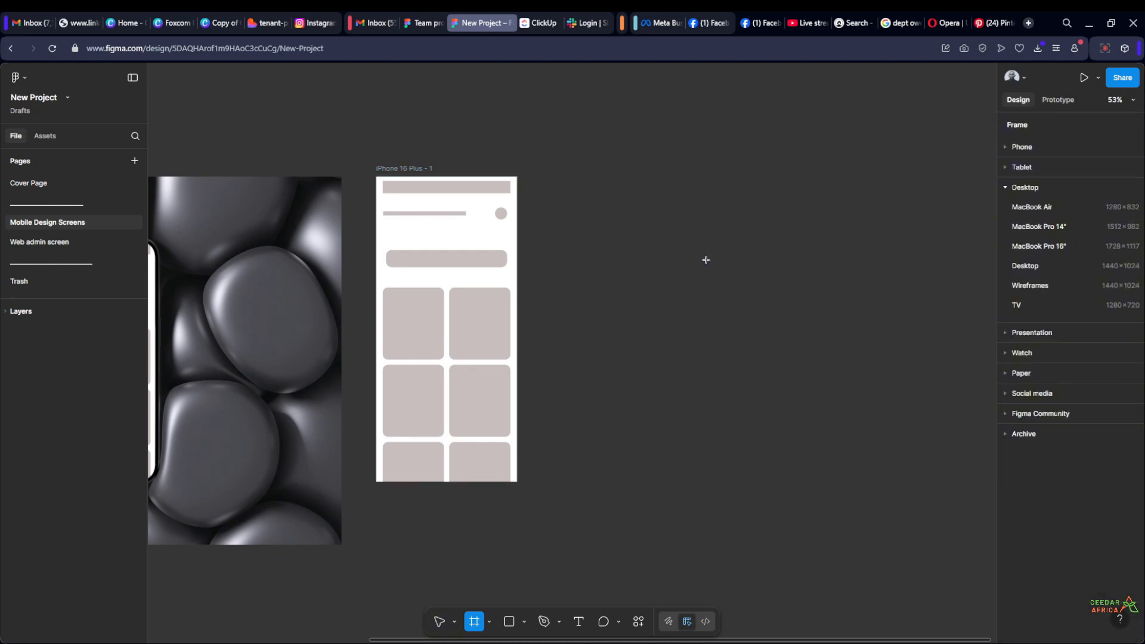
left_click(1010, 147)
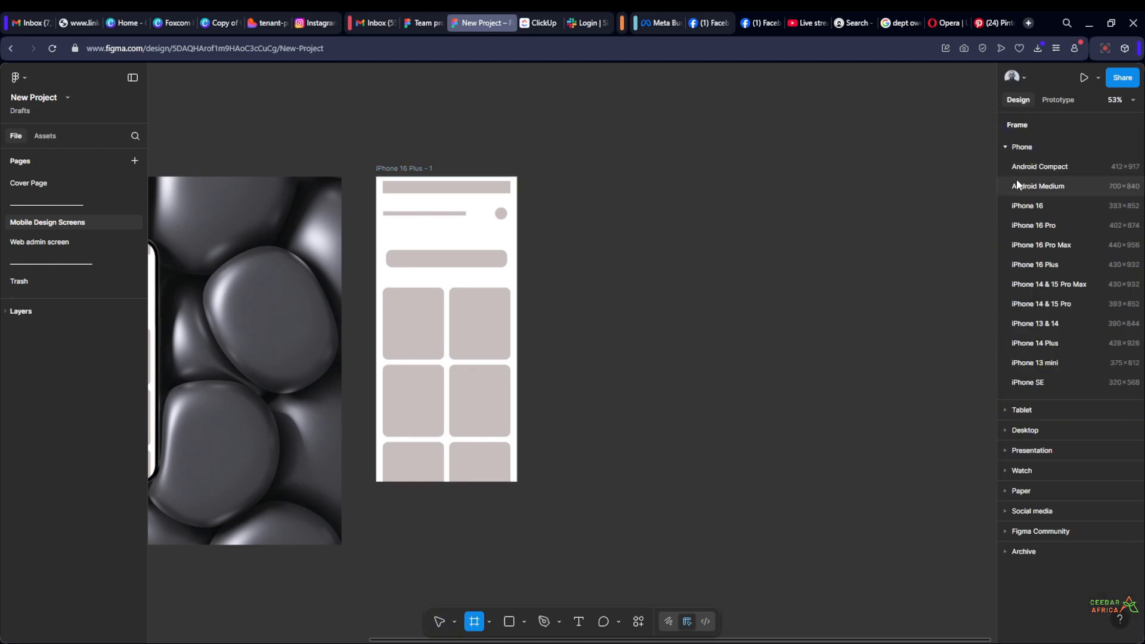
left_click(1037, 224)
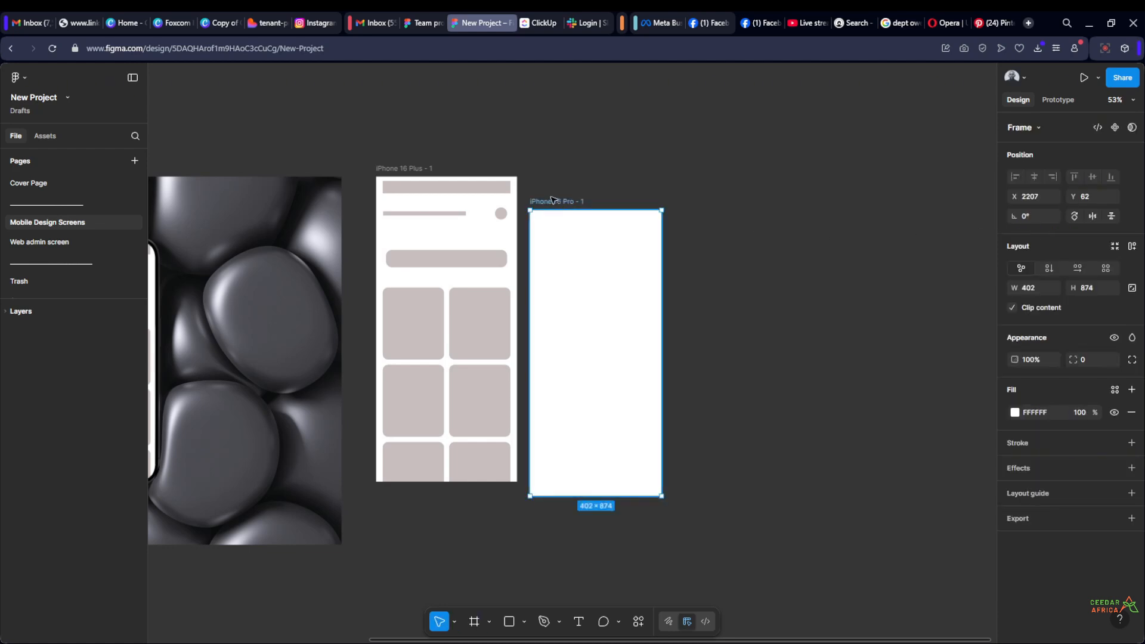
left_click_drag(554, 202, 646, 168)
left_click(829, 189)
scroll(830, 188, "right", 5)
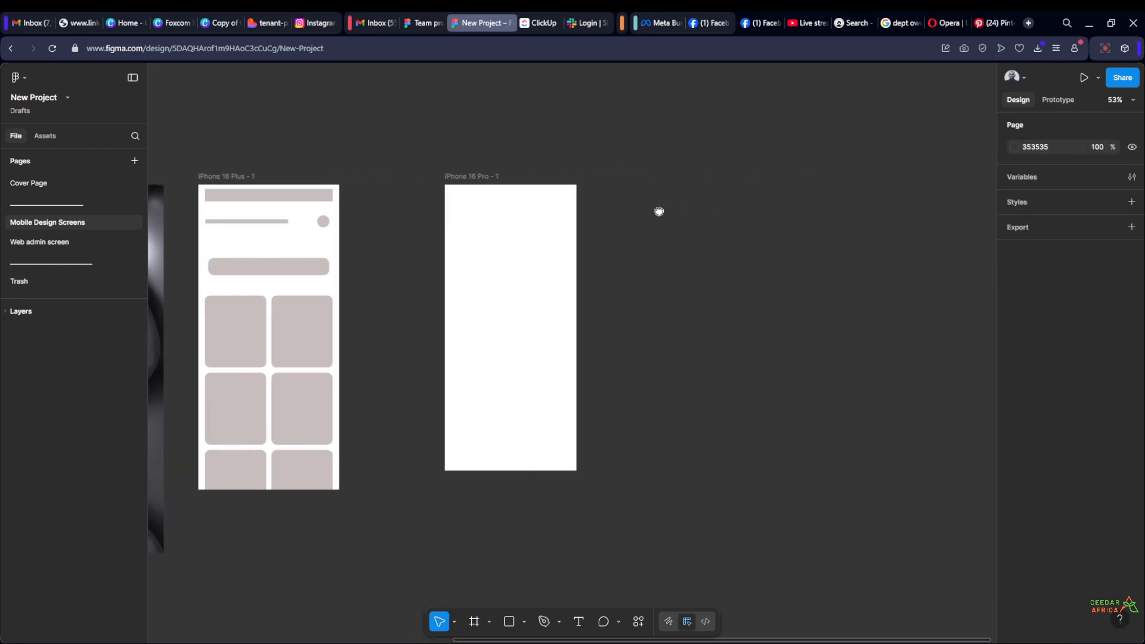
Duplicate the iPhone 16 Pro frame to its right and change the copy to the iPhone 16 preset (393 × 852)
left_click(461, 175)
left_click_drag(540, 175, 717, 175)
left_click(1038, 127)
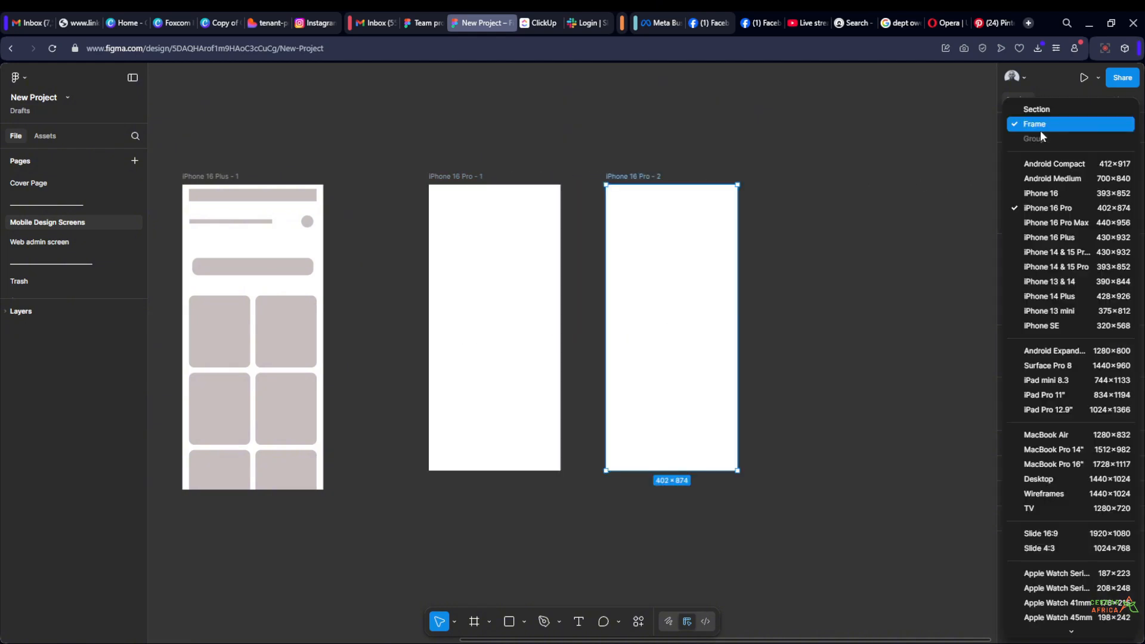
left_click(1050, 193)
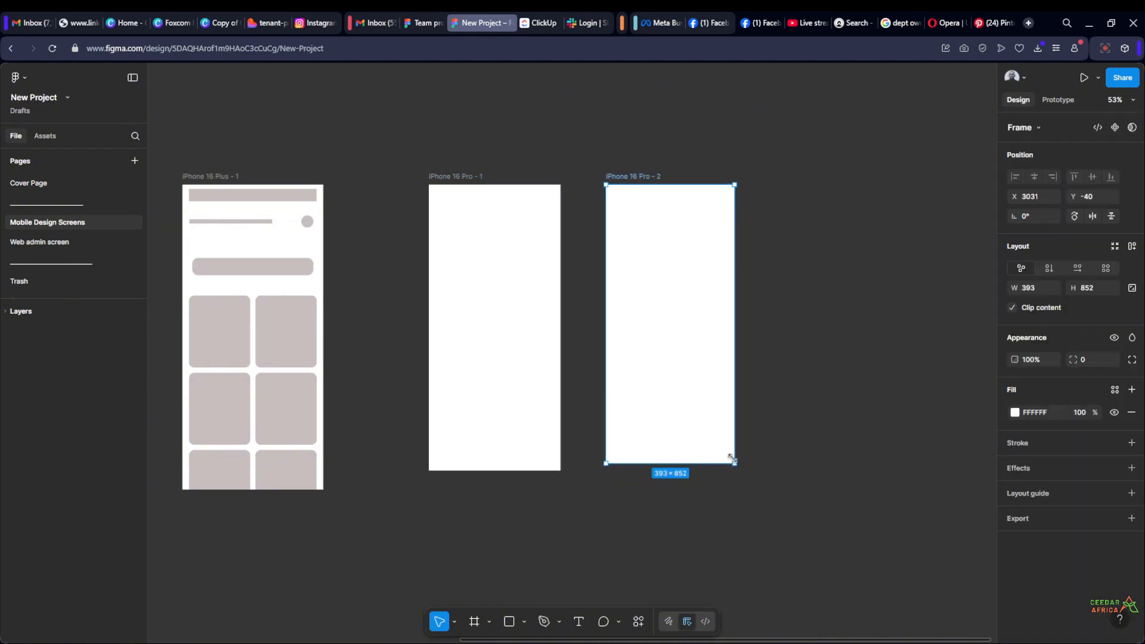
Place an extra 393 × 852 frame overlapping the iPhone 16 Pro - 2 frame without choosing a preset, and delete it
left_click(825, 225)
scroll(775, 225, "right", 2)
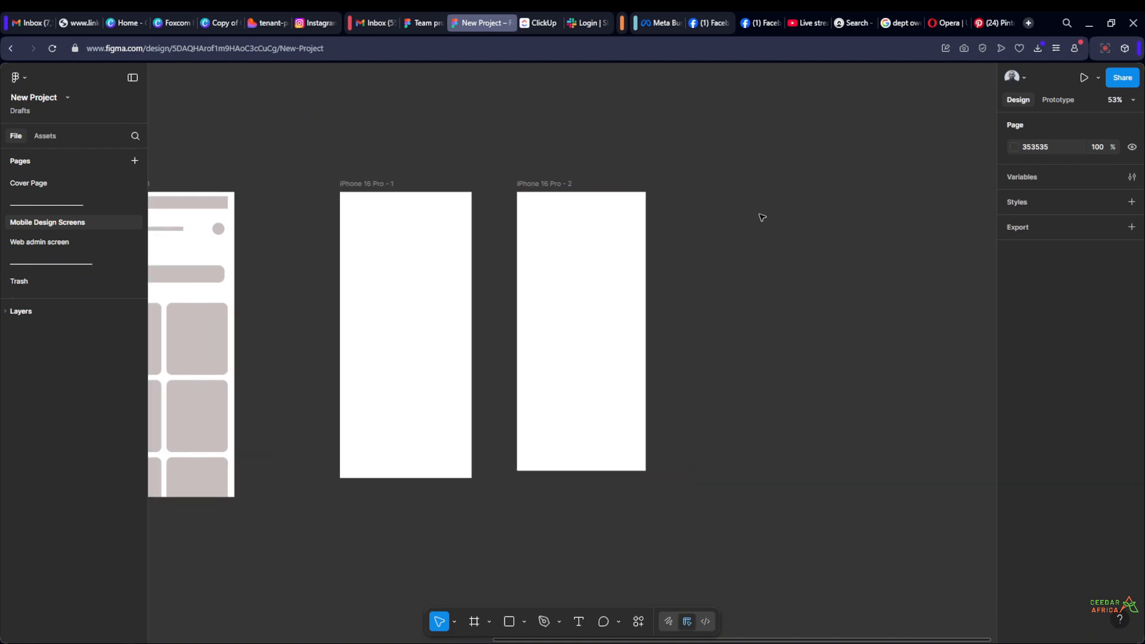
key("f")
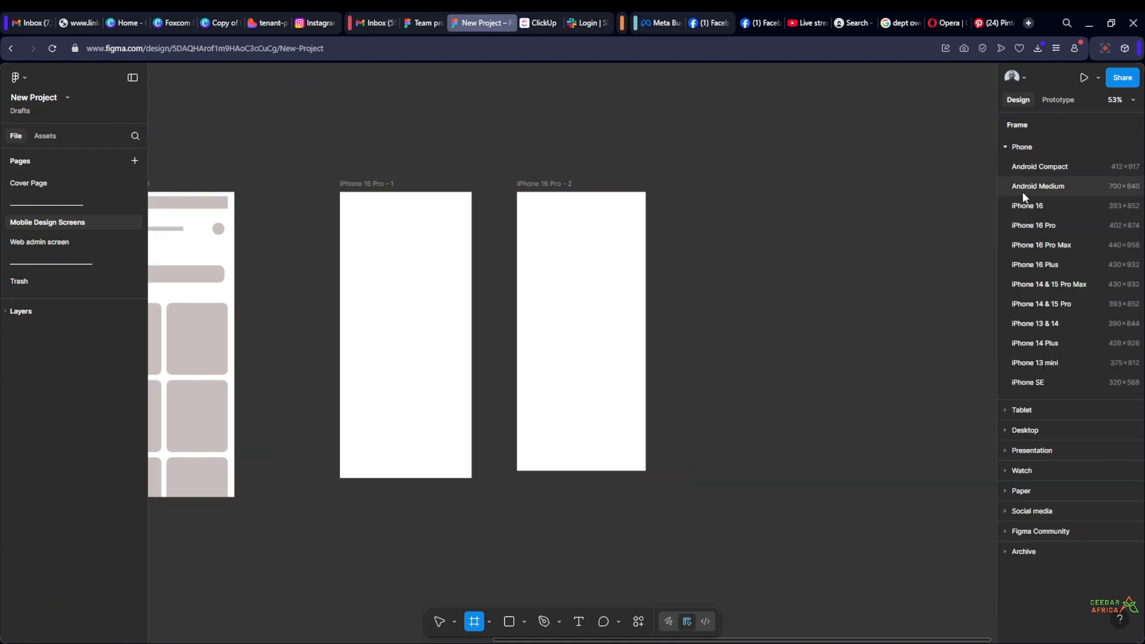
left_click(1005, 147)
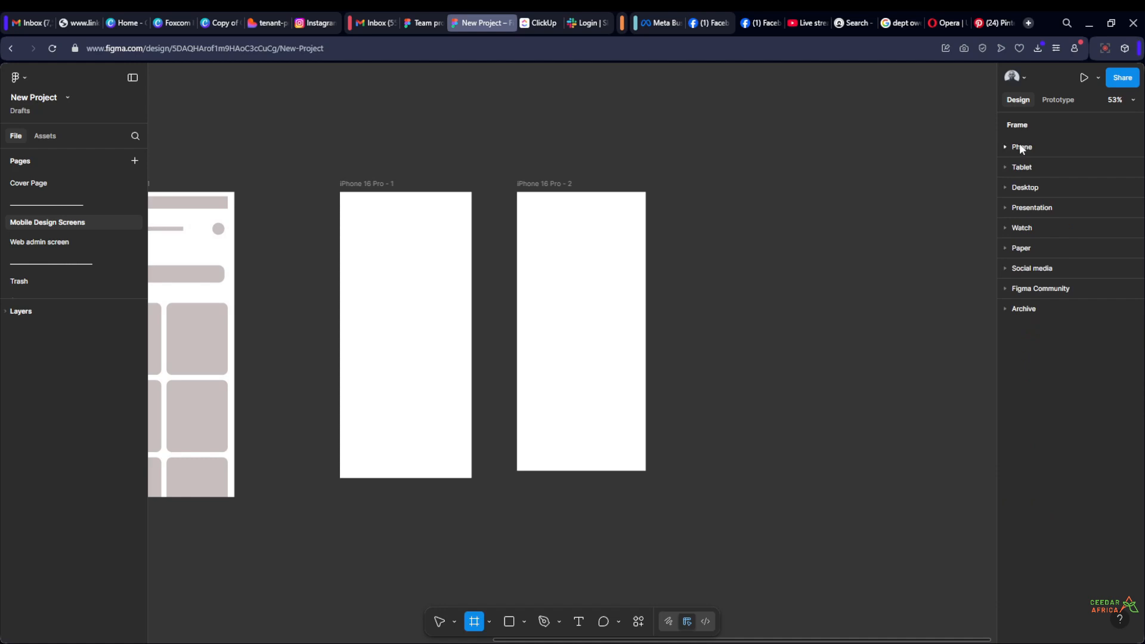
left_click(546, 187)
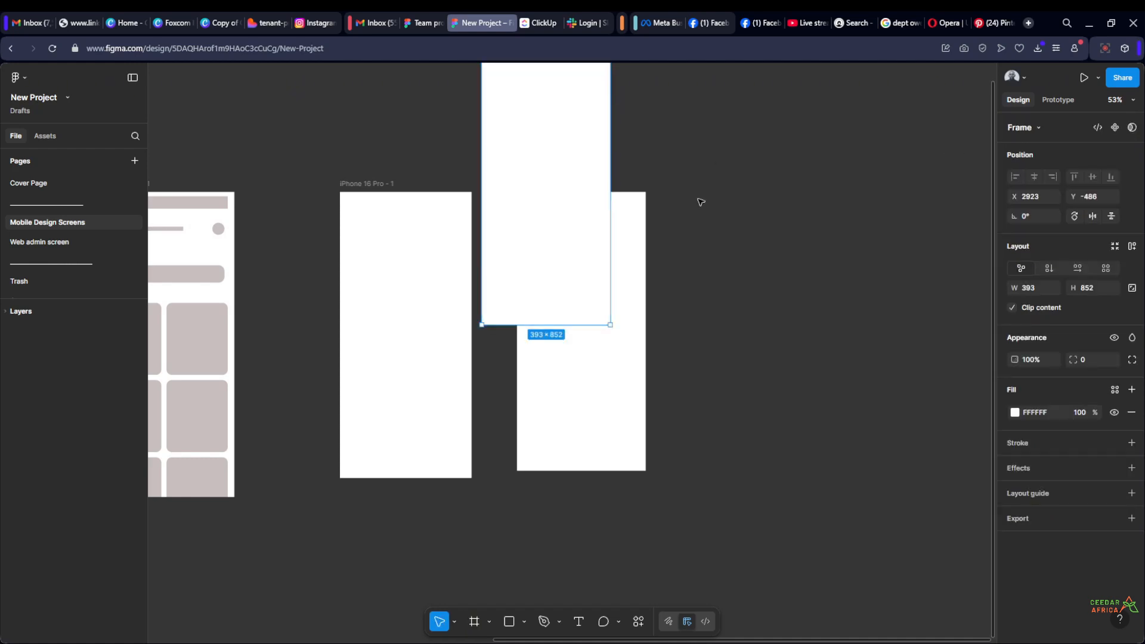
key("Delete")
Delete the two blank frames, iPhone 16 Pro - 1 and iPhone 16 Pro - 2, together
scroll(725, 236, "down", 5)
scroll(555, 242, "up", 3)
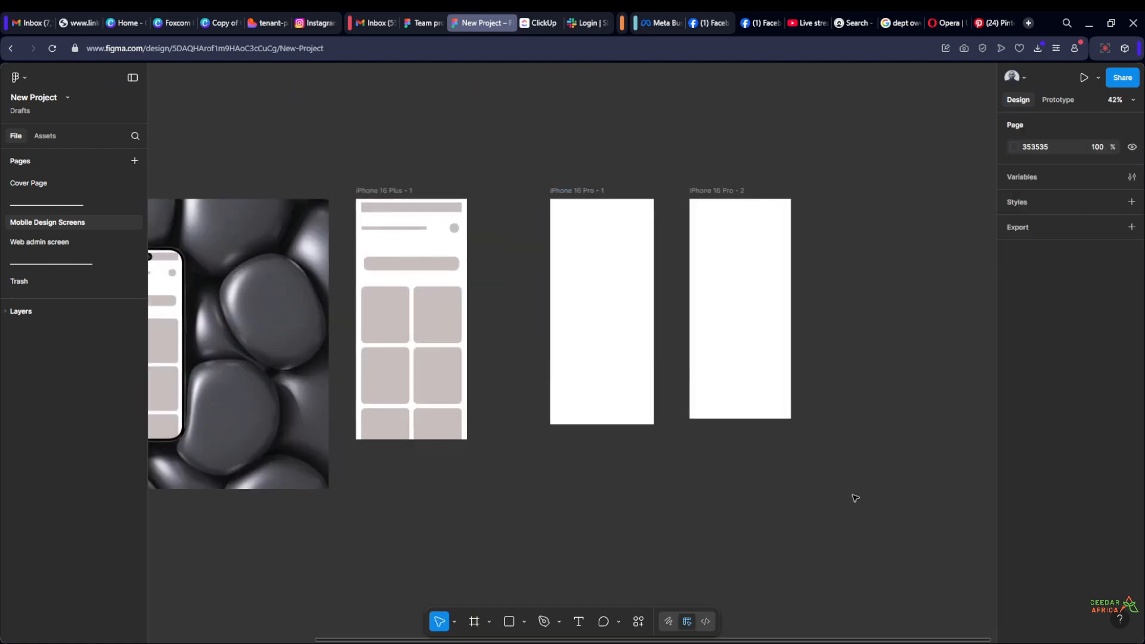
left_click_drag(864, 519, 504, 140)
key("Delete")
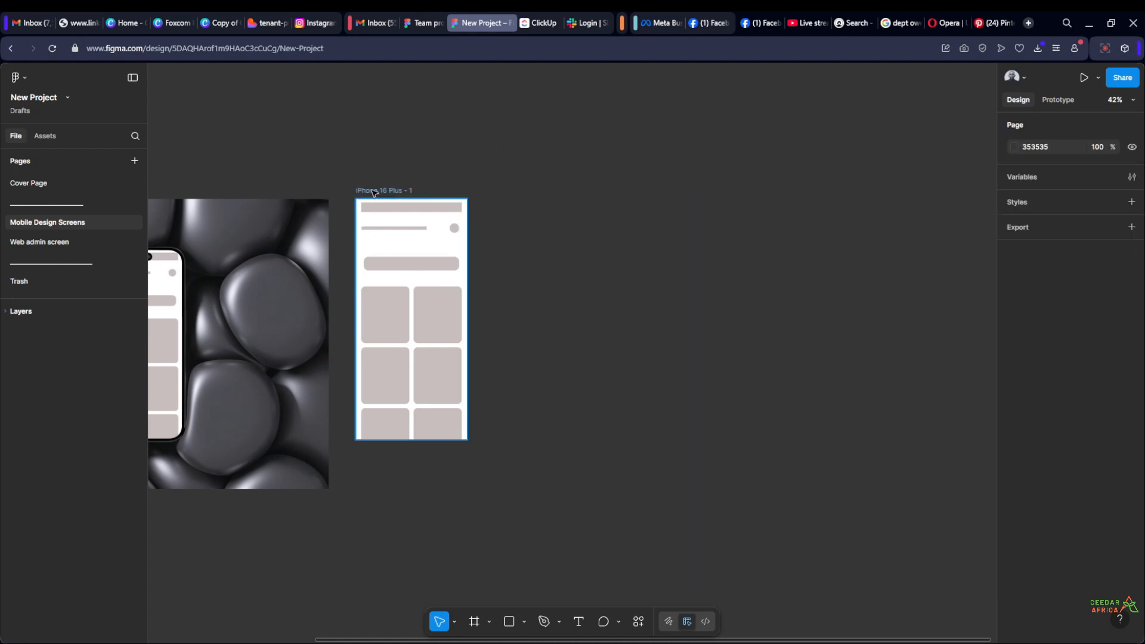
Review the full list of frame size presets for iPhone 16 Plus - 1, from phones to archived devices, without choosing one
left_click(375, 192)
left_click(1038, 128)
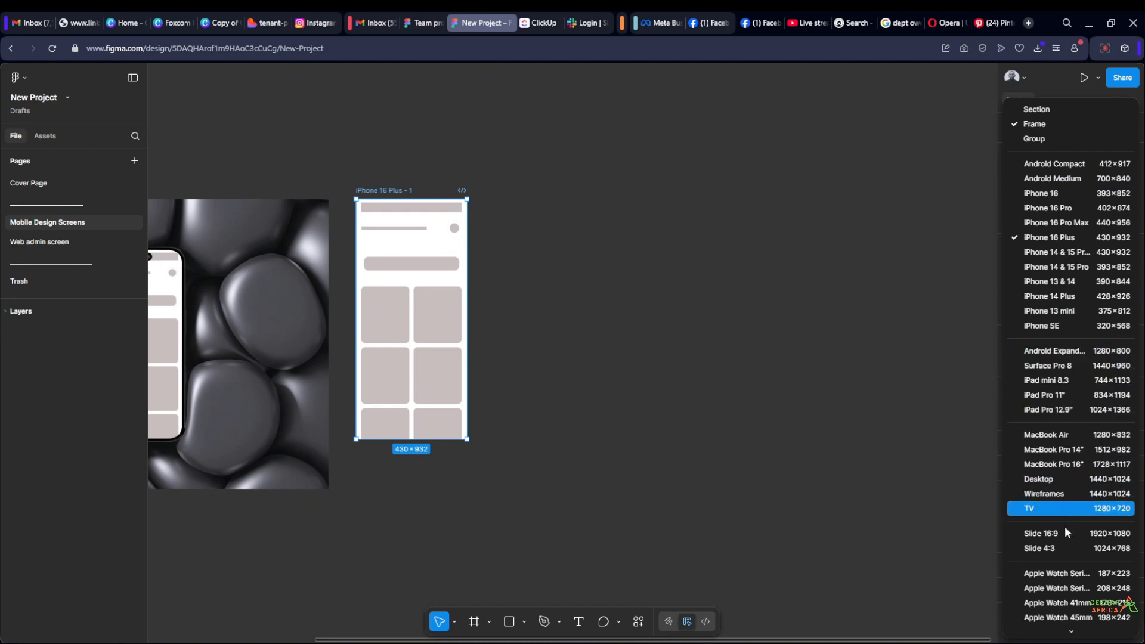
scroll(1067, 588, "down", 2)
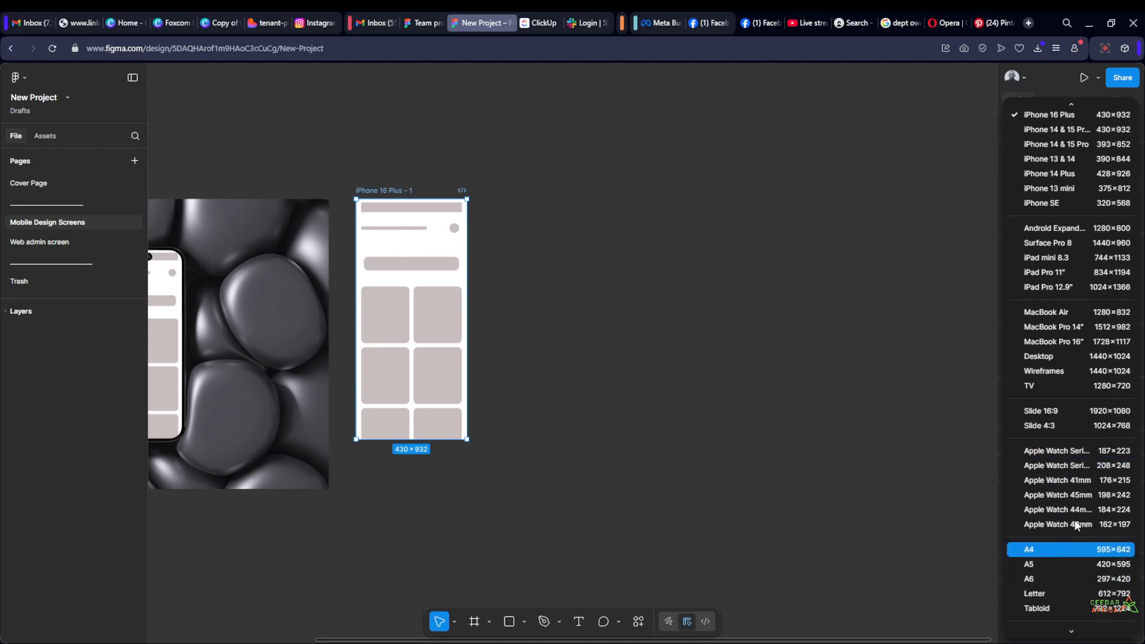
scroll(1076, 525, "down", 2)
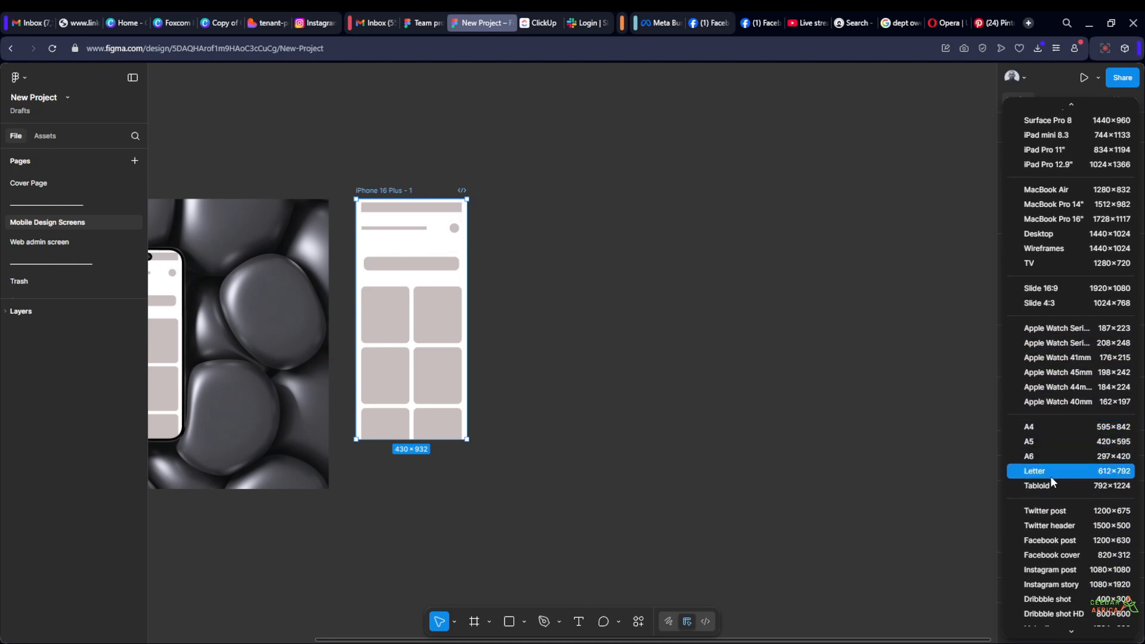
scroll(1054, 448, "down", 1)
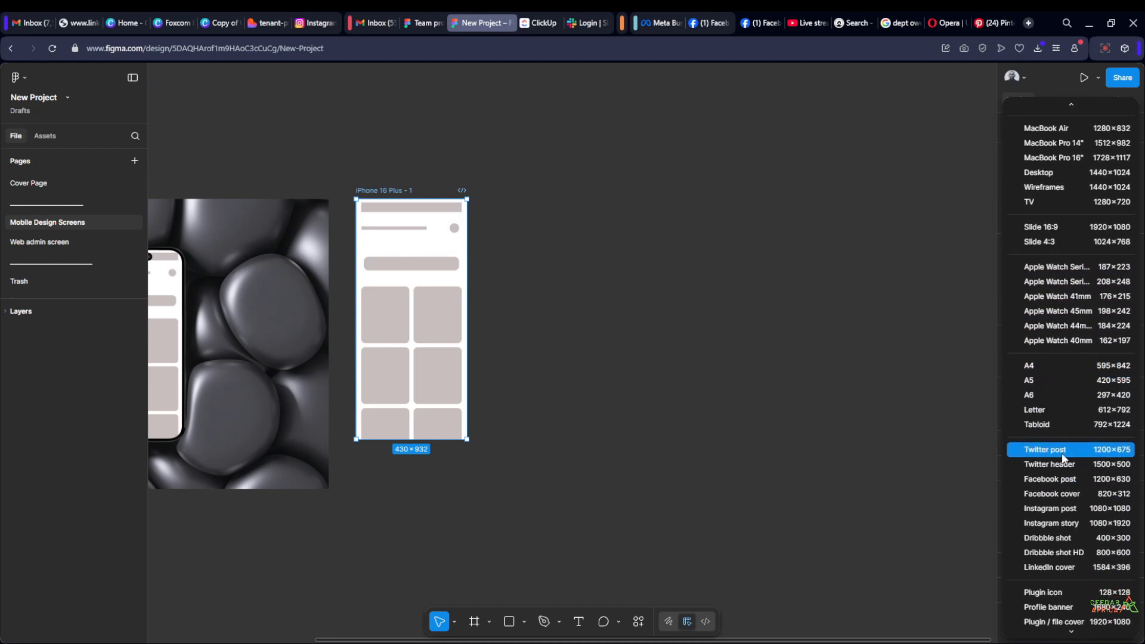
scroll(1061, 452, "down", 4)
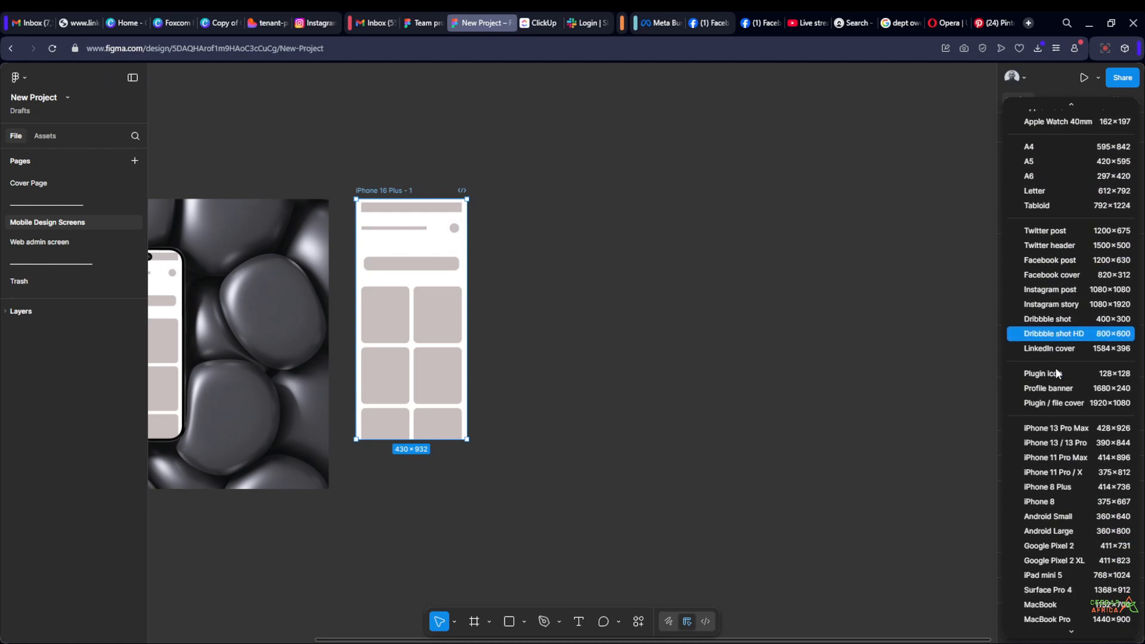
scroll(1052, 507, "down", 1)
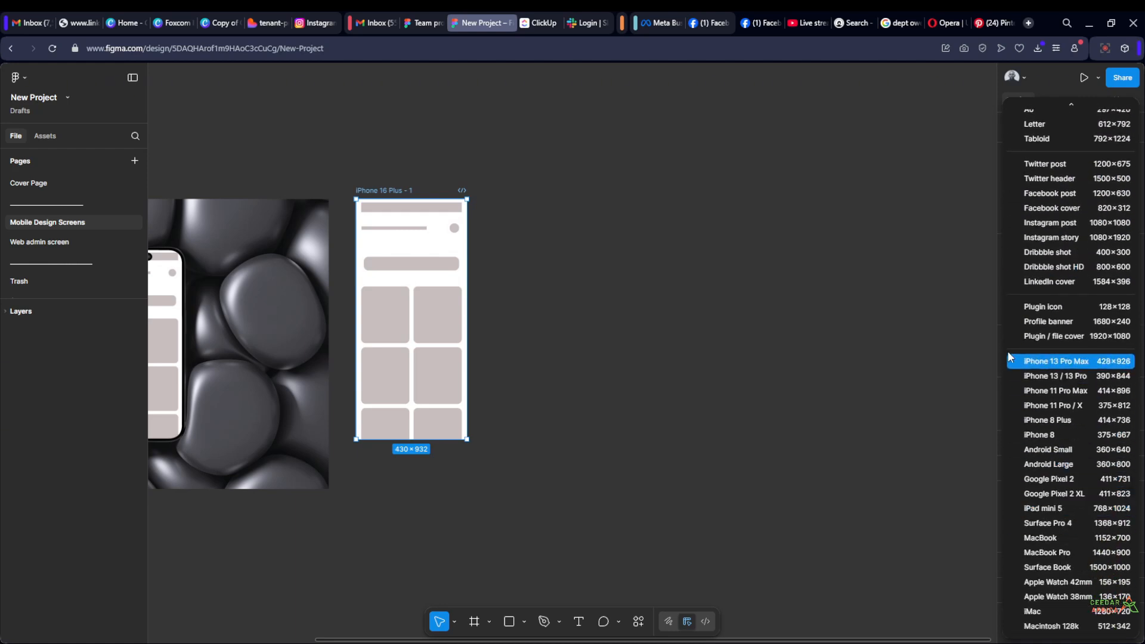
left_click(612, 339)
left_click(612, 339)
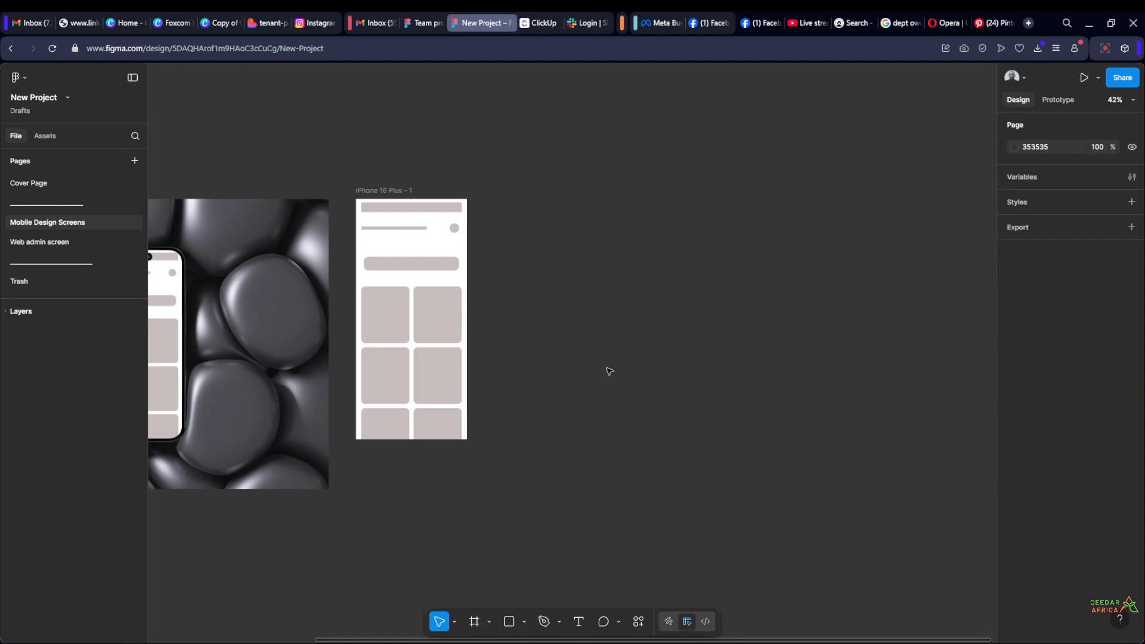
Review the phone presets for a new frame, place a 393 × 852 frame beside iPhone 16 Plus - 1, and delete it
key("f")
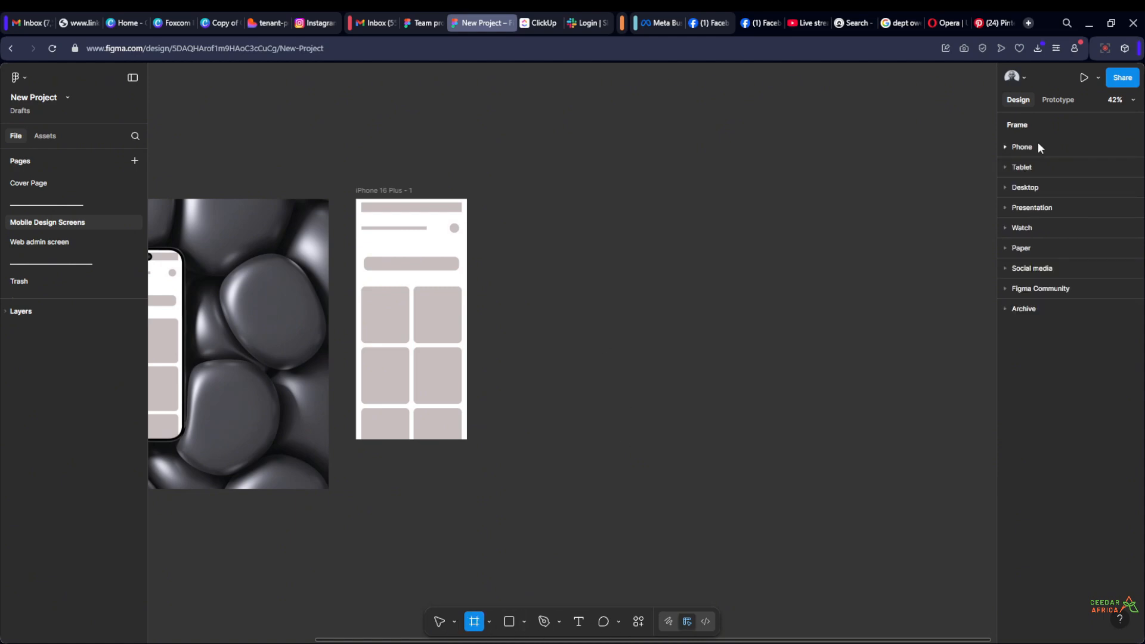
left_click(1005, 148)
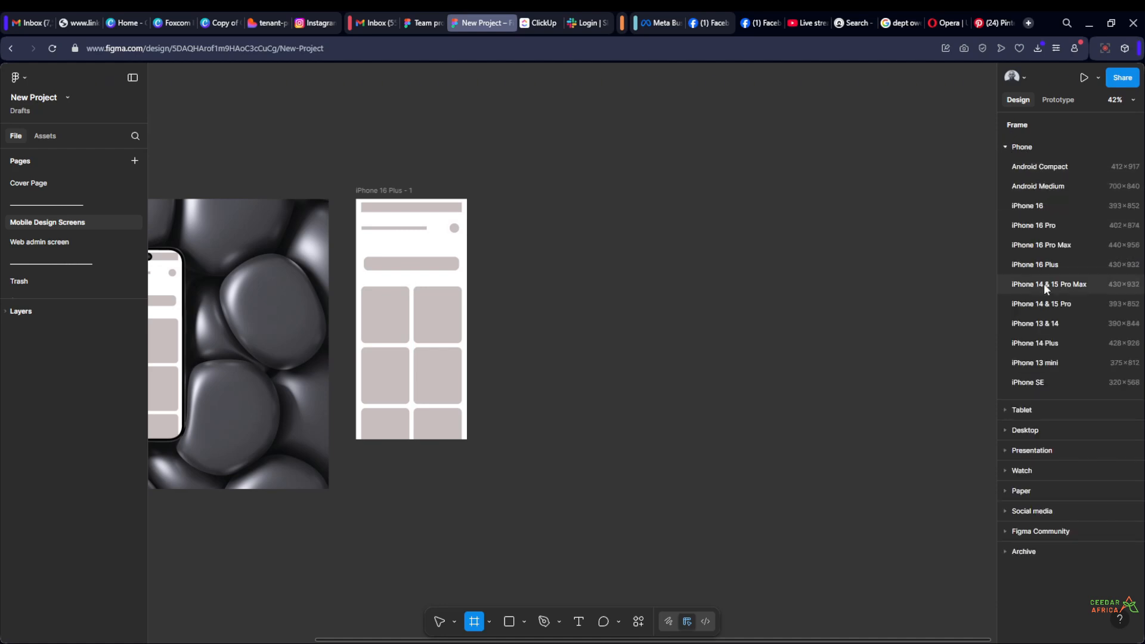
left_click(1003, 147)
left_click(636, 383)
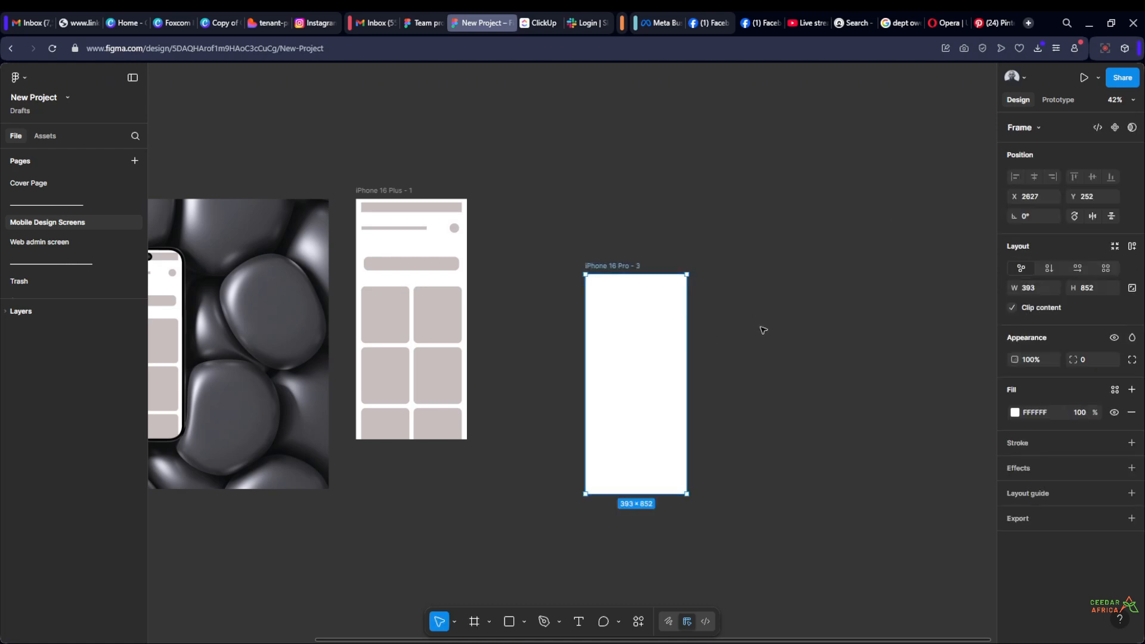
key("Delete")
Draw a custom frame about 732 × 858 beside iPhone 16 Plus - 1 and delete it
key("f")
left_click_drag(537, 419, 726, 199)
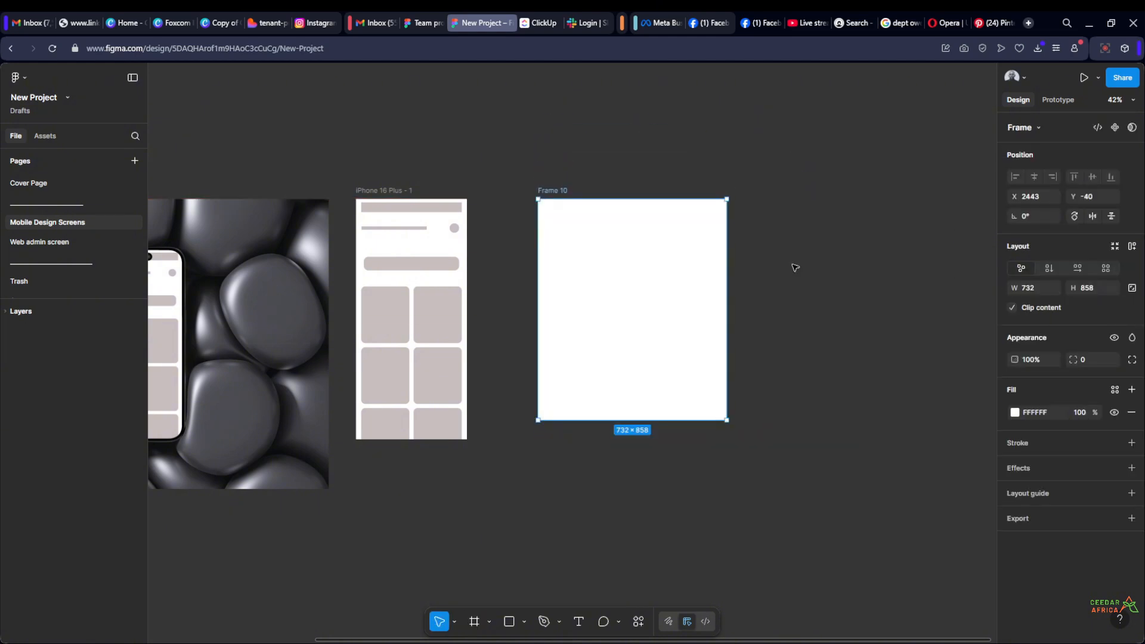
key("Delete")
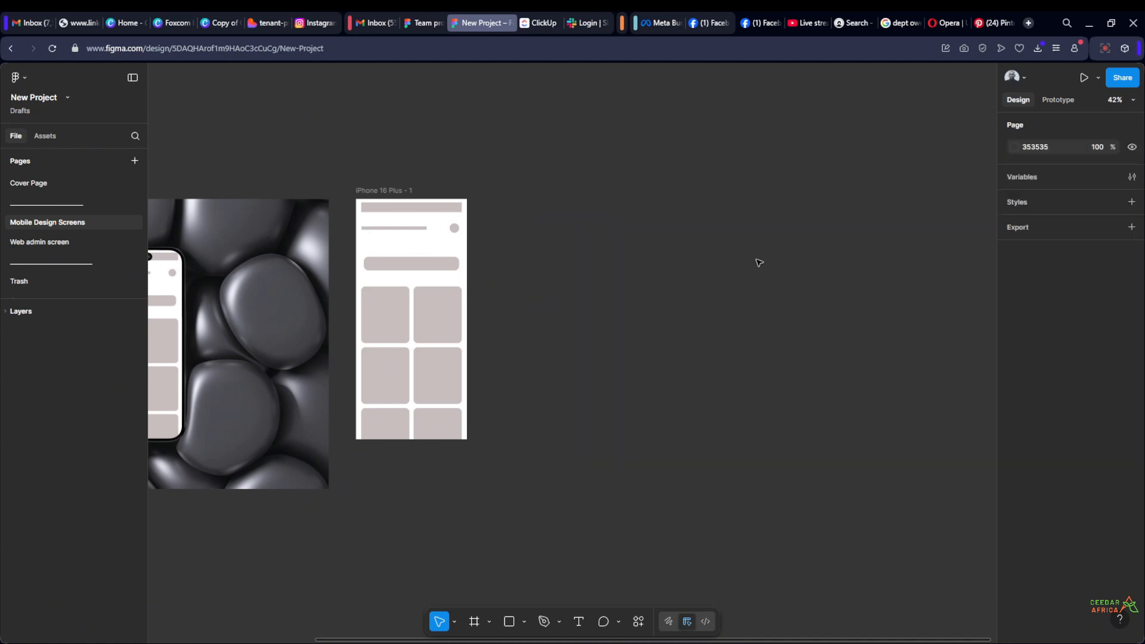
Place a new frame at the last used size, 732 × 858, beside iPhone 16 Plus - 1 and delete it
key("f")
left_click(1005, 148)
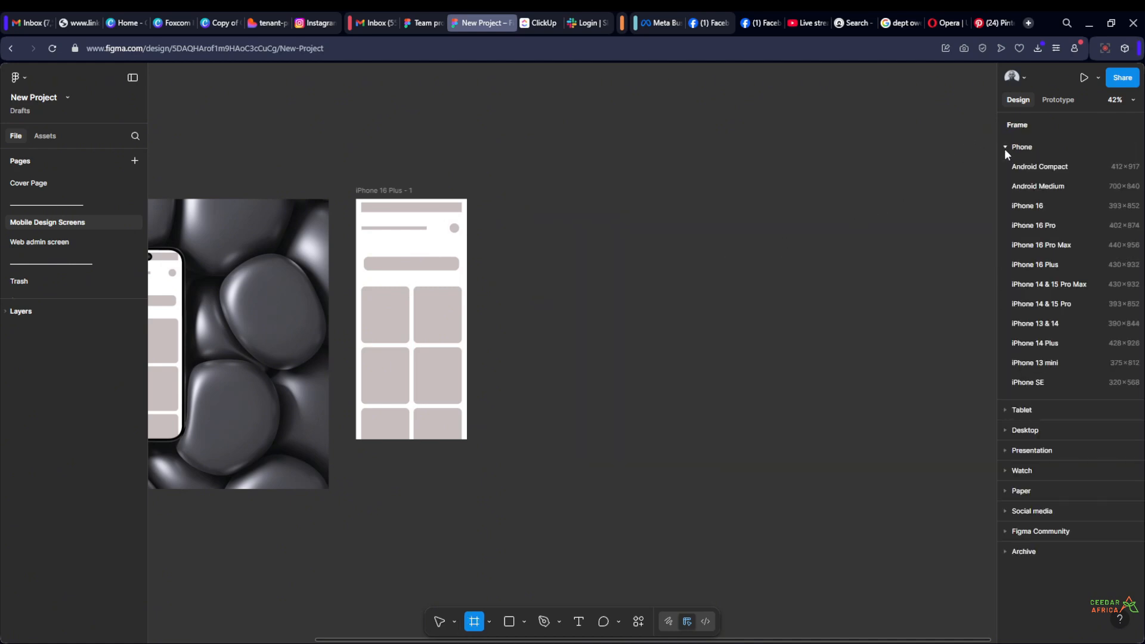
left_click(613, 325)
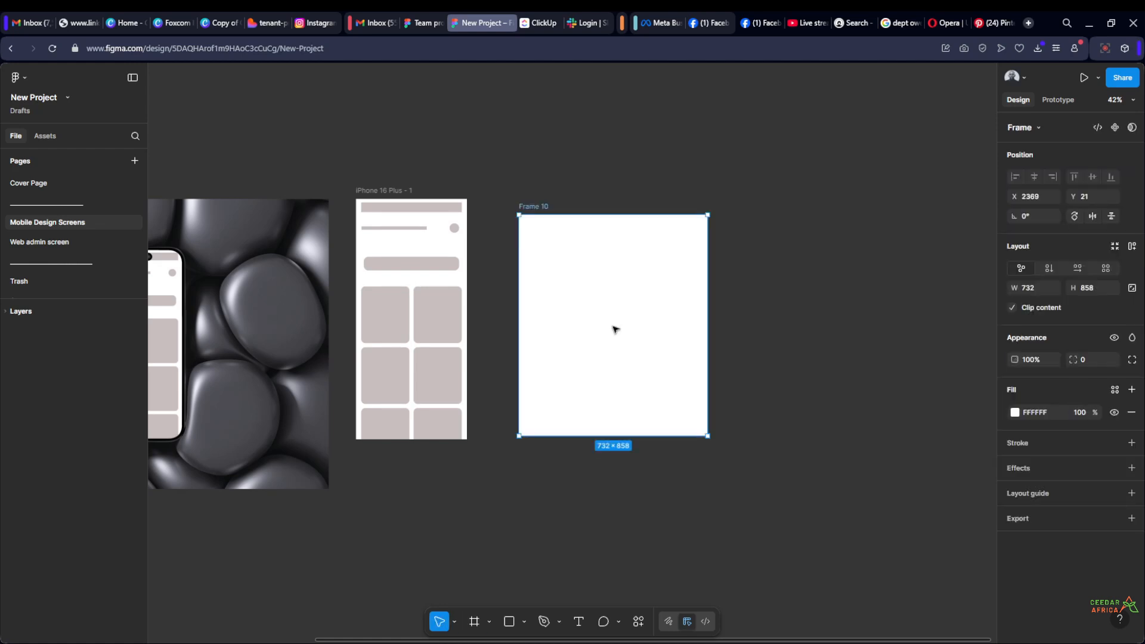
key("Delete")
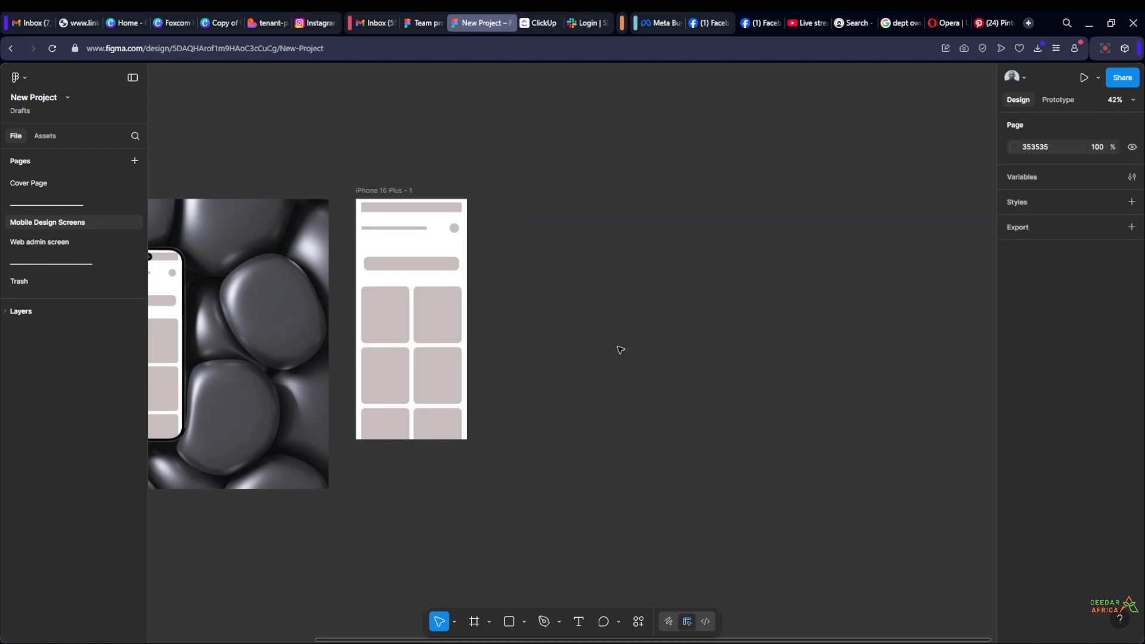
Draw a frame about 487 × 882, adjust it to X 2620 and 530 × 893, and delete it
key("f")
left_click_drag(576, 424, 702, 195)
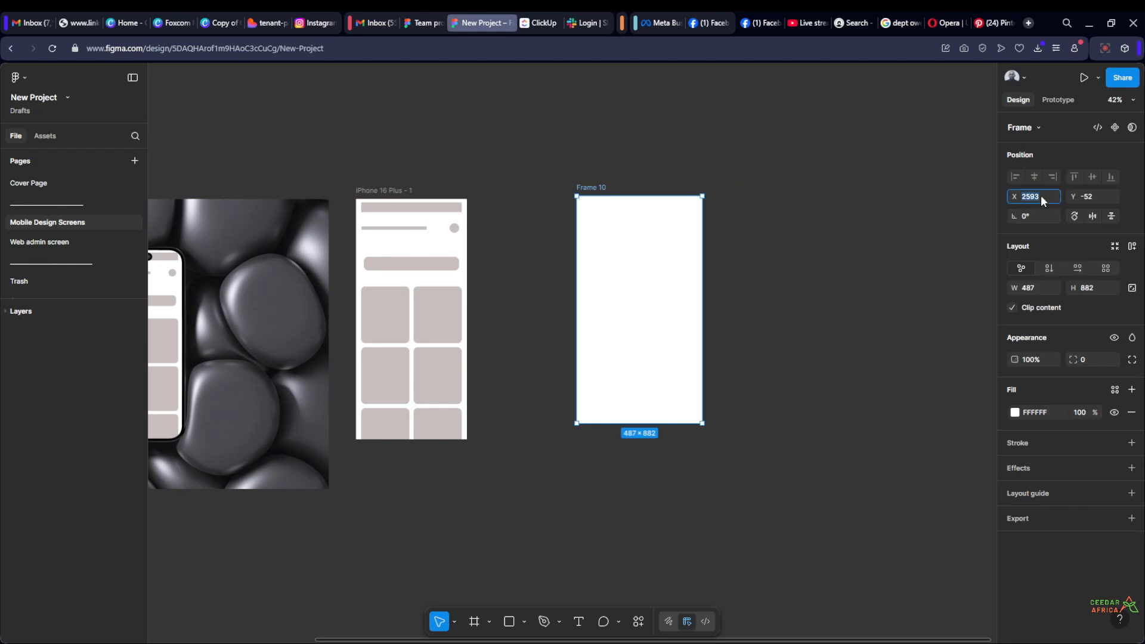
left_click_drag(1008, 196, 1049, 191)
left_click_drag(1013, 287, 1081, 286)
left_click(844, 312)
left_click(592, 200)
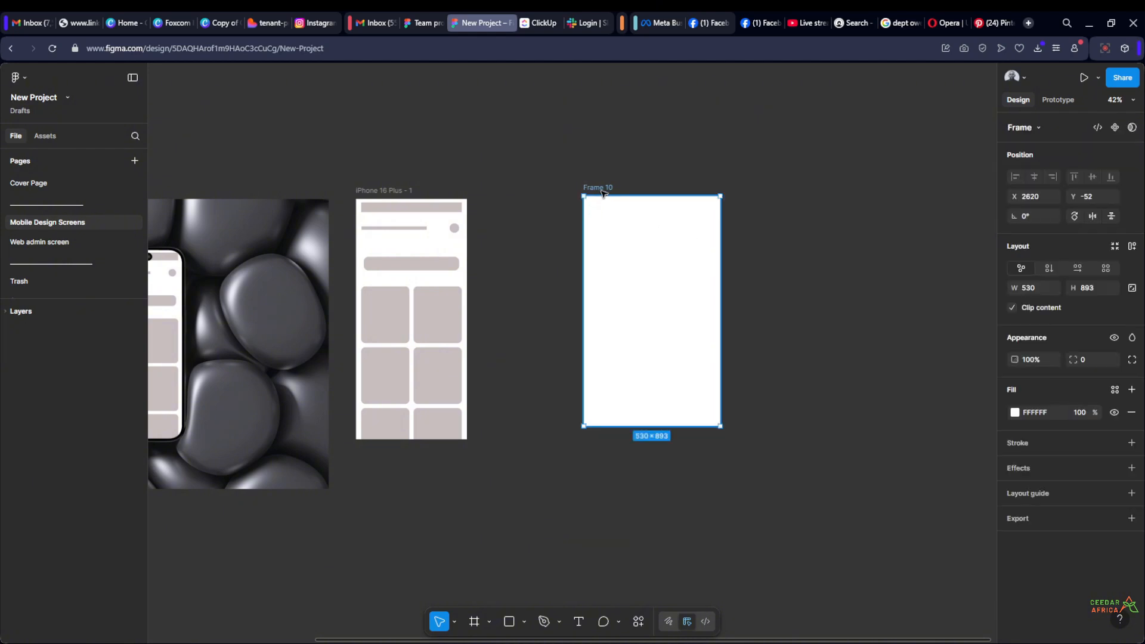
key("Delete")
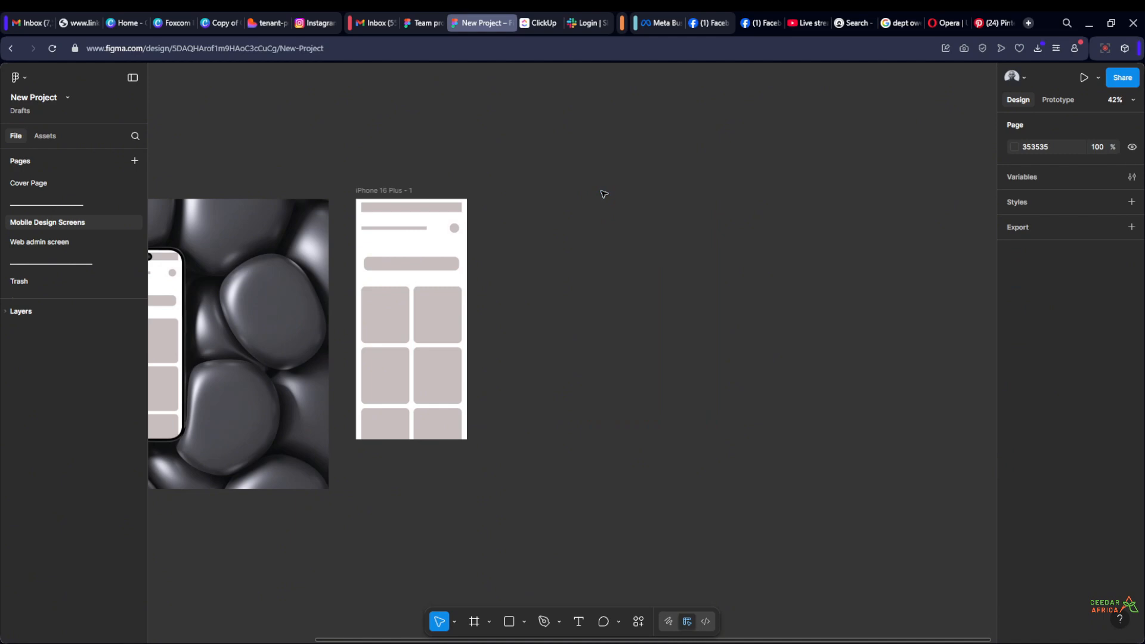
Check the ready-for-dev option of the iPhone 16 Plus - 1 frame without applying it
left_click(410, 190)
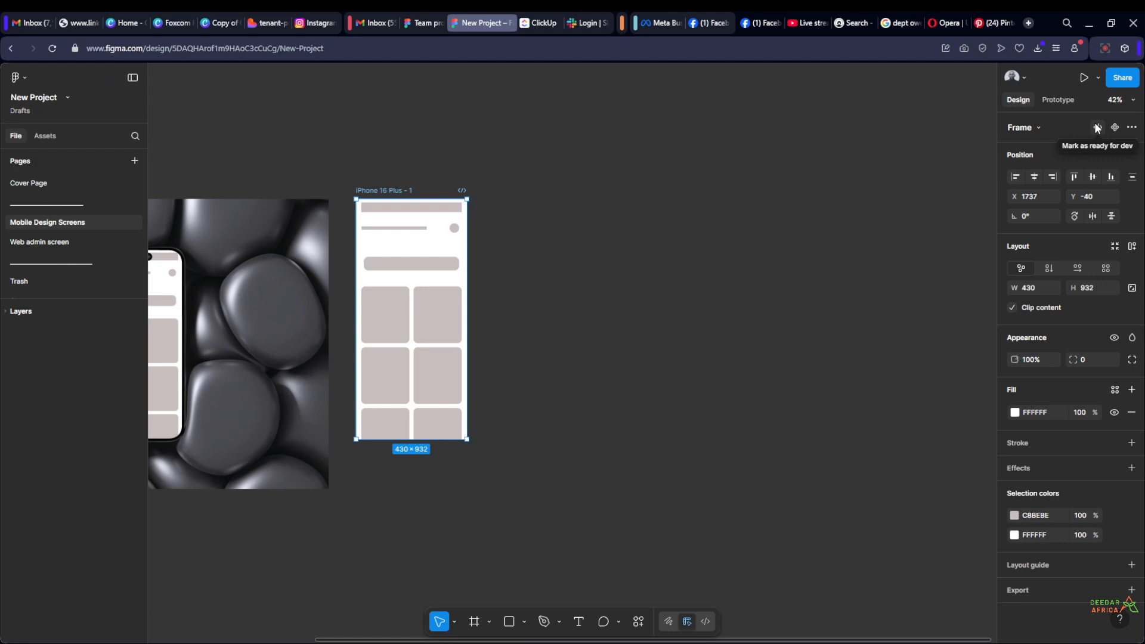
left_click(741, 268)
scroll(365, 251, "up", 2)
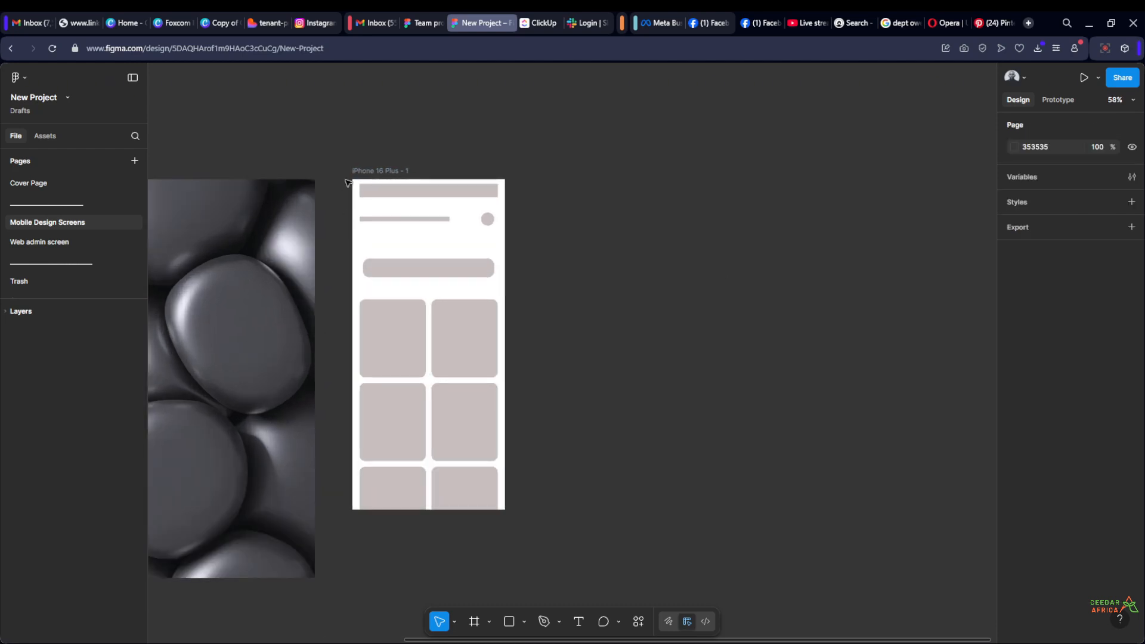
Duplicate the iPhone 16 Plus - 1 frame three times, two copies in a row to its right and one below the last copy
scroll(349, 184, "down", 5)
left_click_drag(481, 185, 636, 411)
left_click(376, 214)
left_click(767, 345)
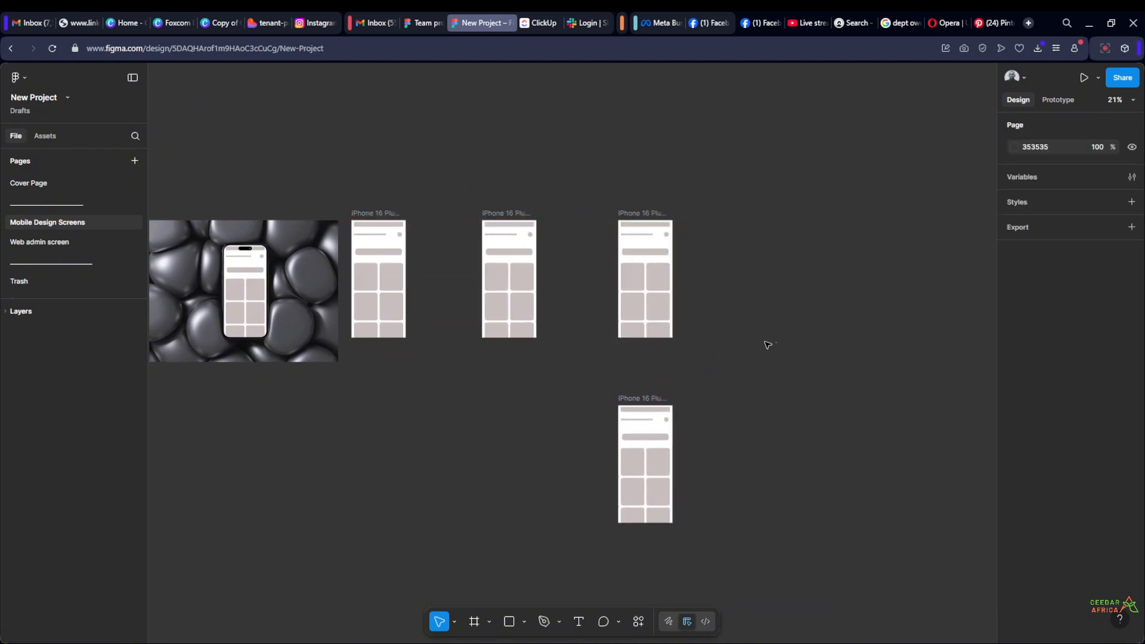
Examine how the original iPhone 16 Plus frame and its three copies are laid out beside the phone mockup image
scroll(384, 246, "up", 3)
scroll(461, 220, "up", 1)
left_click_drag(464, 221, 394, 220)
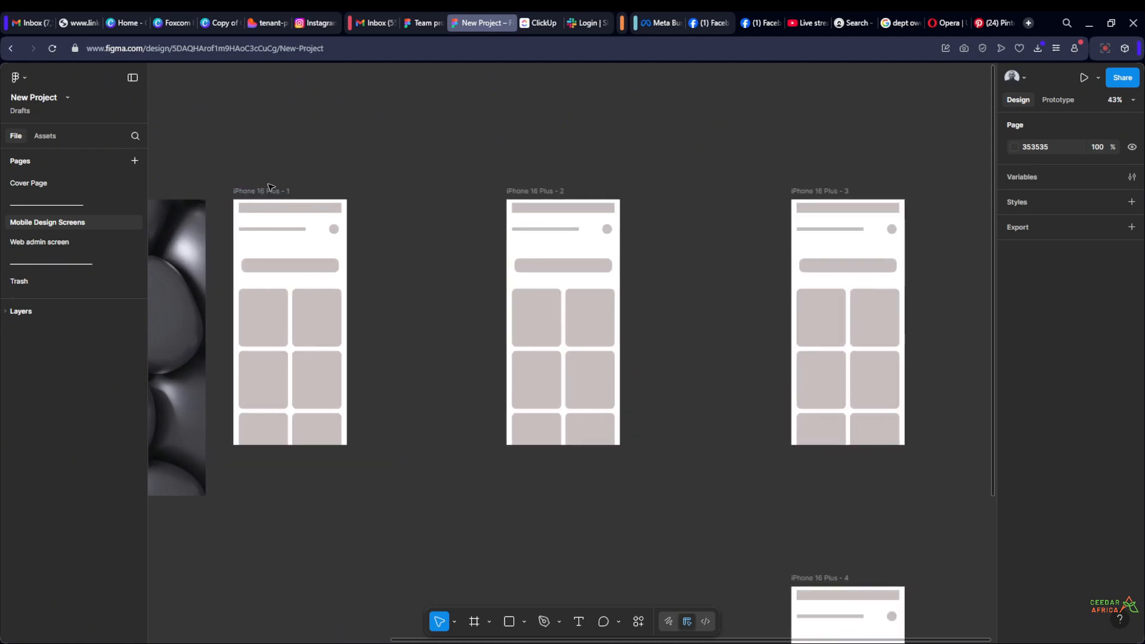
scroll(548, 191, "down", 3)
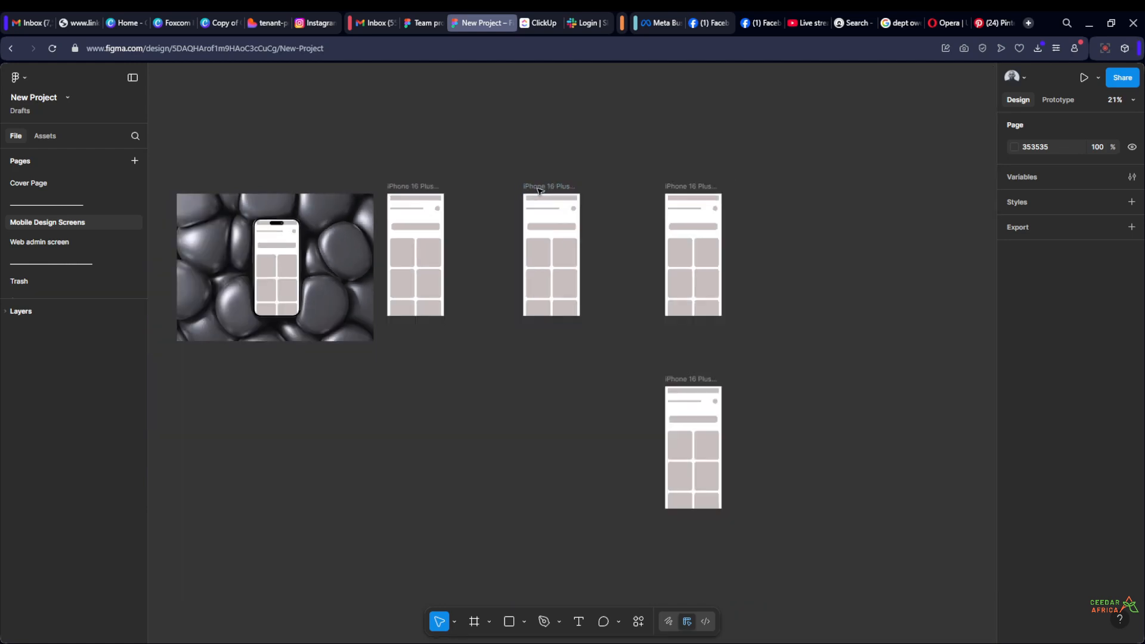
scroll(548, 319, "up", 1)
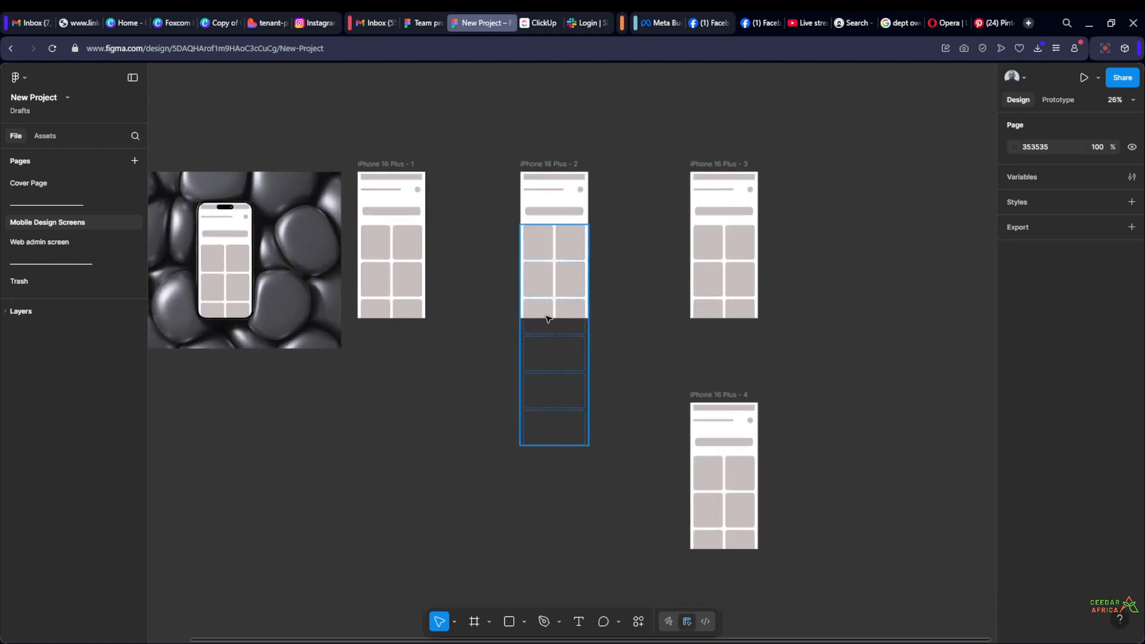
scroll(512, 179, "up", 1)
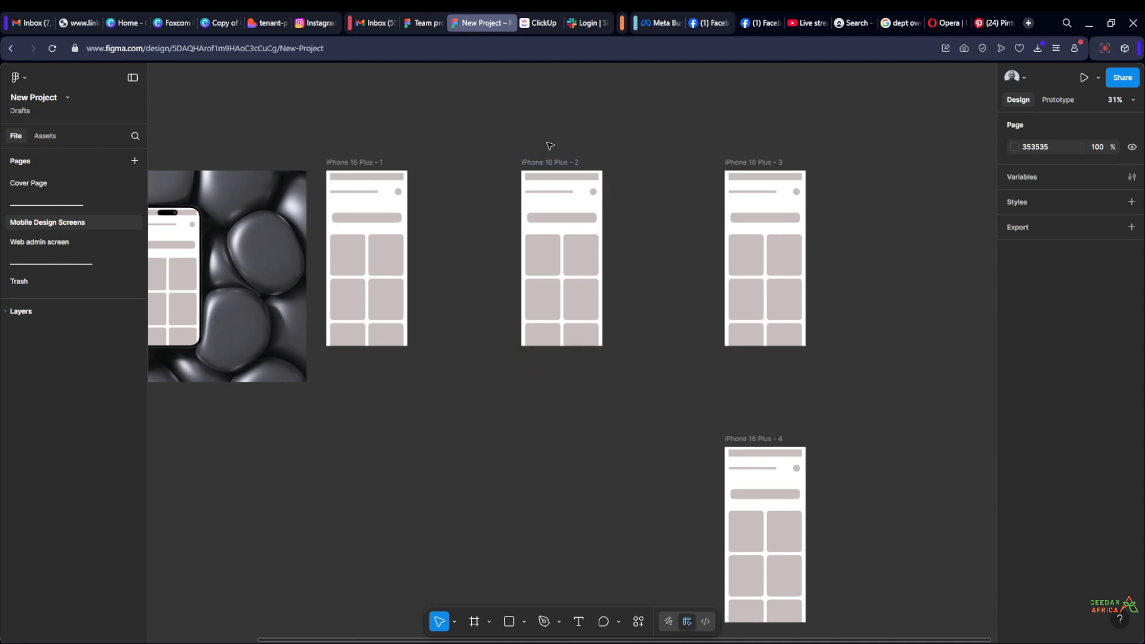
scroll(741, 147, "down", 2)
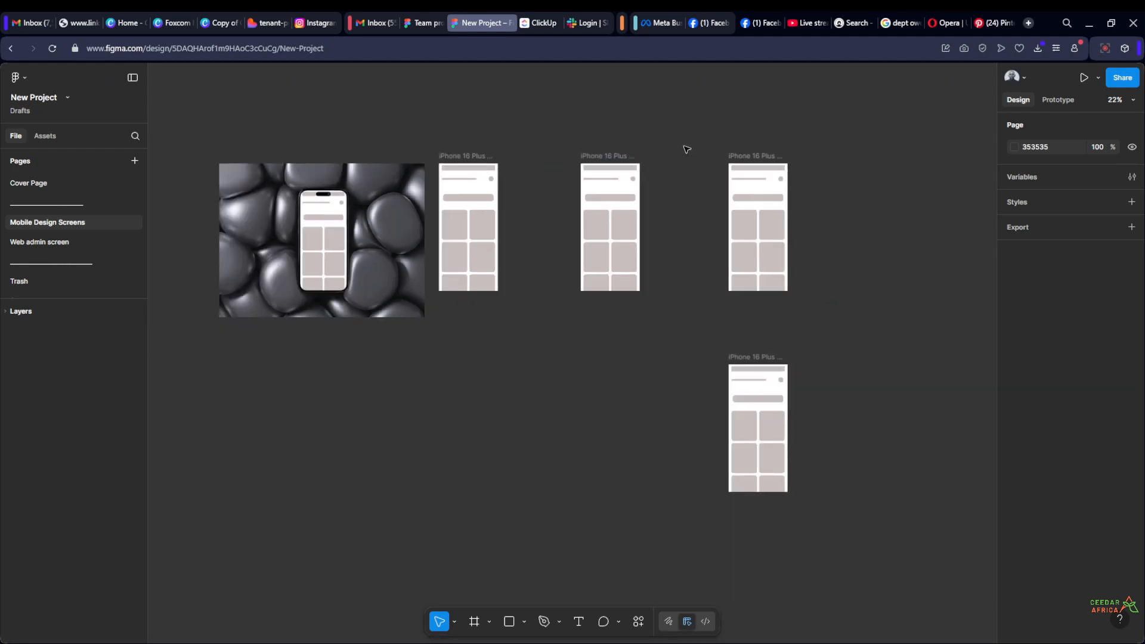
scroll(684, 148, "up", 2)
scroll(507, 152, "up", 1)
left_click_drag(490, 155, 485, 213)
Mark the iPhone 16 Plus - 1 frame as ready for dev and inspect the status badge beside its name
scroll(429, 224, "up", 1)
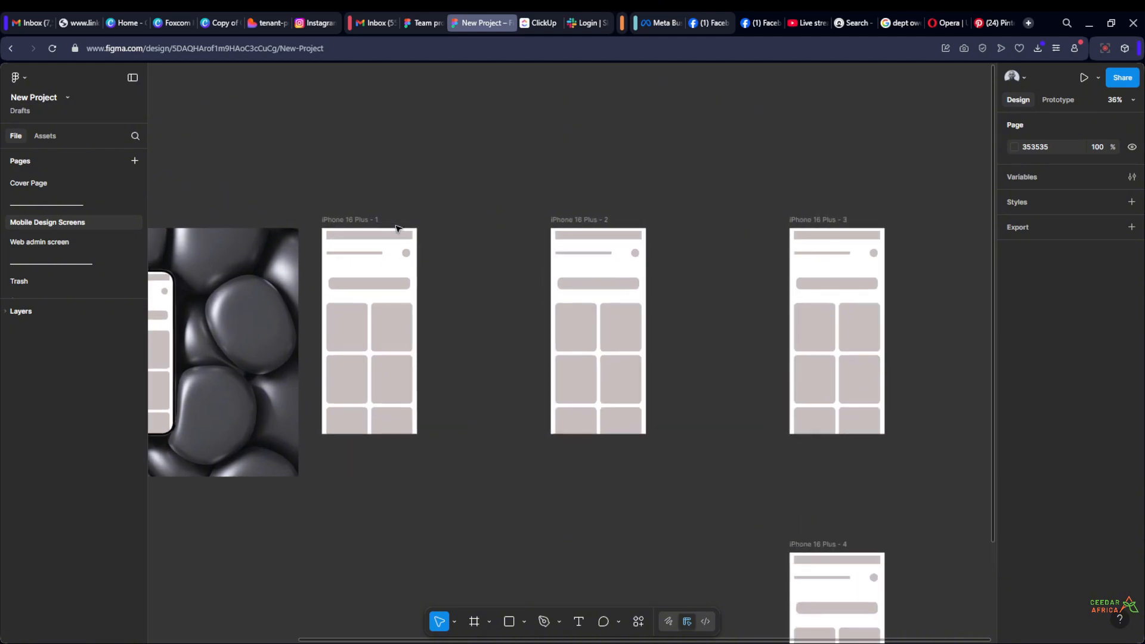
scroll(334, 224, "up", 3)
left_click(340, 221)
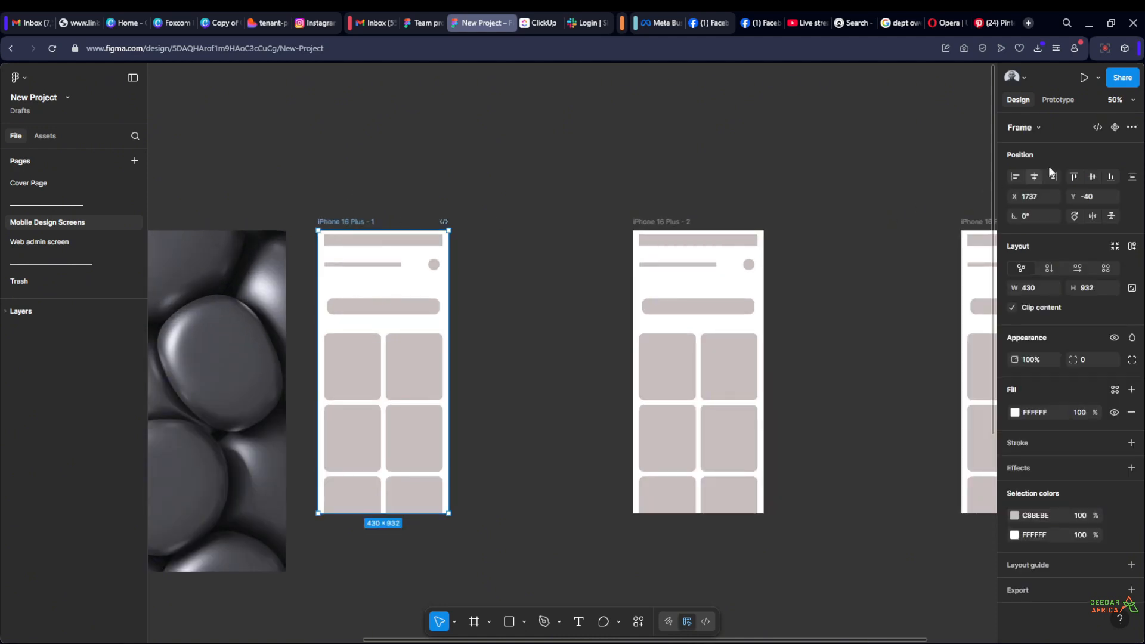
left_click(1095, 127)
scroll(453, 257, "up", 5)
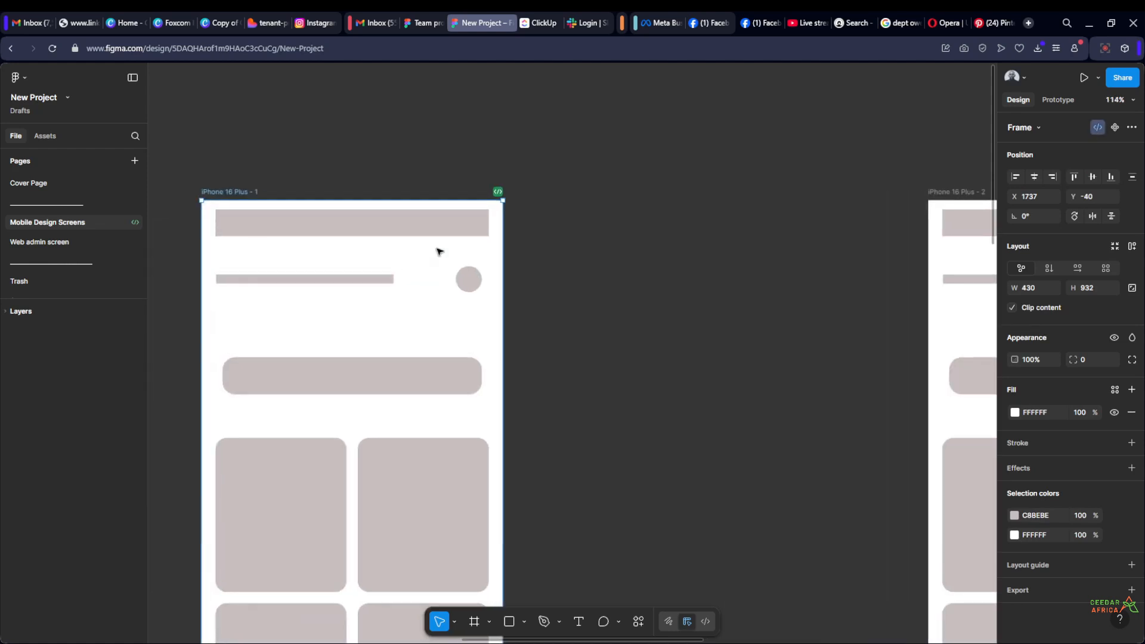
Remove the ready-for-dev status from the iPhone 16 Plus - 1 frame
left_click(530, 183)
scroll(536, 185, "down", 5)
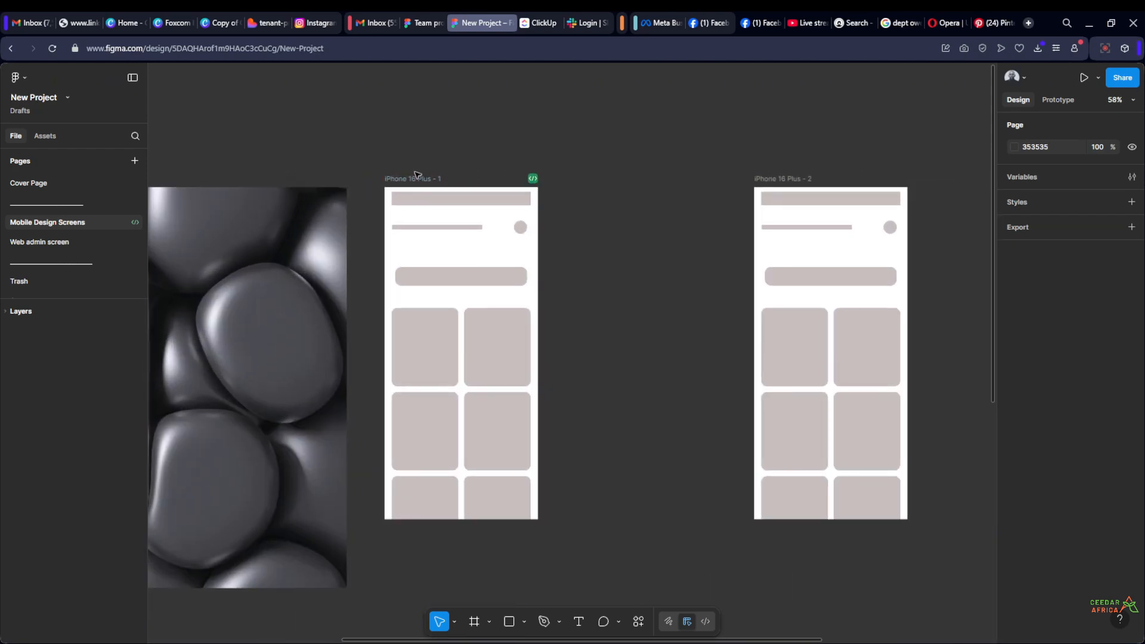
scroll(417, 175, "down", 4)
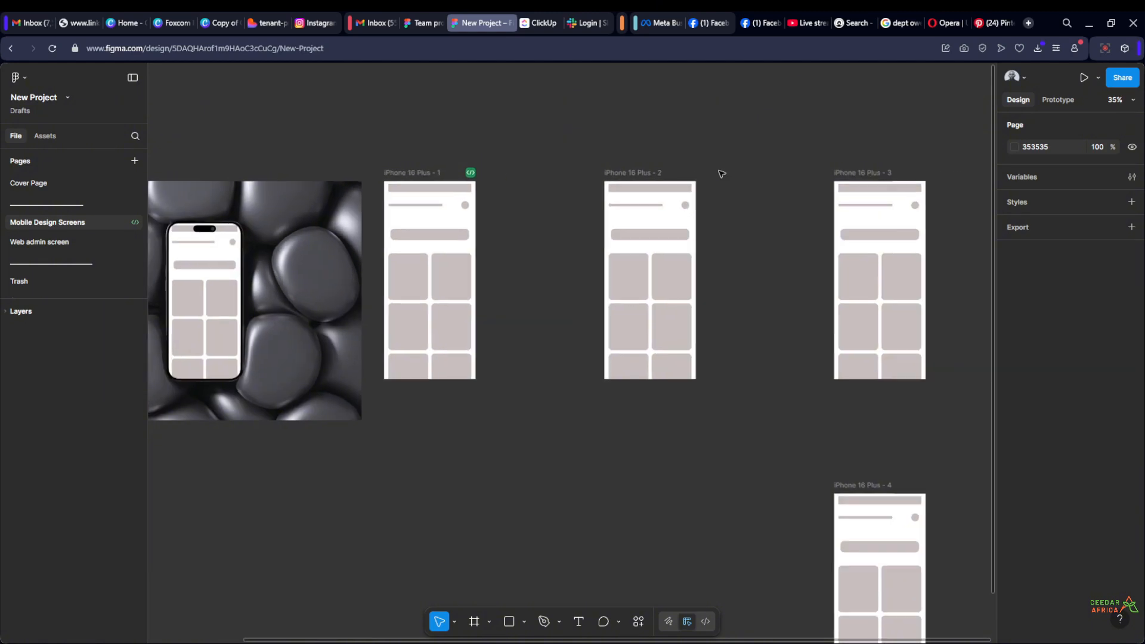
scroll(721, 174, "up", 2)
left_click(605, 181)
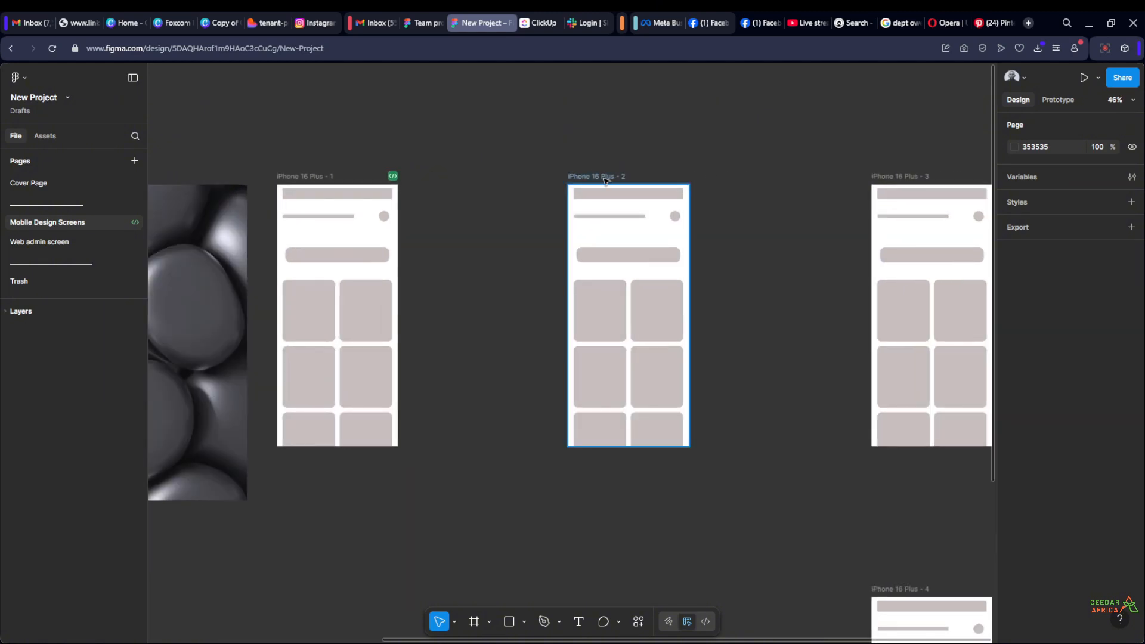
left_click(306, 176)
left_click(480, 127)
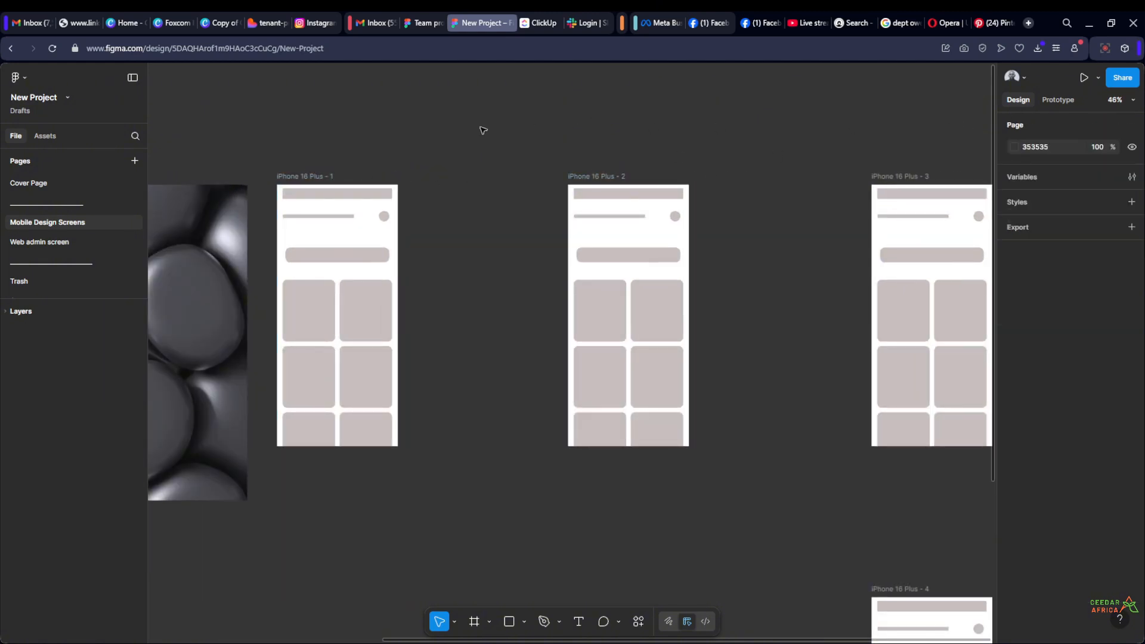
Check the create component option for the iPhone 16 Plus - 1 frame without applying it
left_click(327, 175)
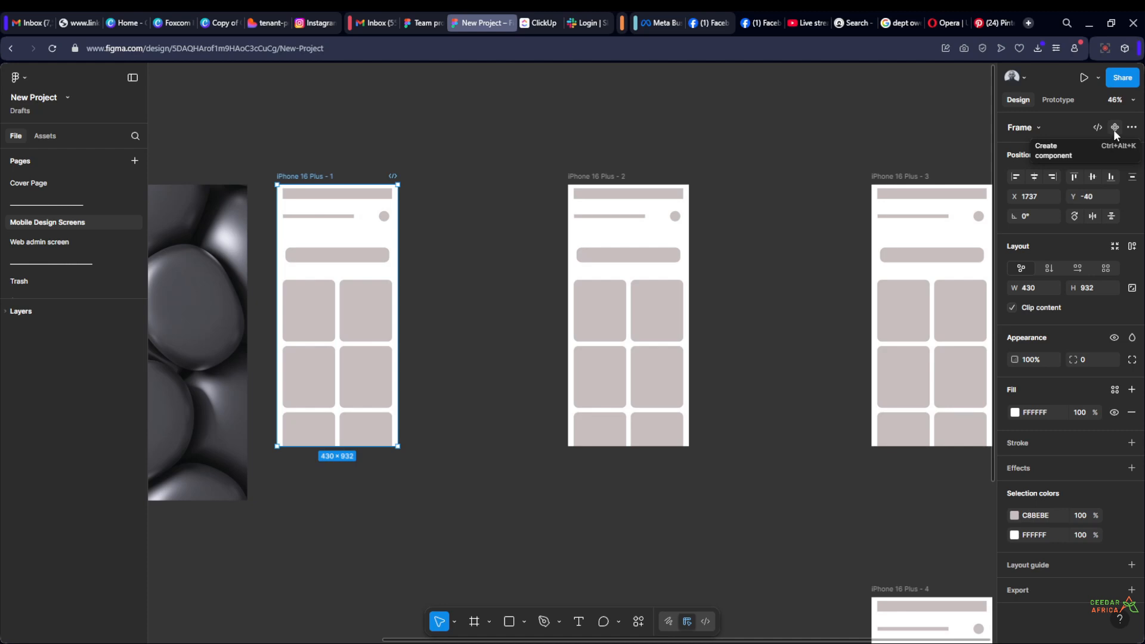
scroll(753, 198, "down", 2)
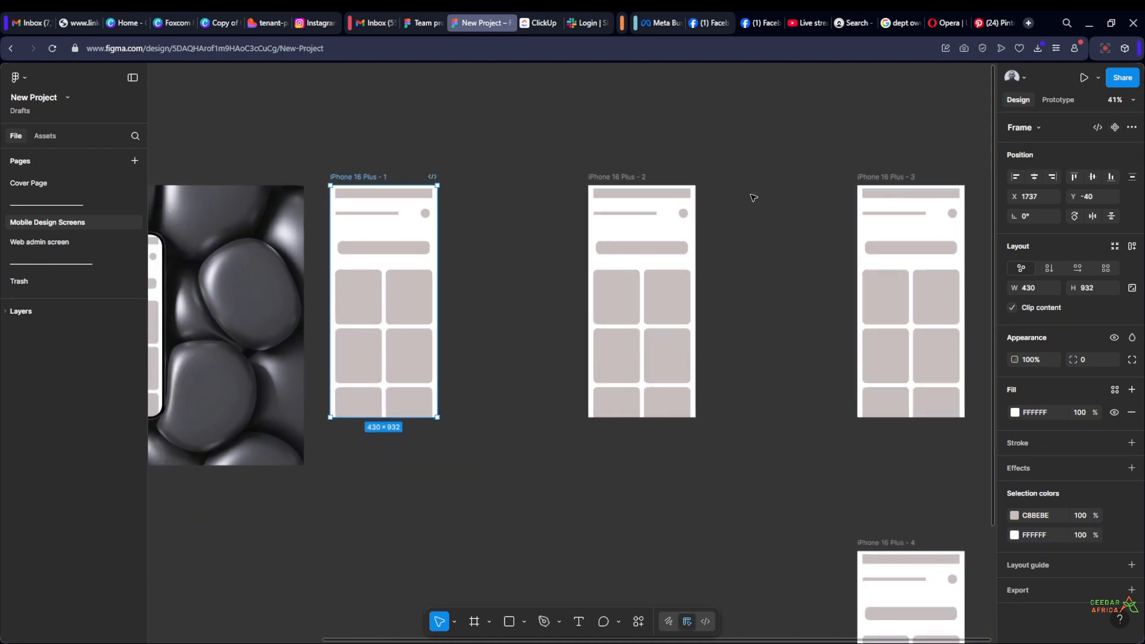
left_click(753, 198)
Delete the wide rounded bar above the card grid in the iPhone 16 Plus - 1 frame
scroll(775, 209, "left", 2)
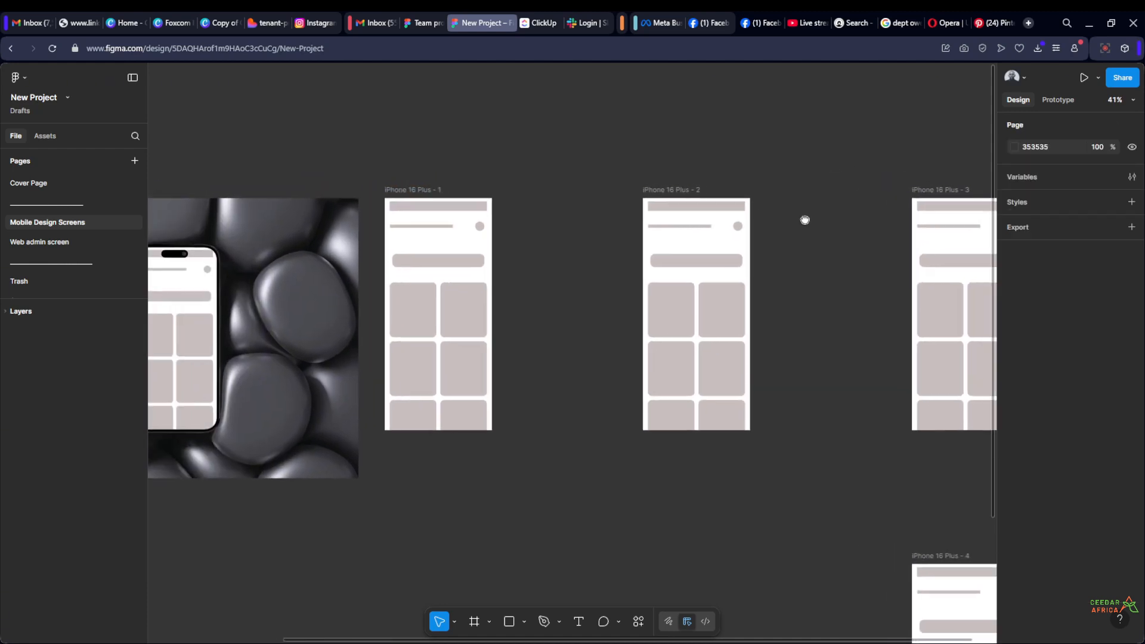
scroll(557, 238, "up", 3)
scroll(595, 262, "left", 2)
scroll(620, 302, "up", 1)
left_click(552, 302)
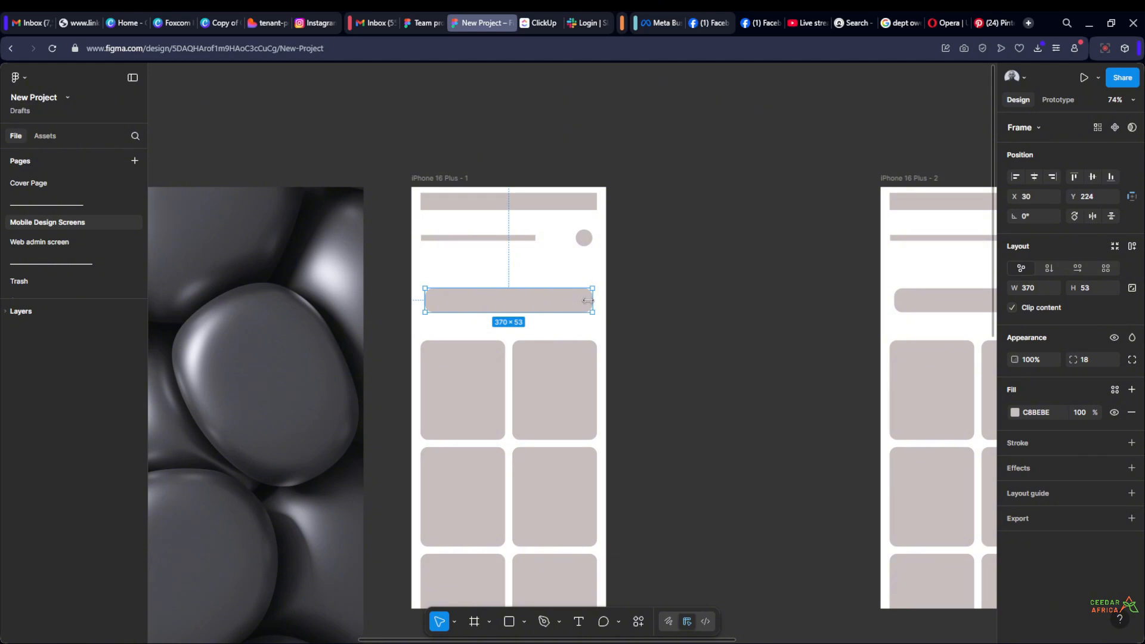
left_click(678, 304)
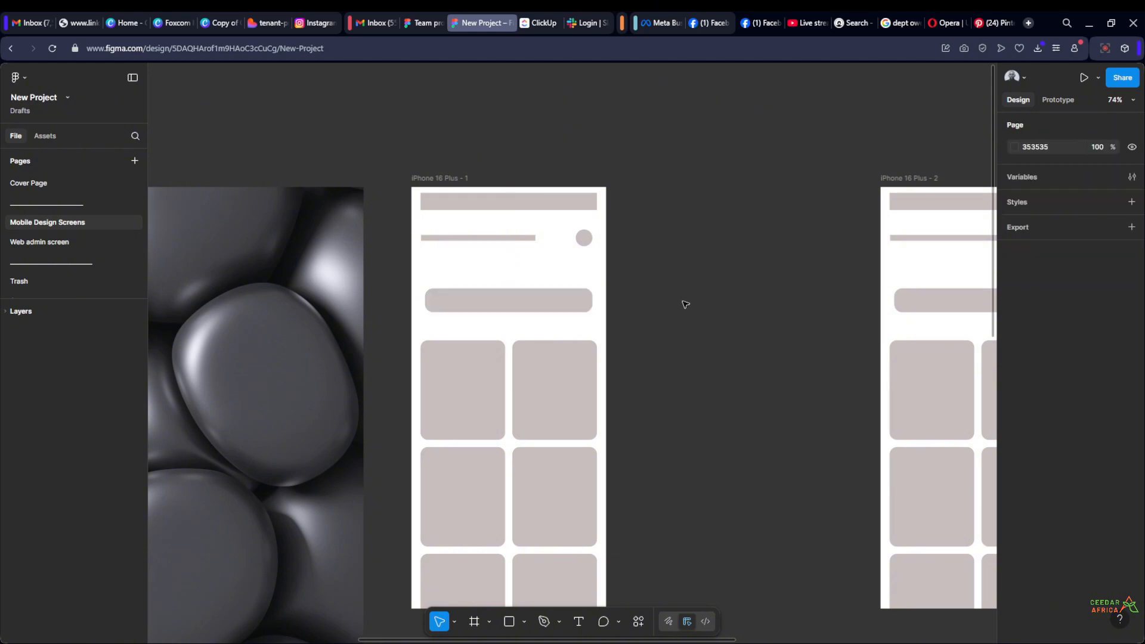
scroll(656, 304, "right", 2)
left_click(514, 303)
key("Delete")
scroll(548, 298, "up", 4, "ctrl")
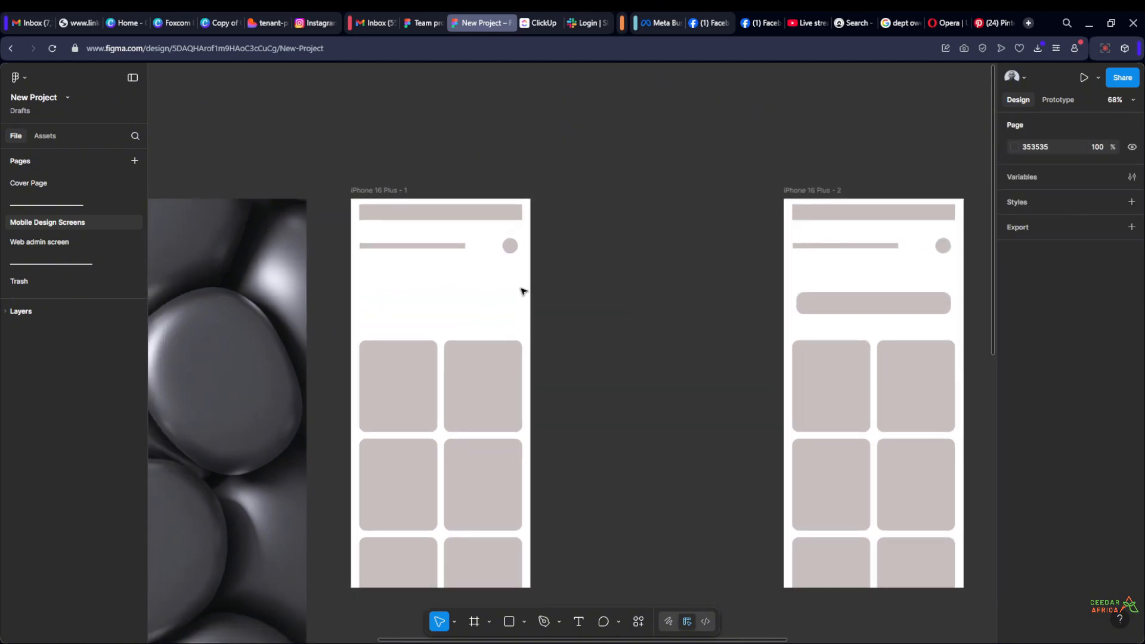
Add the text "TEXT" on the canvas between the first two iPhone frames and wrap it in an auto layout frame
key("t")
left_click(595, 276)
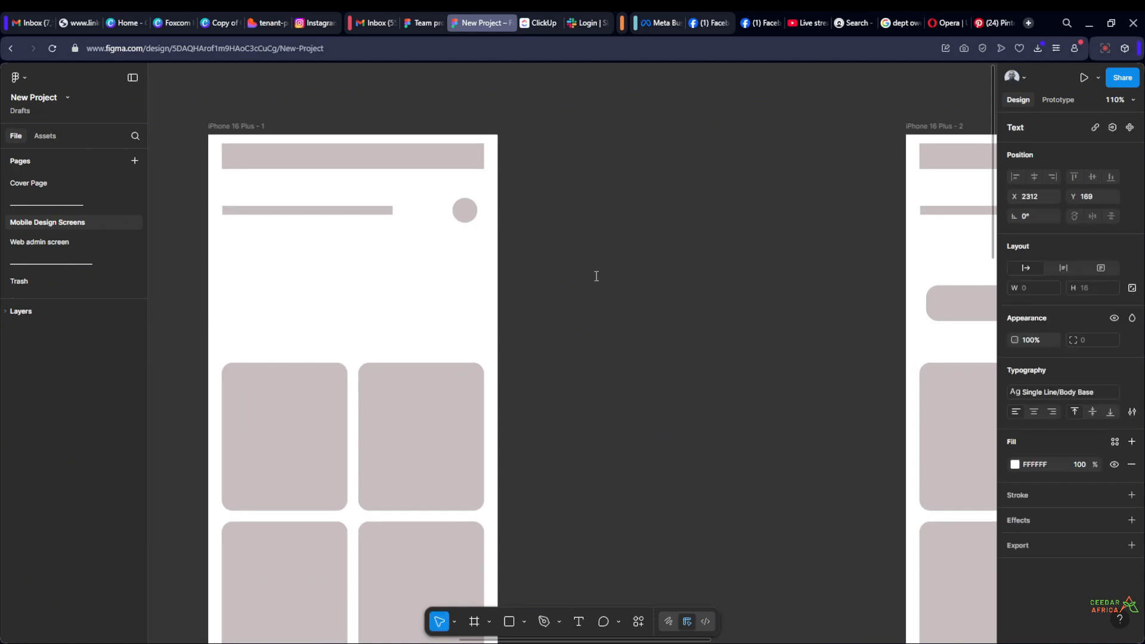
type("TEXT")
key("Escape")
key("shift+a")
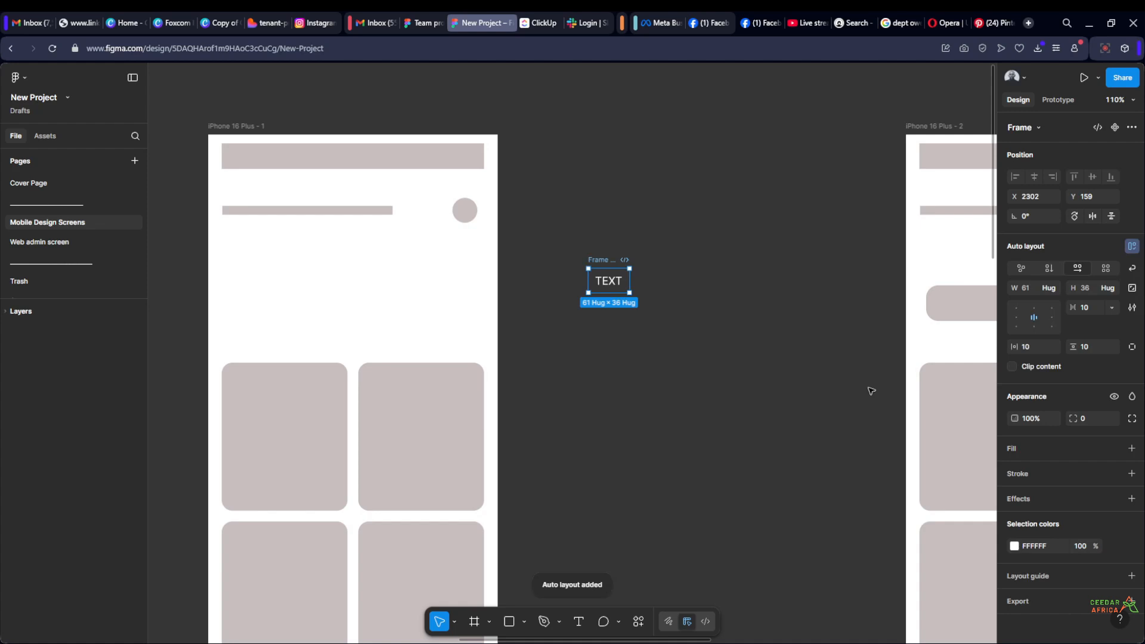
Give the TEXT frame a black 1 px inside stroke and a corner radius of 4
left_click(1131, 473)
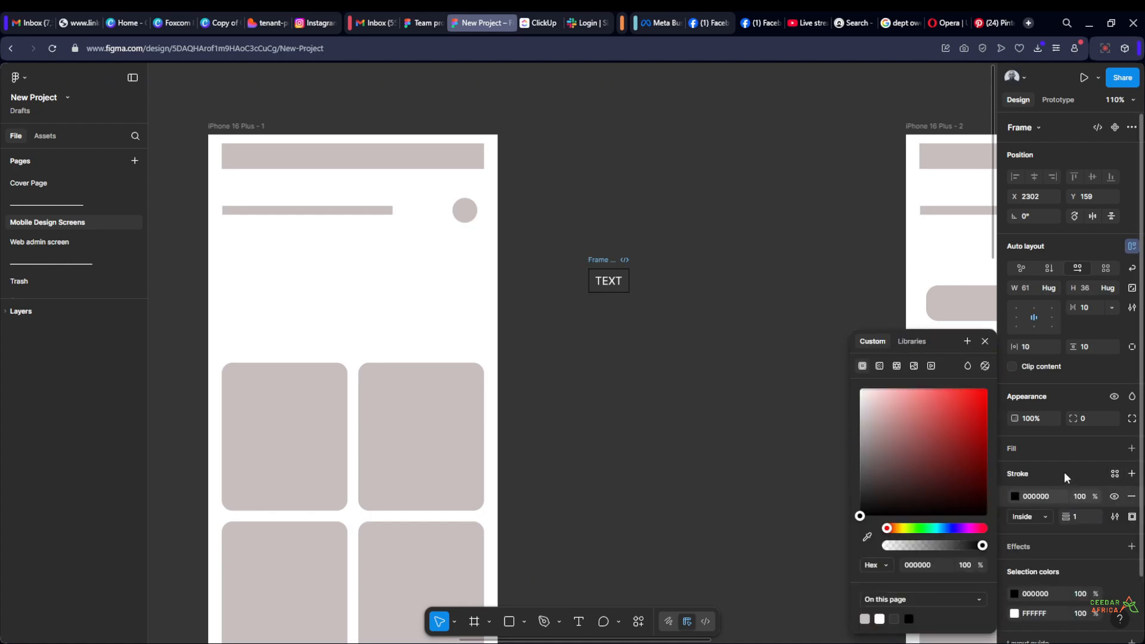
left_click(1071, 419)
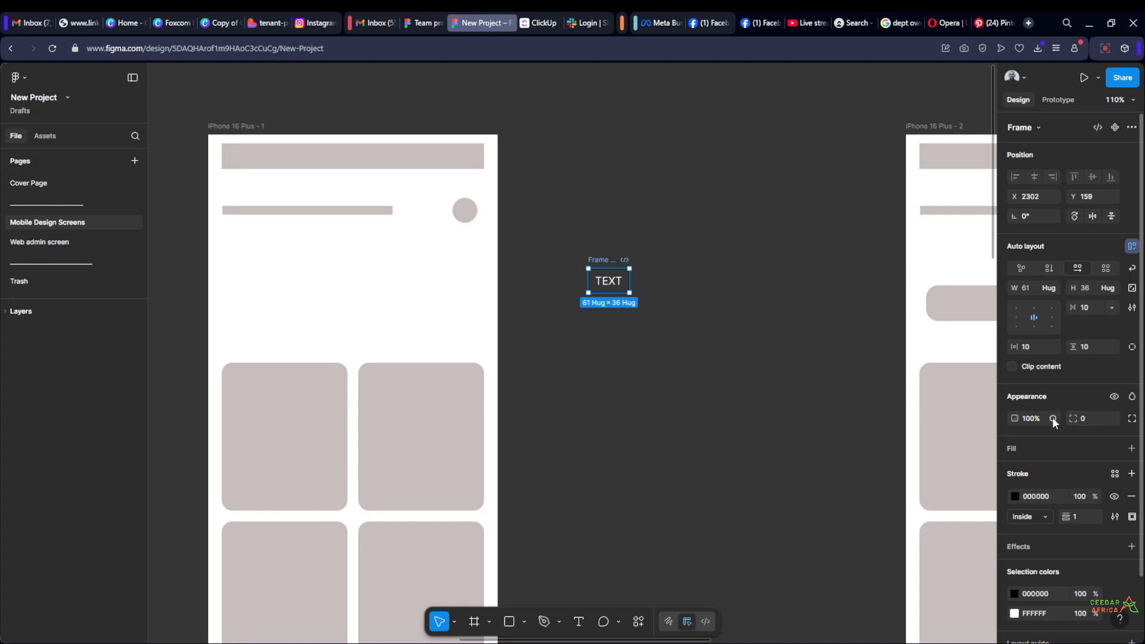
left_click(721, 337)
left_click(597, 261)
left_click(1093, 419)
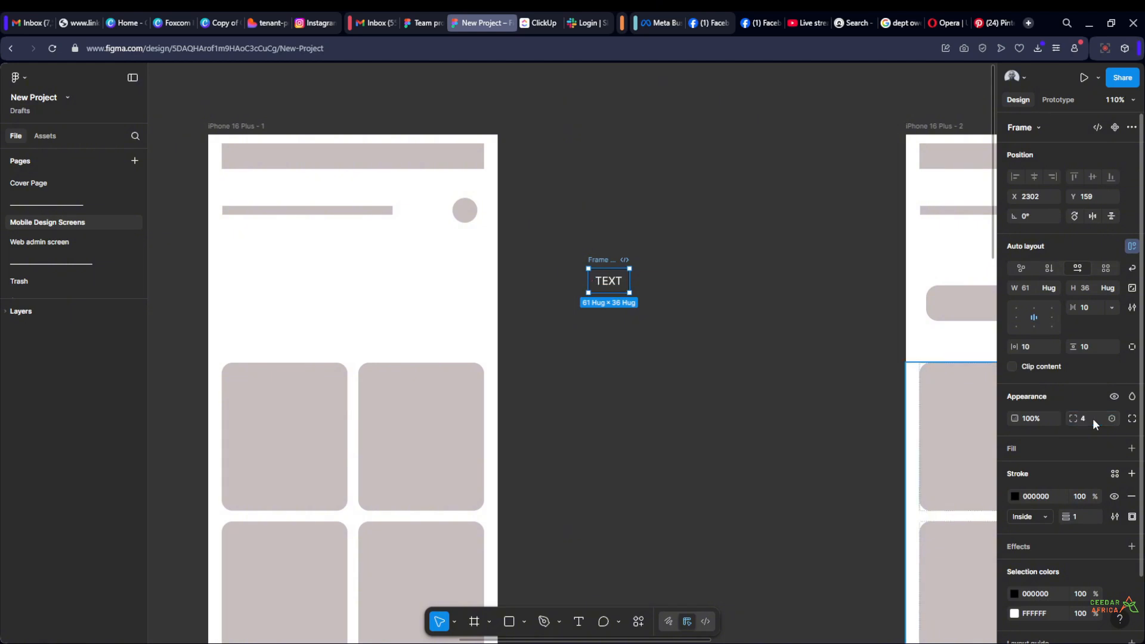
left_click(733, 347)
Turn the TEXT button frame into a component
scroll(636, 250, "up", 5)
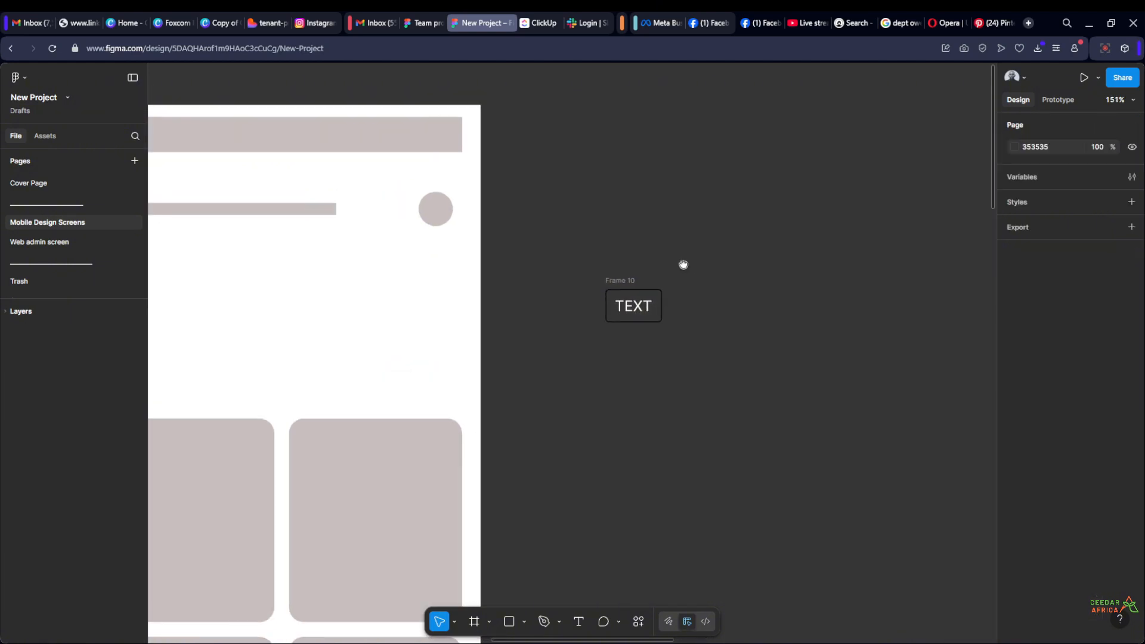
left_click(649, 286)
left_click_drag(738, 269, 583, 199)
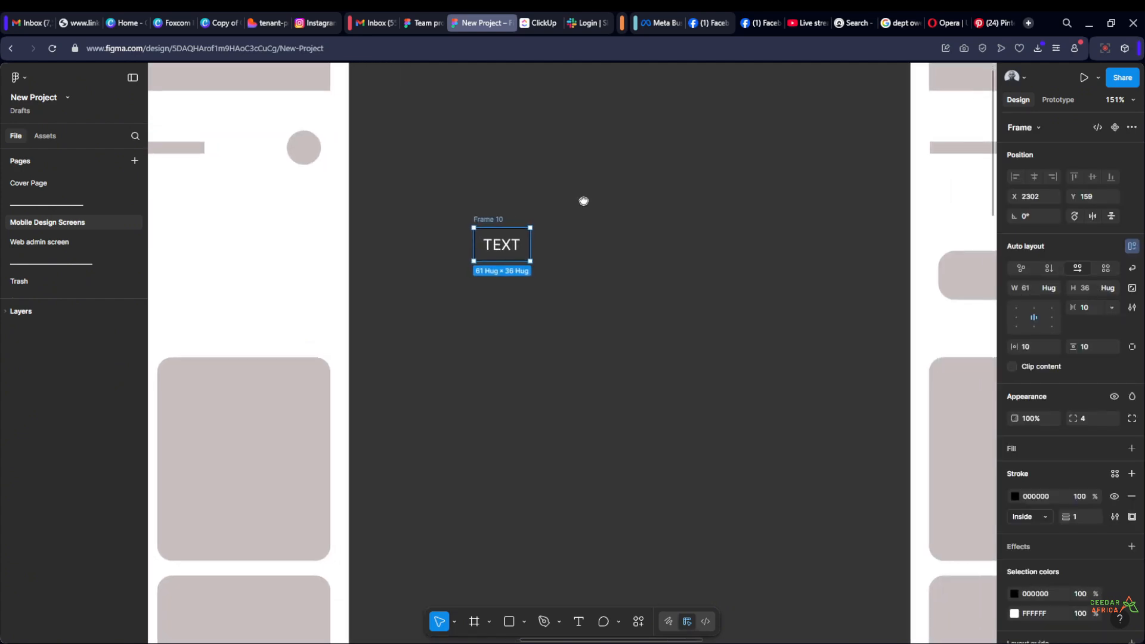
left_click(1114, 127)
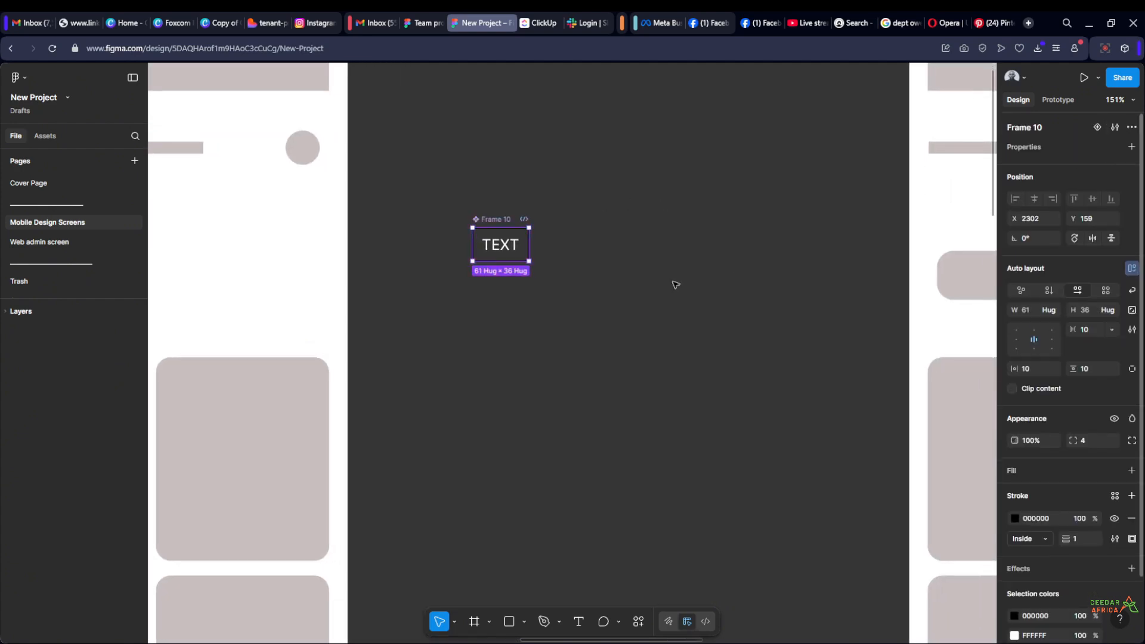
left_click(580, 191)
Examine how the TEXT component is marked on the canvas and in the expanded layers list
scroll(471, 229, "up", 5)
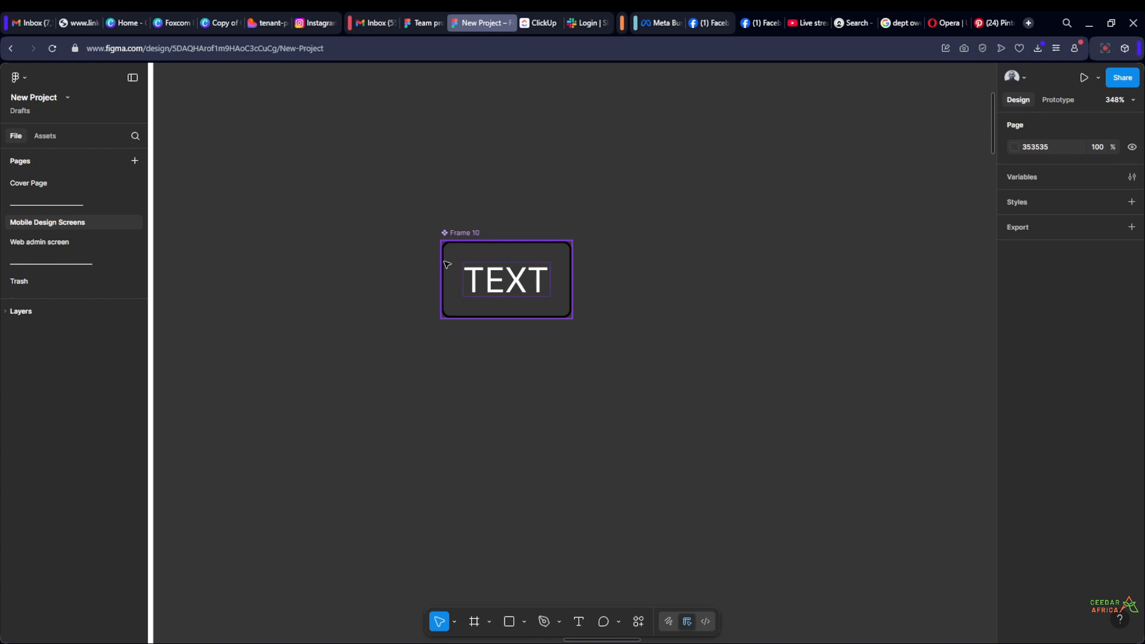
scroll(677, 328, "down", 1)
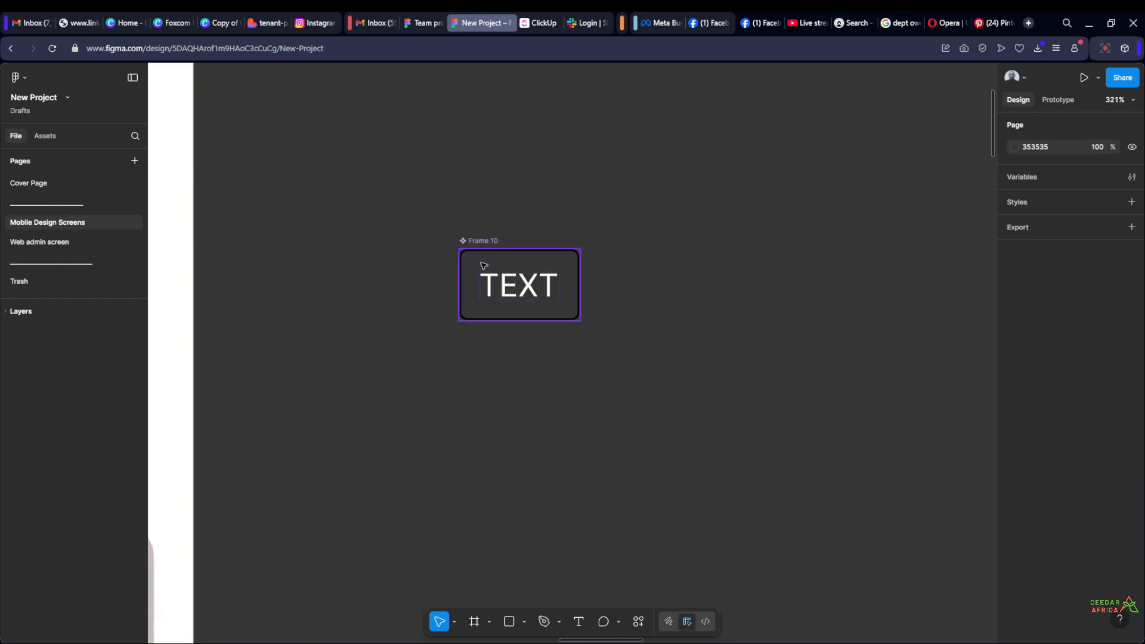
scroll(511, 204, "up", 2)
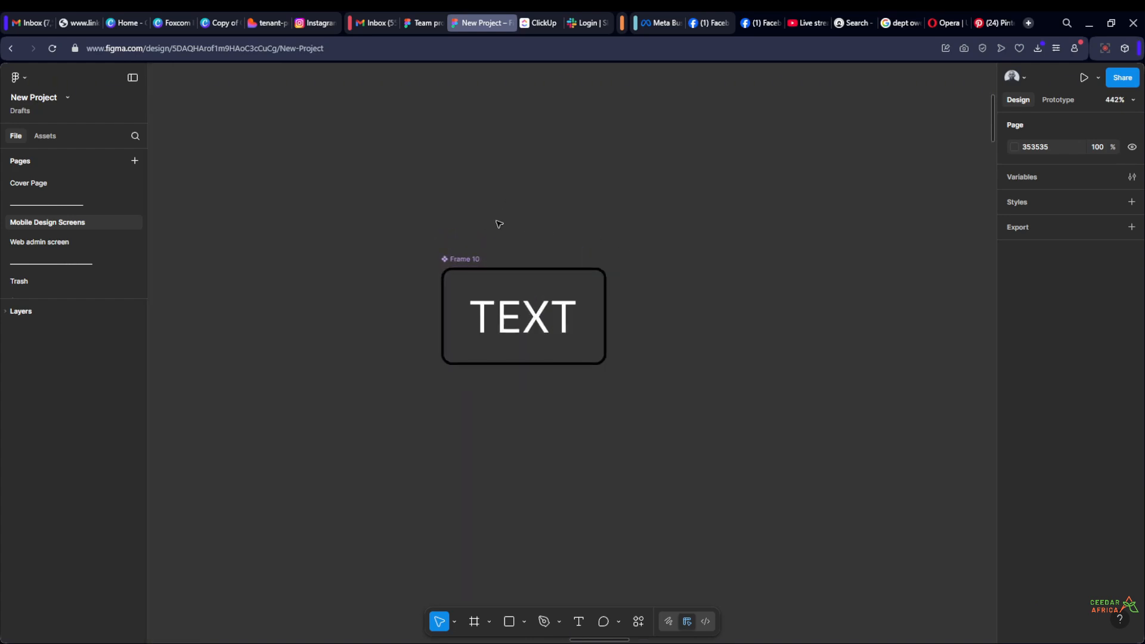
left_click(476, 256)
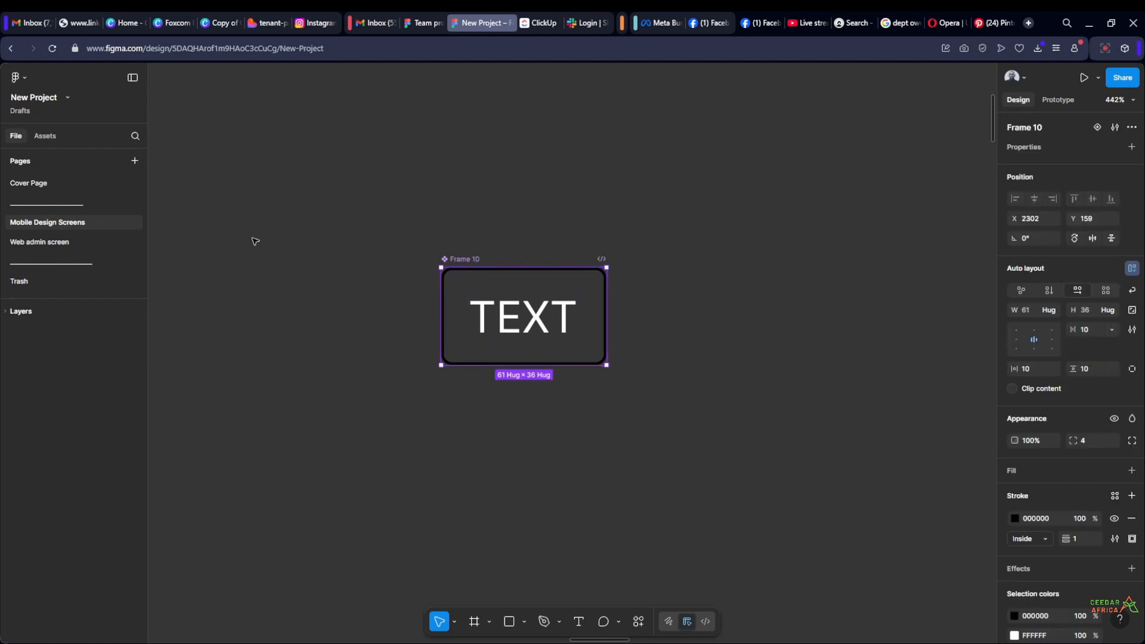
left_click(450, 221)
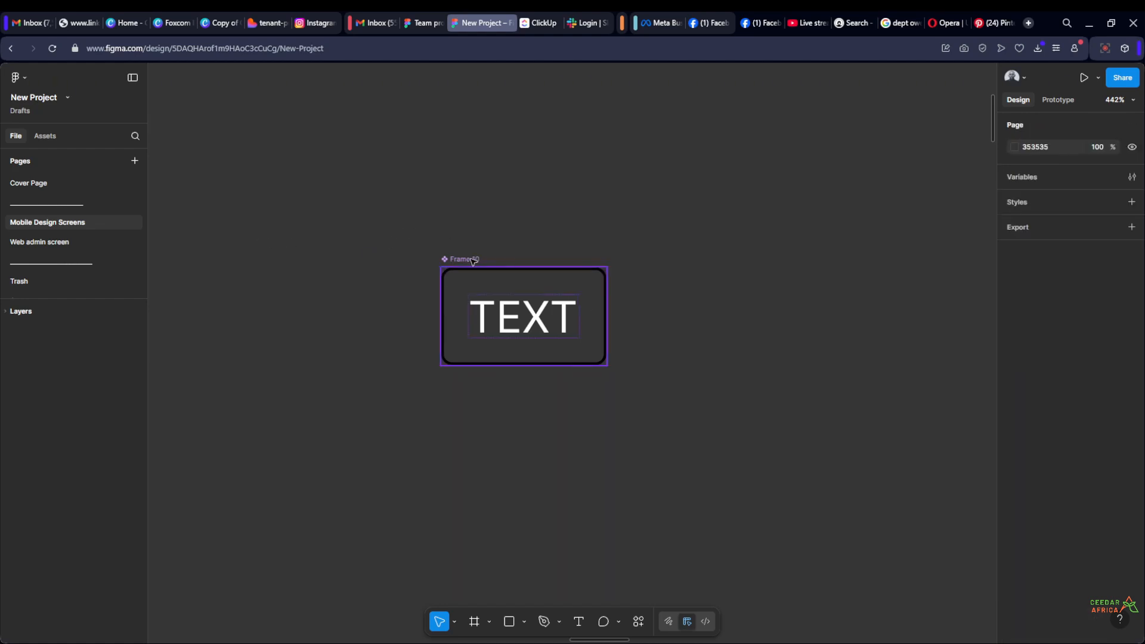
left_click(475, 259)
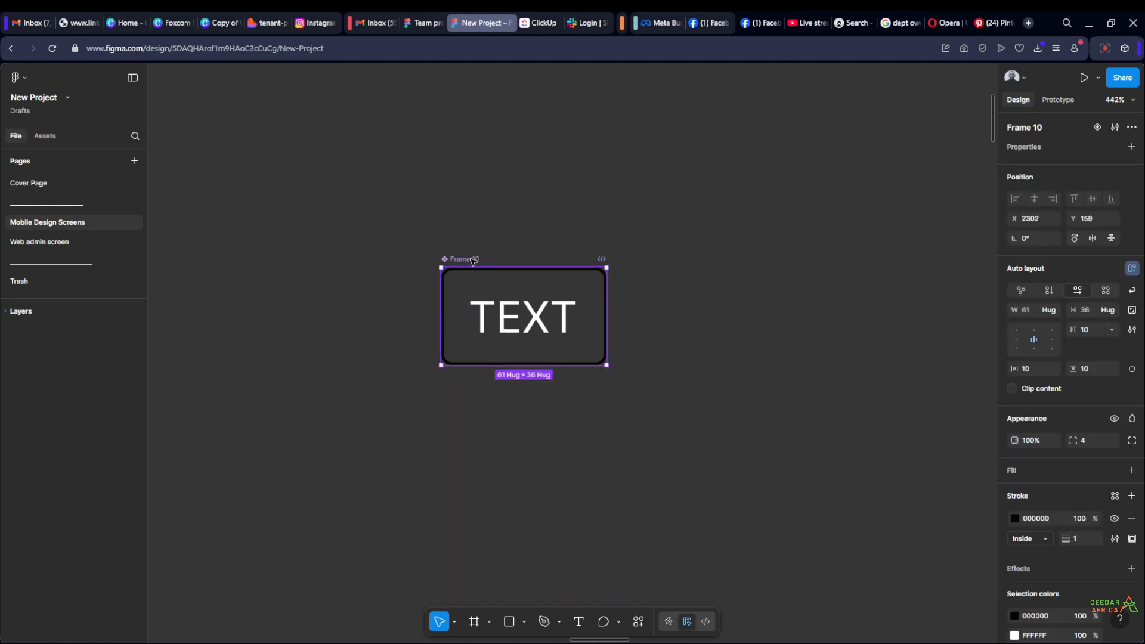
left_click(8, 312)
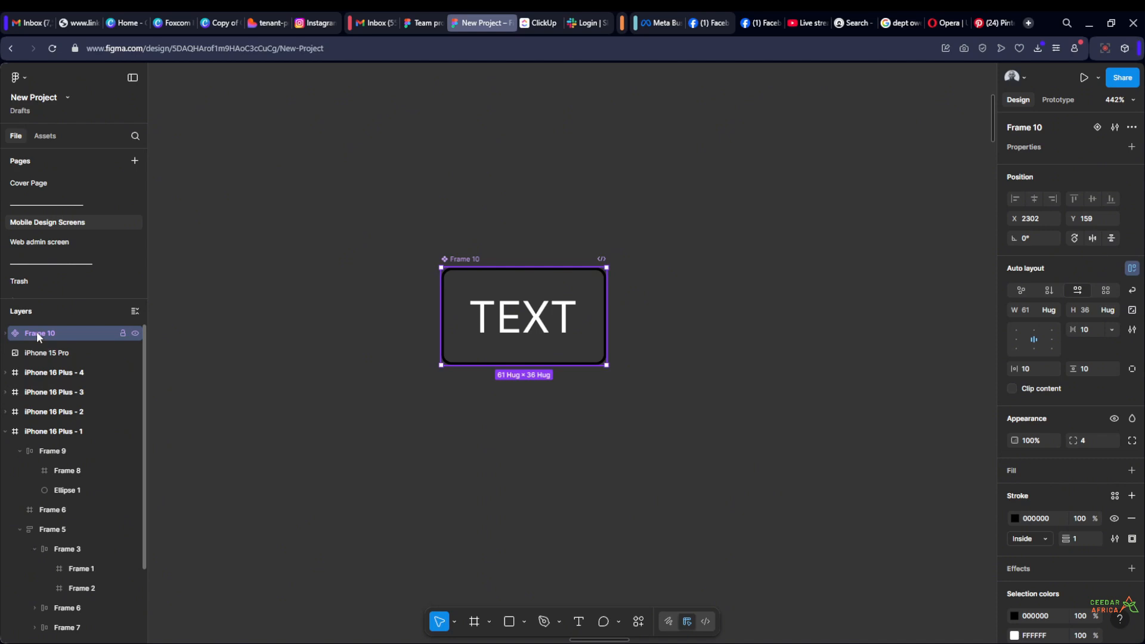
left_click(507, 203)
Duplicate the TEXT component to place an instance directly below it, at about Y 326
scroll(509, 206, "down", 3)
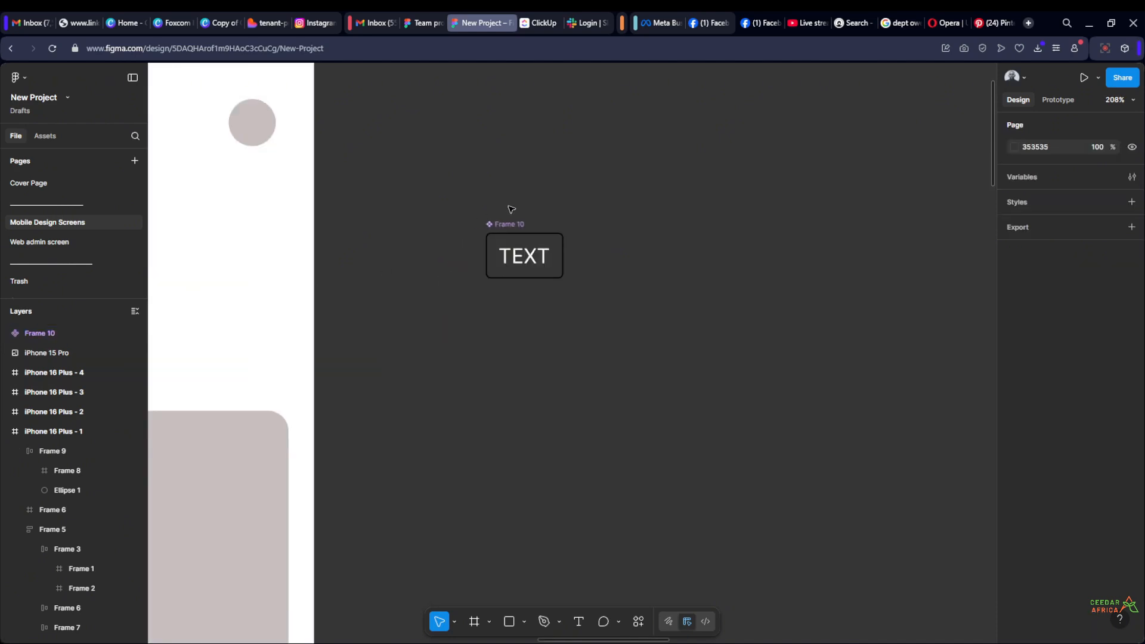
left_click(510, 224)
left_click_drag(514, 225, 514, 439)
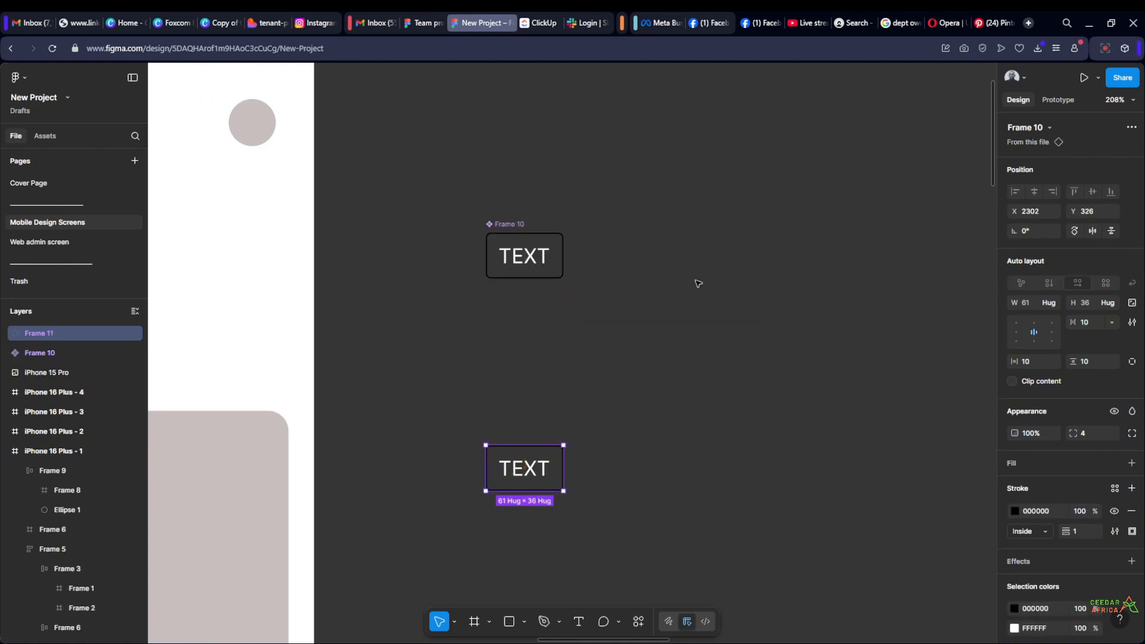
left_click(696, 284)
Compare the properties of the main TEXT component with those of its instance below
left_click(501, 222)
left_click(631, 441)
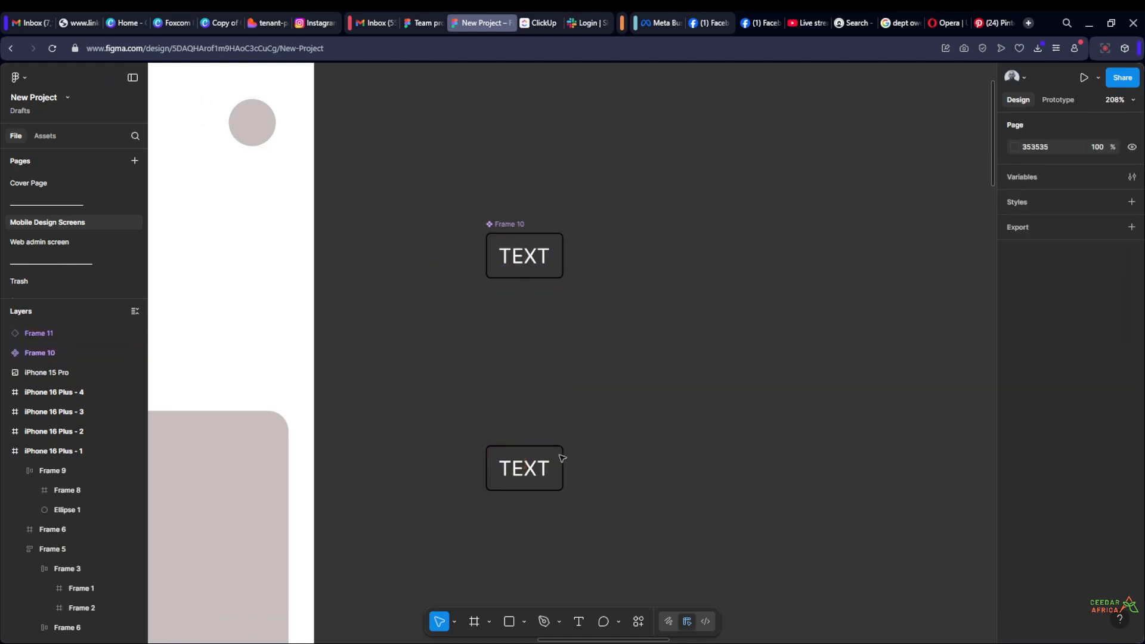
left_click(553, 459)
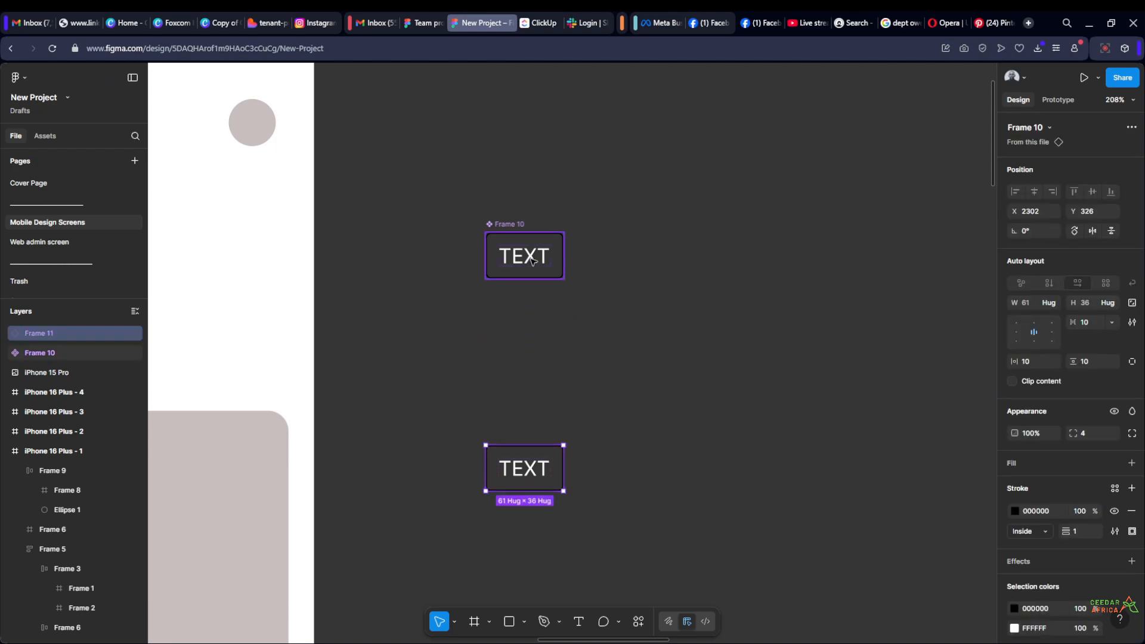
left_click(603, 432)
left_click_drag(642, 386, 598, 378)
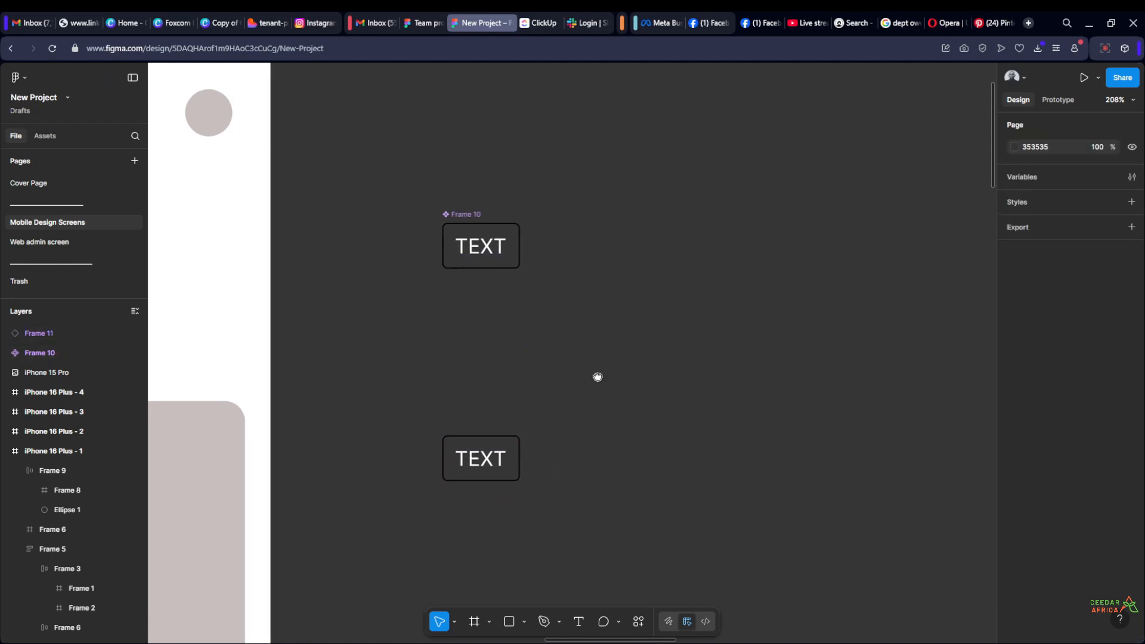
left_click(506, 228)
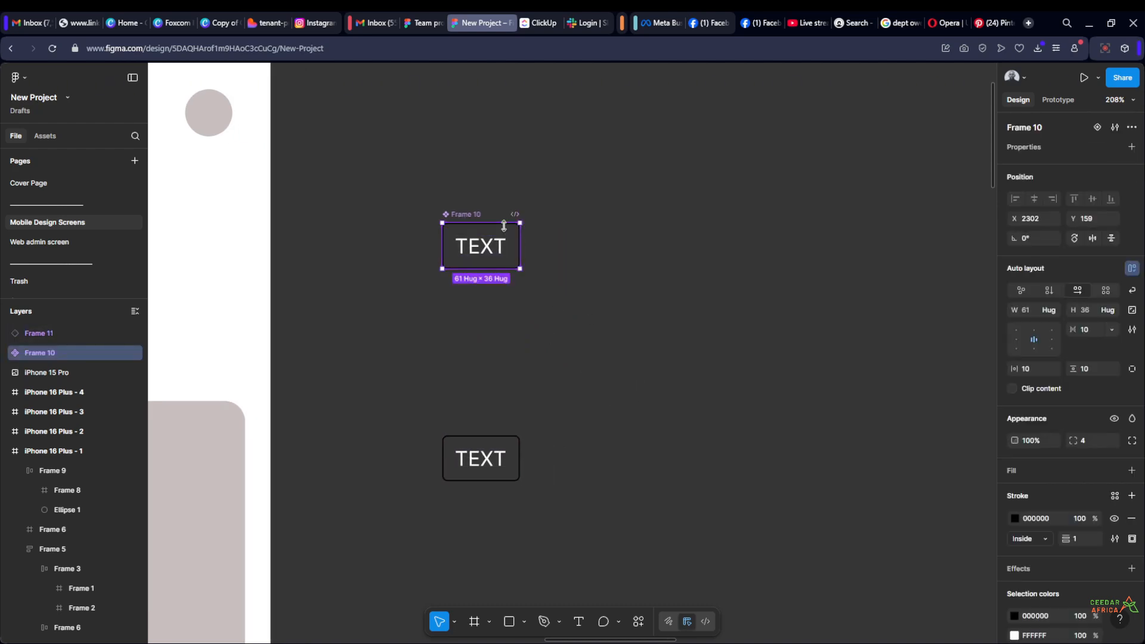
left_click(522, 179)
Move the TEXT instance beside the main component, level with it at about X 2450, Y 159
scroll(476, 239, "up", 4)
scroll(441, 197, "down", 5)
scroll(429, 358, "right", 2)
scroll(430, 358, "up", 1)
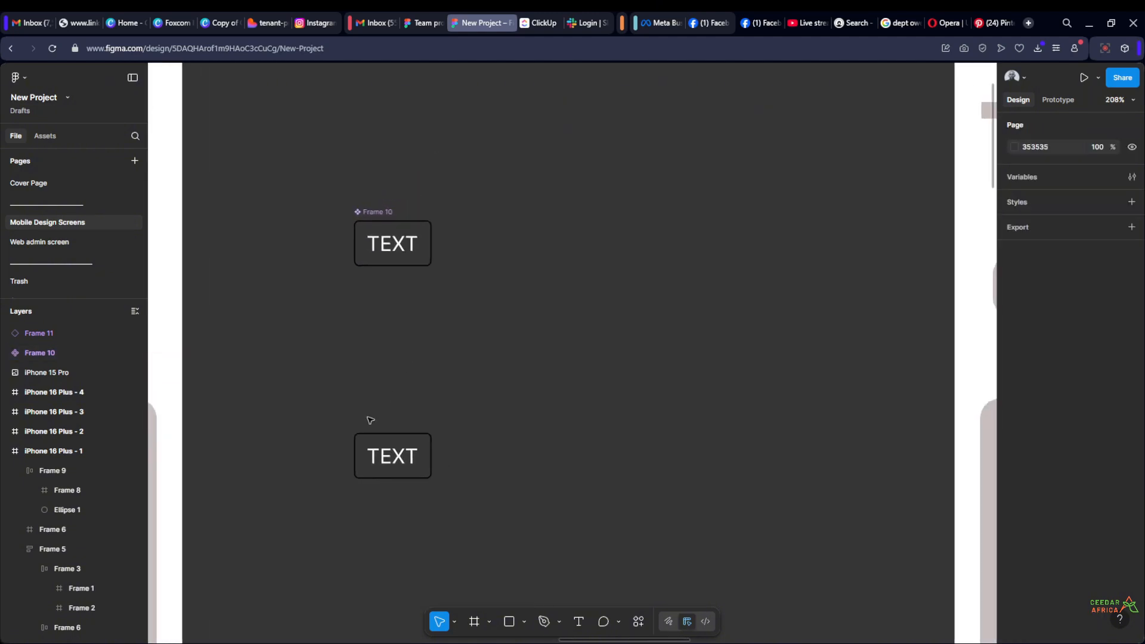
left_click_drag(361, 457, 557, 225)
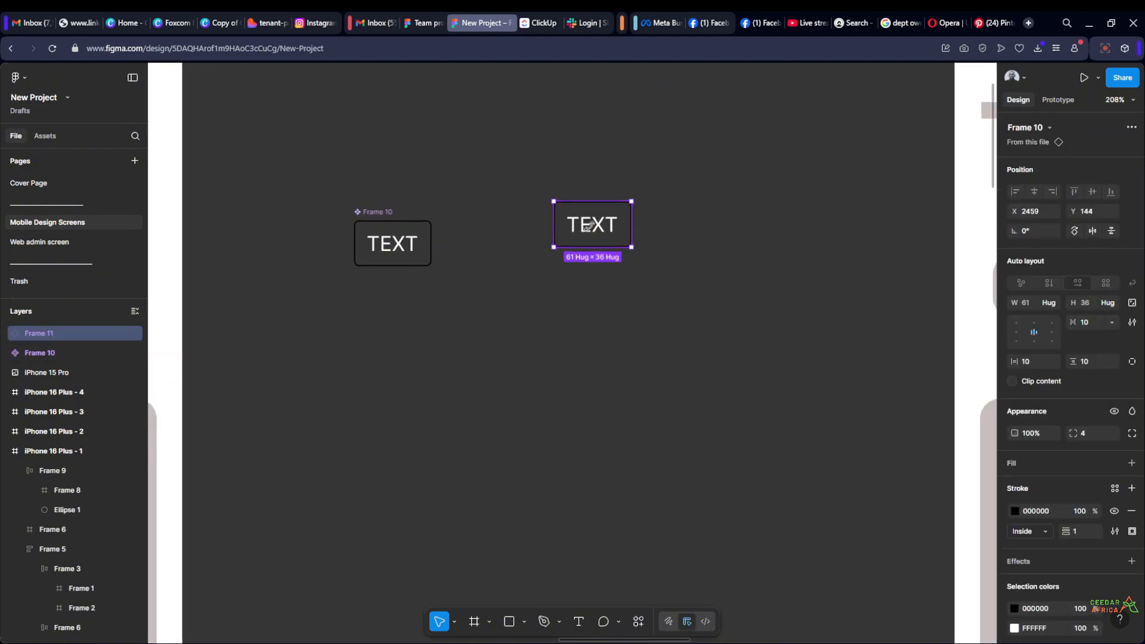
left_click(480, 172)
scroll(486, 251, "up", 2)
scroll(554, 298, "up", 1)
left_click(600, 355)
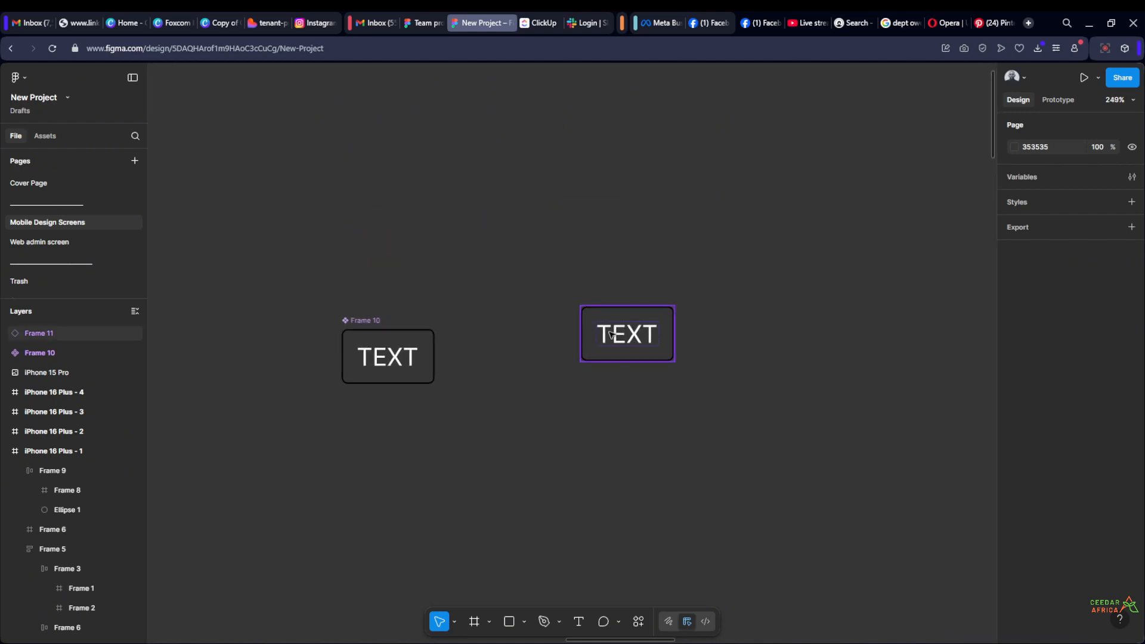
left_click_drag(601, 356, 588, 380)
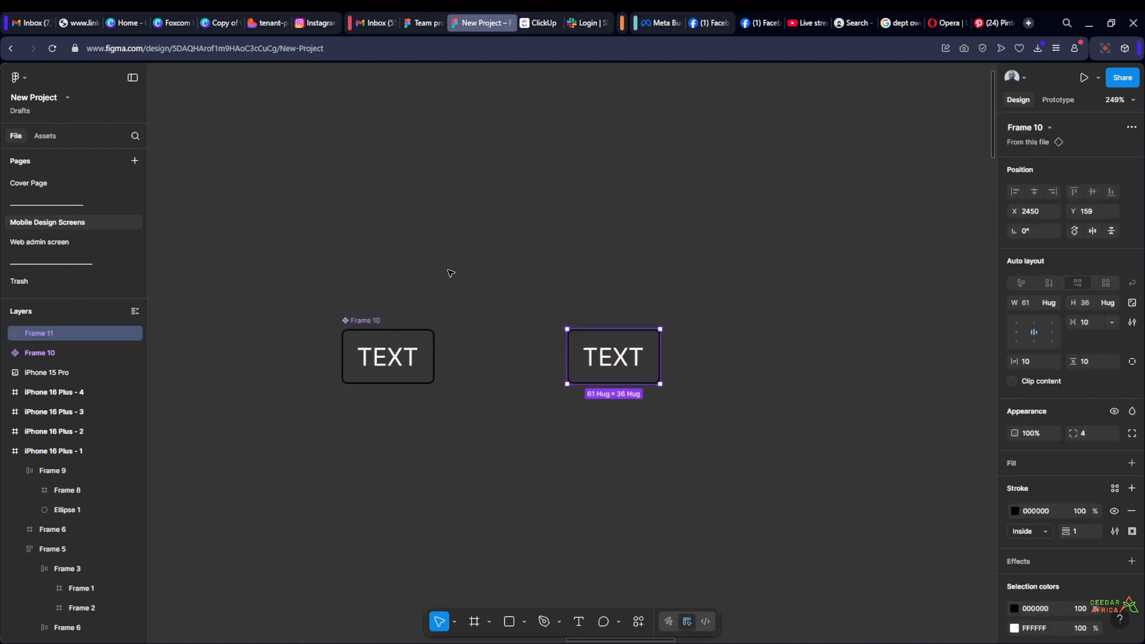
Set the text colour of the main TEXT component to red F60909
left_click(447, 271)
scroll(444, 382, "down", 3)
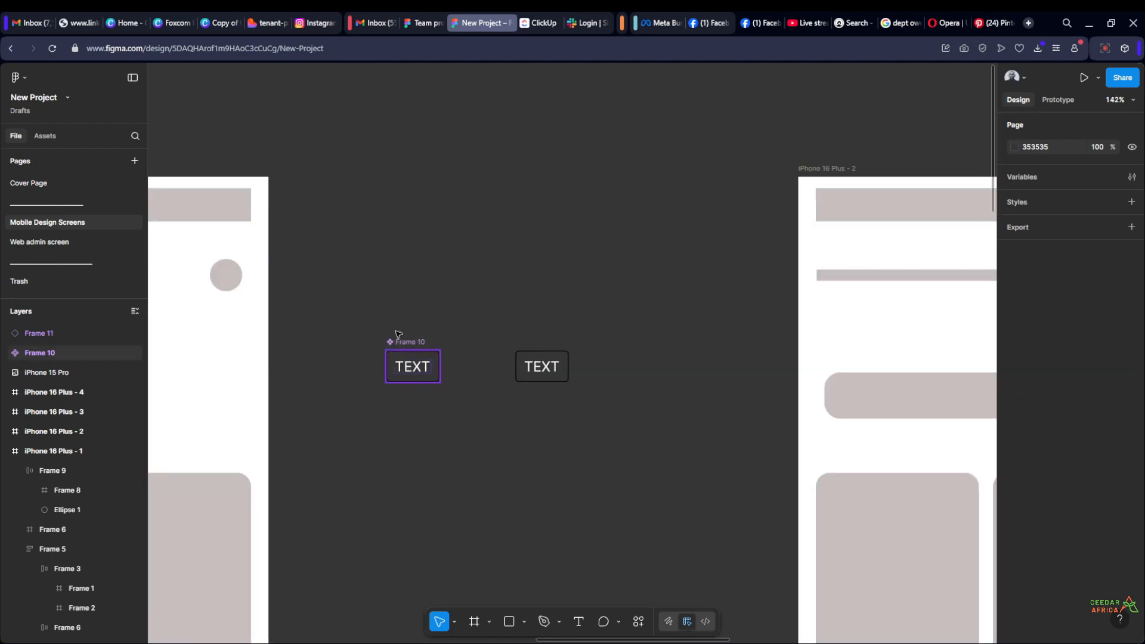
scroll(537, 301, "up", 3)
scroll(355, 370, "up", 1)
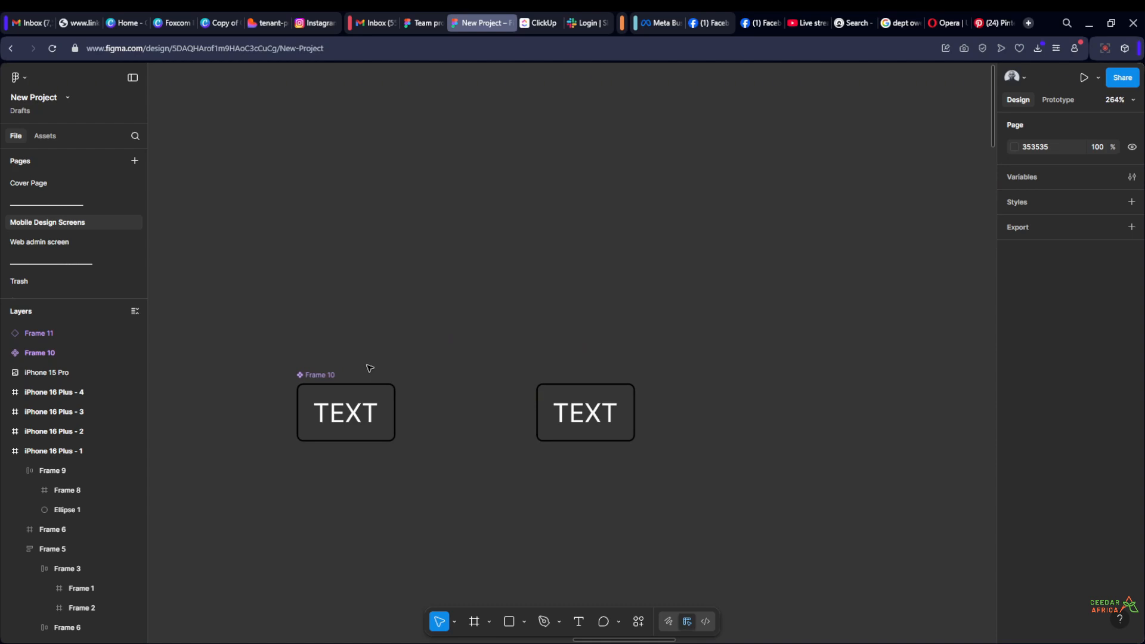
left_click(321, 397)
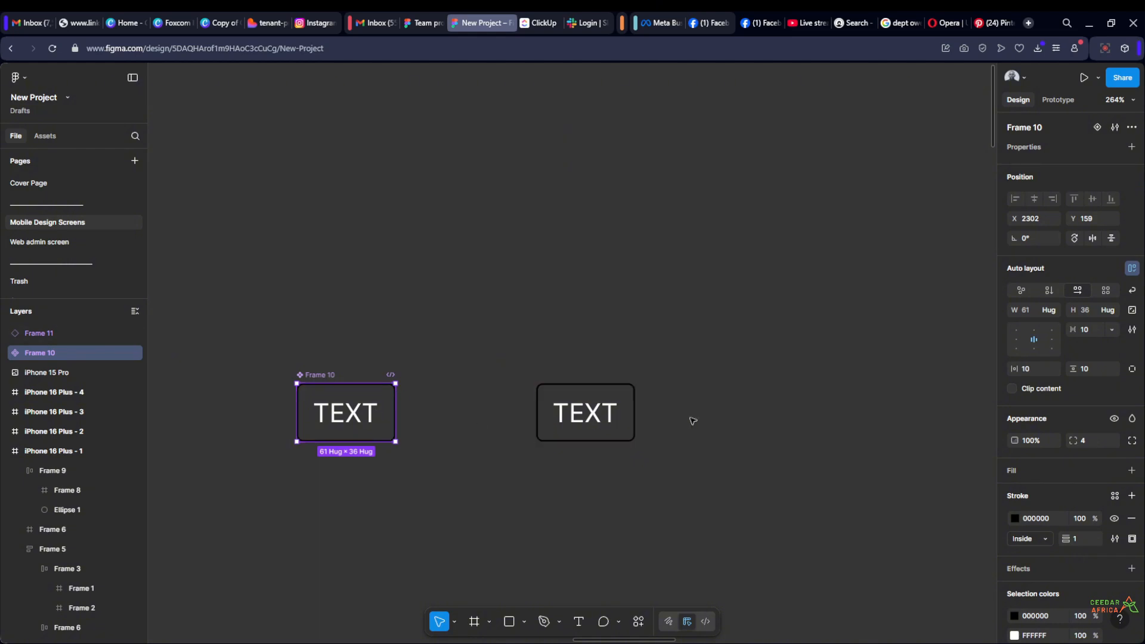
scroll(1052, 512, "down", 2)
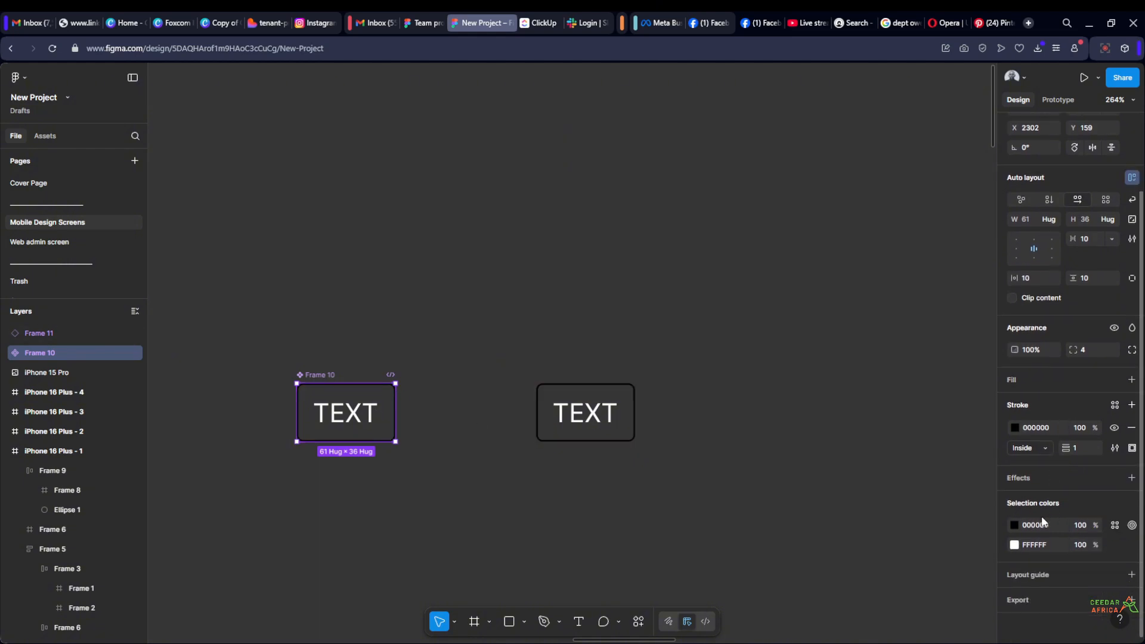
left_click(1014, 545)
left_click(922, 433)
left_click_drag(960, 424, 984, 394)
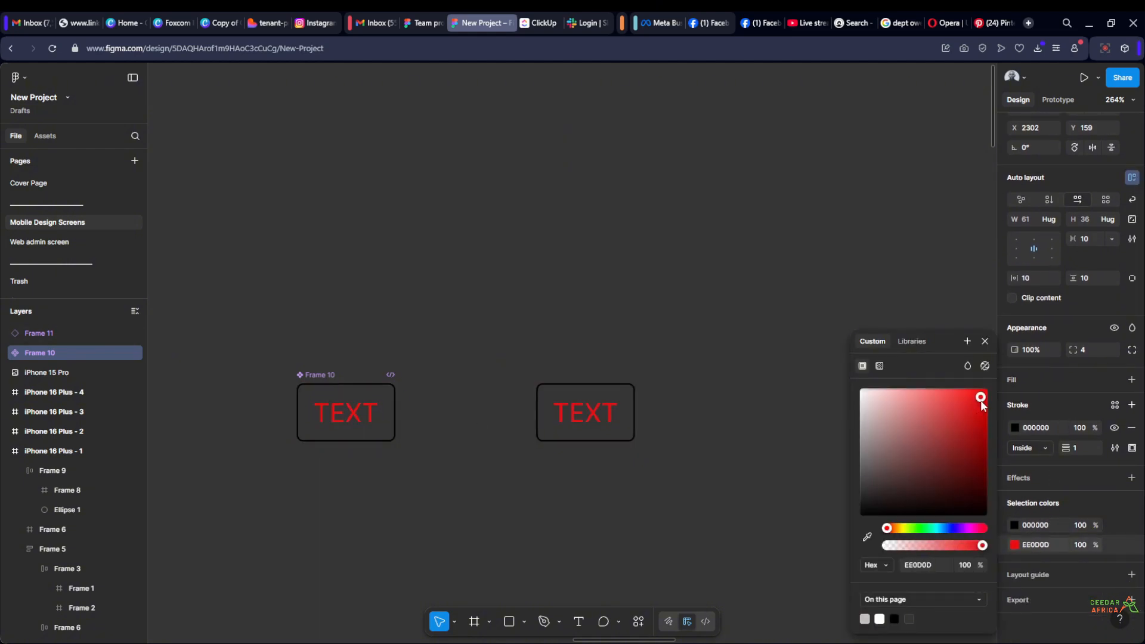
left_click(832, 324)
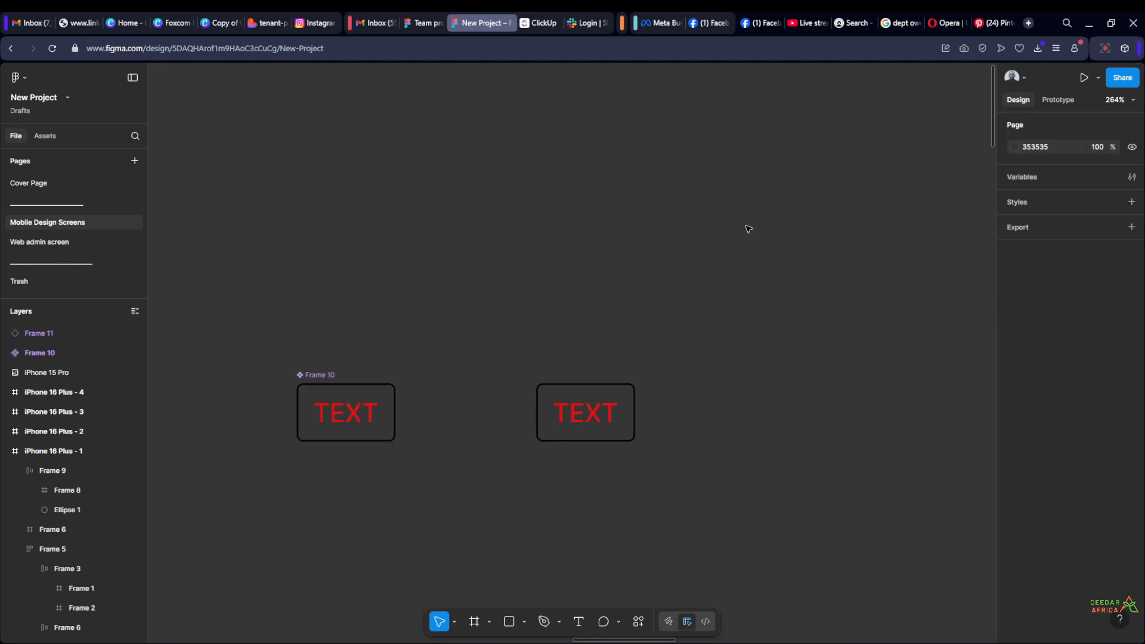
Compare the text colour of the main TEXT component with that of the instance beside it
scroll(749, 229, "down", 10)
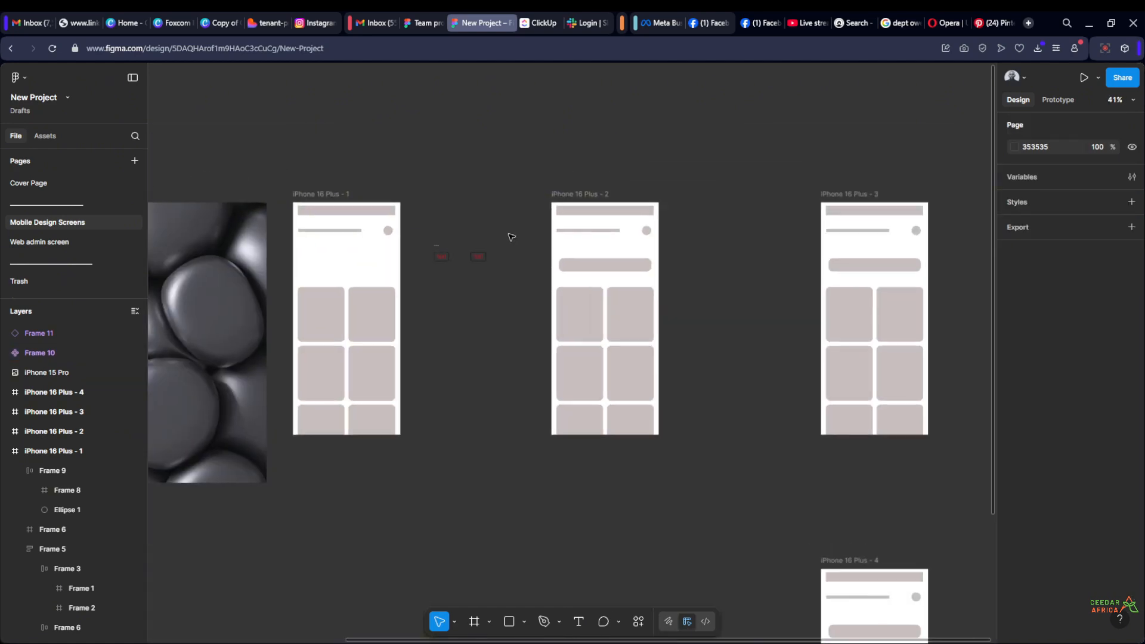
scroll(511, 237, "up", 5)
scroll(532, 284, "up", 5)
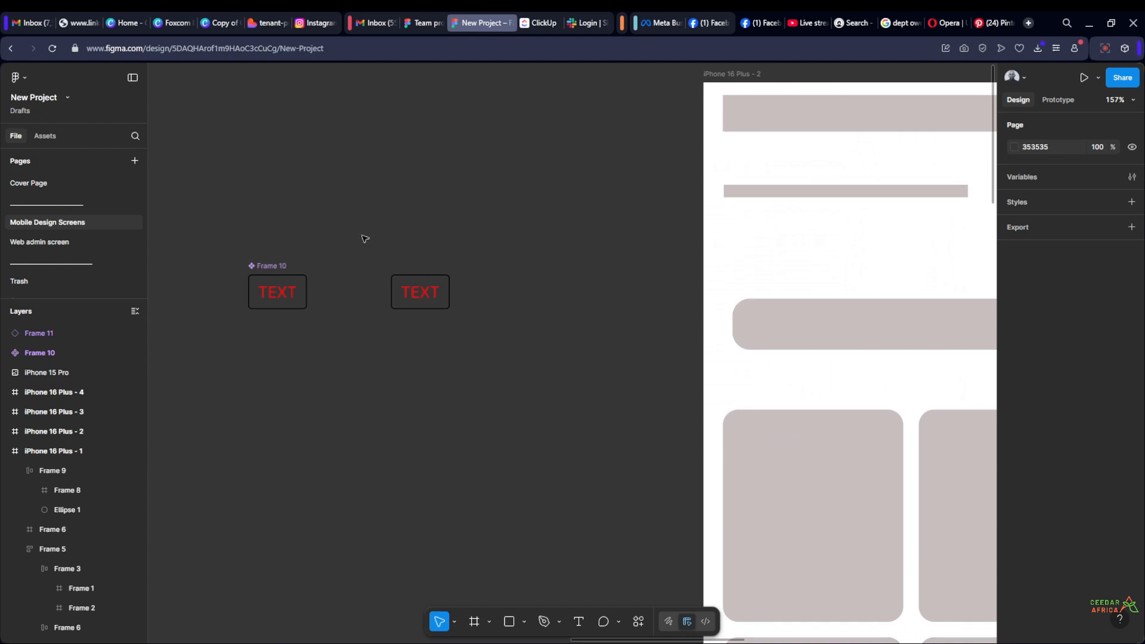
left_click_drag(356, 230, 486, 283)
scroll(398, 273, "down", 2)
scroll(382, 291, "up", 4)
scroll(406, 269, "up", 4)
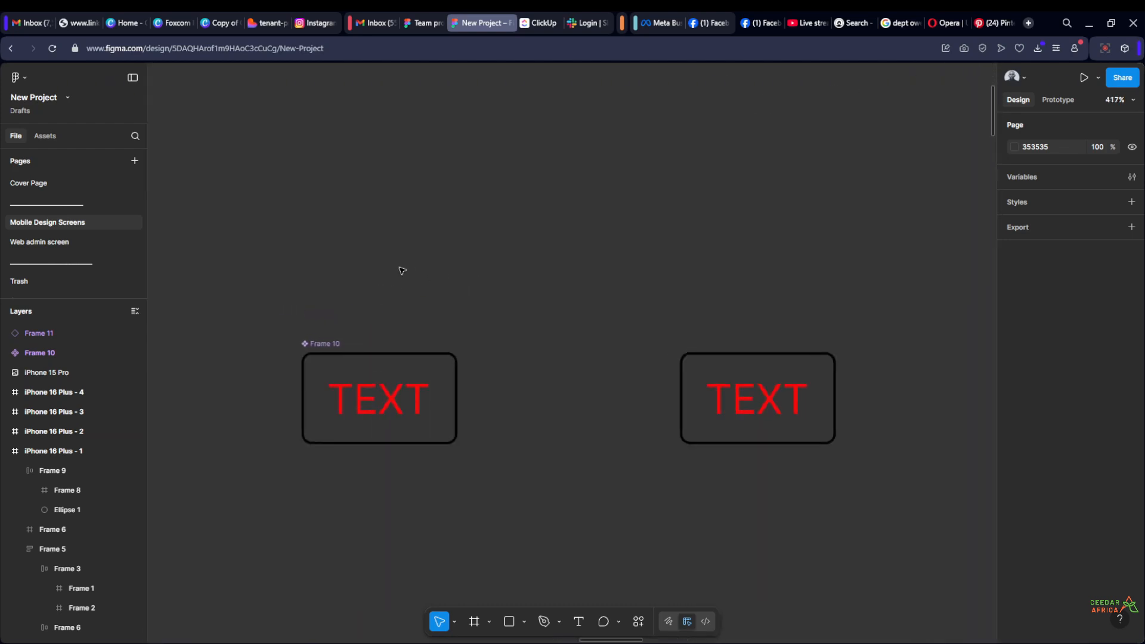
scroll(426, 251, "down", 4)
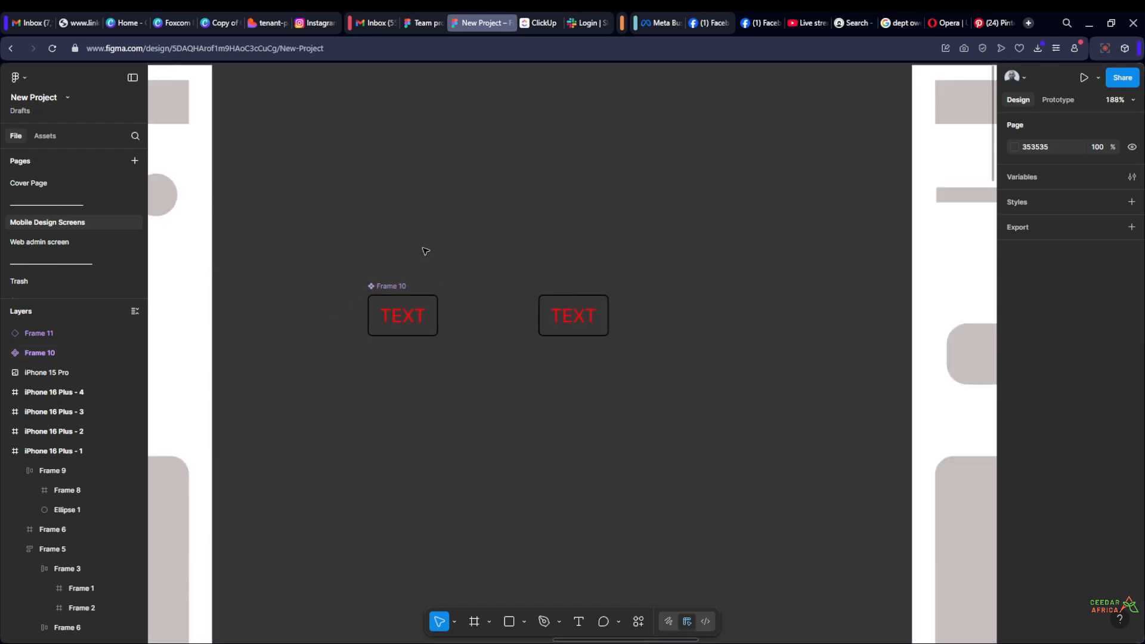
scroll(483, 248, "up", 2)
scroll(474, 238, "up", 2)
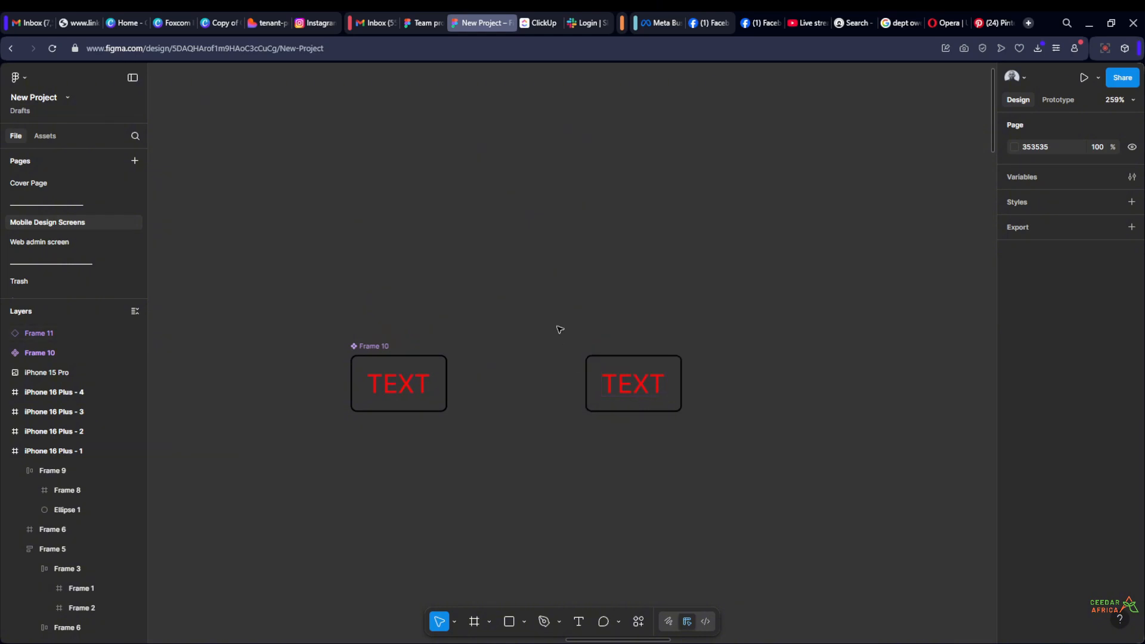
Set the text colour of the main TEXT component to white FFFFFF
scroll(453, 344, "up", 1)
left_click(361, 349)
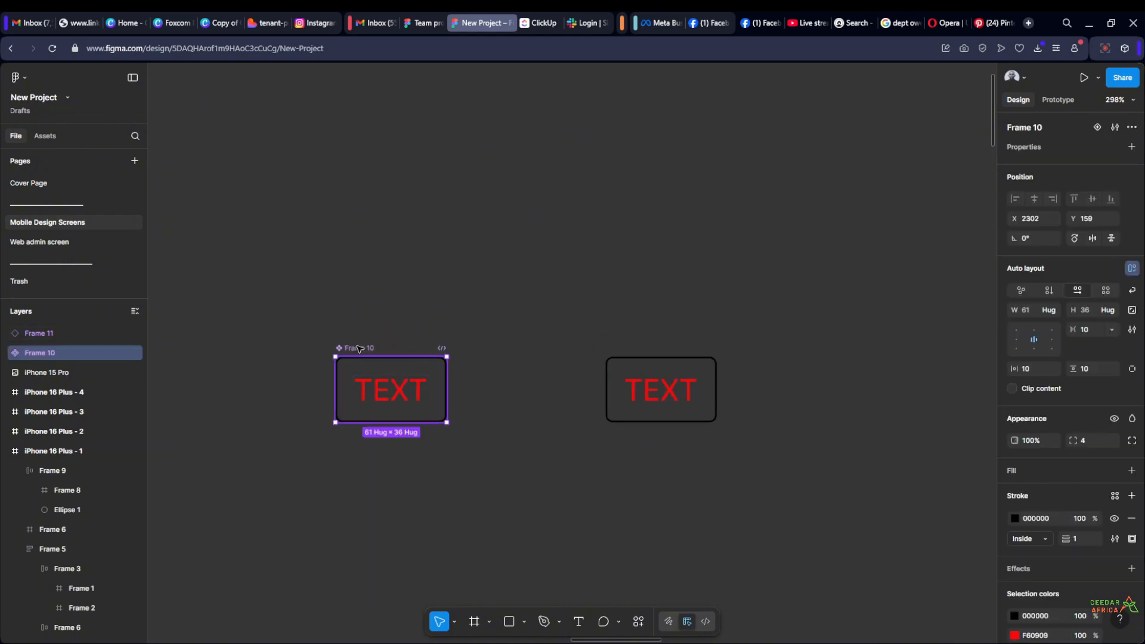
scroll(1078, 524, "down", 3)
left_click(1014, 547)
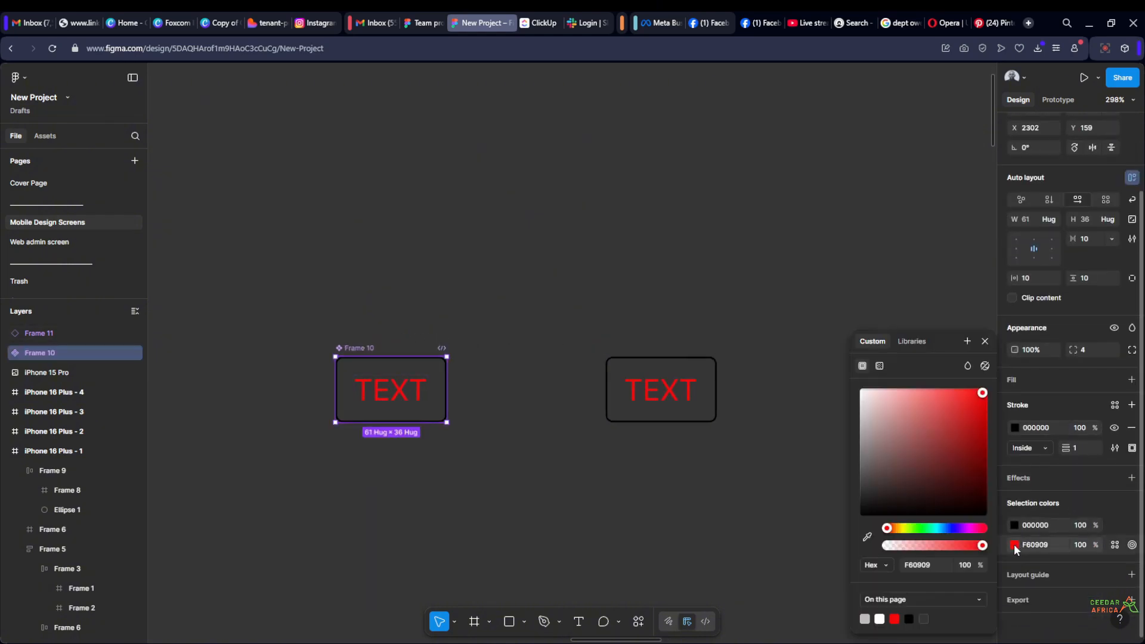
left_click_drag(930, 470, 800, 380)
left_click(574, 222)
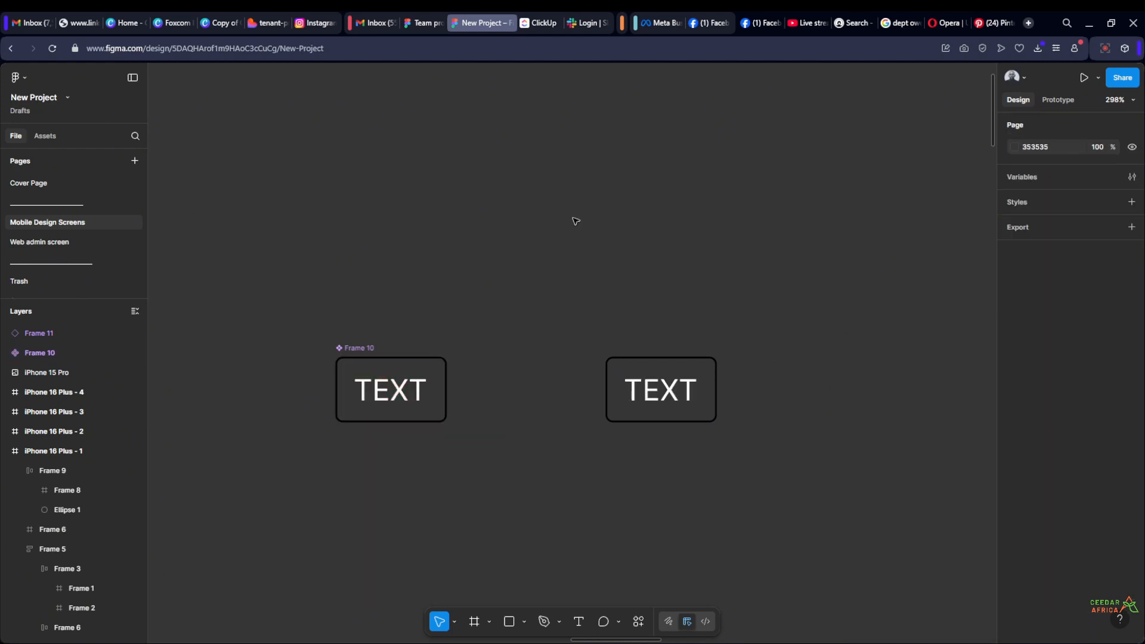
Set the stroke colour of the main TEXT component to white
left_click(411, 355)
left_click(1014, 518)
left_click(886, 432)
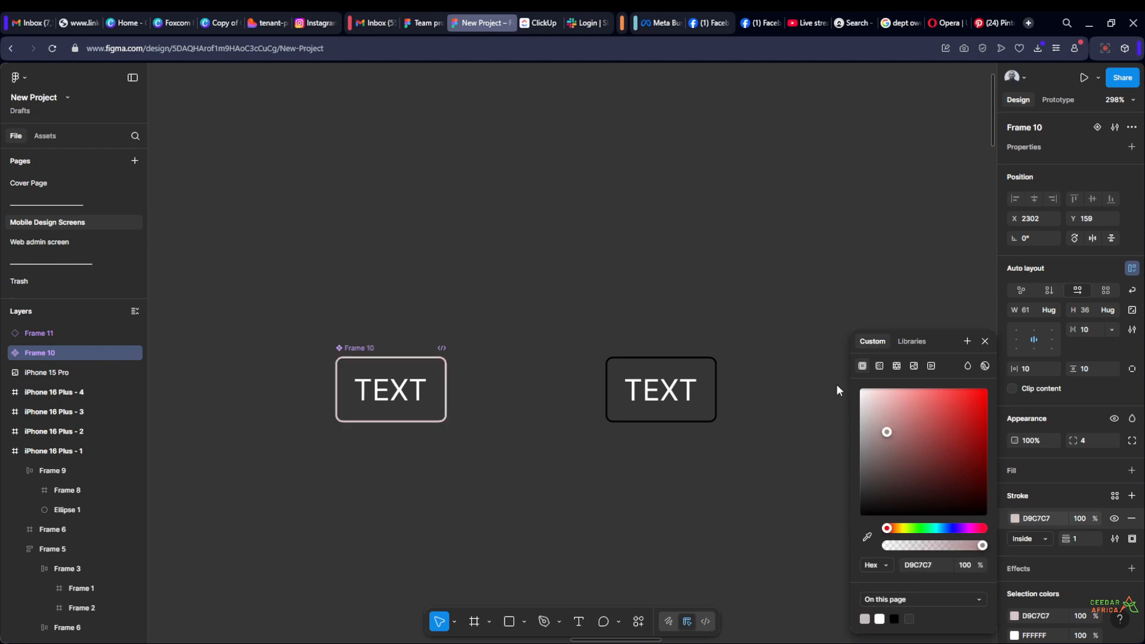
left_click(717, 212)
Select the whole iPhone 16 Plus - 2 frame on the canvas
scroll(719, 210, "down", 5)
scroll(721, 209, "up", 3)
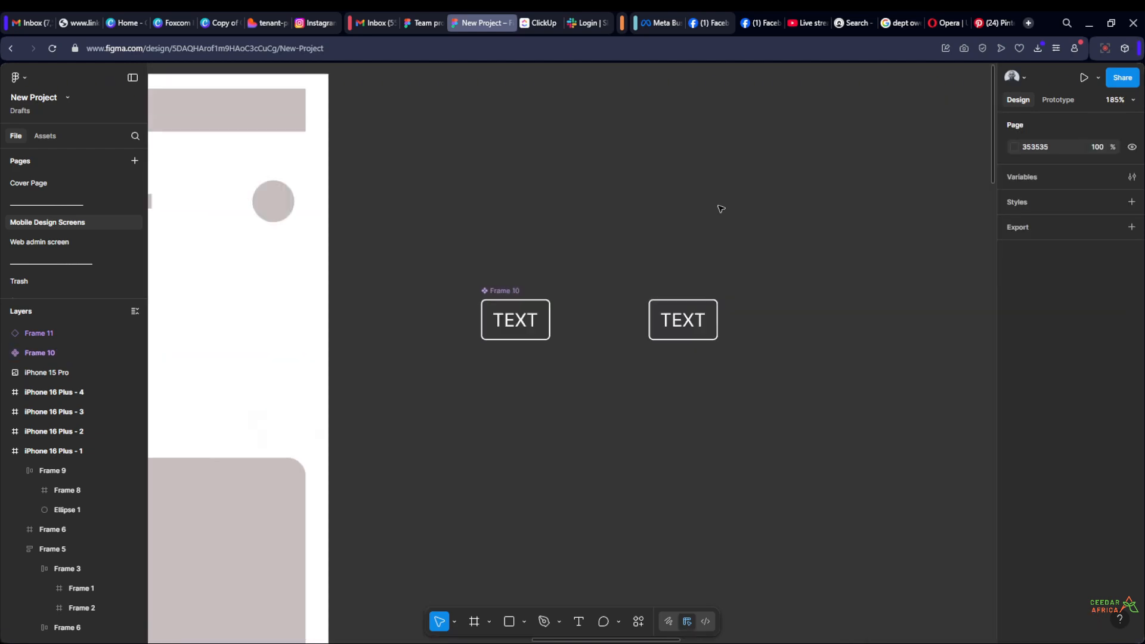
scroll(725, 230, "up", 1)
scroll(662, 251, "down", 5)
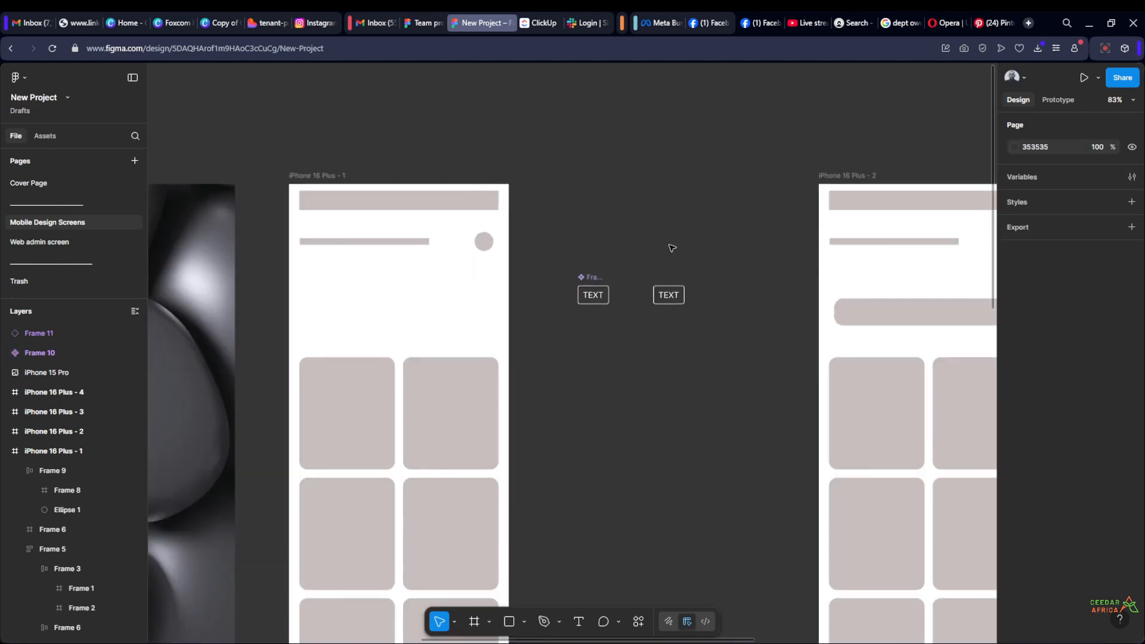
scroll(672, 248, "right", 5)
left_click(672, 248)
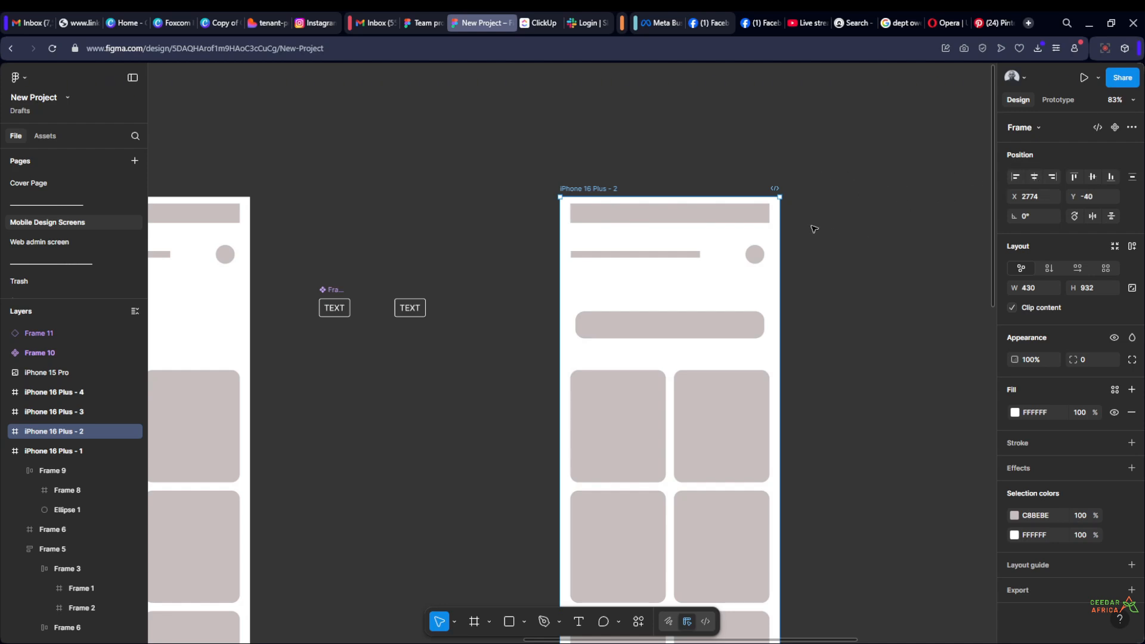
Delete the grid of cards from the iPhone 16 Plus - 2 frame
scroll(814, 229, "down", 3)
scroll(543, 245, "up", 2)
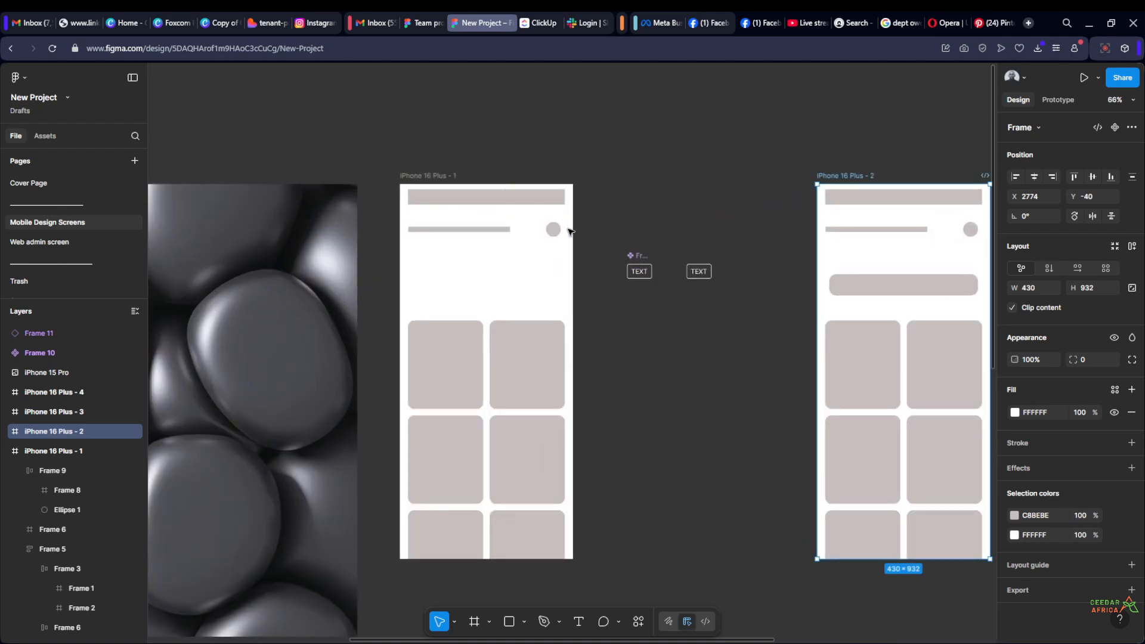
scroll(634, 235, "down", 5)
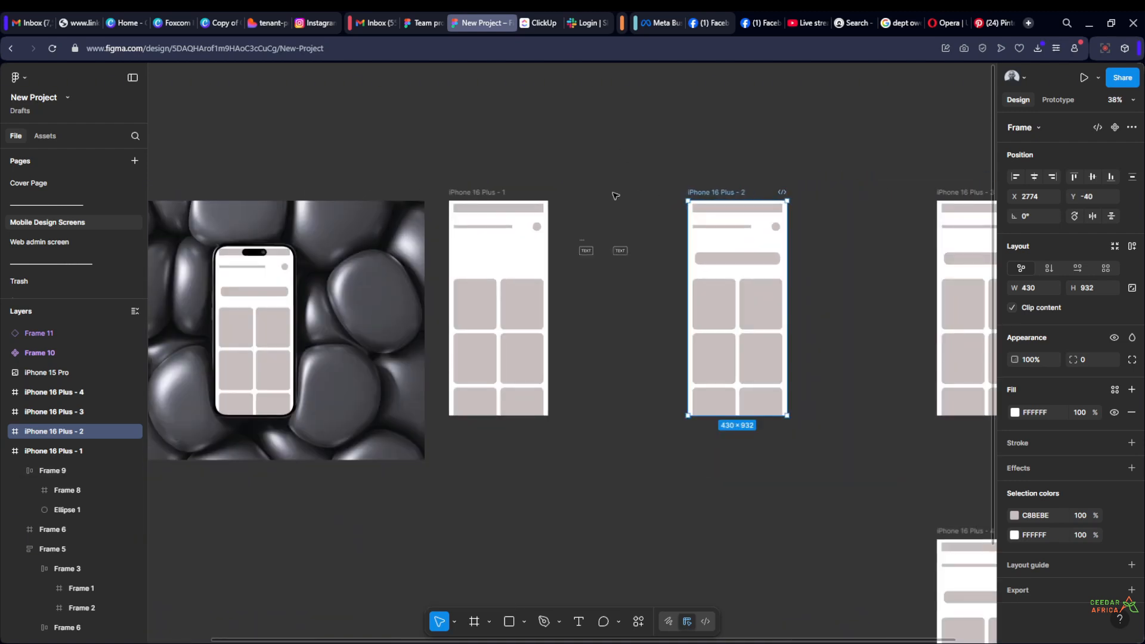
left_click(615, 196)
scroll(652, 194, "up", 3)
scroll(608, 280, "left", 1)
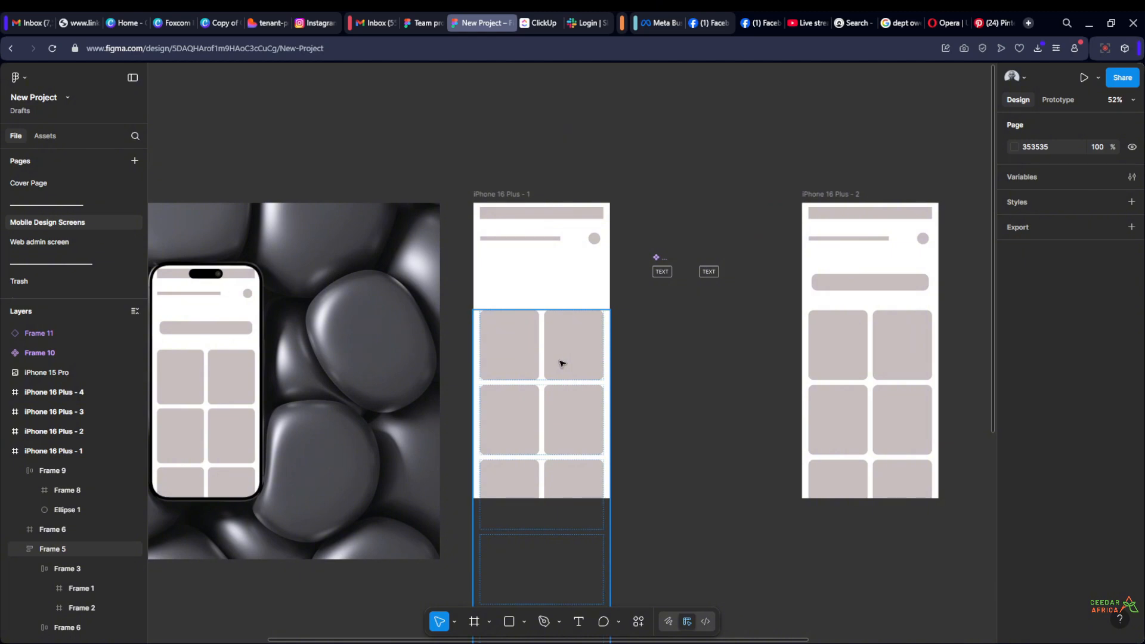
left_click(561, 363)
scroll(644, 340, "right", 5)
left_click(707, 354)
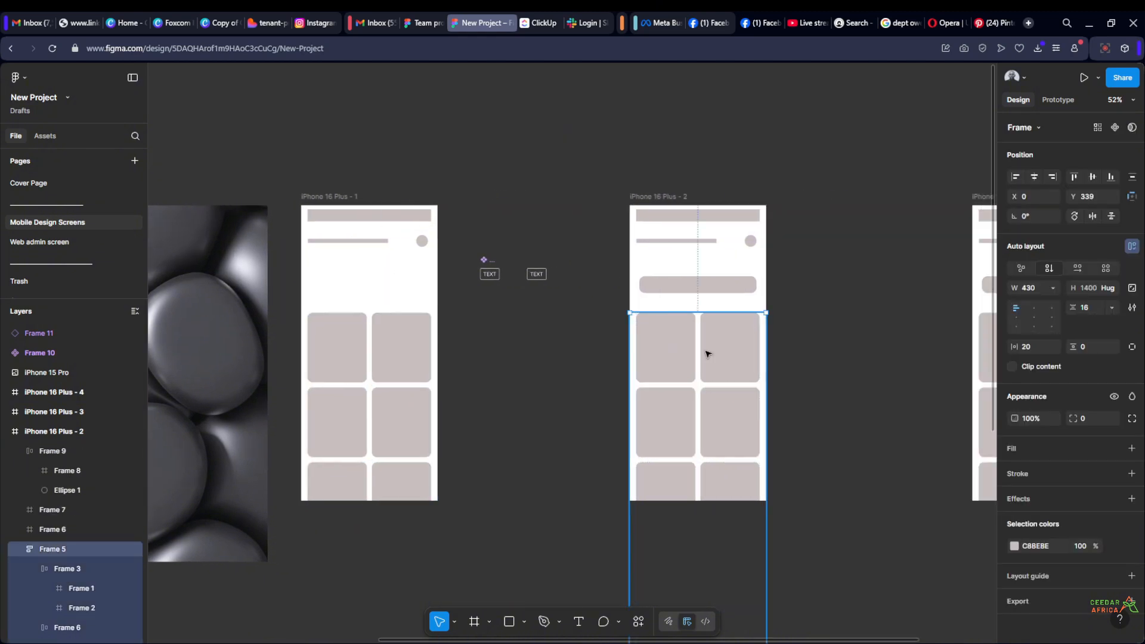
key("Delete")
Delete the title row with its circle and the rounded bar from the iPhone 16 Plus - 2 frame
scroll(818, 294, "right", 4)
left_click(592, 260)
key("Delete")
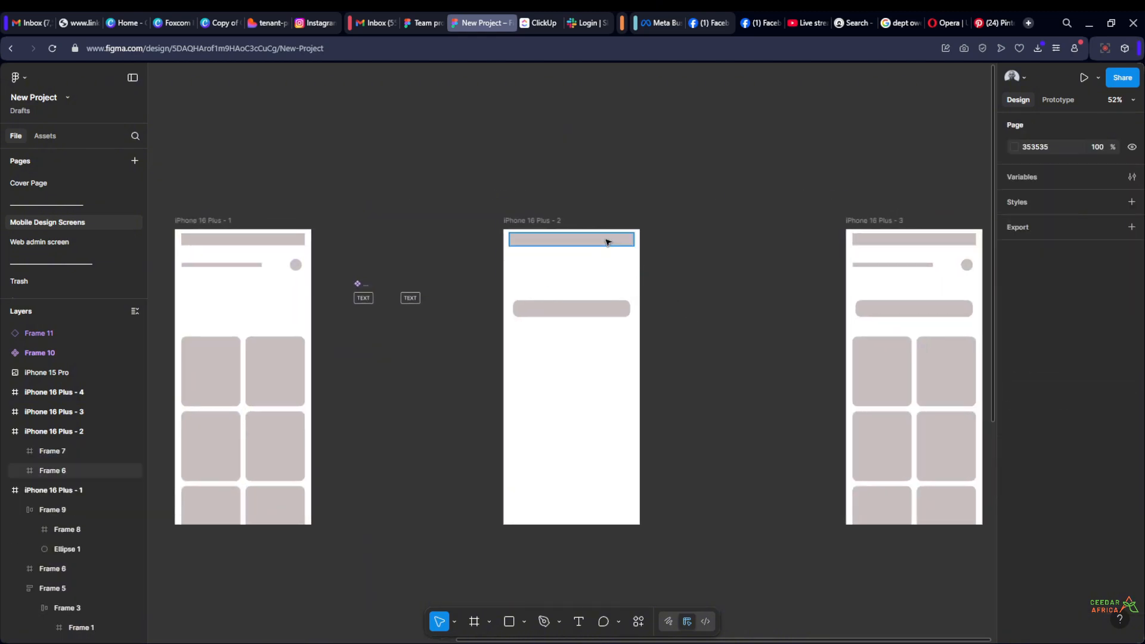
left_click(608, 304)
key("Delete")
Align the remaining grey bar to the bottom edge of the iPhone 16 Plus - 2 frame
left_click(612, 239)
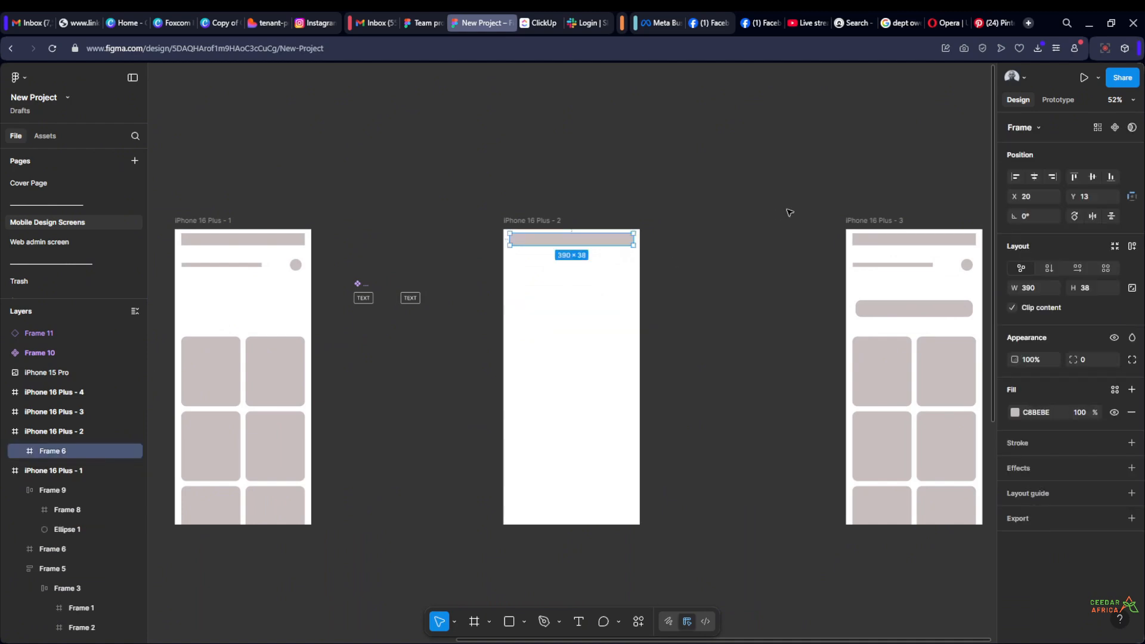
left_click(775, 213)
scroll(635, 207, "up", 1)
left_click(571, 243)
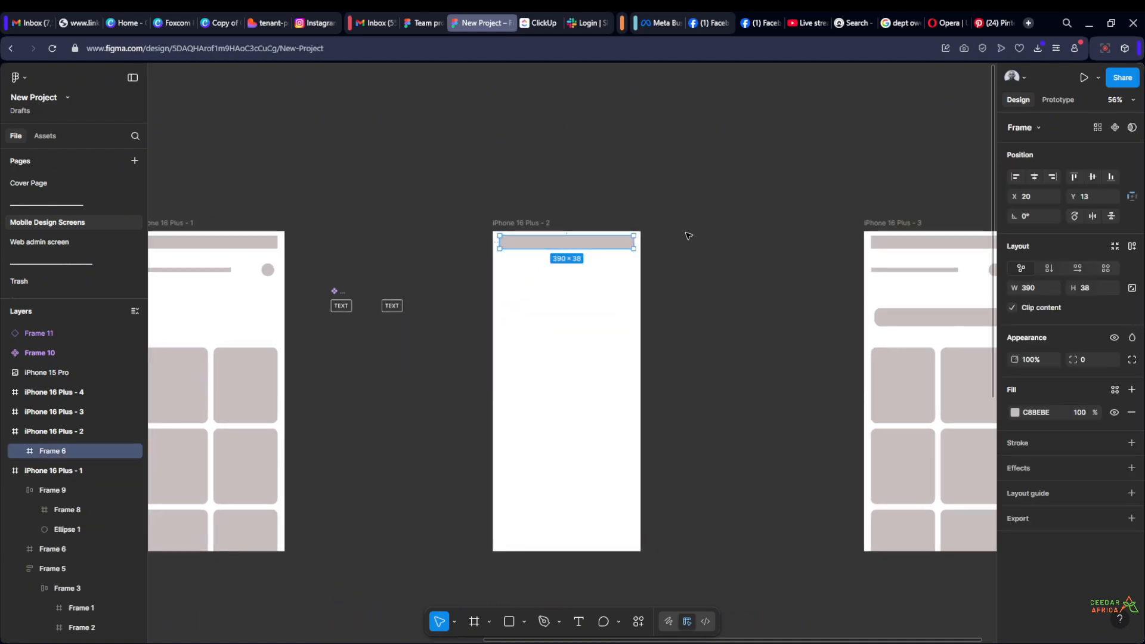
left_click_drag(710, 231, 670, 217)
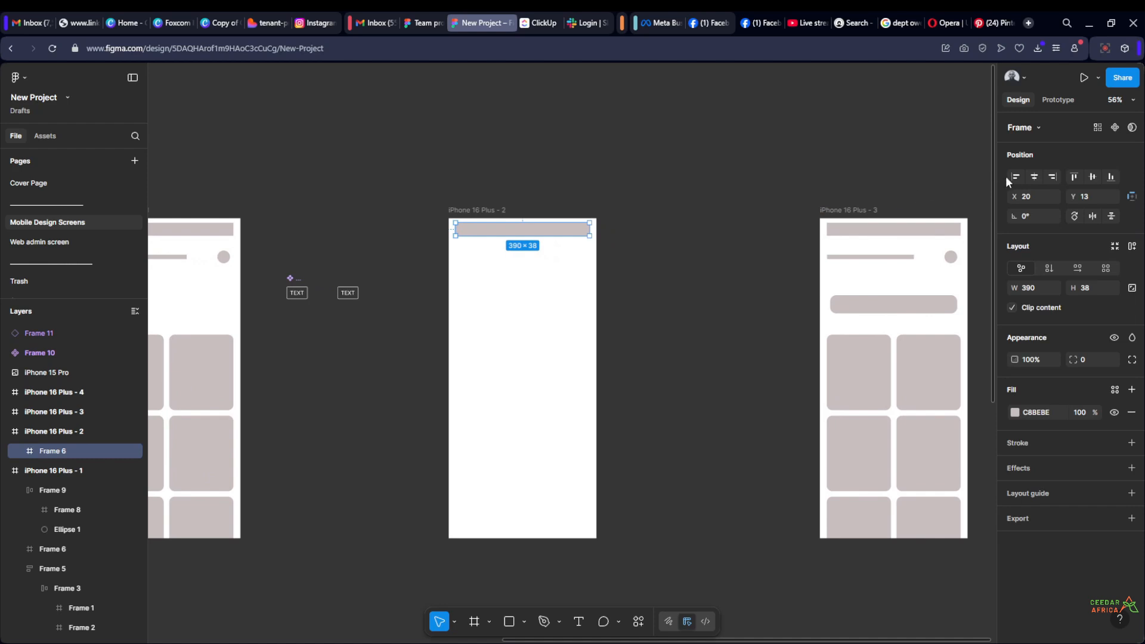
left_click(1110, 176)
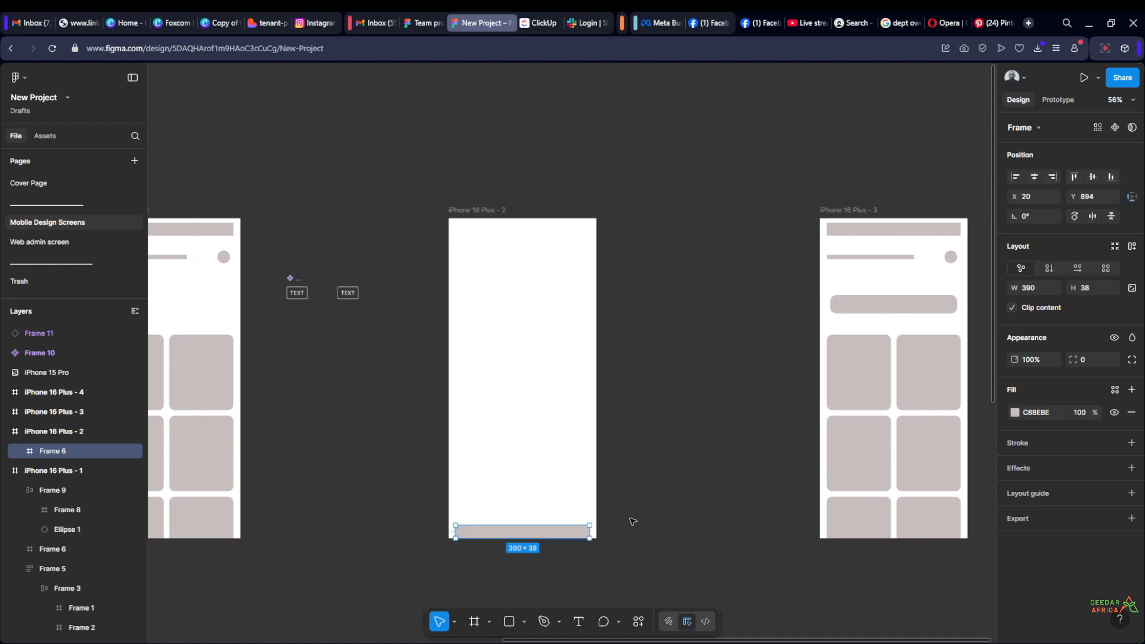
Centre the grey bar vertically in its frame and try its right and left alignments
scroll(611, 536, "up", 5)
scroll(581, 542, "down", 5)
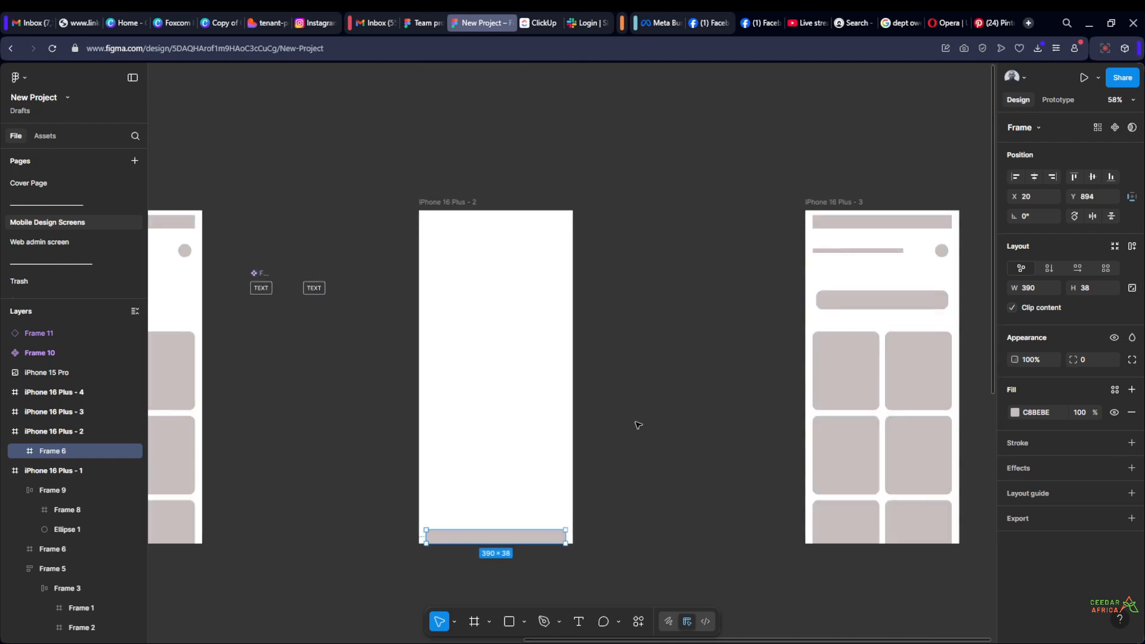
scroll(636, 424, "up", 1)
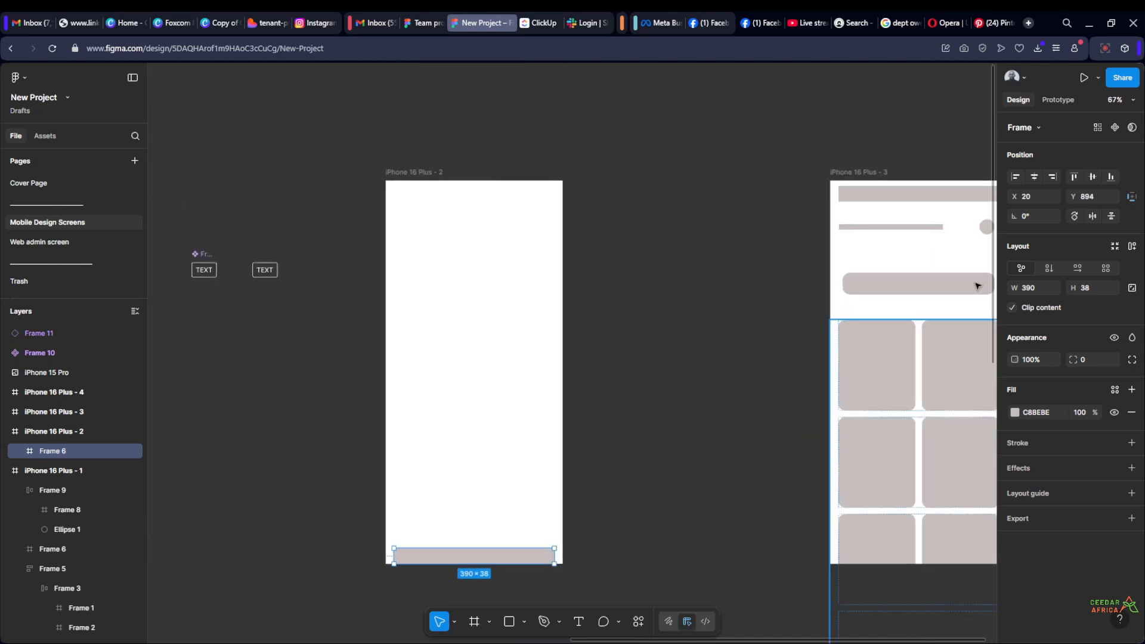
left_click(1093, 177)
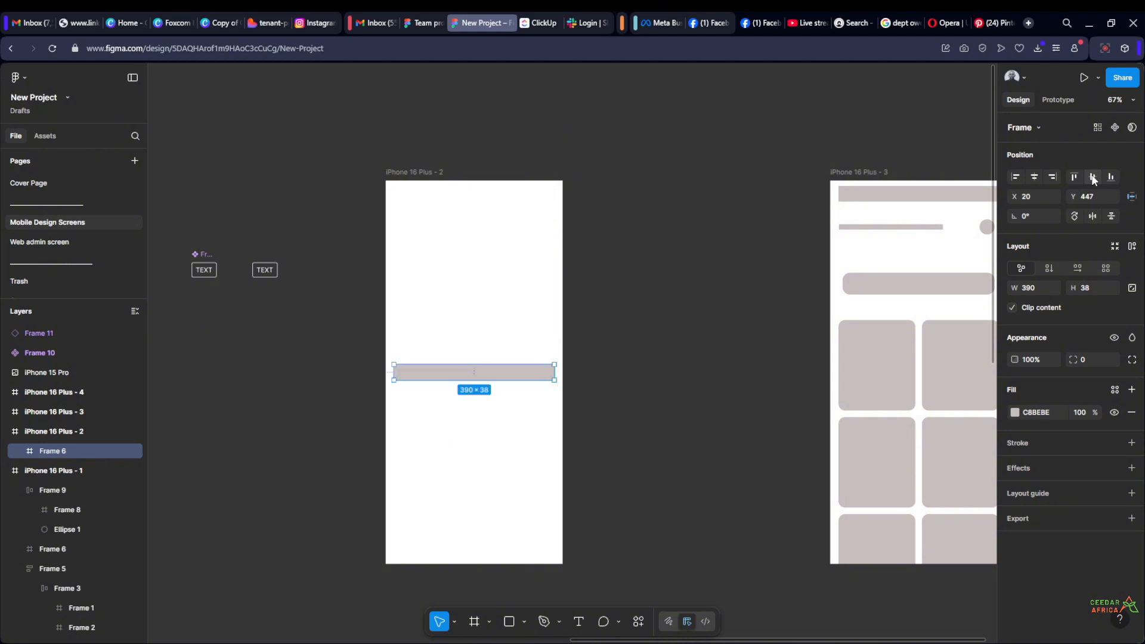
left_click(1053, 177)
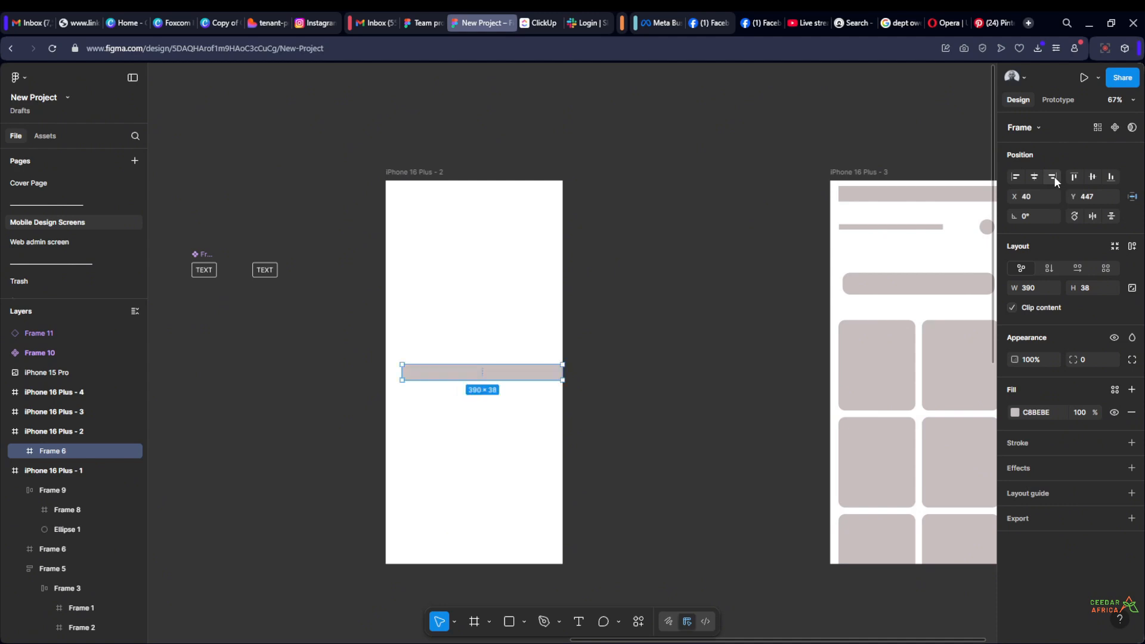
left_click(1014, 177)
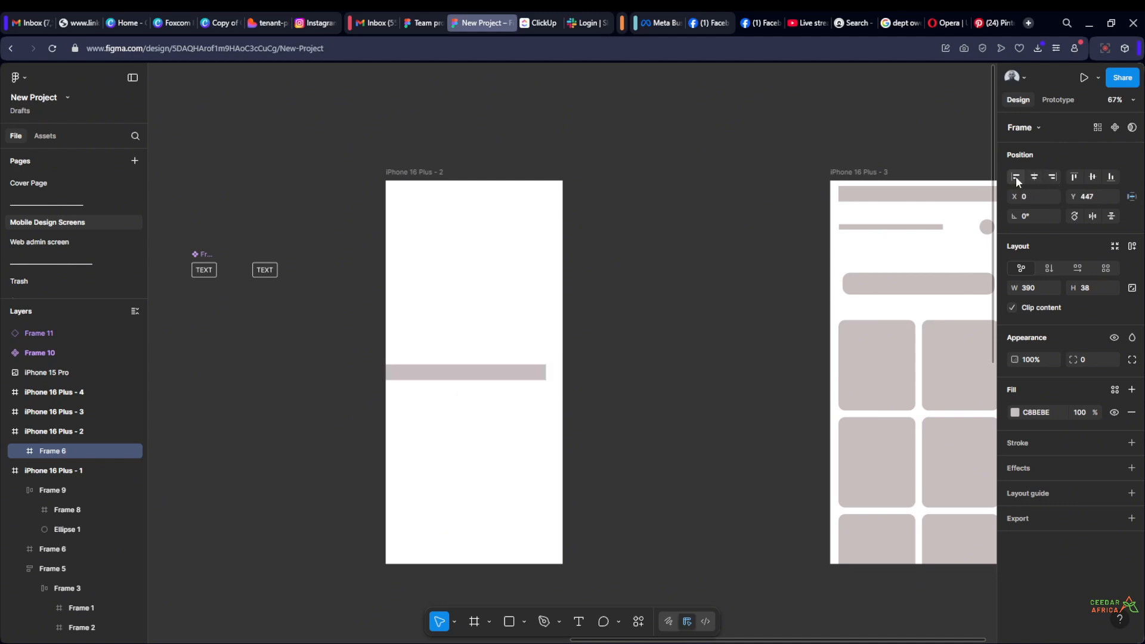
Try aligning the grey bar to the top right corner of its frame and to the bottom edge
left_click(1075, 177)
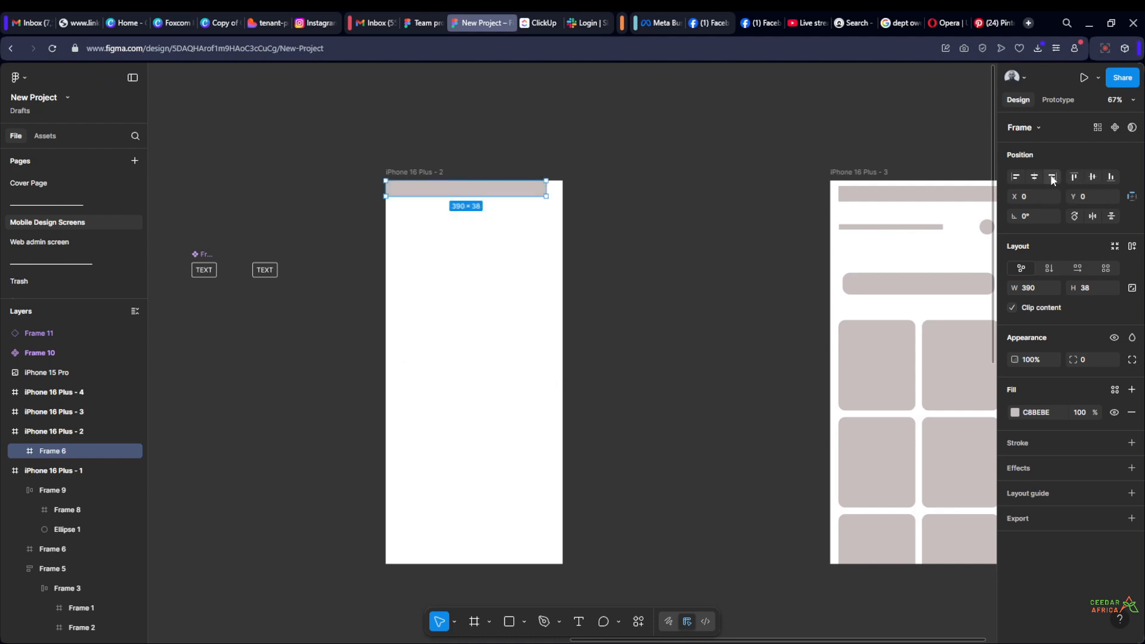
left_click(1052, 177)
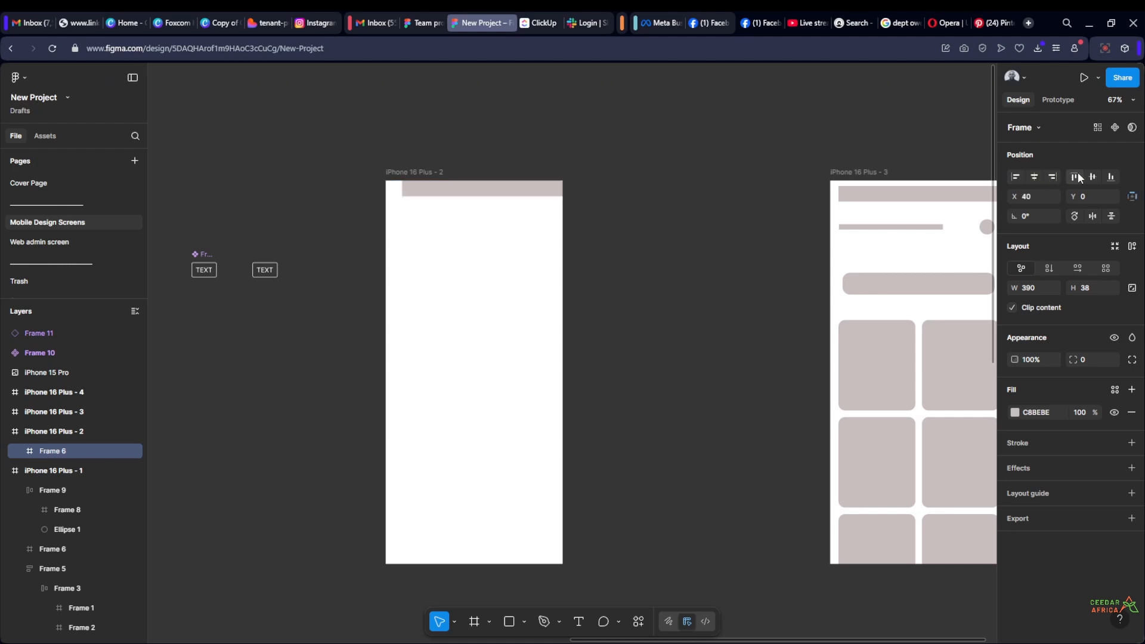
left_click(1110, 177)
Centre the grey bar both vertically and horizontally within the iPhone 16 Plus - 2 frame
left_click(1092, 177)
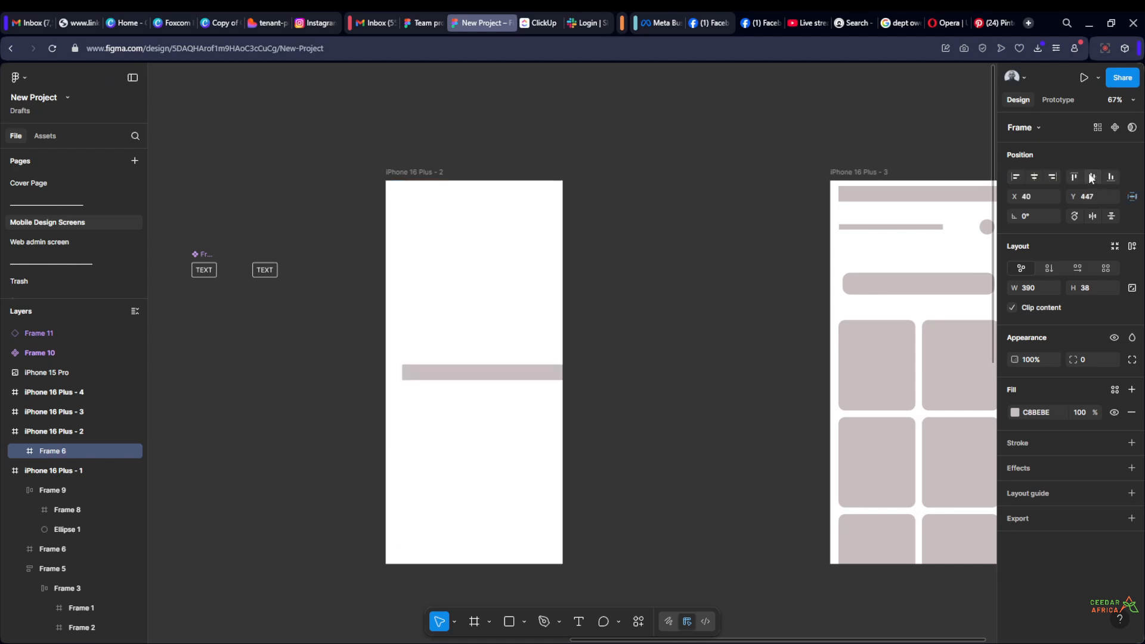
left_click(1033, 177)
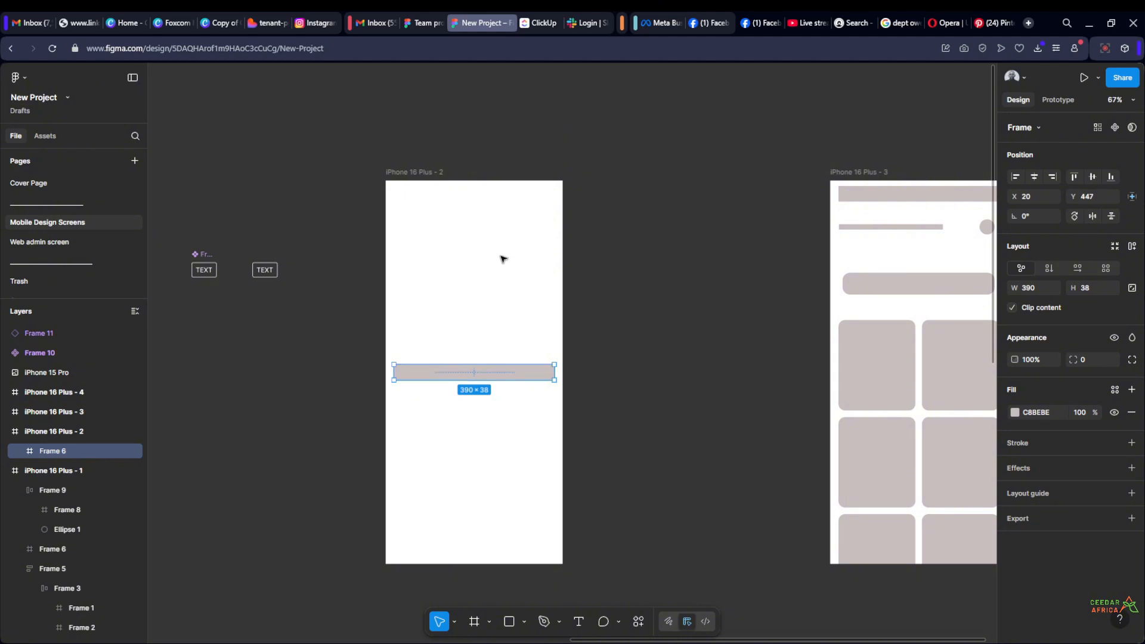
left_click(675, 281)
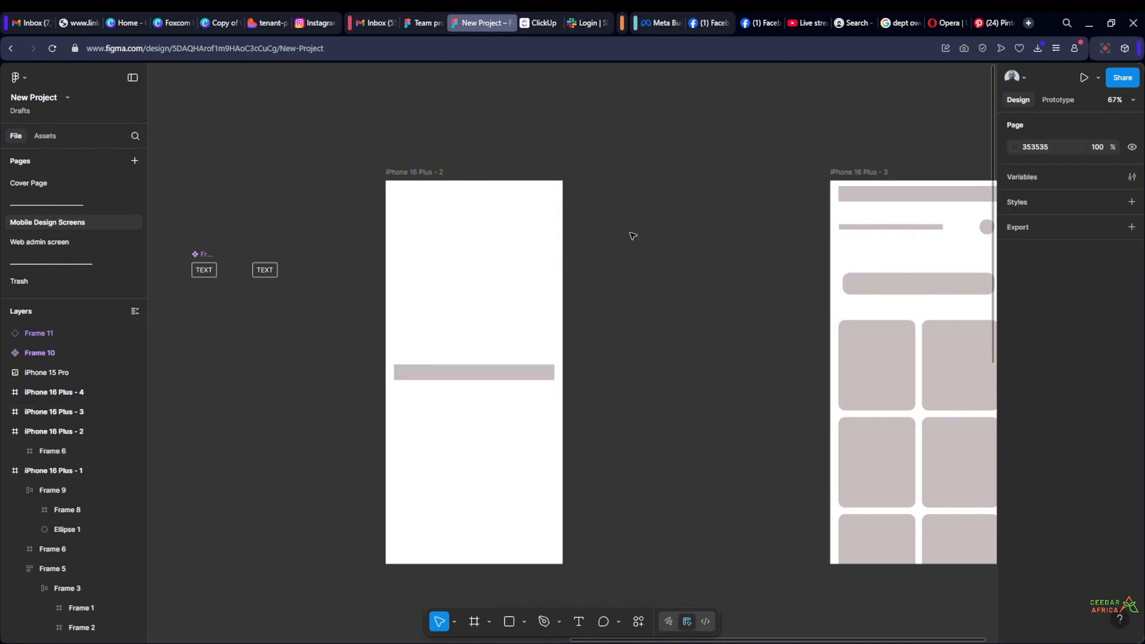
Set the width of the iPhone 16 Plus - 2 frame to 500
left_click(404, 181)
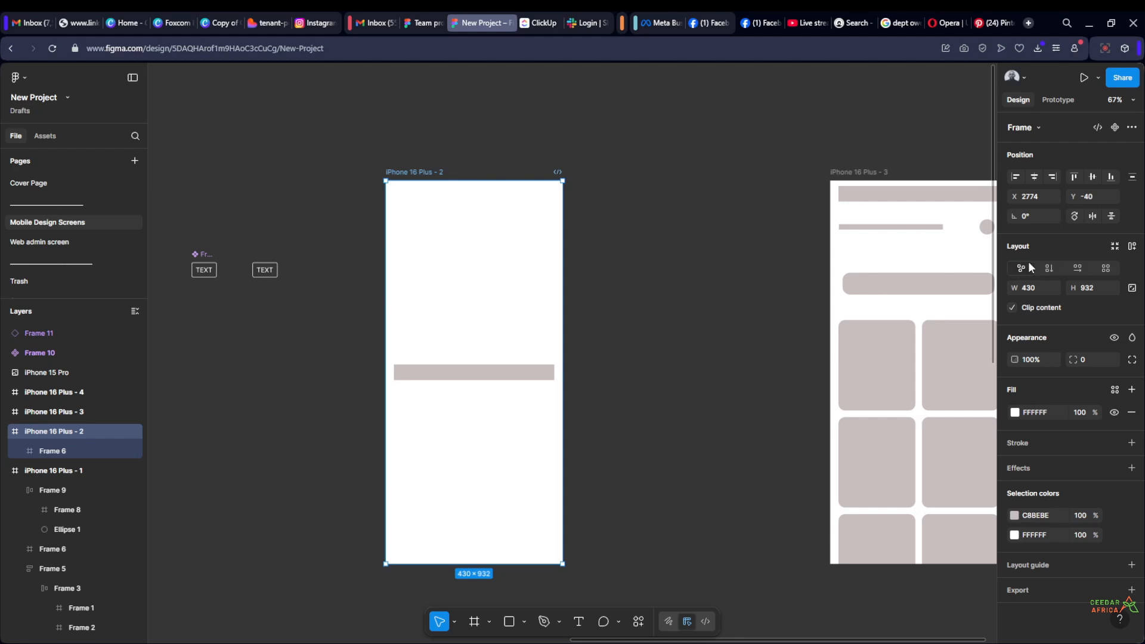
left_click(745, 245)
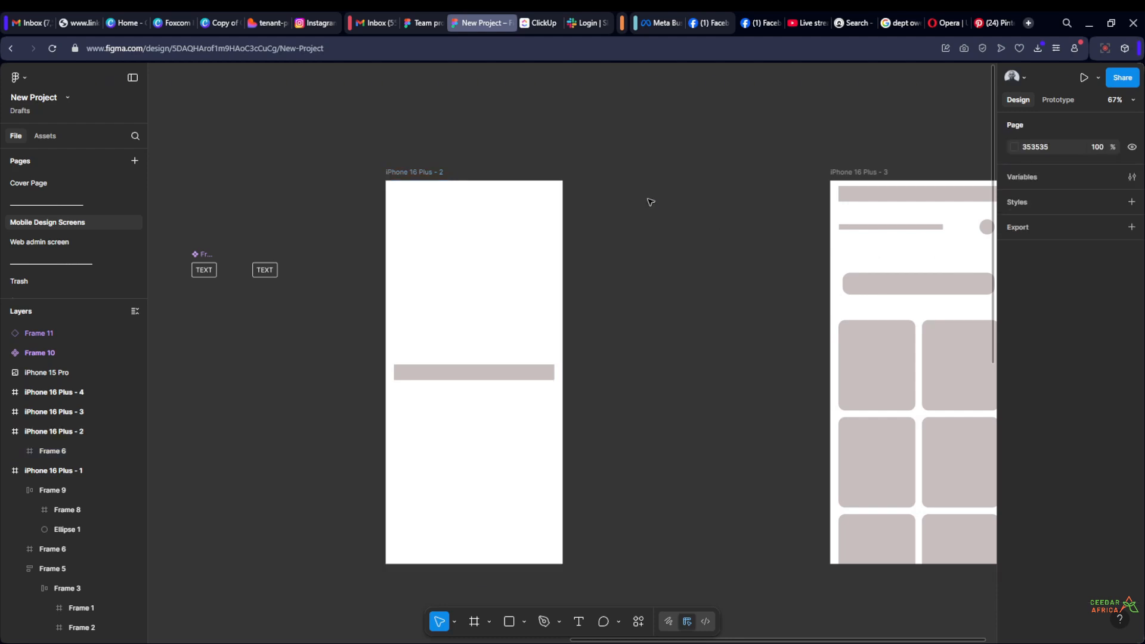
left_click(415, 172)
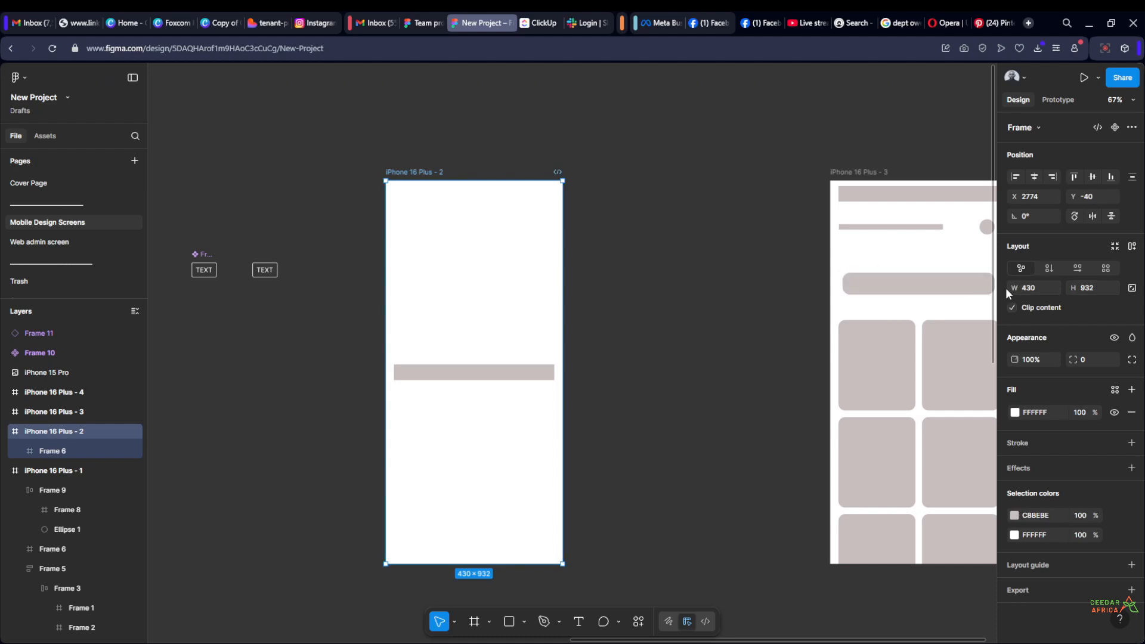
left_click_drag(1012, 287, 1058, 287)
left_click_drag(1058, 290, 1012, 289)
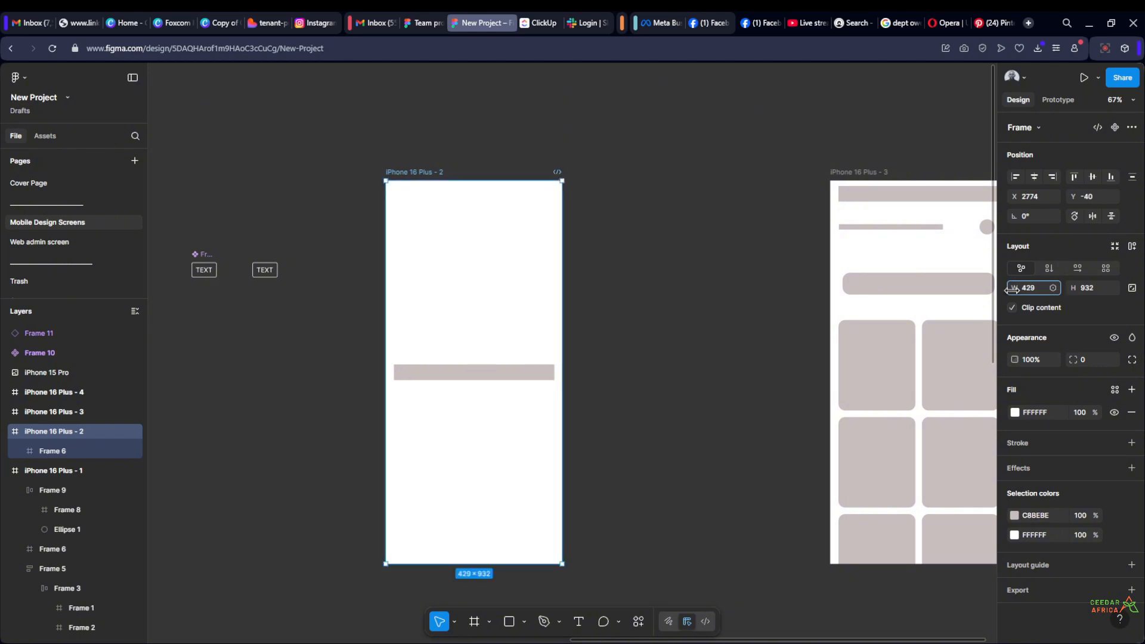
left_click_drag(1012, 290, 1088, 286)
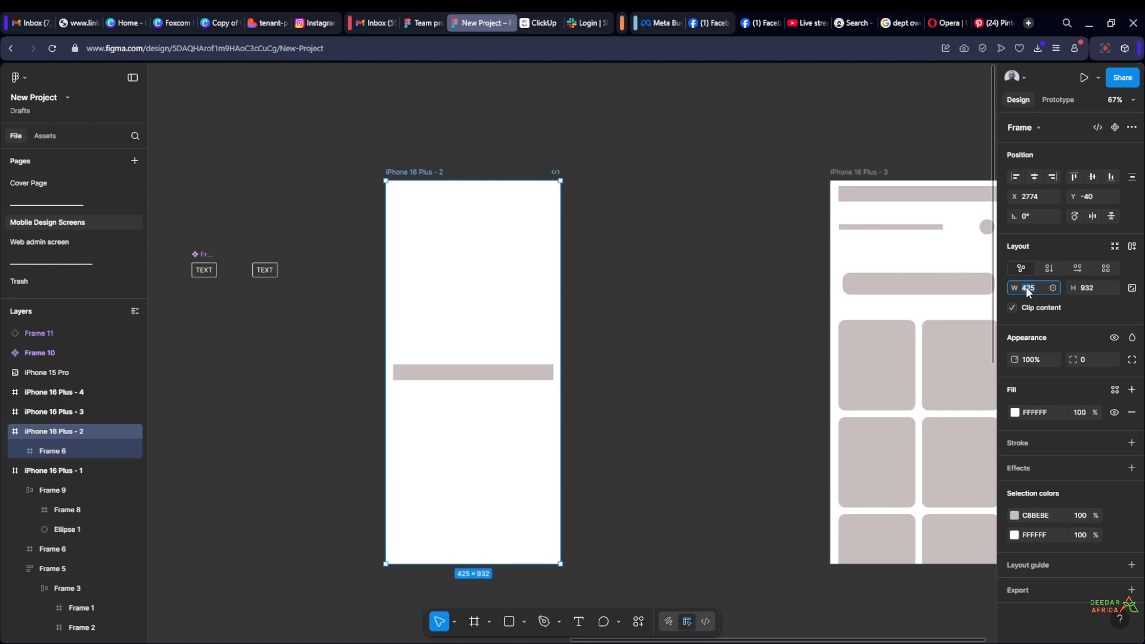
key("Return")
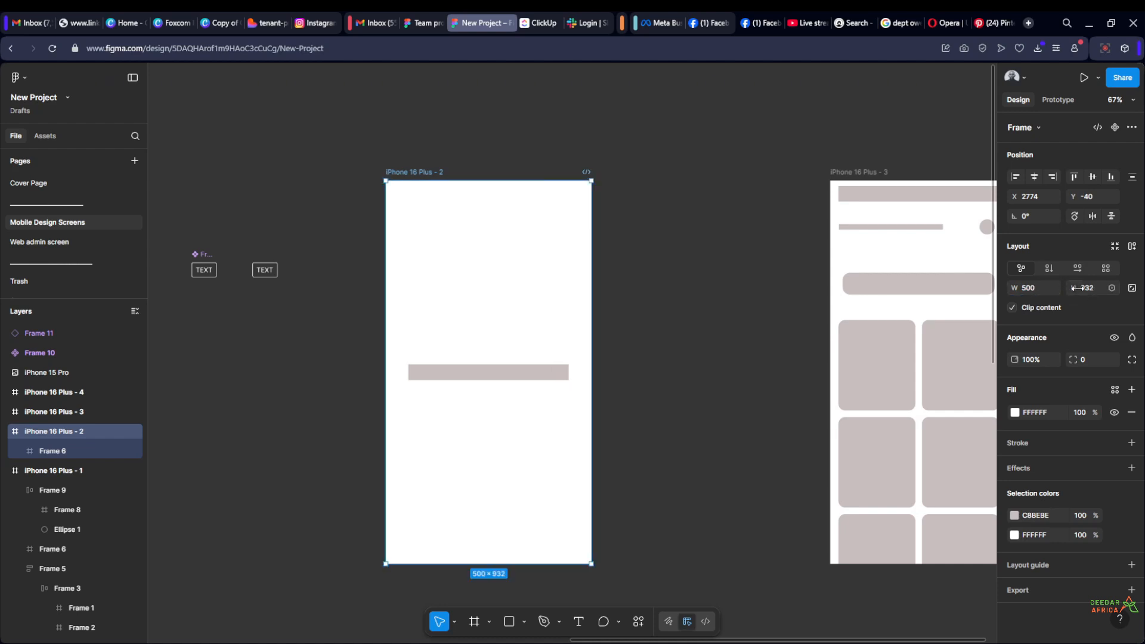
Set the height of the iPhone 16 Plus - 2 frame to 1000
mouse_move(1072, 287)
left_mouse_down()
mouse_move(895, 293)
mouse_move(1062, 293)
mouse_move(707, 322)
mouse_move(1093, 288)
left_mouse_up()
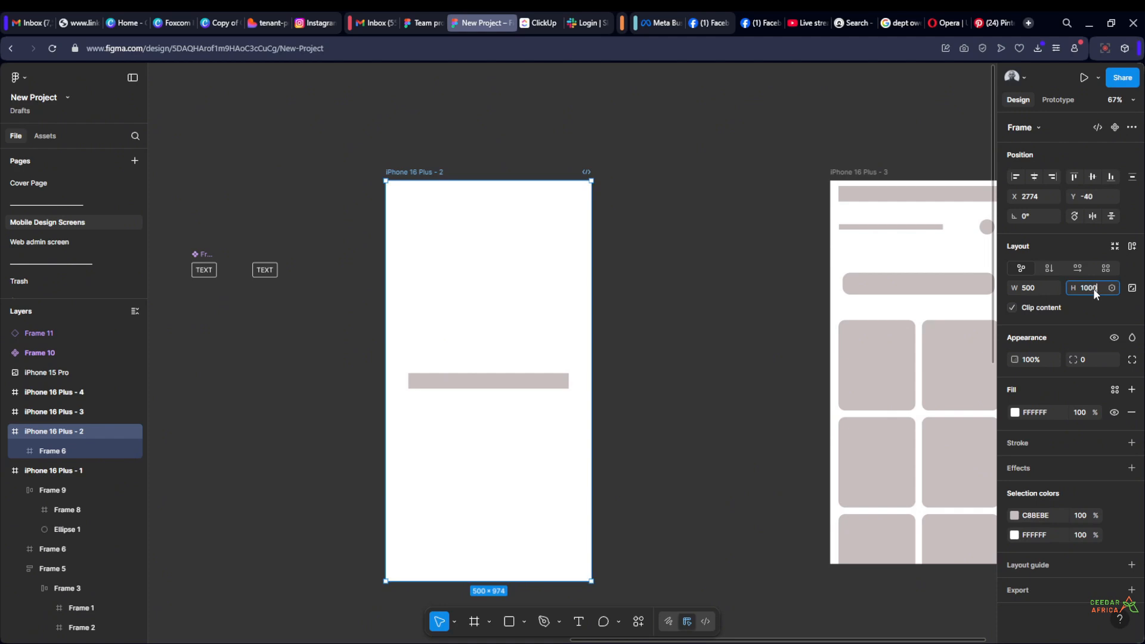
type("1000")
key("Return")
scroll(710, 274, "down", 1)
left_click(710, 273)
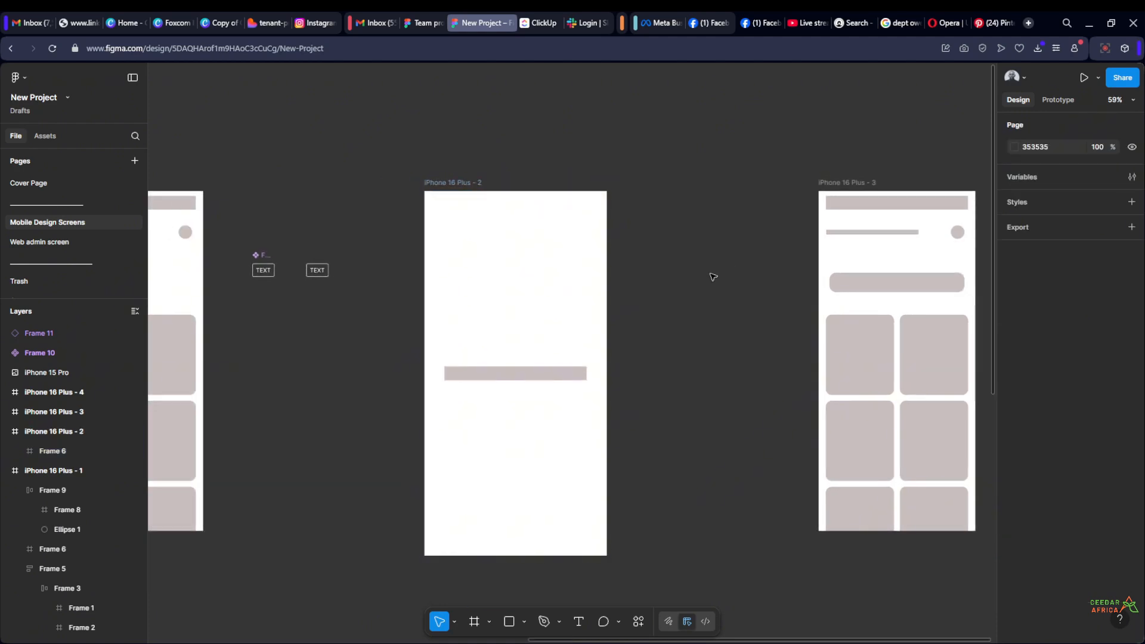
Hide the grey bar in the iPhone 16 Plus - 2 frame and show it again
left_click(471, 205)
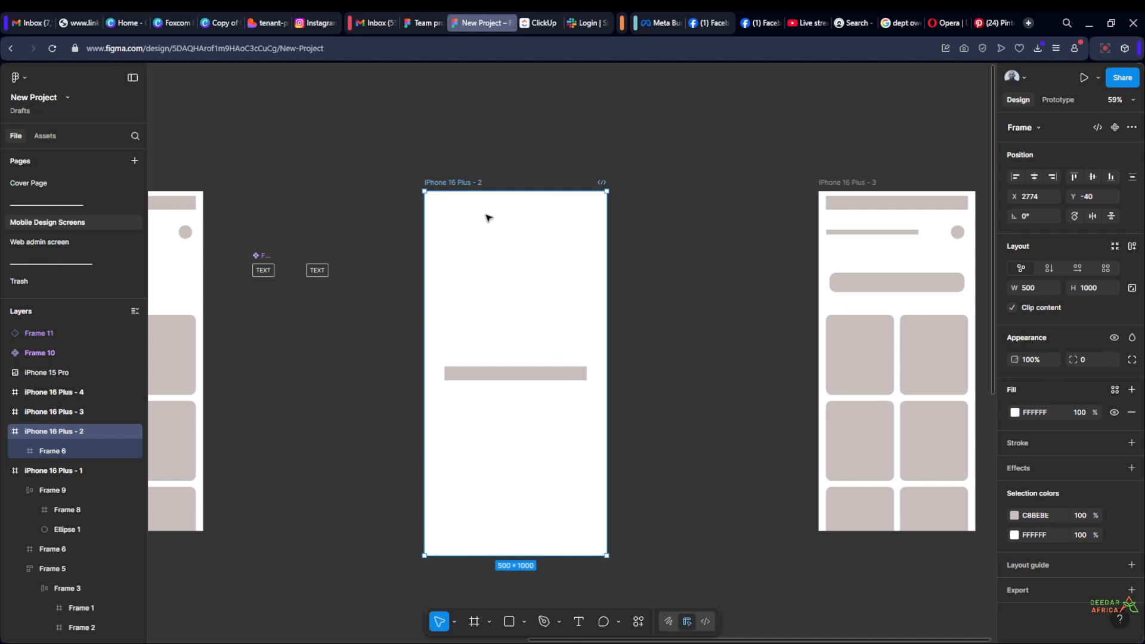
left_click(502, 374)
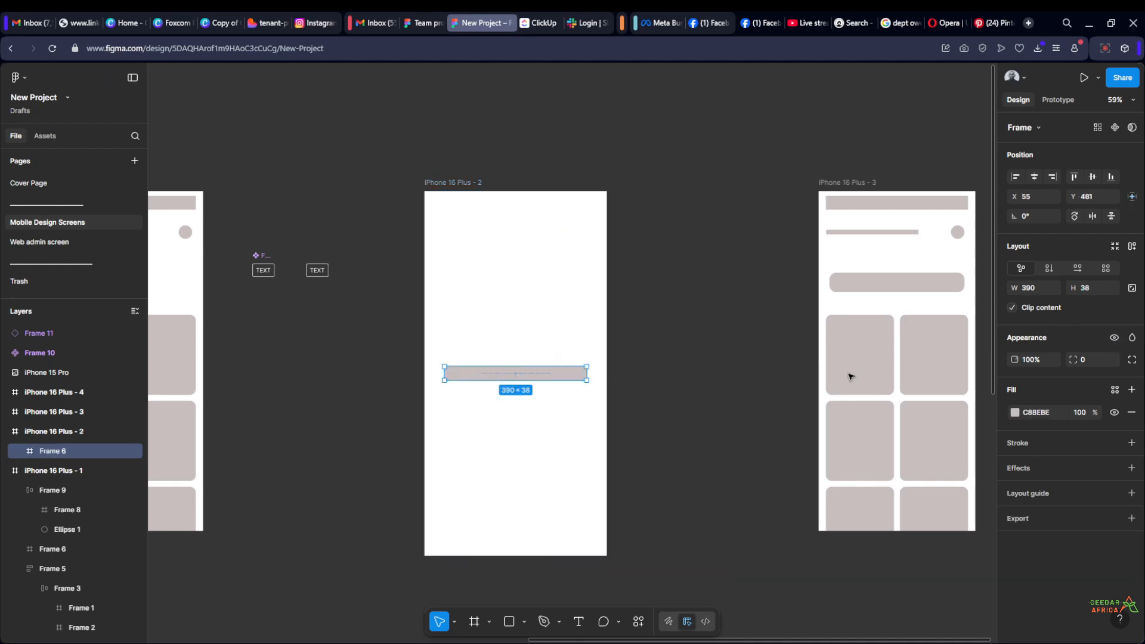
left_click(1112, 339)
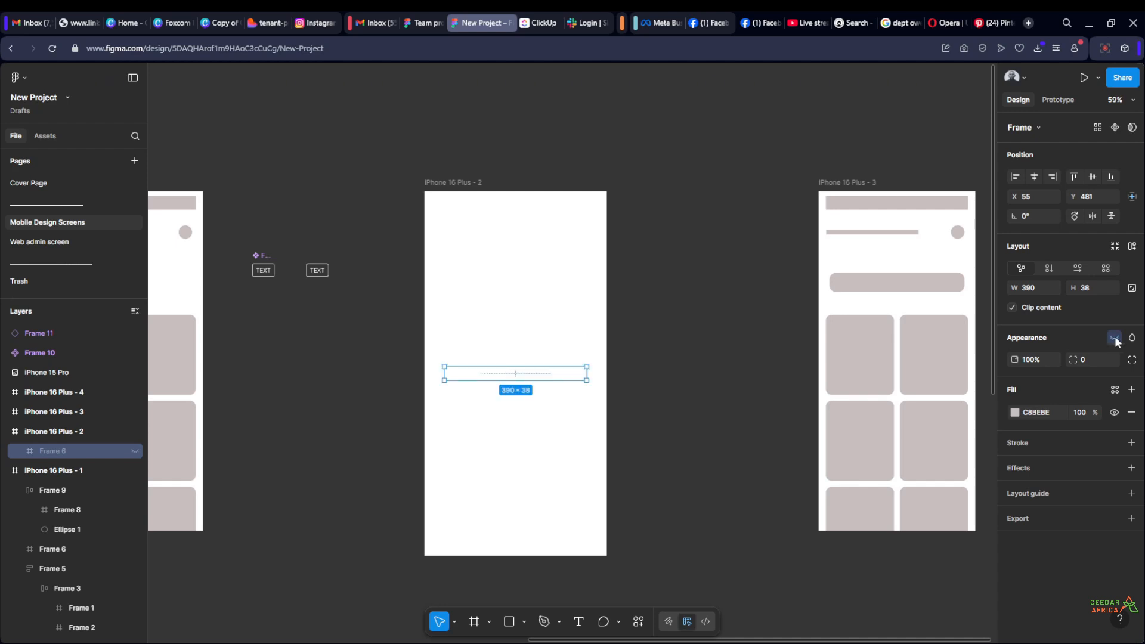
left_click(1114, 338)
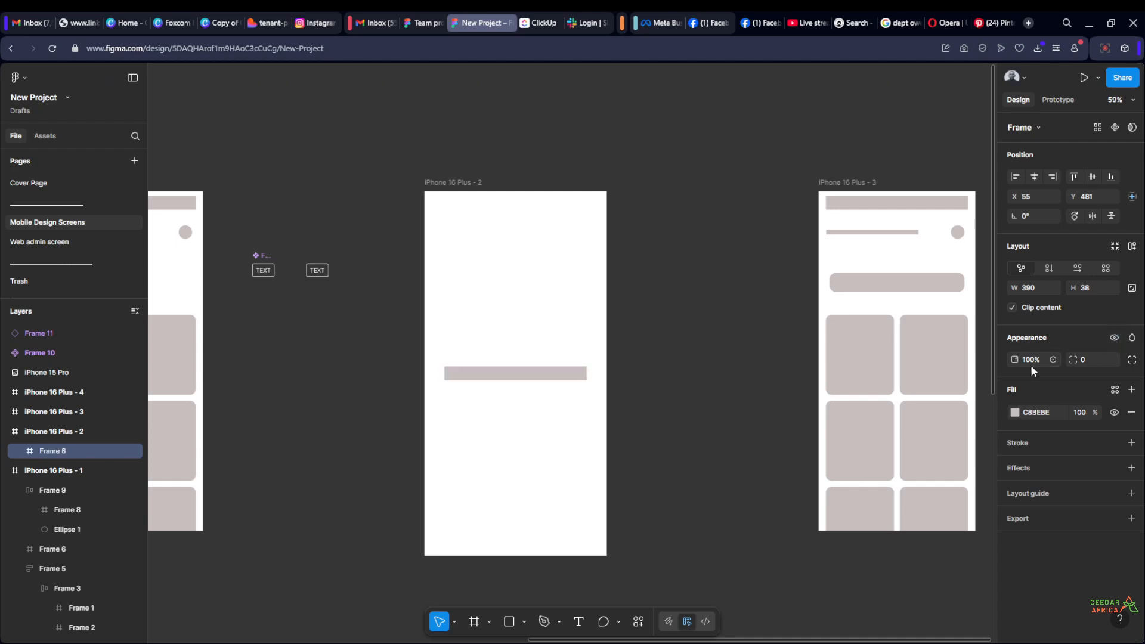
Lower the grey bar's opacity to 0% and restore it to 100%
left_click_drag(1011, 359, 804, 367)
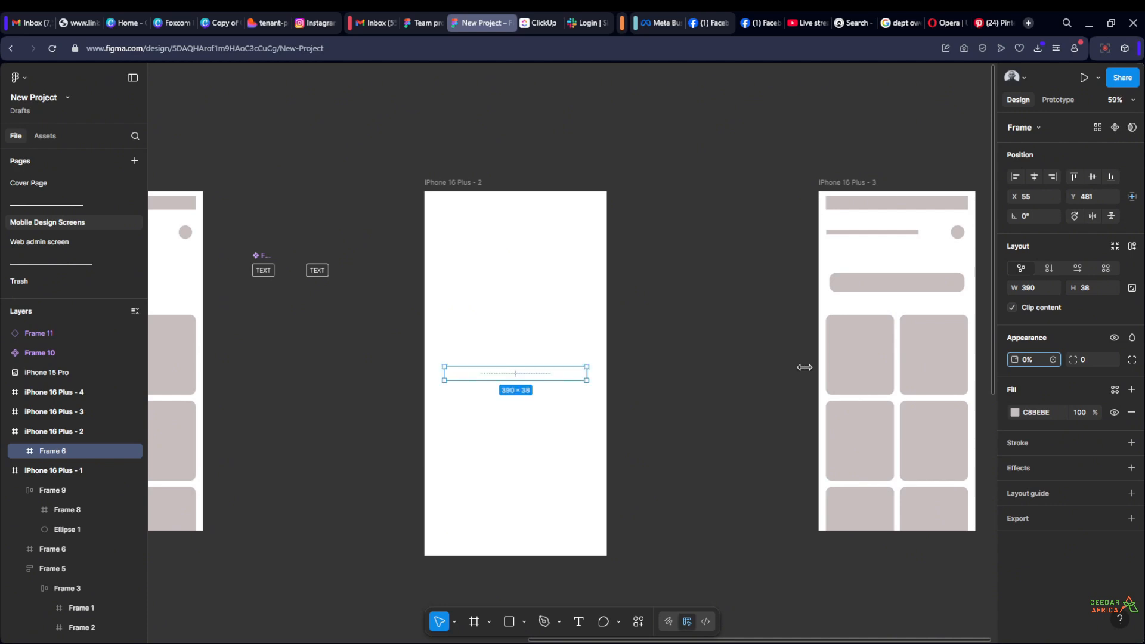
left_click_drag(804, 367, 1070, 369)
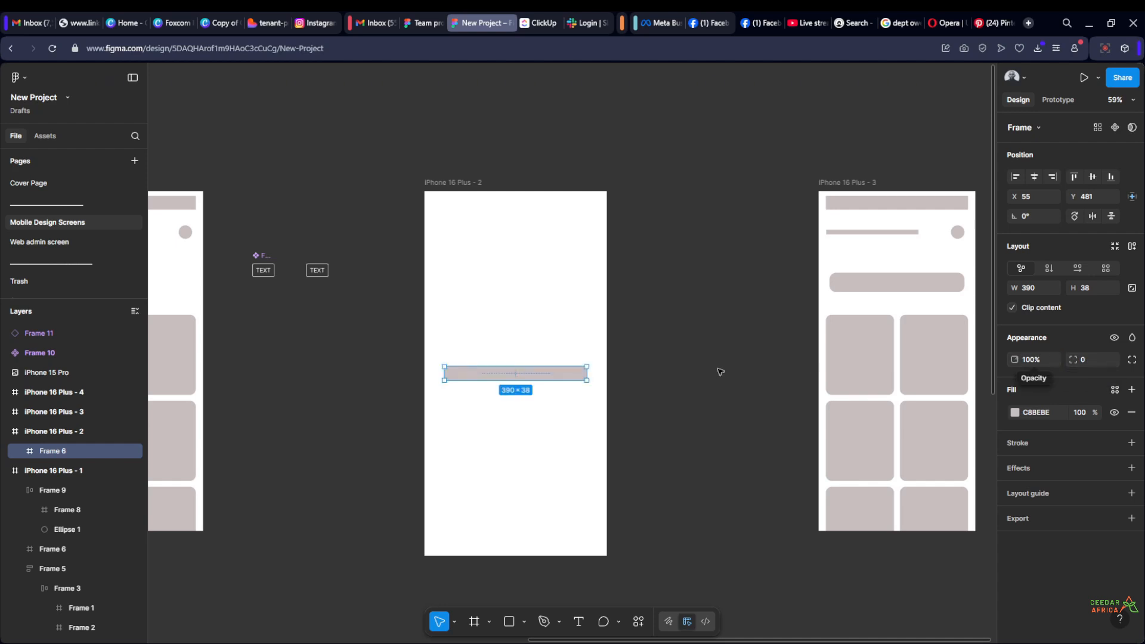
left_click(596, 373)
Round the corners of the grey bar in the iPhone 16 Plus - 2 frame with a corner radius of 8
scroll(593, 373, "up", 10)
scroll(607, 409, "up", 2)
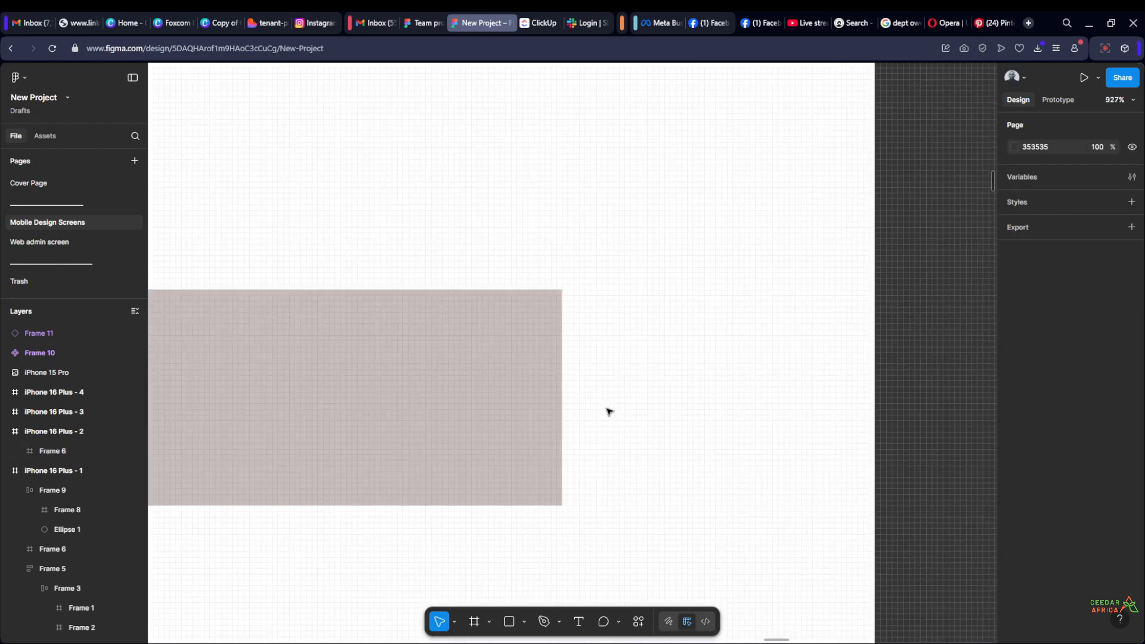
left_click(535, 337)
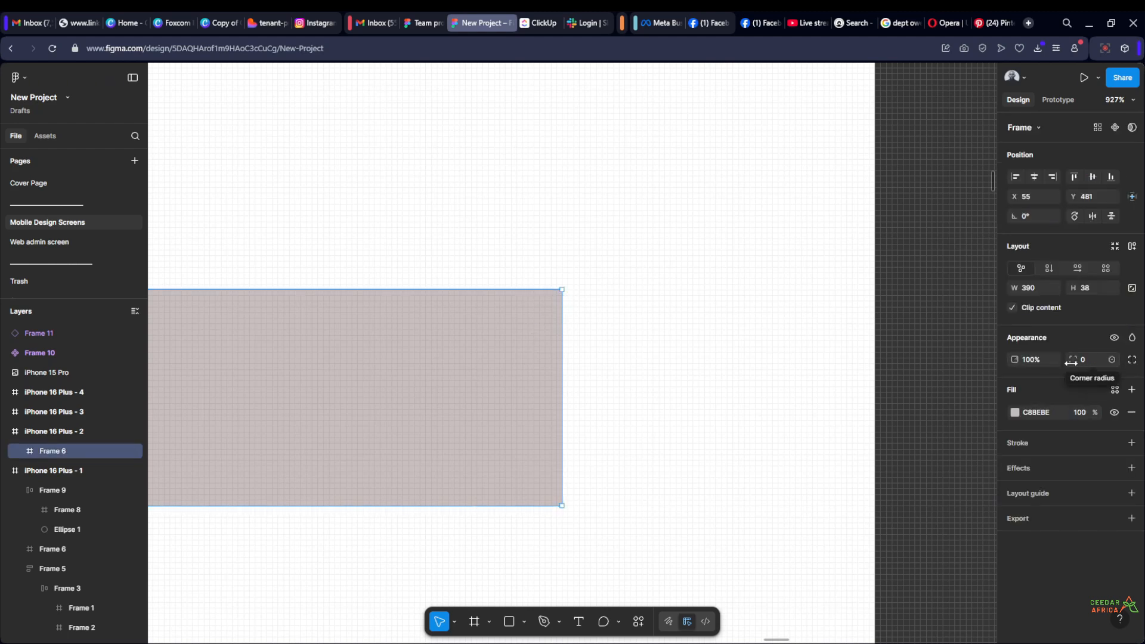
left_click_drag(1073, 362, 49, 352)
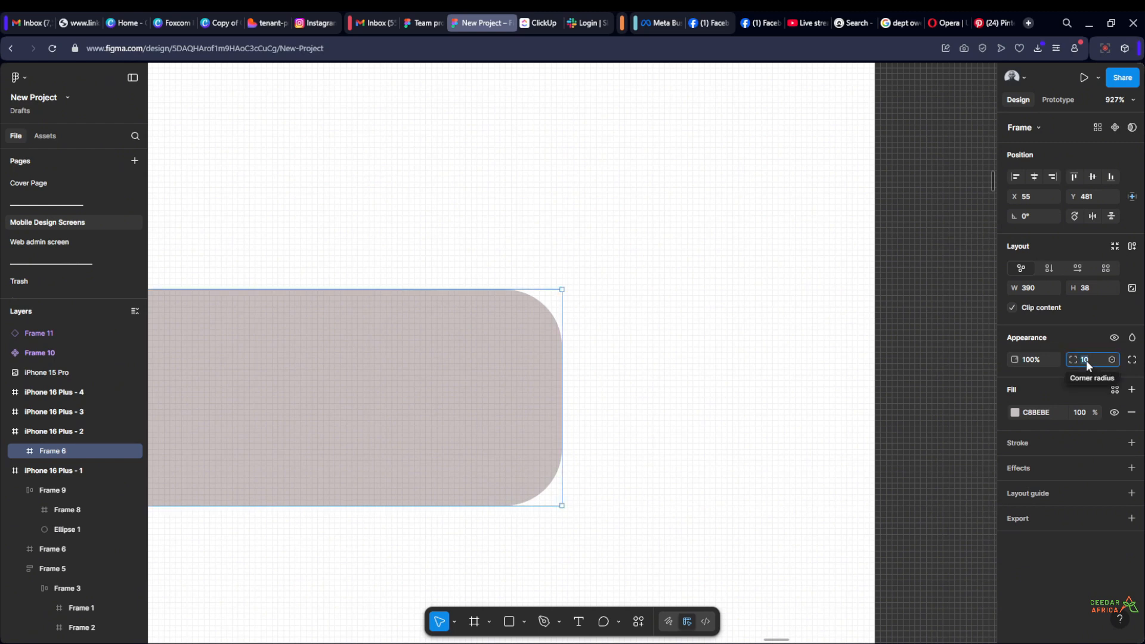
left_click(927, 354)
scroll(929, 337, "down", 5)
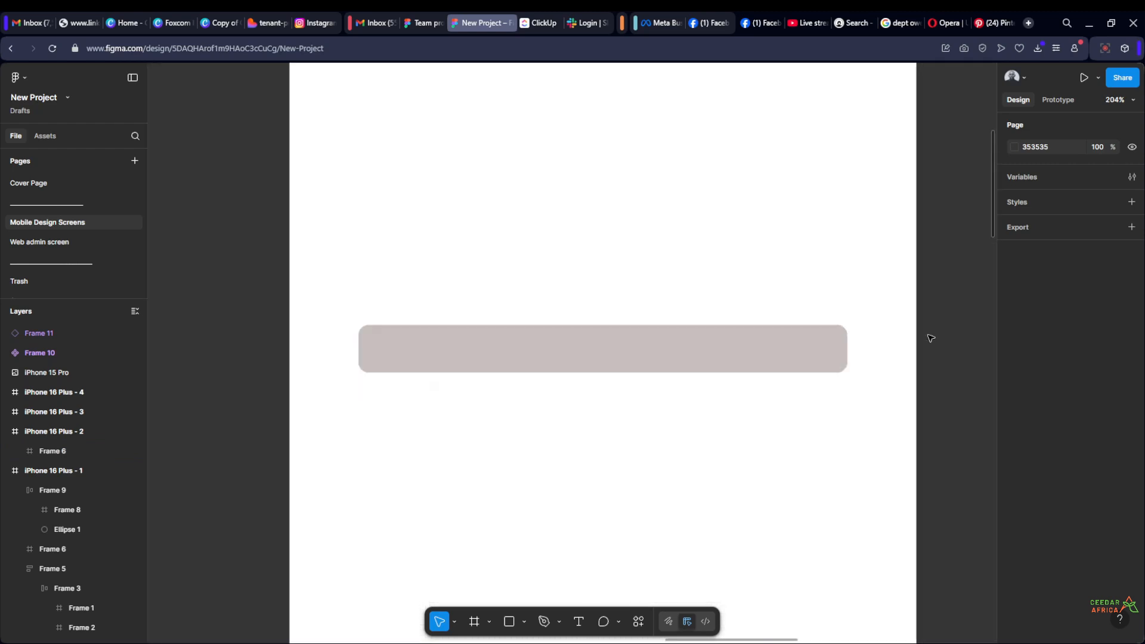
scroll(876, 337, "down", 3)
scroll(775, 344, "up", 4)
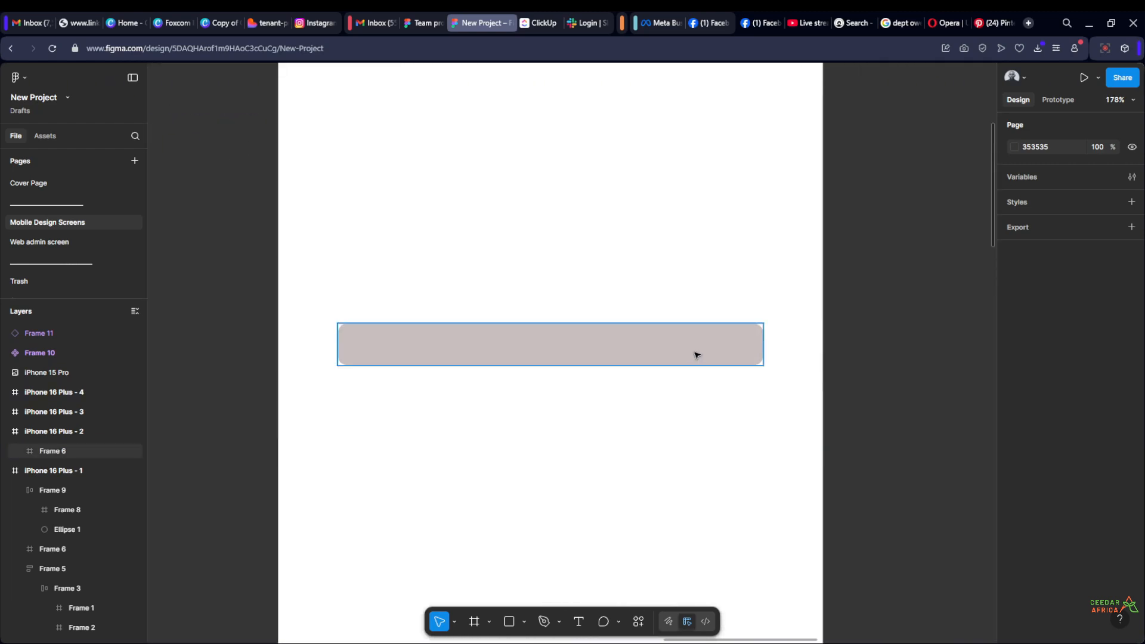
Stretch the grey bar downwards to a height of about 140, keeping its 390 width
left_click(650, 360)
left_click_drag(637, 369, 638, 475)
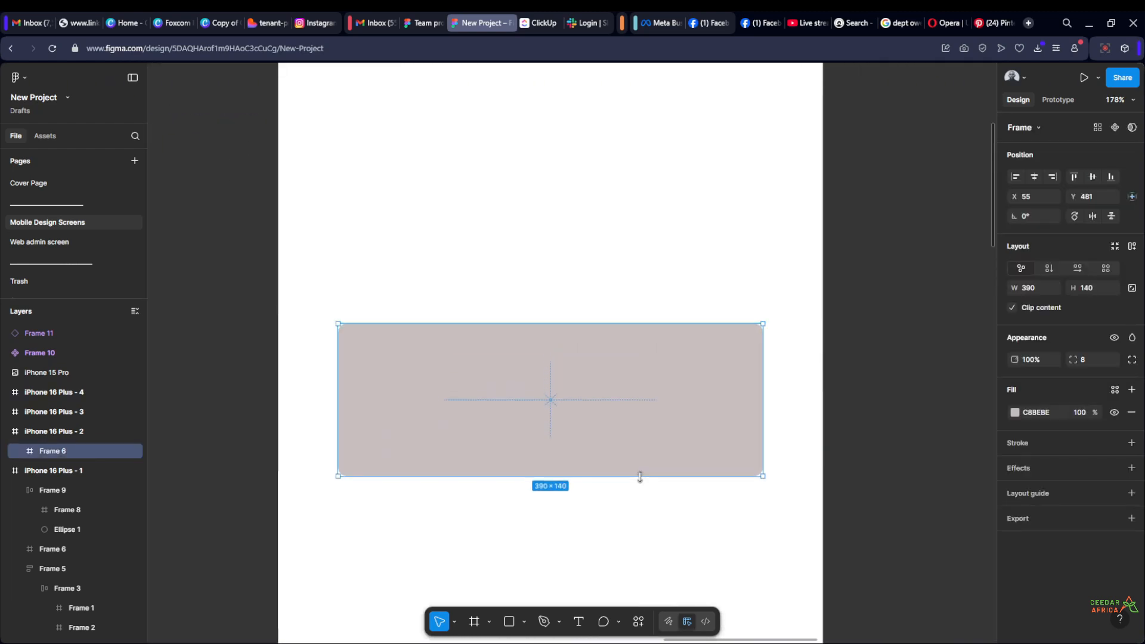
left_click(863, 299)
scroll(843, 320, "down", 2)
scroll(762, 424, "up", 4)
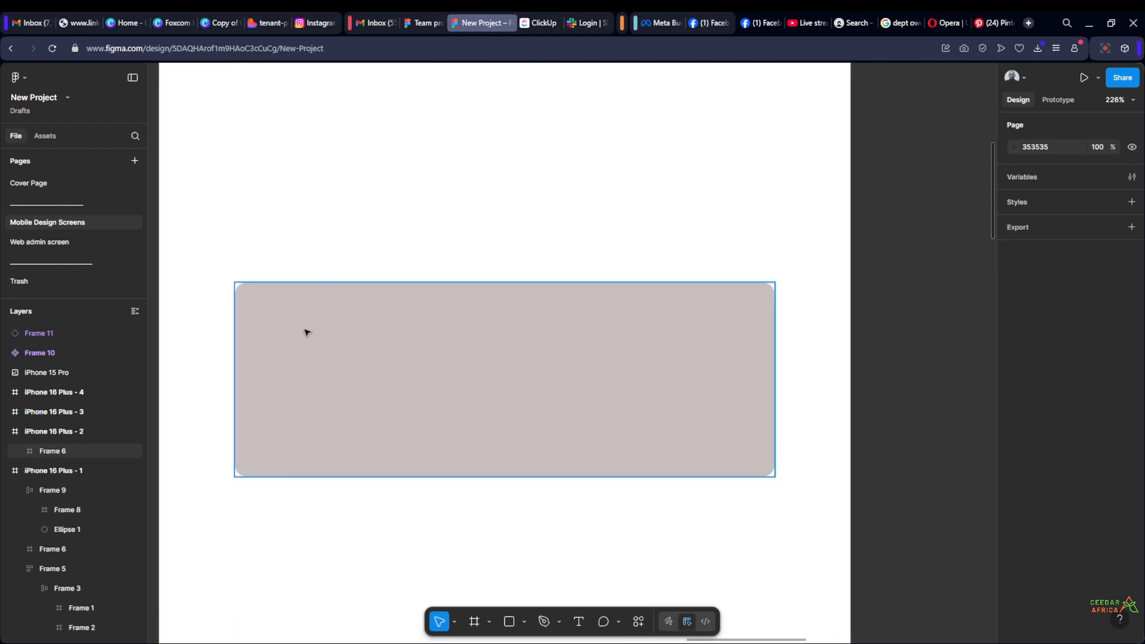
Set individual corner radii on the grey rectangle, making both bottom corners and the top-left corner 0
left_click(575, 356)
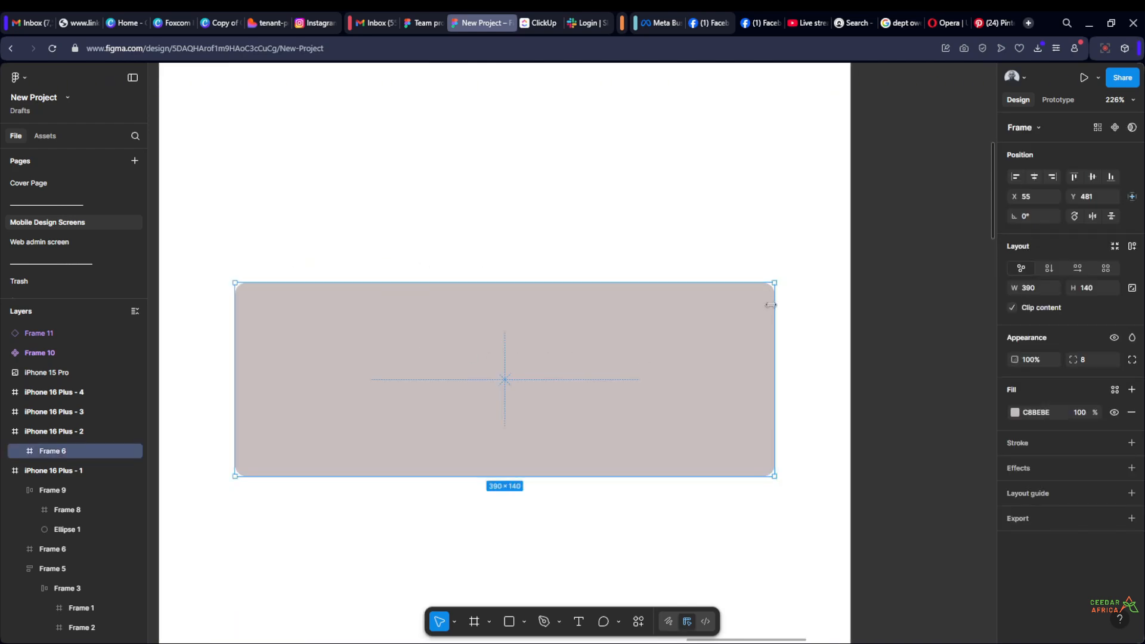
left_click(1132, 360)
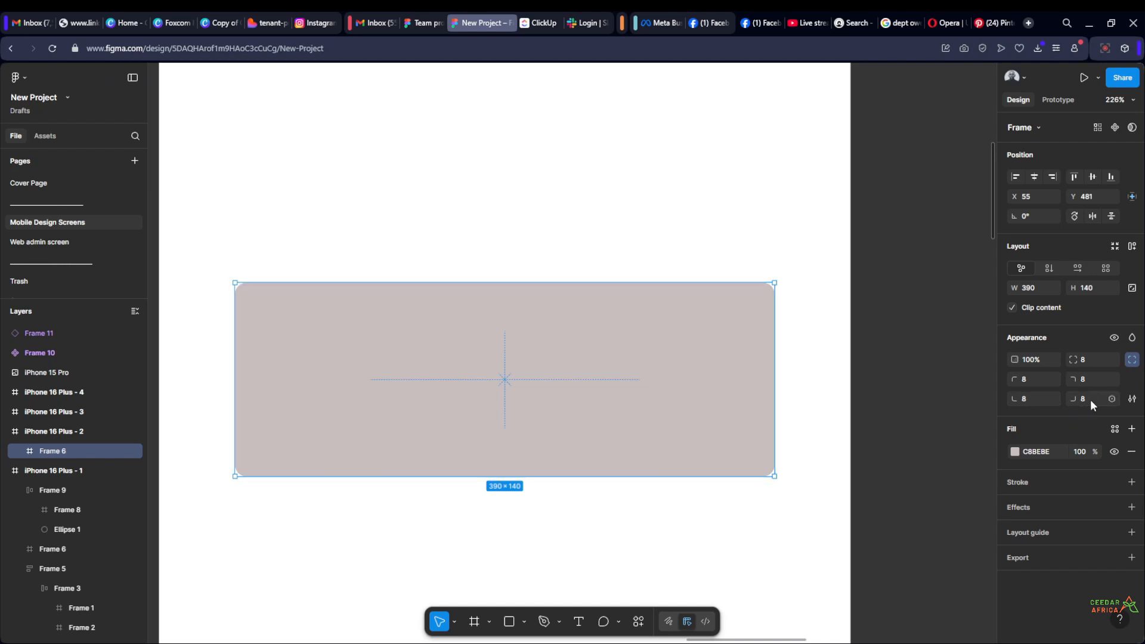
type("0")
left_click(1026, 394)
type("0")
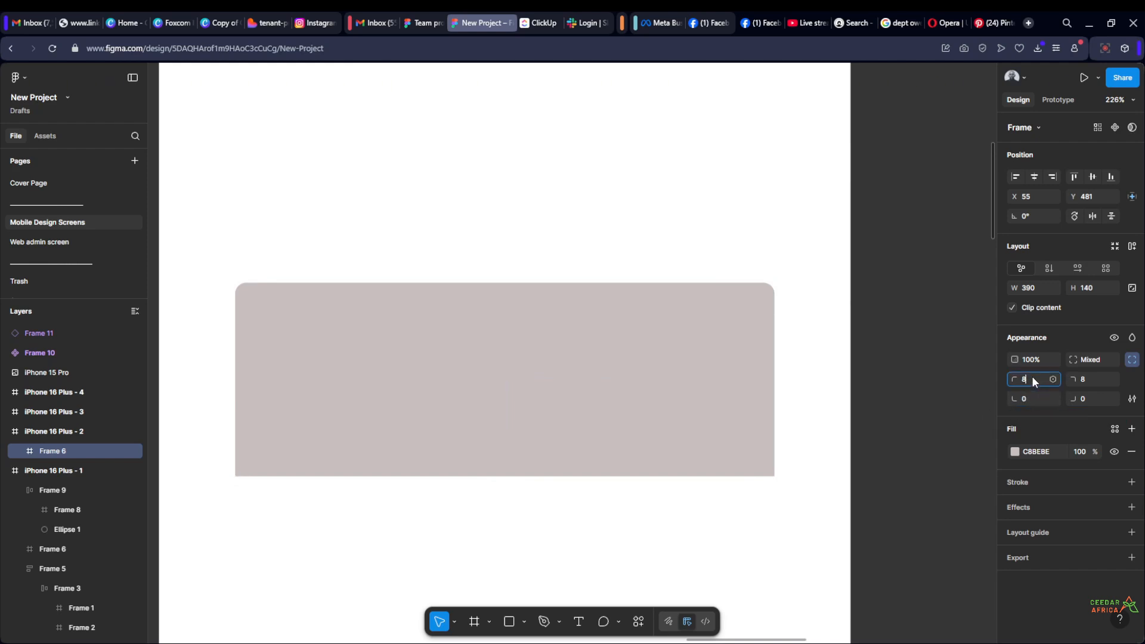
type("0")
key("Return")
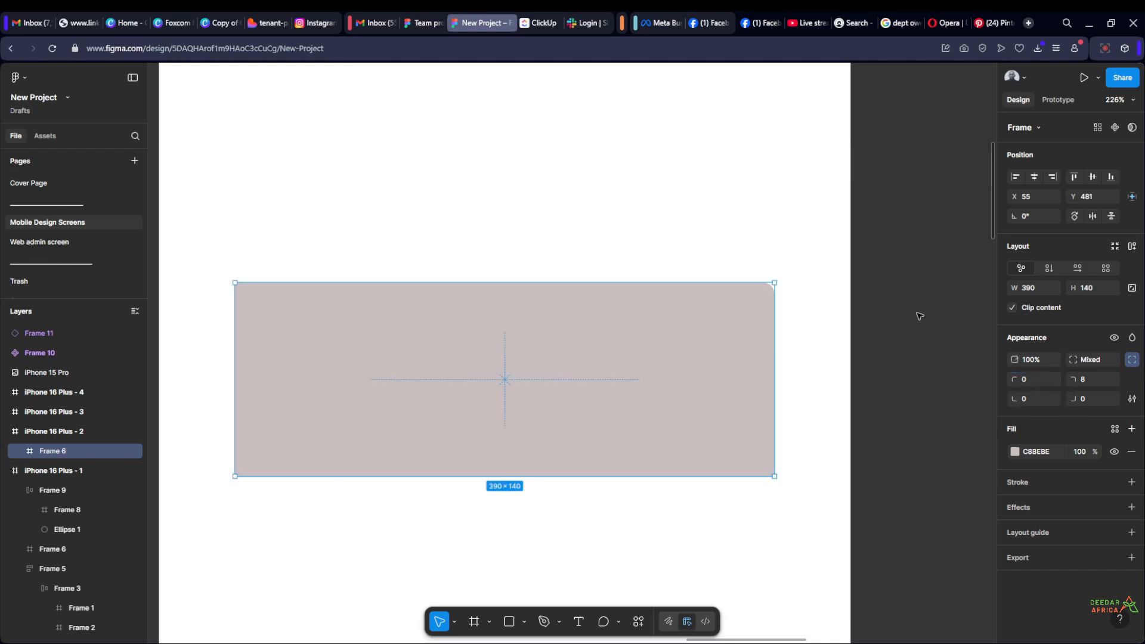
Compare the top-right corner of the grey rectangle with its other corners up close
left_click(918, 315)
scroll(918, 312, "down", 5)
scroll(918, 334, "up", 4)
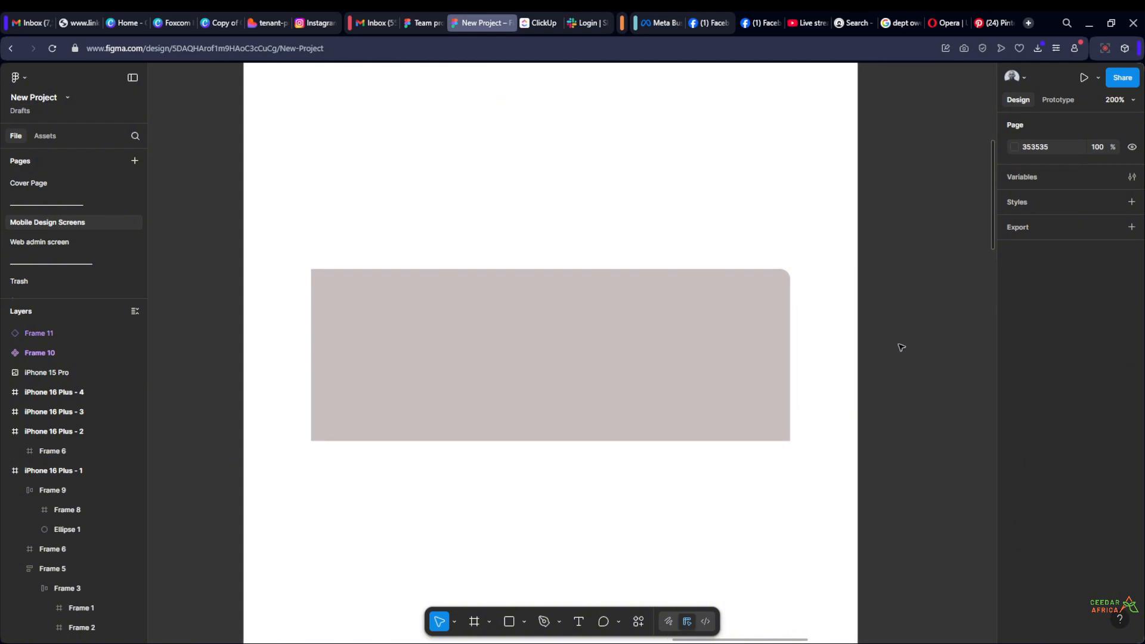
scroll(901, 347, "up", 2)
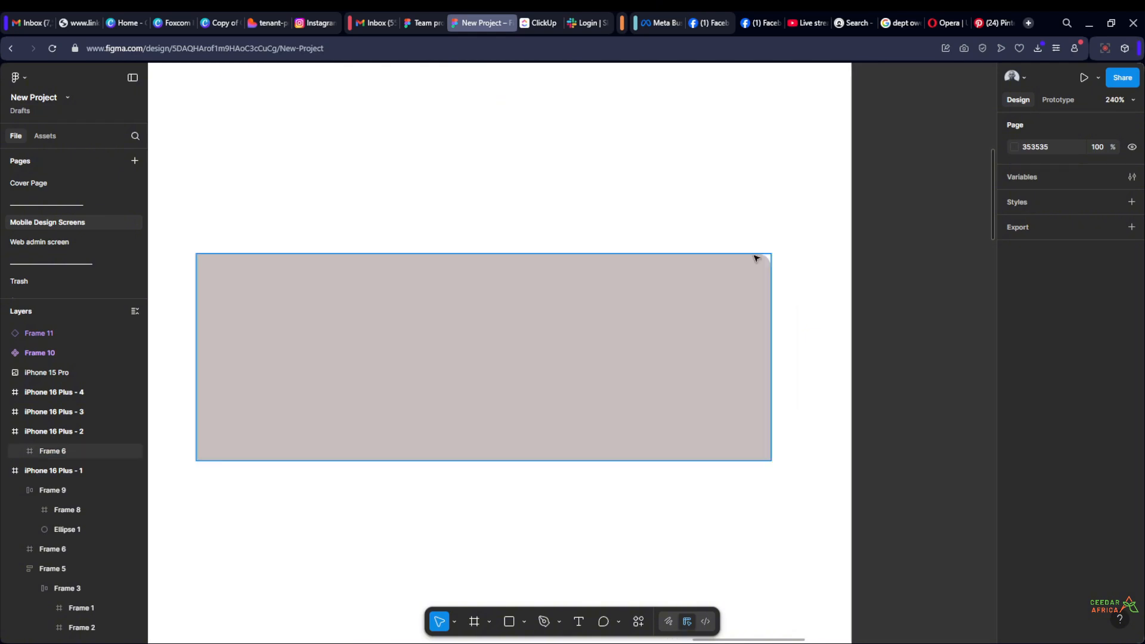
scroll(787, 245, "up", 10)
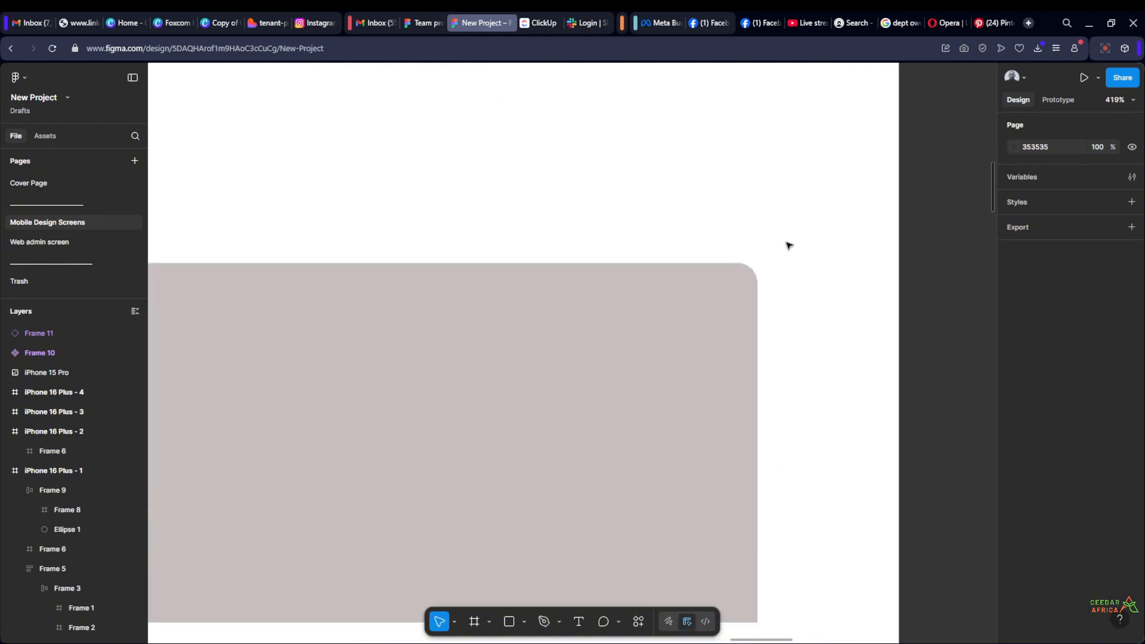
scroll(853, 248, "down", 12)
scroll(281, 270, "up", 4)
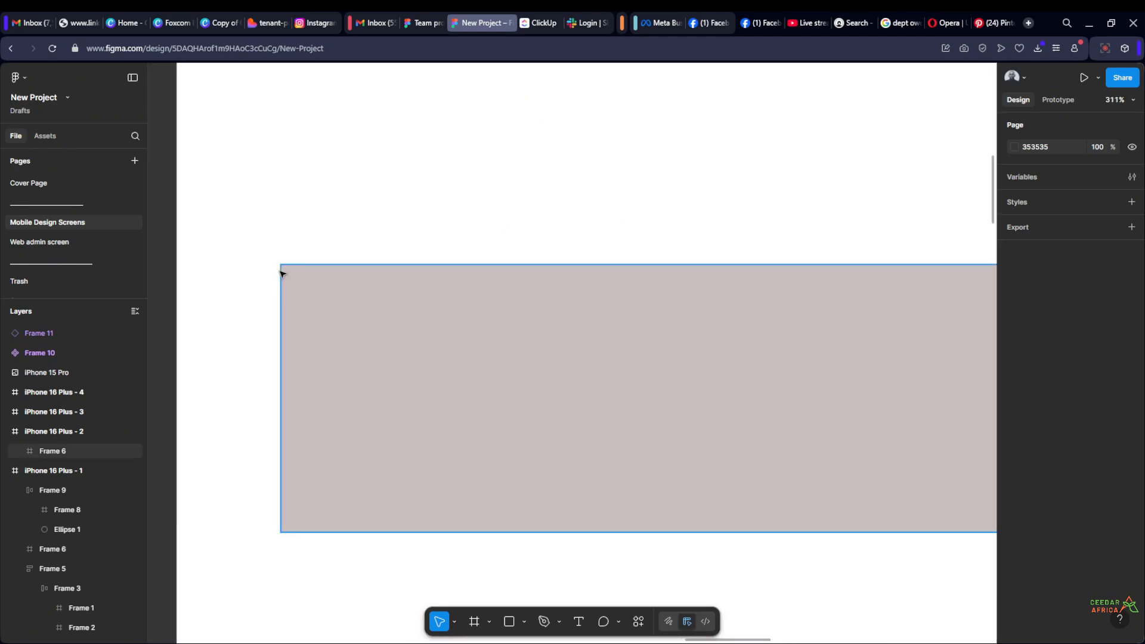
scroll(284, 267, "down", 4)
scroll(741, 363, "down", 5)
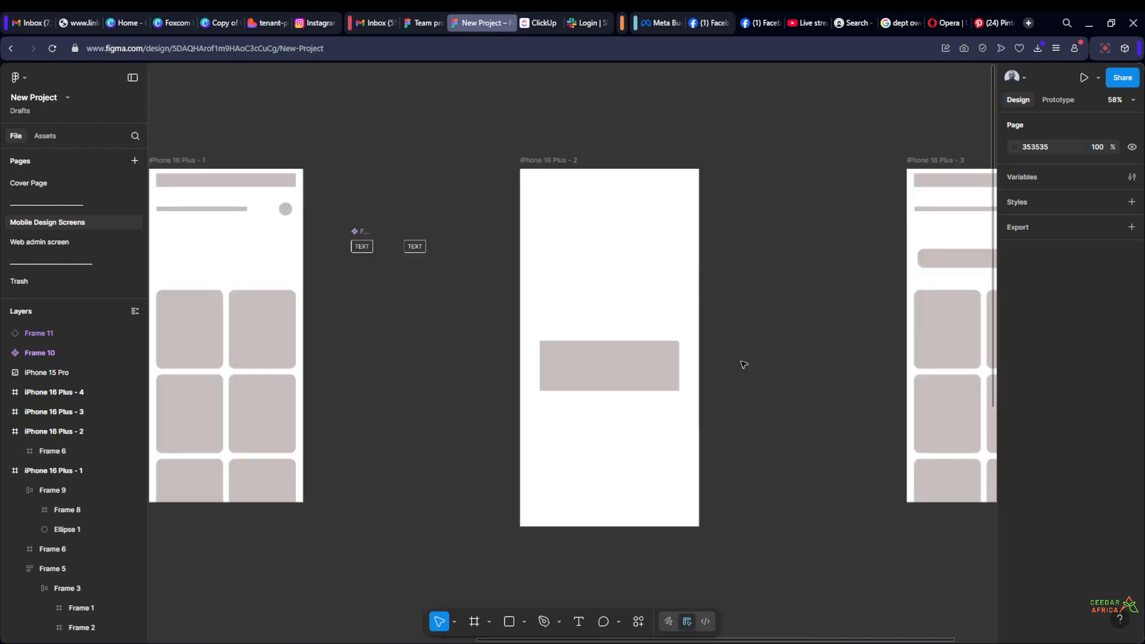
left_click(611, 193)
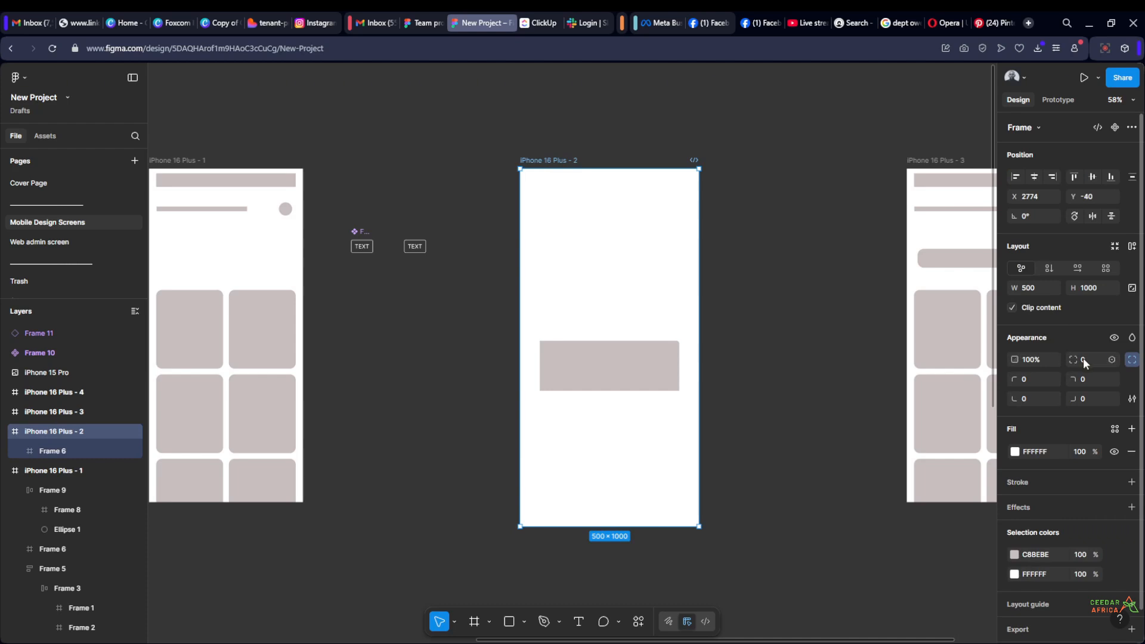
scroll(754, 379, "right", 3)
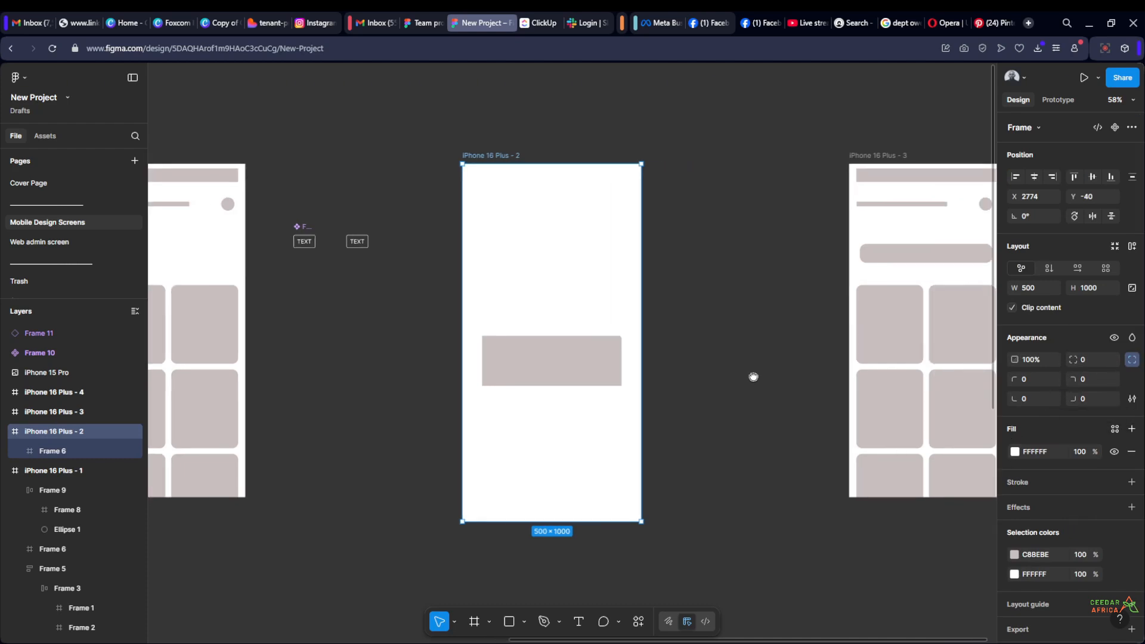
left_click_drag(692, 279, 530, 222)
left_click(639, 199)
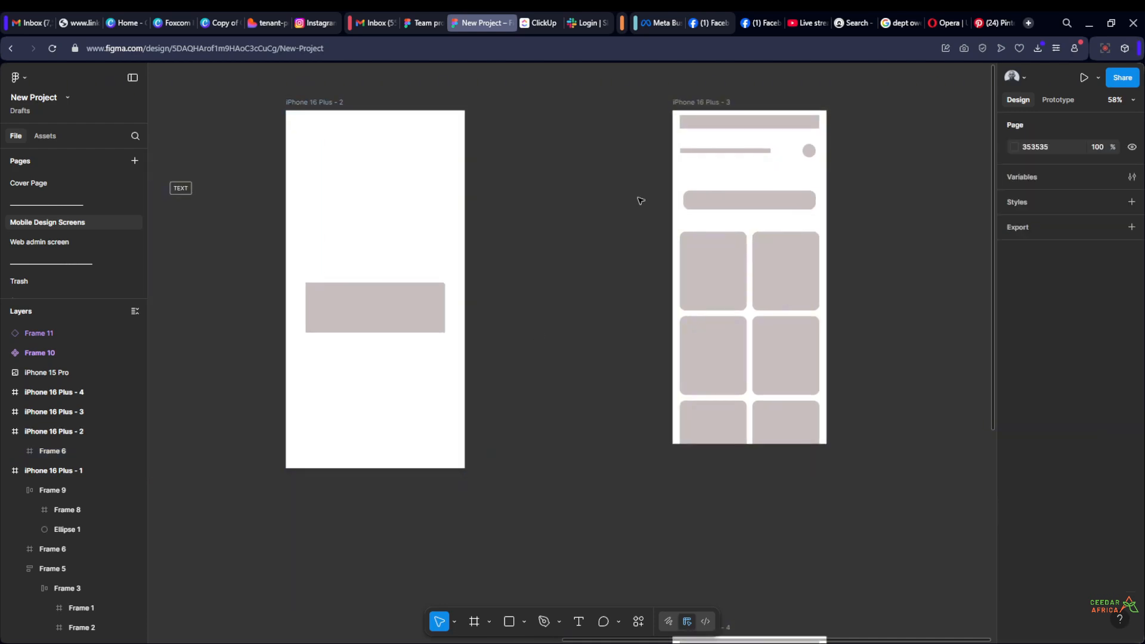
Draw a new frame of about 793 × 1002 in the empty space below the iPhone 16 Plus - 2 frame
scroll(656, 179, "down", 5)
scroll(555, 376, "up", 1)
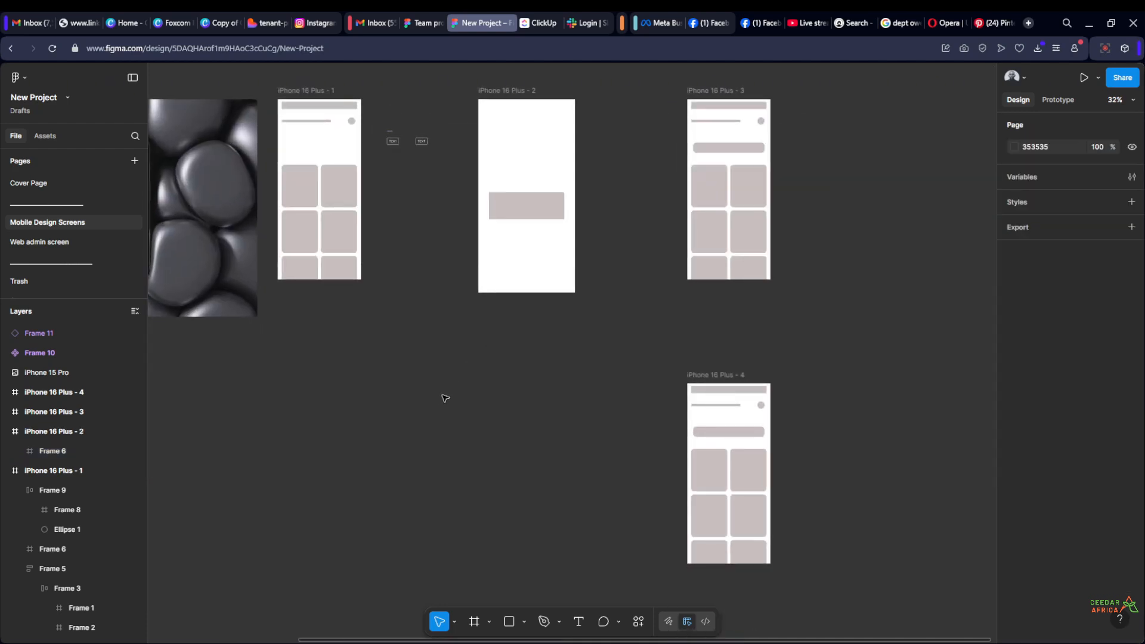
key("f")
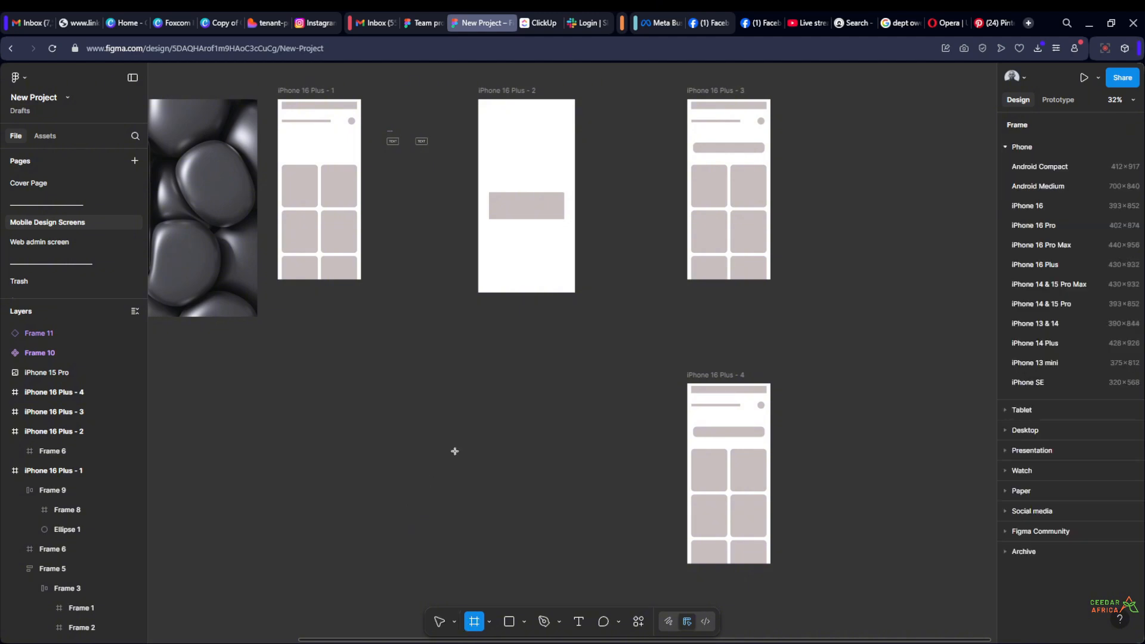
left_click_drag(397, 528, 553, 333)
key("Escape")
Add a black 1-pixel inside stroke to Frame 12 and remove its white fill
left_click(407, 323)
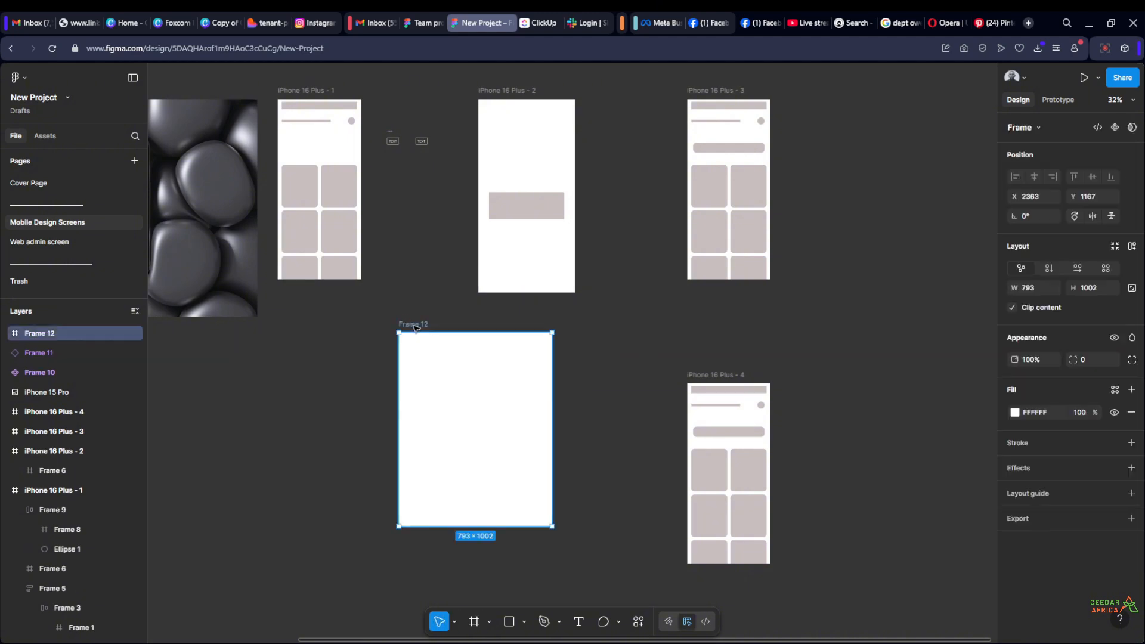
left_click(1131, 482)
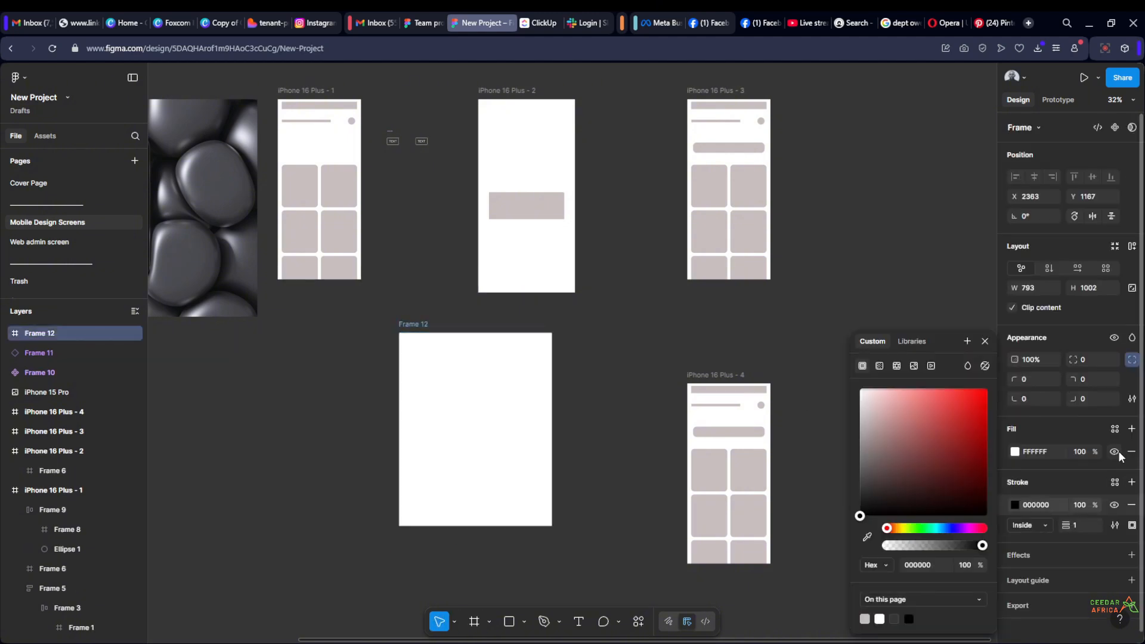
left_click(1131, 451)
left_click(655, 362)
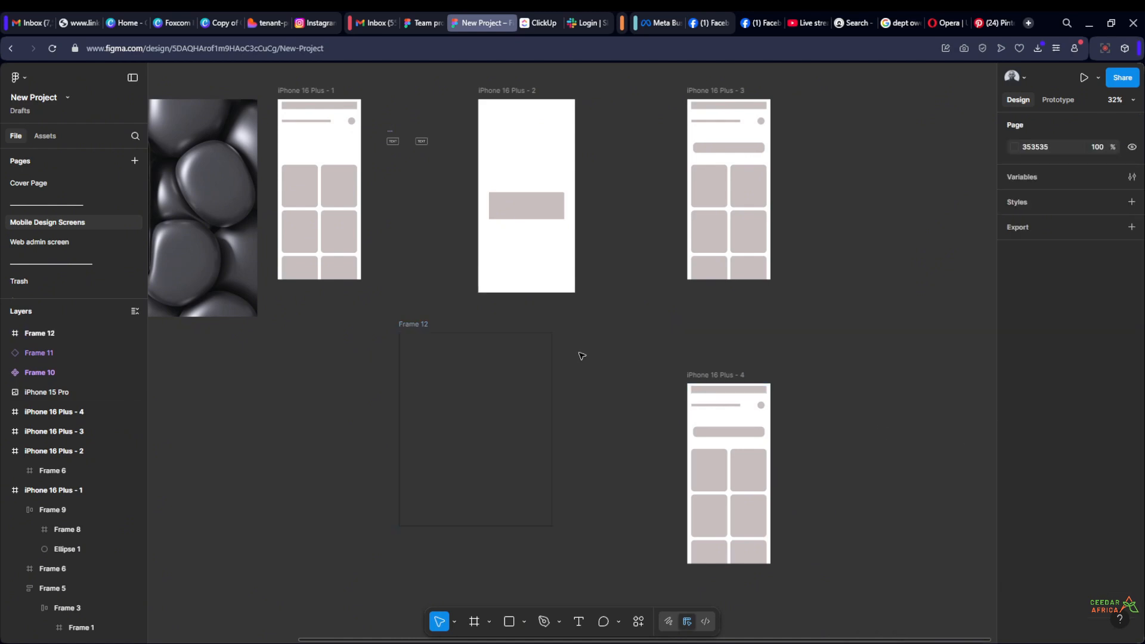
Examine how Frame 12 looks on the canvas with only a stroke and no fill
scroll(581, 356, "up", 5, "ctrl")
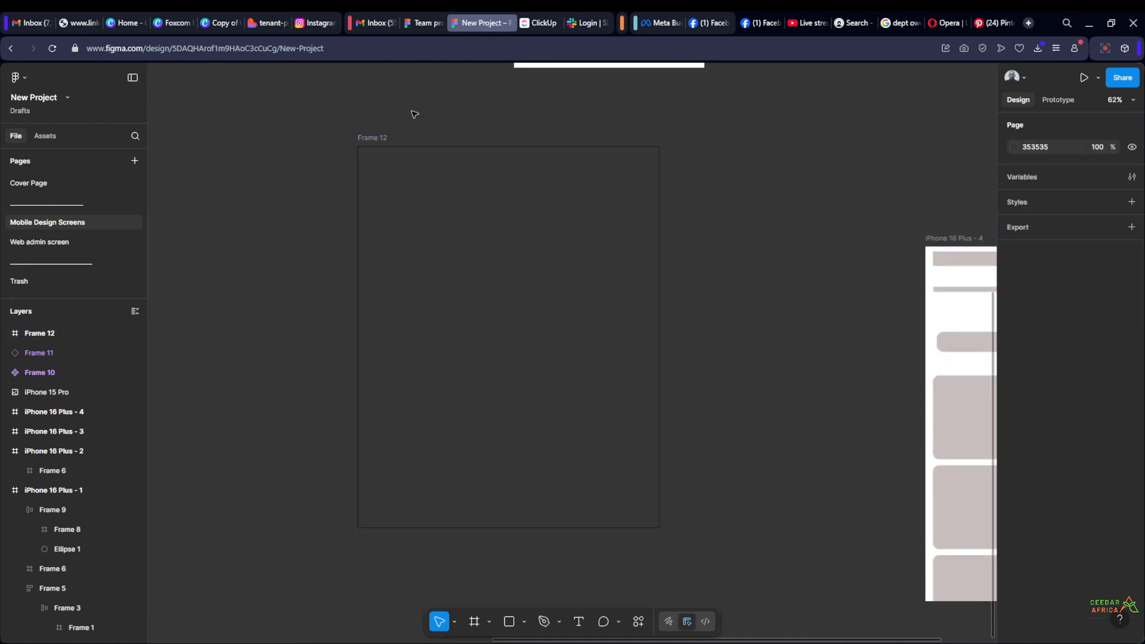
scroll(384, 117, "up", 2, "ctrl")
scroll(384, 122, "down", 1, "ctrl")
left_click(371, 139)
left_click(279, 202)
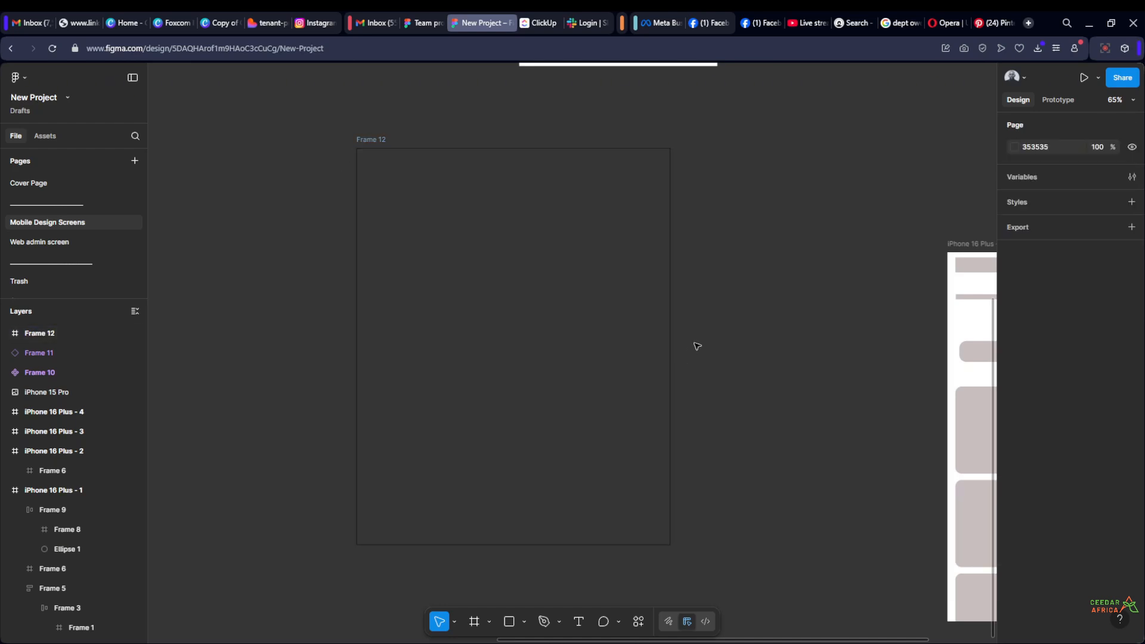
scroll(614, 380, "right", 2)
scroll(646, 304, "down", 3)
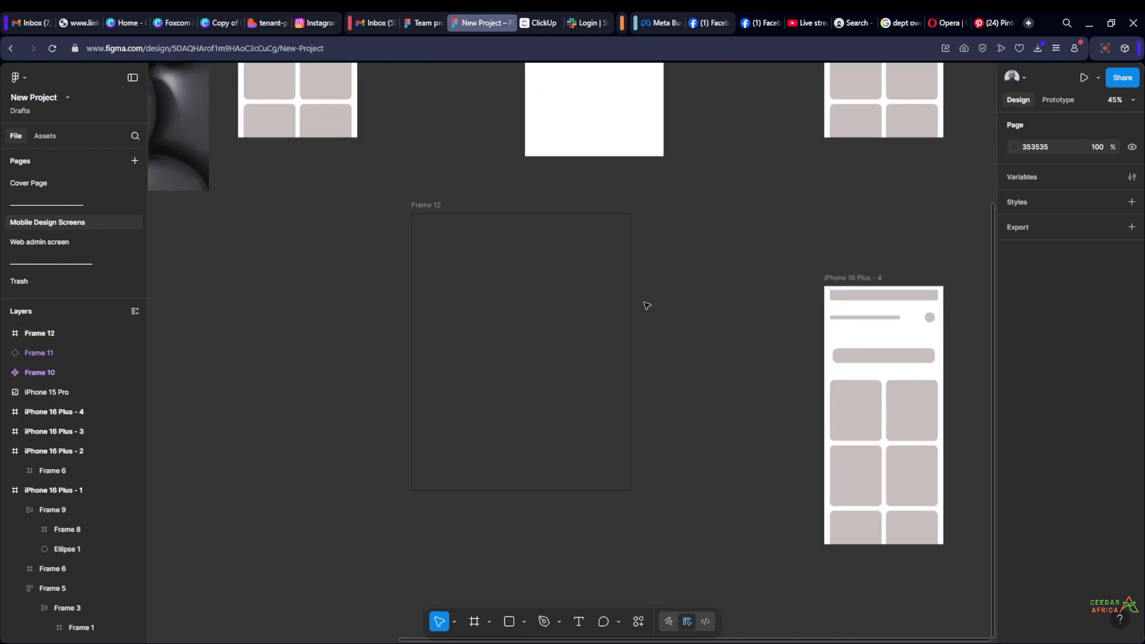
scroll(643, 329, "up", 3)
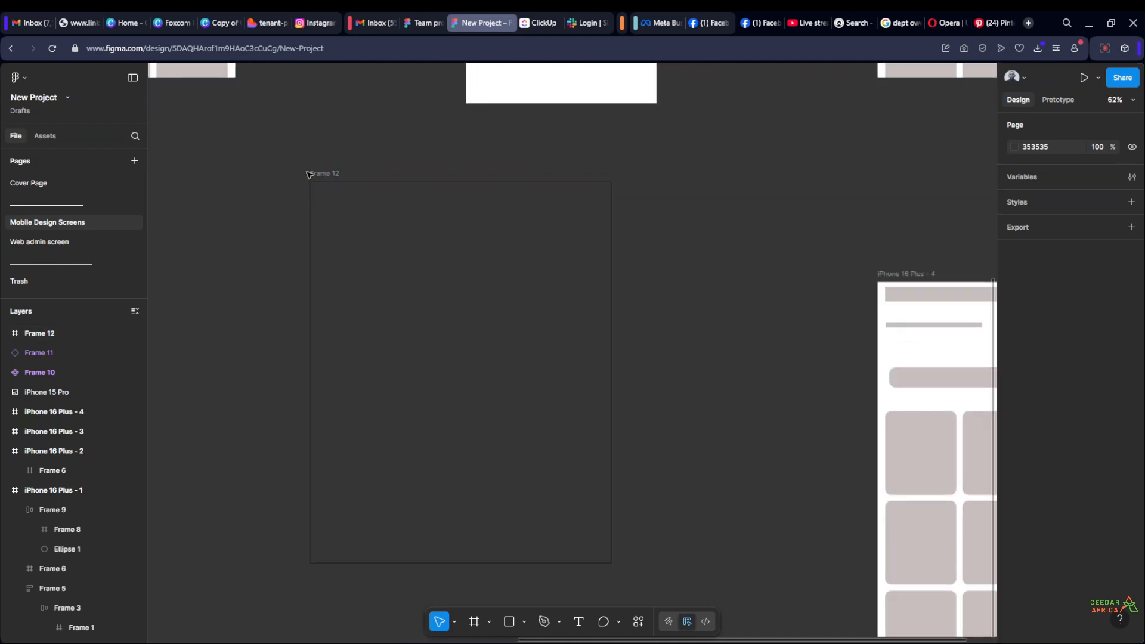
Add a white FFFFFF fill back to Frame 12
left_click(334, 173)
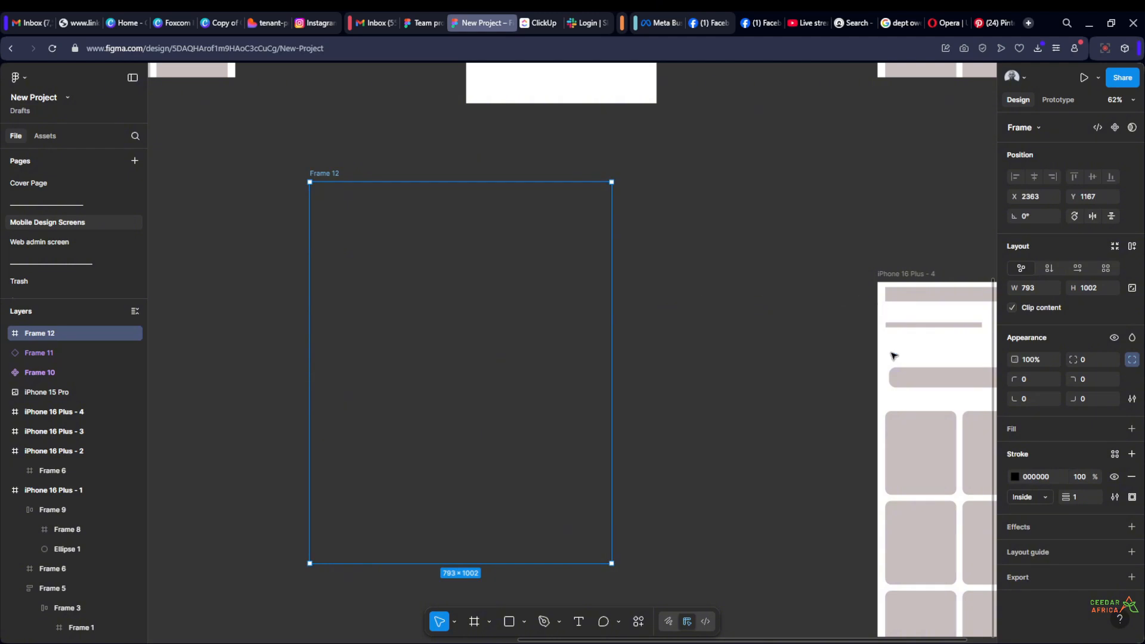
left_click(1131, 430)
left_click(752, 218)
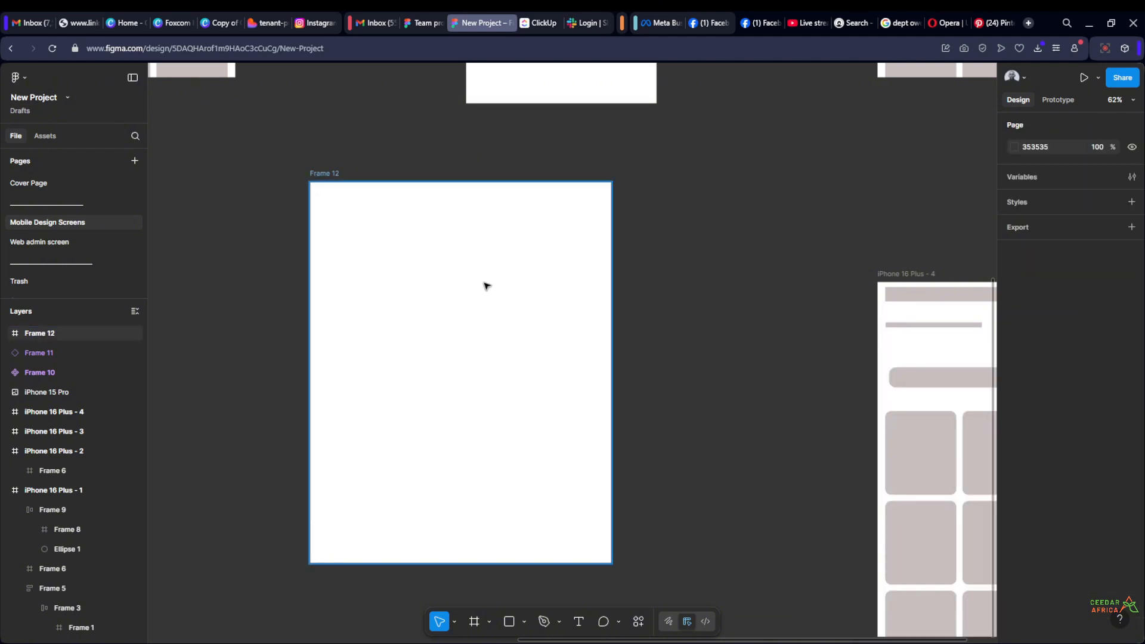
Recolour Frame 12's fill to 8D5C5C, and replace that with the light warm grey already used on this page
left_click(316, 174)
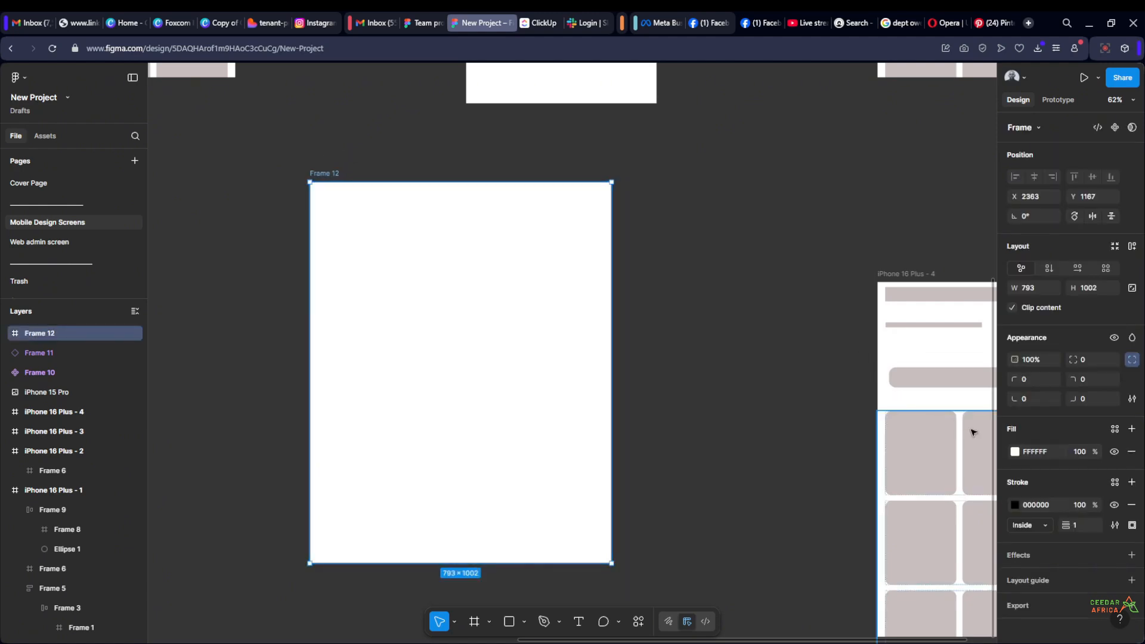
left_click(1014, 452)
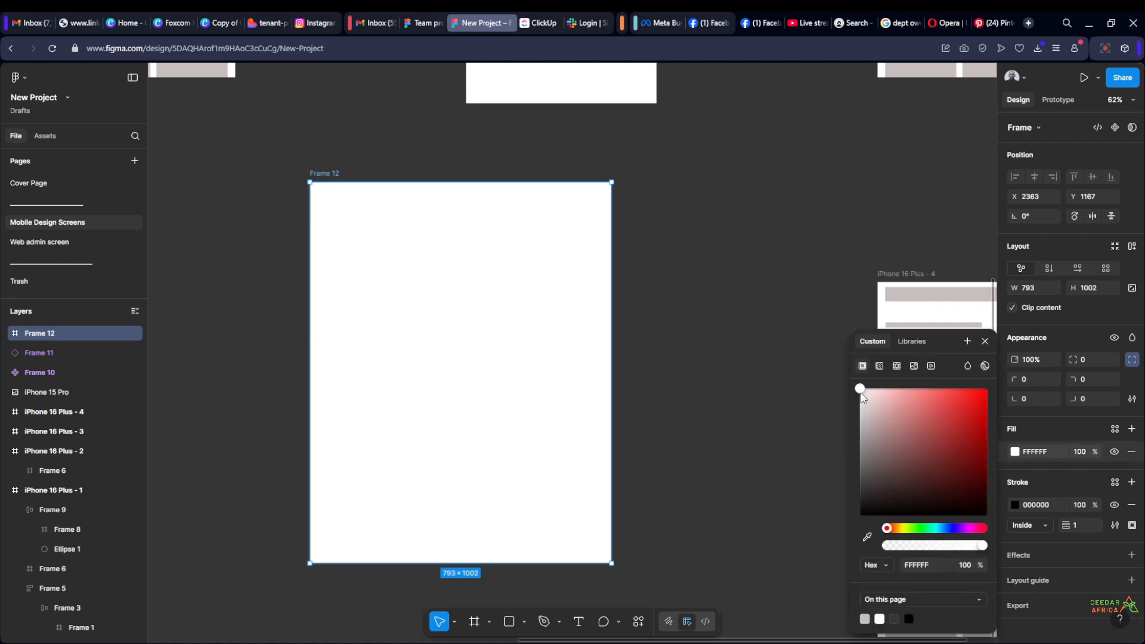
left_click_drag(860, 392, 904, 445)
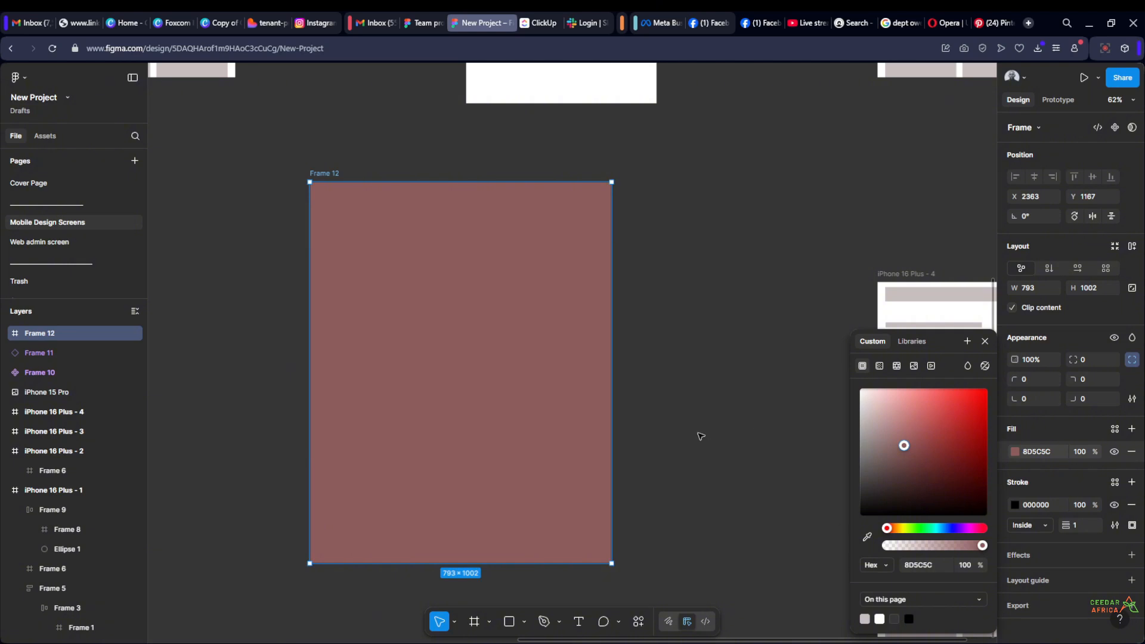
left_click(865, 618)
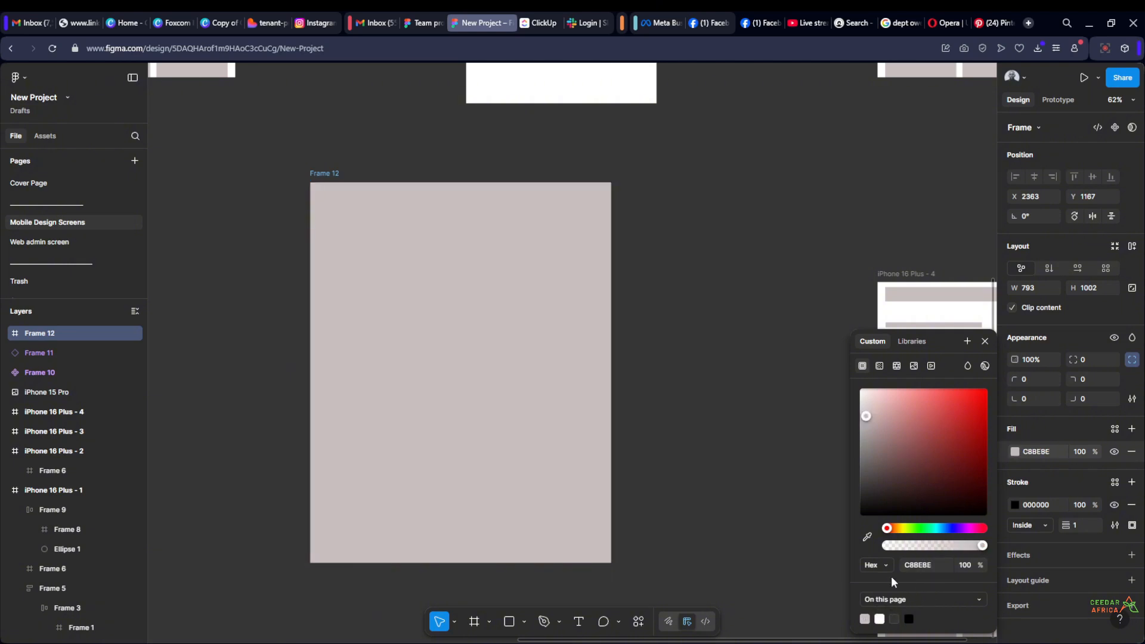
Look through the library colours available for Frame 12's fill, from the team grays down to the background and placeholder styles
left_click(924, 346)
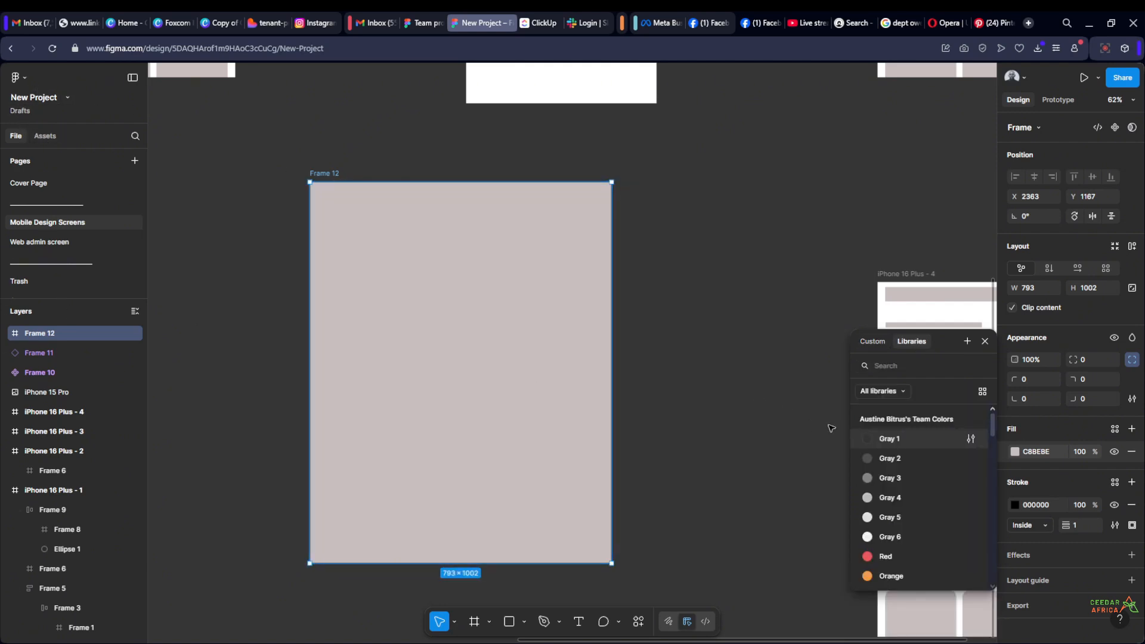
scroll(957, 453, "down", 5)
scroll(935, 513, "up", 5)
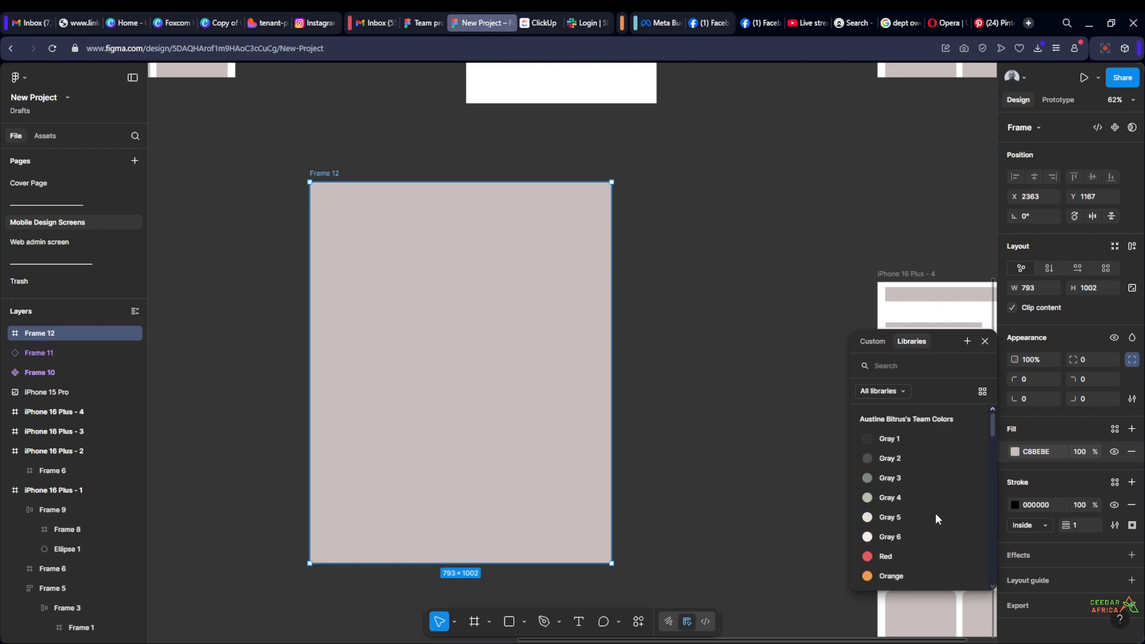
scroll(939, 441, "down", 10)
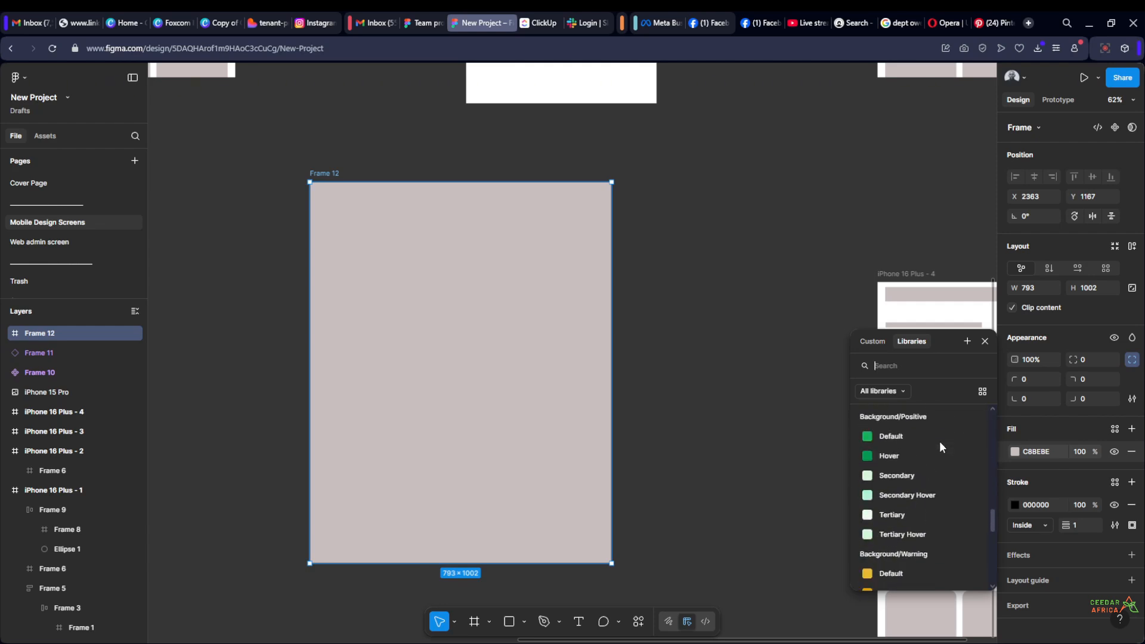
scroll(940, 441, "down", 8)
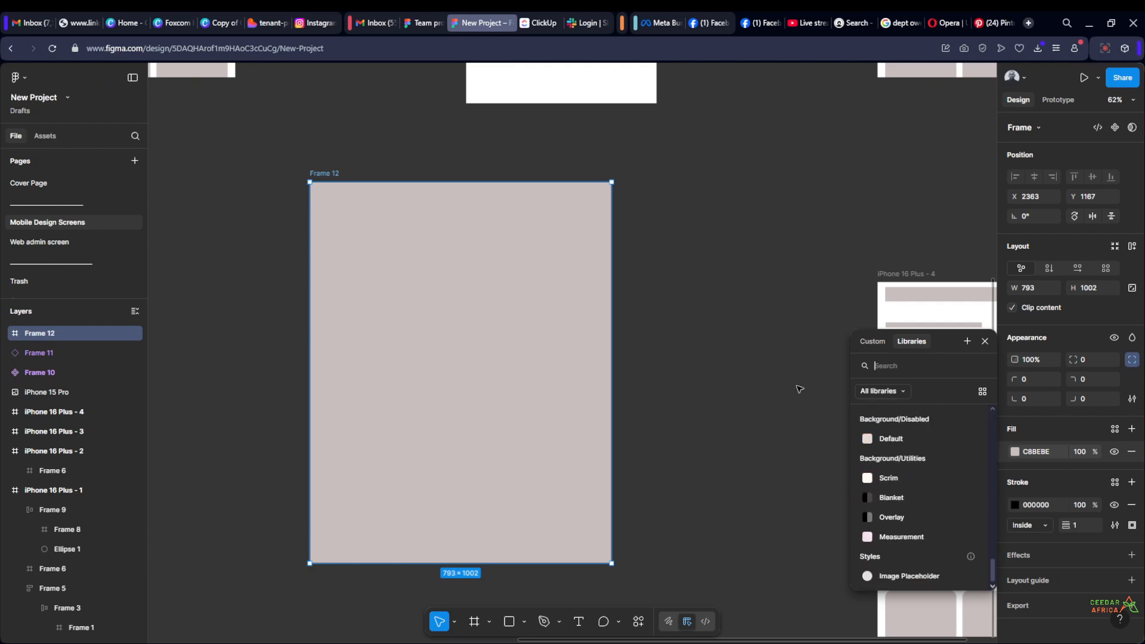
left_click(781, 364)
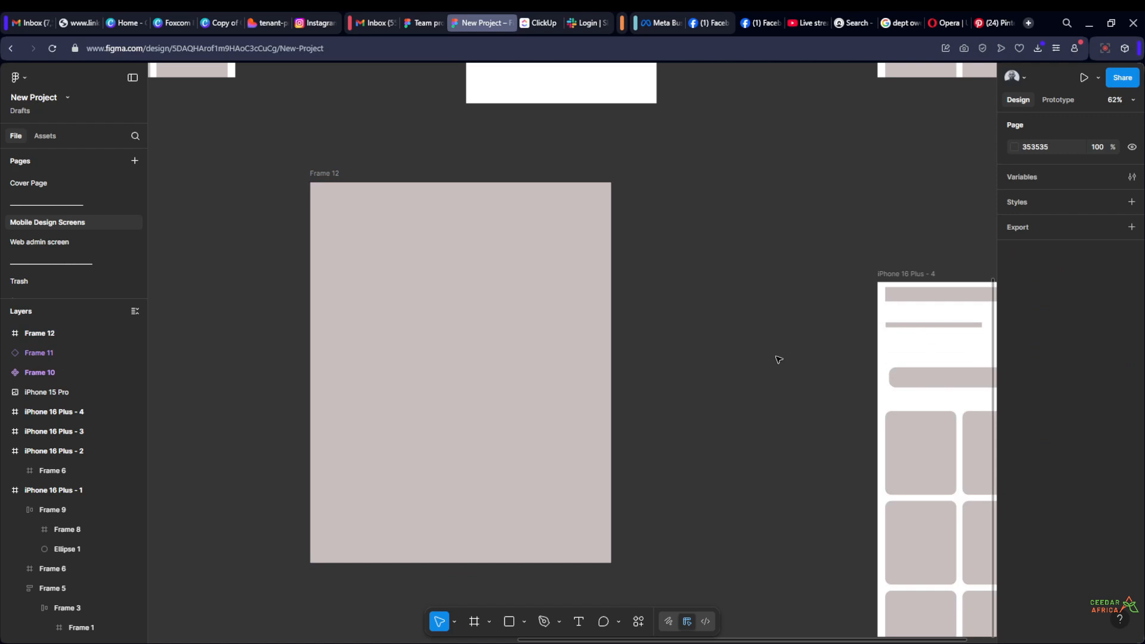
Hide Frame 12's fill to view only its outline on the canvas, and make the fill visible again
left_click(338, 187)
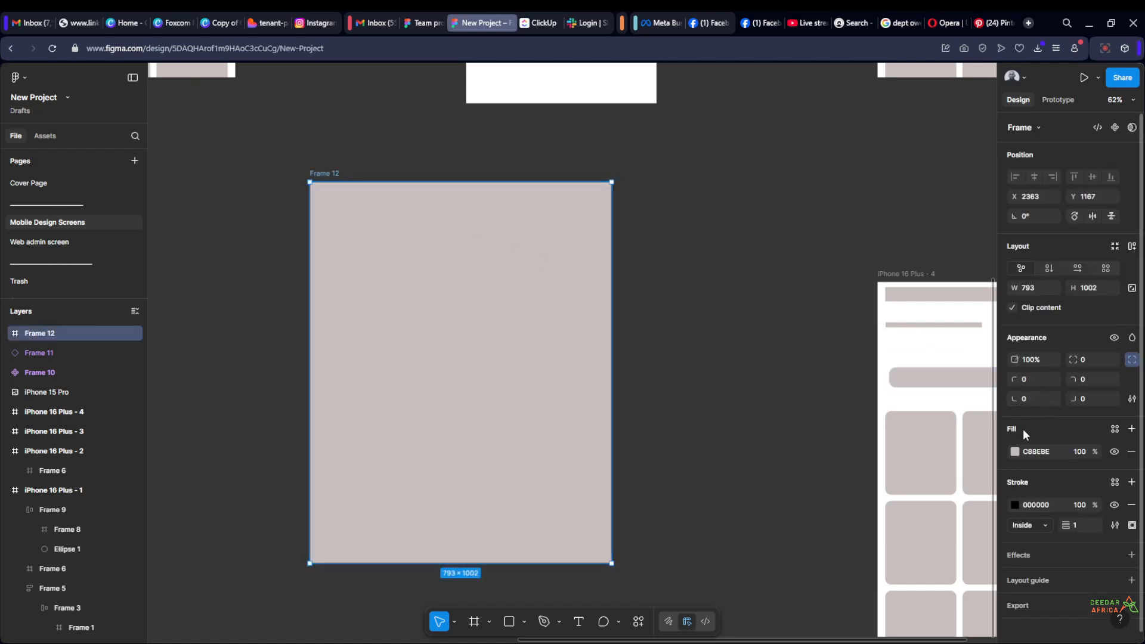
left_click(1114, 452)
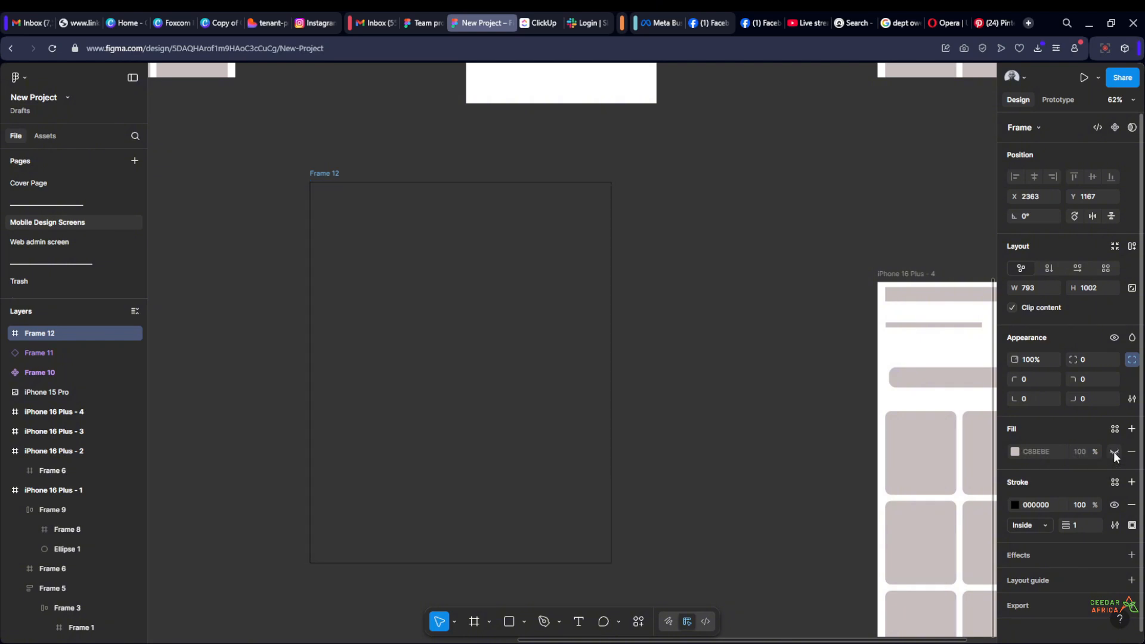
left_click(682, 209)
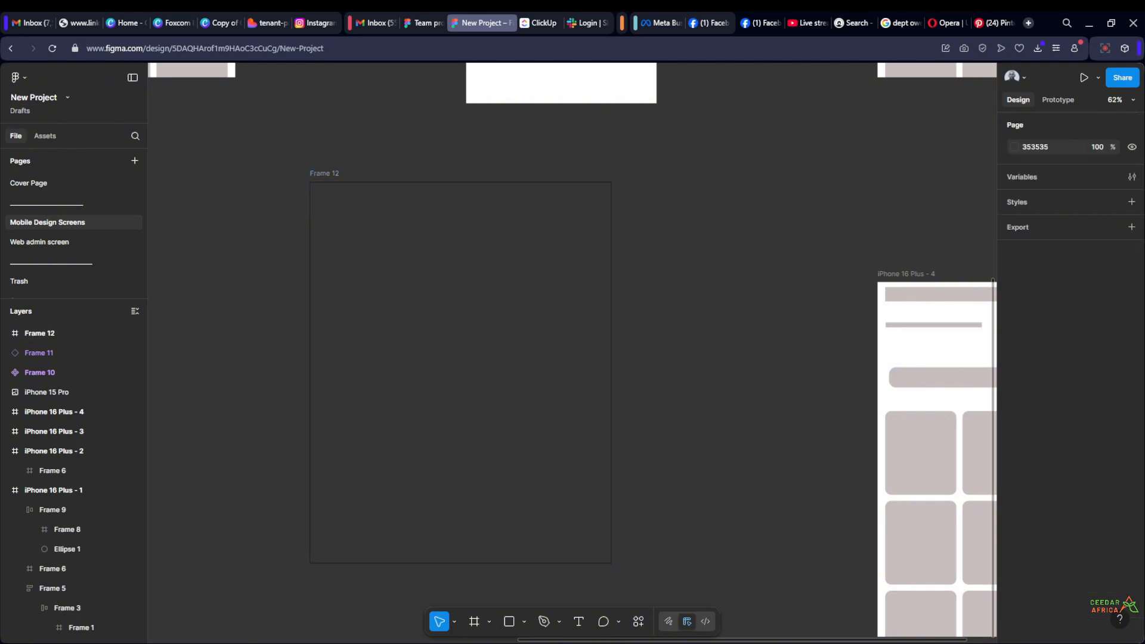
left_click(372, 168)
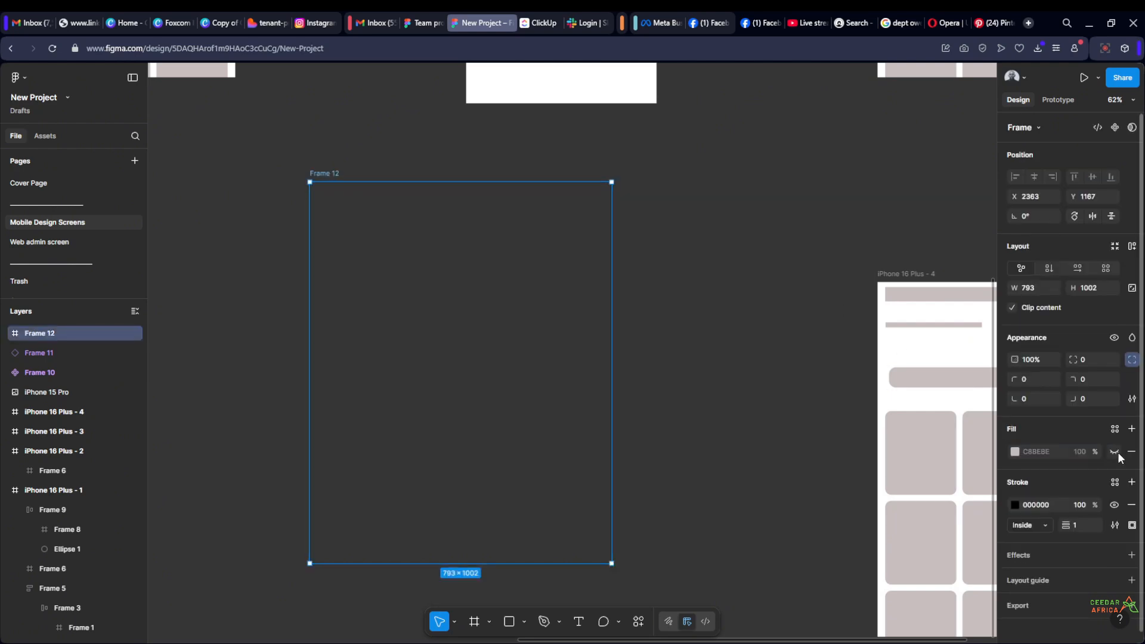
left_click(1114, 452)
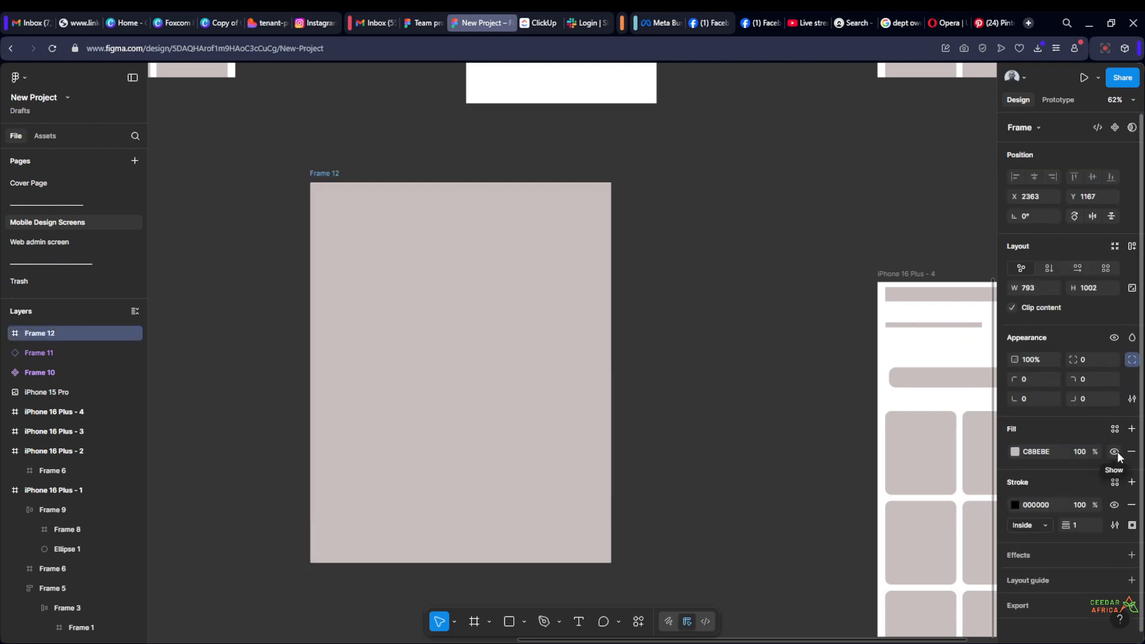
left_click(1072, 451)
left_click_drag(1097, 451, 1133, 455)
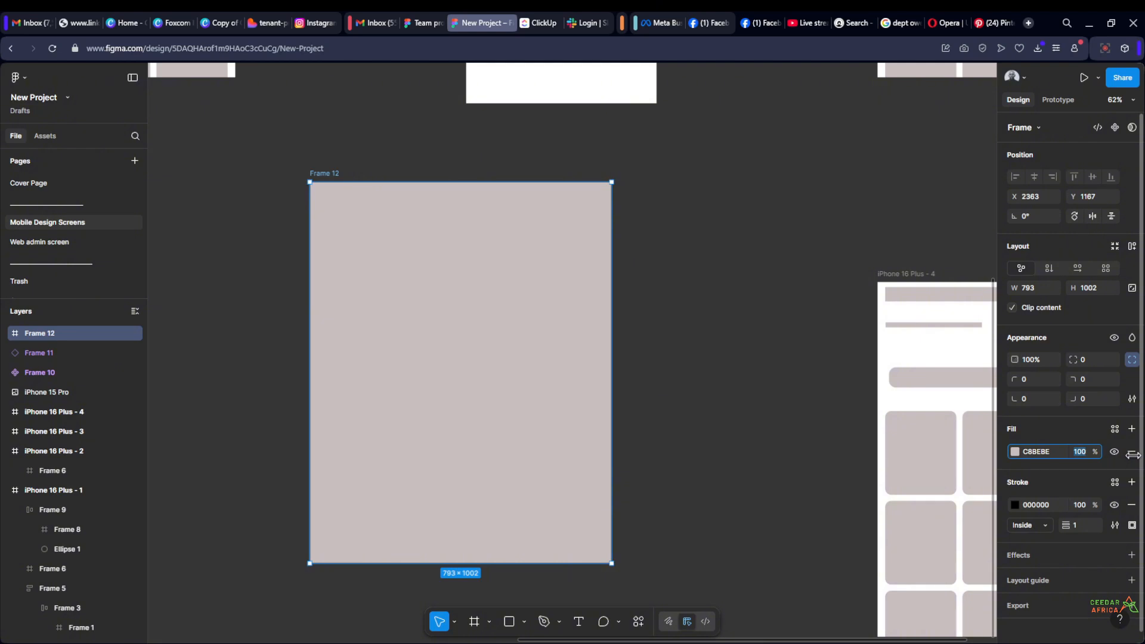
left_click(775, 328)
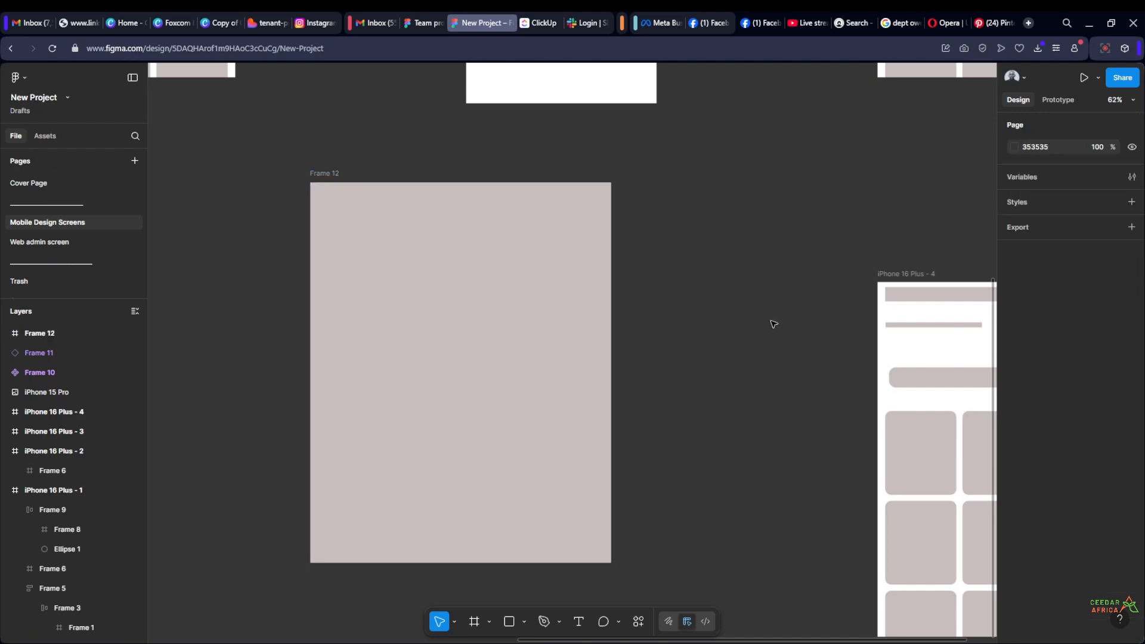
Examine Frame 6 inside iPhone 16 Plus - 2 up close, checking its design properties and its edges on the canvas
scroll(733, 290, "down", 5)
scroll(723, 215, "up", 4)
scroll(695, 233, "up", 8)
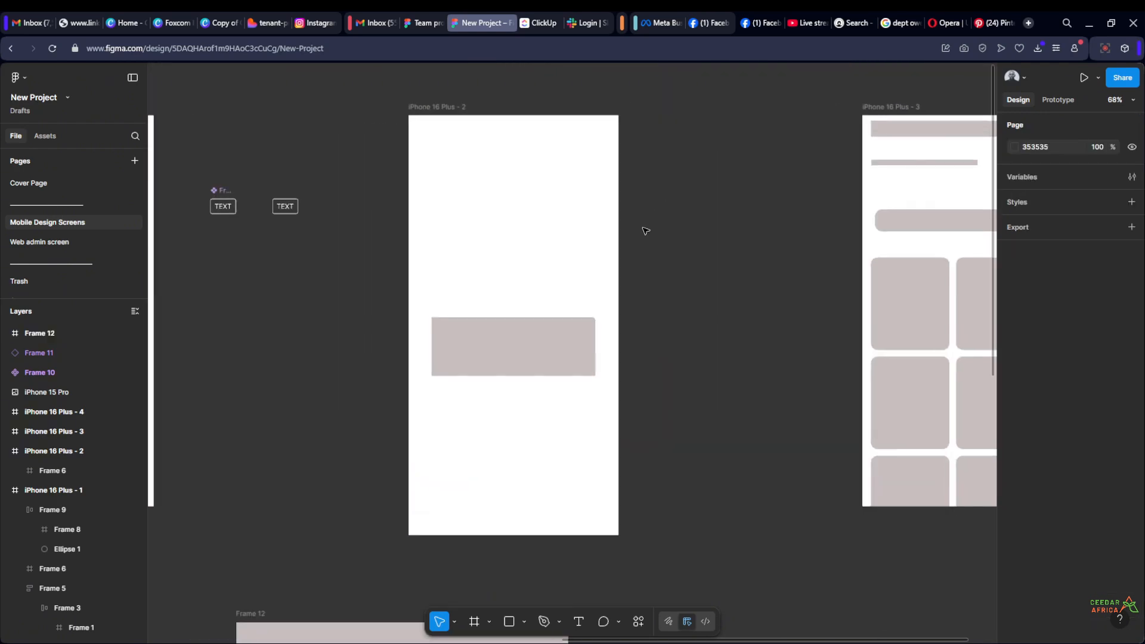
left_click(665, 340)
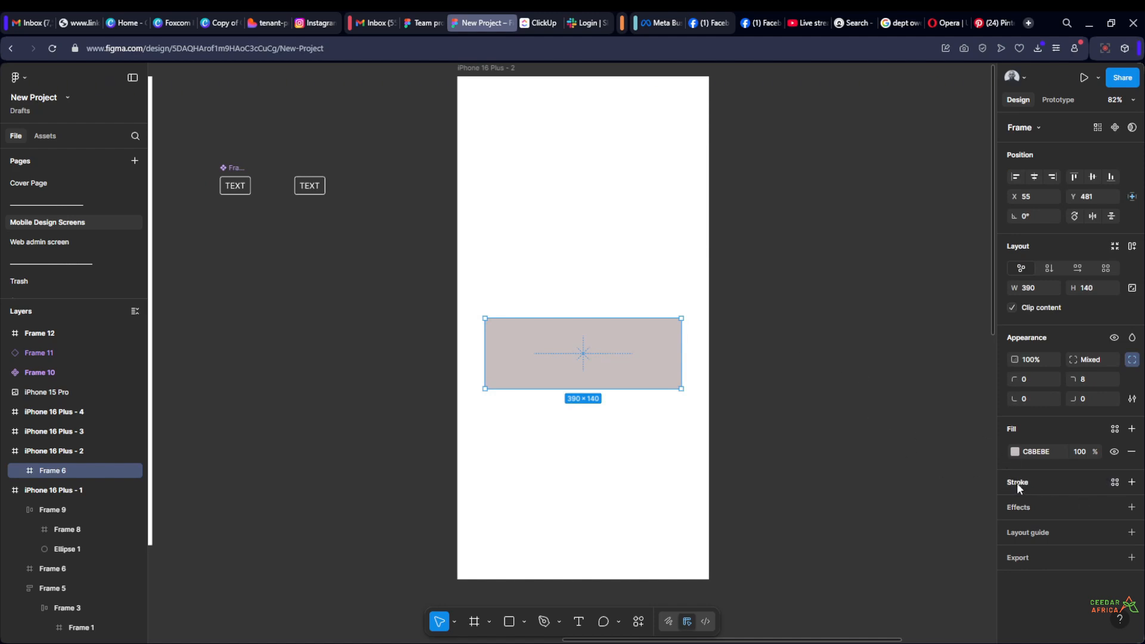
scroll(780, 358, "up", 3)
left_click(766, 354)
scroll(209, 276, "up", 5)
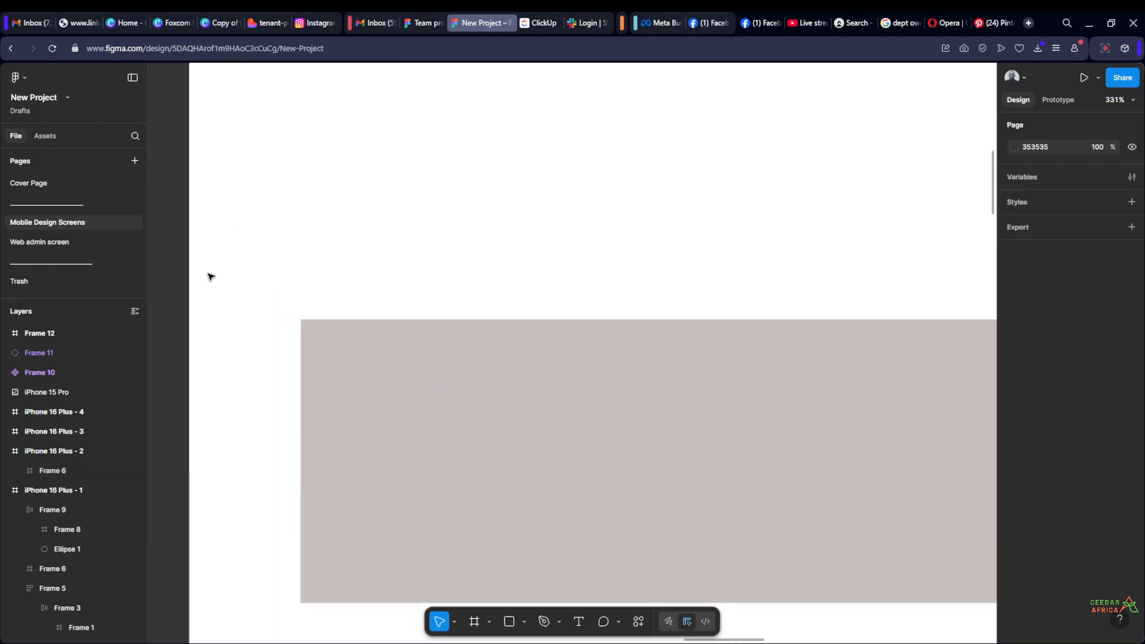
scroll(306, 280, "up", 2)
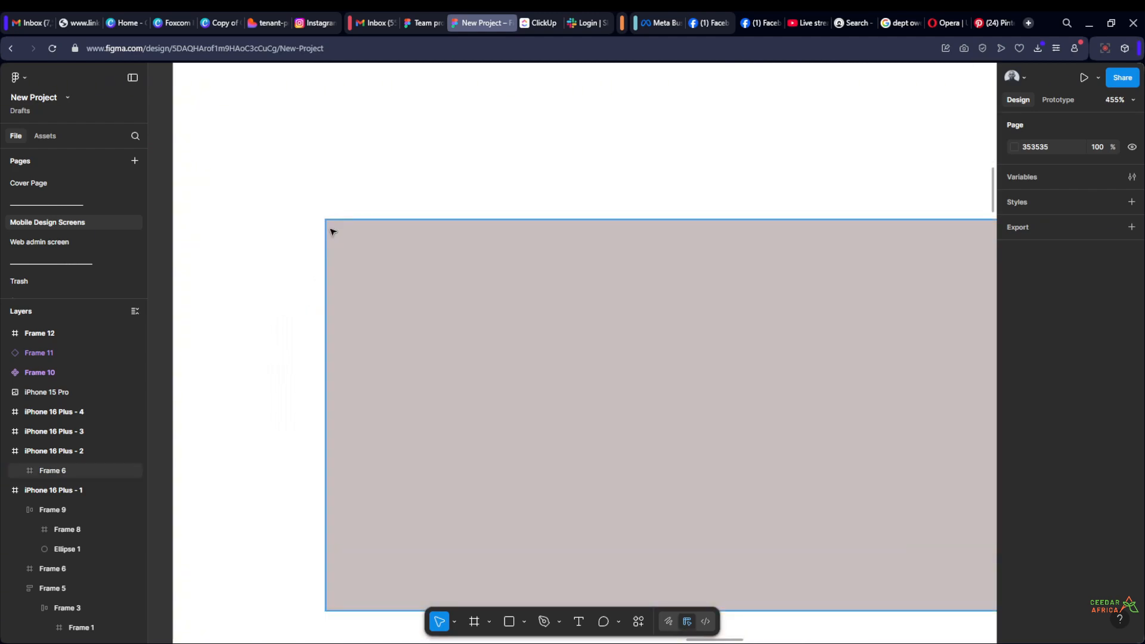
scroll(333, 231, "down", 1)
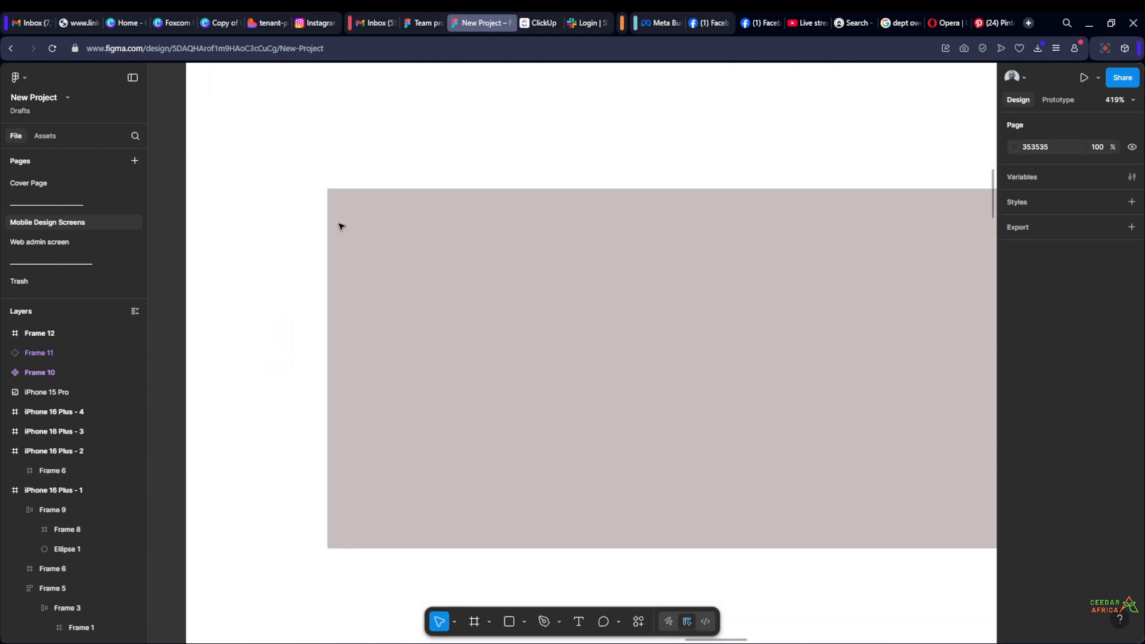
scroll(294, 230, "down", 2)
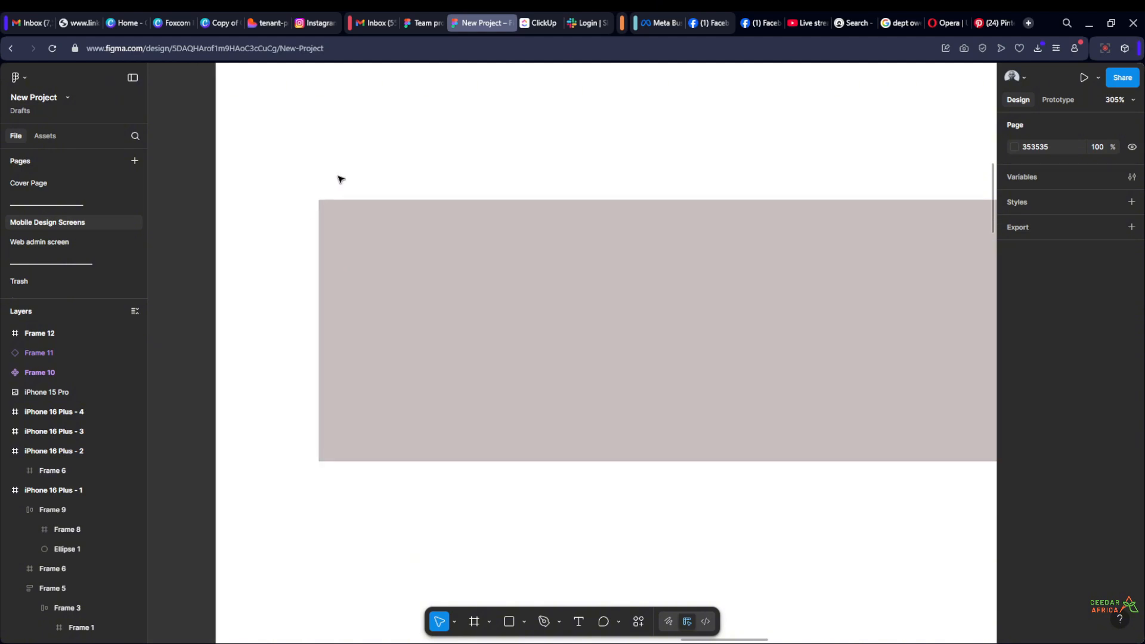
scroll(268, 219, "up", 1)
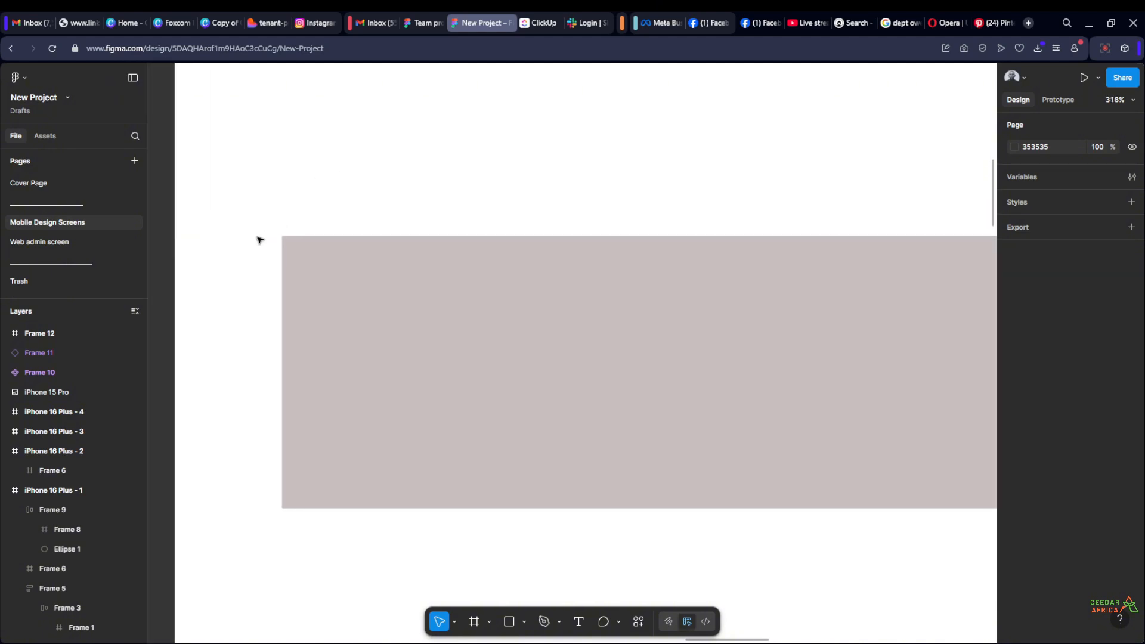
scroll(258, 239, "down", 1)
Add a black 000000, 1-pixel inside stroke to Frame 6 in iPhone 16 Plus - 2
left_click(491, 363)
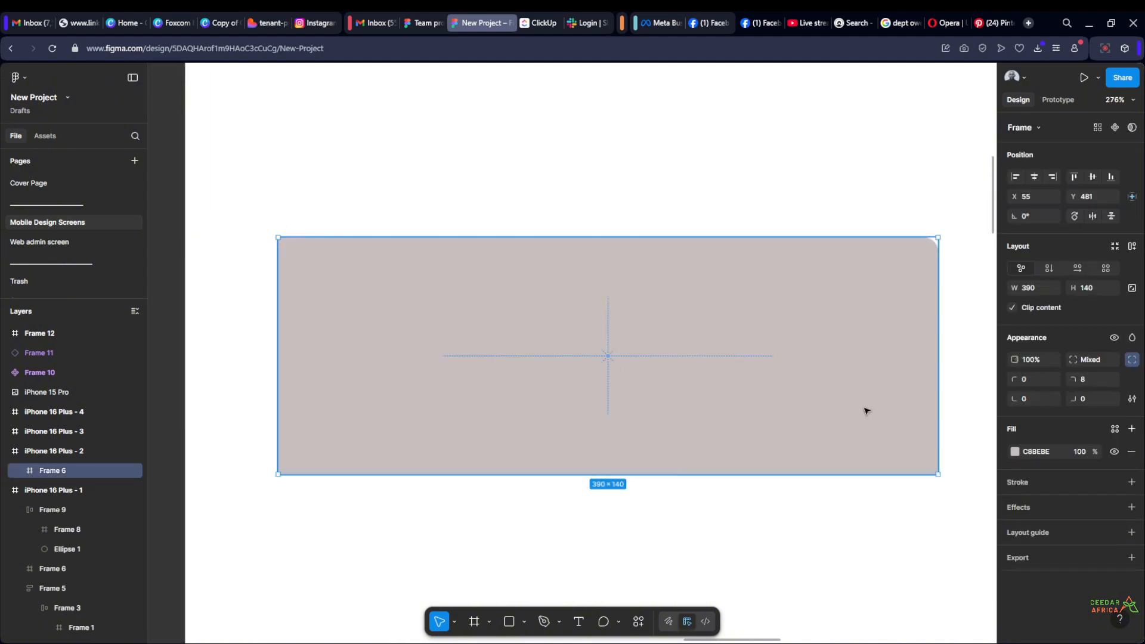
left_click(1131, 483)
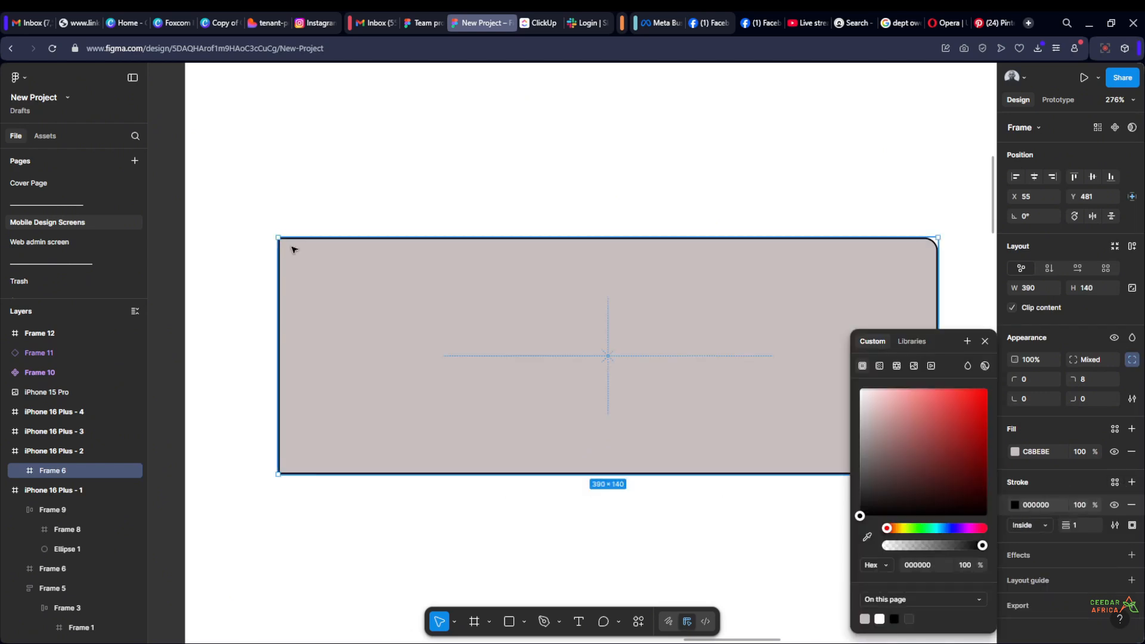
scroll(431, 228, "down", 7)
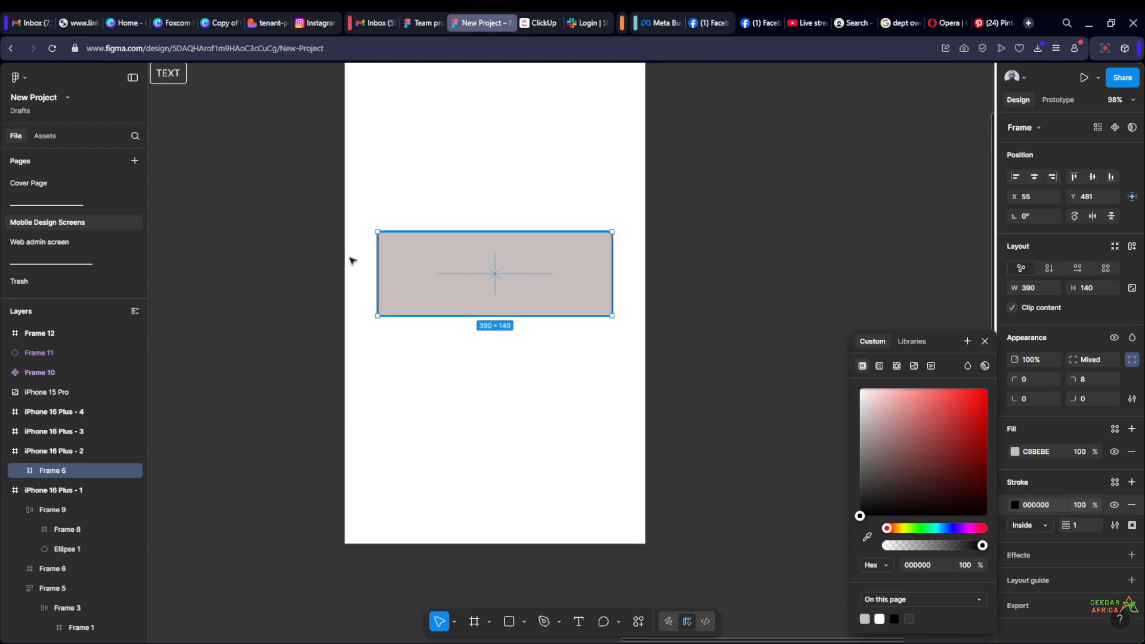
left_click(311, 256)
scroll(409, 229, "up", 5)
scroll(344, 246, "down", 2)
scroll(520, 168, "up", 1)
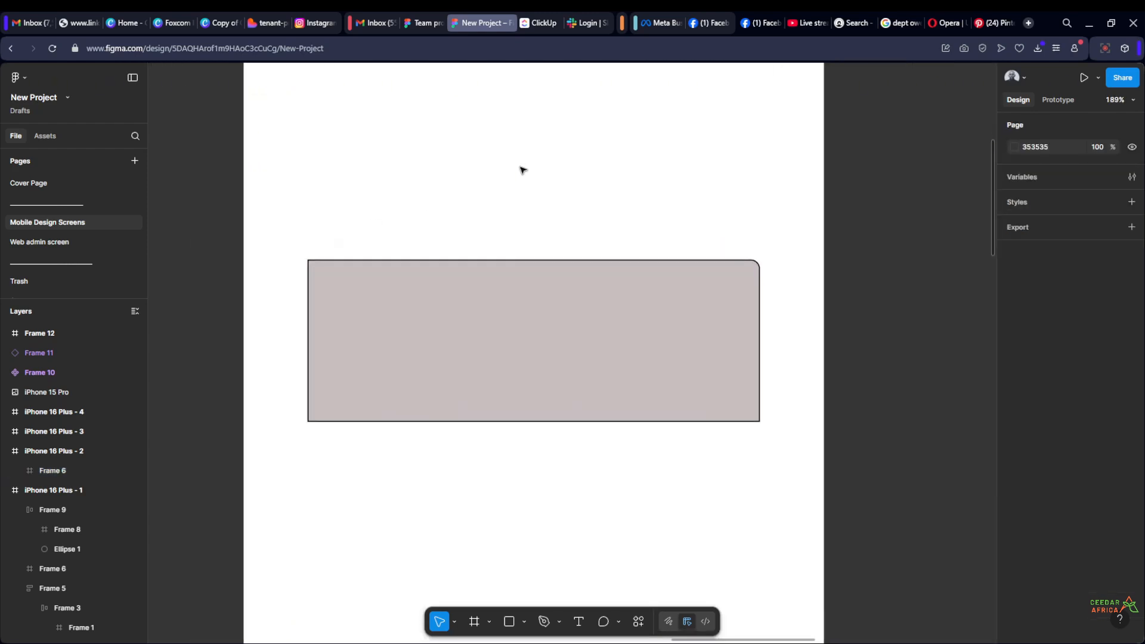
scroll(512, 185, "up", 1)
Recolour Frame 6's stroke to pure red FF0000
left_click(475, 332)
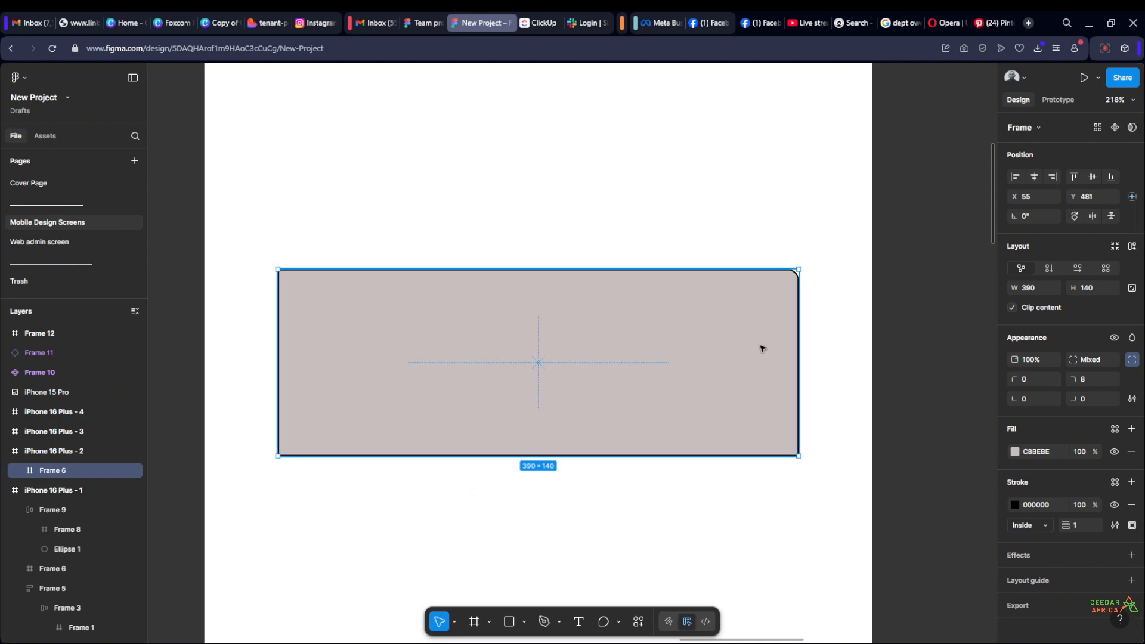
left_click(1015, 504)
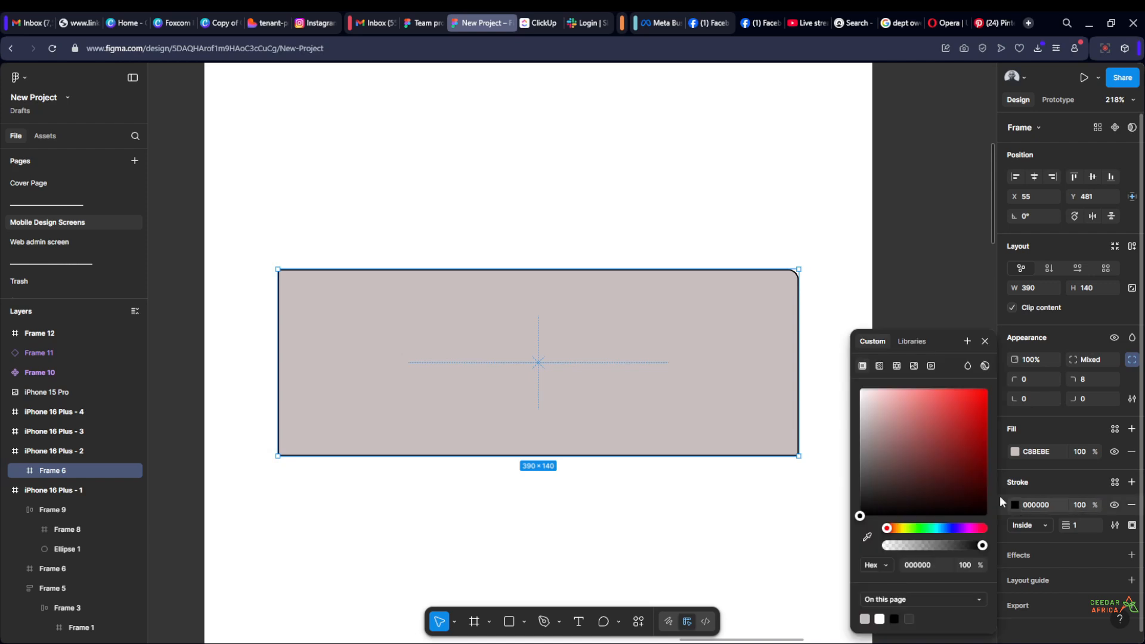
left_click_drag(978, 412, 994, 373)
left_click(994, 369)
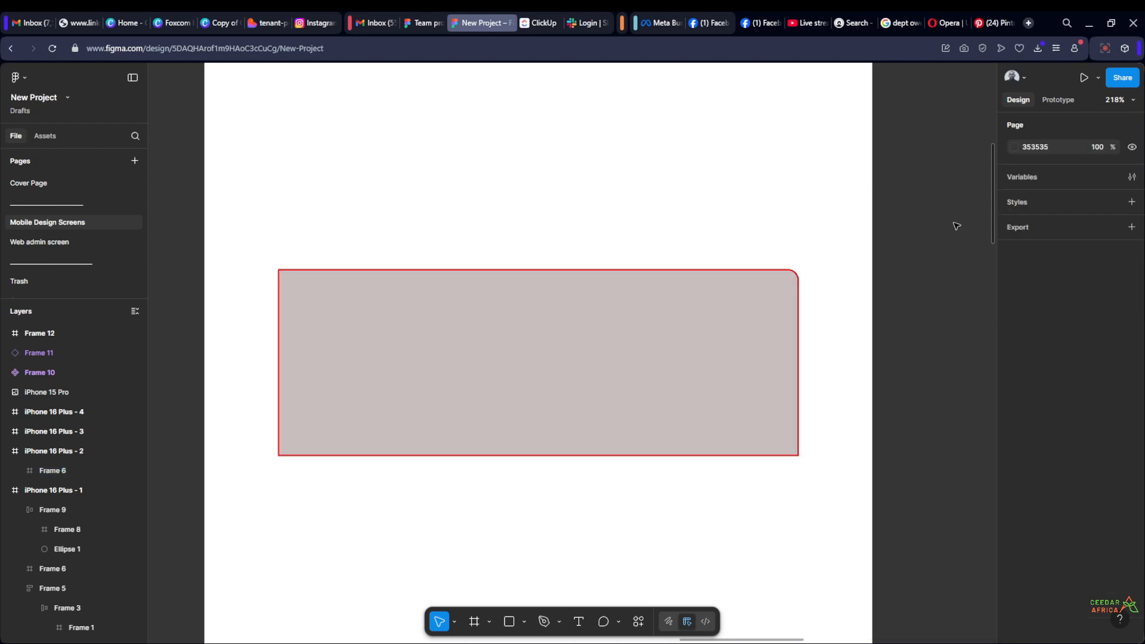
Set the weight of Frame 6's red stroke to 4
left_click(687, 344)
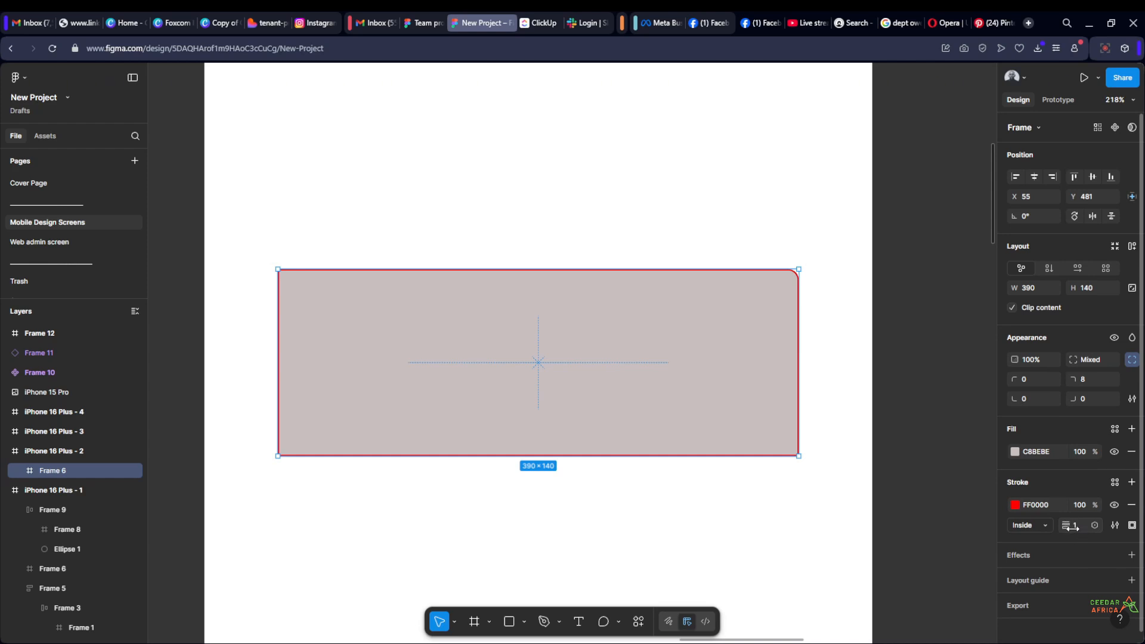
mouse_move(1067, 526)
left_mouse_down()
mouse_move(1113, 527)
mouse_move(1074, 534)
left_mouse_up()
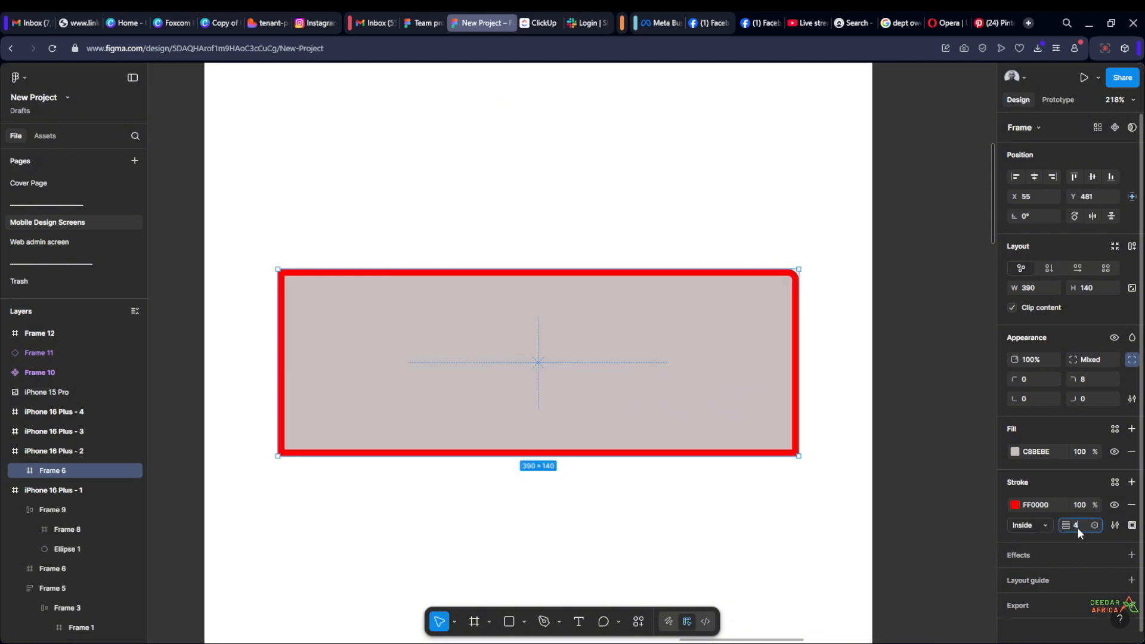
type("4")
left_click(958, 401)
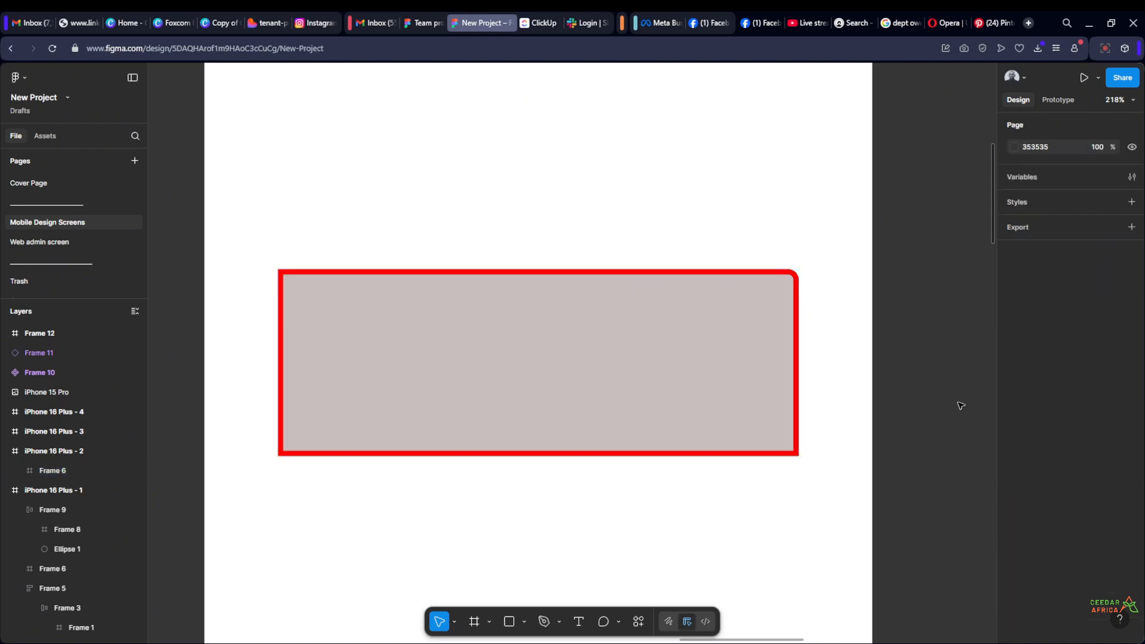
Limit Frame 6's stroke to the Bottom side only and inspect it on the canvas
left_click(684, 391)
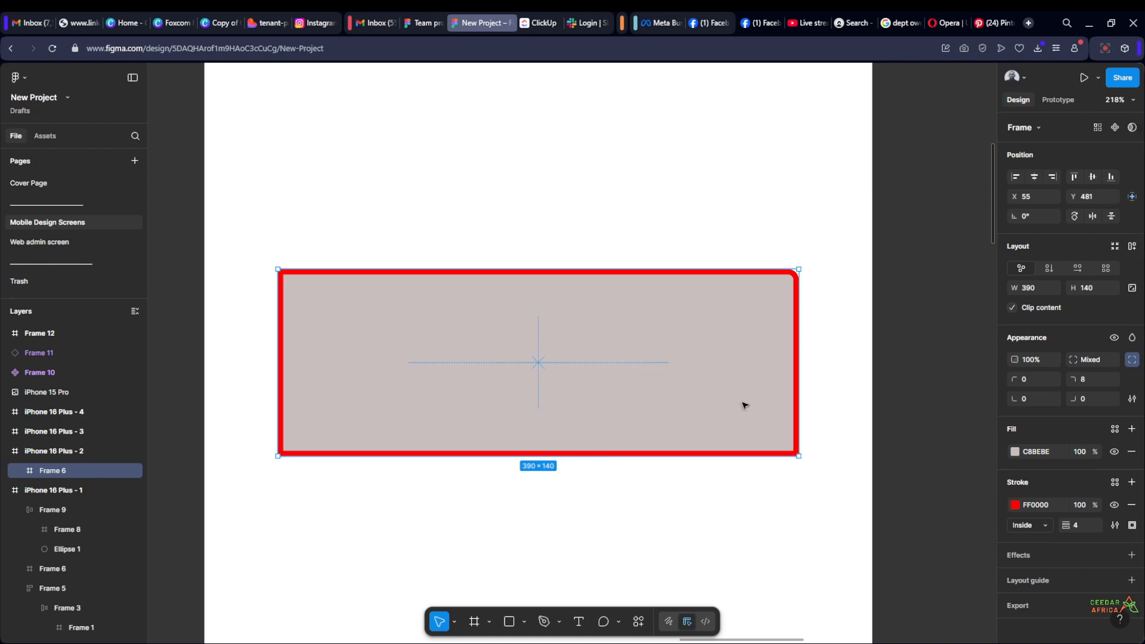
left_click(1131, 525)
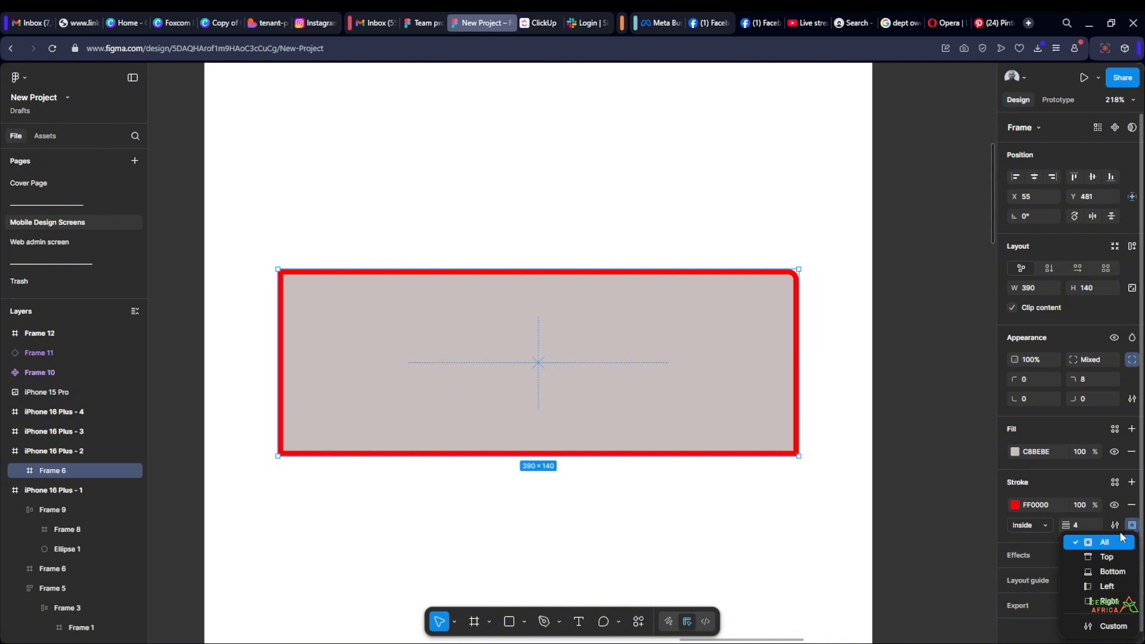
left_click(1112, 571)
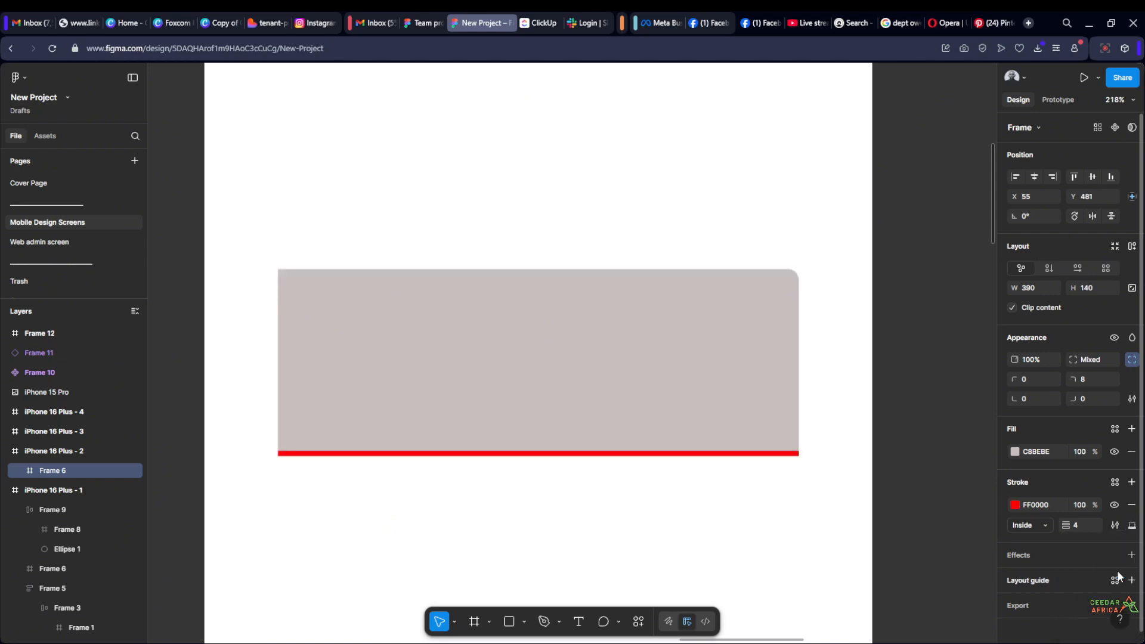
left_click(930, 424)
scroll(930, 424, "down", 1)
scroll(930, 423, "down", 3)
left_click_drag(932, 408, 876, 415)
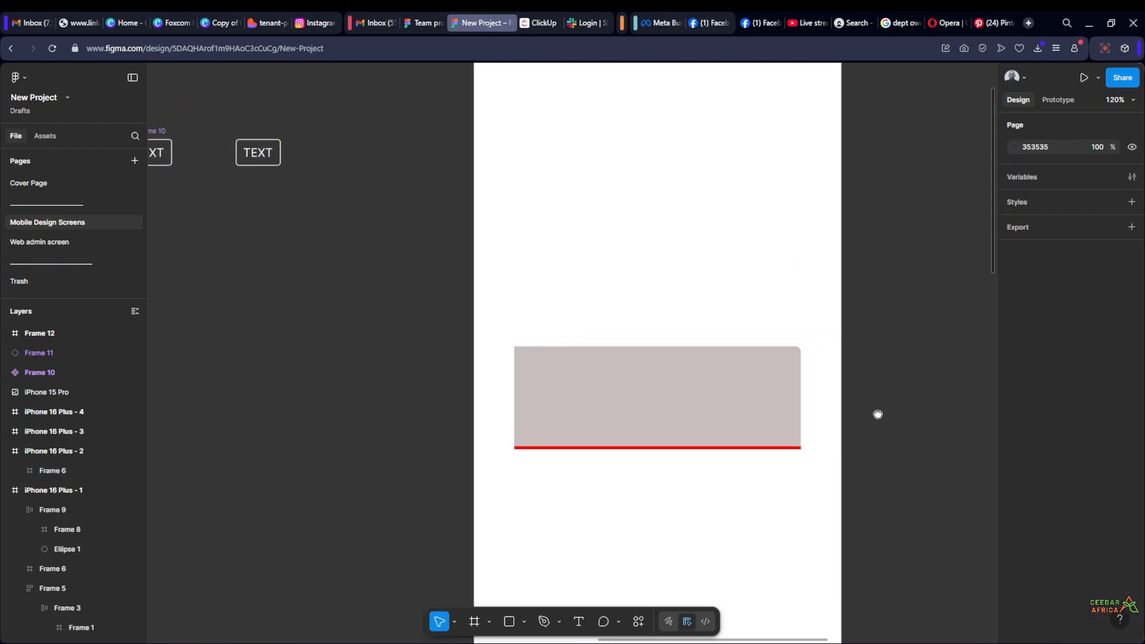
scroll(879, 415, "up", 3)
scroll(880, 416, "down", 1)
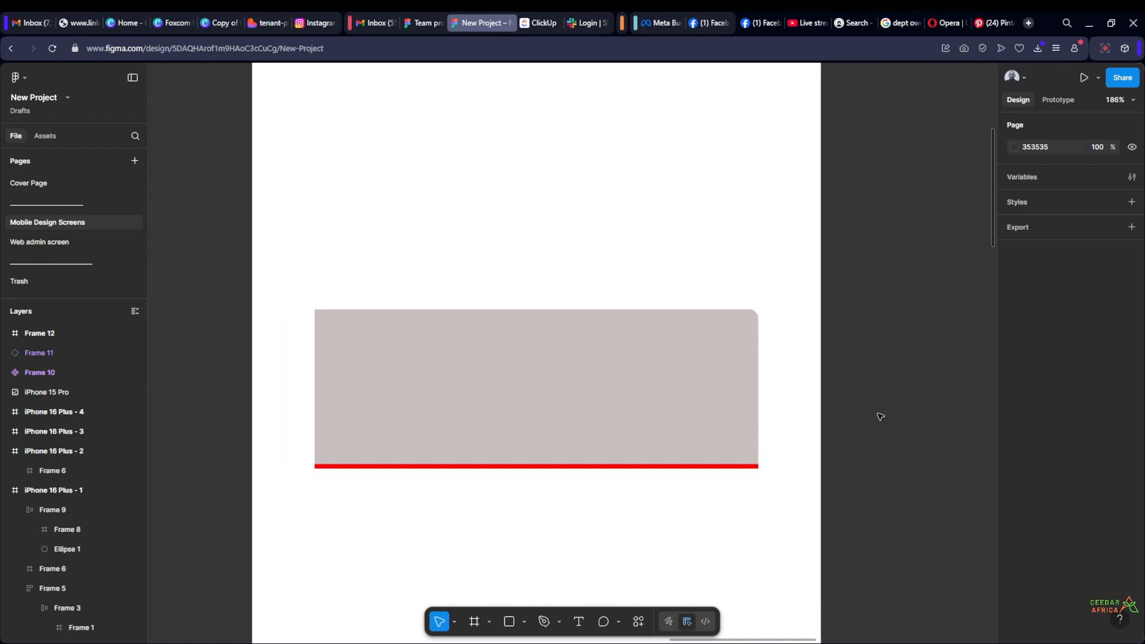
Apply Frame 6's red stroke in iPhone 16 Plus - 2 to All sides
left_click(590, 370)
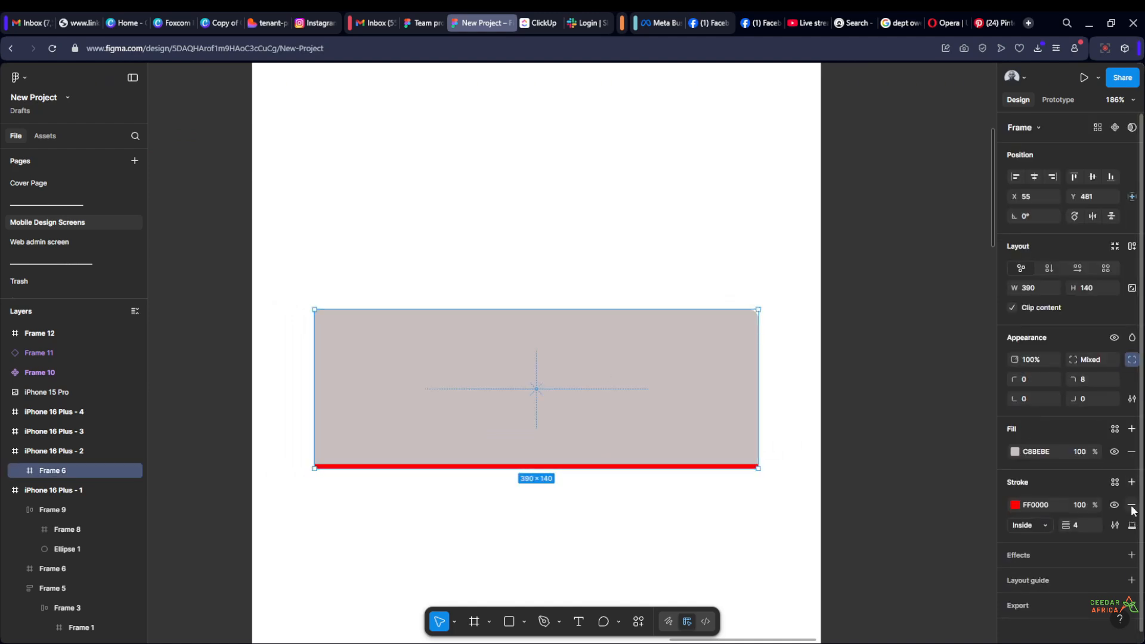
left_click(1132, 526)
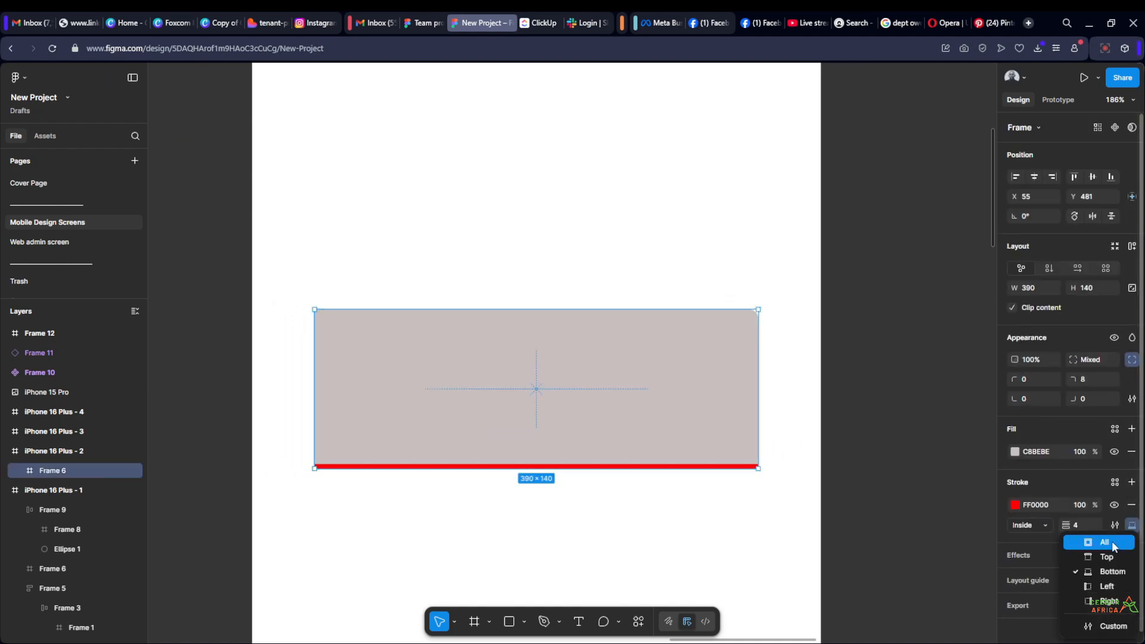
left_click(1112, 545)
Switch Frame 6's stroke to Custom sides and set the left and right weights to 0
left_click(1132, 525)
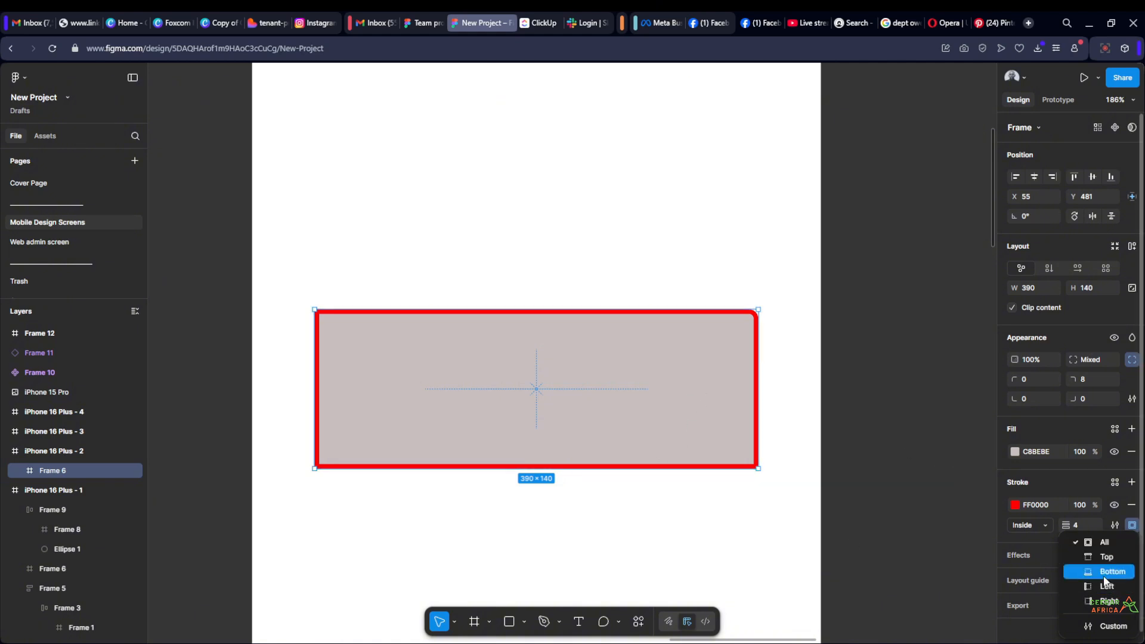
left_click(1112, 626)
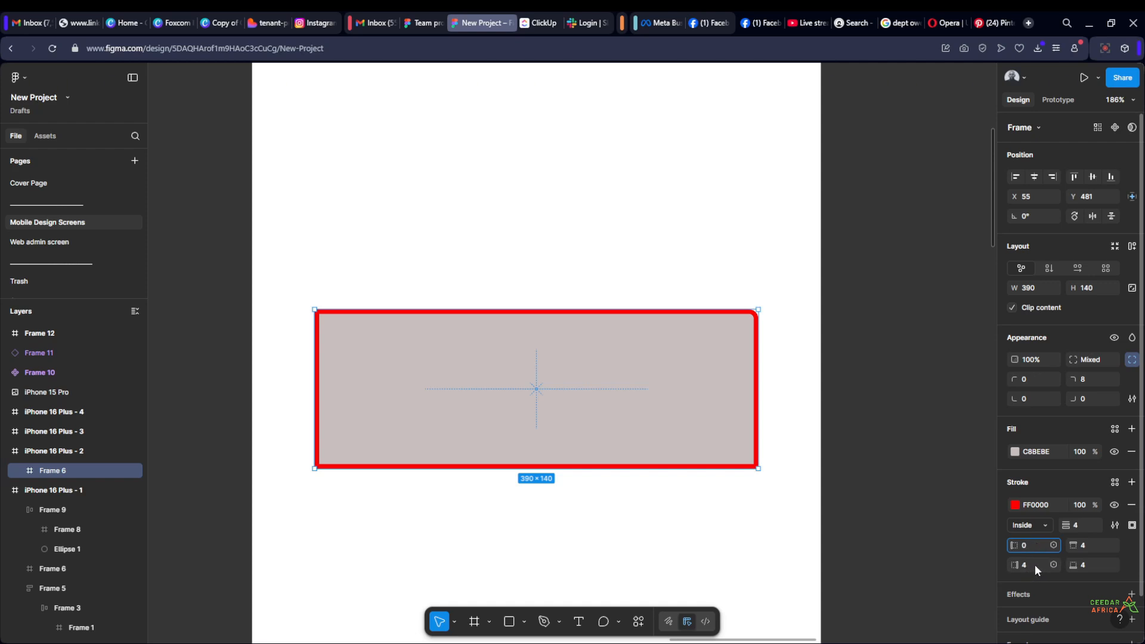
left_click(1034, 564)
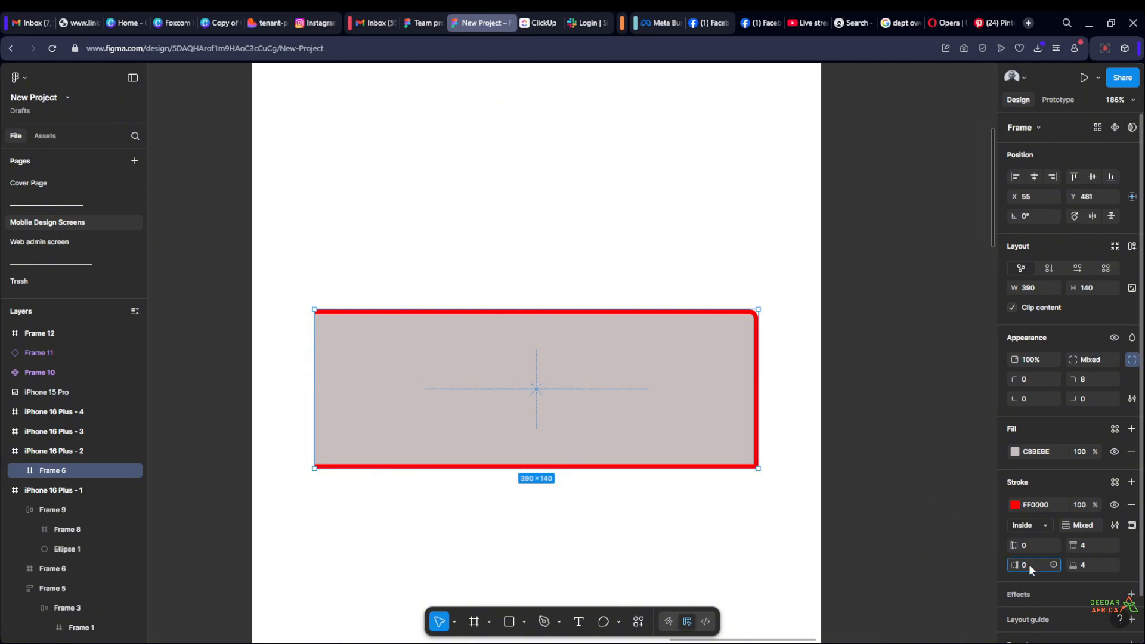
key("Return")
left_click(890, 416)
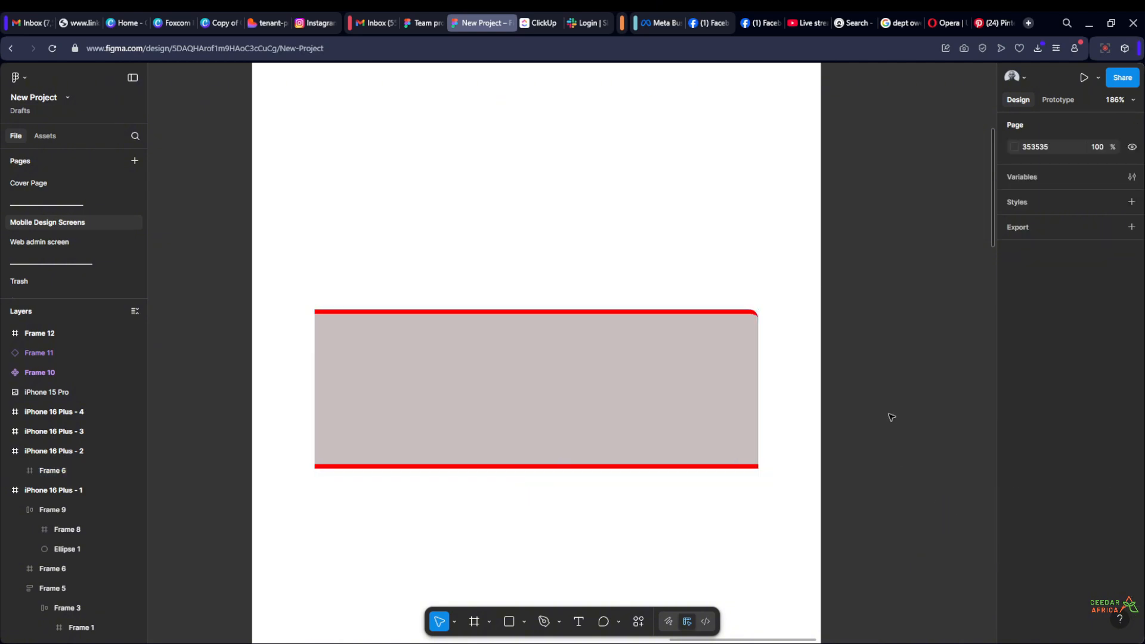
Set Frame 6's top-right corner radius to 0 and inspect its corners and stroke edges on the canvas
left_click(643, 381)
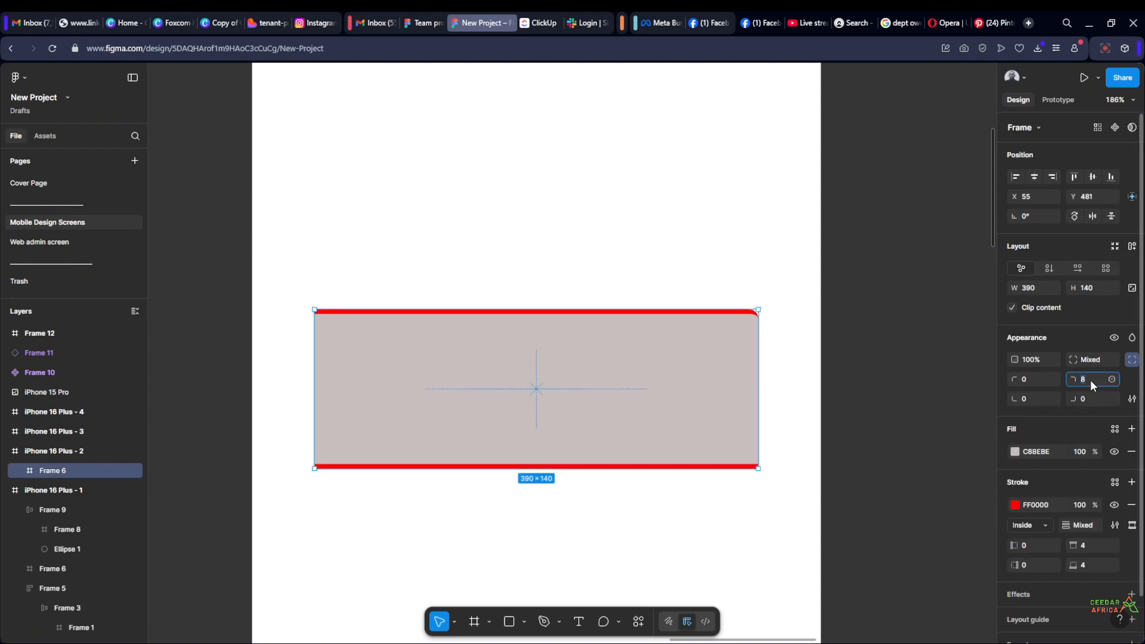
key("Return")
left_click(876, 327)
scroll(878, 328, "down", 3)
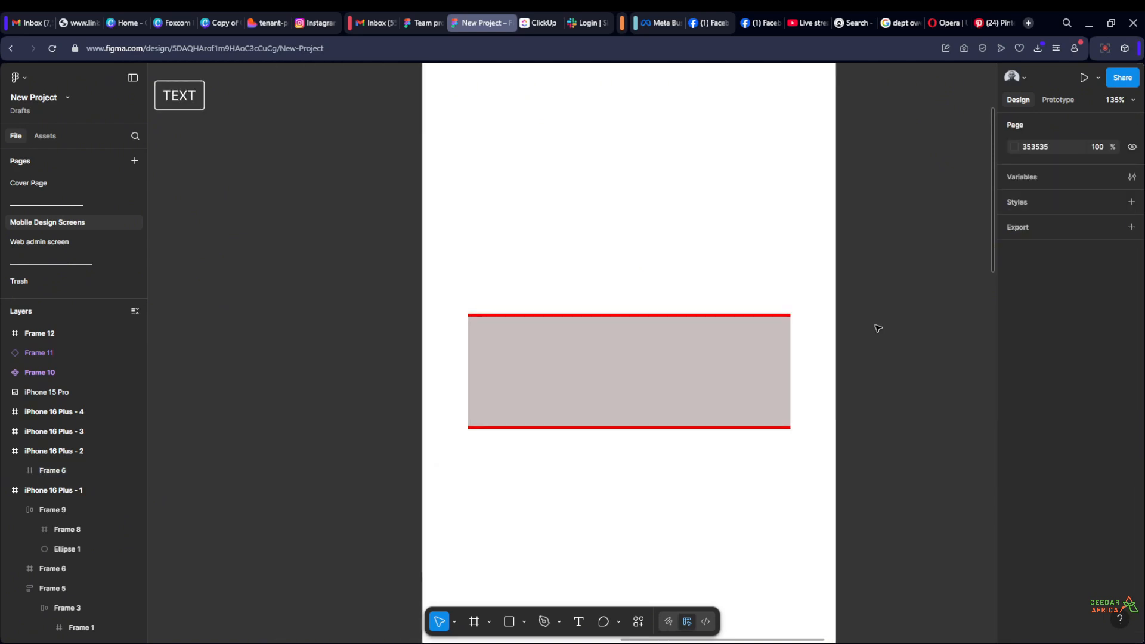
scroll(873, 331, "up", 1)
left_click(690, 368)
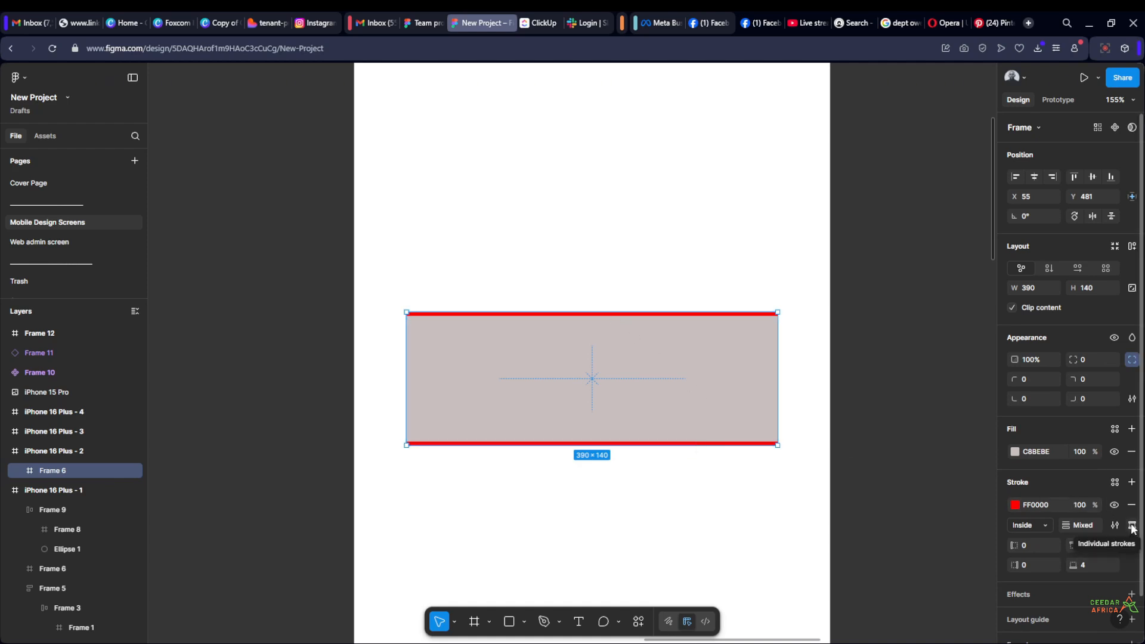
left_click(894, 428)
scroll(841, 375, "up", 3)
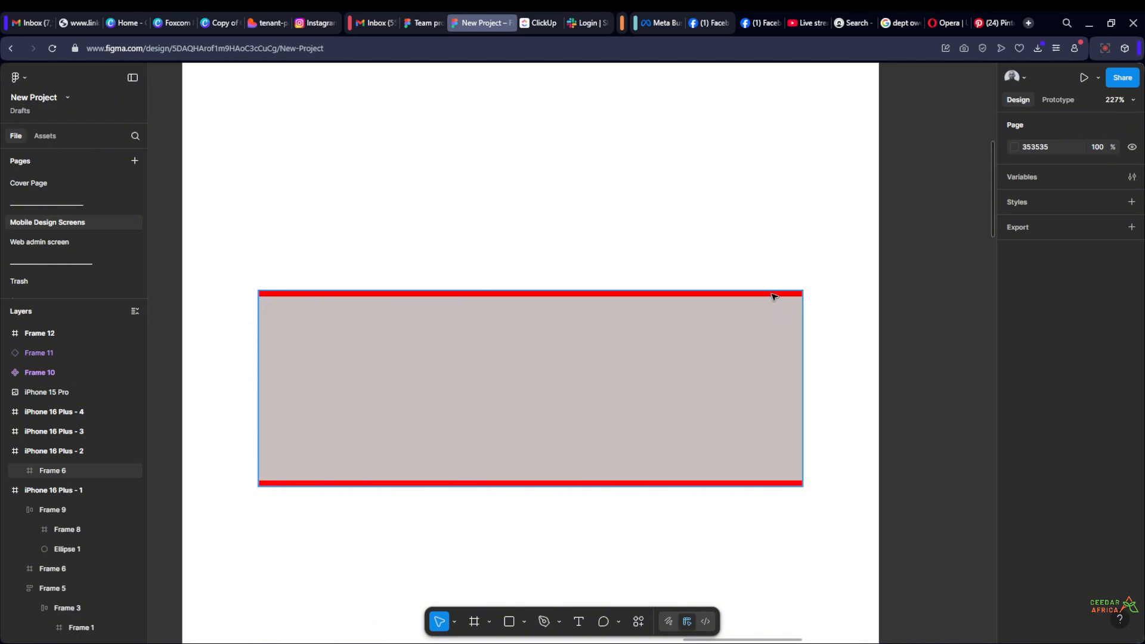
scroll(827, 408, "down", 3)
scroll(829, 409, "up", 2)
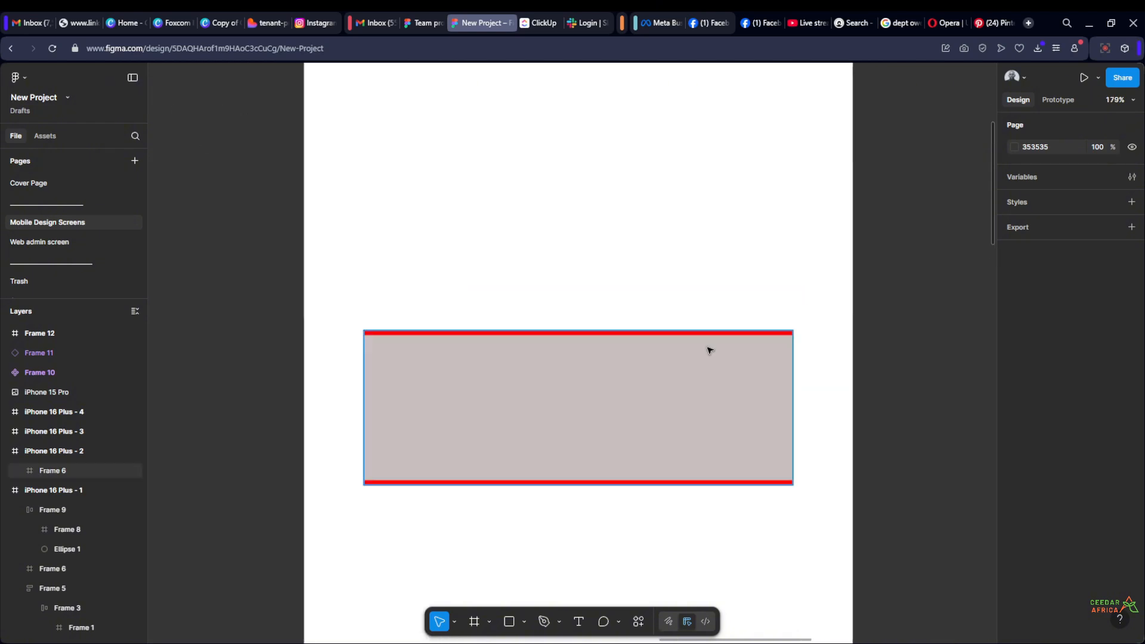
Change Frame 6's stroke style to Dashed in the advanced stroke settings
left_click(685, 427)
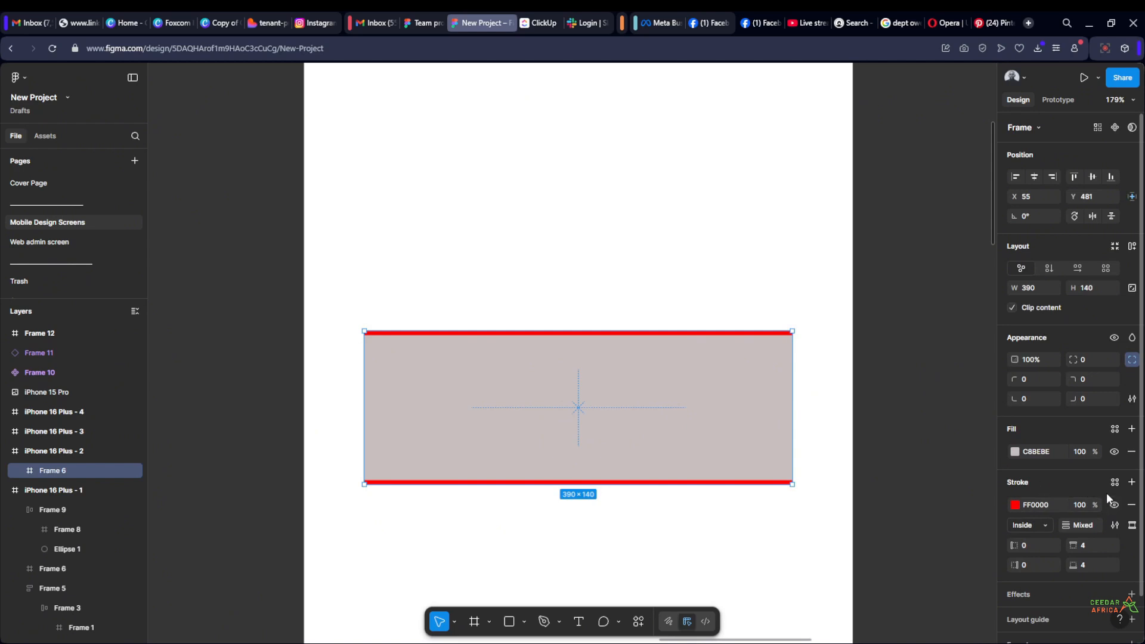
left_click(1115, 525)
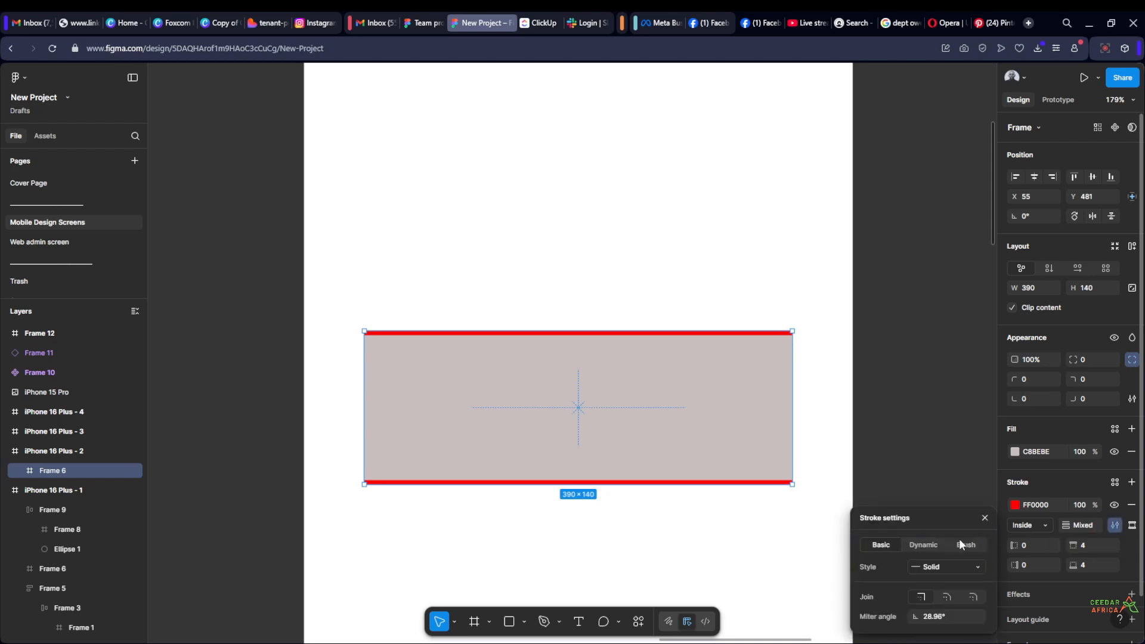
left_click(980, 567)
left_click(980, 580)
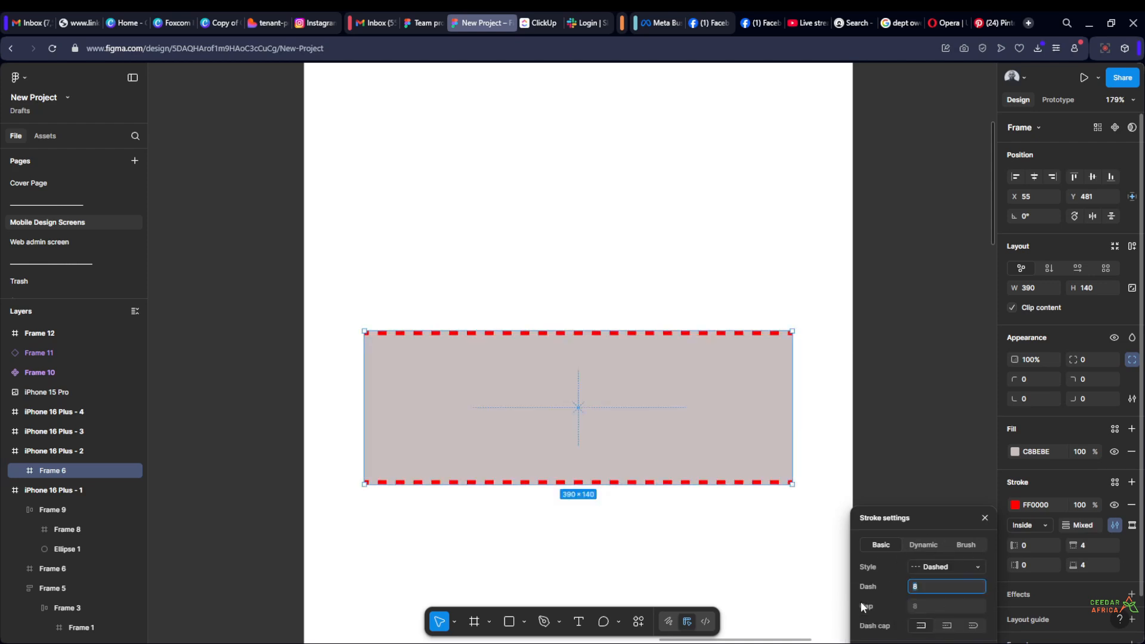
left_click(910, 384)
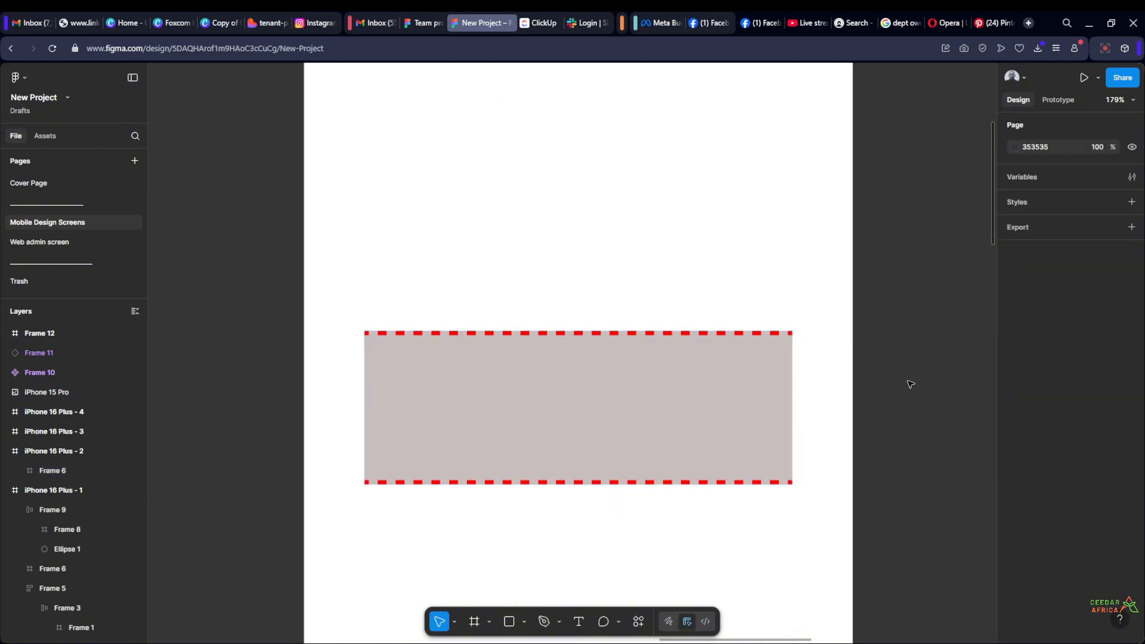
Return Frame 6's stroke style to Solid in the advanced stroke settings
left_click(729, 370)
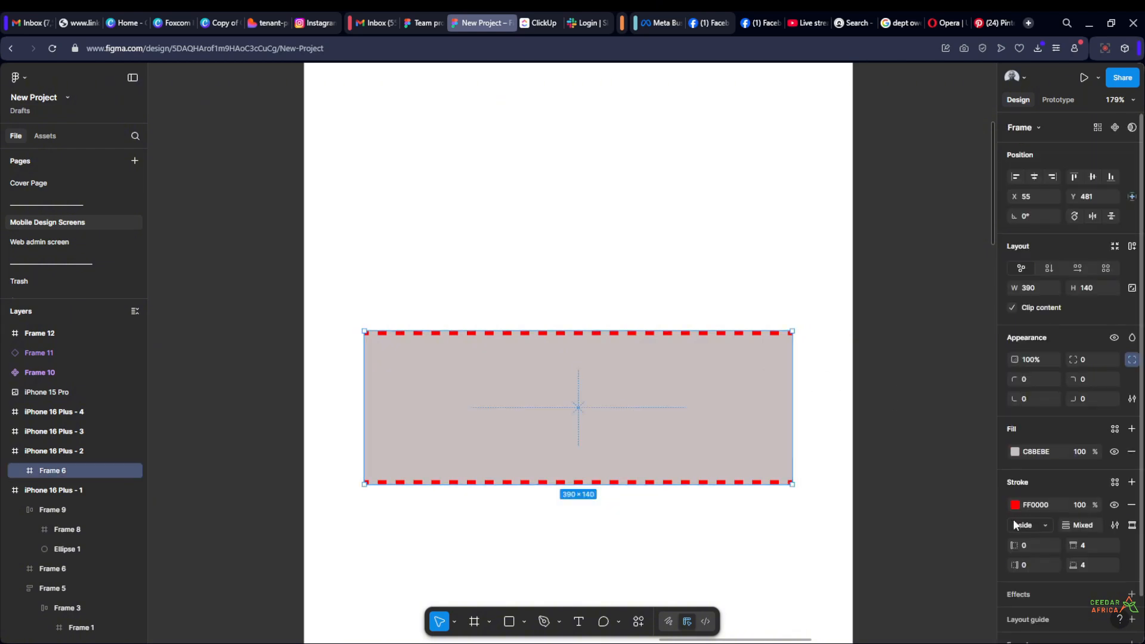
left_click(1114, 525)
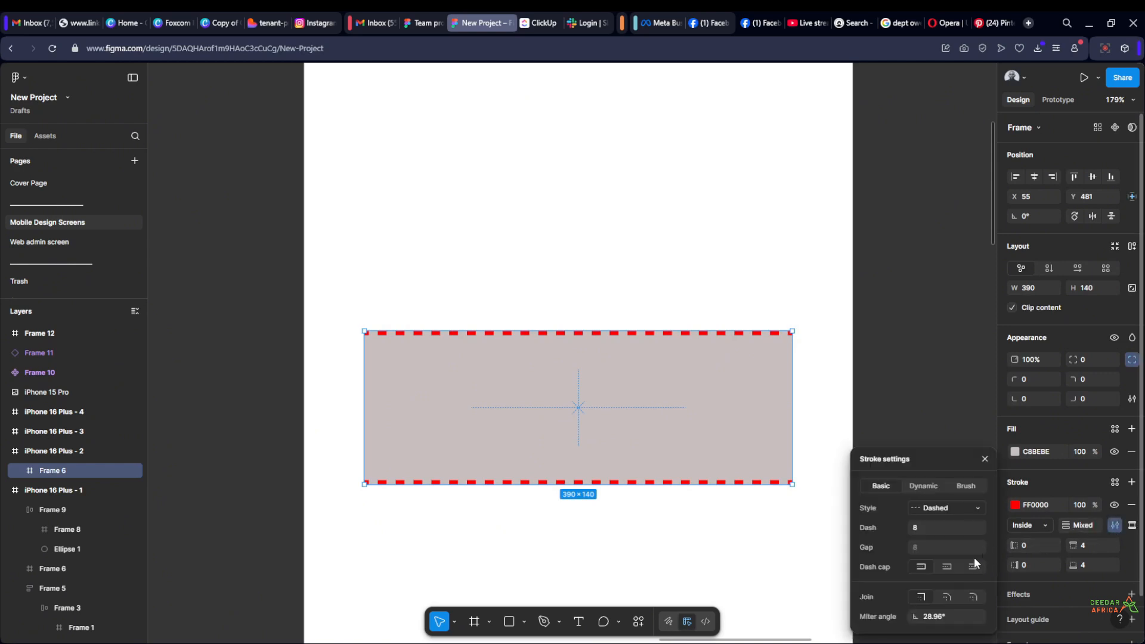
left_click(963, 508)
left_click(952, 495)
left_click(938, 314)
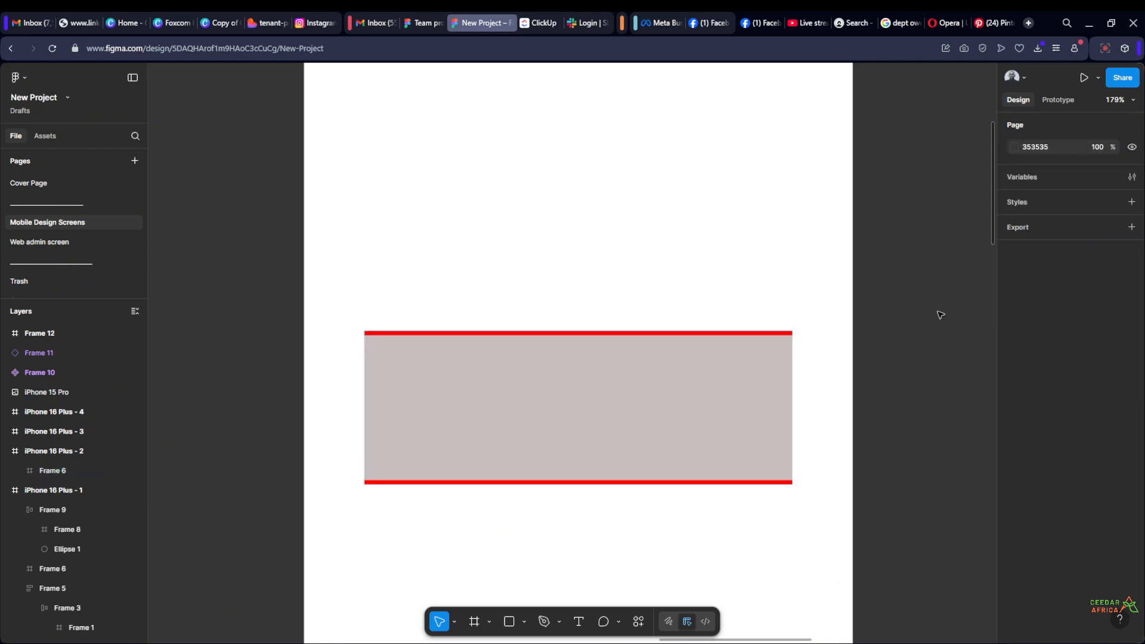
Select the iPhone 16 Plus - 2 frame and review its stroke, effects and selection colour properties
scroll(939, 314, "down", 5)
left_click_drag(939, 315, 657, 338)
scroll(657, 338, "down", 1)
left_click(455, 162)
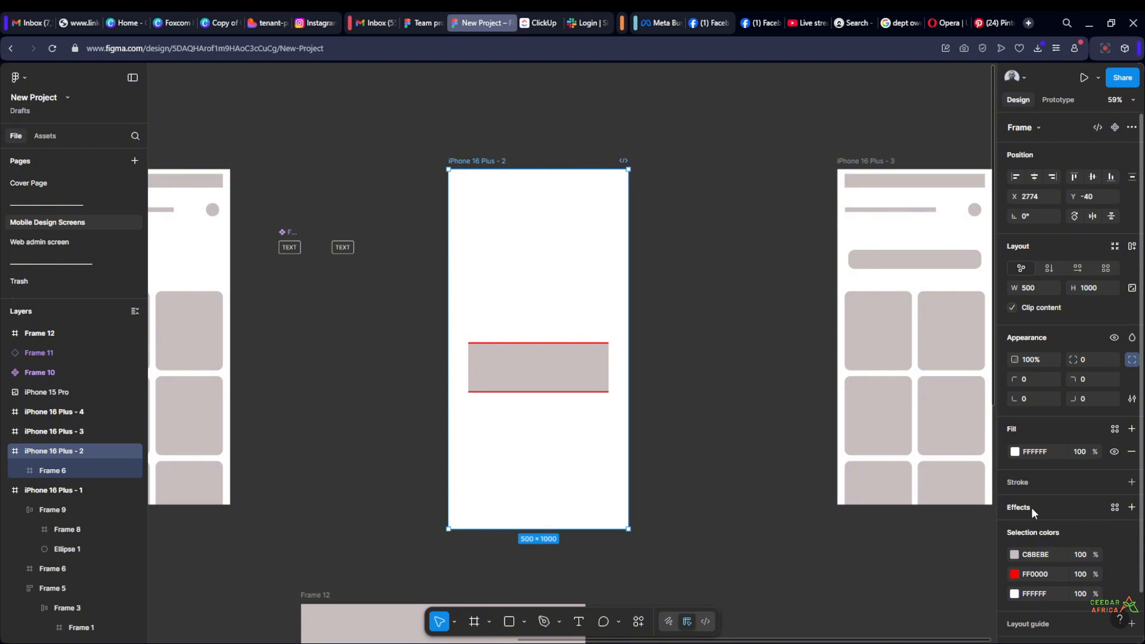
left_click(697, 320)
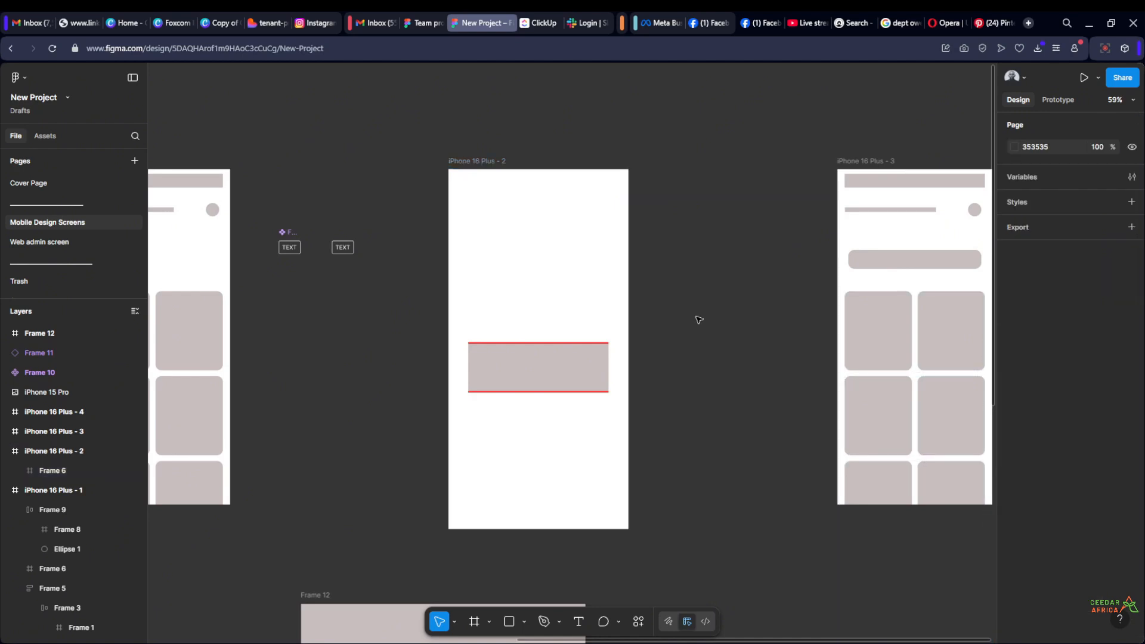
Examine the layout of the iPhone 16 Plus - 3 screen, from its header bars to the card grid
left_click_drag(698, 319, 571, 324)
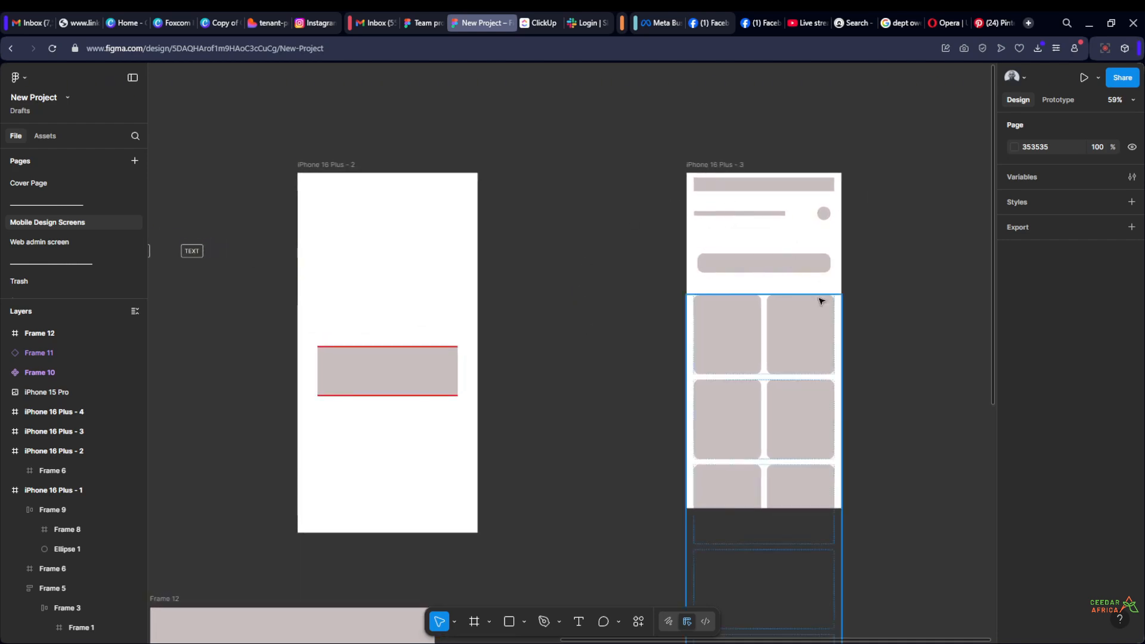
left_click_drag(873, 335, 681, 342)
scroll(496, 202, "up", 3)
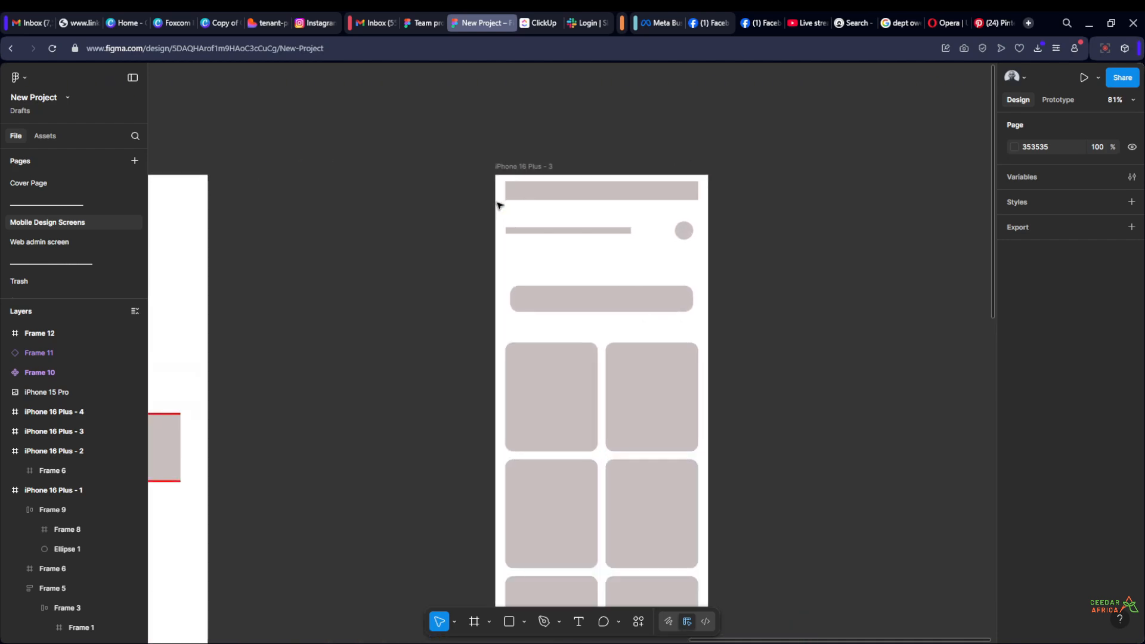
scroll(697, 161, "down", 3)
scroll(757, 313, "up", 3)
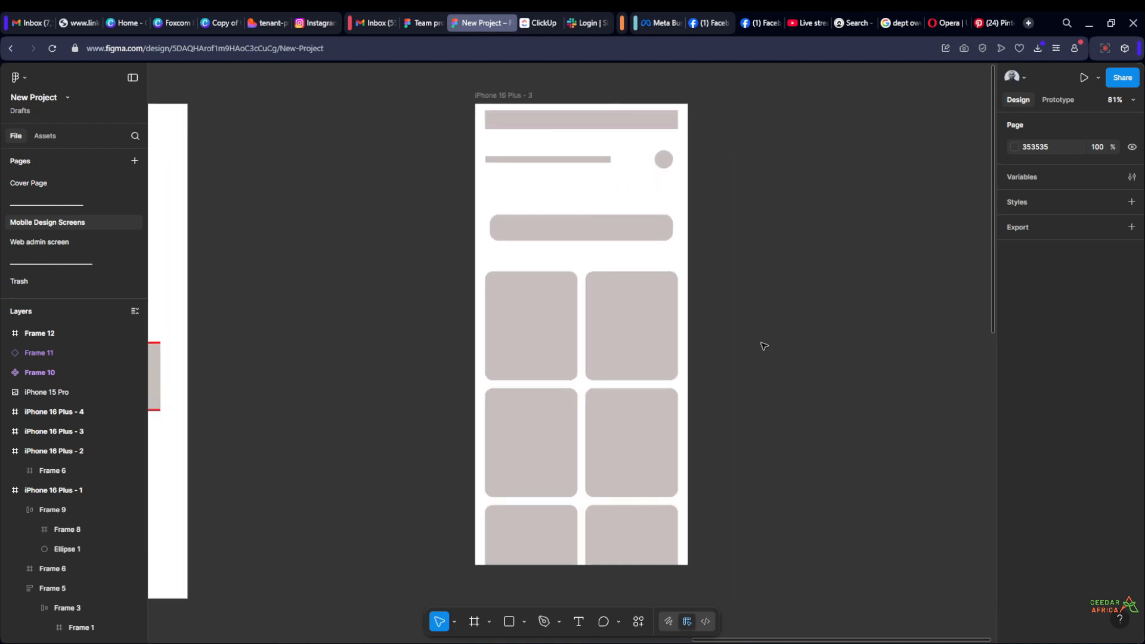
left_click_drag(757, 357, 704, 359)
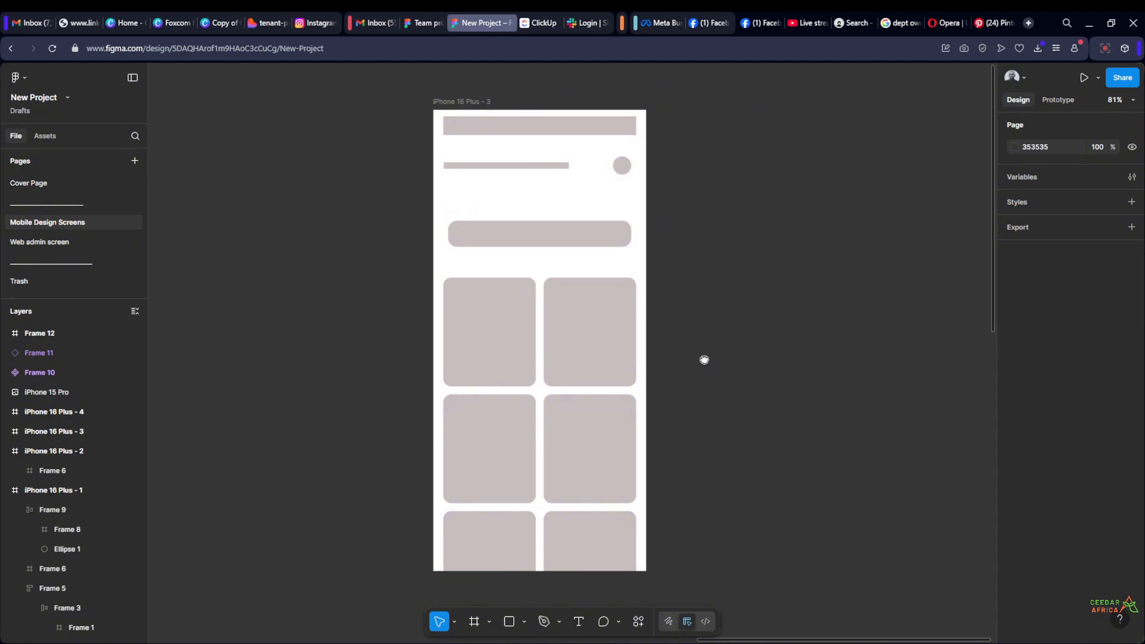
left_click_drag(703, 359, 740, 361)
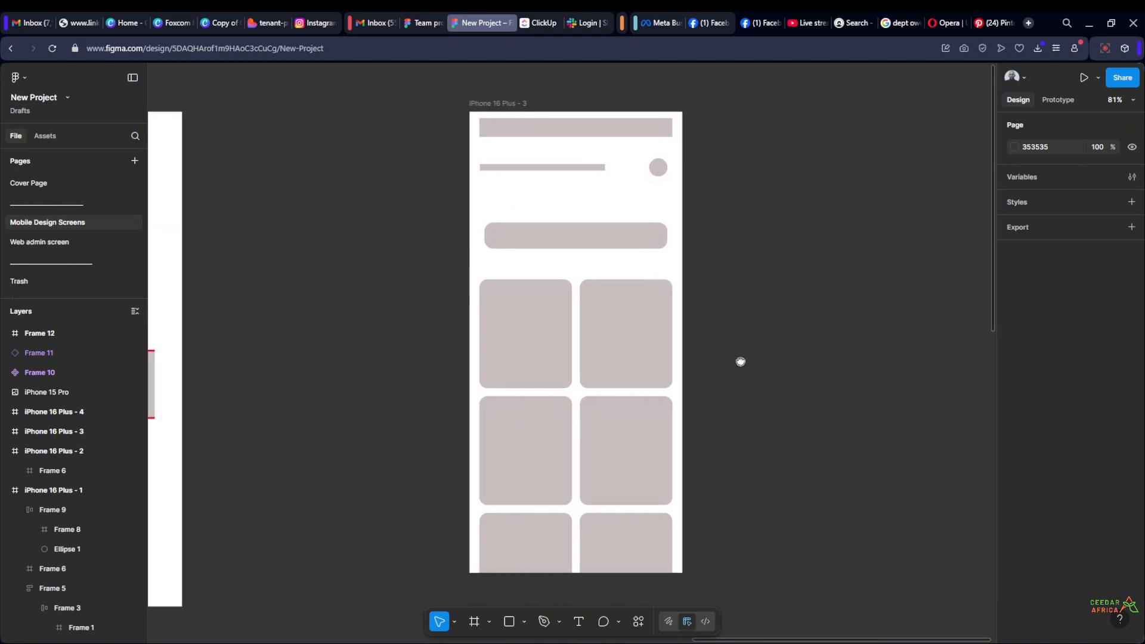
scroll(745, 289, "up", 1)
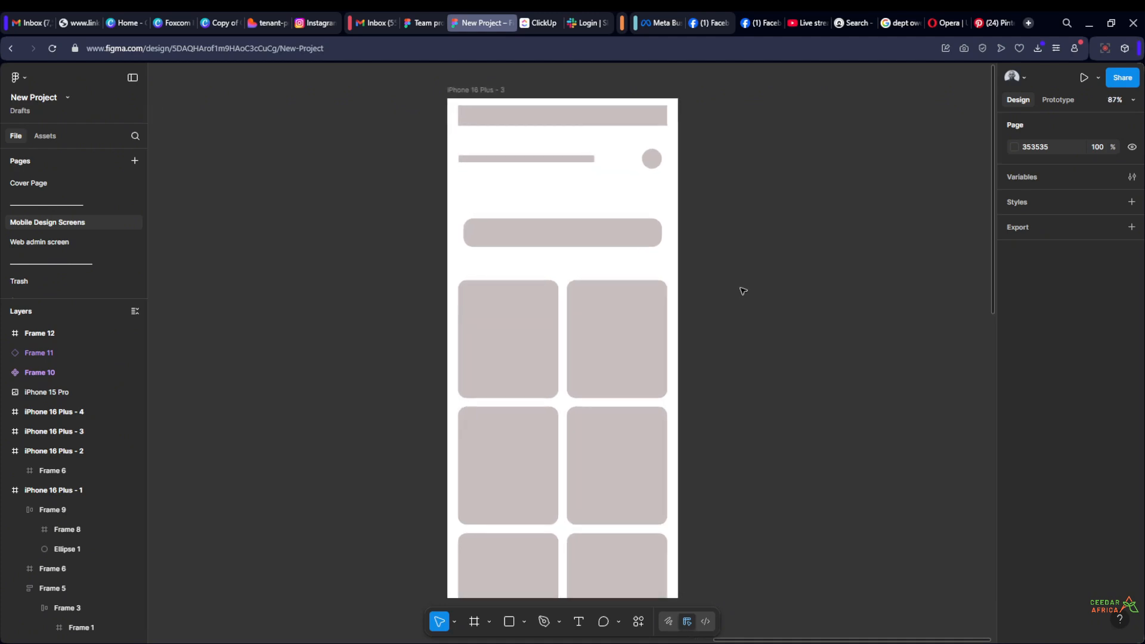
left_click_drag(742, 291, 728, 279)
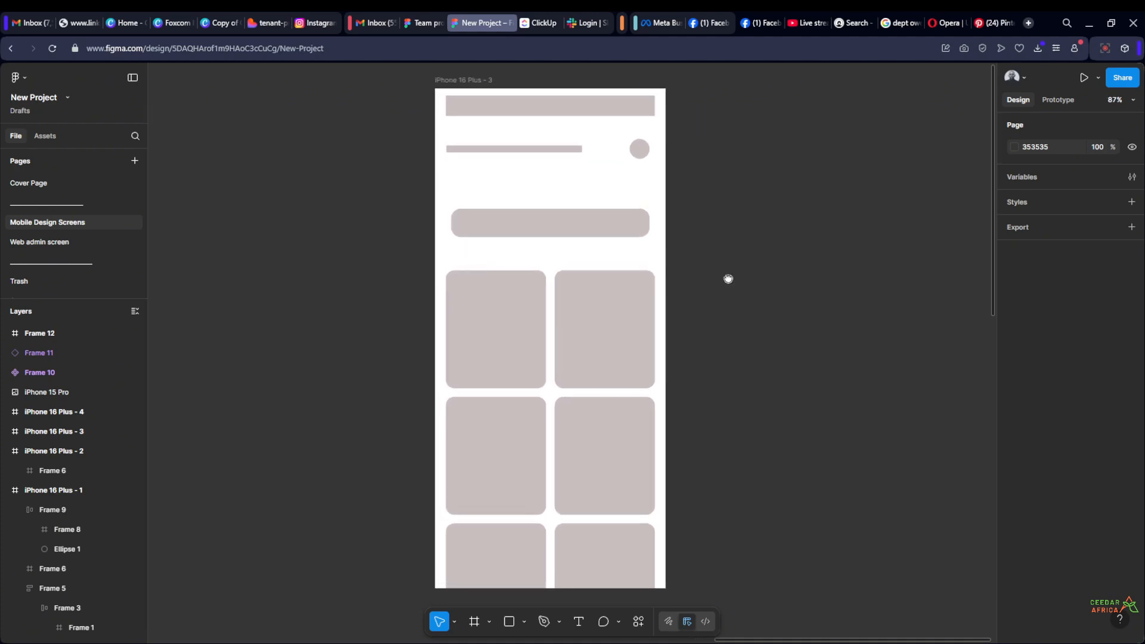
scroll(710, 287, "down", 1)
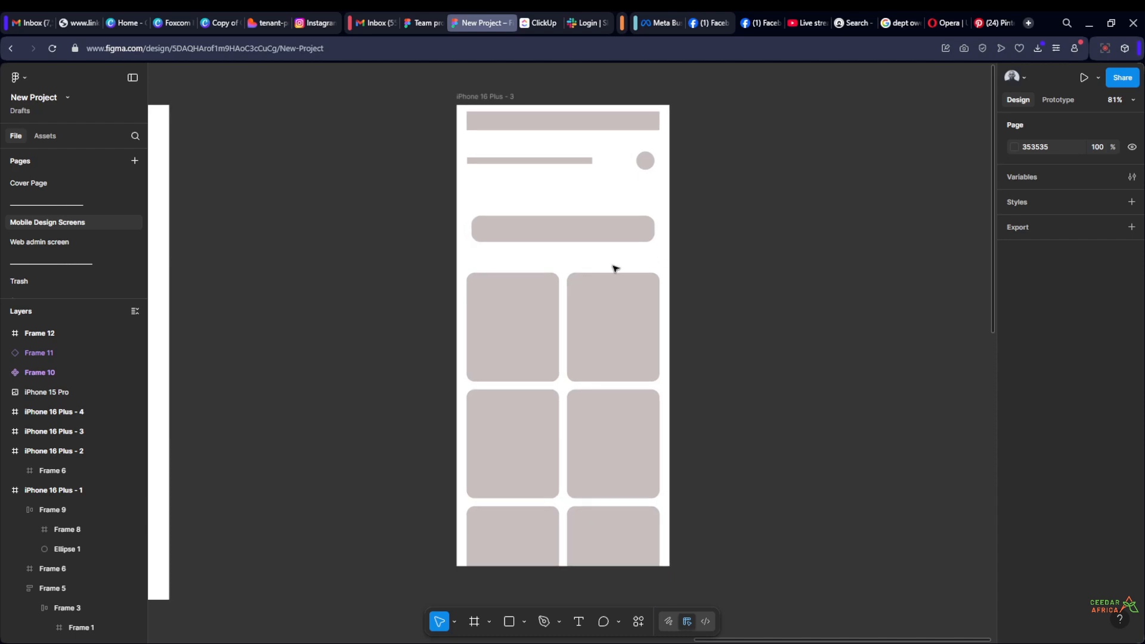
Remove the red stroke from Frame 6 in iPhone 16 Plus - 2
left_click_drag(368, 341, 704, 341)
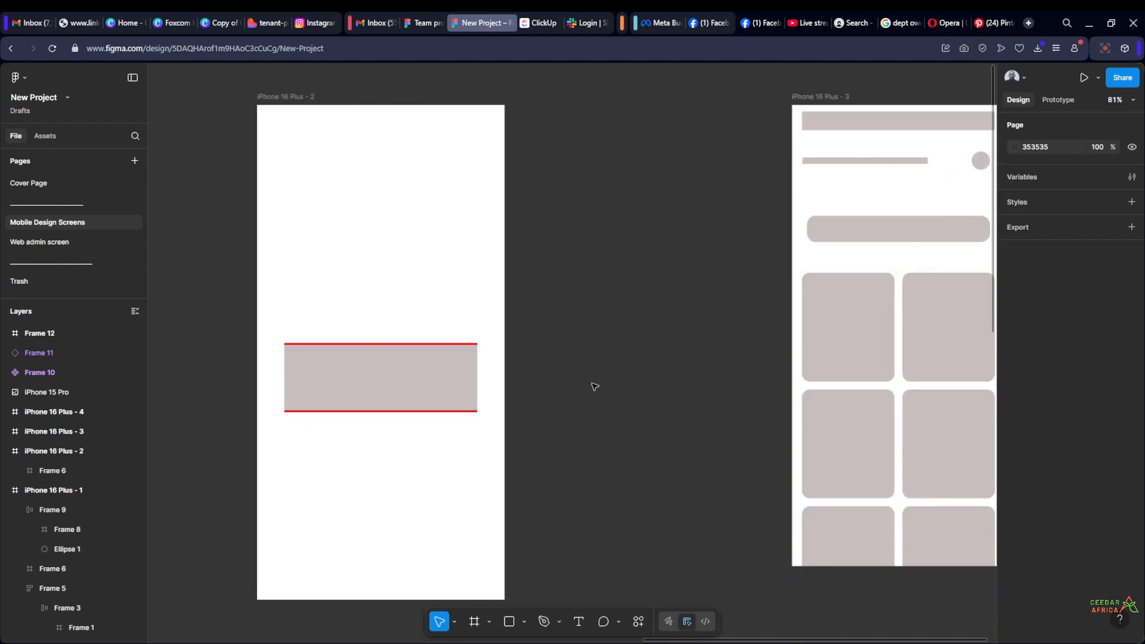
left_click_drag(594, 387, 611, 358)
left_click(513, 360)
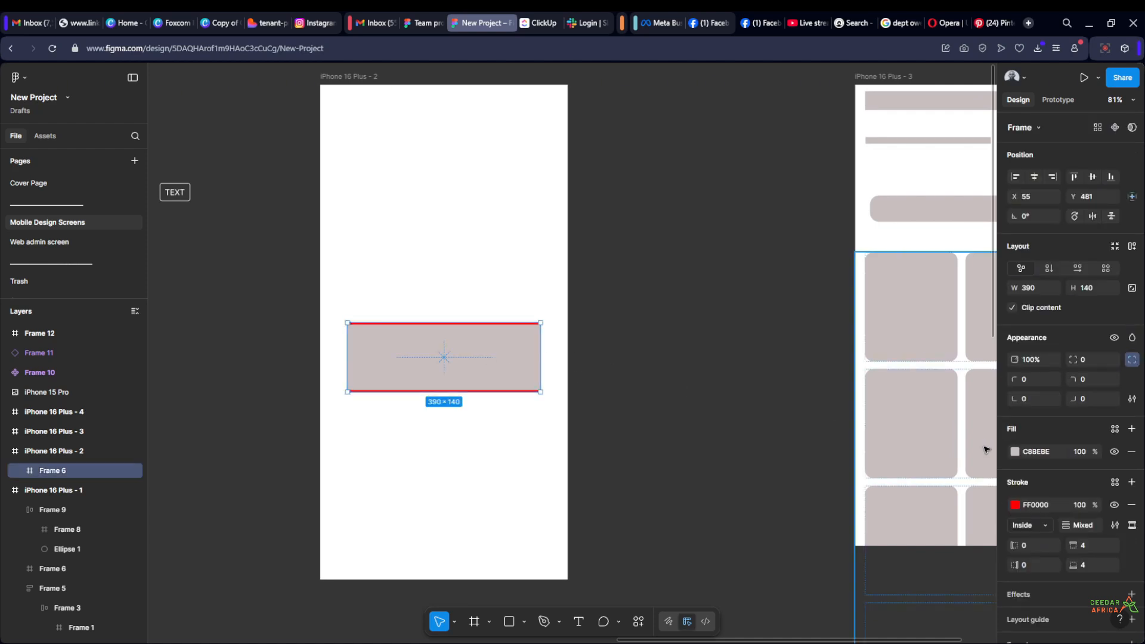
left_click(1131, 504)
left_click(715, 310)
Add a new inside stroke to Frame 6, colour it red FE0000 and increase its weight
scroll(631, 315, "up", 2)
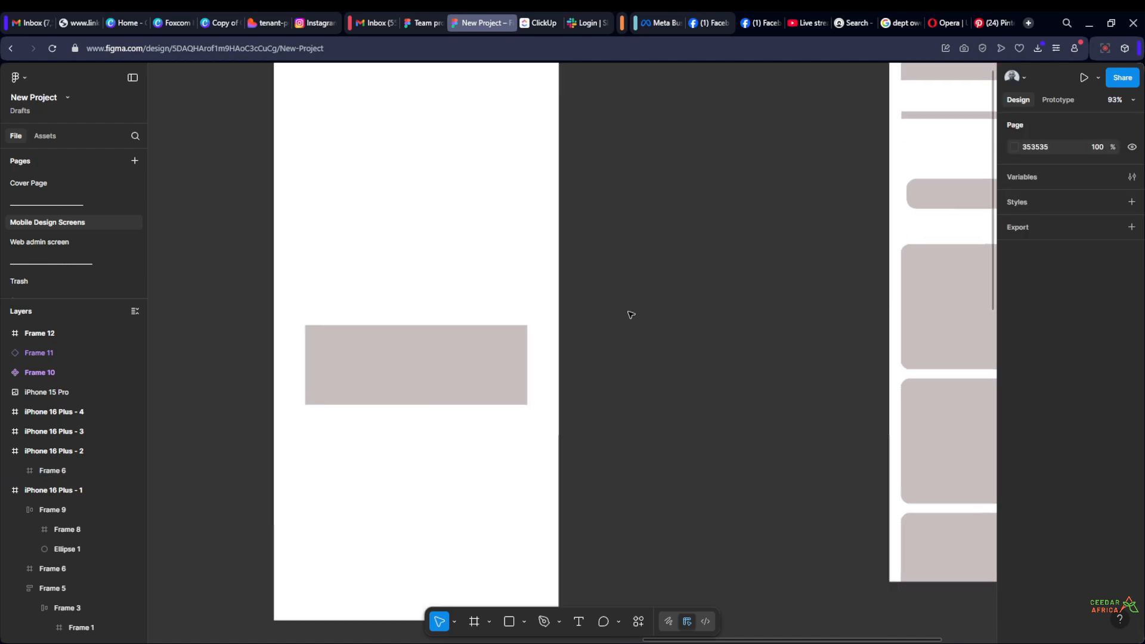
scroll(631, 314, "up", 2)
left_click(554, 346)
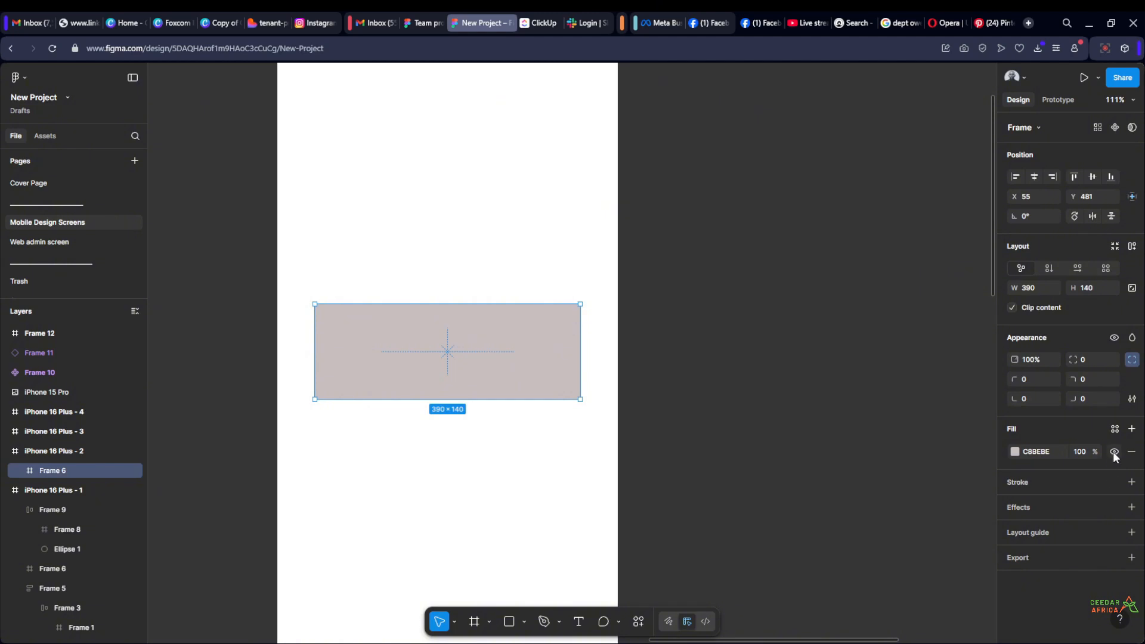
left_click(1131, 484)
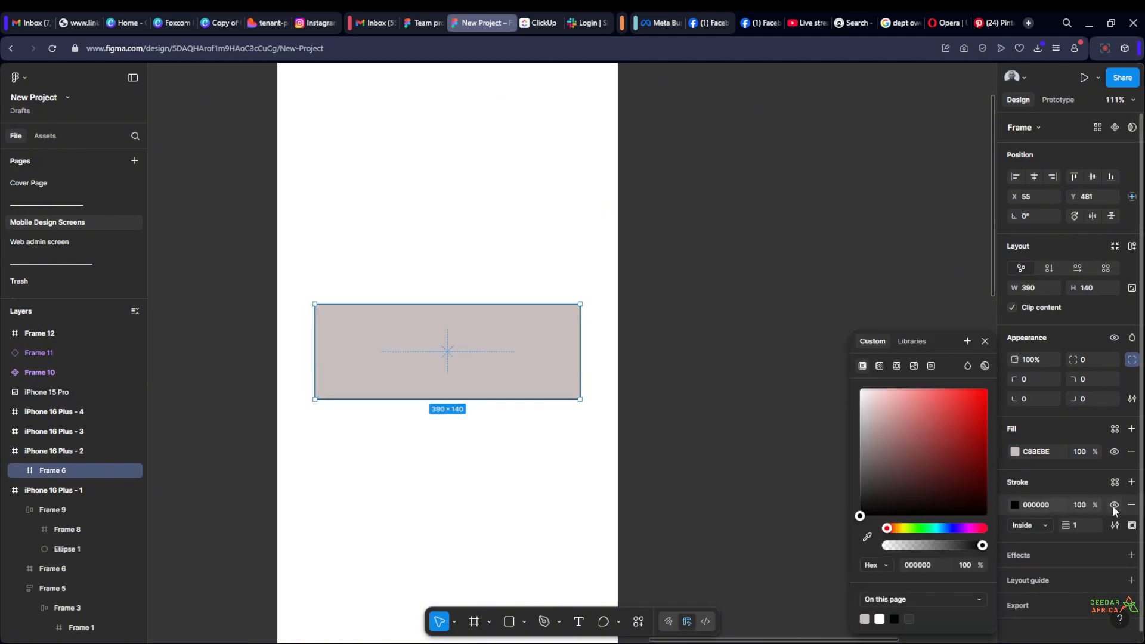
left_click_drag(955, 425, 992, 392)
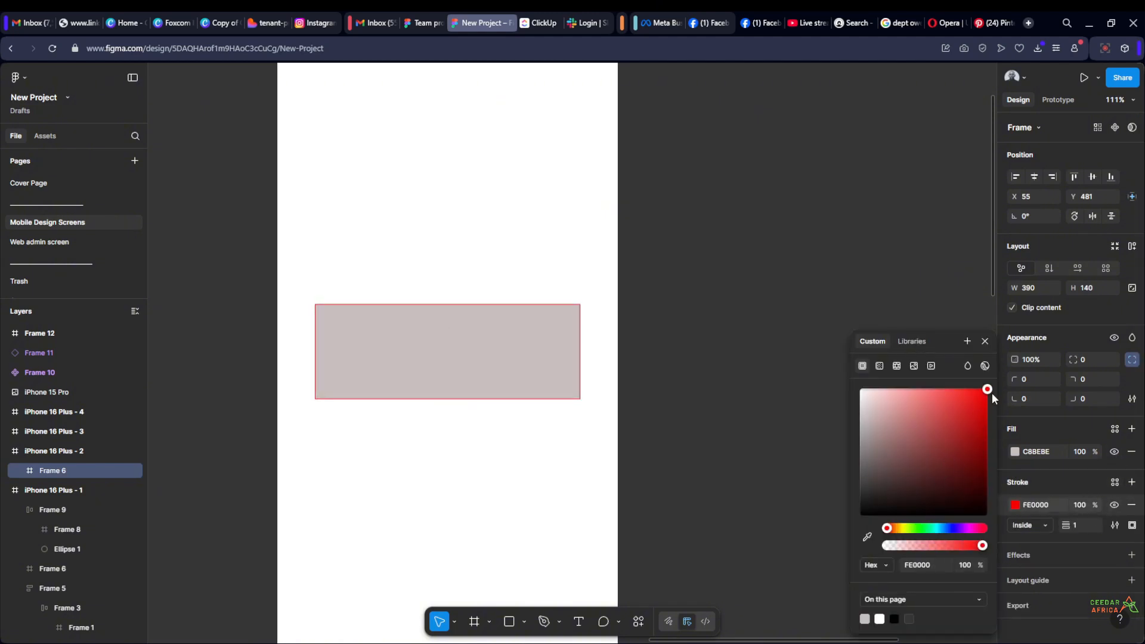
left_click_drag(1074, 524, 1083, 523)
left_click(811, 394)
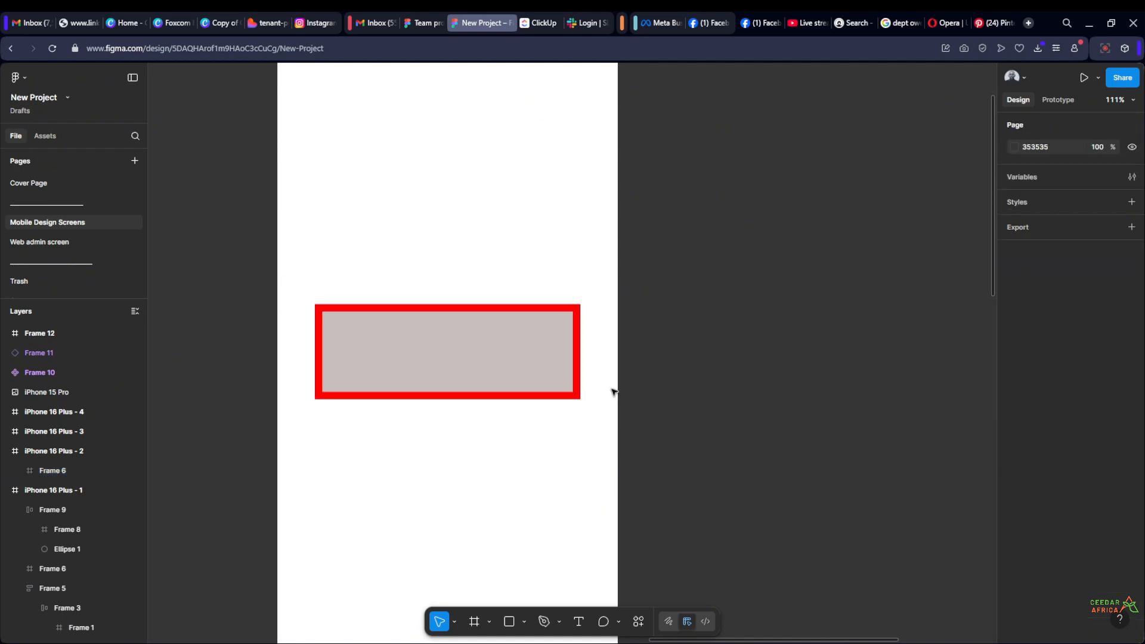
Show Frame 6's individual corner radii and remove its thick red inside stroke
left_click(563, 381)
left_click(1132, 359)
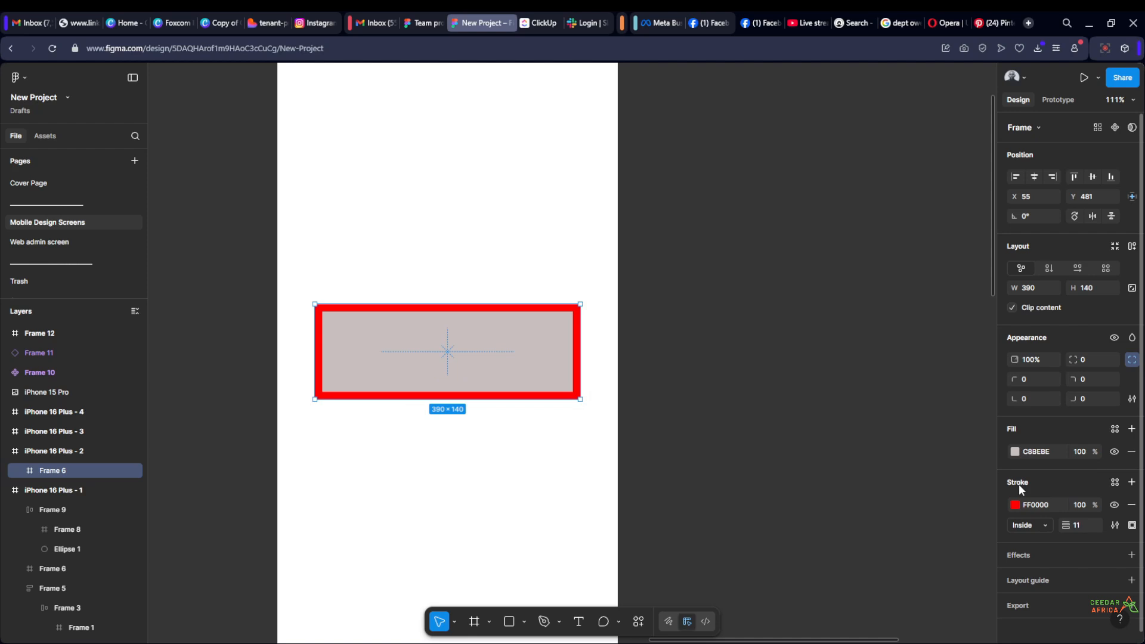
left_click(1131, 507)
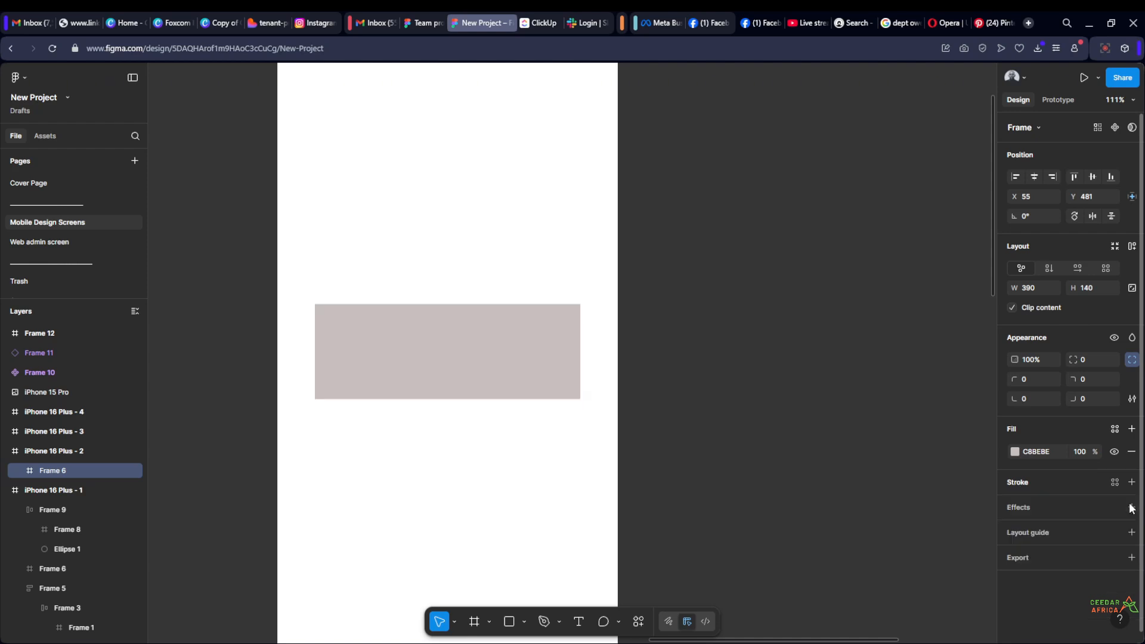
left_click(790, 353)
scroll(783, 352, "down", 3)
scroll(716, 360, "up", 3)
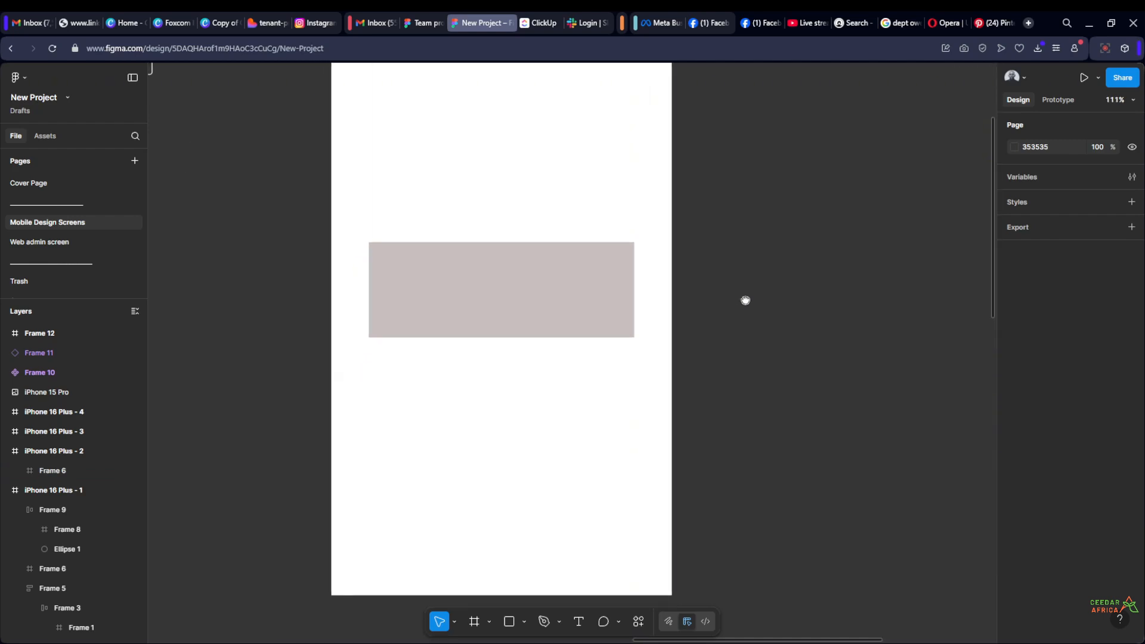
Add a drop shadow effect to Frame 6 and set its X position to 19
left_click(557, 302)
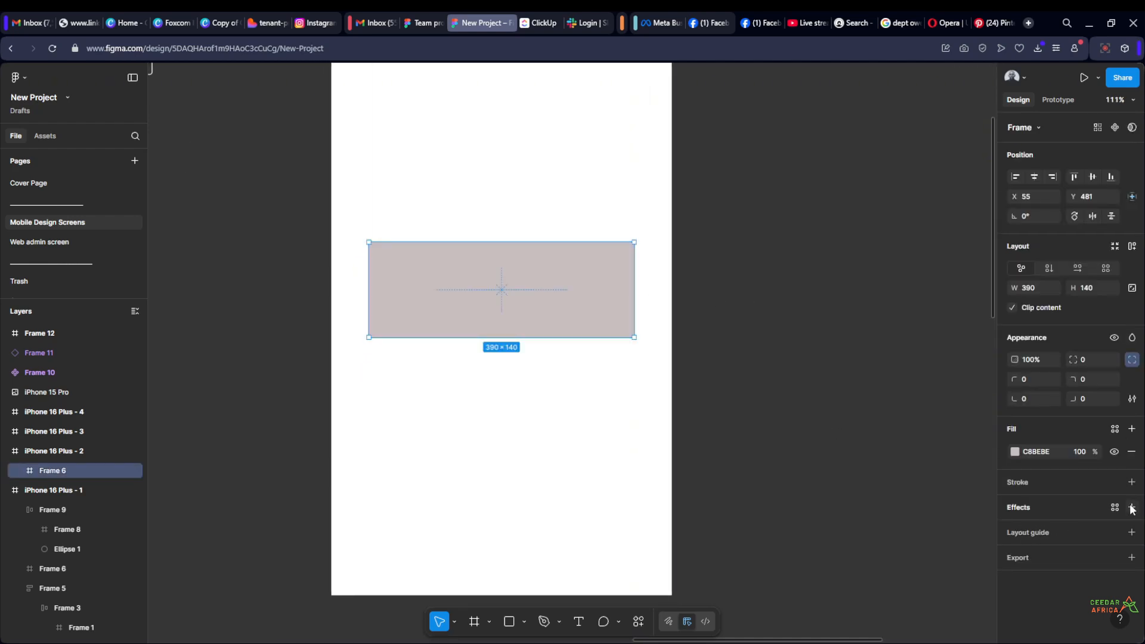
left_click(1132, 508)
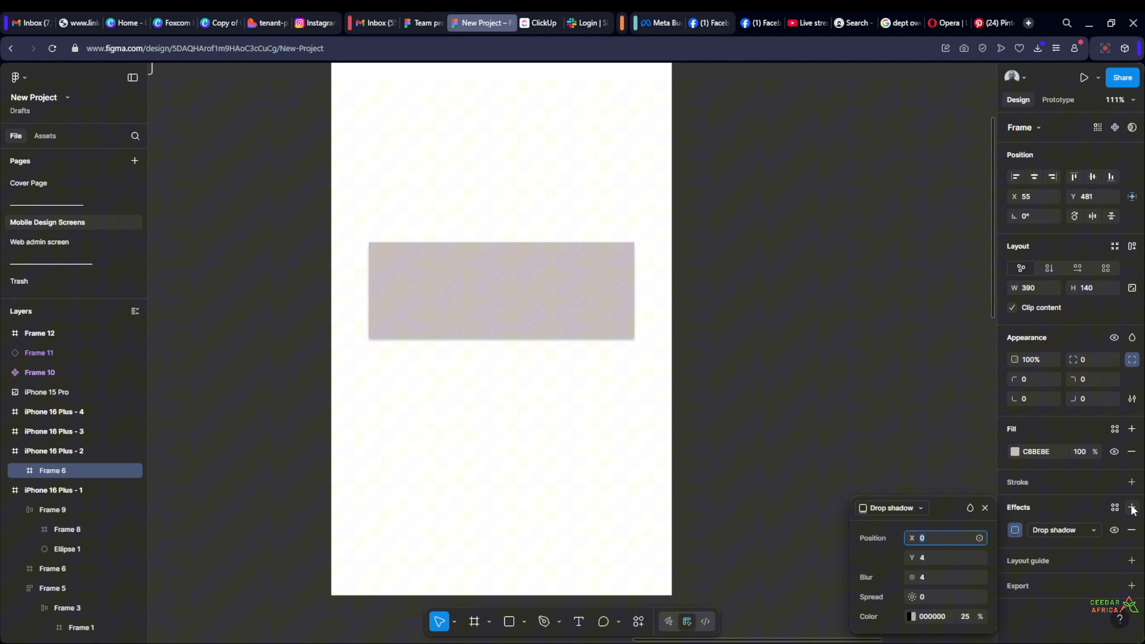
left_click(1093, 526)
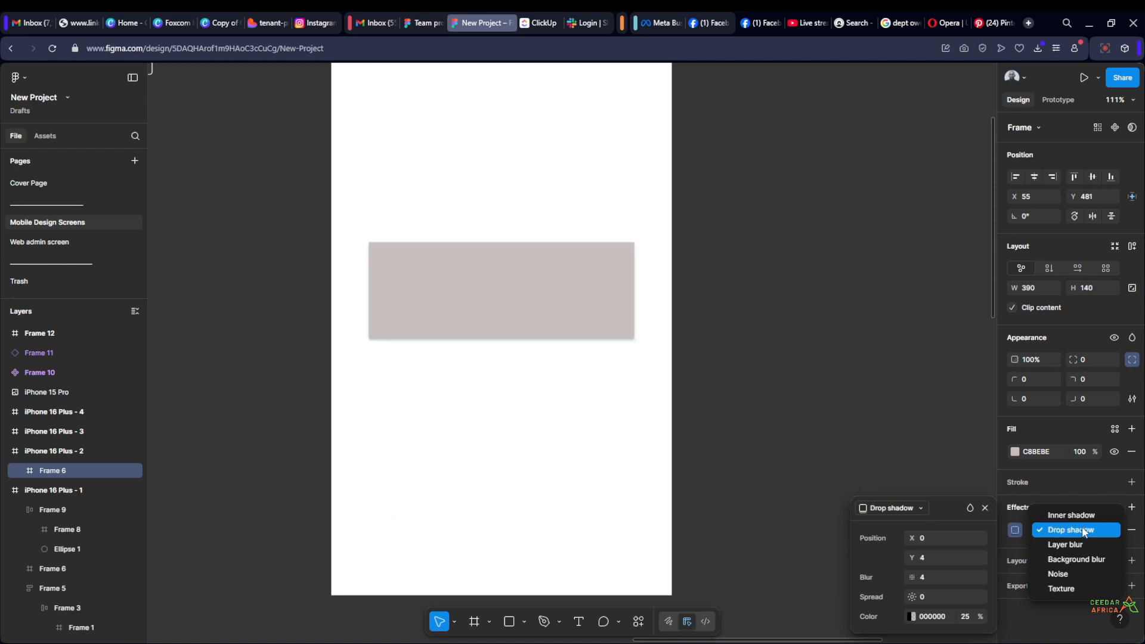
left_click(1082, 530)
left_click_drag(912, 537, 938, 537)
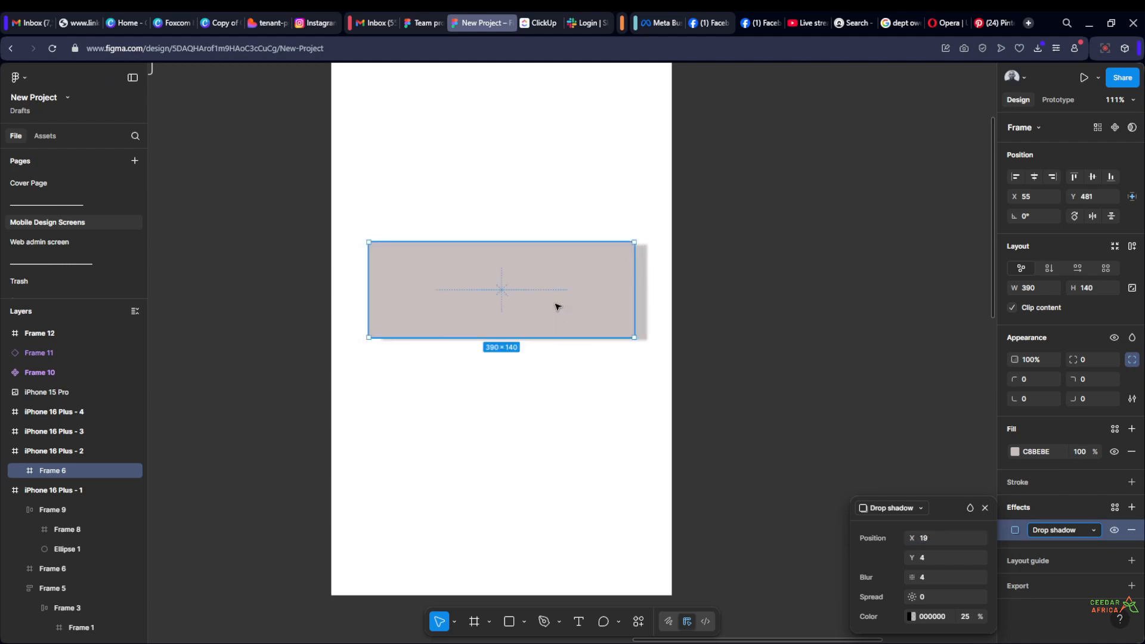
left_click(822, 366)
Change Frame 6's fill colour to the red EE4141
left_click(575, 272)
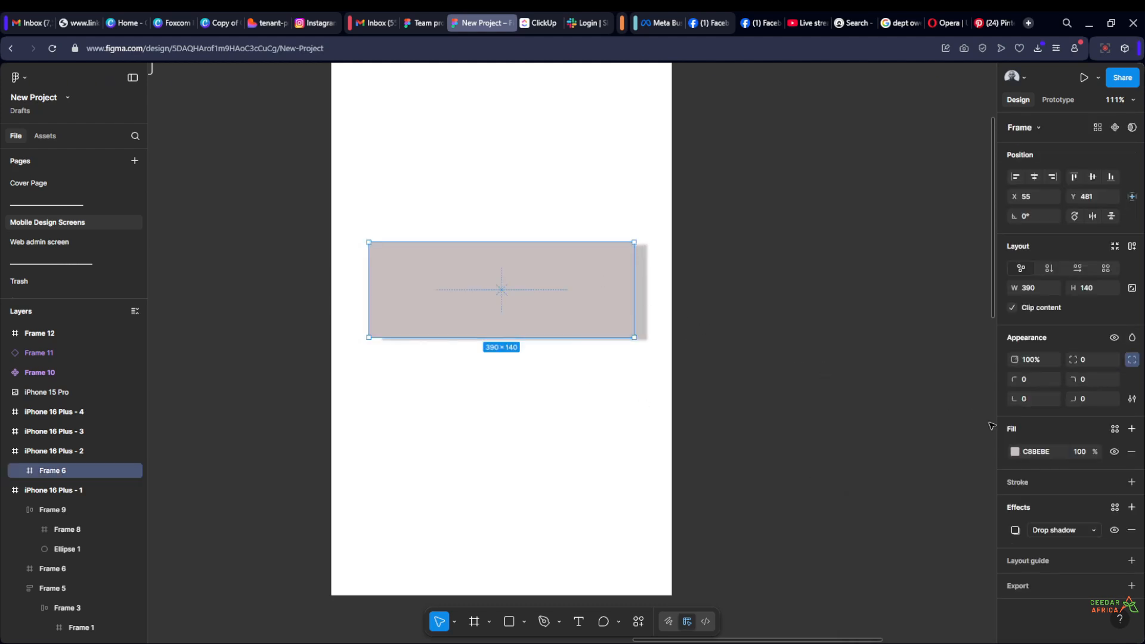
left_click(1014, 453)
left_click_drag(889, 399, 953, 398)
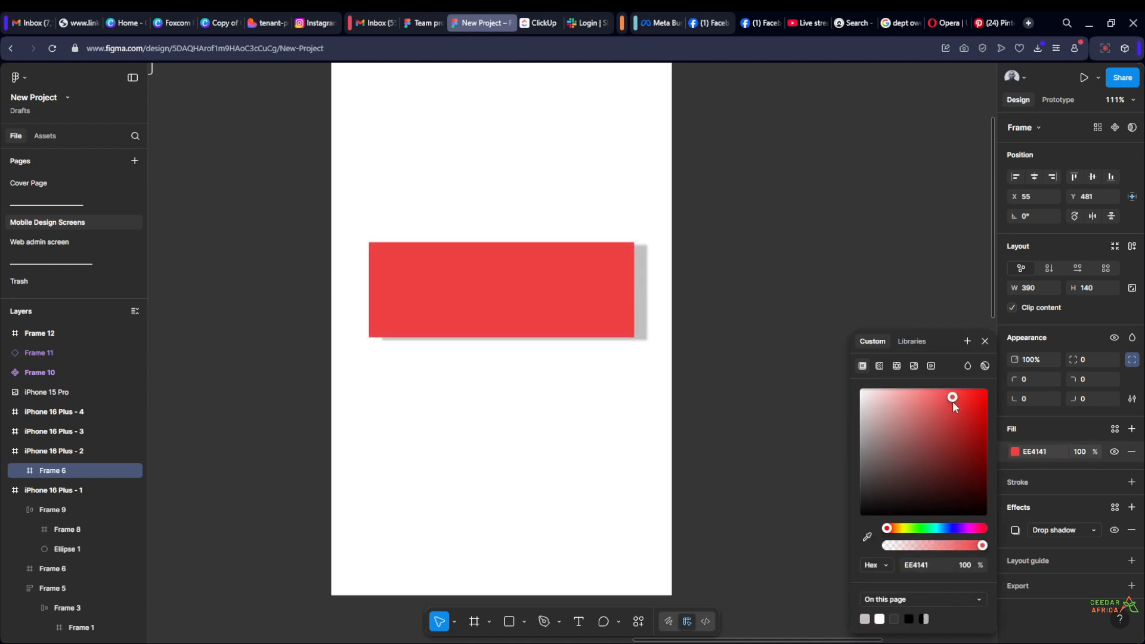
left_click(863, 305)
Set the Y position of Frame 6's drop shadow to 29
left_click(620, 299)
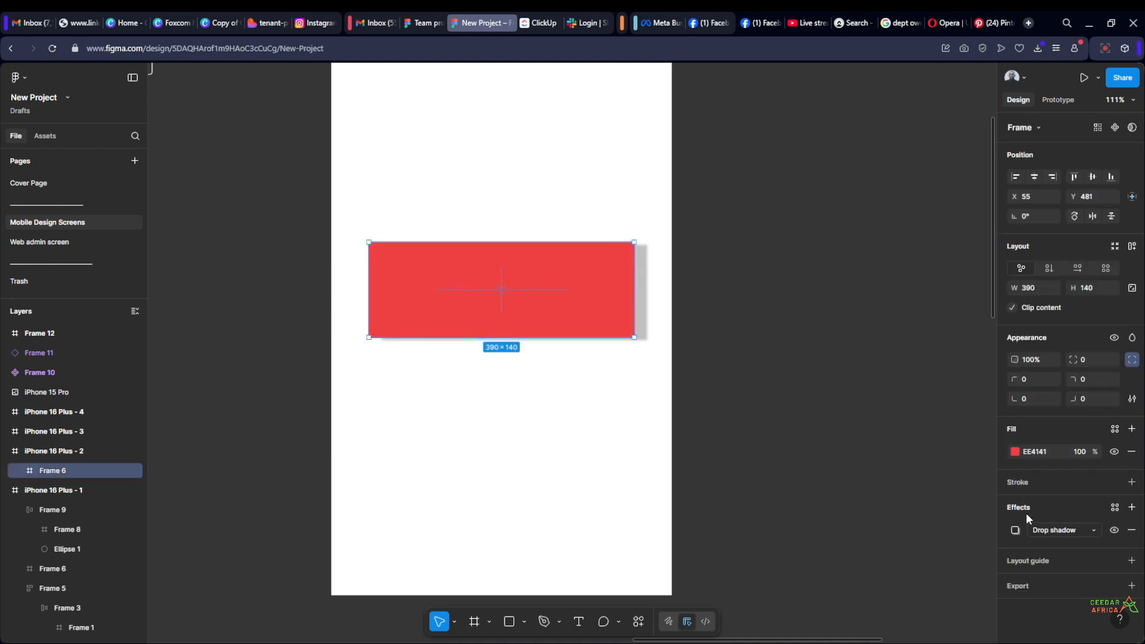
left_click(1015, 530)
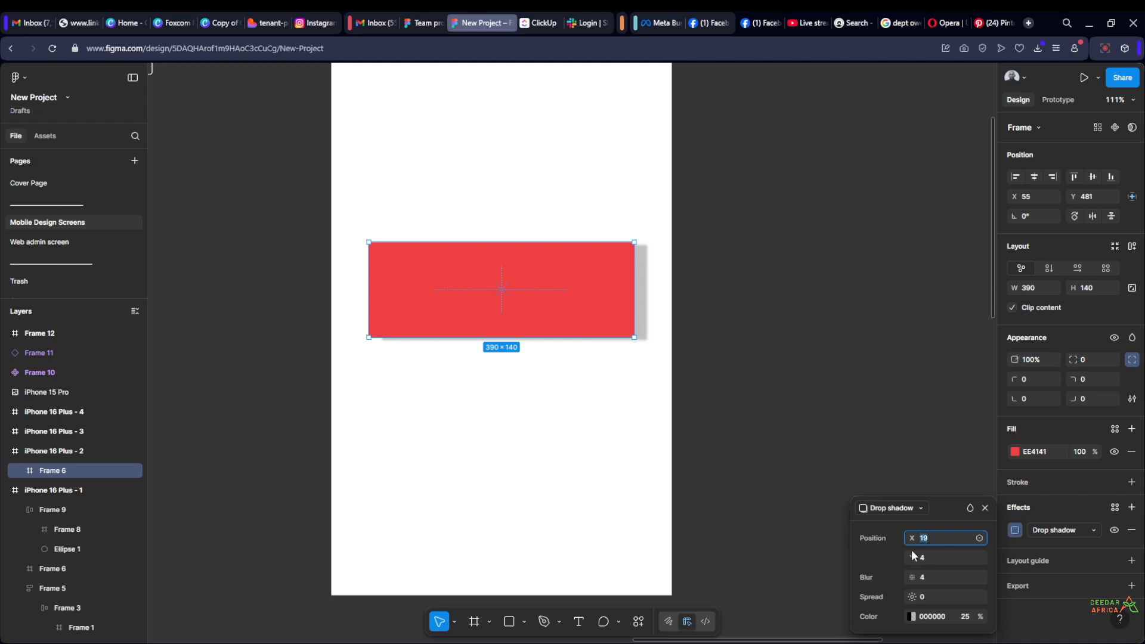
left_click_drag(911, 558, 944, 561)
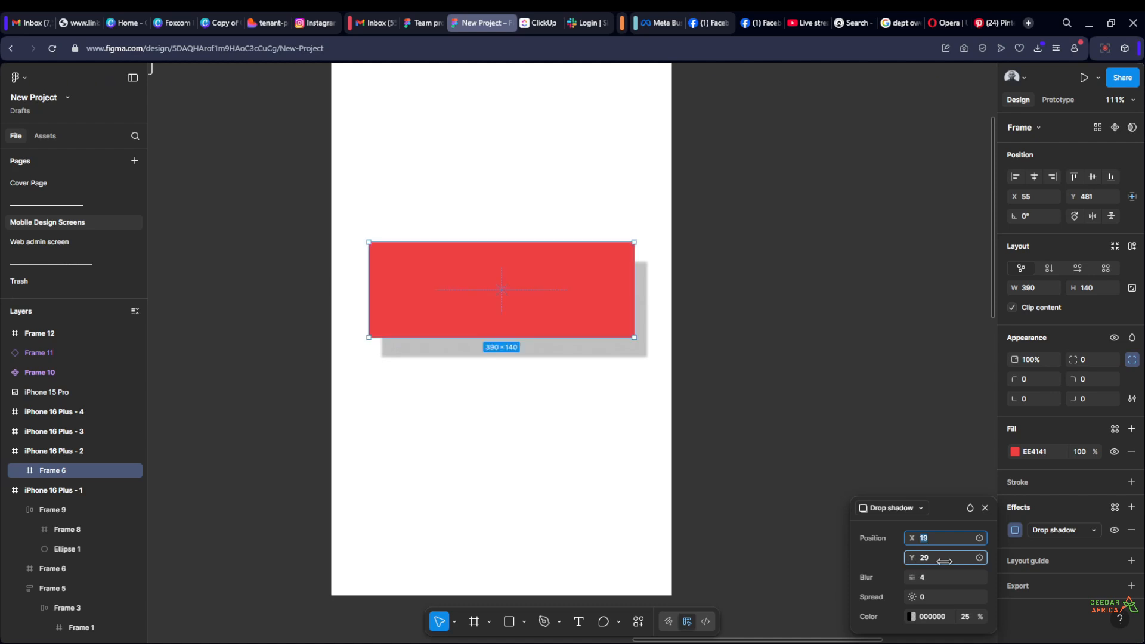
scroll(450, 317, "up", 1)
left_click(741, 296)
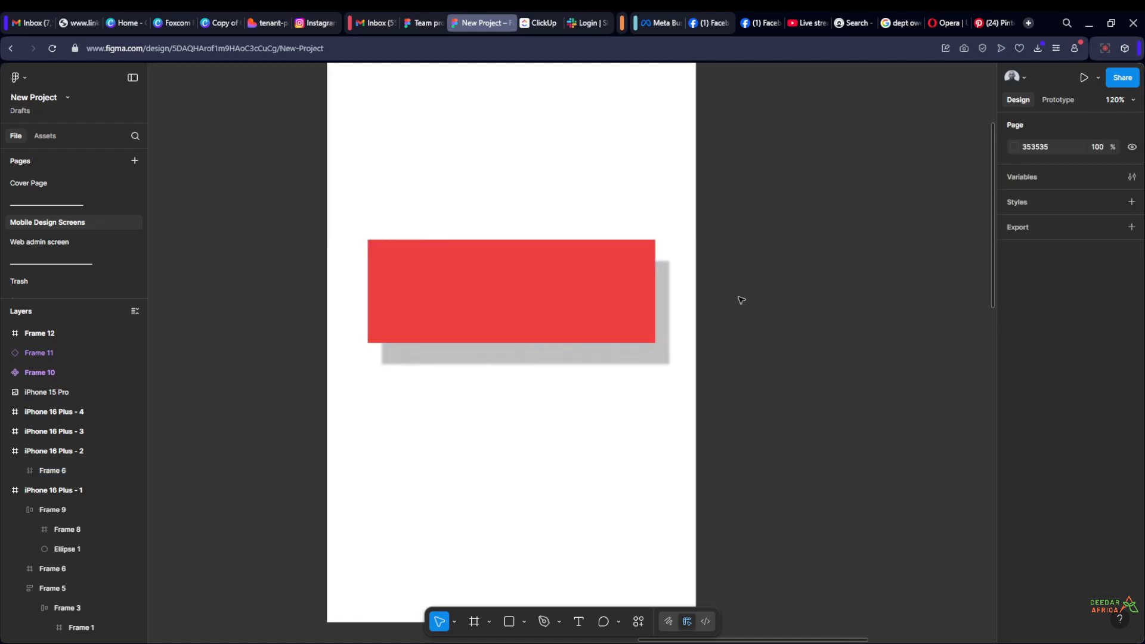
Raise and lower the blur of Frame 6's drop shadow to compare its softness, ending at 8.7
scroll(741, 298, "down", 5)
scroll(741, 300, "up", 6)
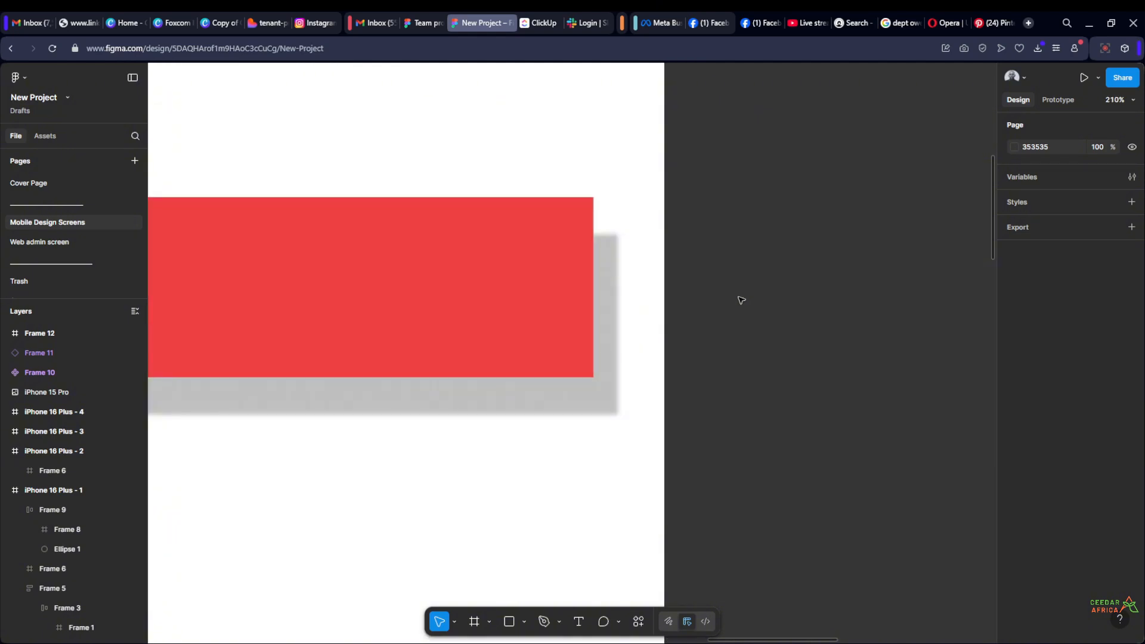
scroll(741, 300, "down", 2)
left_click_drag(741, 300, 825, 310)
scroll(825, 310, "up", 1)
left_click(460, 310)
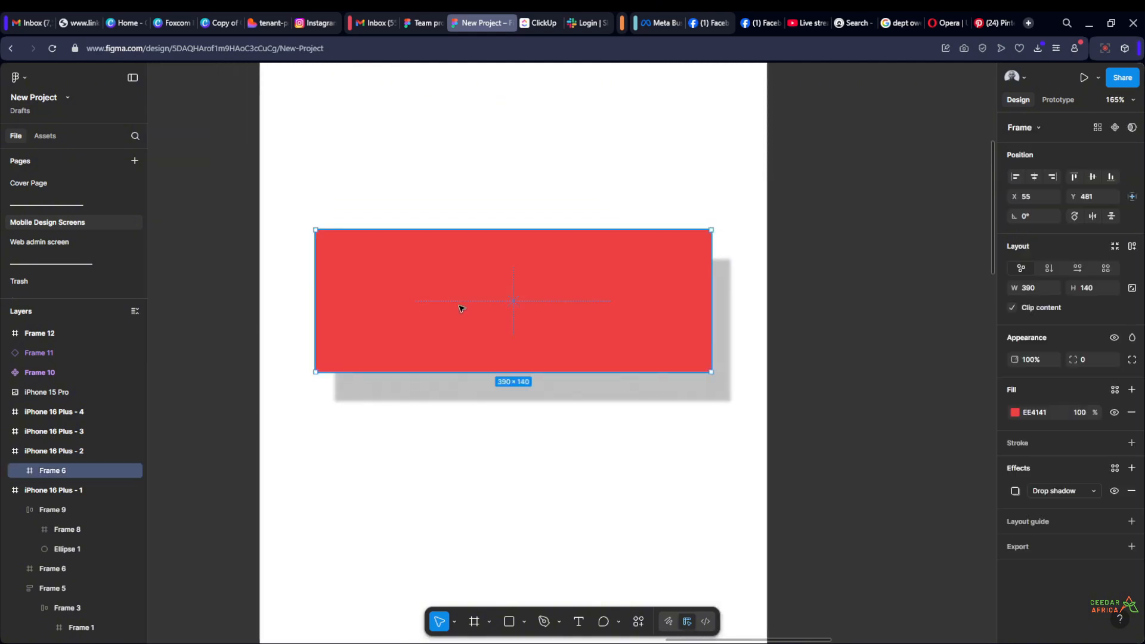
left_click(1014, 530)
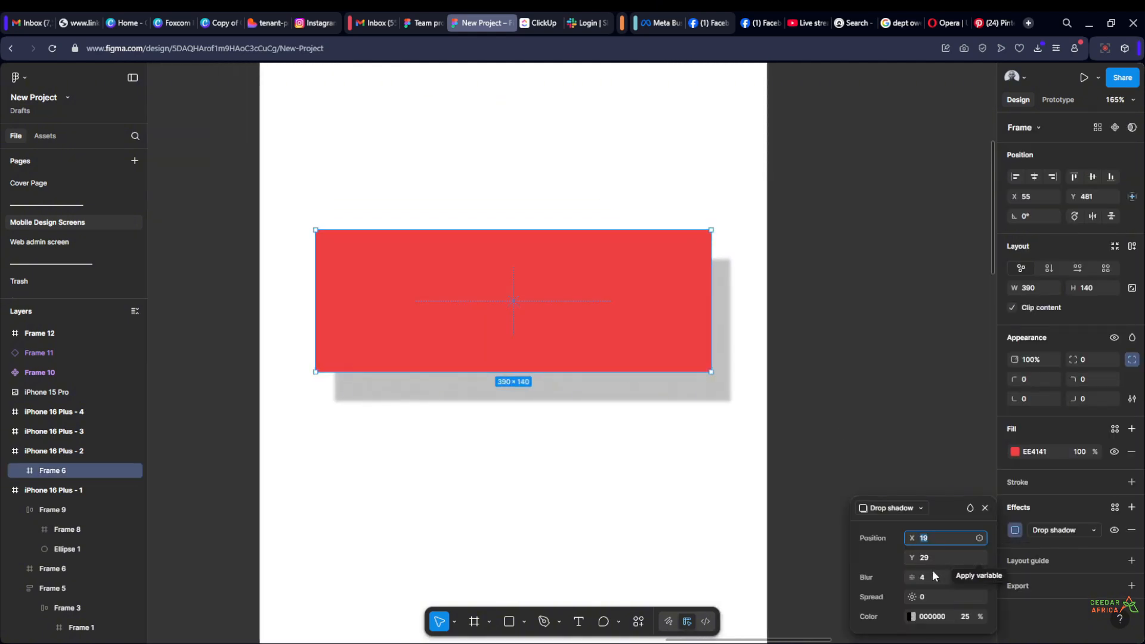
scroll(757, 417, "up", 1)
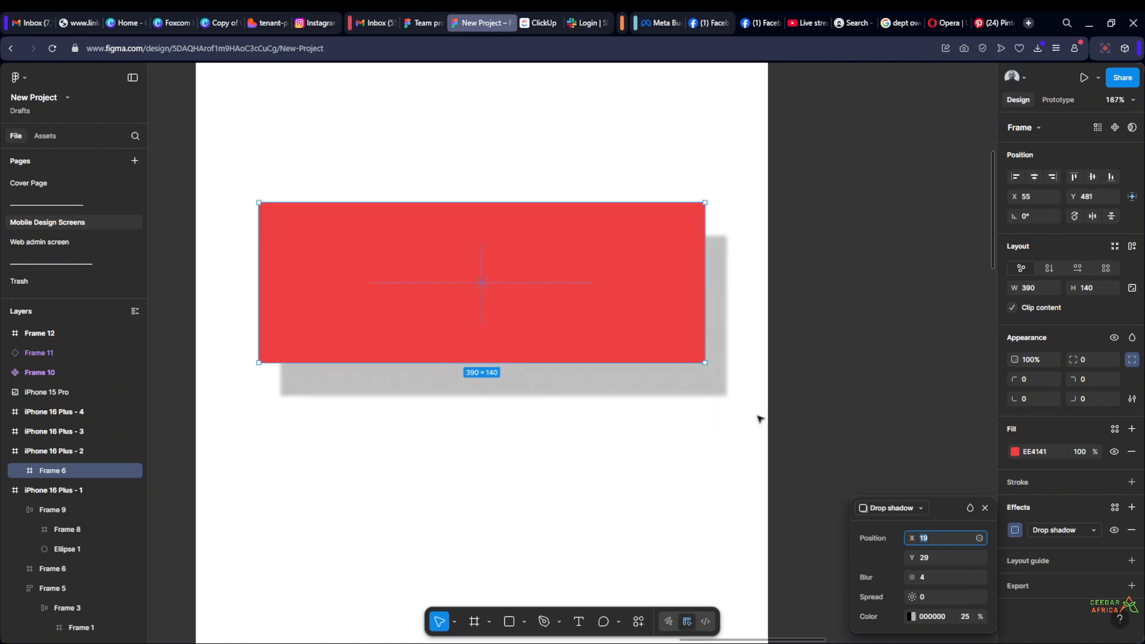
left_click_drag(910, 578, 993, 571)
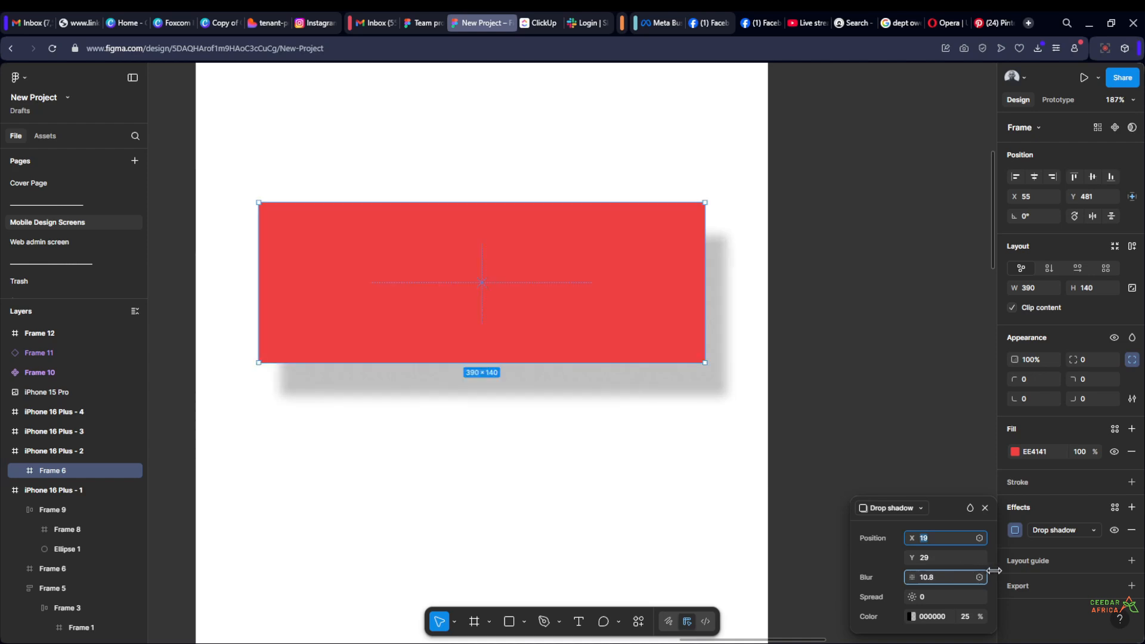
left_click_drag(993, 571, 876, 569)
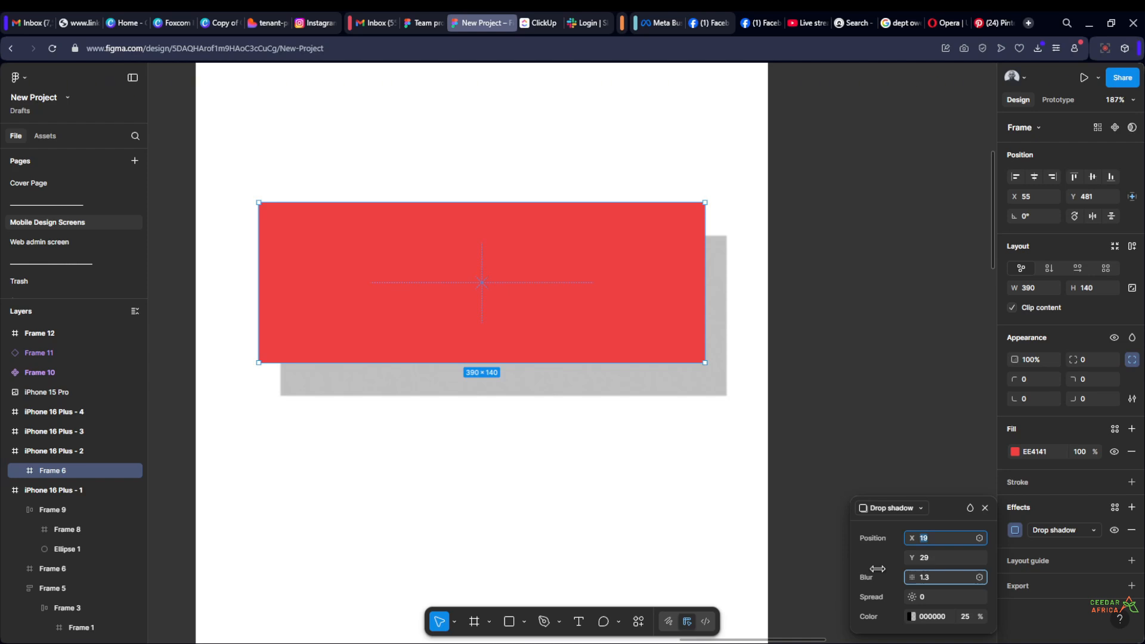
left_click_drag(877, 568, 968, 574)
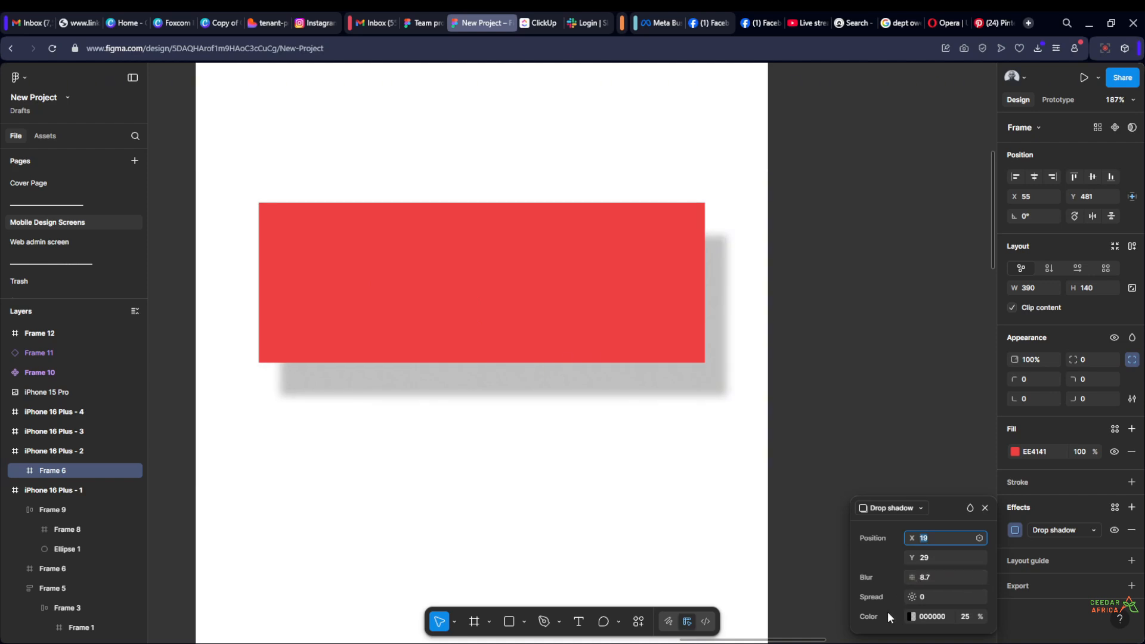
Reduce the spread of Frame 6's drop shadow to -9
mouse_move(912, 598)
left_mouse_down()
mouse_move(947, 597)
mouse_move(918, 597)
left_mouse_up()
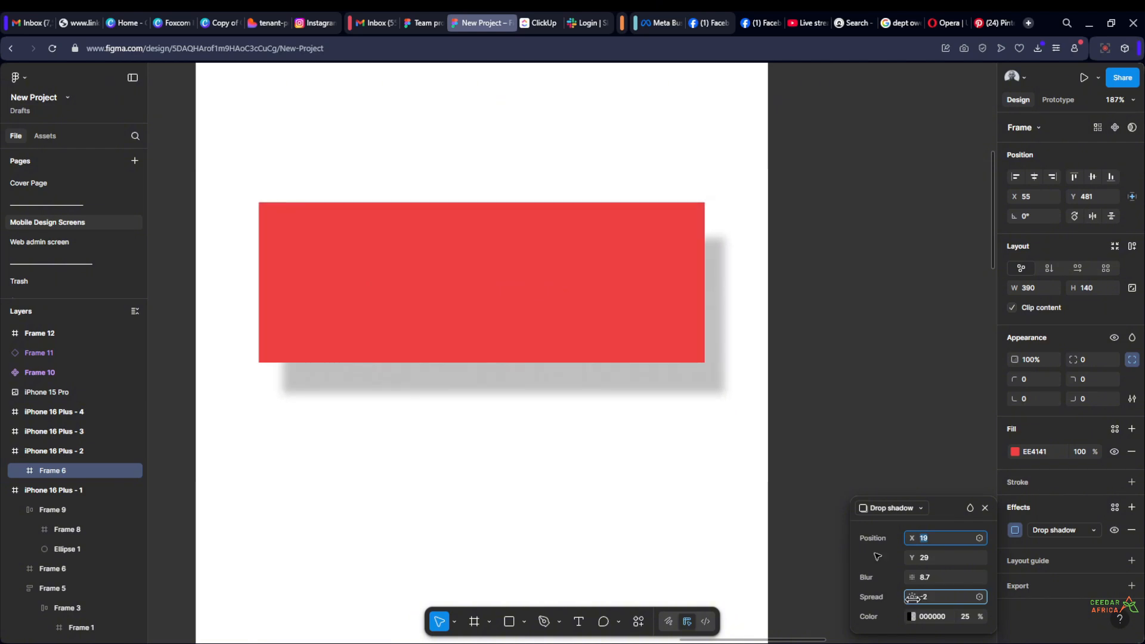
left_click(901, 296)
scroll(901, 295, "down", 2)
Turn off Clip content for Frame 6
left_click(620, 337)
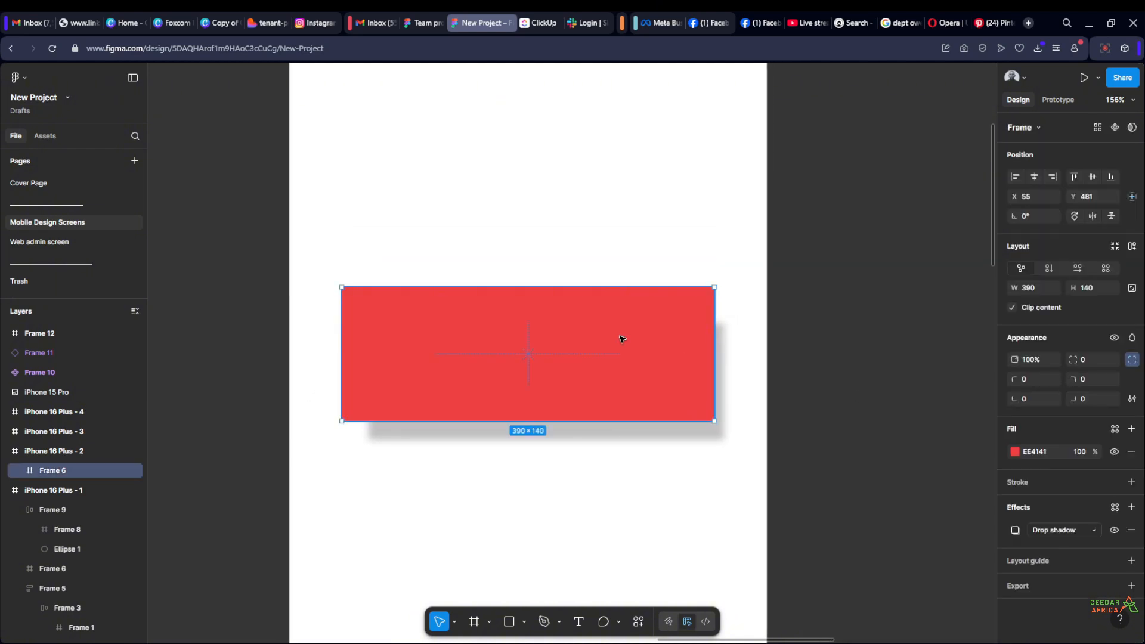
left_click(1012, 309)
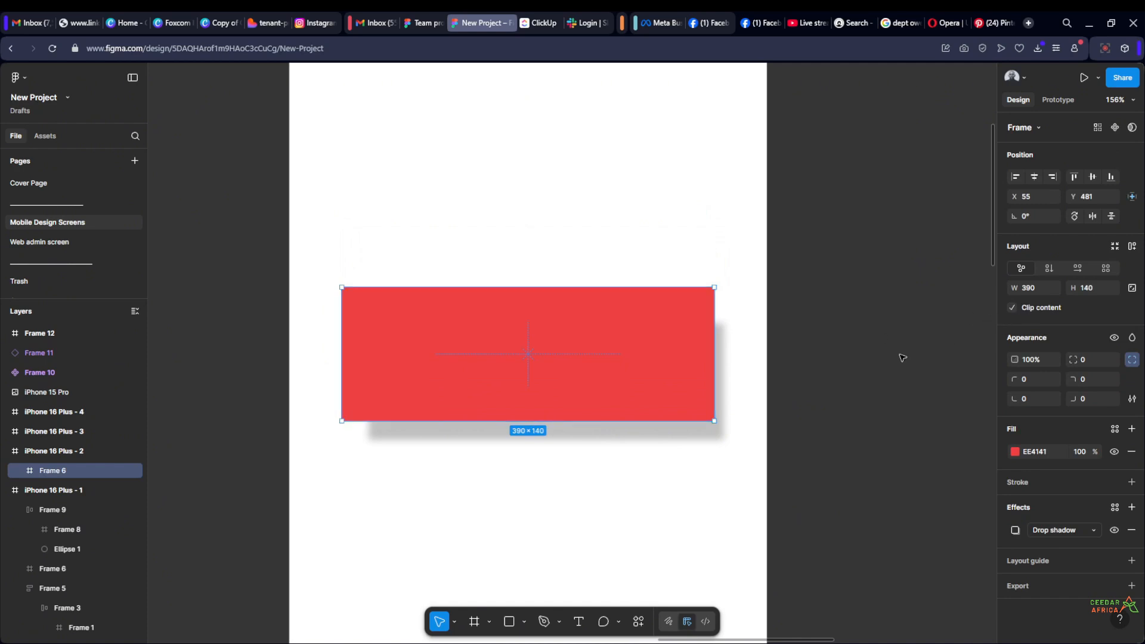
left_click(899, 358)
scroll(757, 429, "up", 2)
left_click(614, 355)
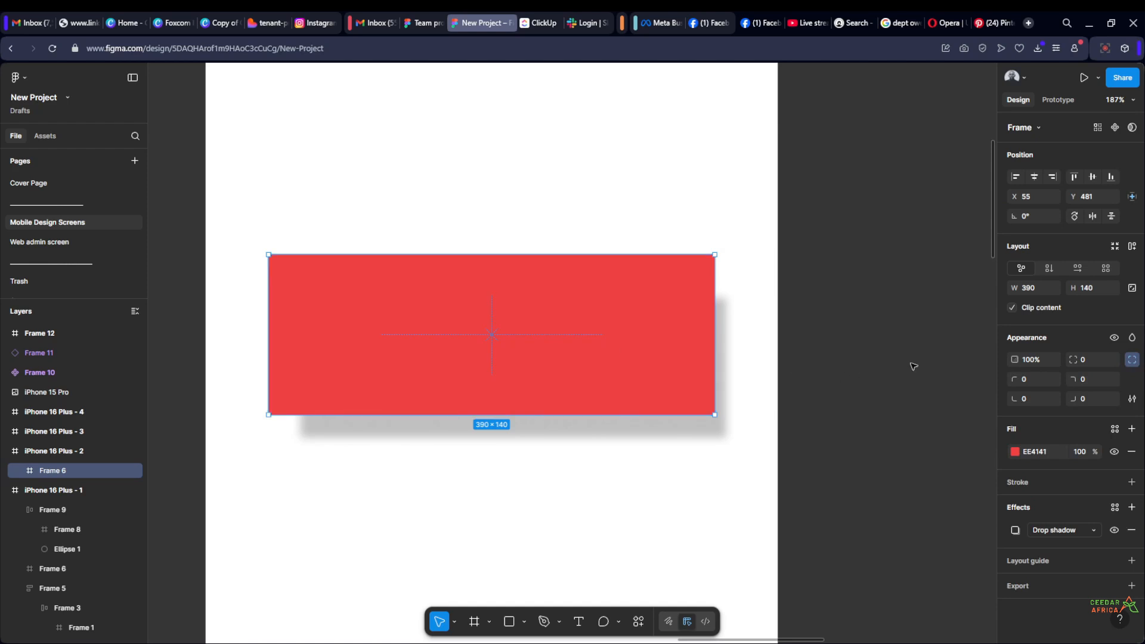
left_click(1011, 307)
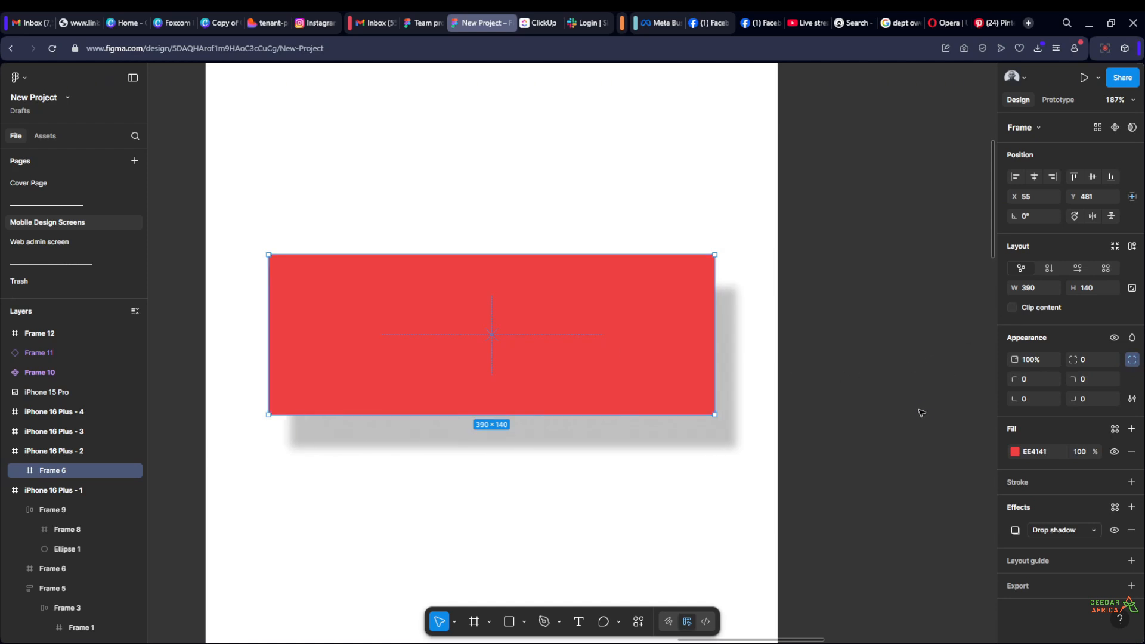
Try to adjust the drop shadow's spread on Frame 6 with Clip content disabled
left_click(921, 412)
left_click(602, 340)
left_click(1015, 530)
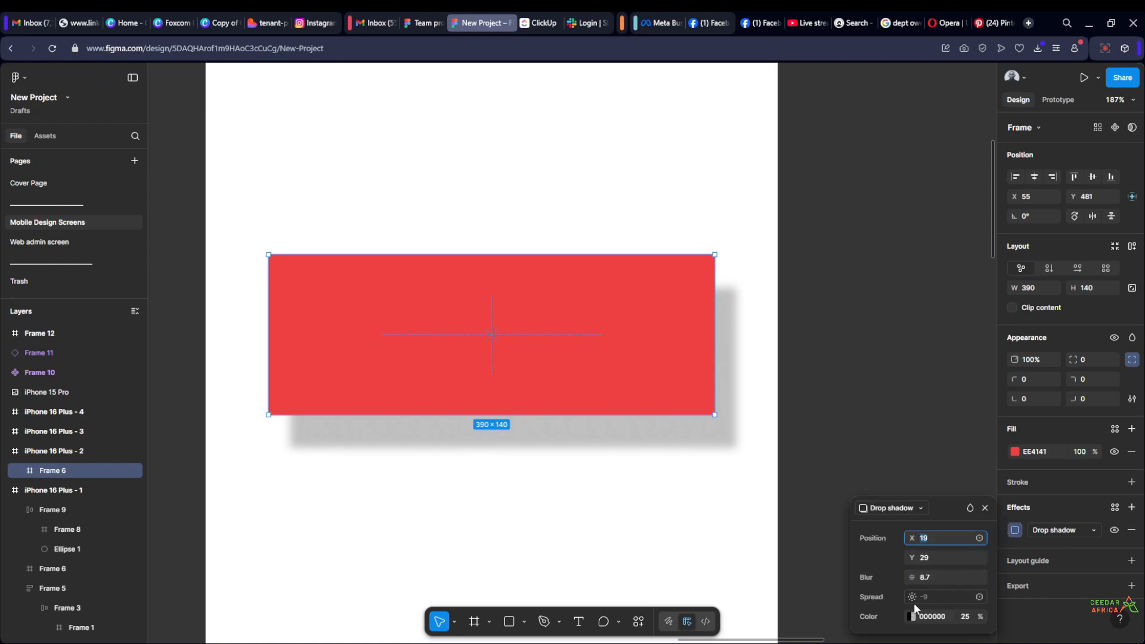
left_click_drag(914, 596, 913, 596)
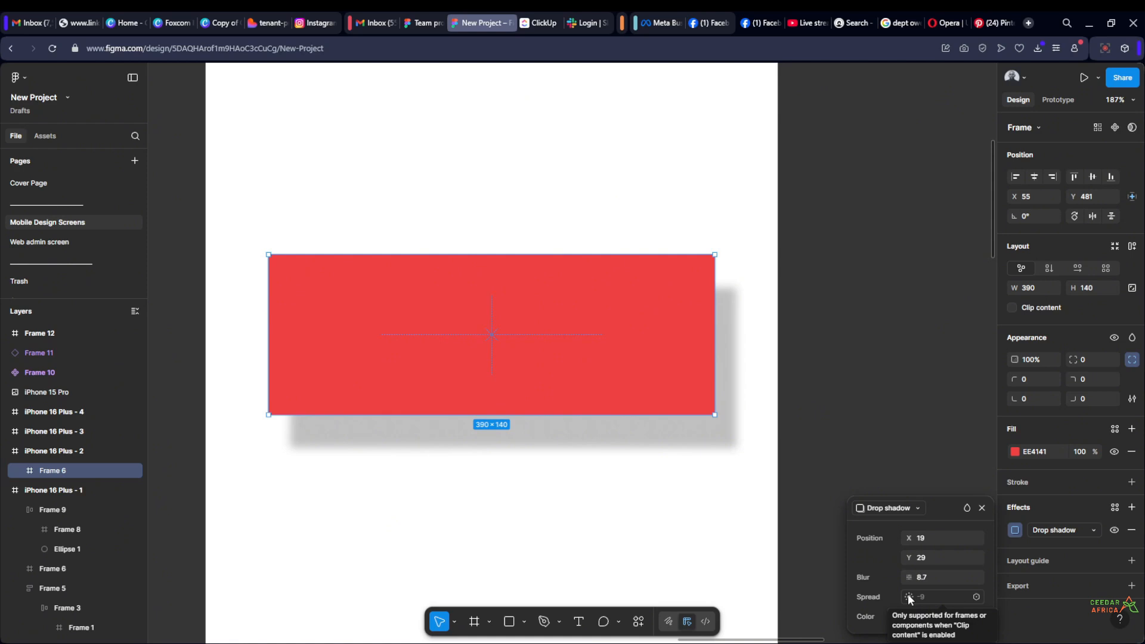
left_click(821, 423)
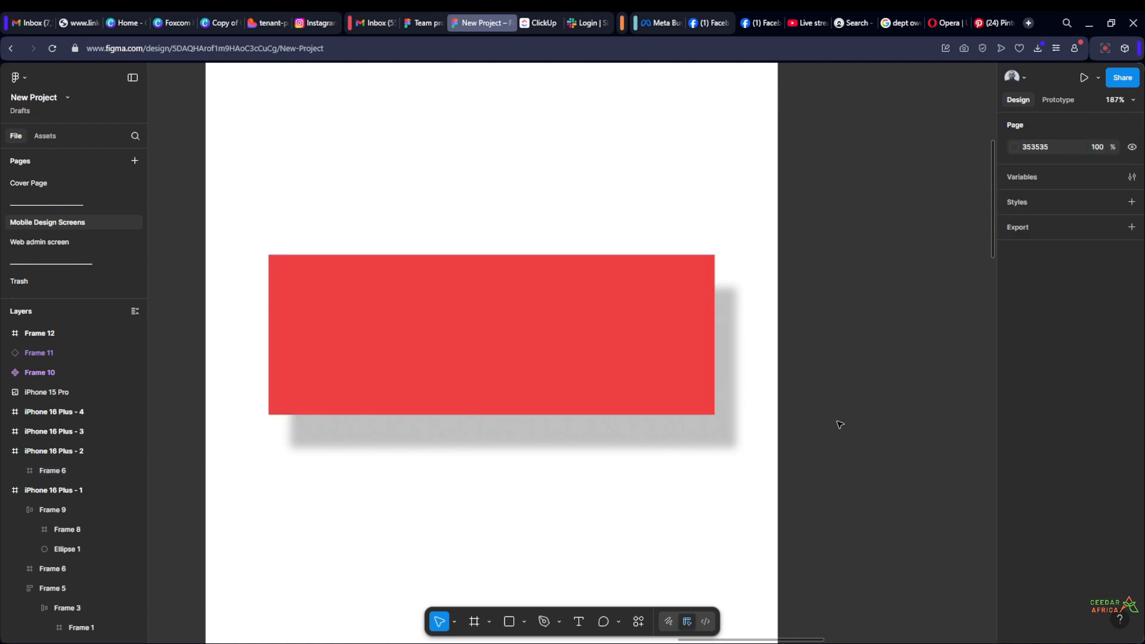
Turn Clip content back on for Frame 6
left_click(608, 358)
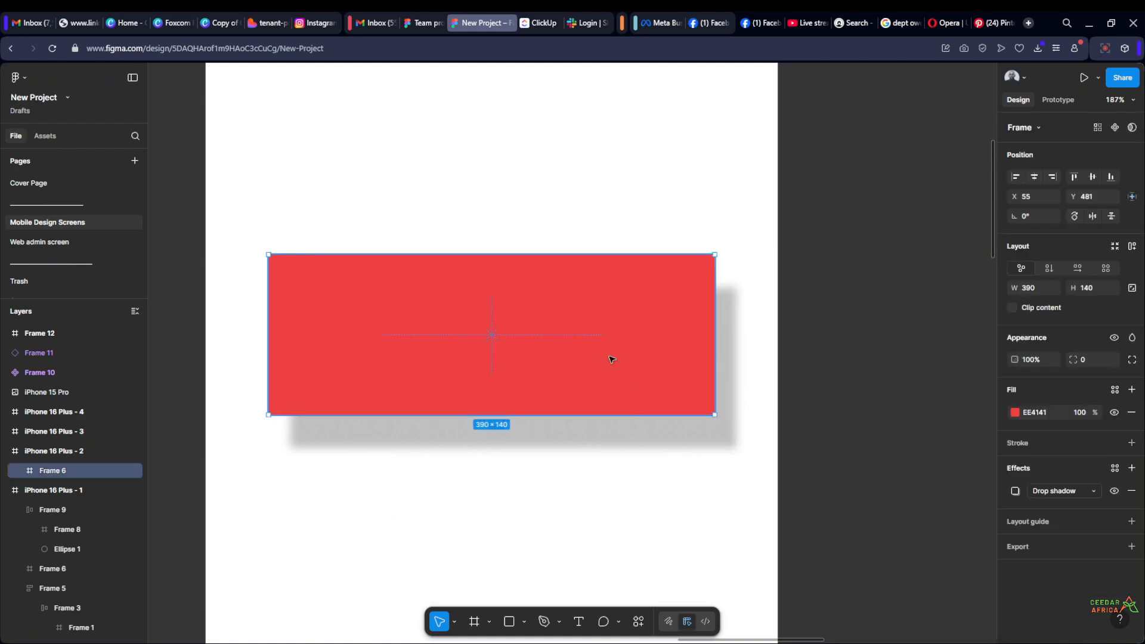
left_click(1012, 308)
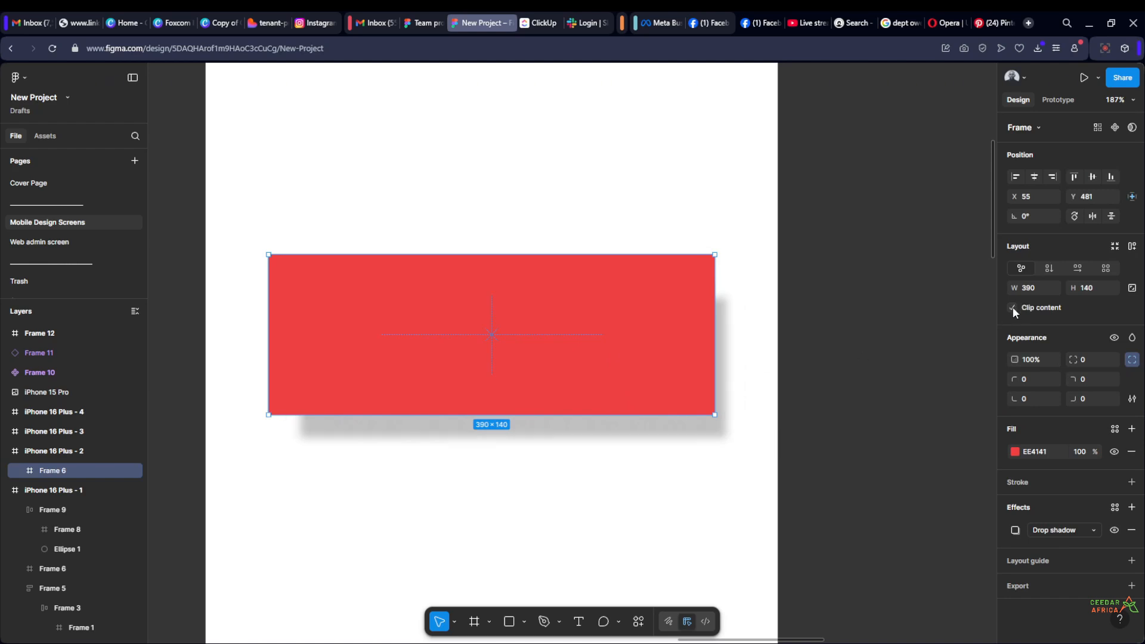
left_click(825, 444)
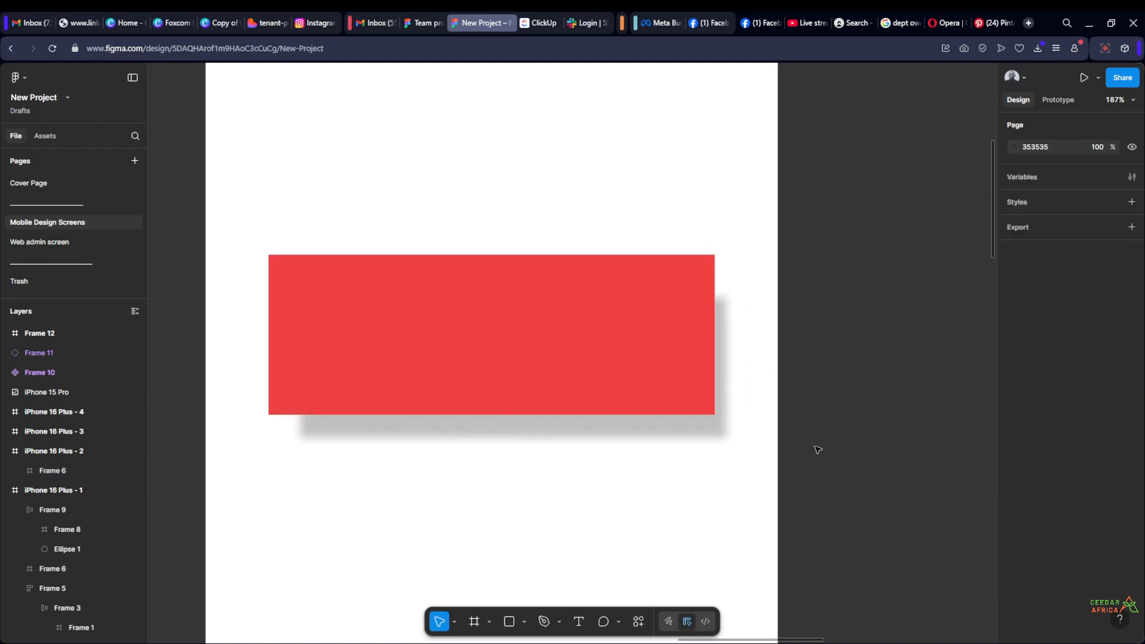
left_click_drag(806, 490, 870, 487)
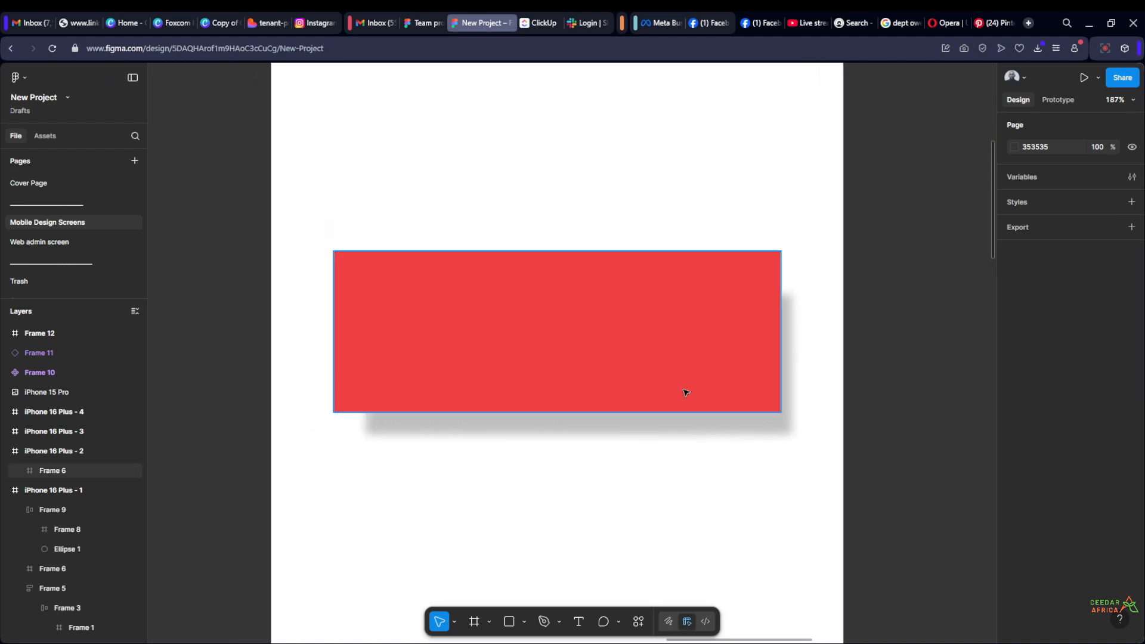
Change the colour of Frame 6's drop shadow to FF0000 red, finishing with the blue 1100FF
left_click(662, 346)
left_click(1015, 530)
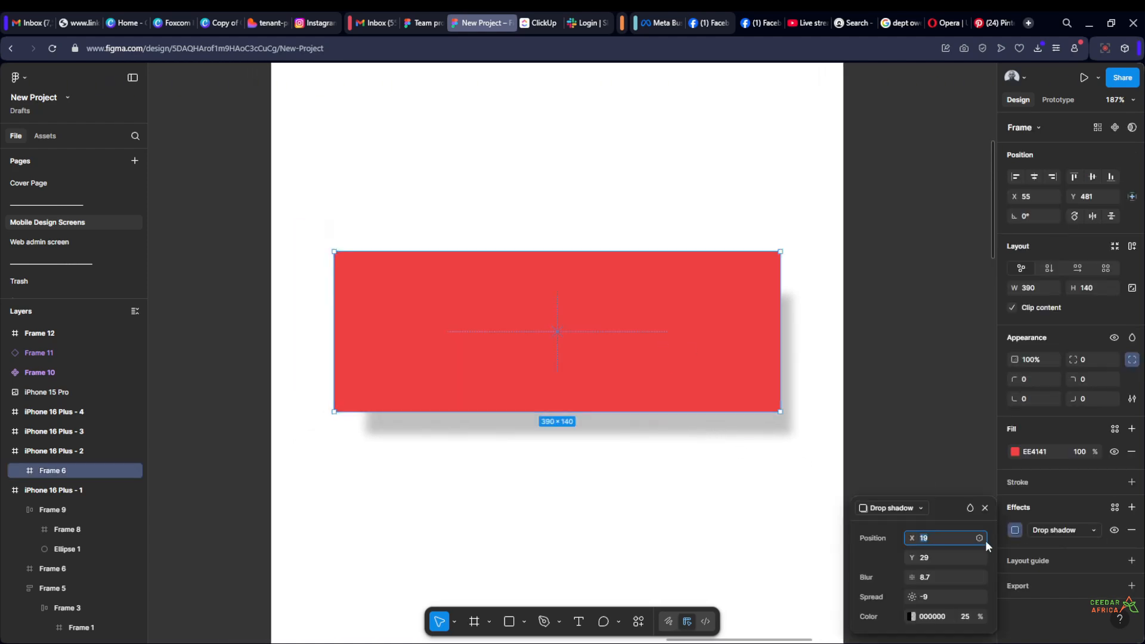
left_click(911, 617)
left_click_drag(817, 419, 946, 255)
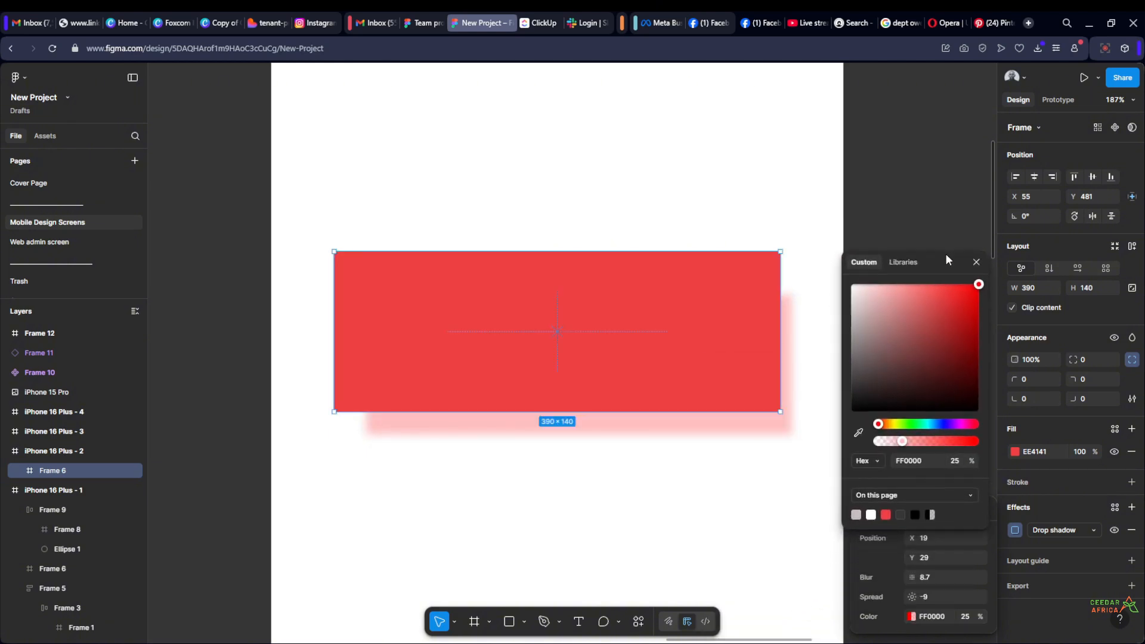
left_click(943, 423)
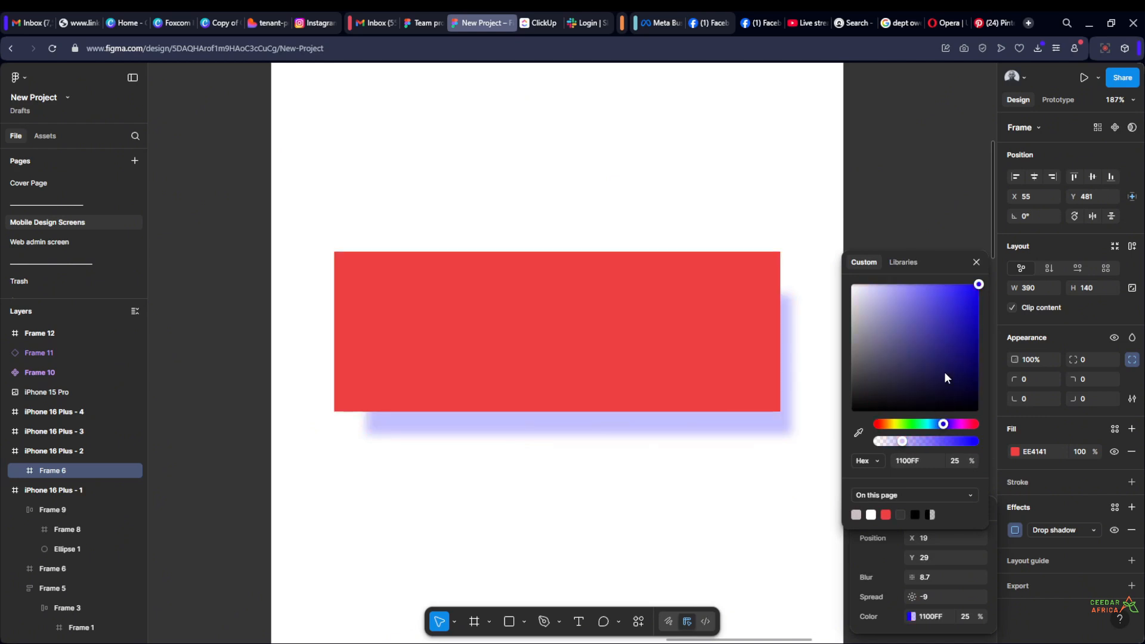
Lower the opacity of the blue drop shadow on Frame 6 to 20%
left_click_drag(969, 310, 984, 285)
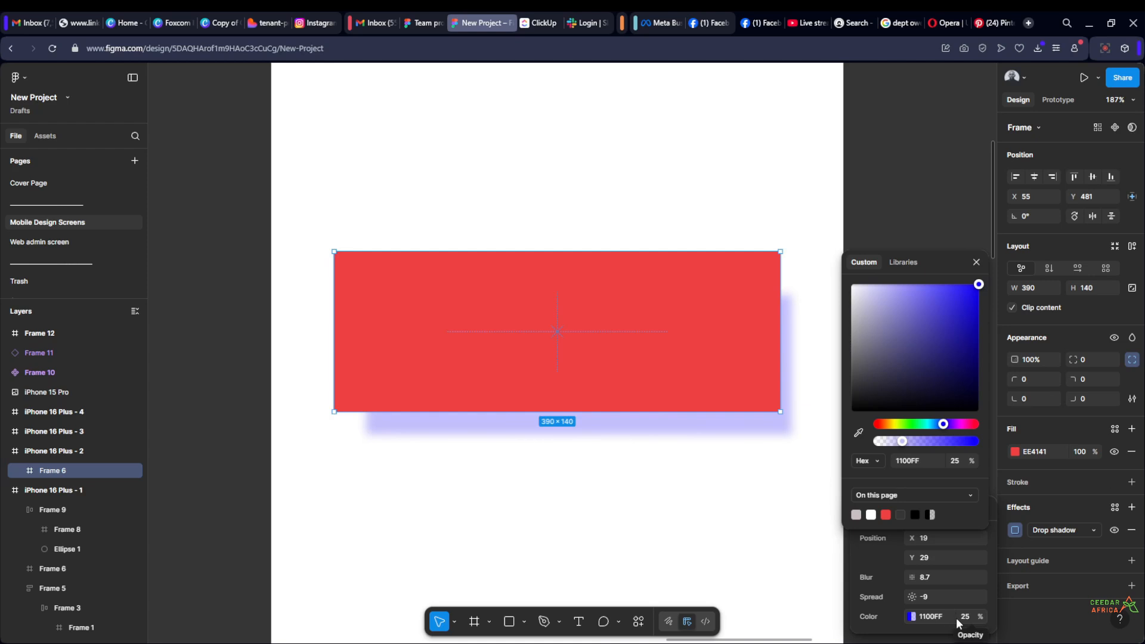
mouse_move(982, 617)
left_mouse_down()
mouse_move(971, 620)
mouse_move(1077, 604)
mouse_move(975, 628)
left_mouse_up()
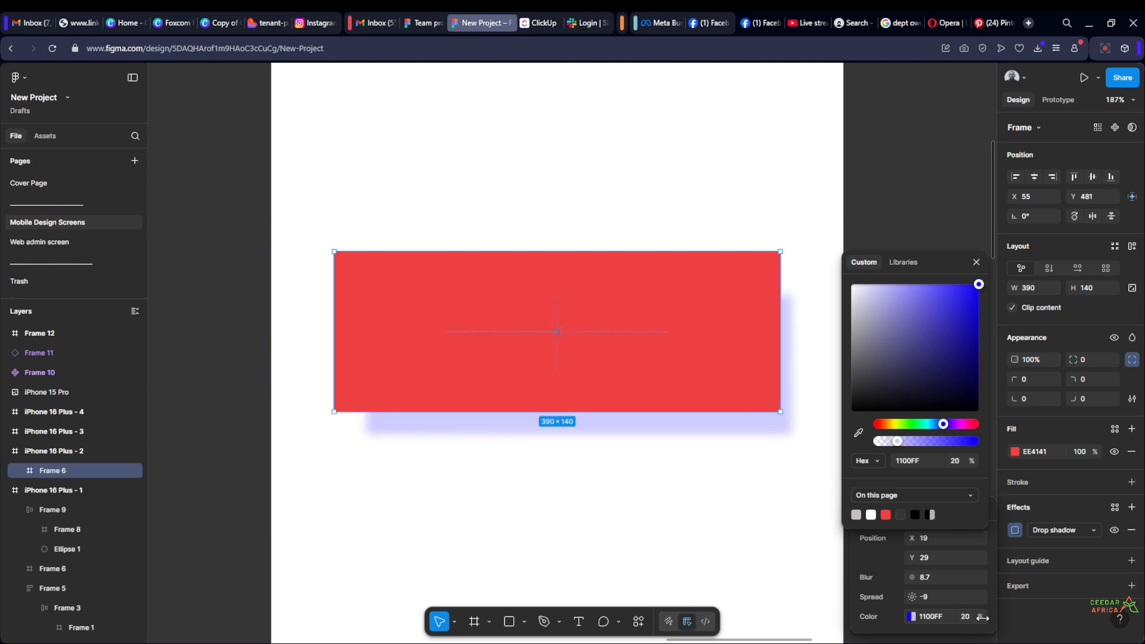
left_click(912, 219)
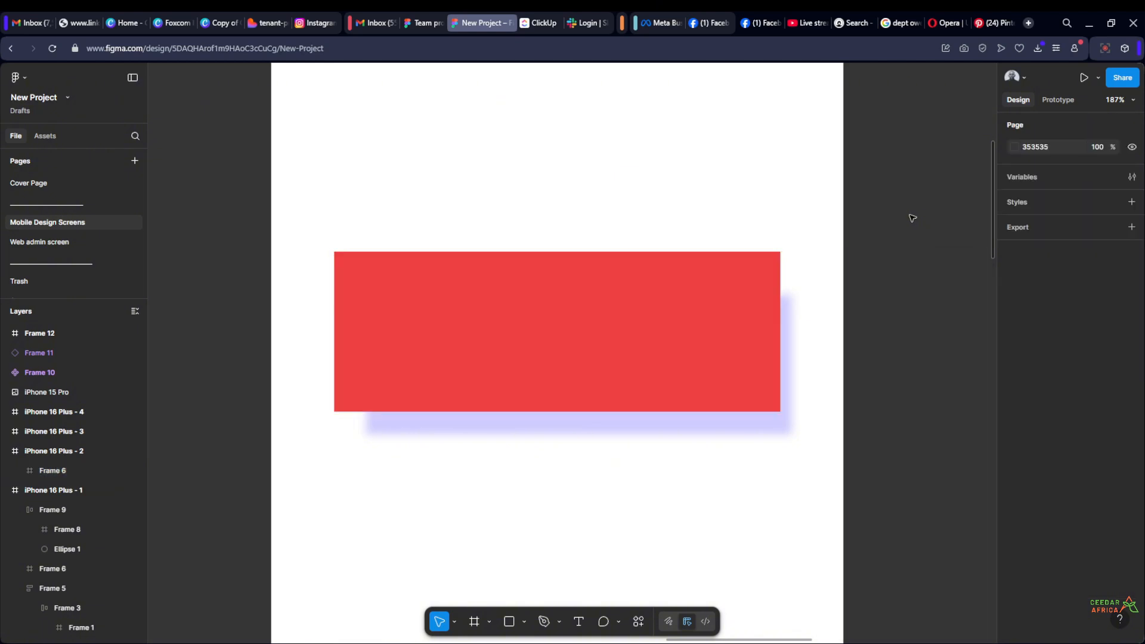
Move Frame 6 up to Y 141 within iPhone 16 Plus - 2 and place a copy below it at Y 414
scroll(847, 267, "down", 5)
left_click_drag(848, 267, 774, 340)
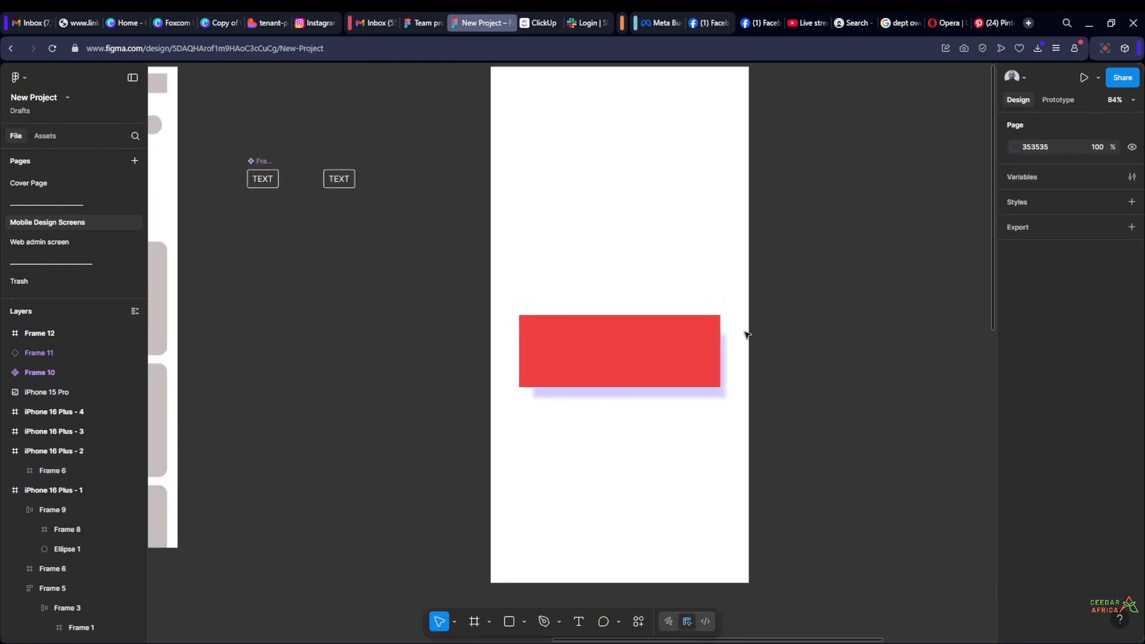
left_click_drag(651, 339, 644, 177)
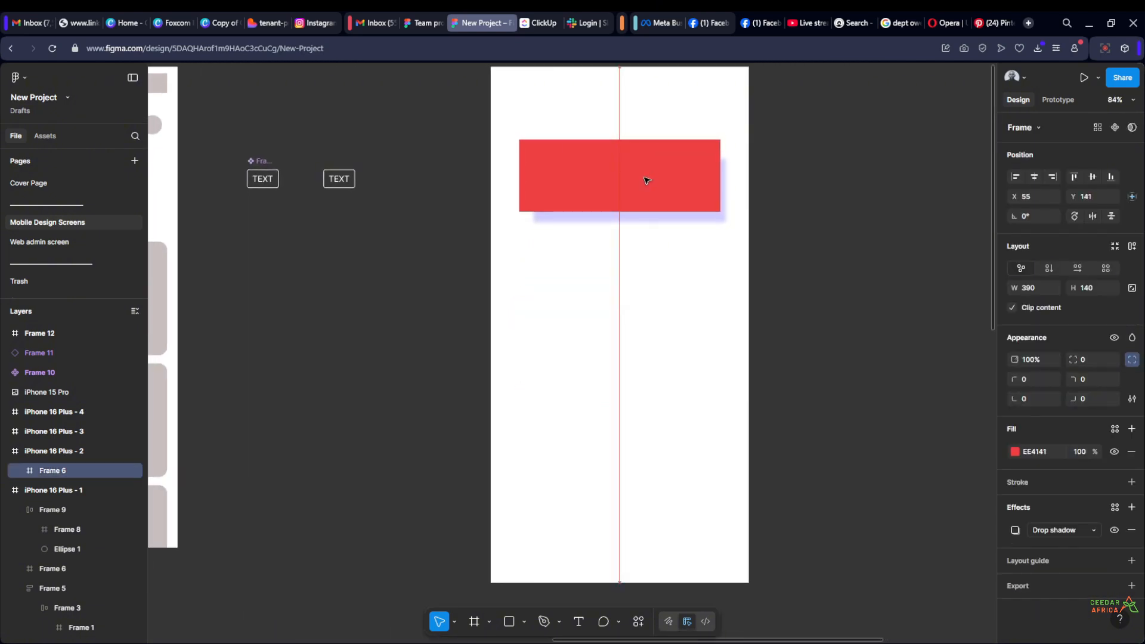
left_click(853, 196)
left_click(667, 184)
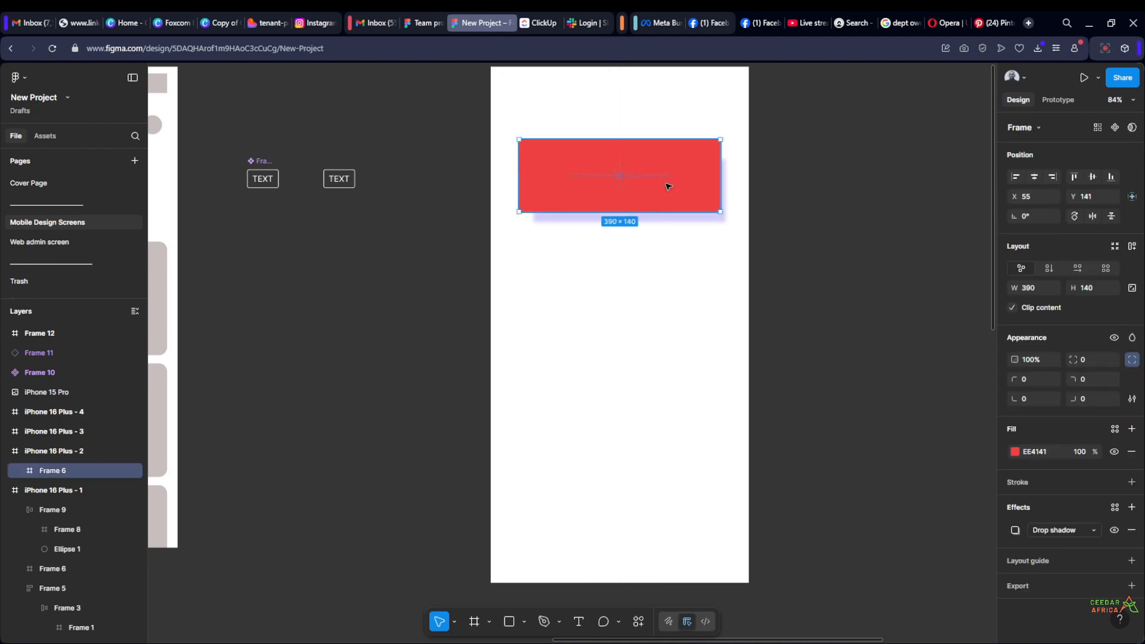
left_click_drag(668, 186, 669, 327)
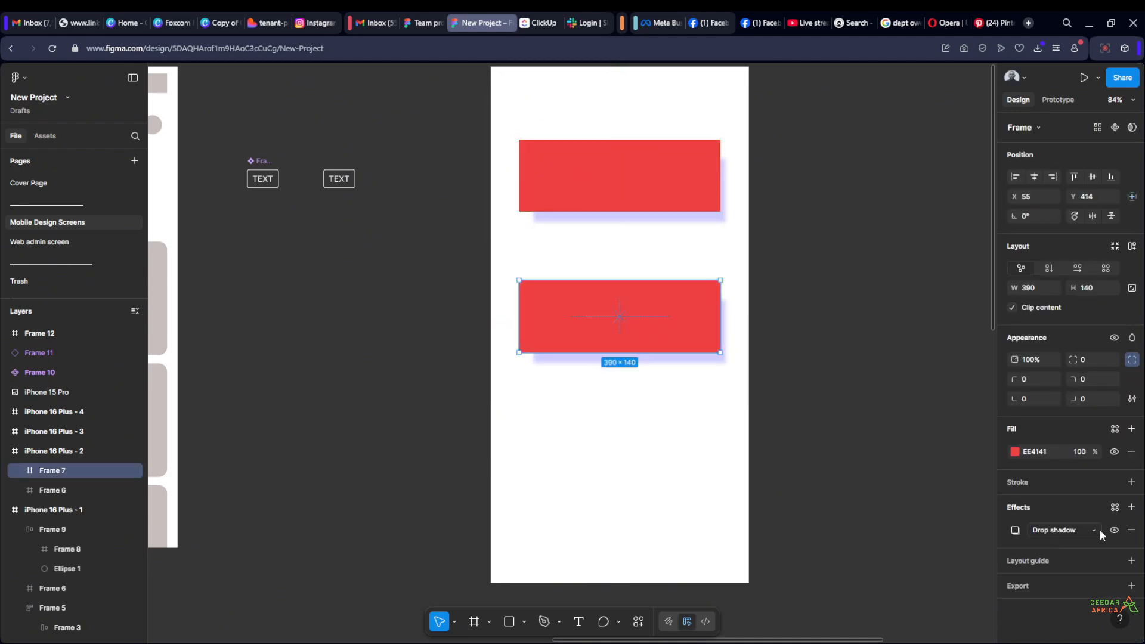
Remove the drop shadow effect from the lower red frame
left_click(1130, 530)
left_click(855, 286)
left_click(679, 321)
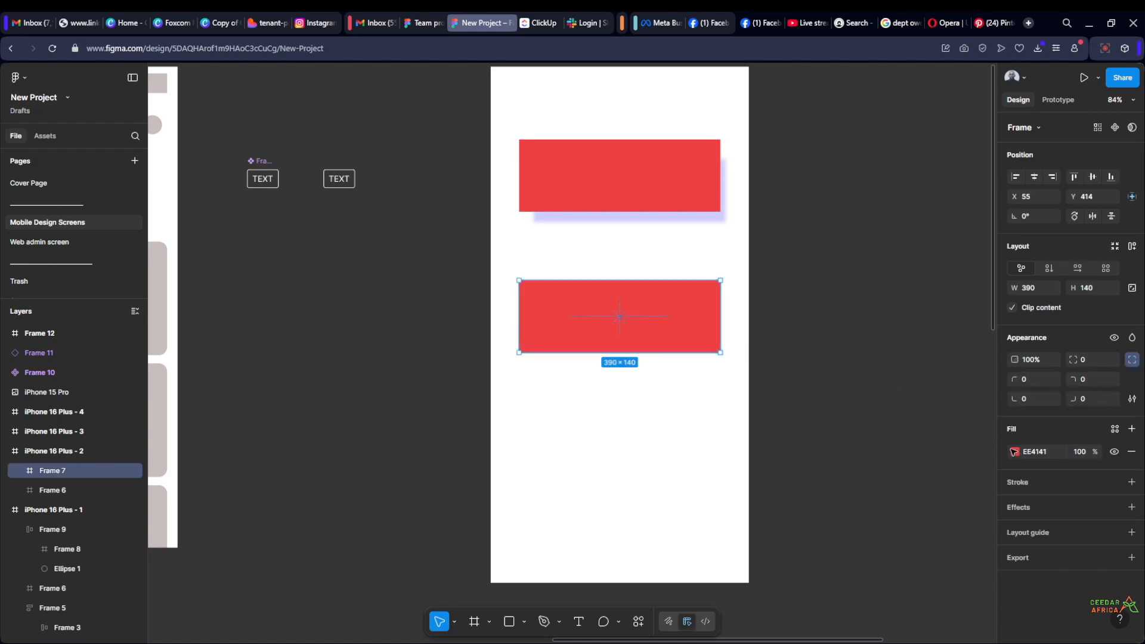
Try an inner shadow offset to X 27 and Y 27 on the lower red frame, and remove the effect again
left_click(1130, 507)
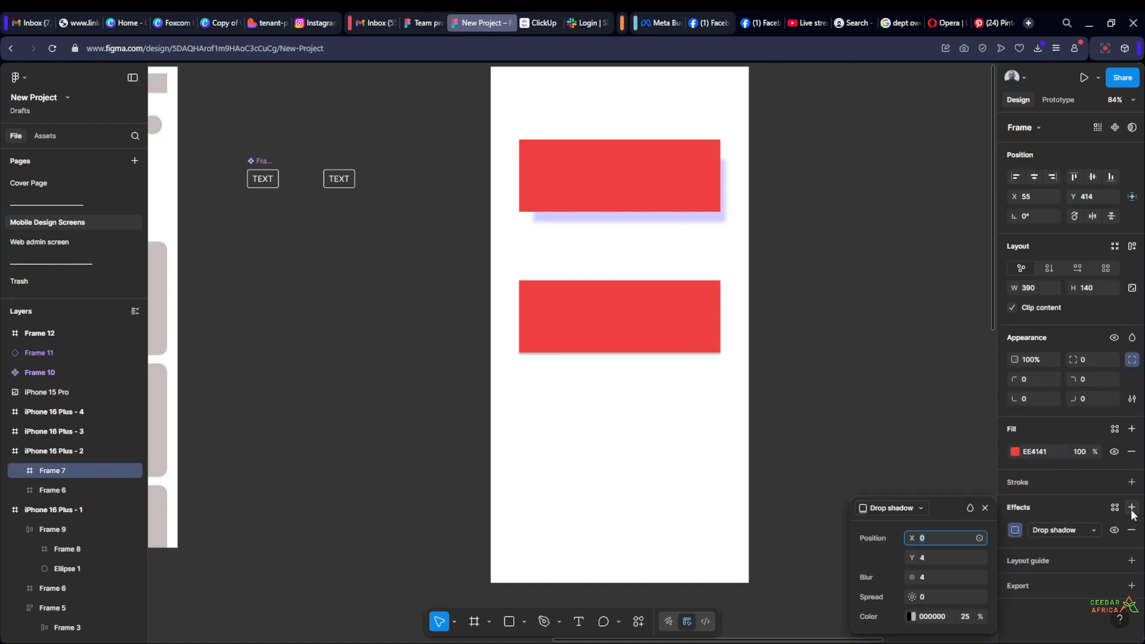
left_click(1086, 530)
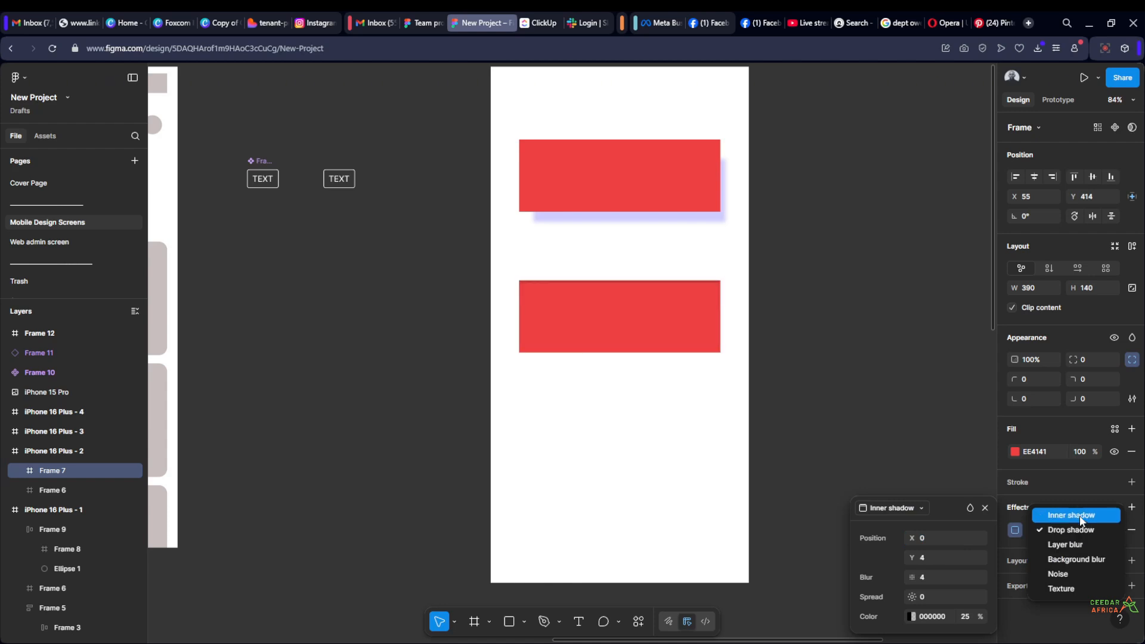
left_click(1080, 517)
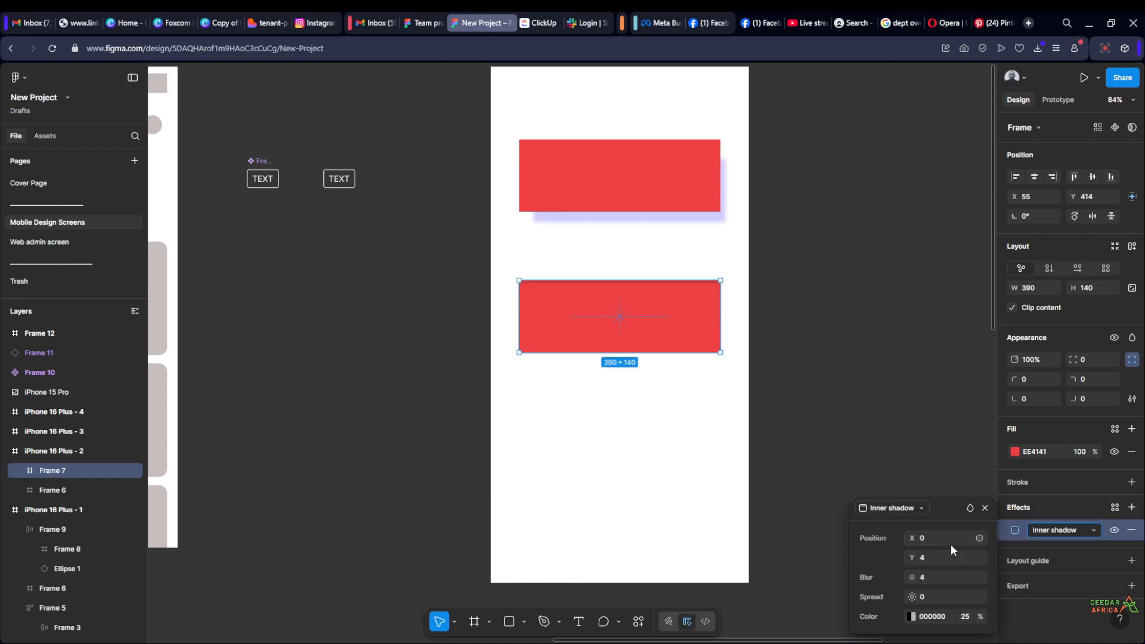
left_click_drag(970, 538, 920, 563)
scroll(560, 273, "up", 3)
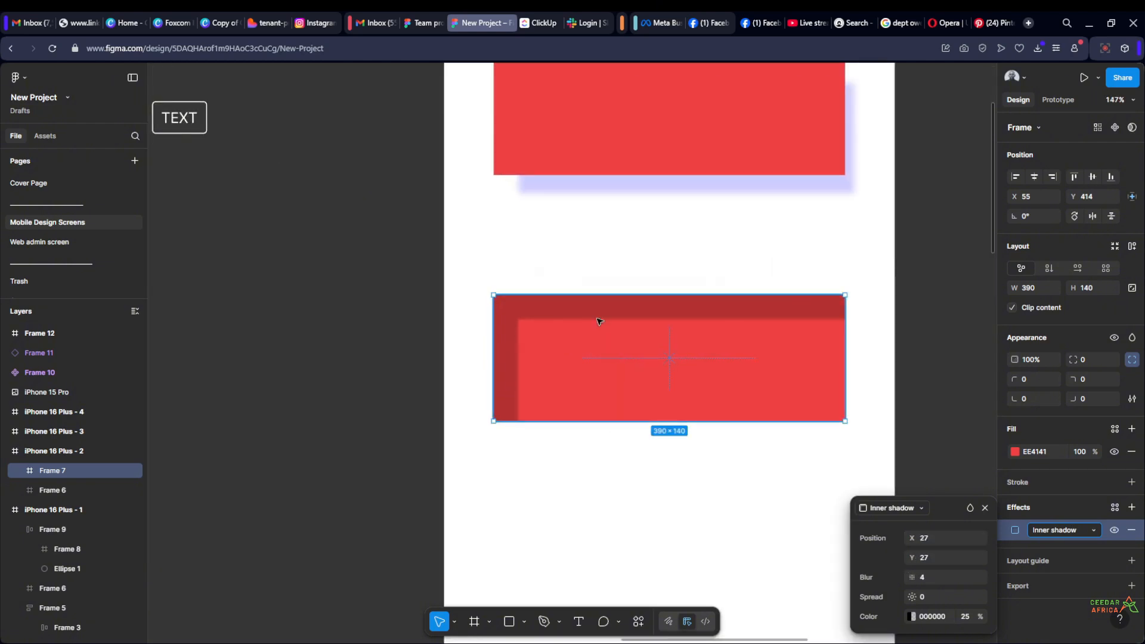
scroll(598, 320, "down", 5)
left_click(815, 328)
left_click(685, 337)
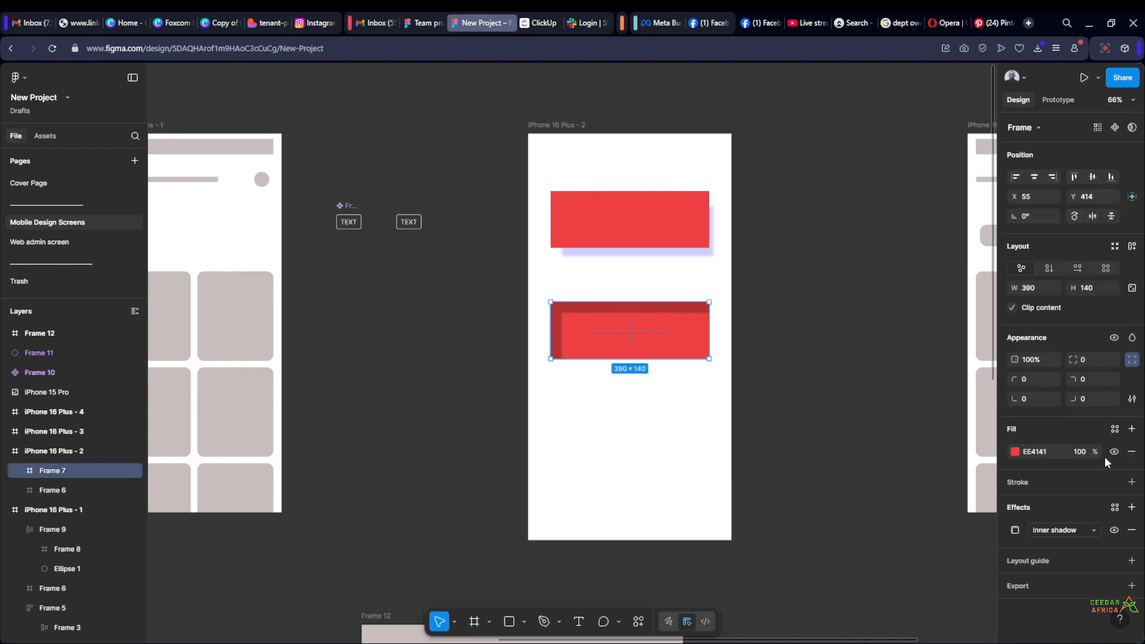
left_click(1129, 530)
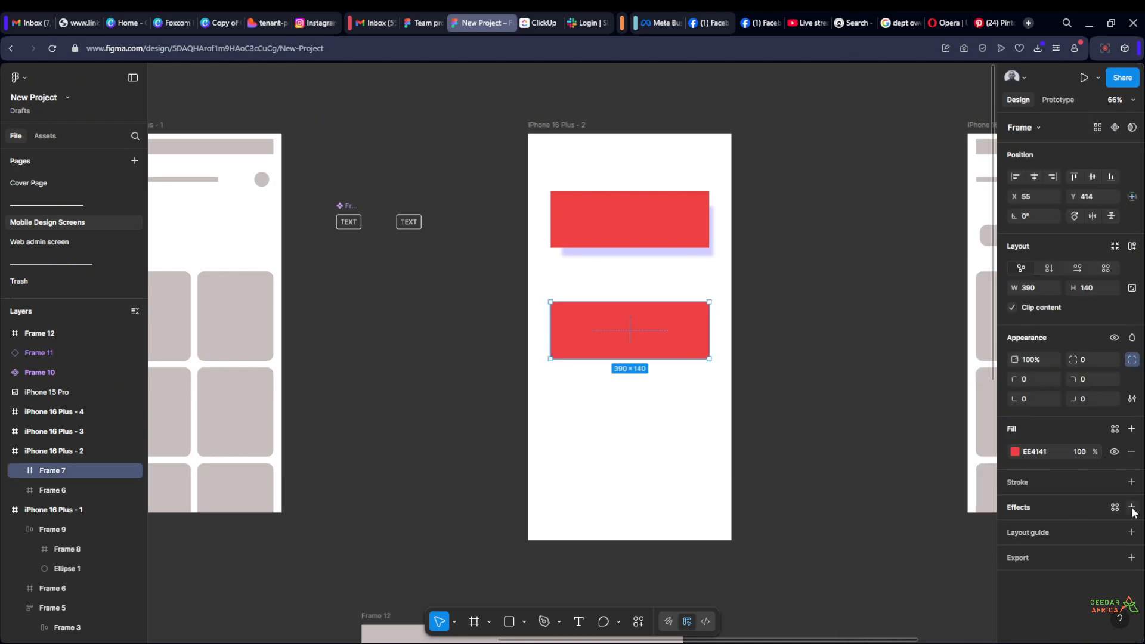
Add a Layer blur effect to the lower red frame and view its edges up close
left_click(1132, 507)
left_click(1088, 531)
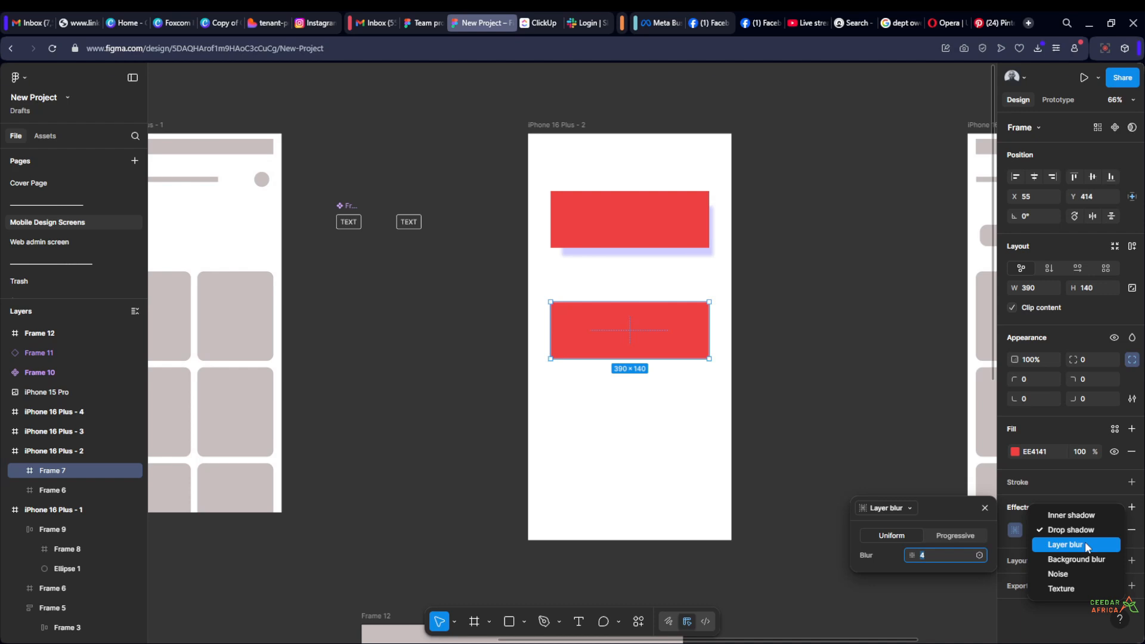
left_click(1084, 544)
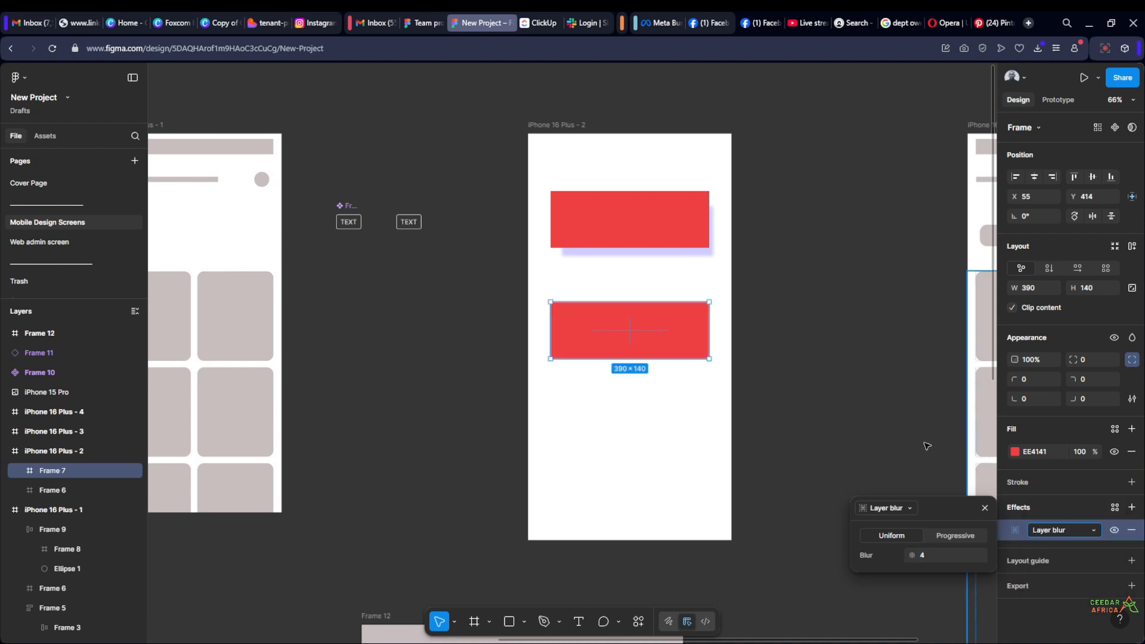
left_click(850, 344)
scroll(624, 307, "up", 3)
scroll(522, 325, "up", 3)
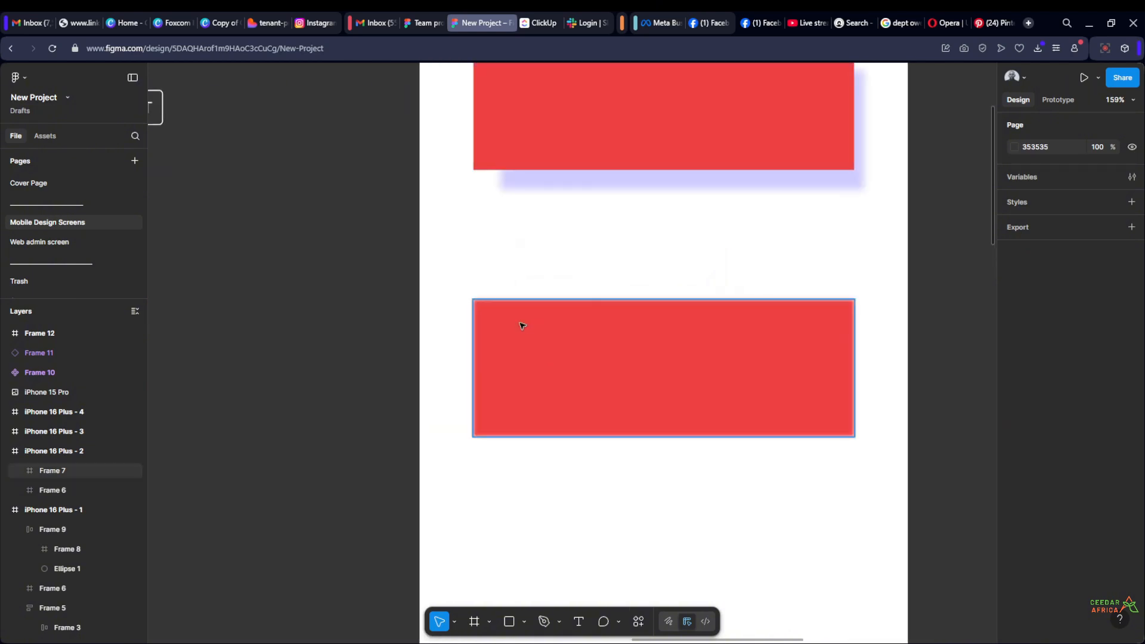
scroll(511, 336, "down", 5)
scroll(906, 332, "right", 3)
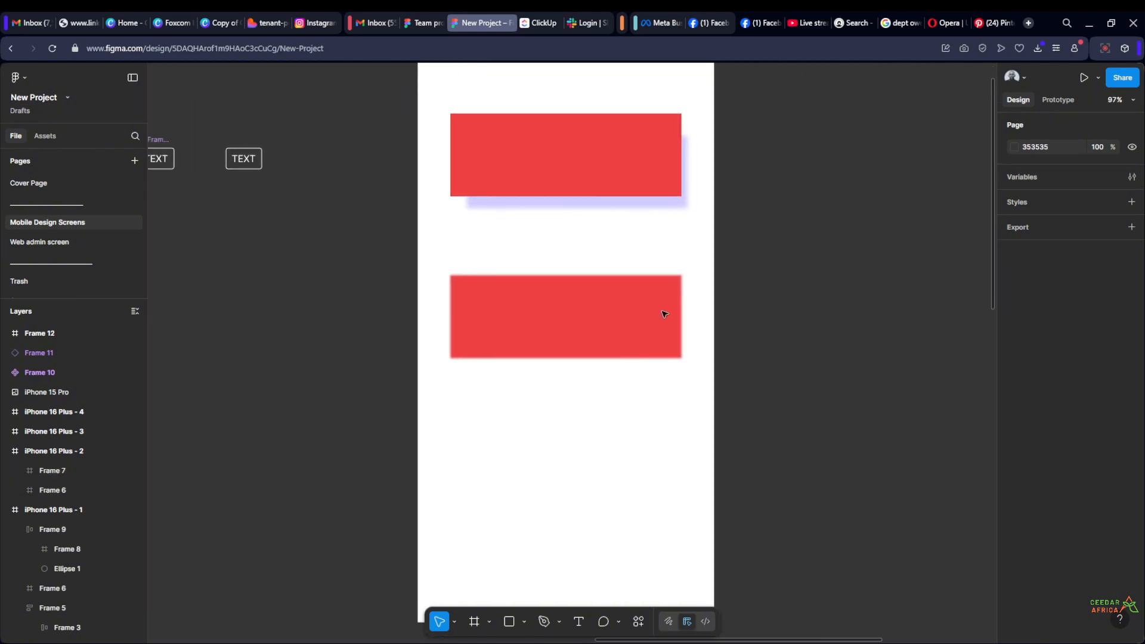
Try a uniform layer blur of 35.9 on the lower red frame and reduce the blur again
left_click(520, 309)
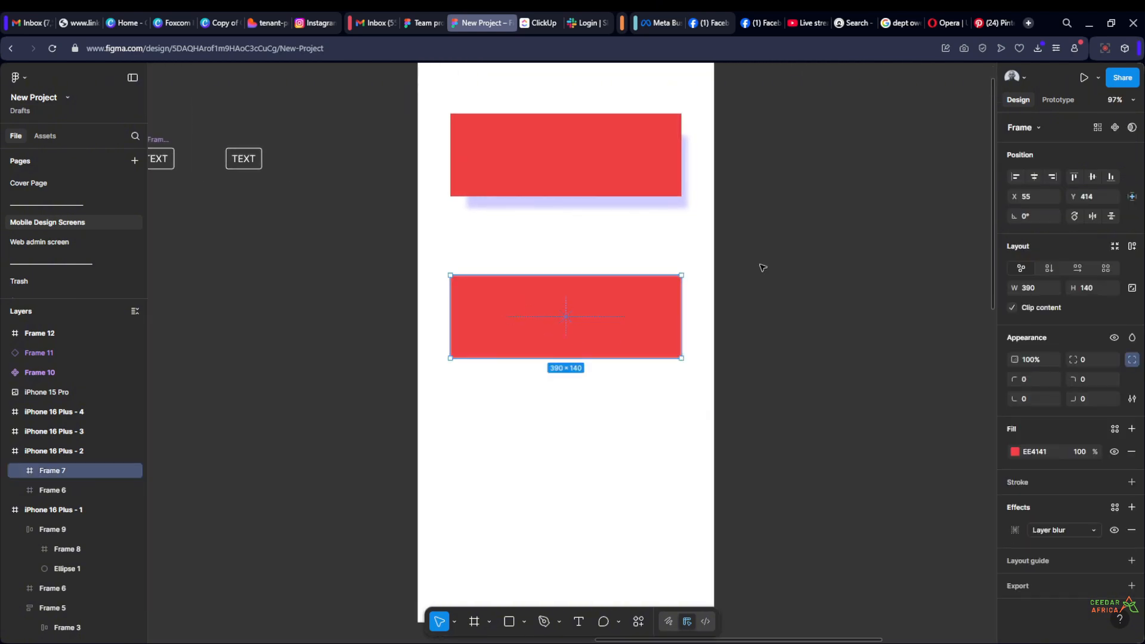
left_click(781, 269)
scroll(815, 310, "left", 2)
scroll(815, 309, "up", 1)
left_click(692, 339)
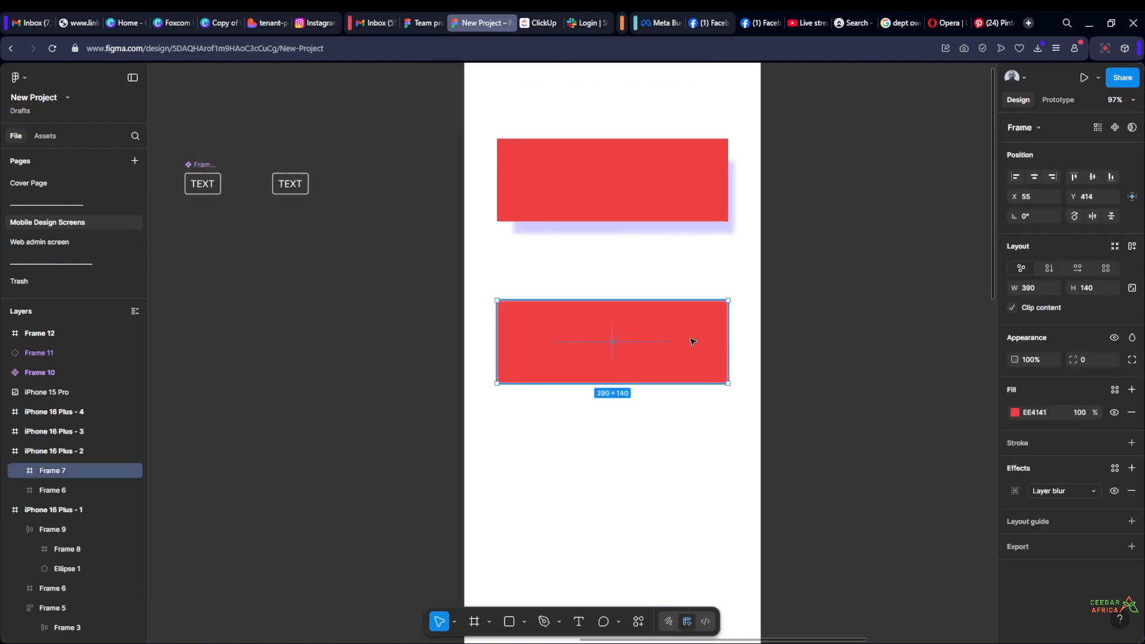
left_click(1015, 530)
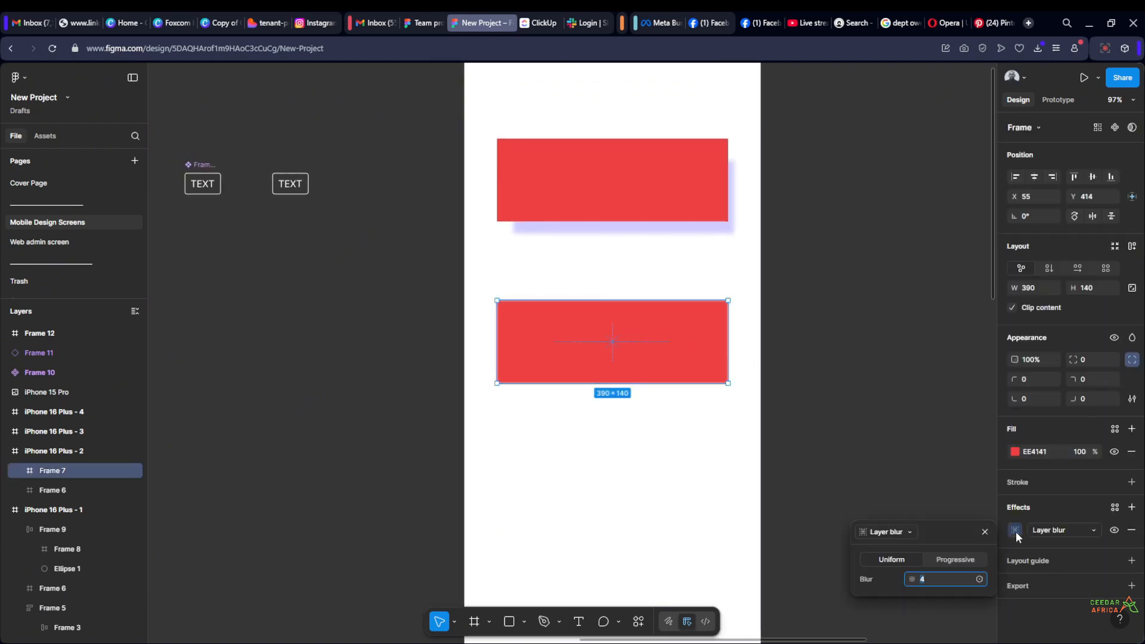
left_click_drag(911, 580, 1113, 573)
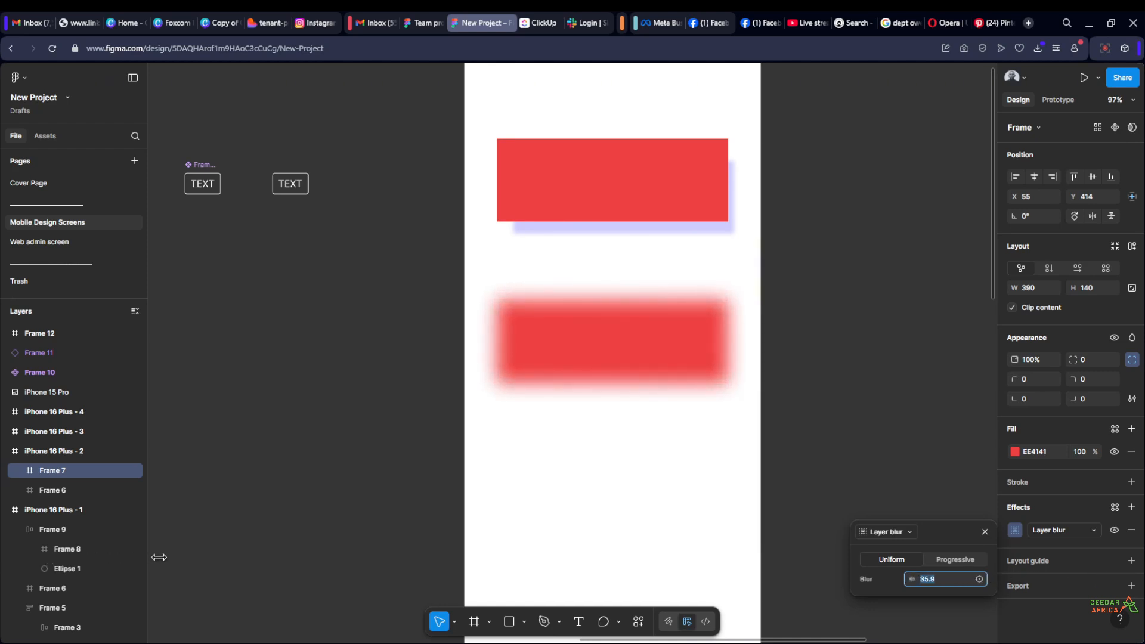
left_click_drag(158, 556, 832, 520)
left_click(839, 351)
Move the iPhone 16 Plus - 3 frame away from iPhone 16 Plus - 2 to X 4574
scroll(839, 350, "down", 6)
left_click_drag(839, 351, 577, 322)
scroll(608, 276, "up", 1)
left_click_drag(668, 233, 811, 233)
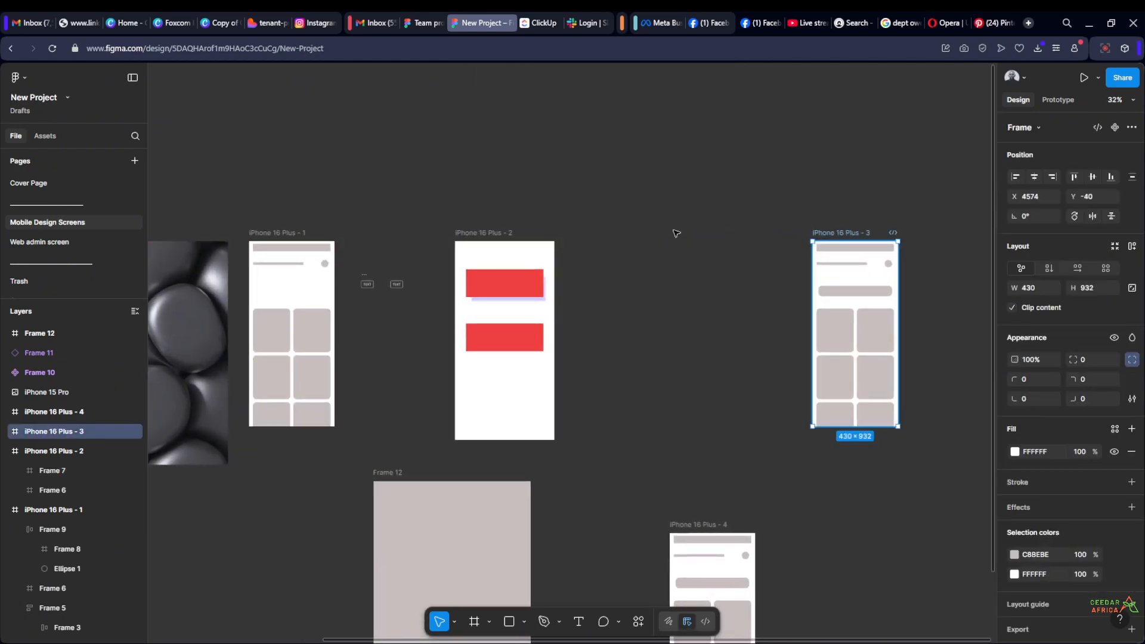
Duplicate the iPhone 16 Plus - 2 frame into the free space beside it at X 3425
left_click(458, 234)
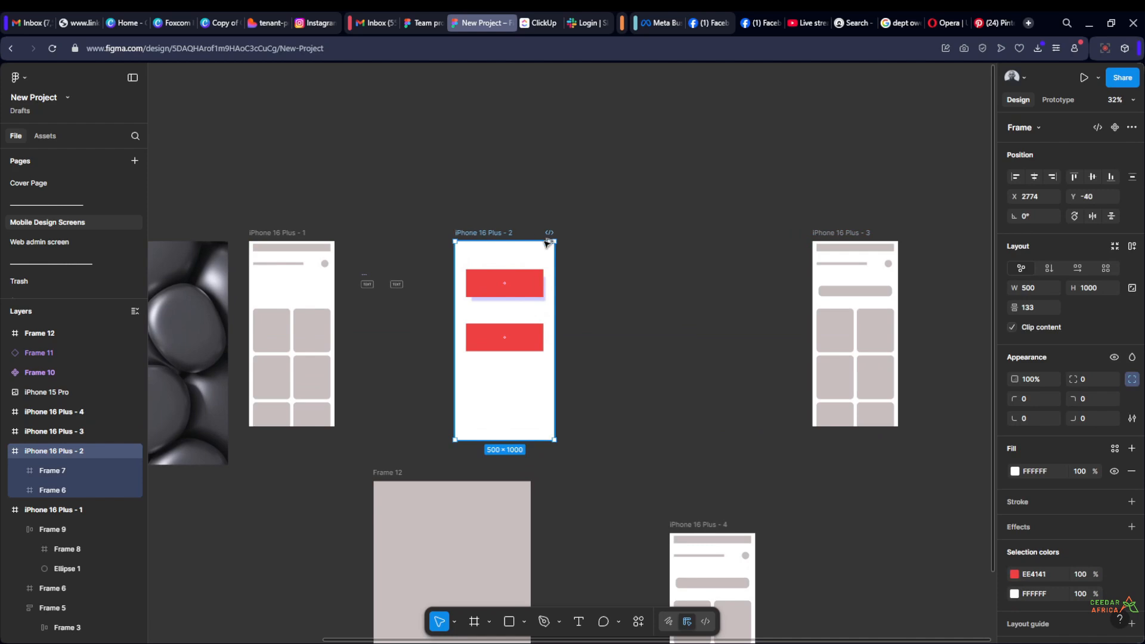
left_click_drag(547, 242, 594, 233)
left_click(728, 303)
Delete both red frames from the duplicated iPhone 16 Plus - 5 screen to leave it blank
scroll(730, 309, "up", 2)
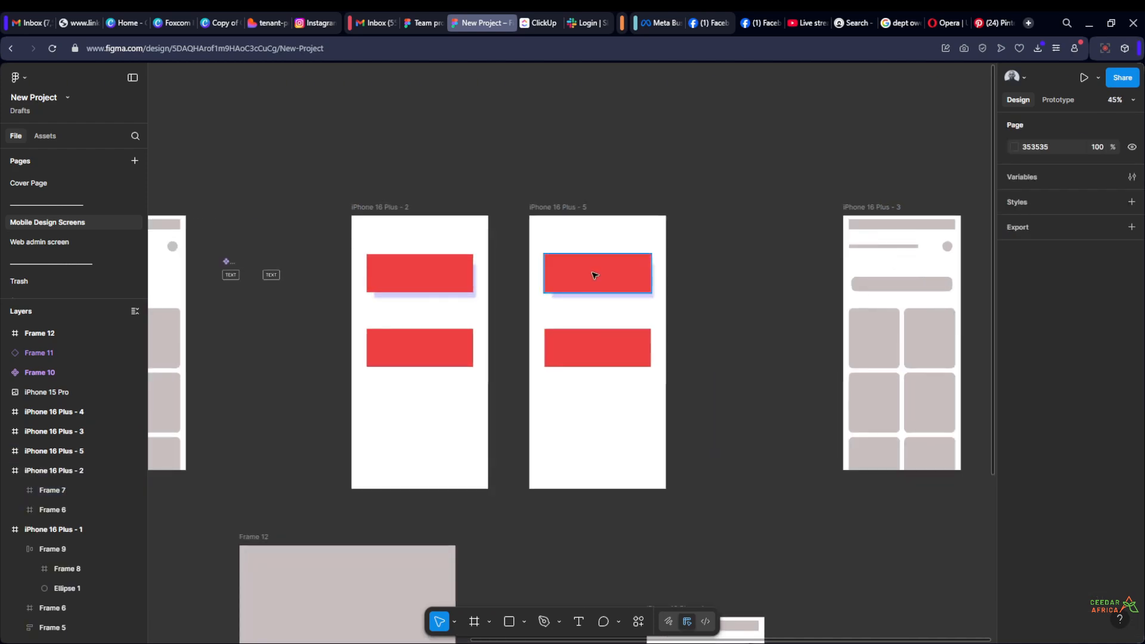
left_click(595, 275)
key("Delete")
left_click(618, 358)
key("Delete")
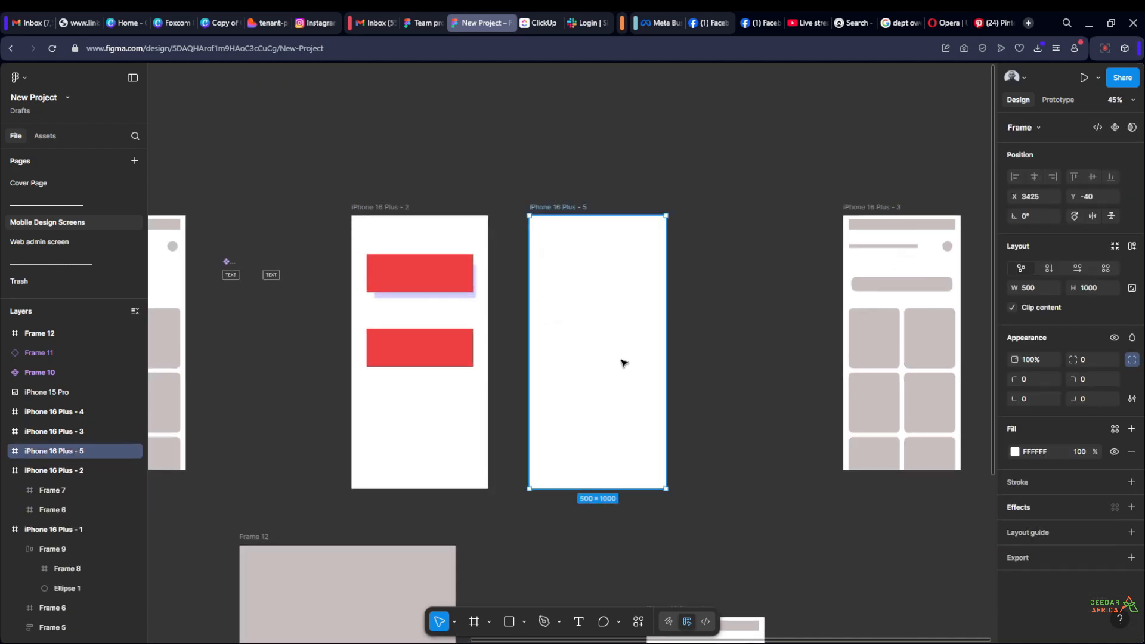
Draw a 576 × 576 circle with the Ellipse tool on iPhone 16 Plus - 5, extending past its right edge
left_click(525, 621)
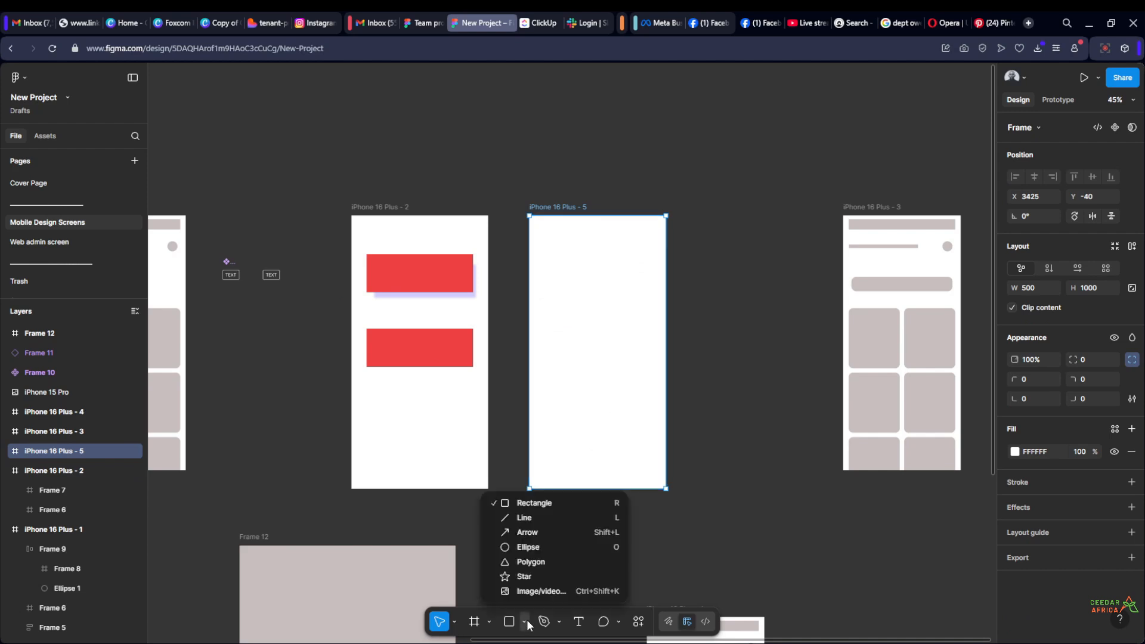
left_click(536, 547)
left_click_drag(568, 255, 725, 413)
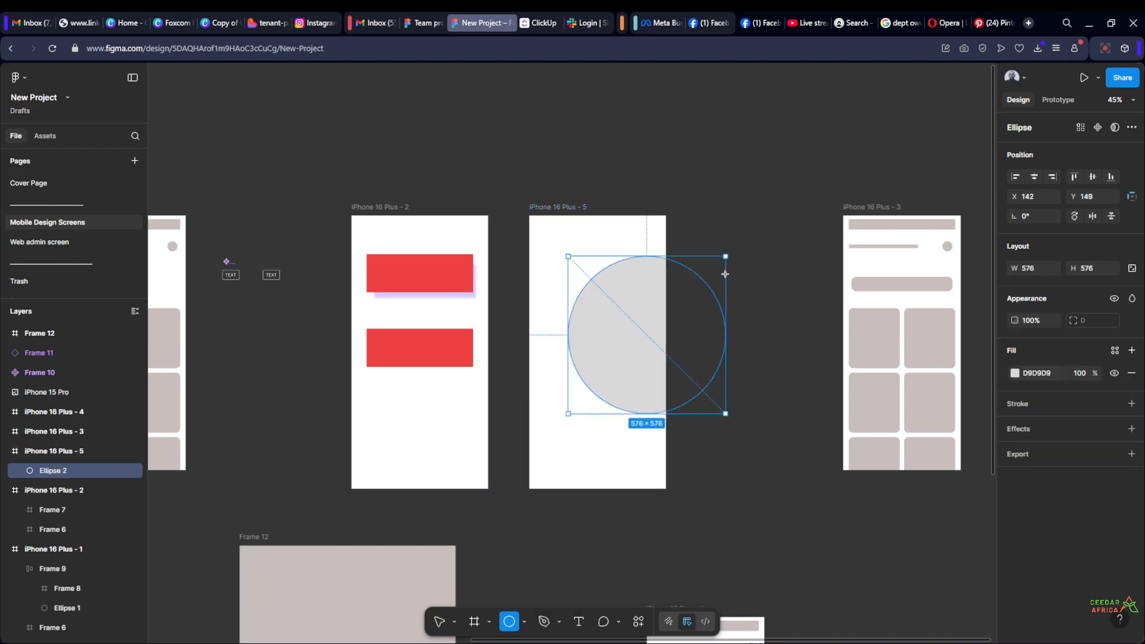
Fill the circle with red FF0000 and move it to X 0, Y 272 within iPhone 16 Plus - 5
left_click(779, 322)
left_click(605, 346)
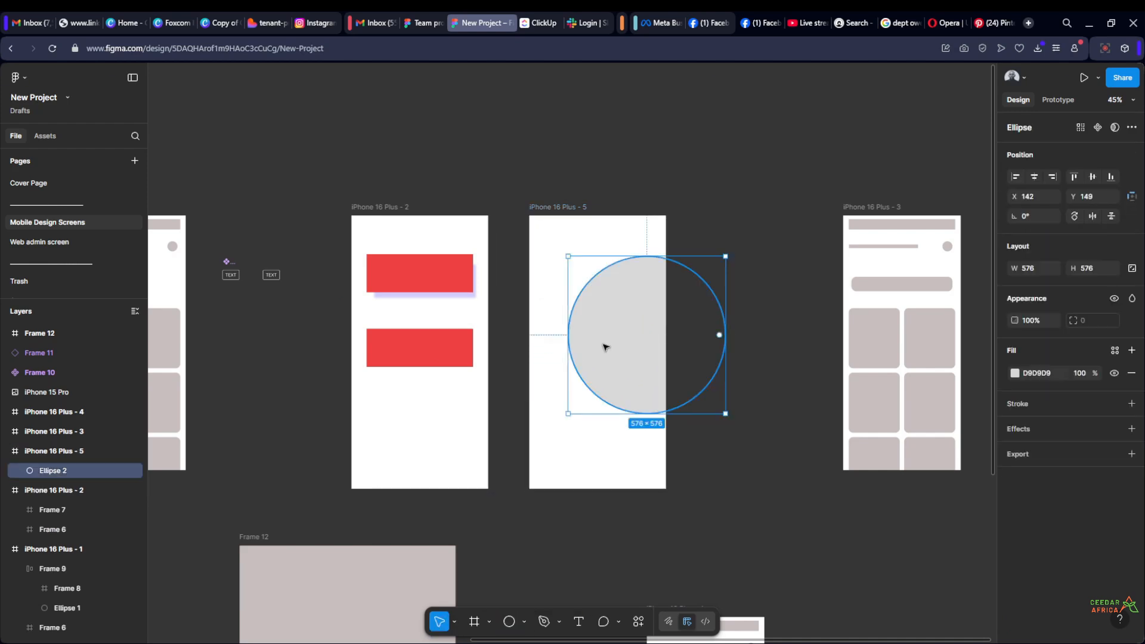
left_click(1014, 373)
left_click_drag(921, 434, 1000, 386)
left_click(739, 283)
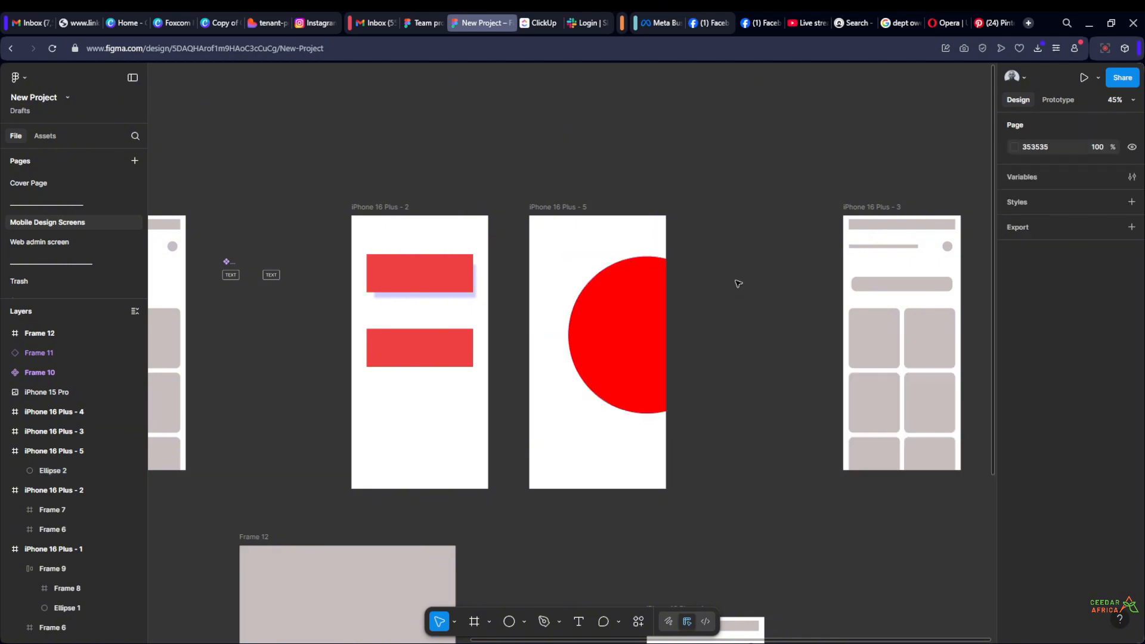
left_click_drag(622, 352, 585, 385)
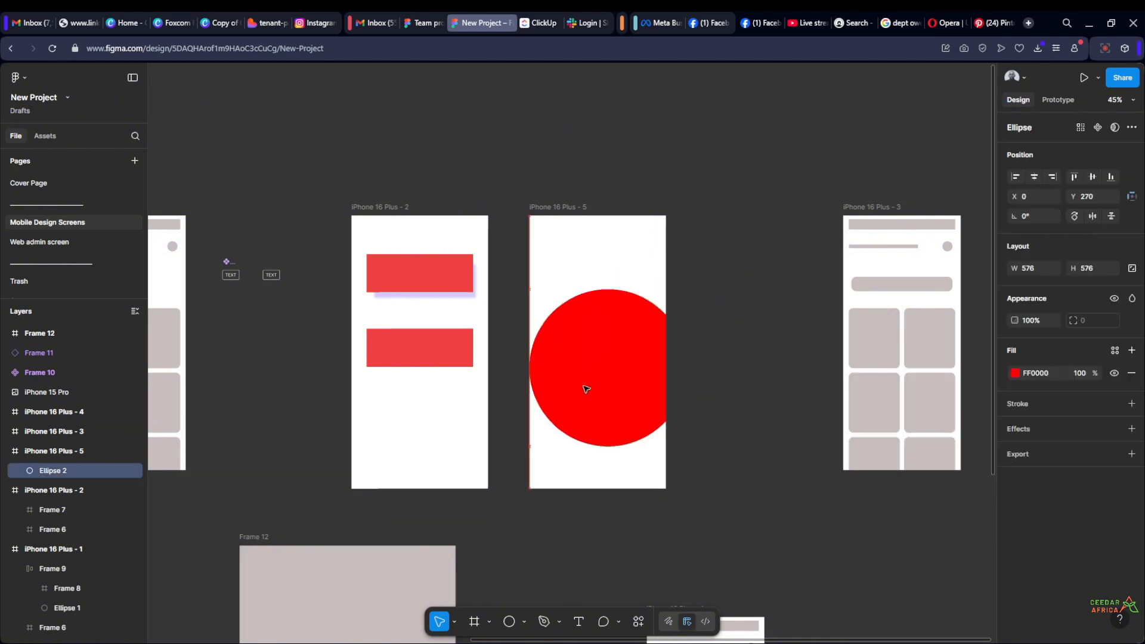
Apply a Layer blur effect to the red circle and raise its blur until it becomes a soft glow
left_click(1131, 428)
left_click(1086, 453)
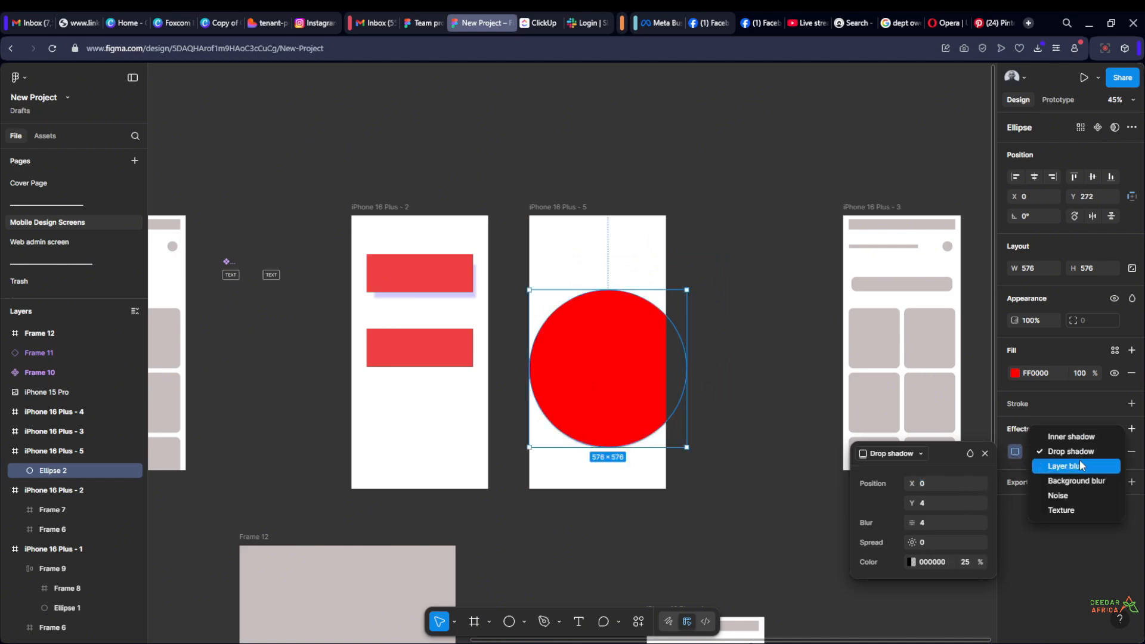
left_click(1075, 467)
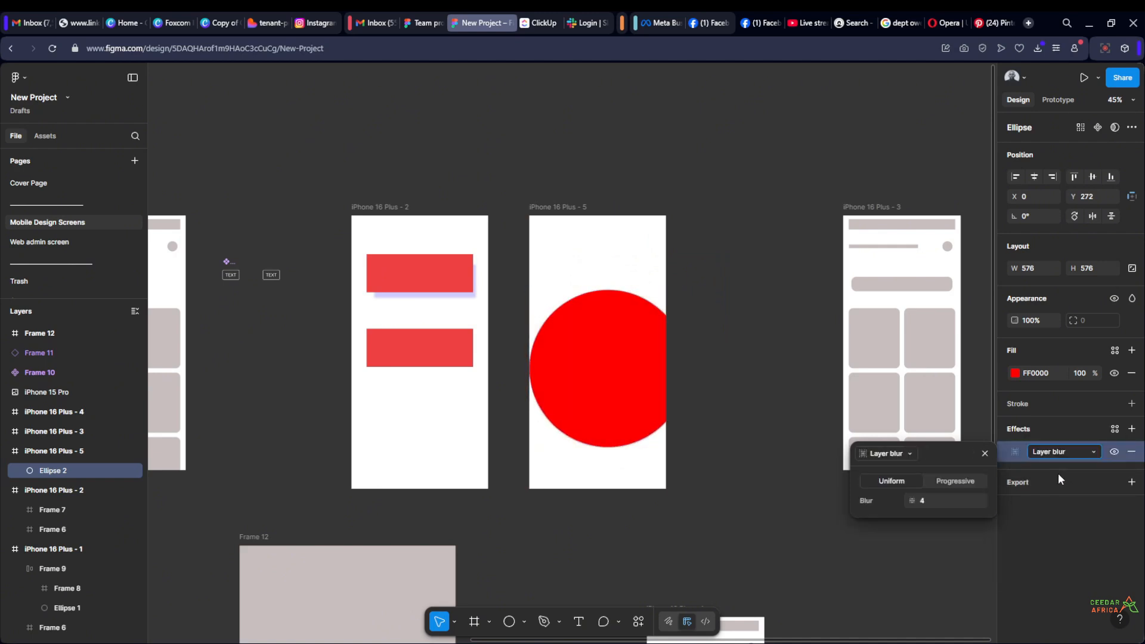
left_click_drag(903, 497, 286, 384)
Shrink the blurred red circle to 485 × 485 and place a copy above it at X 31, Y 31
left_click(659, 319)
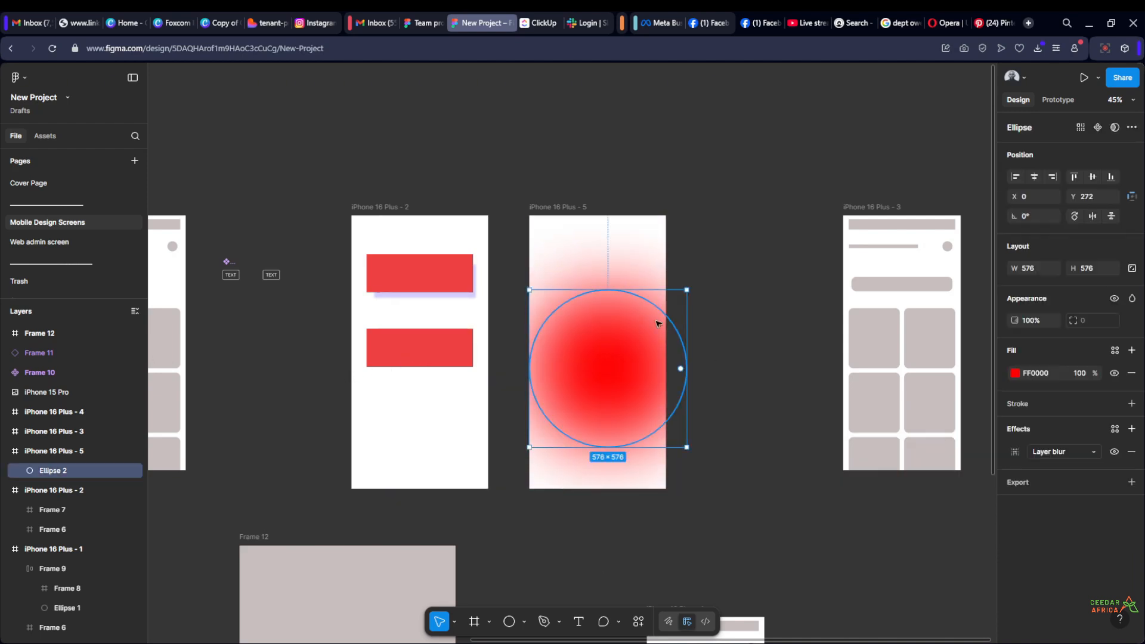
left_click_drag(671, 304, 646, 329)
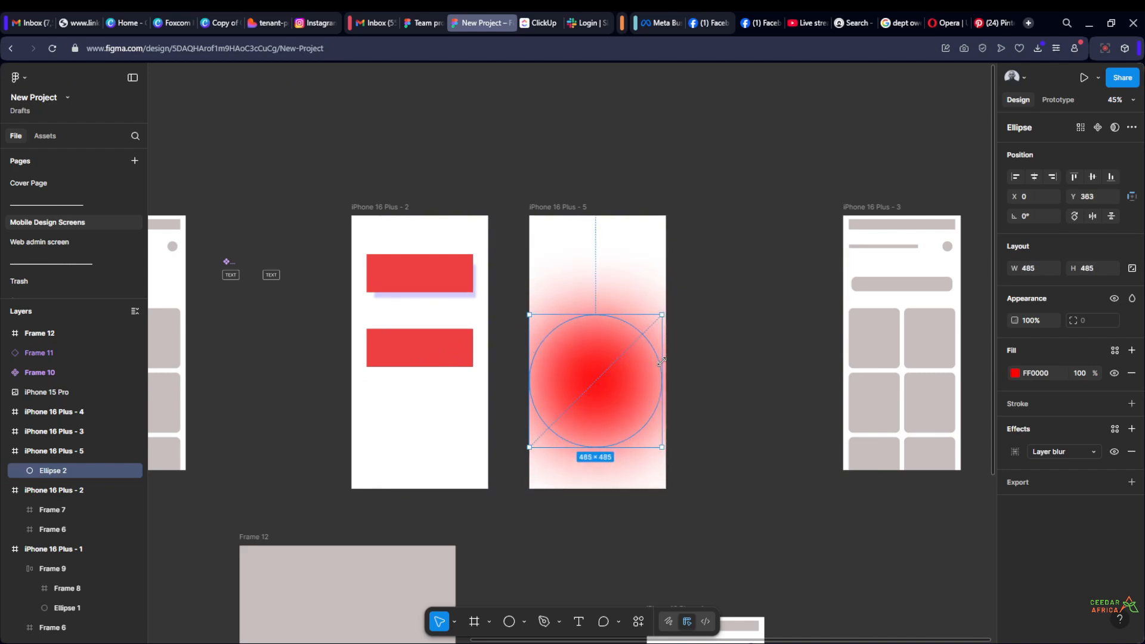
left_click_drag(620, 374, 628, 283, "alt")
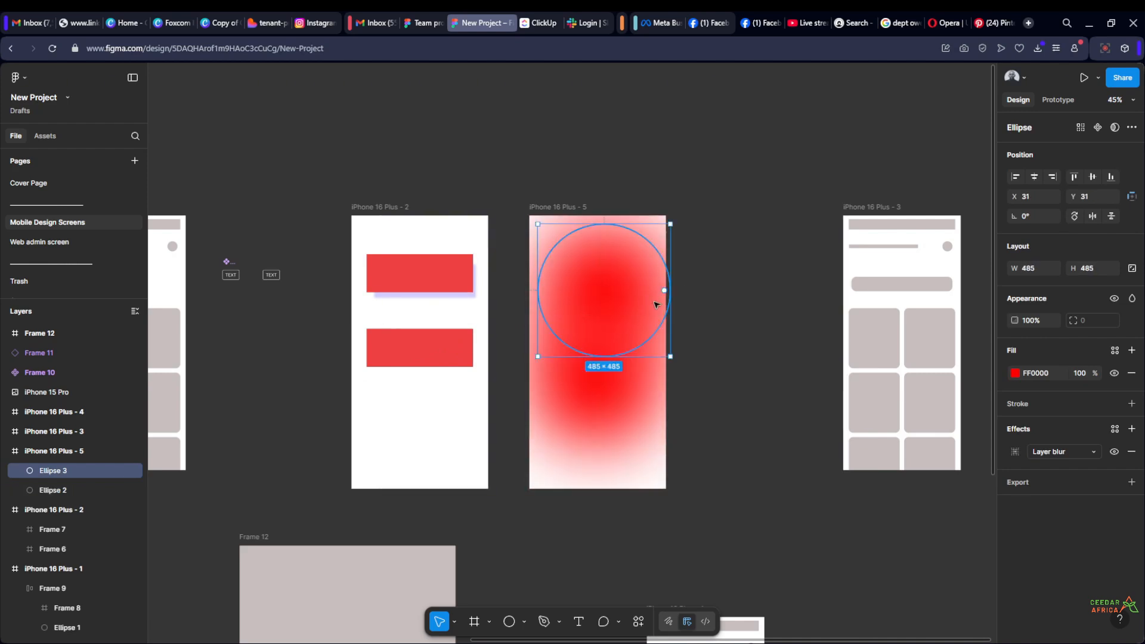
Change the fill of the upper blurred circle in iPhone 16 Plus - 5 to purple 5A24D7
left_click(1015, 374)
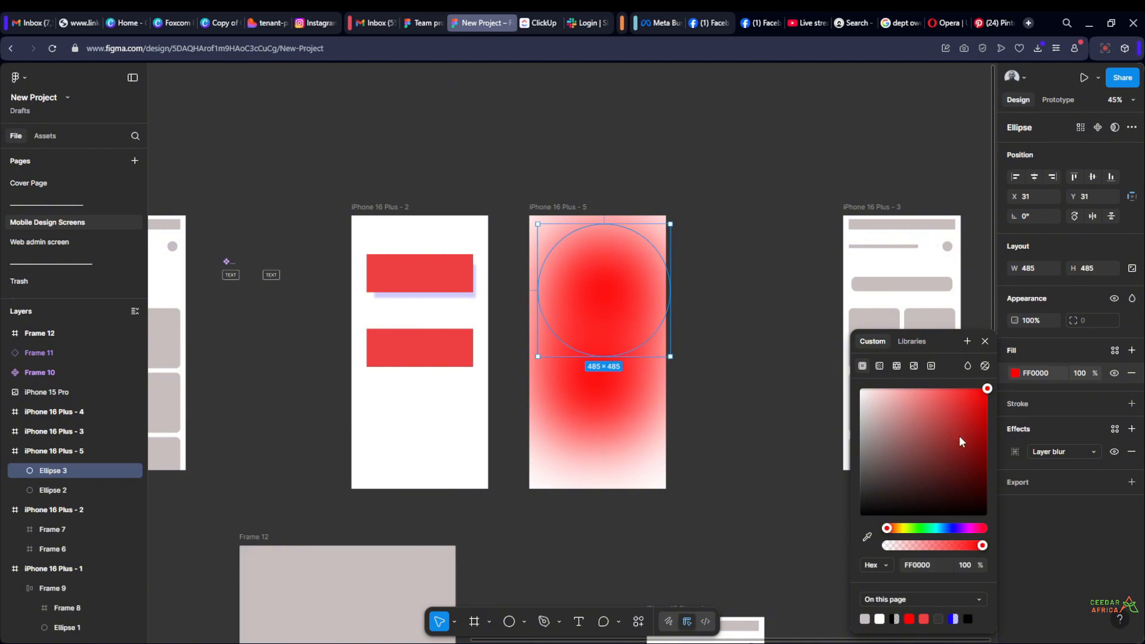
left_click(955, 528)
left_click(968, 407)
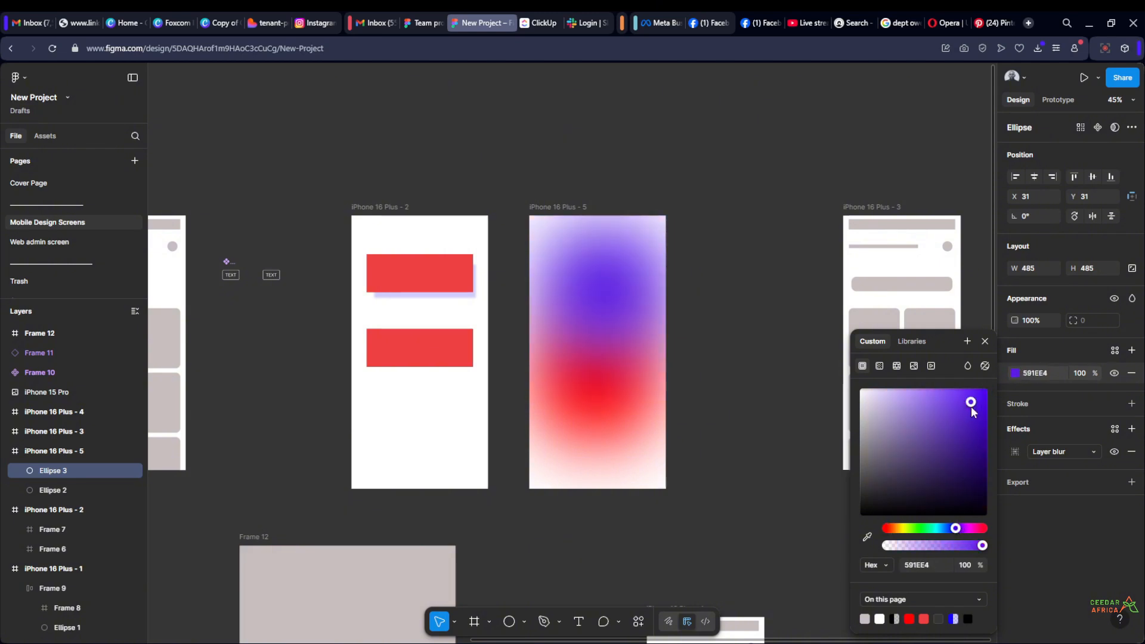
left_click(970, 412)
left_click(755, 301)
scroll(707, 304, "up", 2)
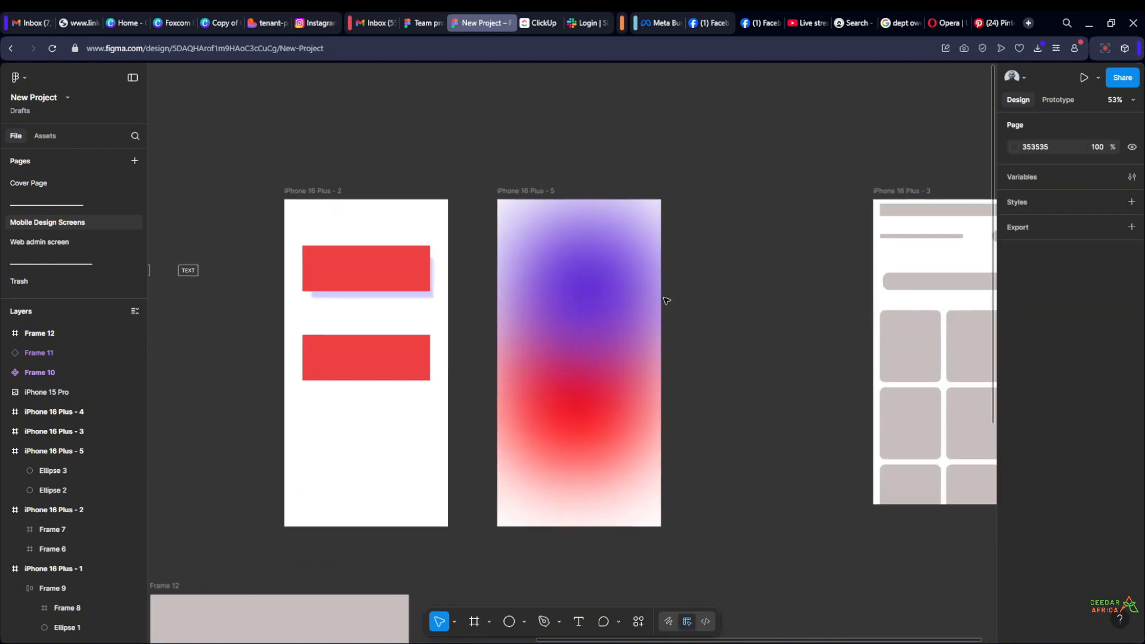
Increase the layer blur of the purple circle until it becomes a pale, diffuse lavender glow
left_click(605, 302)
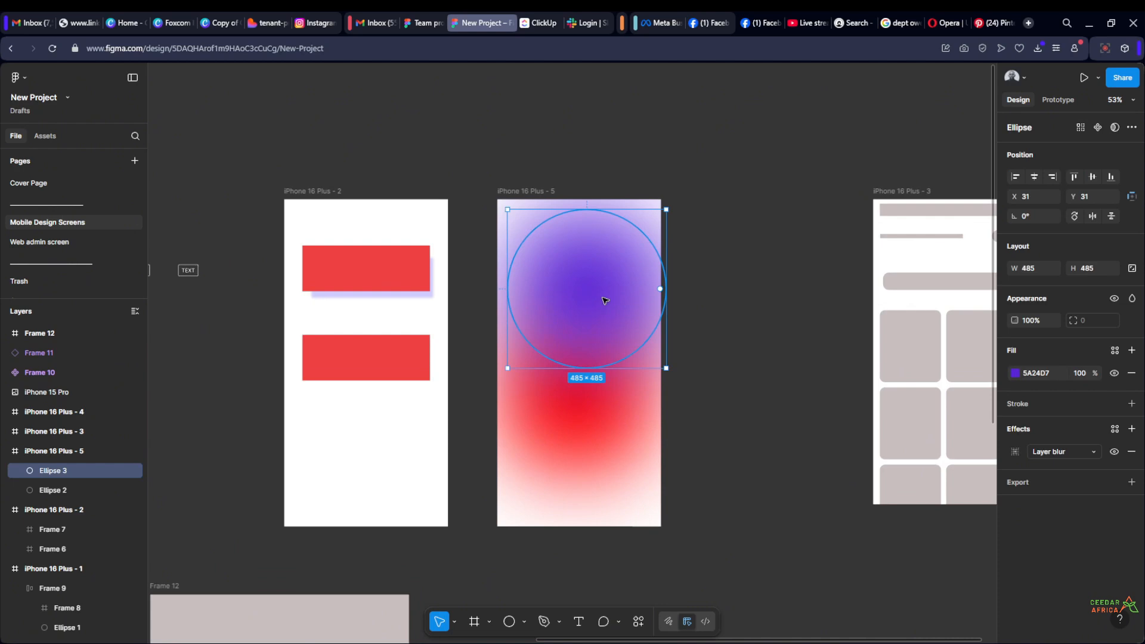
left_click(1015, 451)
left_click_drag(910, 500, 917, 500)
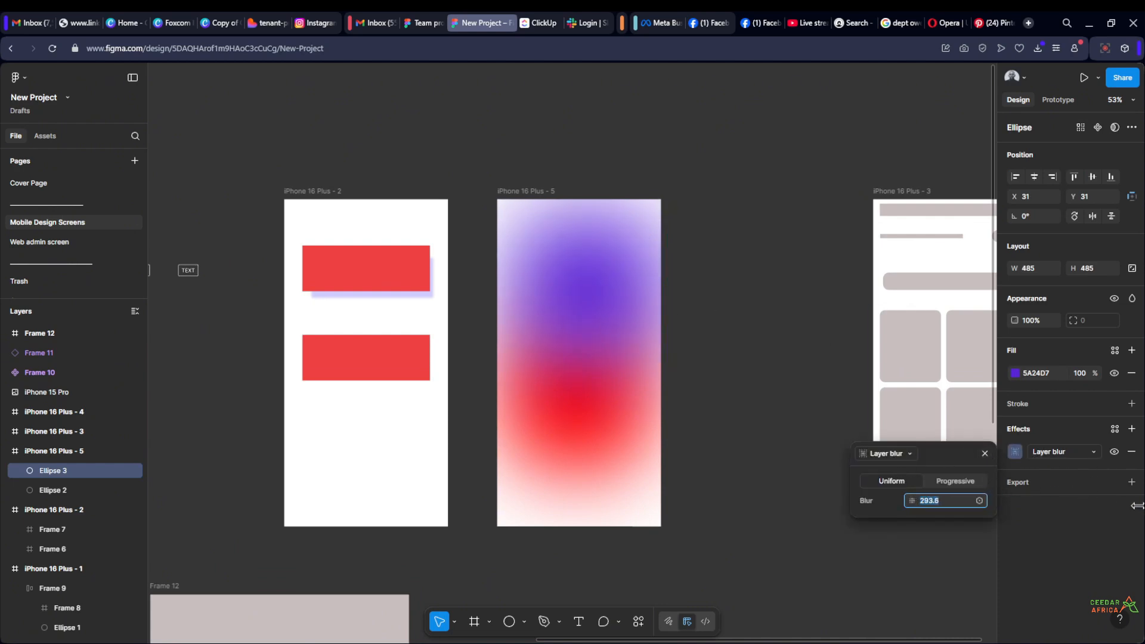
left_click_drag(1137, 505, 486, 331)
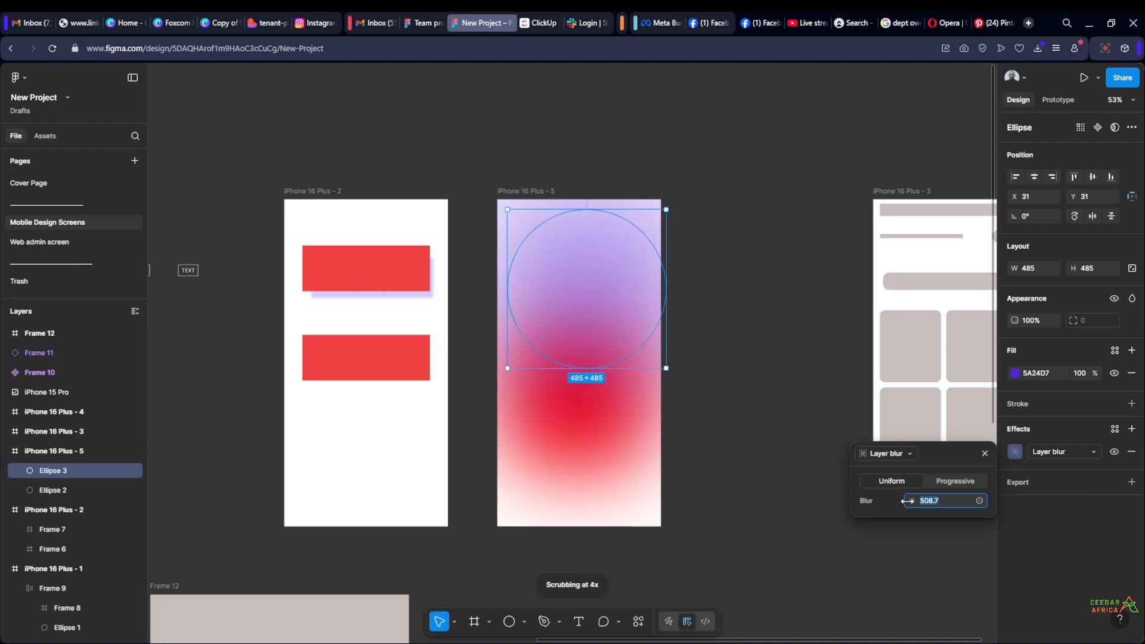
left_click_drag(907, 500, 661, 483)
left_click(773, 313)
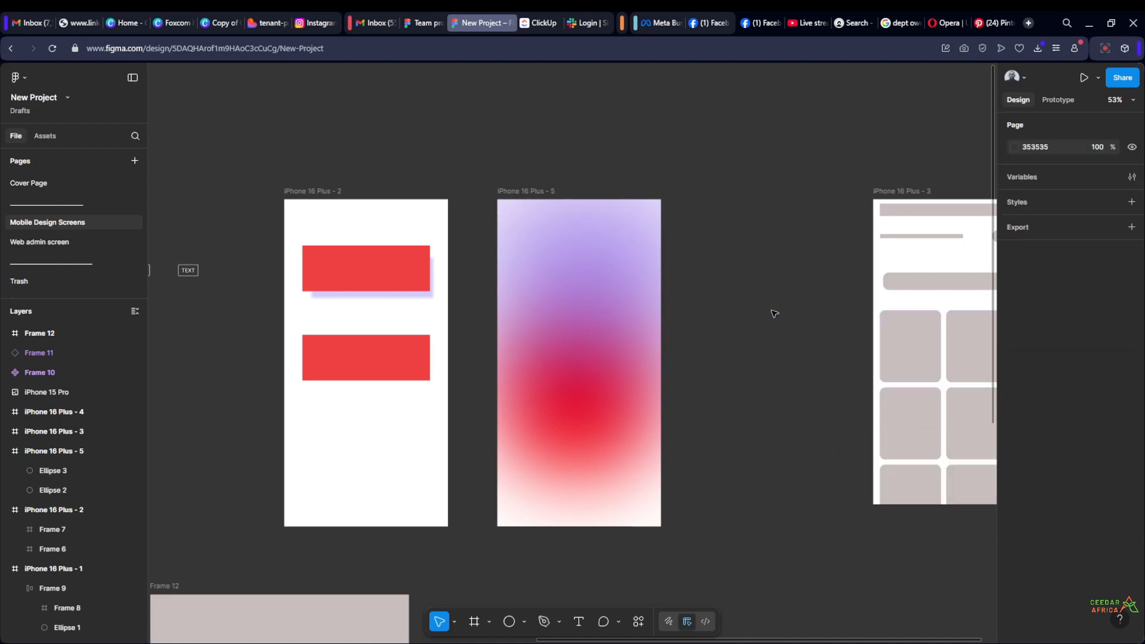
Select both the purple and red circles and wrap them in an auto layout frame
scroll(774, 313, "down", 3)
scroll(739, 312, "up", 3)
left_click(636, 276)
left_click(622, 423, "shift")
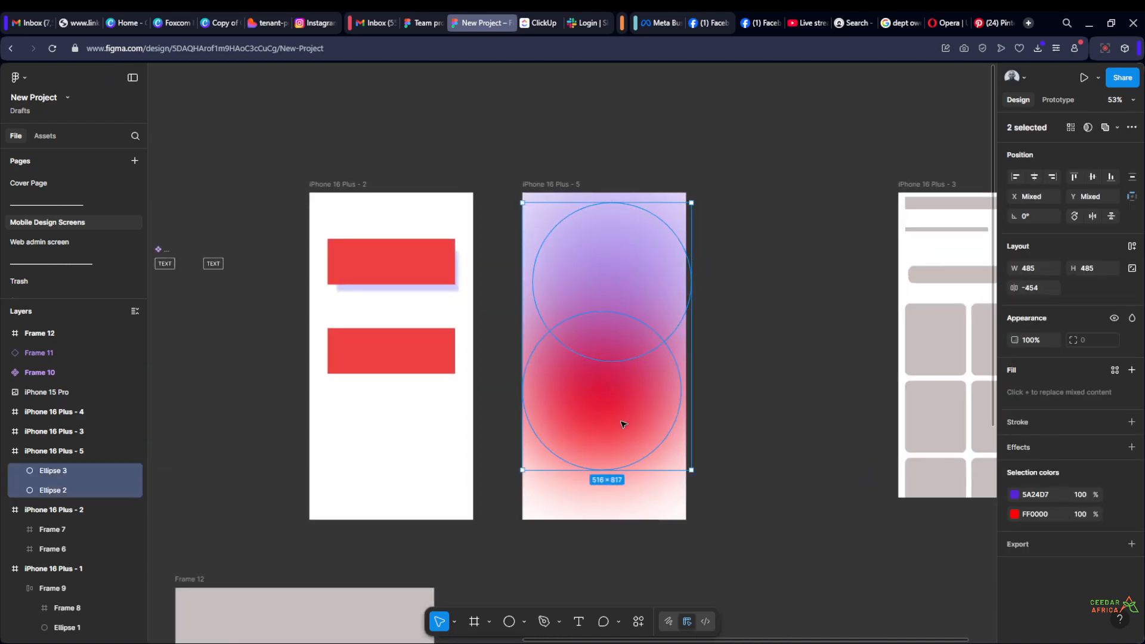
key("shift+a")
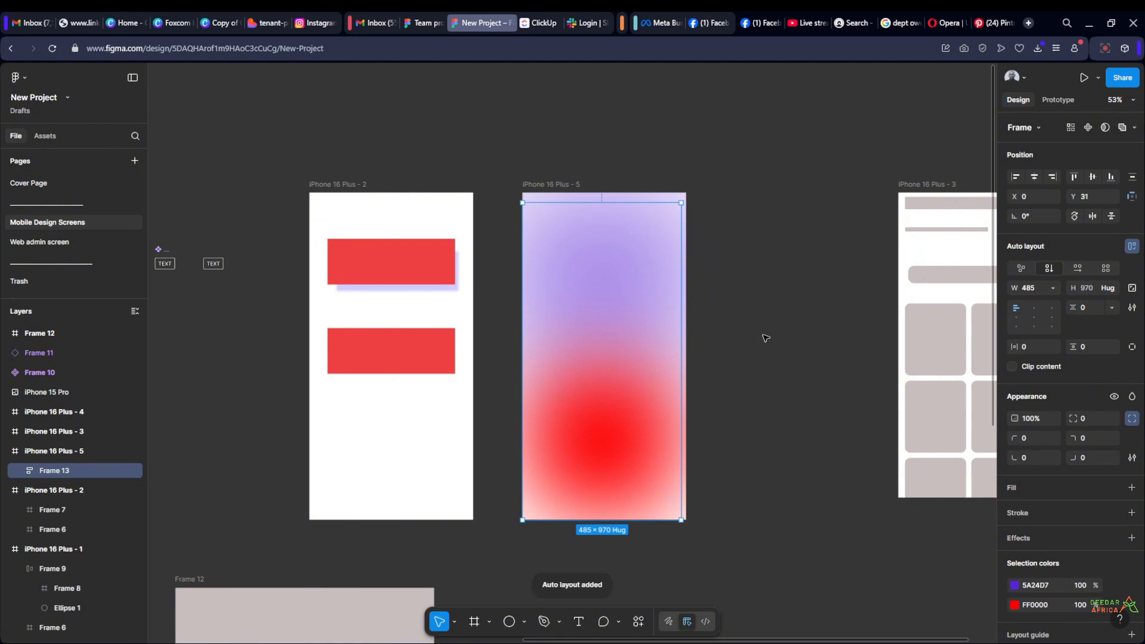
left_click(754, 335)
scroll(750, 332, "up", 3)
scroll(750, 333, "down", 4)
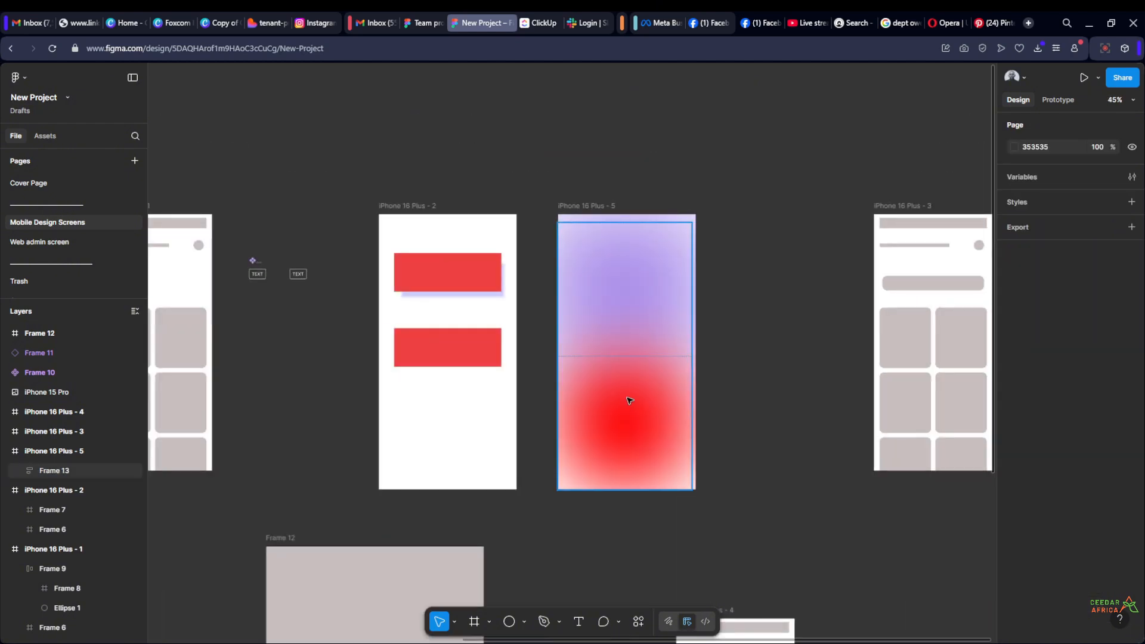
Ungroup the auto layout frame so both circles sit directly in iPhone 16 Plus - 5 again
left_click(628, 400)
right_click(628, 400)
left_click(643, 366)
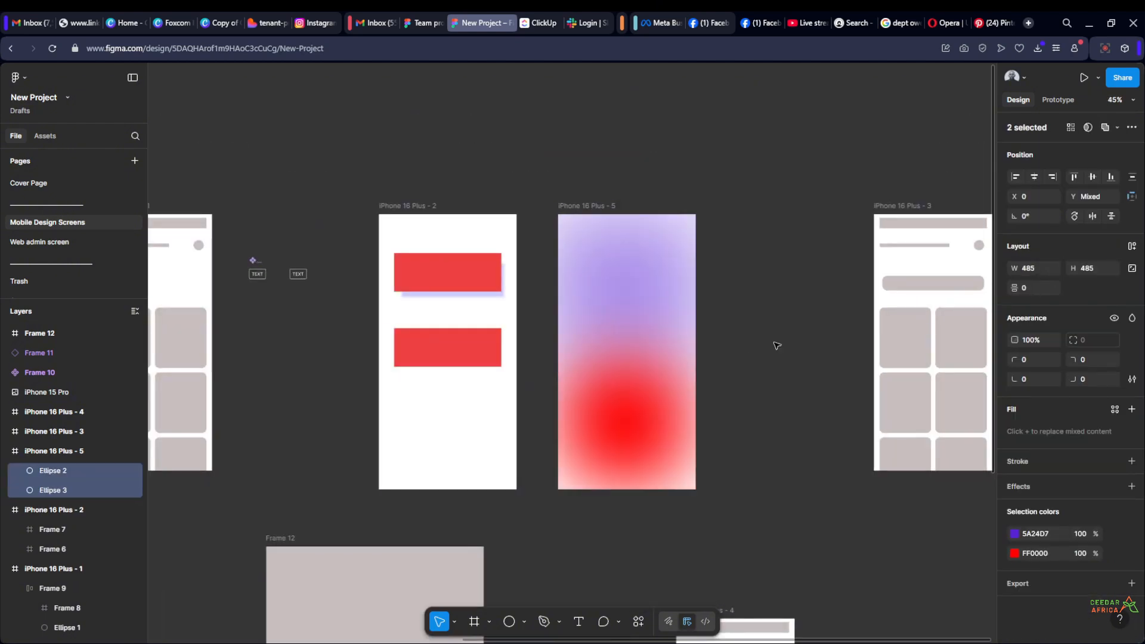
left_click(723, 357)
Nudge the red circle upward until it overlaps the purple circle by 180
left_click(646, 431)
key("shift+Up")
key("shift+Up")
key("shift+Up")
key("shift+Up")
key("shift+Up")
key("shift+Up")
key("shift+Up")
key("shift+Up")
key("shift+Up")
key("shift+Up")
key("shift+Up")
key("shift+Up")
key("shift+Up")
key("shift+Up")
key("shift+Up")
key("shift+Up")
key("shift+Up")
key("shift+Up")
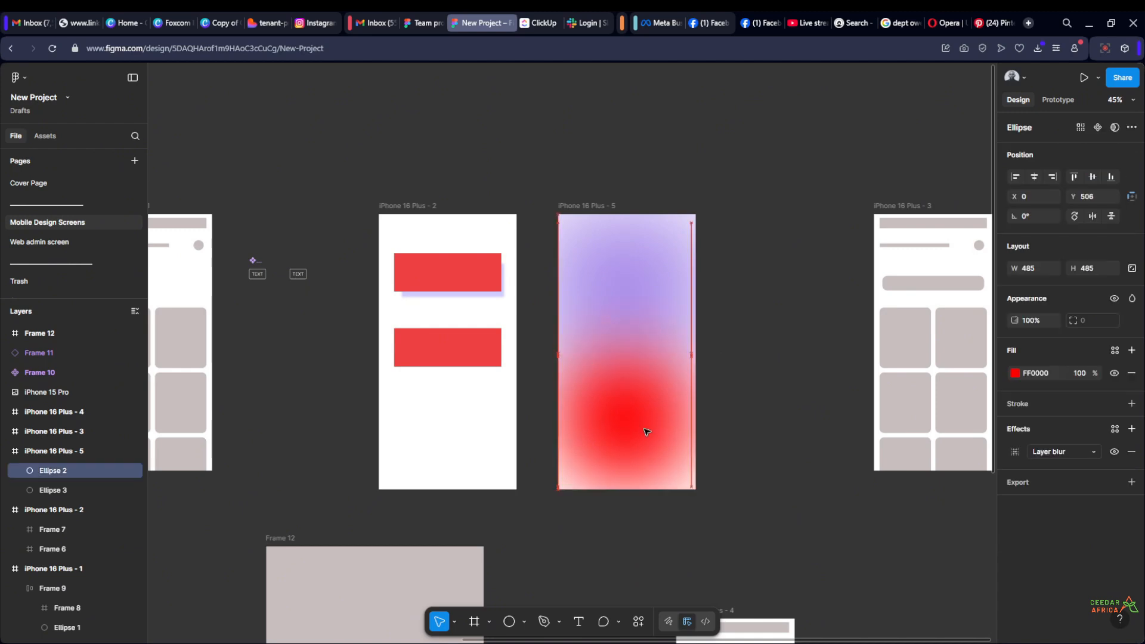
left_click(776, 346)
Move both circles down together until the red one ends just above the lower edge of iPhone 16 Plus - 5
left_click(644, 256)
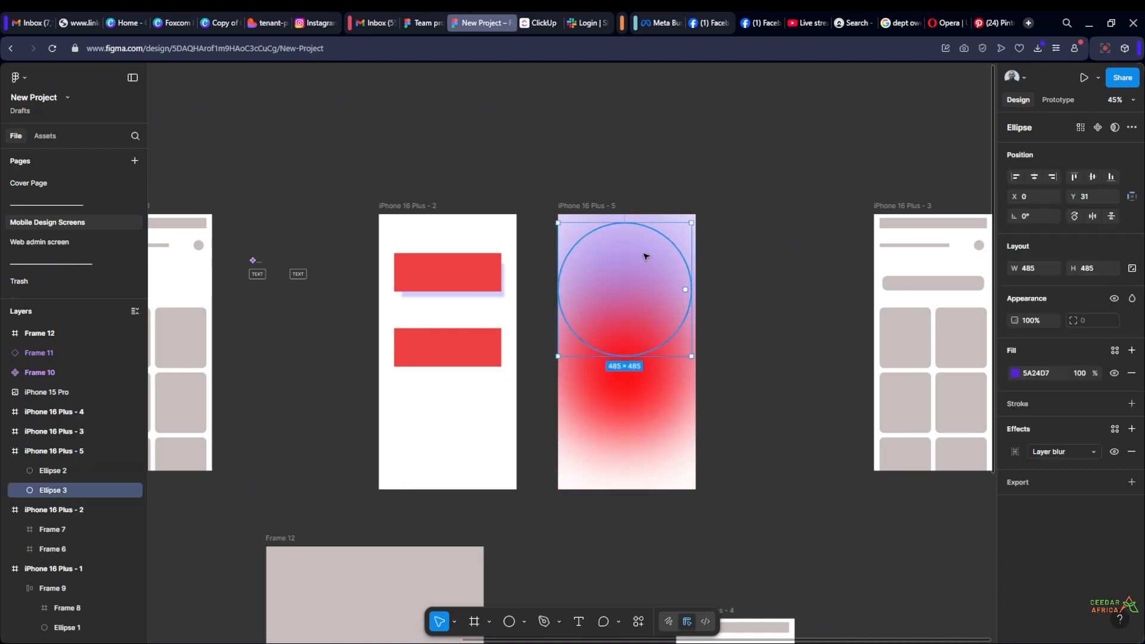
left_click(643, 388, "shift")
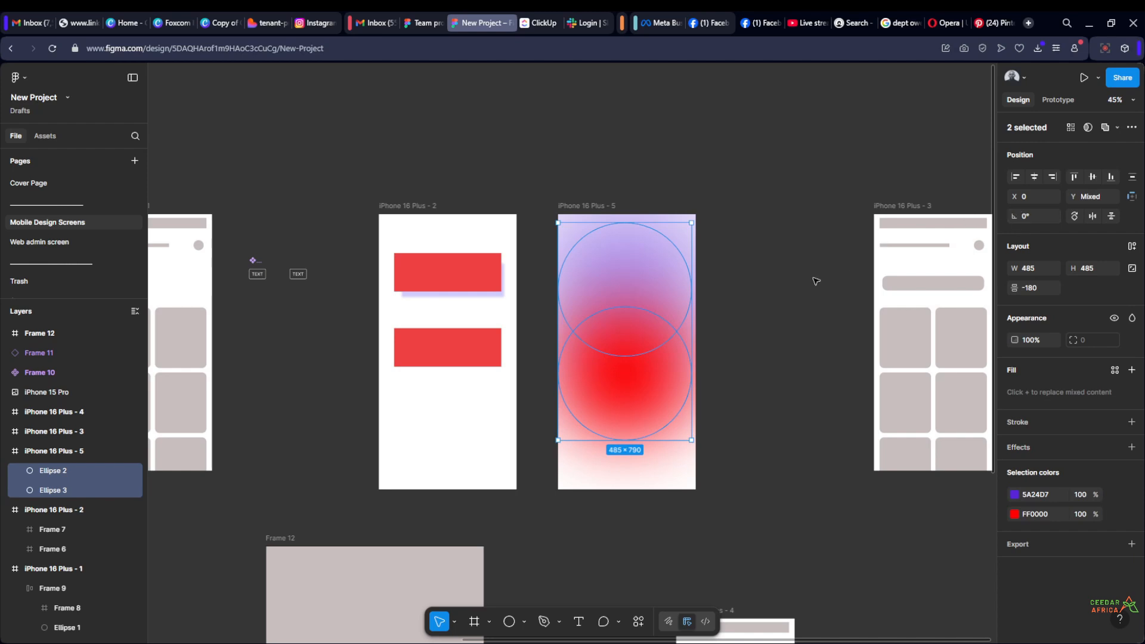
key("shift+Down")
key("shift+Down")
key("shift+Down")
key("shift+Down")
key("shift+Down")
key("shift+Down")
key("shift+Down")
key("shift+Down")
key("shift+Down")
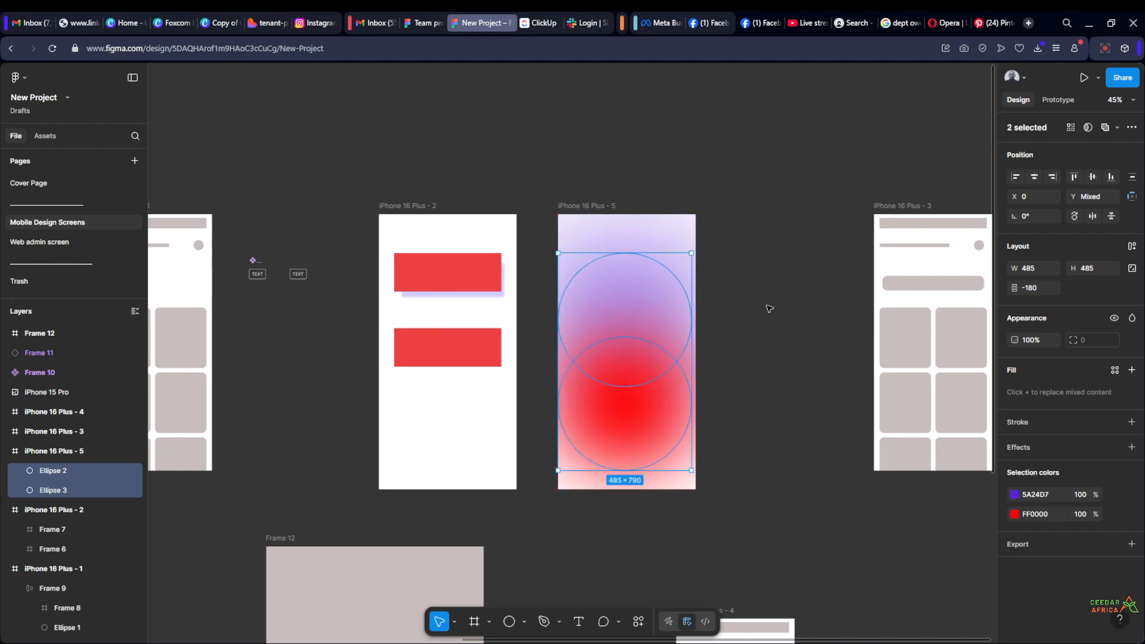
left_click(745, 320)
Add a text layer reading WELCOME on the empty canvas beside iPhone 16 Plus - 5
scroll(726, 333, "up", 3)
scroll(726, 332, "down", 2)
key("t")
scroll(752, 399, "up", 2)
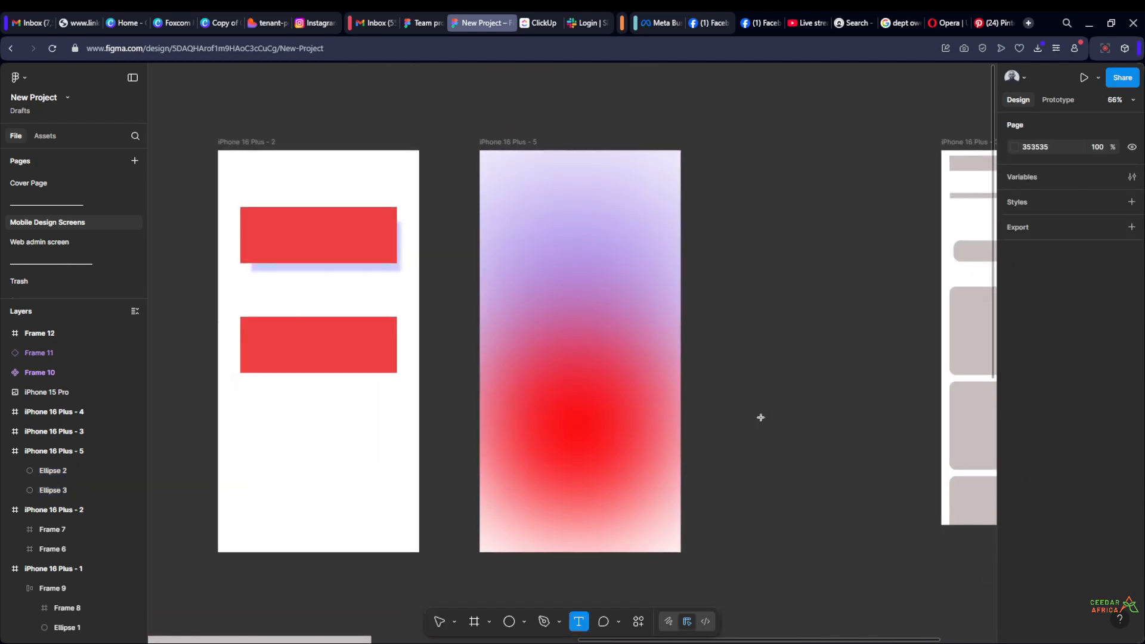
left_click(784, 410)
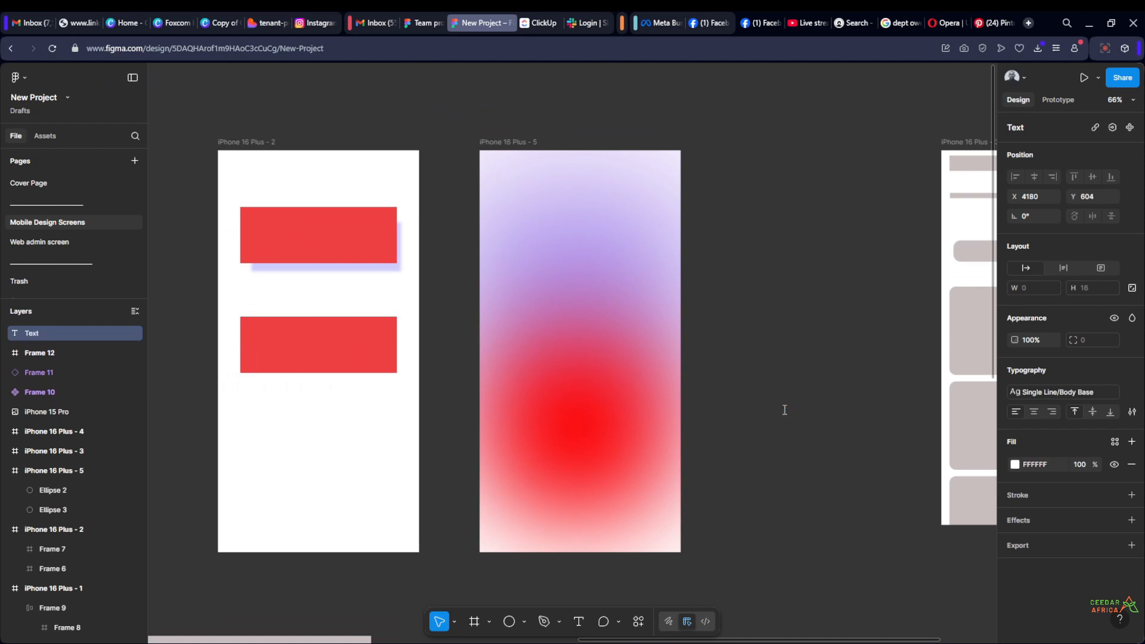
type("WELCOME BACK")
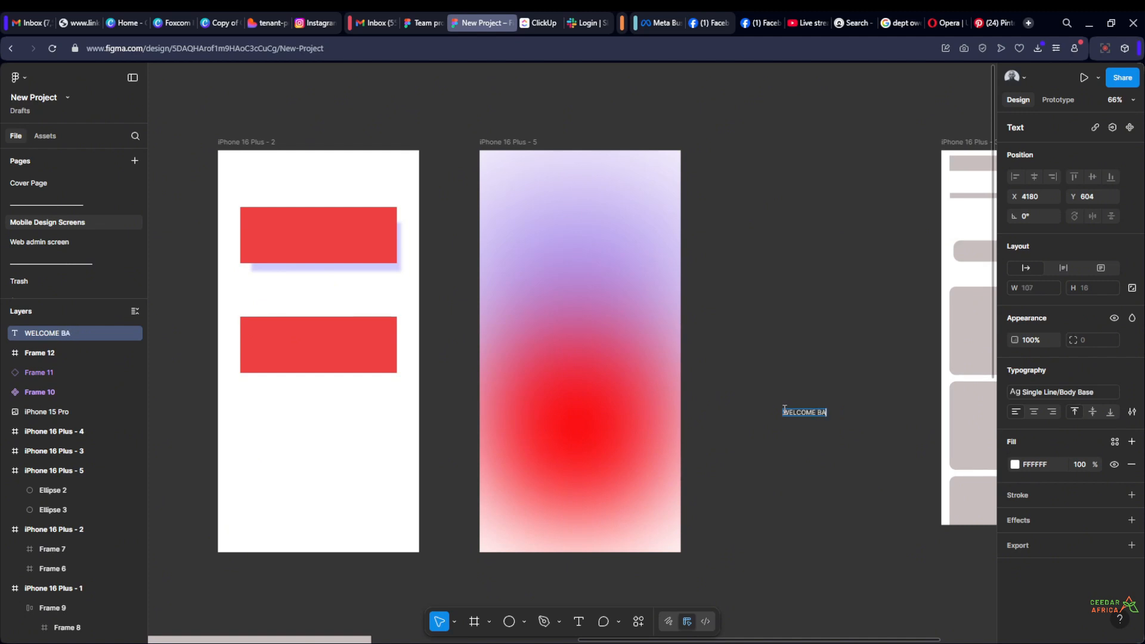
Finish the WELCOME BACK text, detach its text style, and set it to Semi Bold at size 24
key("Escape")
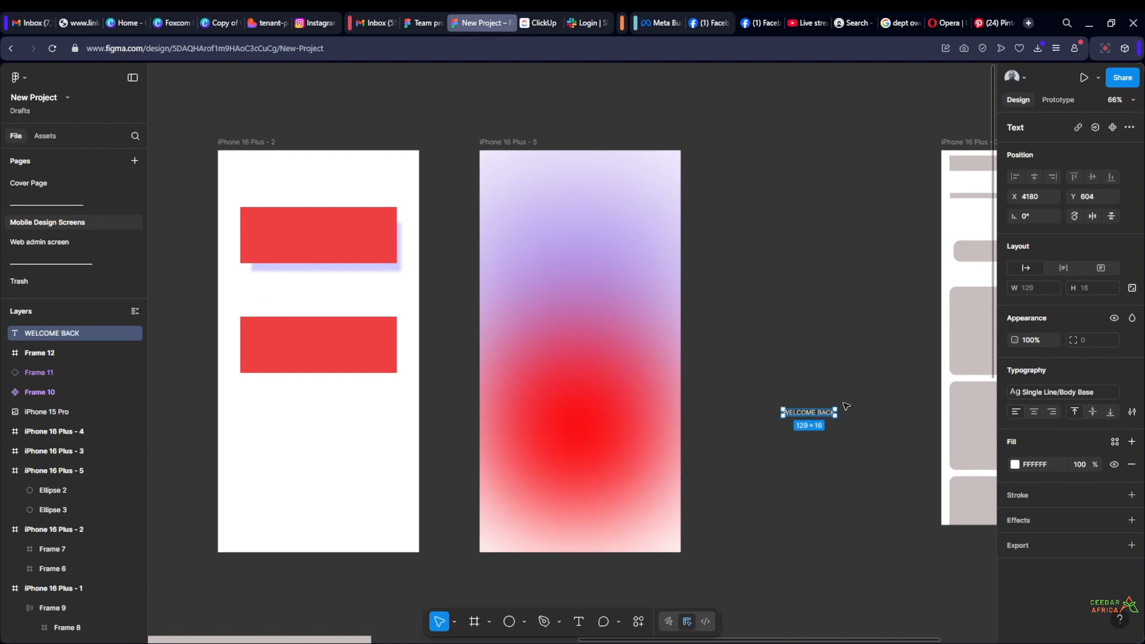
left_click(793, 330)
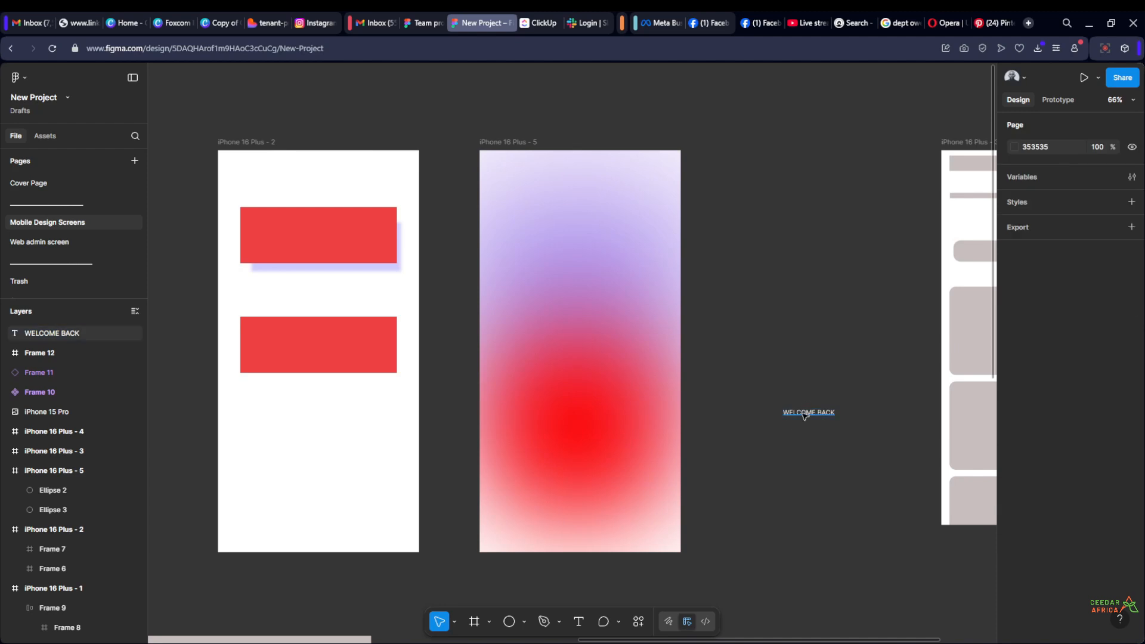
left_click(807, 412)
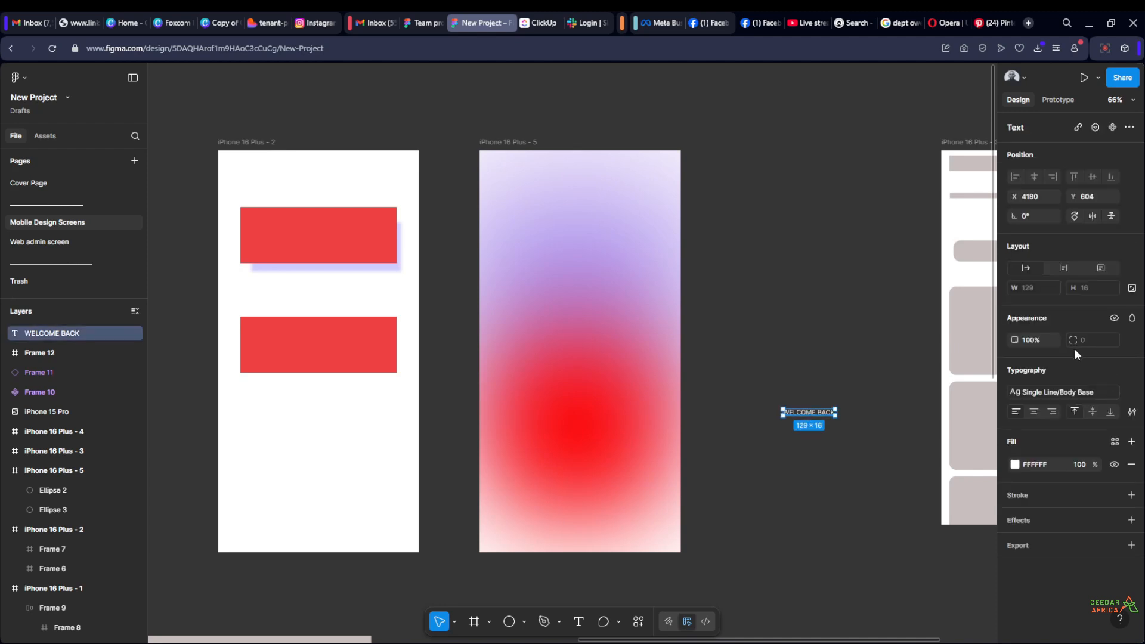
left_click(1124, 392)
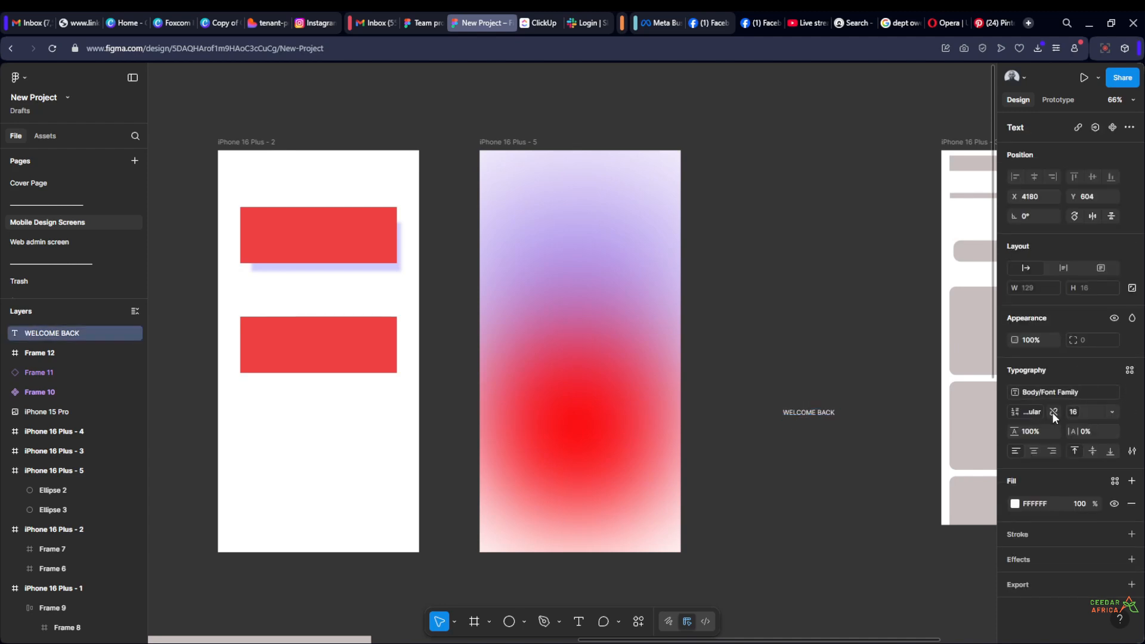
left_click(1050, 410)
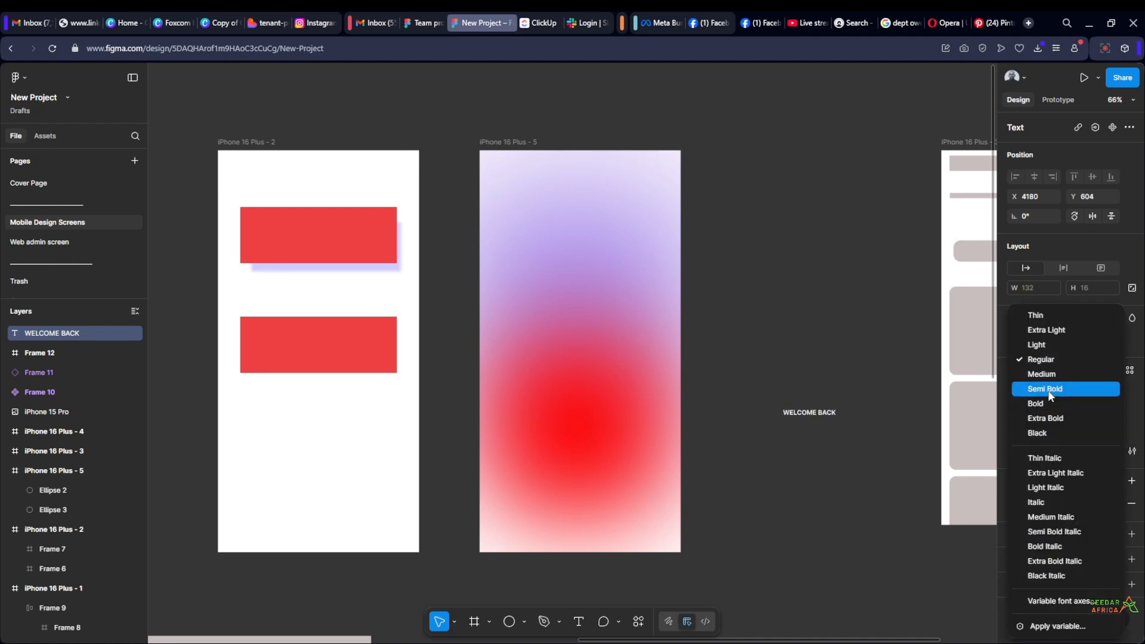
left_click(1047, 390)
left_click(1112, 411)
left_click(1099, 439)
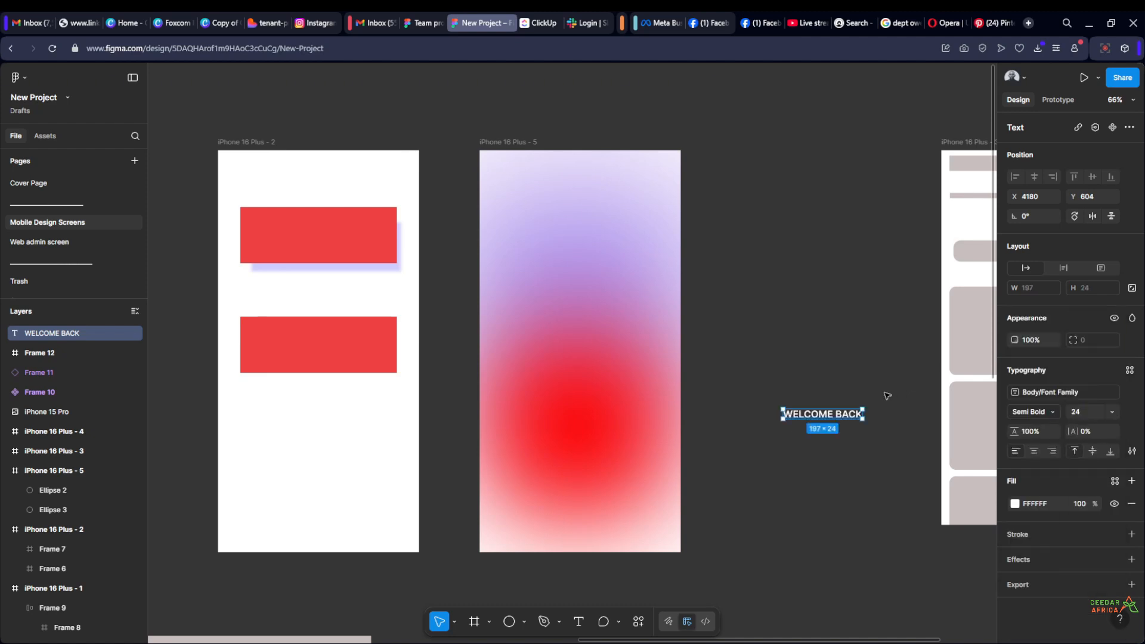
Move the WELCOME BACK text onto the purple area in the upper half of iPhone 16 Plus - 5
left_click_drag(832, 416, 594, 254)
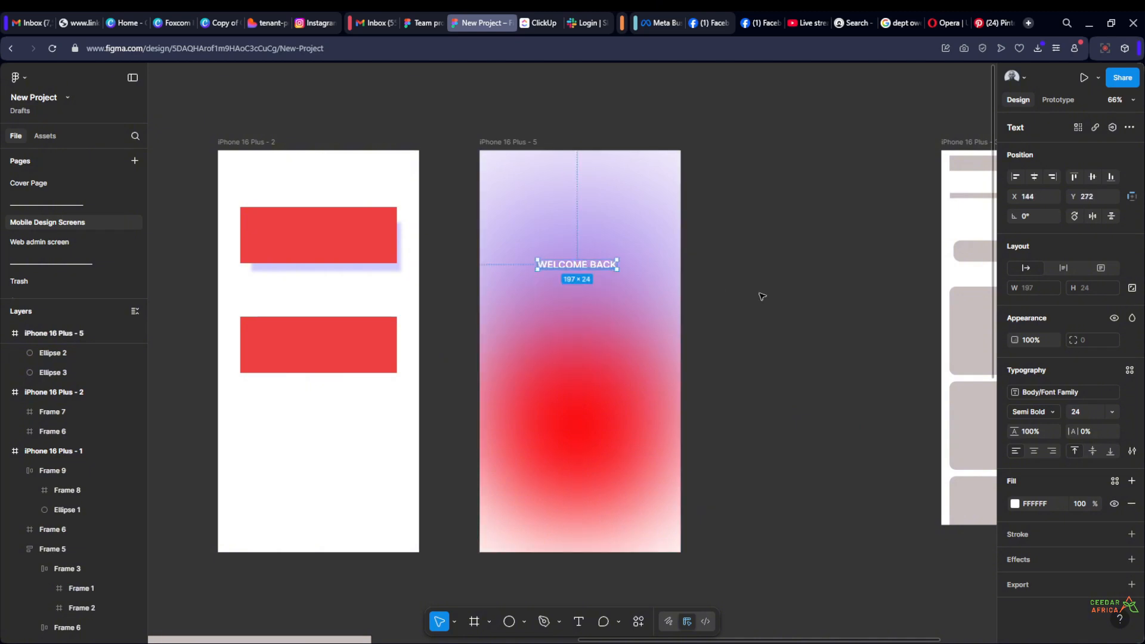
left_click(762, 295)
scroll(714, 276, "up", 3)
left_click_drag(714, 276, 785, 250)
scroll(786, 250, "down", 3)
Set the font size of the WELCOME BACK text to 36
left_click(669, 240)
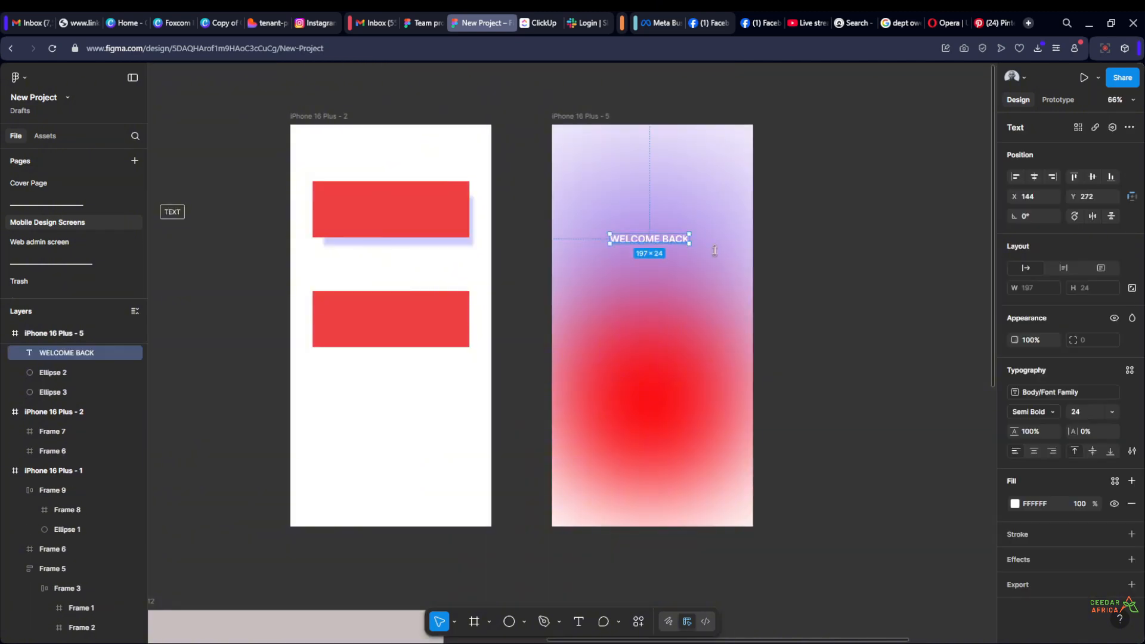
left_click(1111, 411)
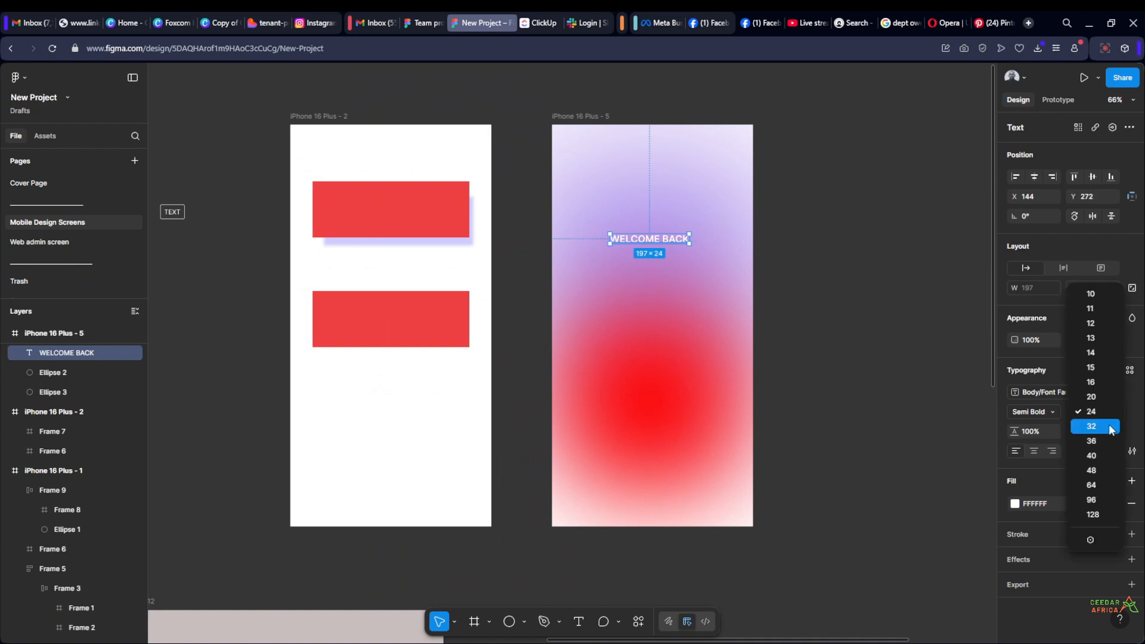
left_click(1091, 456)
Try the Extra Bold weight on the WELCOME BACK text and return it to Semi Bold
left_click(1054, 411)
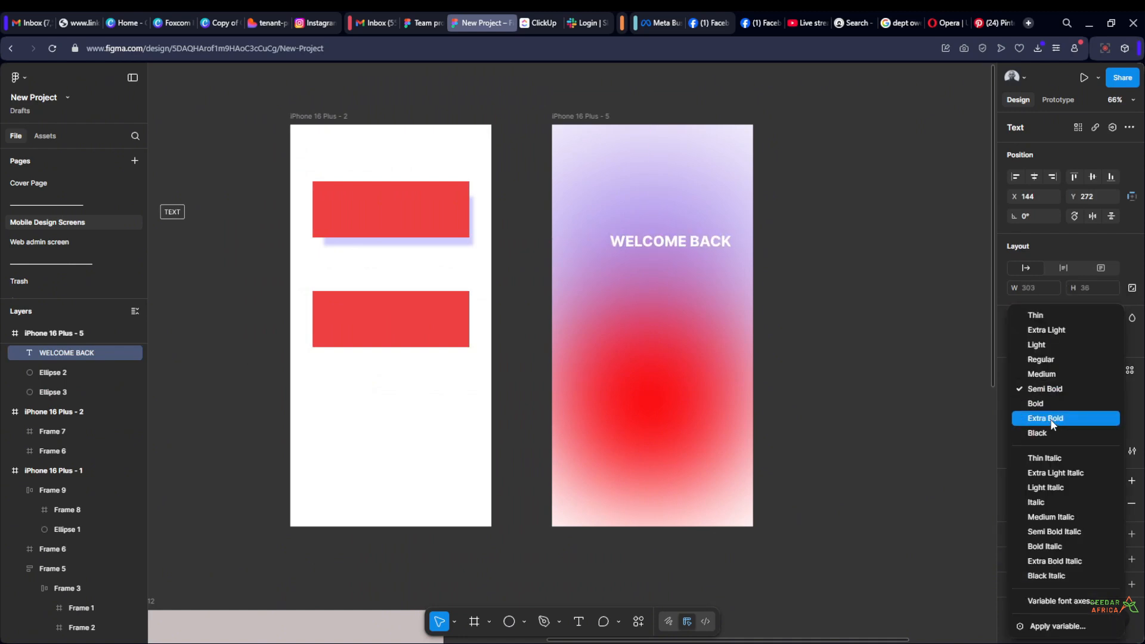
left_click(1041, 416)
left_click(1053, 413)
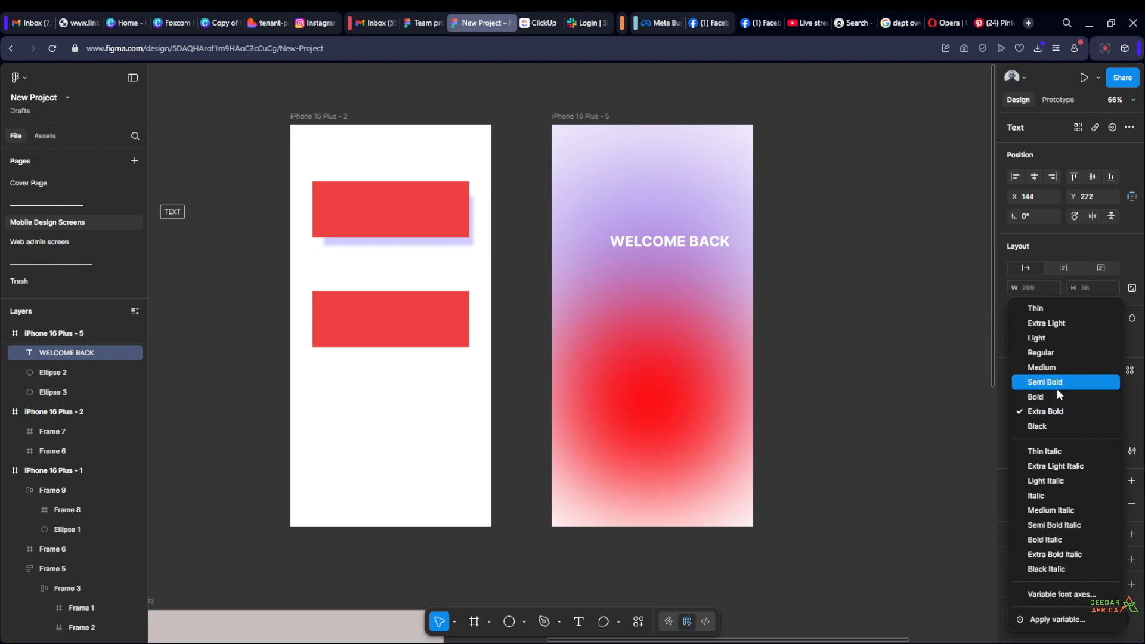
left_click(1056, 384)
left_click(884, 283)
Centre the WELCOME BACK text horizontally within iPhone 16 Plus - 5
left_click(661, 244)
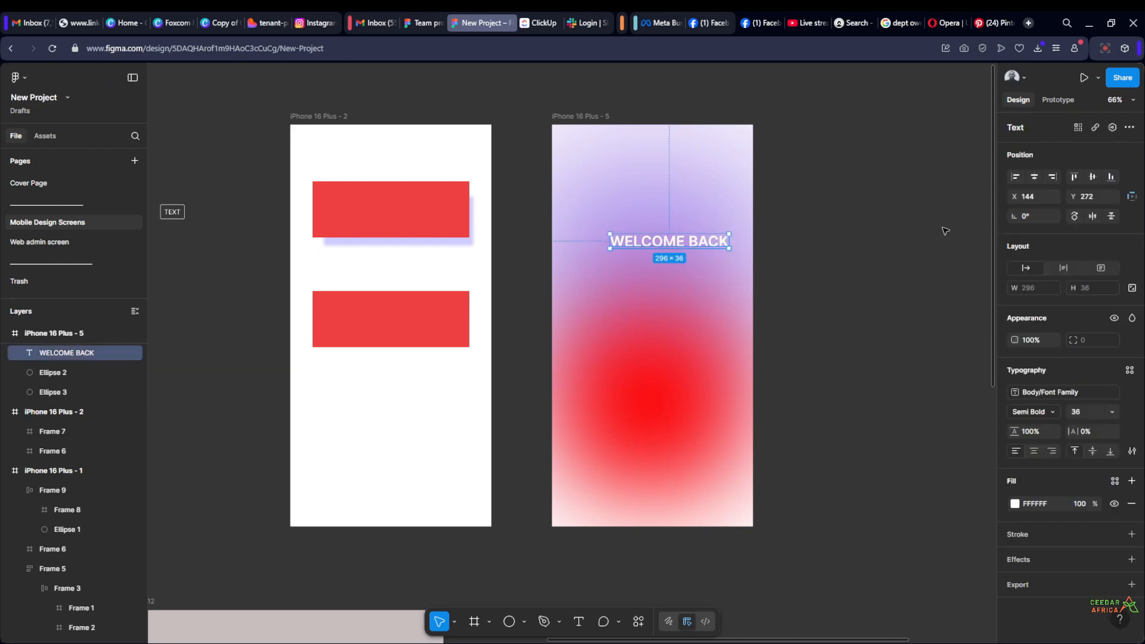
left_click(1034, 176)
left_click(825, 223)
Duplicate WELCOME BACK directly below the original, at about Y 384, and wrap the copy in an auto layout frame
scroll(759, 262, "up", 3)
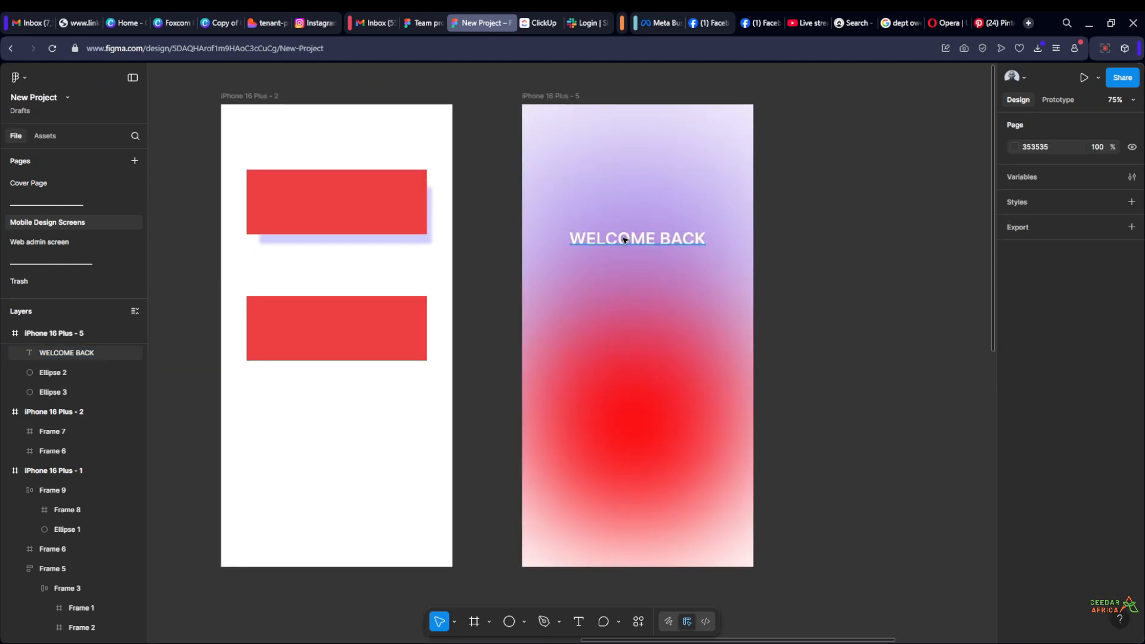
left_click(624, 240)
left_click_drag(625, 244, 625, 296)
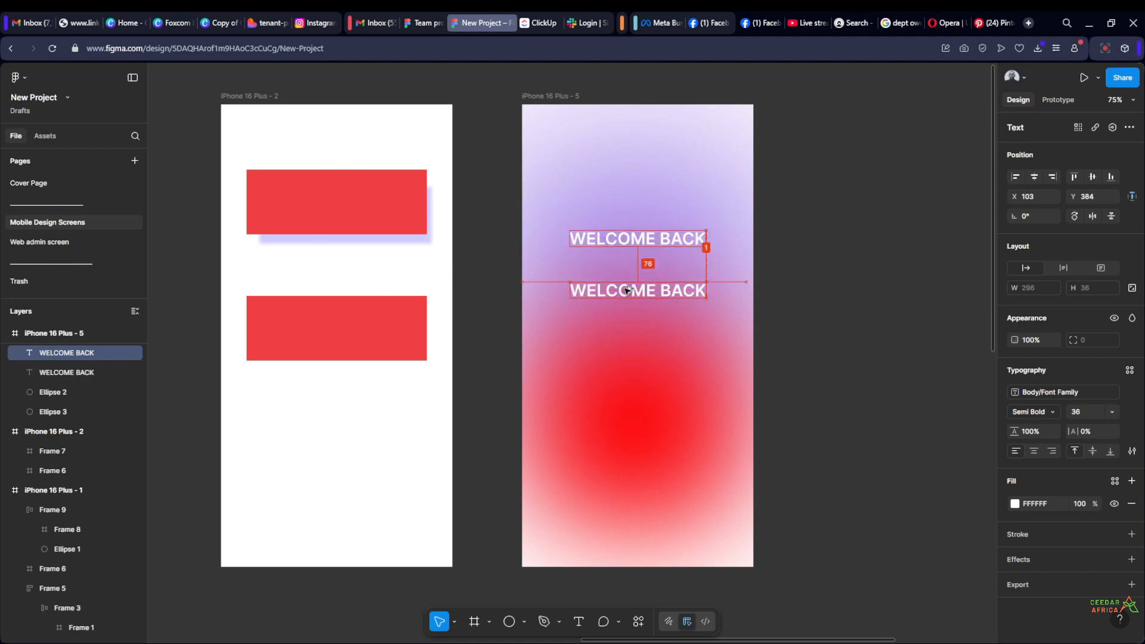
left_click(835, 288)
left_click(661, 295)
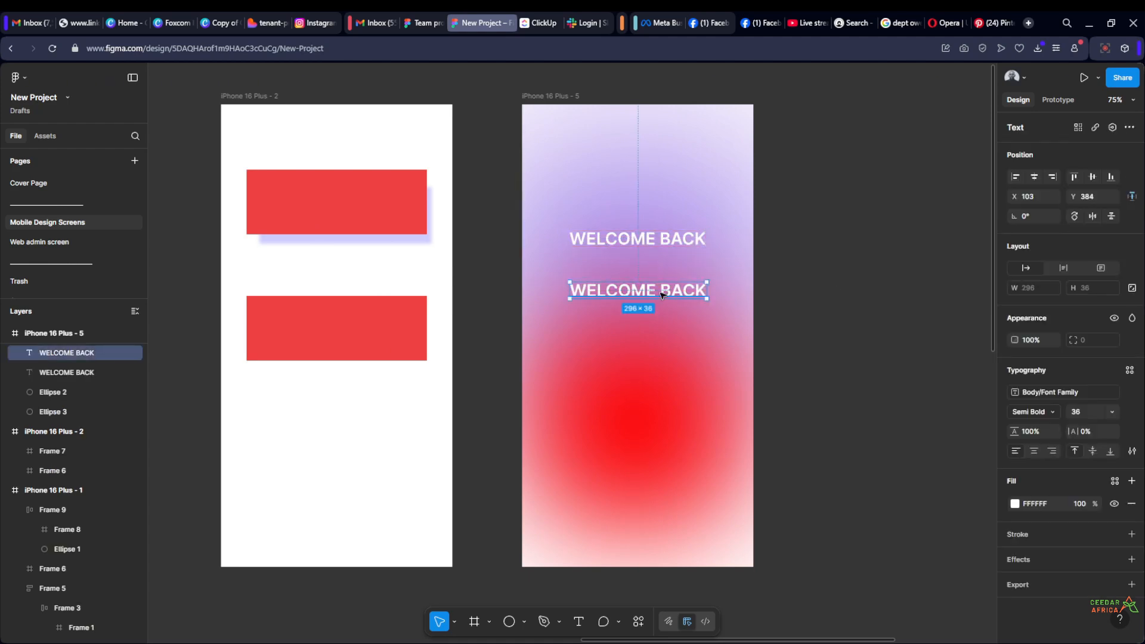
key("shift+a")
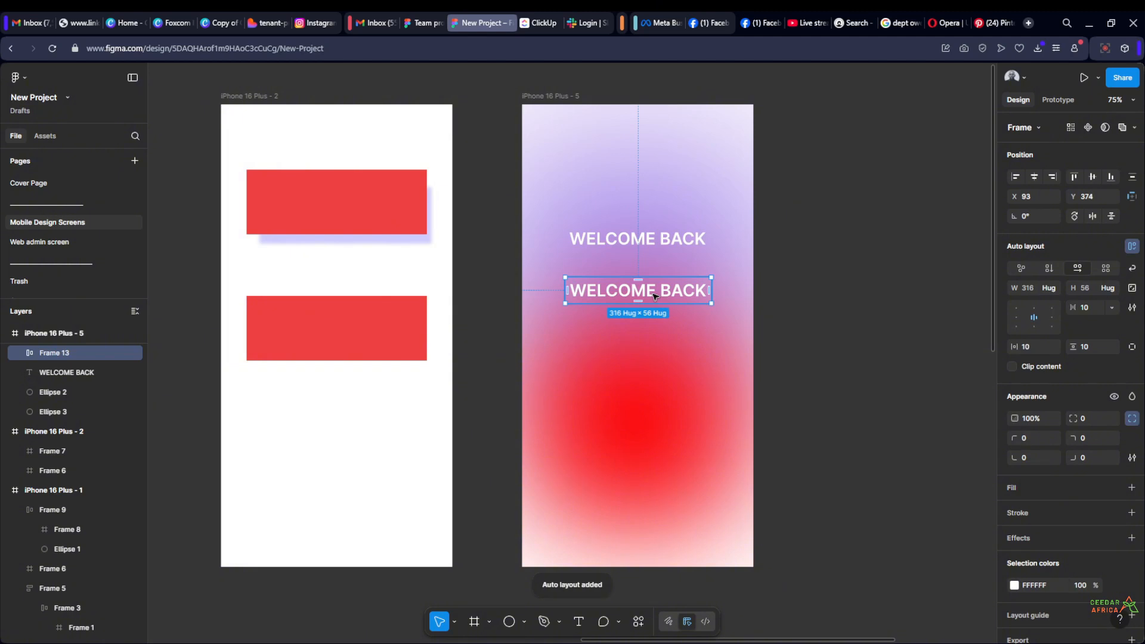
Duplicate the text twice inside the auto layout frame and set the frame's flow to vertical
double_click(655, 296)
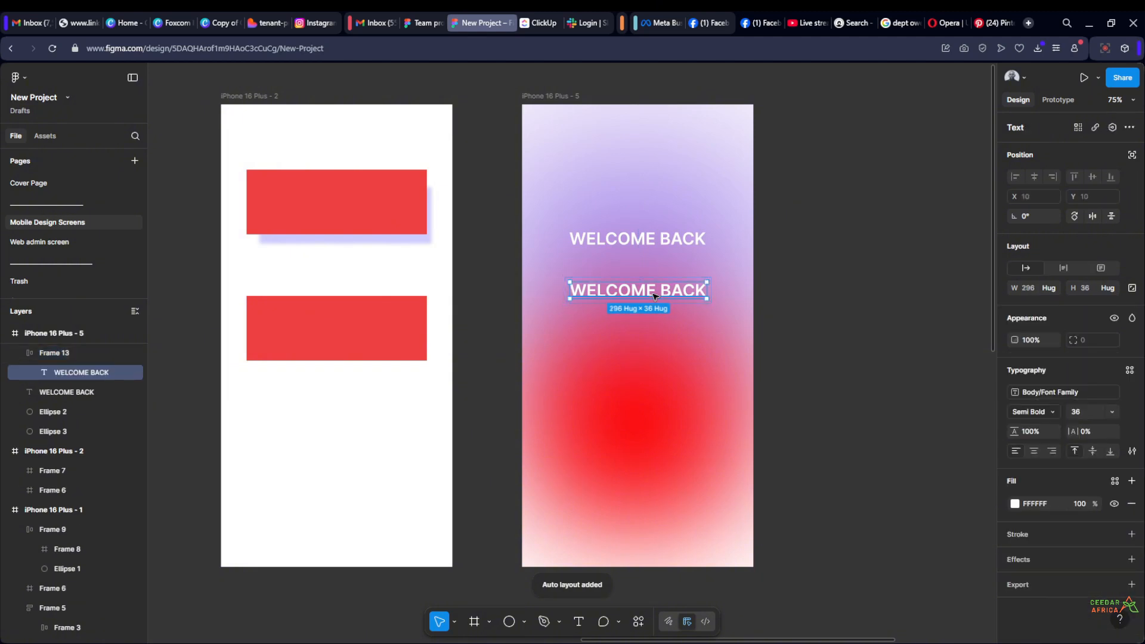
key("ctrl+d")
key("ctrl+d")
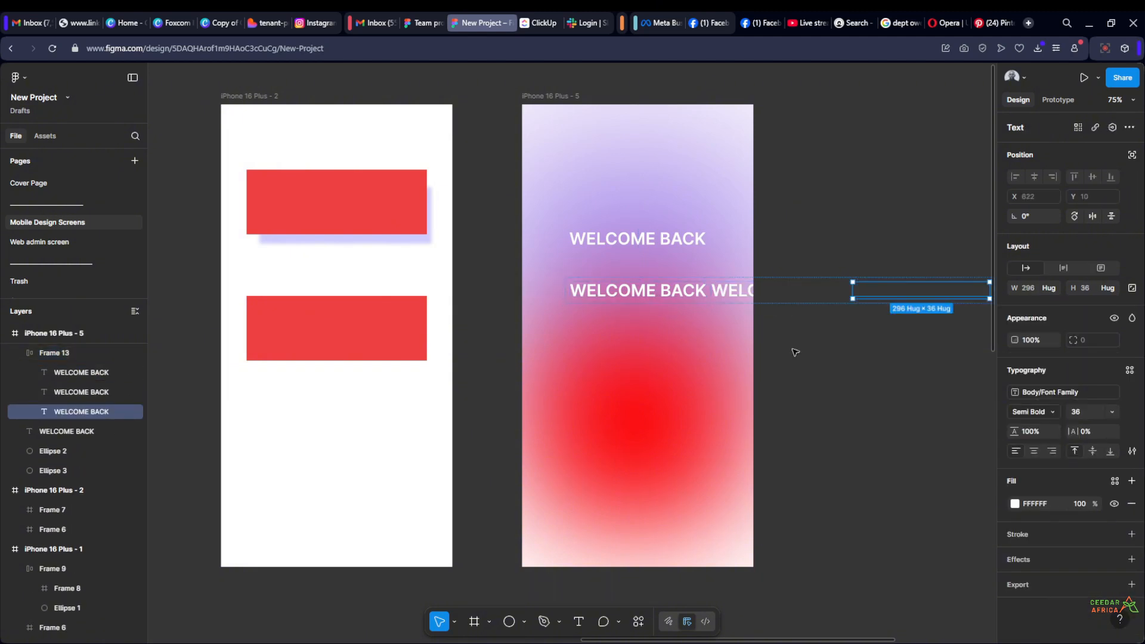
left_click(843, 352)
left_click(695, 275)
left_click(696, 292)
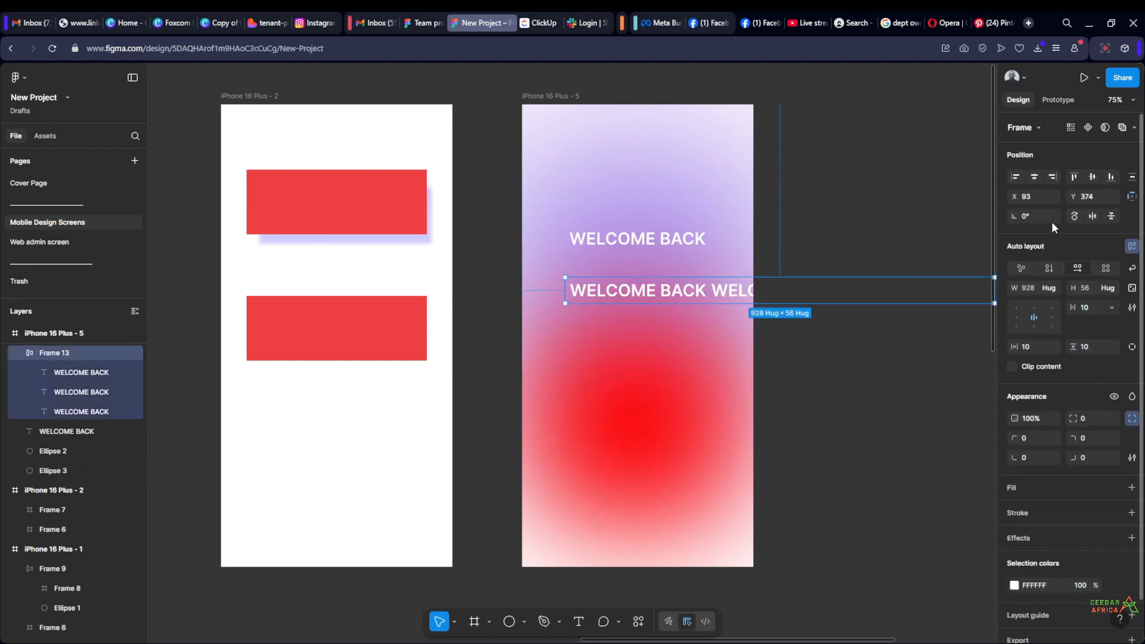
left_click(1049, 269)
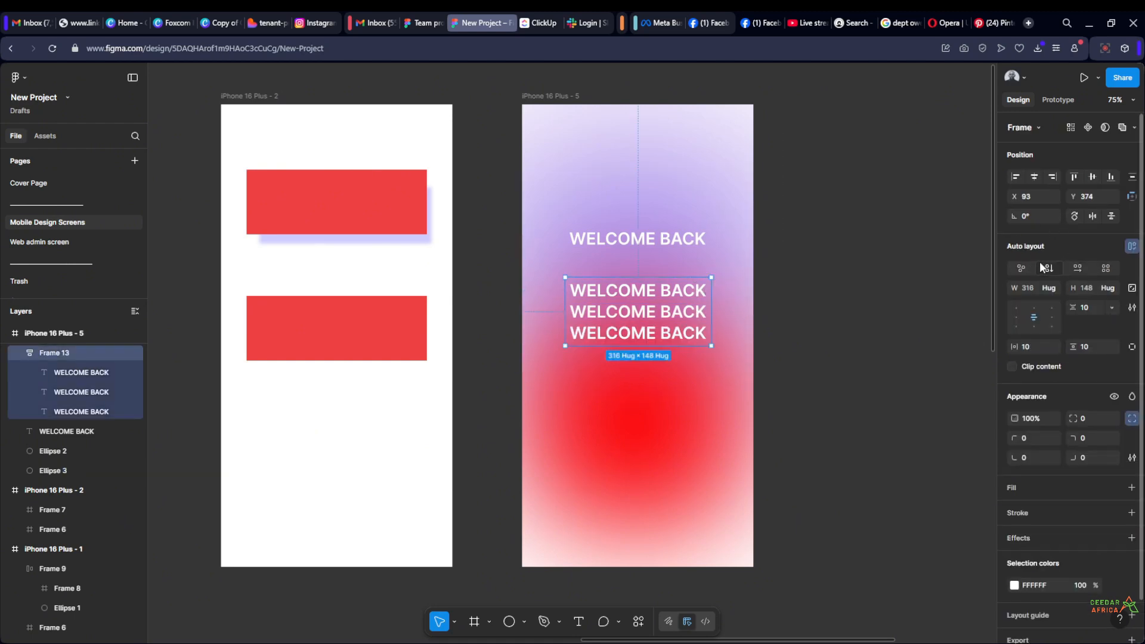
Set the corner radius of the auto layout frame holding the three texts to 12
left_click(1086, 421)
type("12")
key("Return")
key("Return")
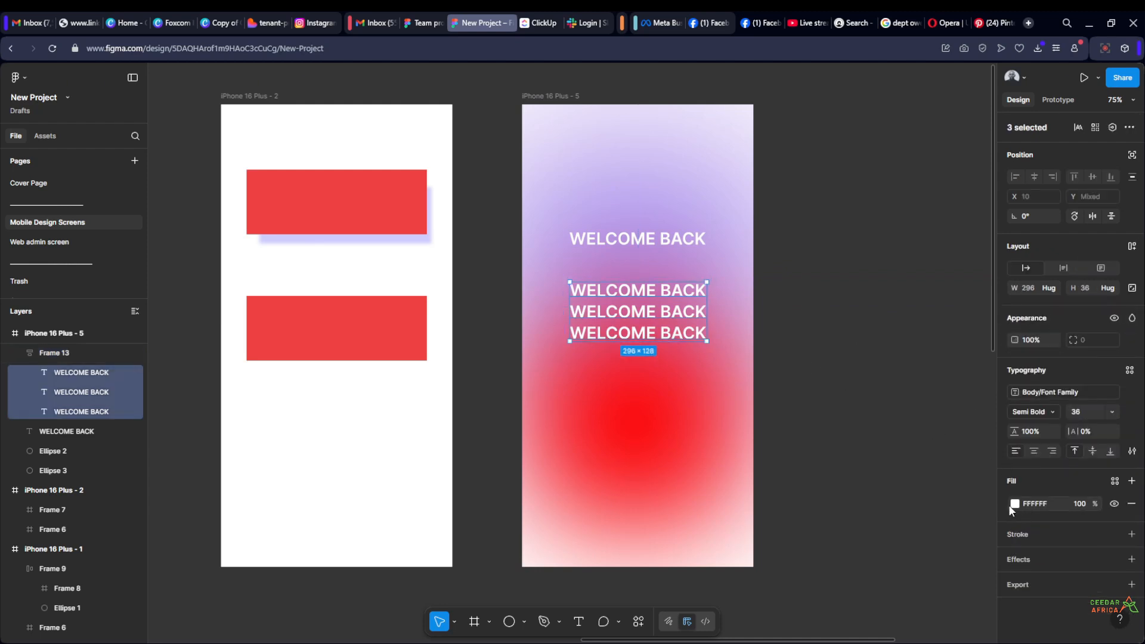
Change the fill of the three texts inside the auto layout frame to dark grey 323030
left_click(1014, 503)
left_click_drag(894, 465, 867, 495)
left_click(747, 306)
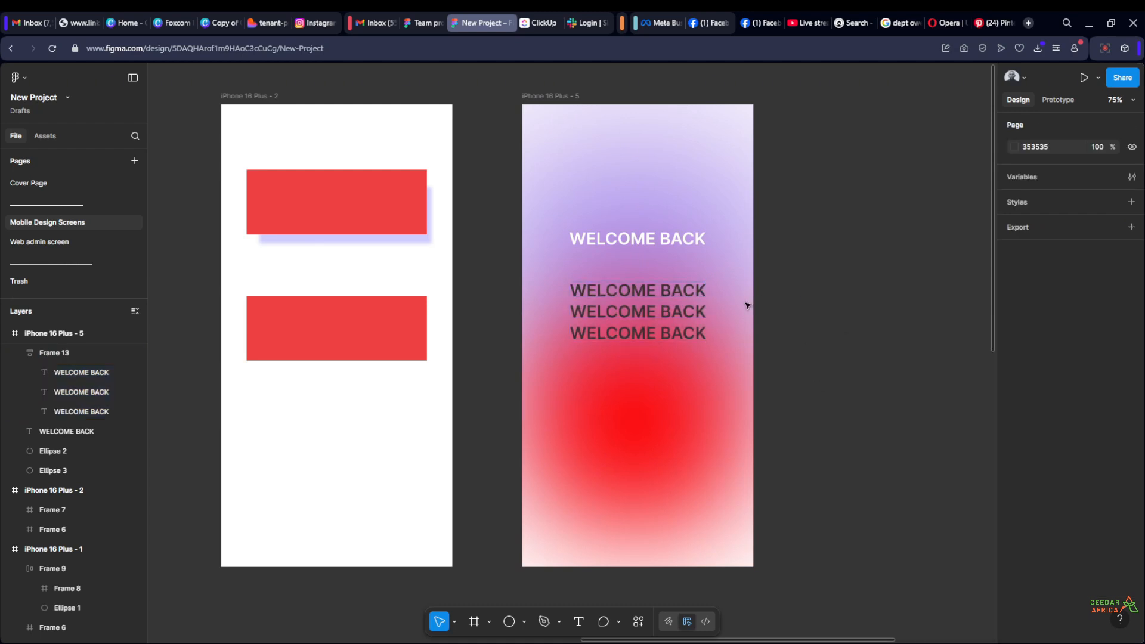
Add a white FFFFFF fill to the auto layout frame behind the three texts
left_click(742, 306)
left_click(706, 313)
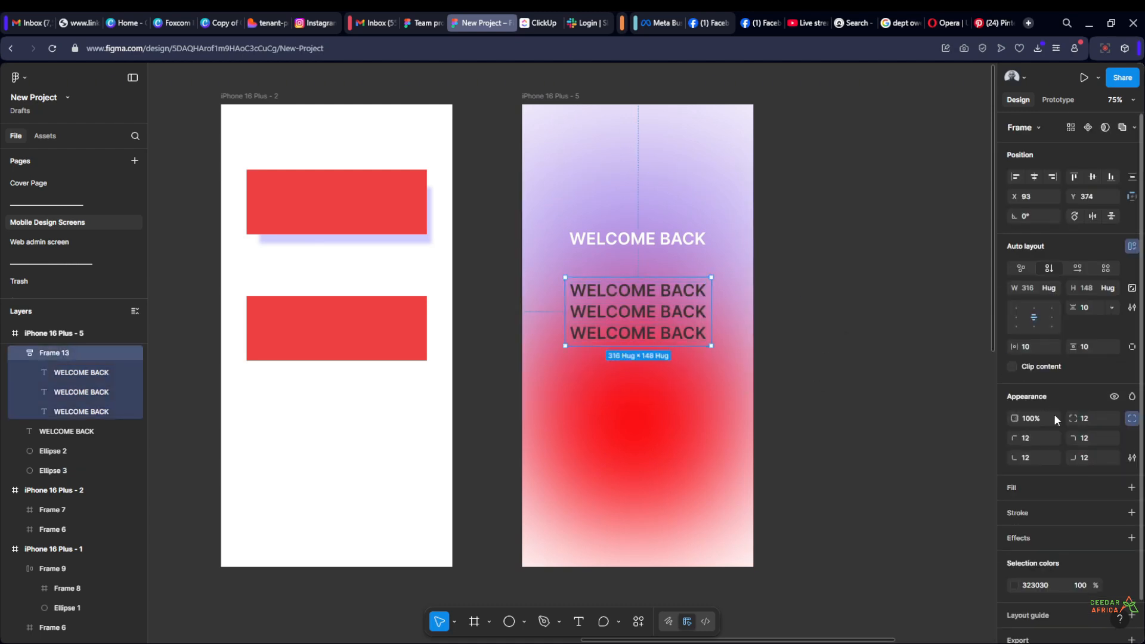
left_click(1131, 487)
left_click(1014, 509)
scroll(715, 336, "up", 2)
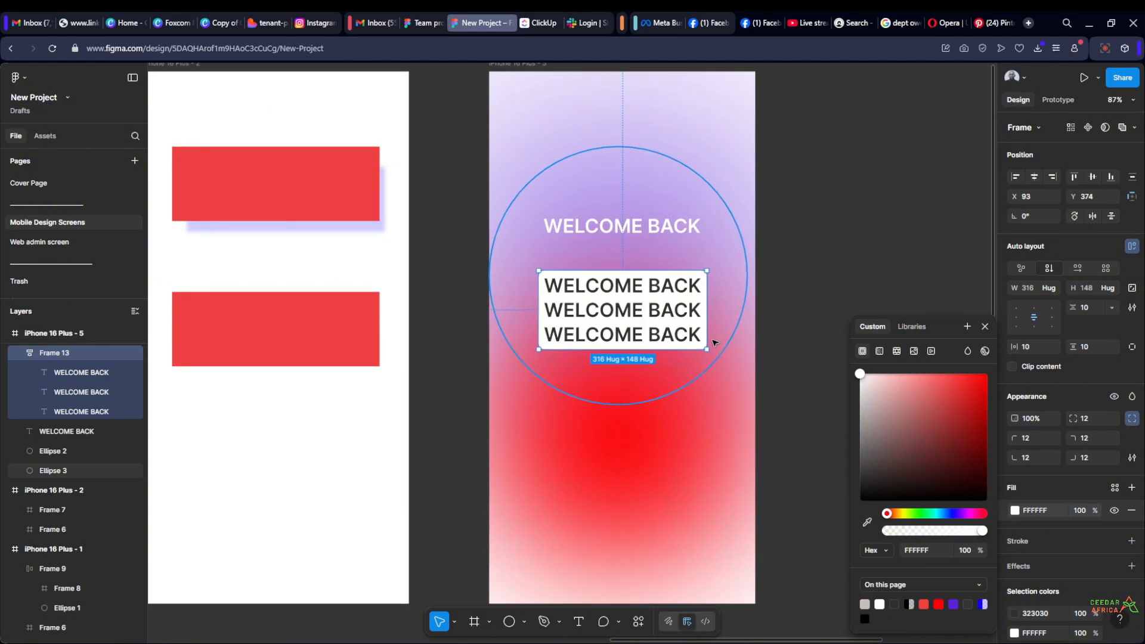
Enlarge the white auto layout frame to about 416 by 378, keeping it centred horizontally in the screen
left_click_drag(721, 341, 704, 471)
left_click_drag(540, 370, 509, 371)
left_click(806, 216)
scroll(801, 270, "down", 3)
scroll(678, 345, "up", 2)
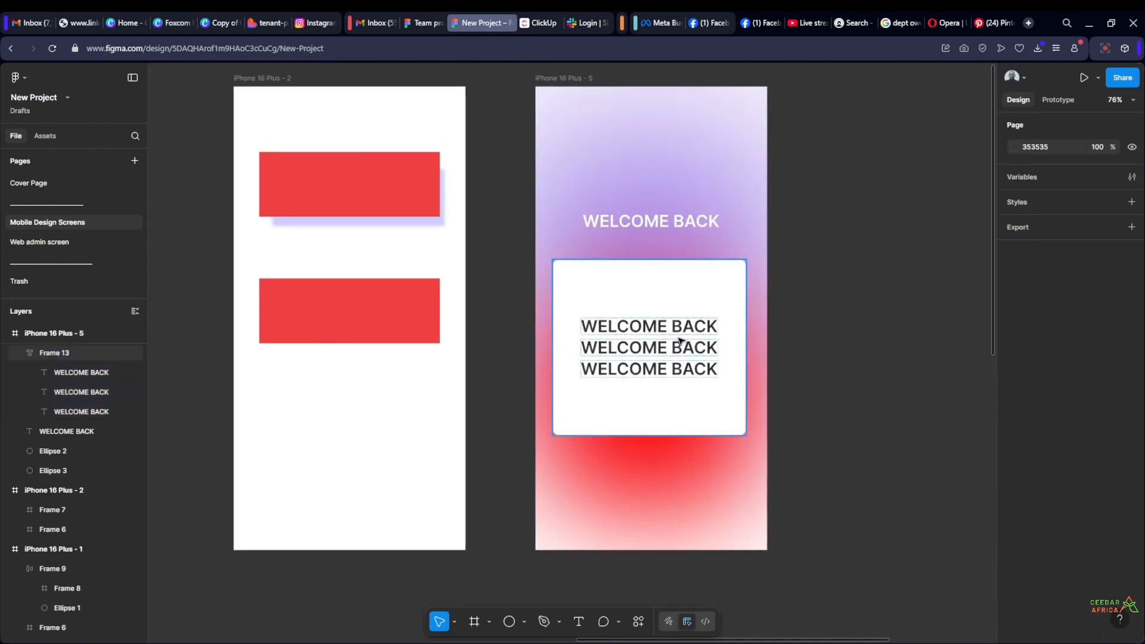
Align the contents of the white auto layout frame to its top left
left_click(677, 346)
left_click(680, 343)
left_click(724, 322)
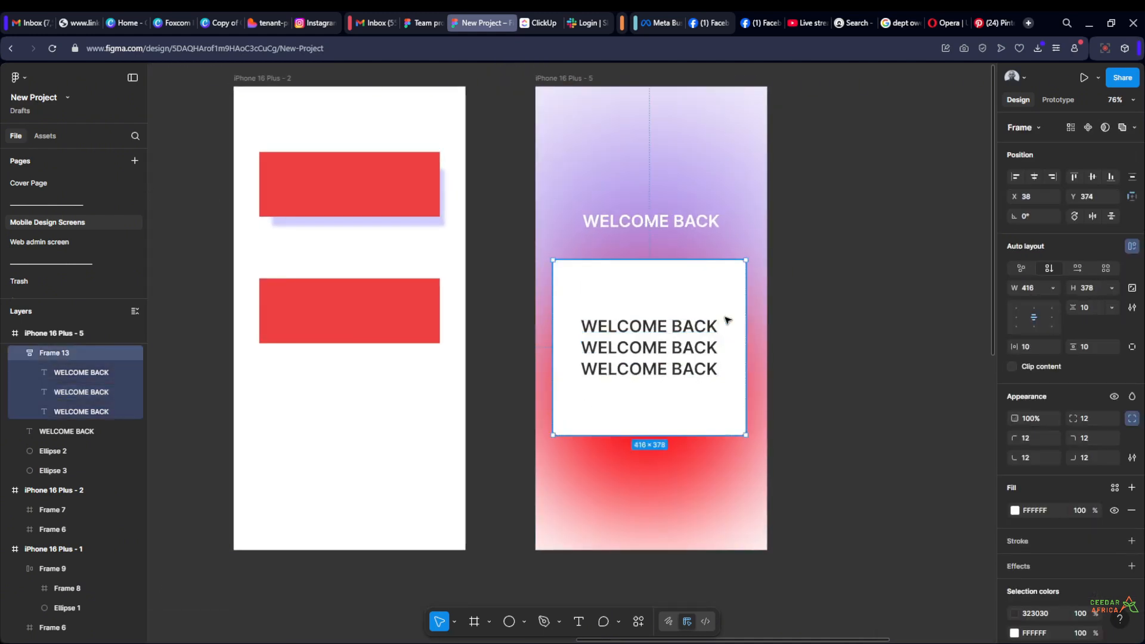
left_click(1033, 307)
left_click(1015, 308)
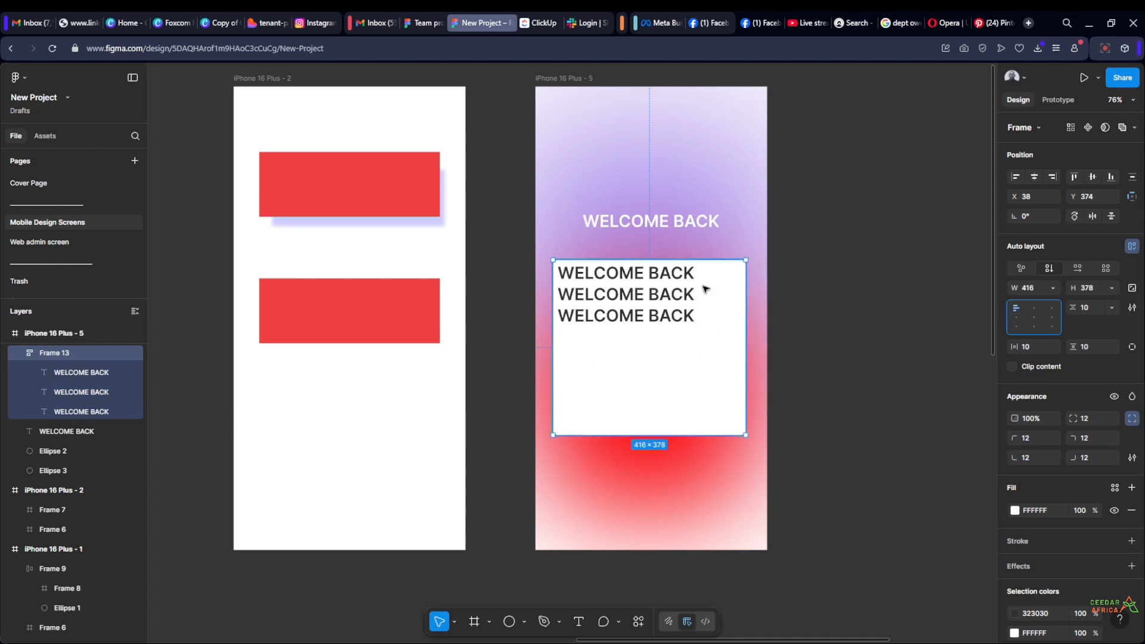
Replace the first text inside the white card with Name
left_click(652, 272)
double_click(652, 273)
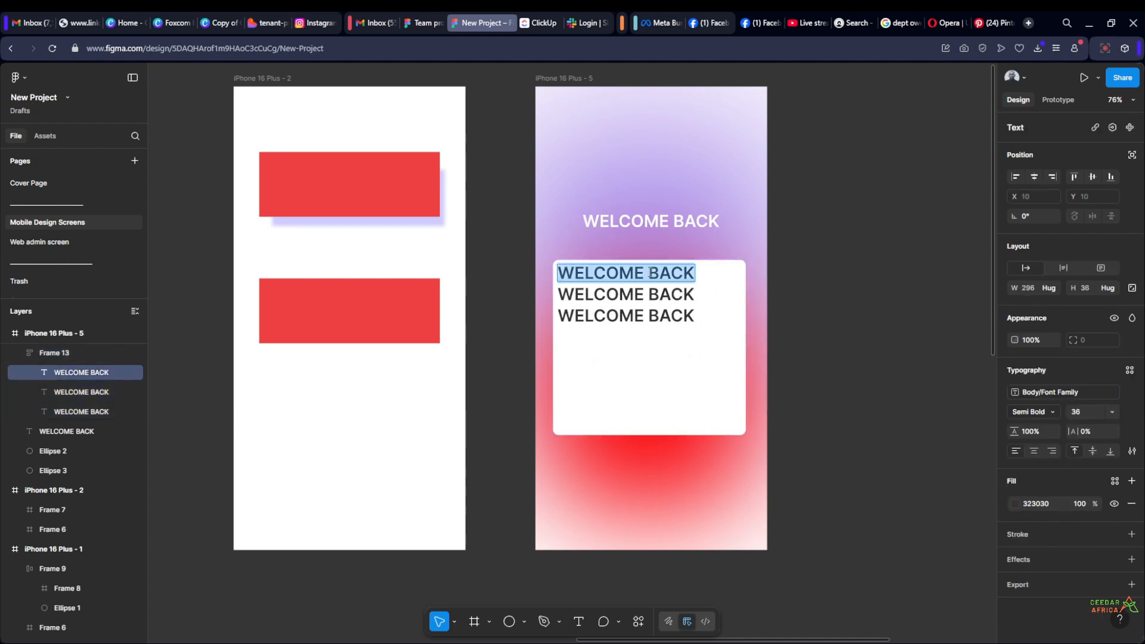
type("nAME")
key("BackSpace")
key("BackSpace")
key("BackSpace")
key("BackSpace")
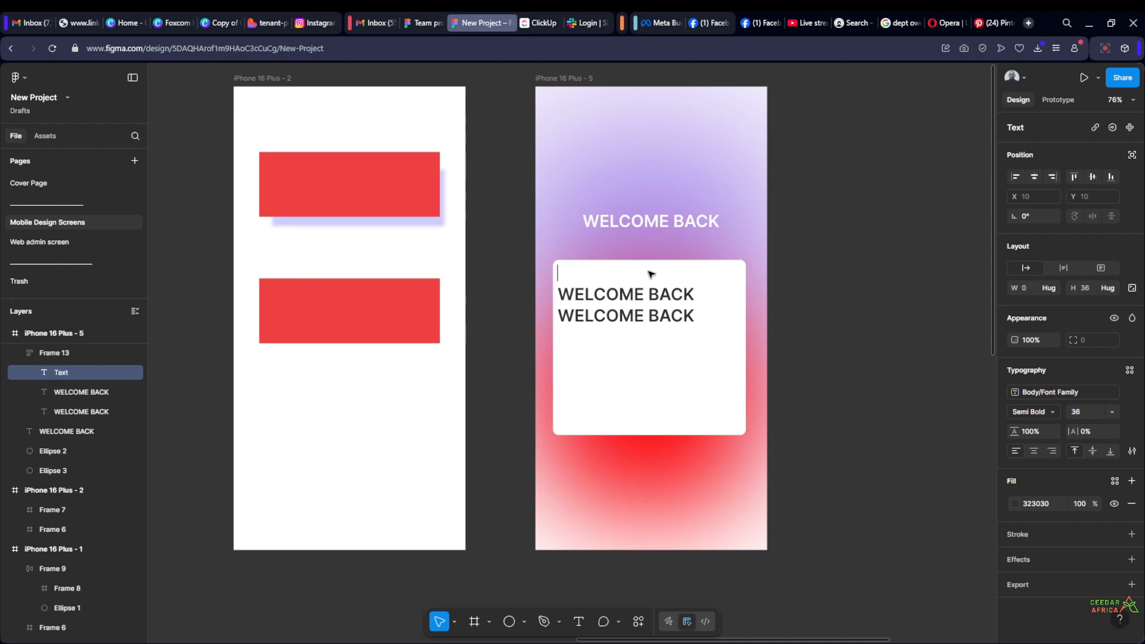
type("Name")
key("Escape")
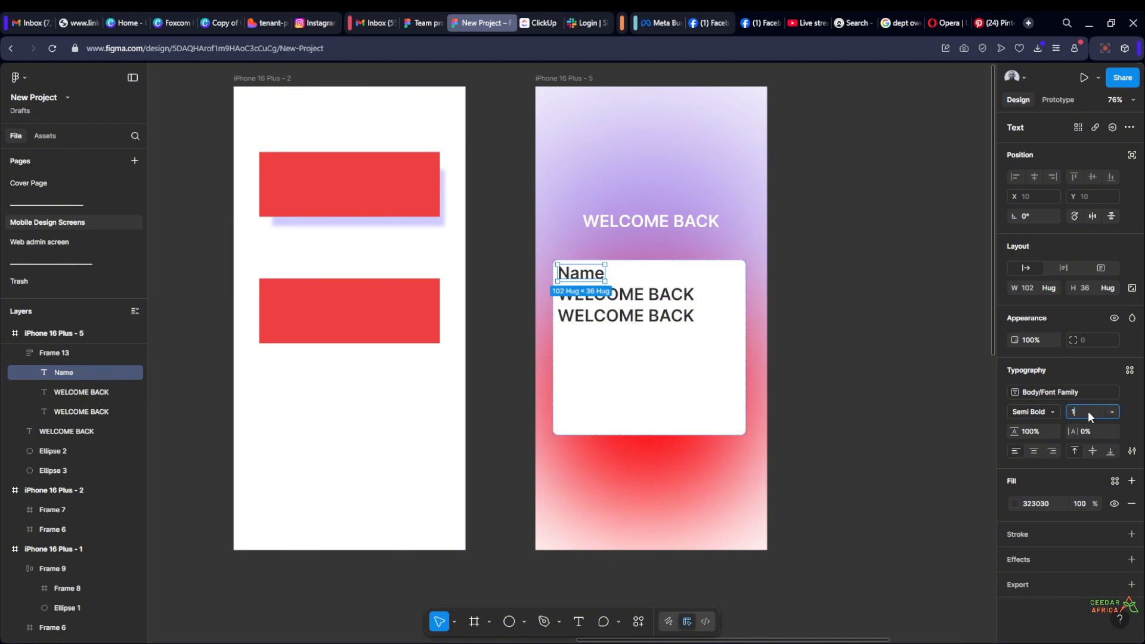
Set the font size of the Name label to 14
type("4")
key("Return")
left_click(888, 349)
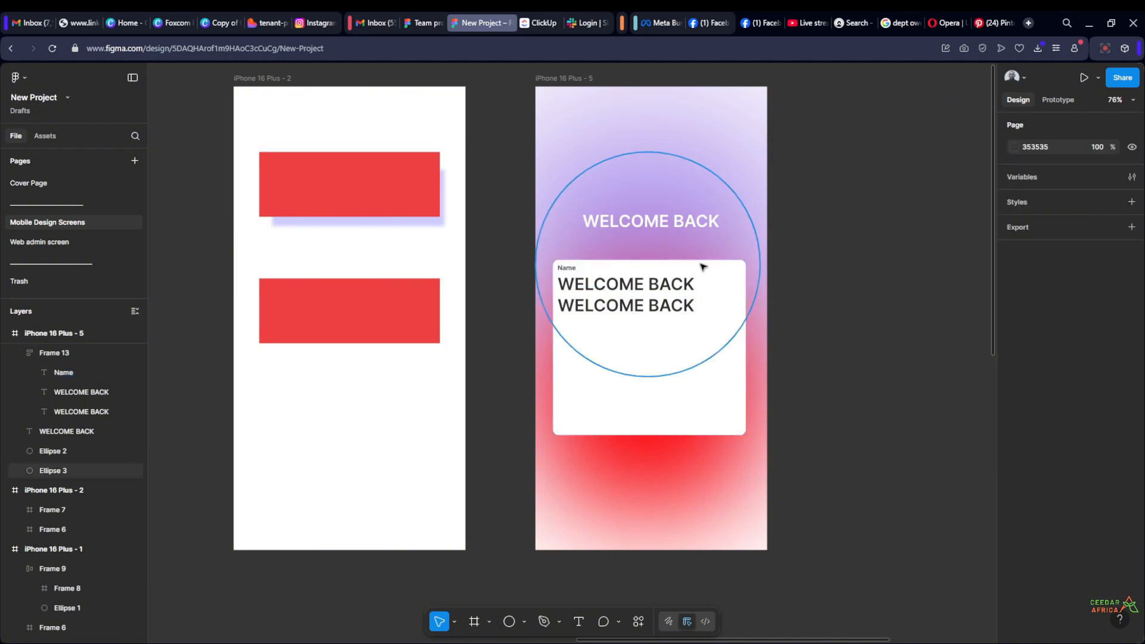
Replace the second text inside the white card with "Enter your name"
scroll(702, 266, "up", 5)
double_click(577, 299)
key("Return")
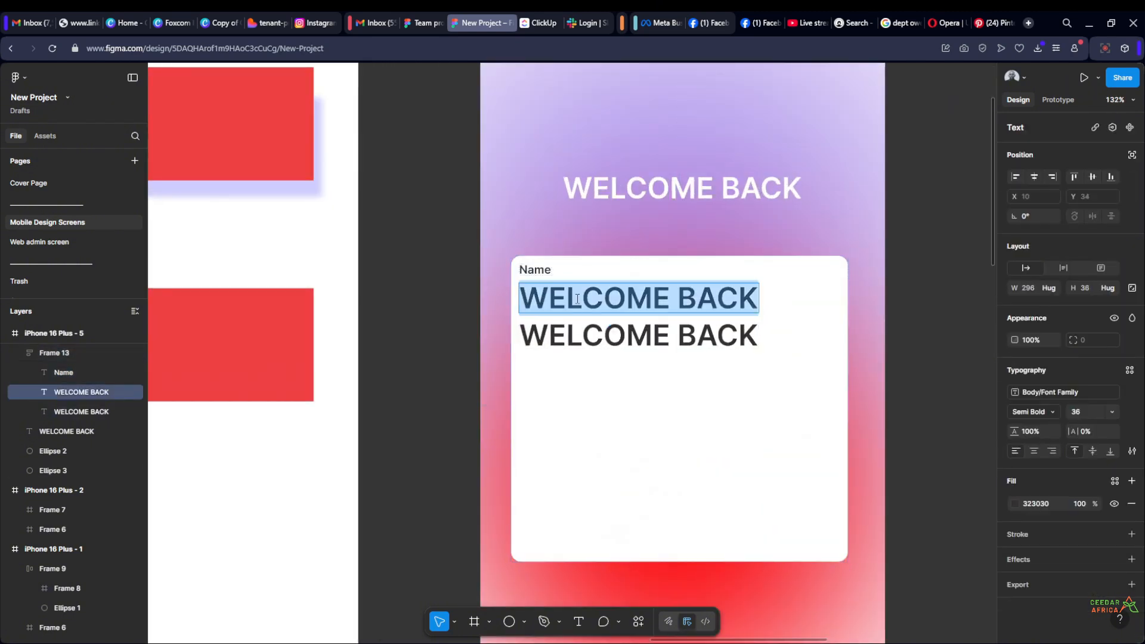
type("En")
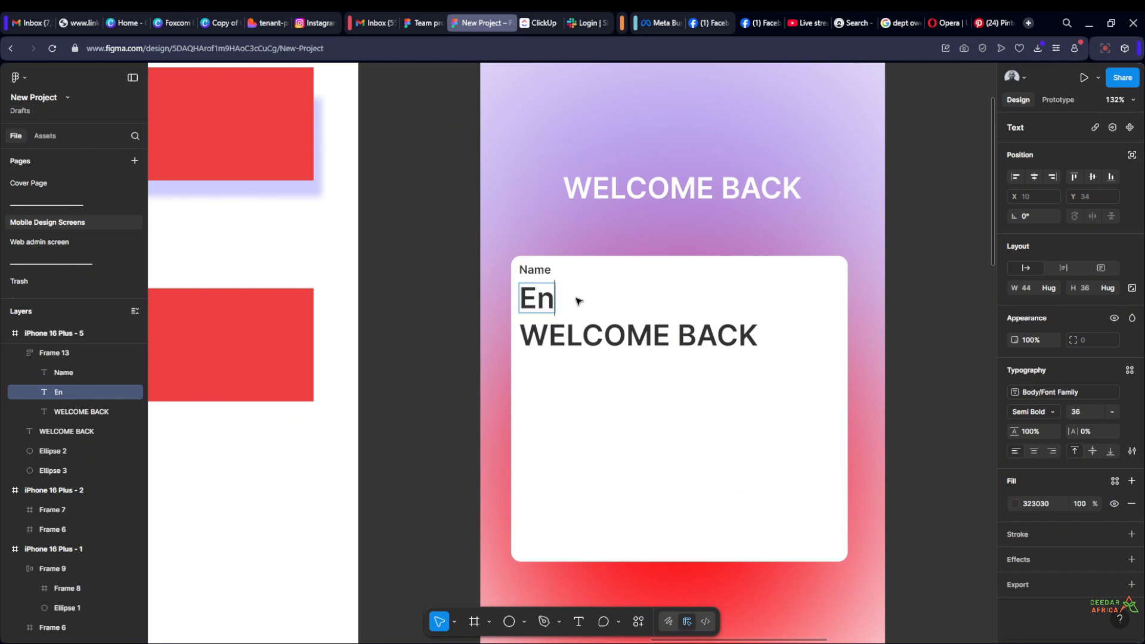
type("ter ")
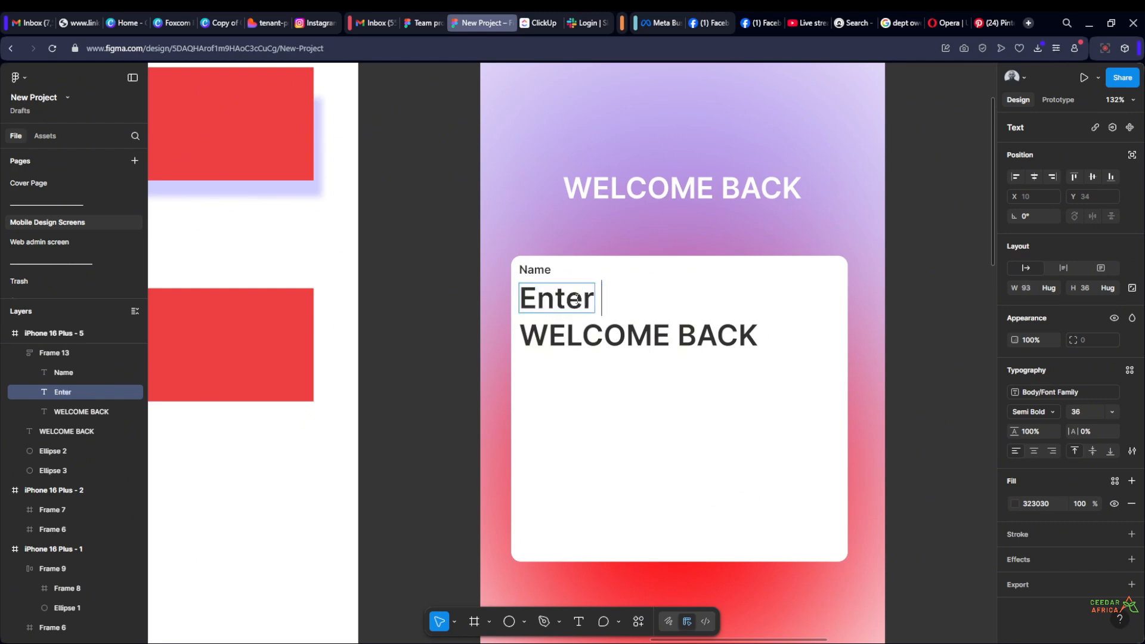
type("your name")
key("Escape")
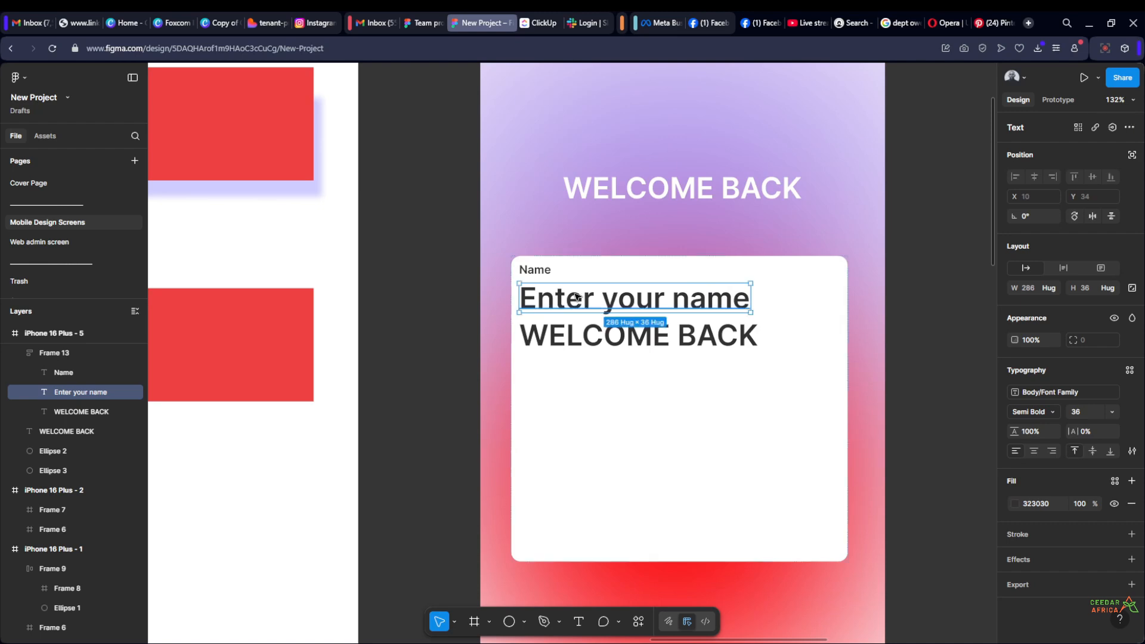
Set the "Enter your name" text to font size 12 and wrap it in an auto layout frame
left_click(1111, 414)
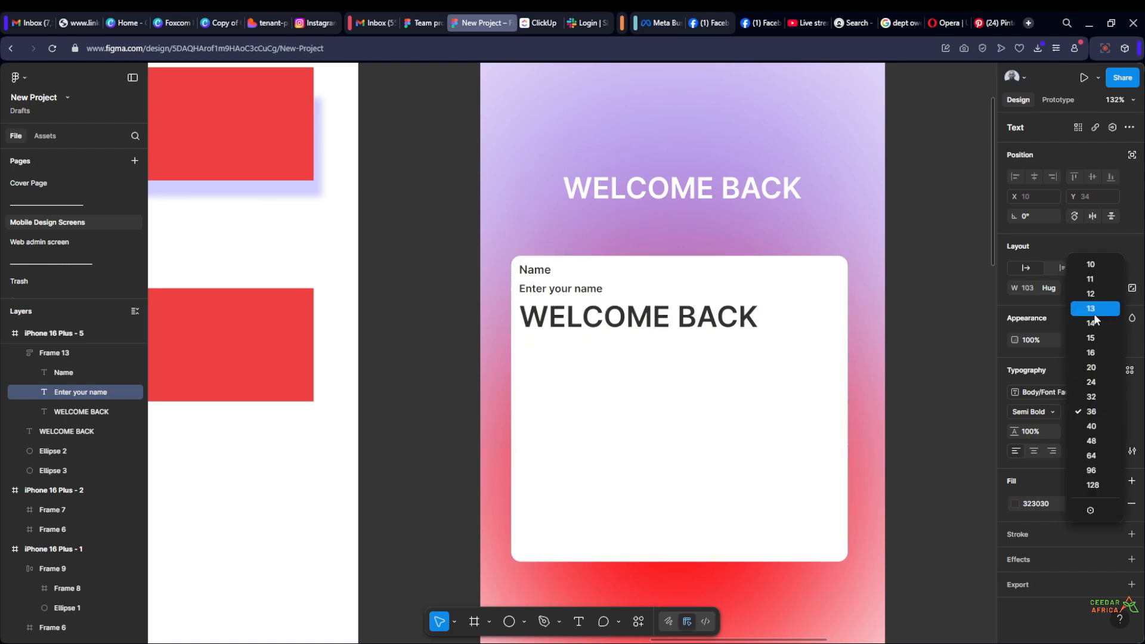
left_click(1090, 293)
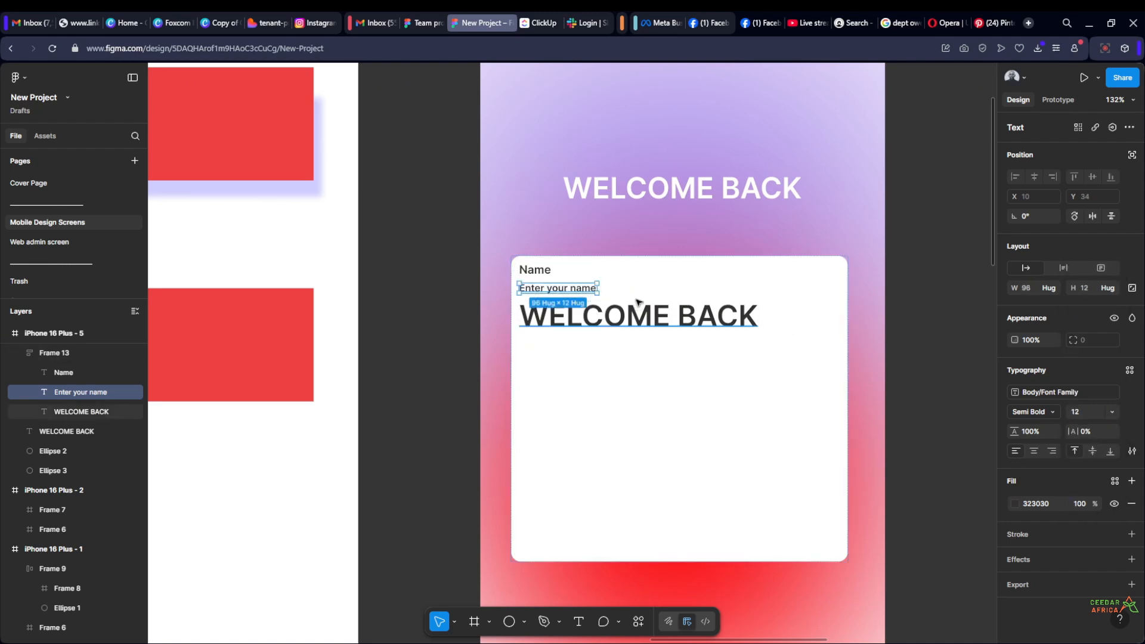
key("shift+a")
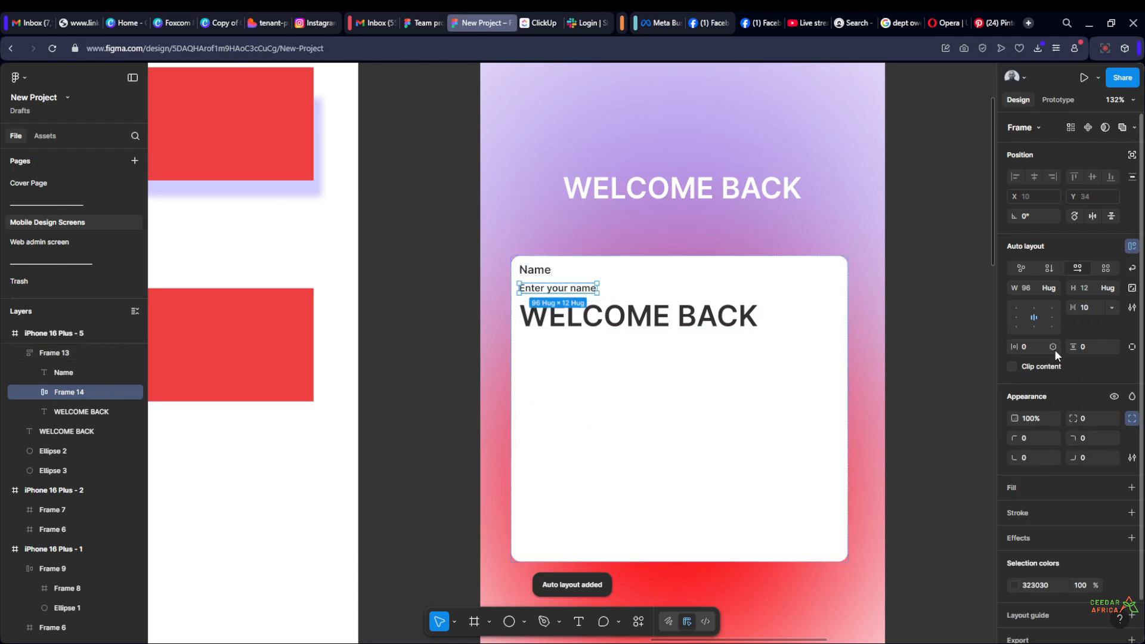
Give the frame around "Enter your name" a horizontal padding of 12 and a vertical padding of 16
left_click(1032, 347)
type("12")
key("Return")
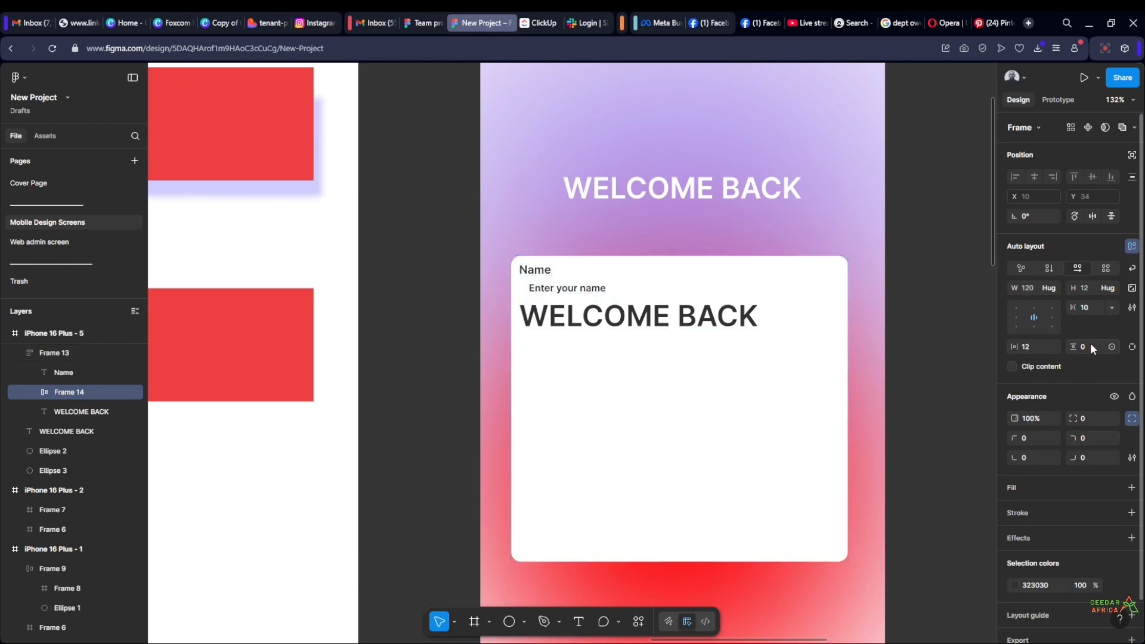
type("16")
key("Return")
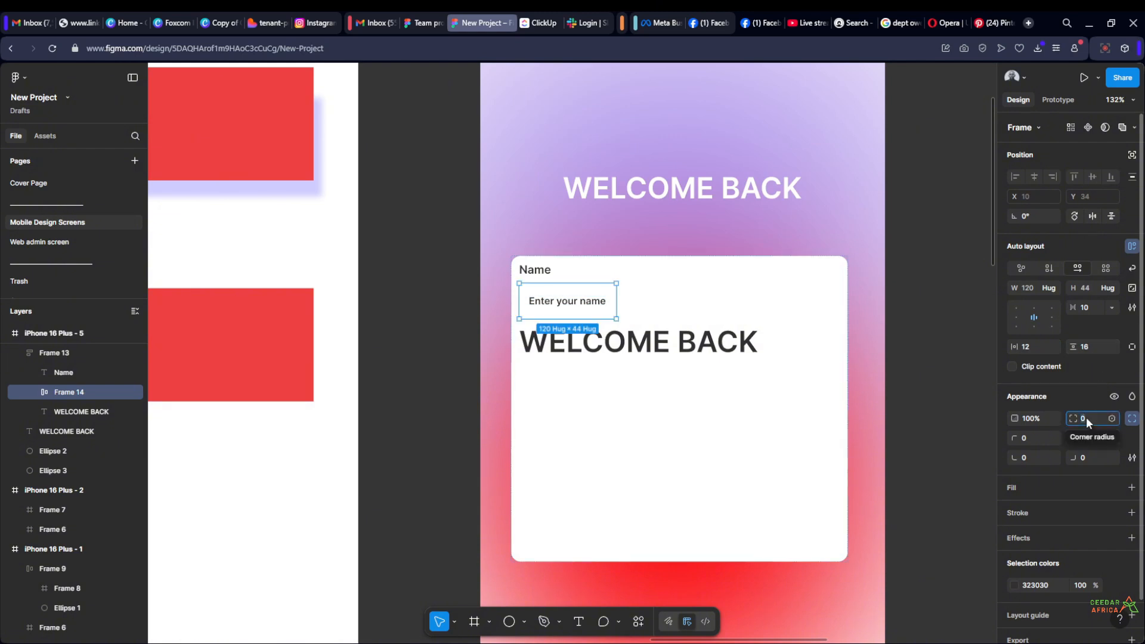
Round the name field's corners to 8 and add a black stroke of 1 inside its edge
type("8")
key("Return")
left_click(1130, 512)
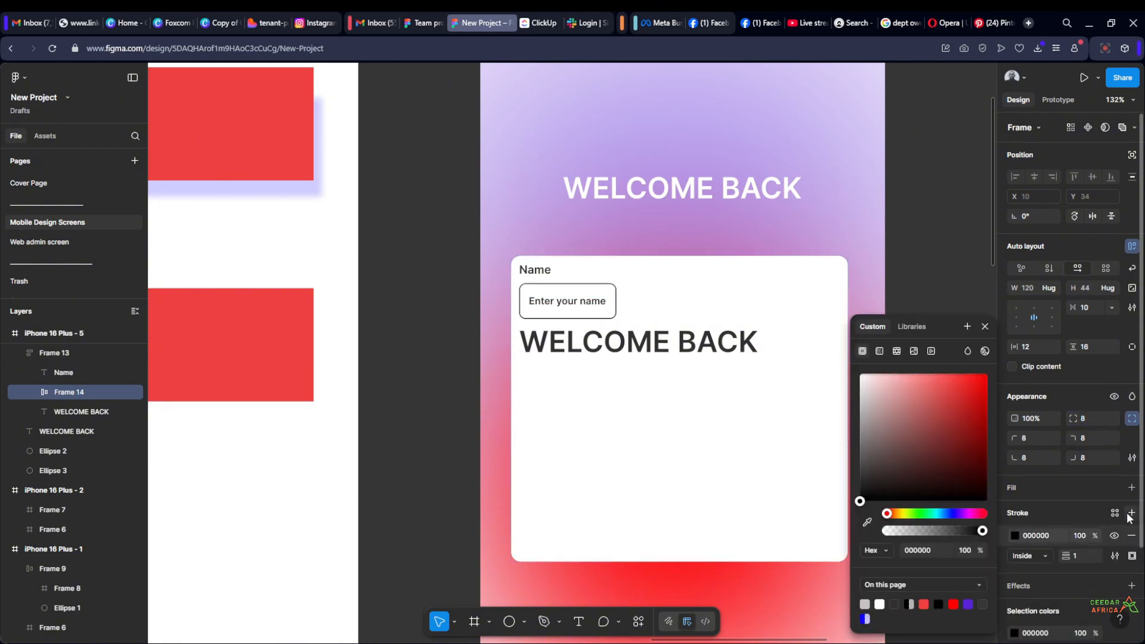
left_click(984, 326)
key("Escape")
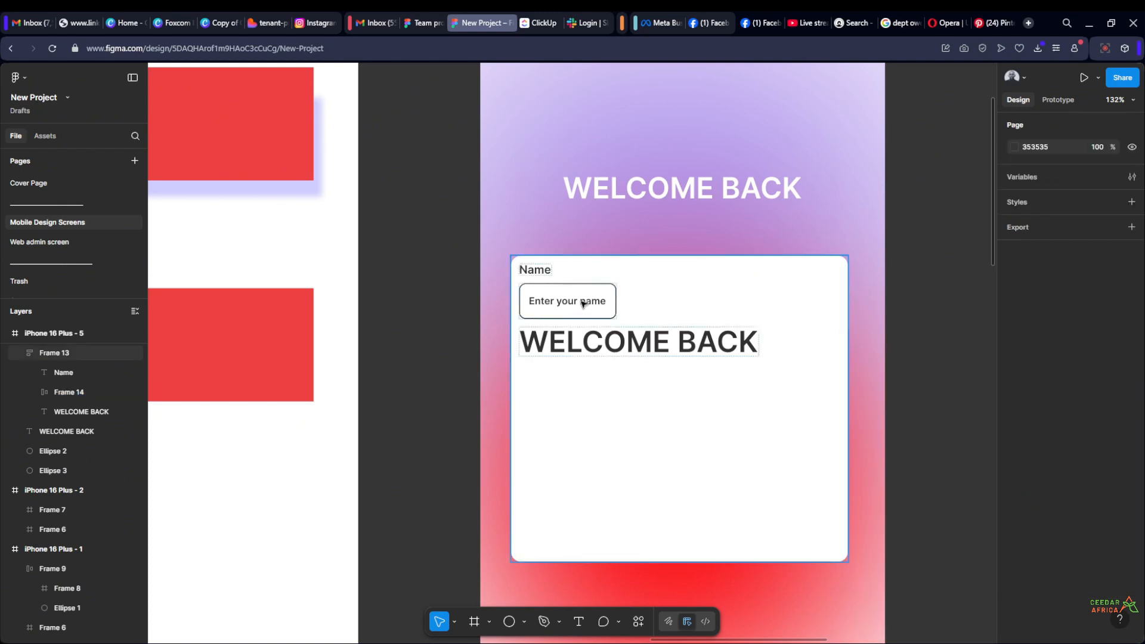
Set the name field's width to fill the container
left_click(583, 304)
left_click(584, 303)
left_click(1052, 290)
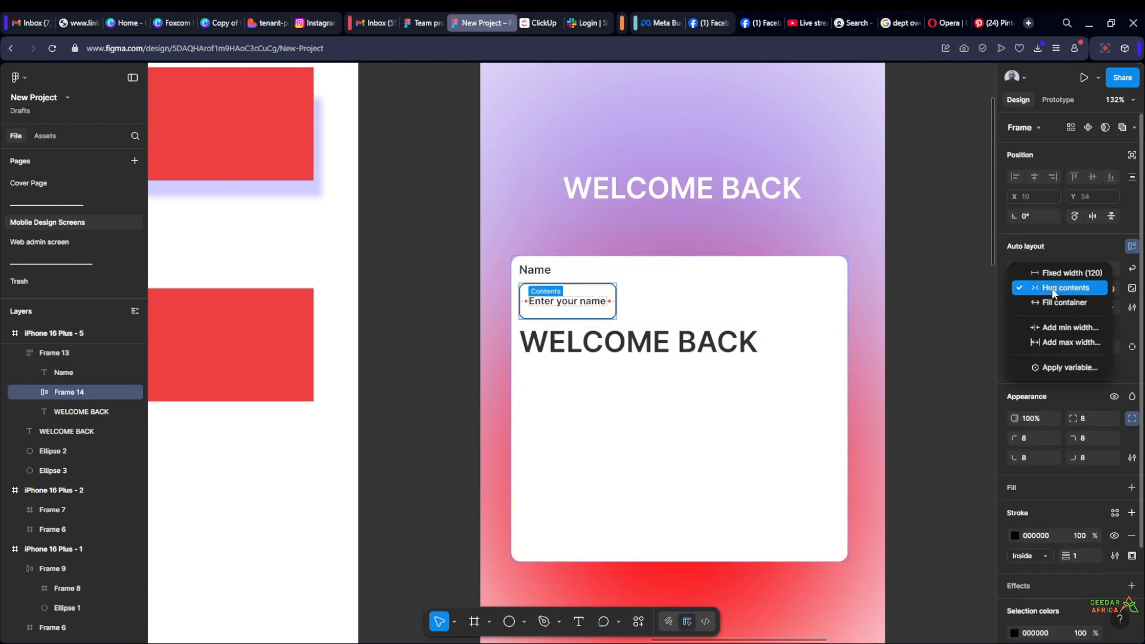
left_click(1052, 302)
key("Escape")
Set the white card's horizontal padding to 20
left_click(774, 398)
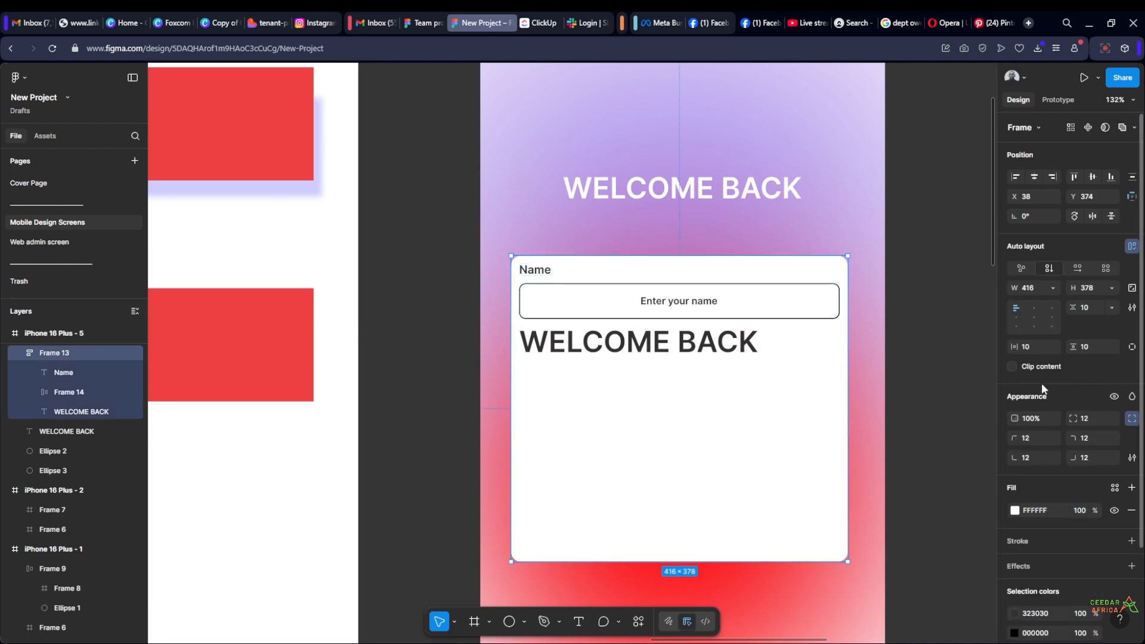
left_click(1035, 347)
type("2")
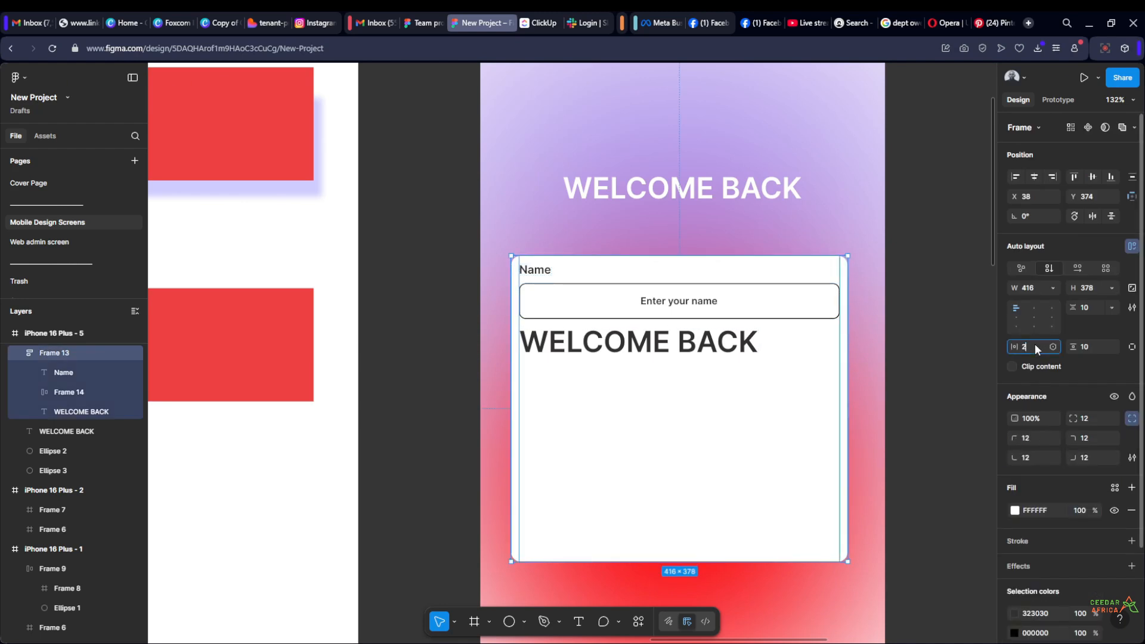
type("0")
key("Return")
left_click(923, 288)
Group the Name label and its input field in an auto layout frame with a gap of 8
double_click(603, 294)
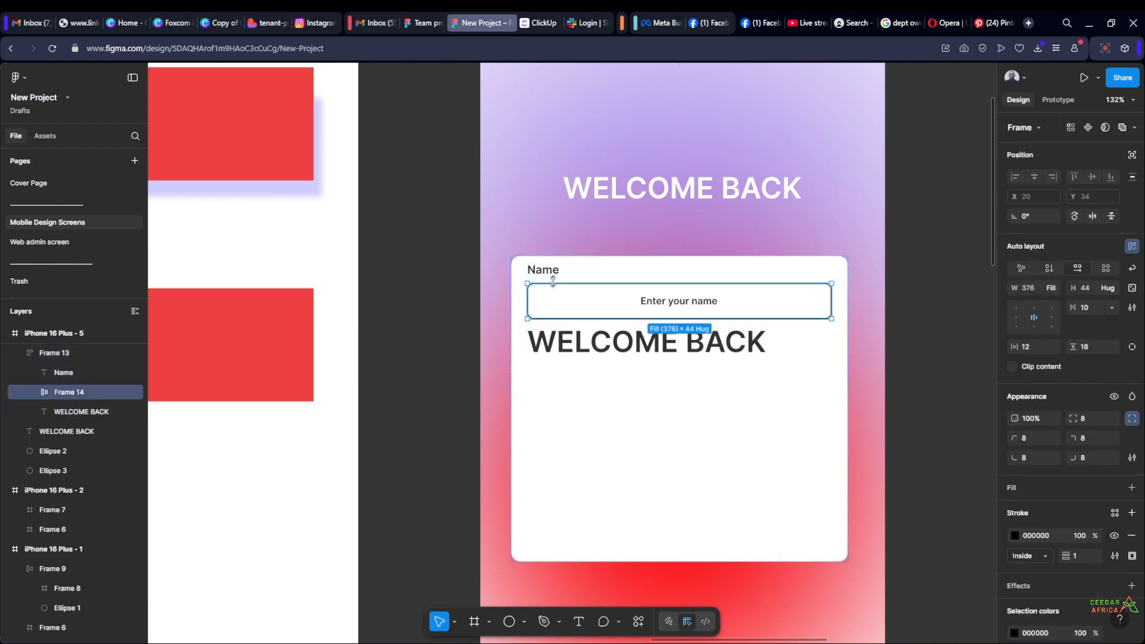
left_click(549, 273, "shift")
key("shift+a")
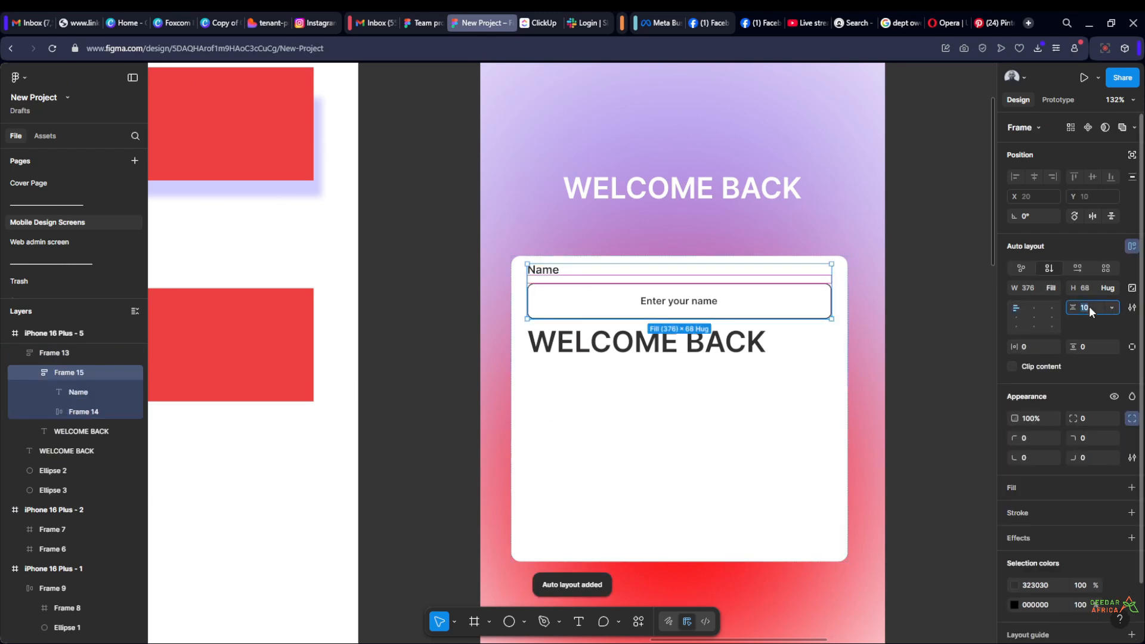
left_click(927, 316)
scroll(713, 287, "down", 2)
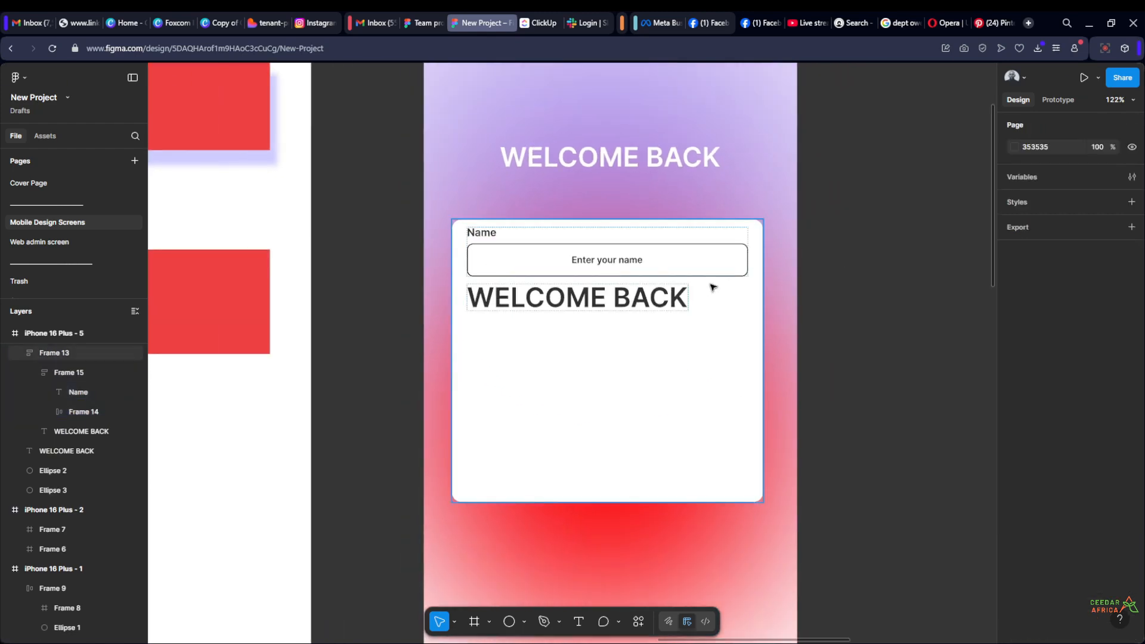
Set the white card's vertical padding to 20 and centre the card horizontally on the phone screen
left_click(708, 342)
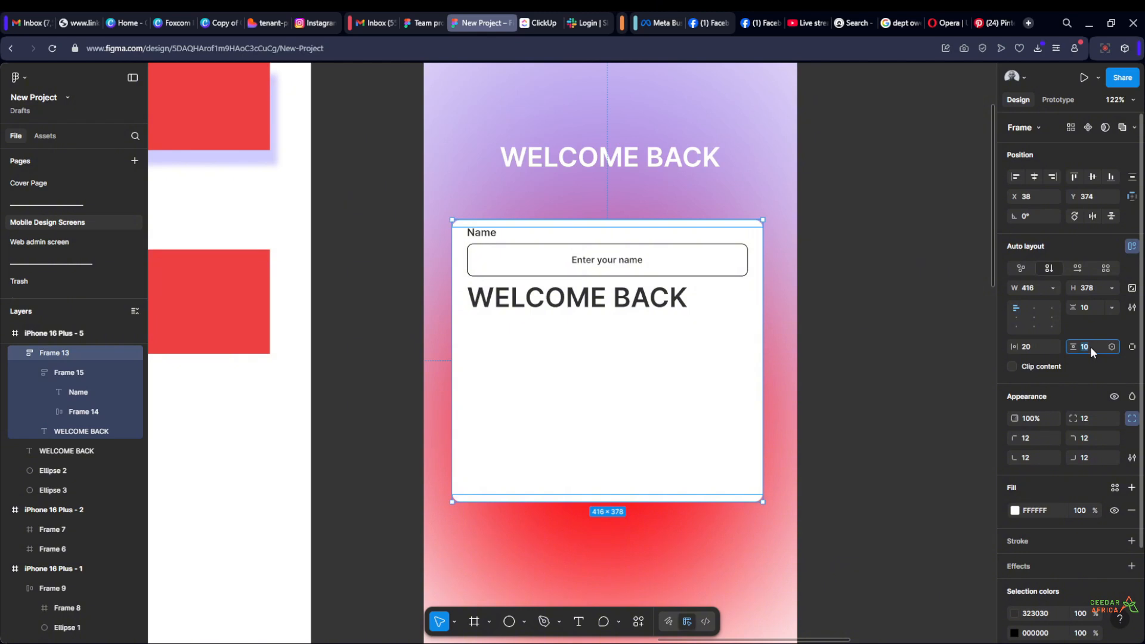
key("Return")
left_click(910, 274)
scroll(910, 274, "down", 3)
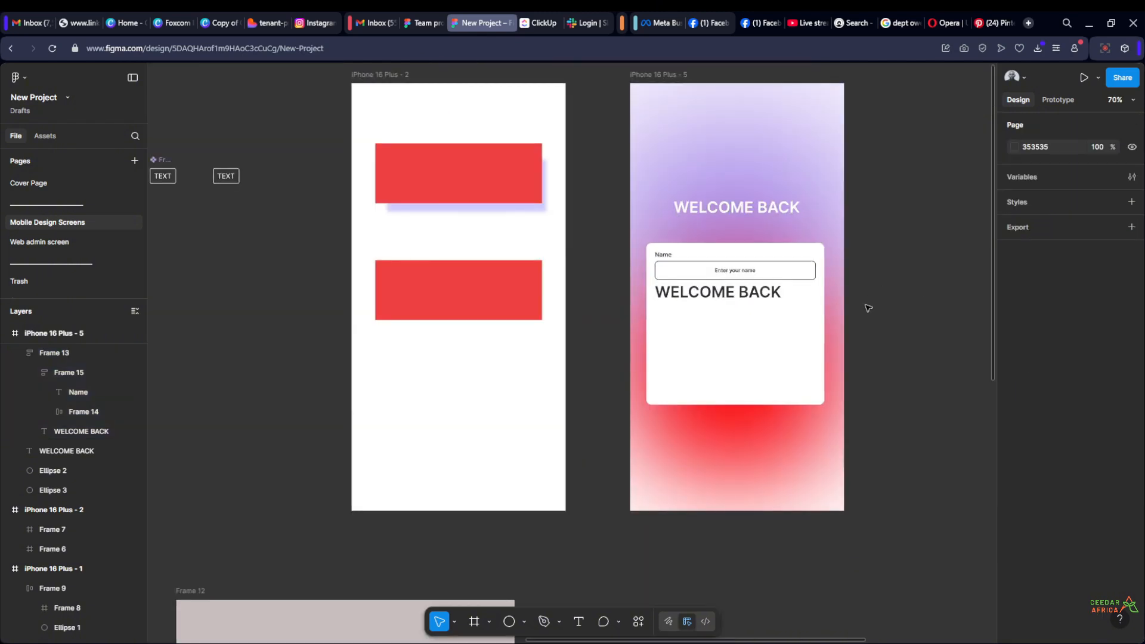
scroll(863, 311, "up", 1)
left_click(784, 336)
left_click(1034, 177)
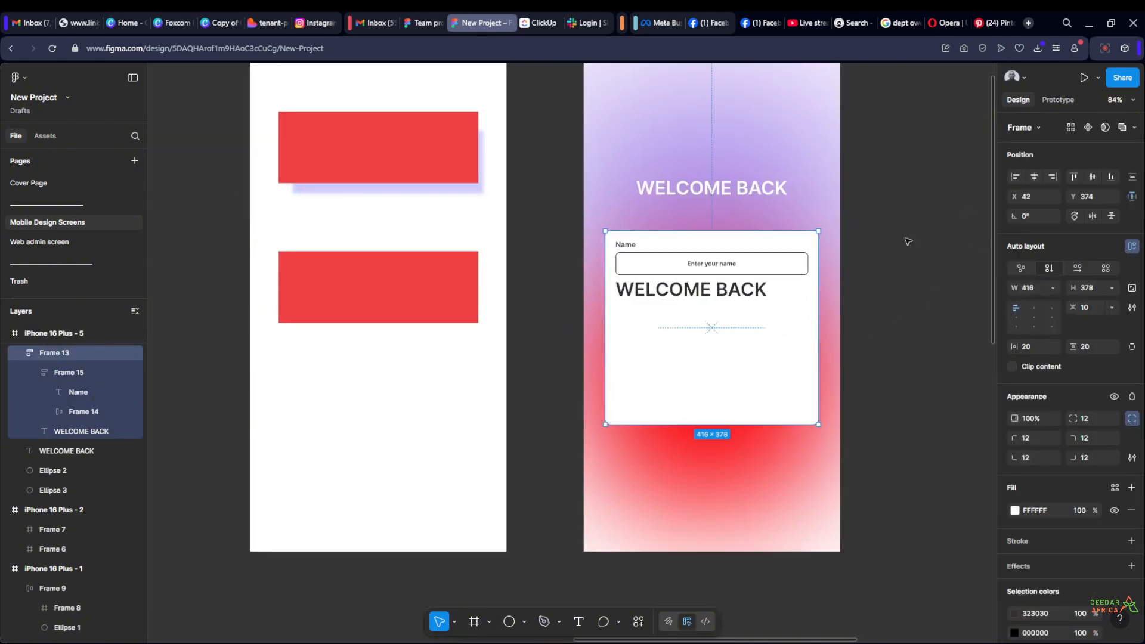
Duplicate the Name label and field group inside the white card
left_click(739, 266)
key("ctrl+d")
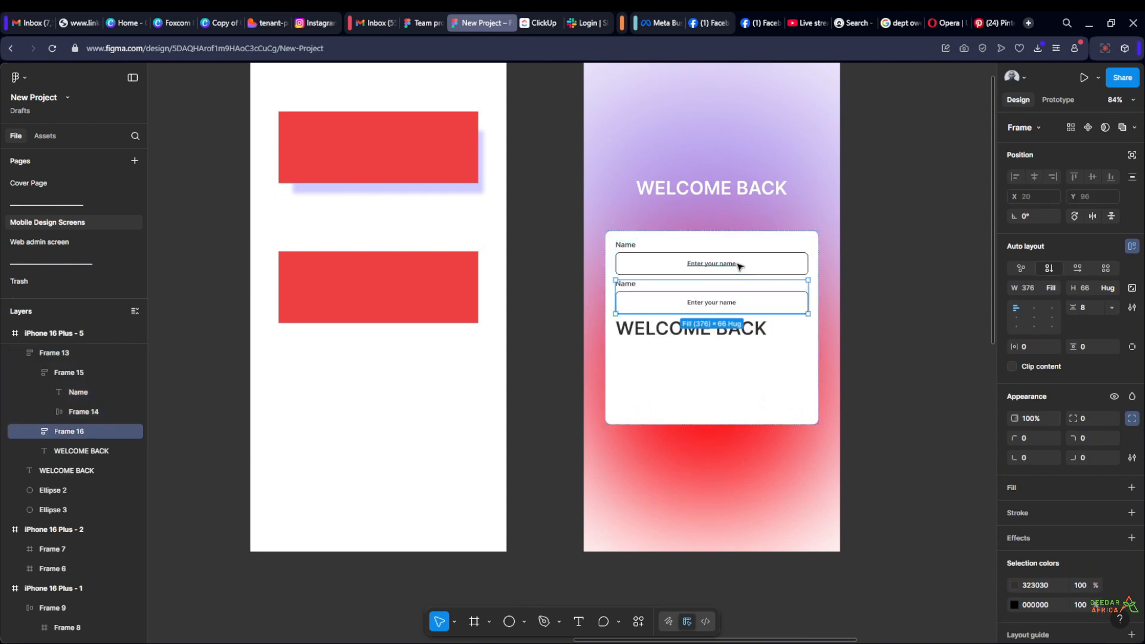
key("Escape")
Align the placeholder text in the first input field to the left, vertically centred
scroll(710, 304, "up", 3)
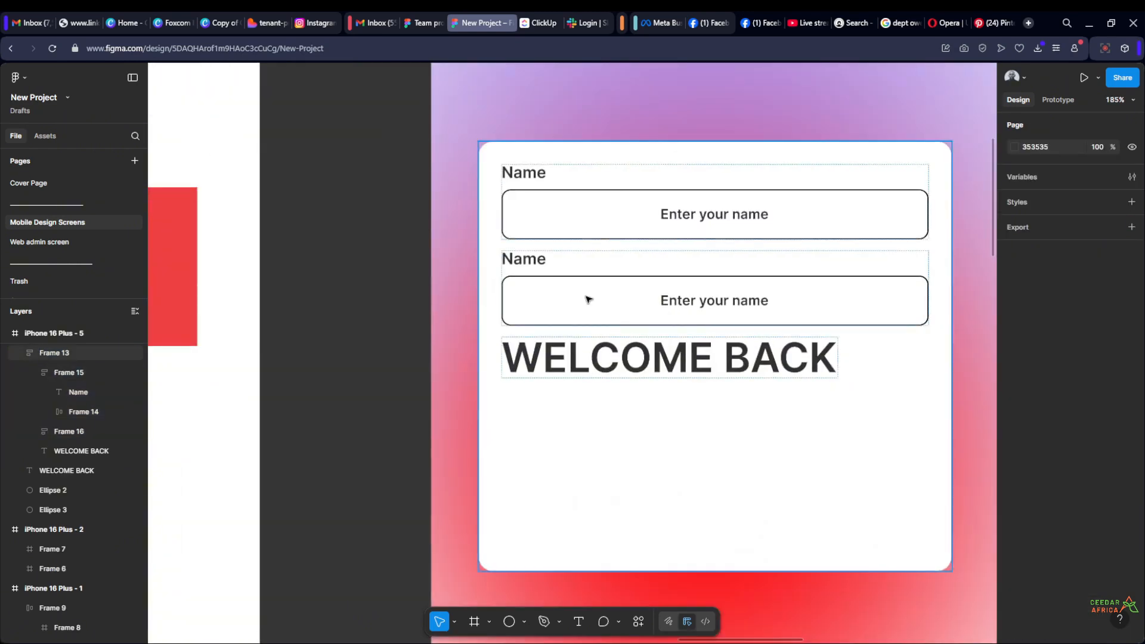
left_click(525, 174, "ctrl")
left_click(693, 220)
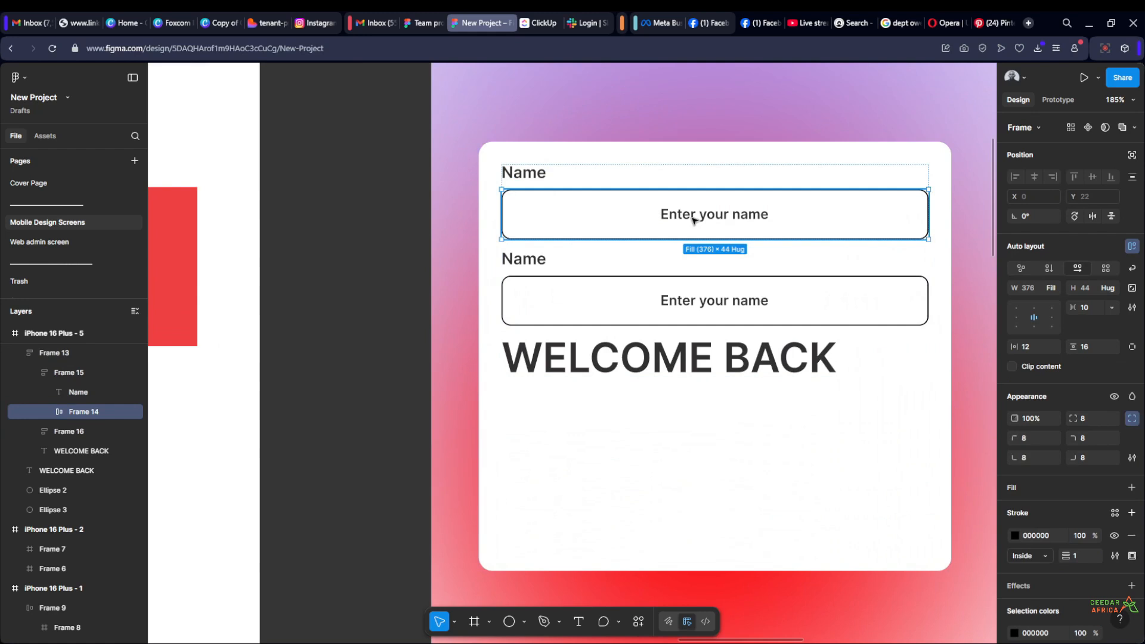
left_click(1016, 316)
Detach the font family variable from the first field's placeholder and set its weight to Regular
double_click(585, 220)
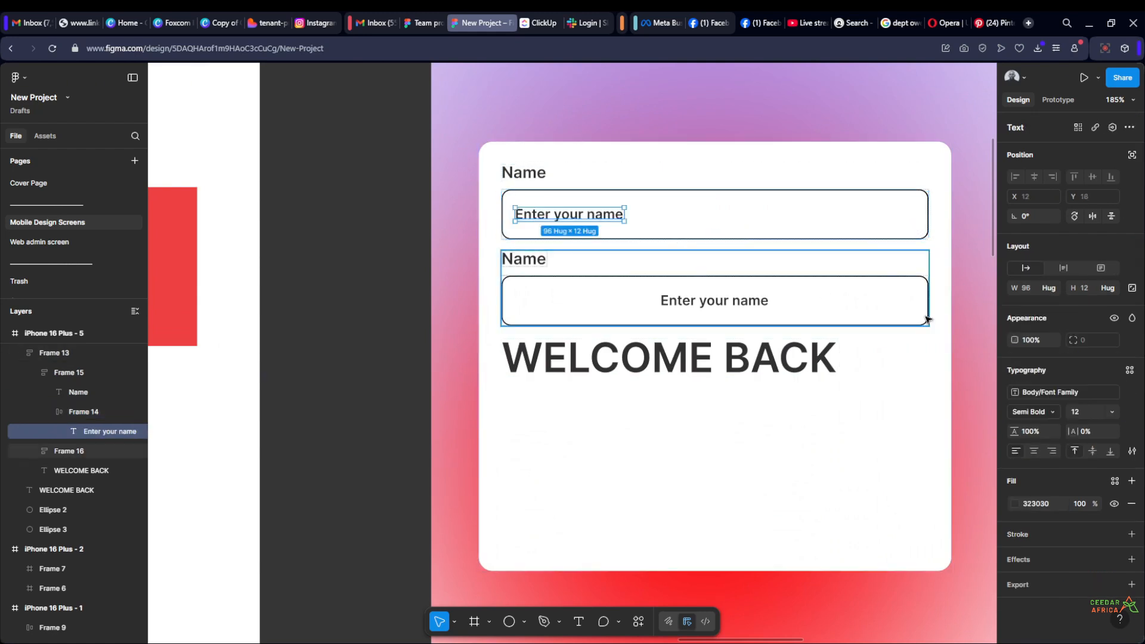
left_click(1132, 393)
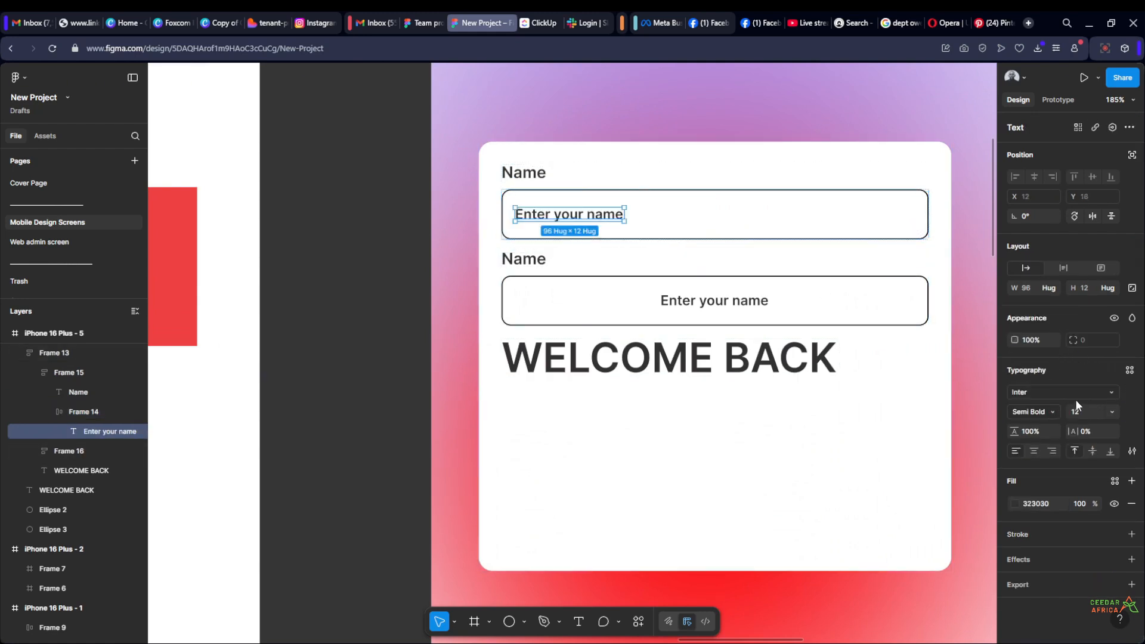
left_click(1053, 416)
left_click(1052, 368)
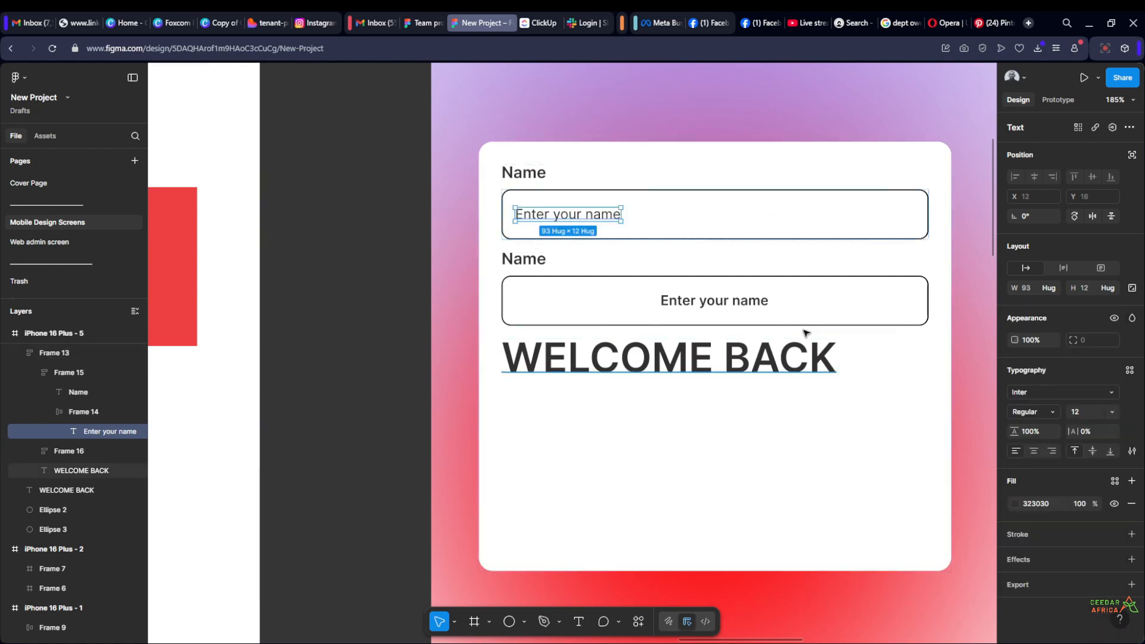
Set the second field's placeholder to Regular weight and align it to the left, vertically centred
double_click(736, 306)
left_click(1048, 410)
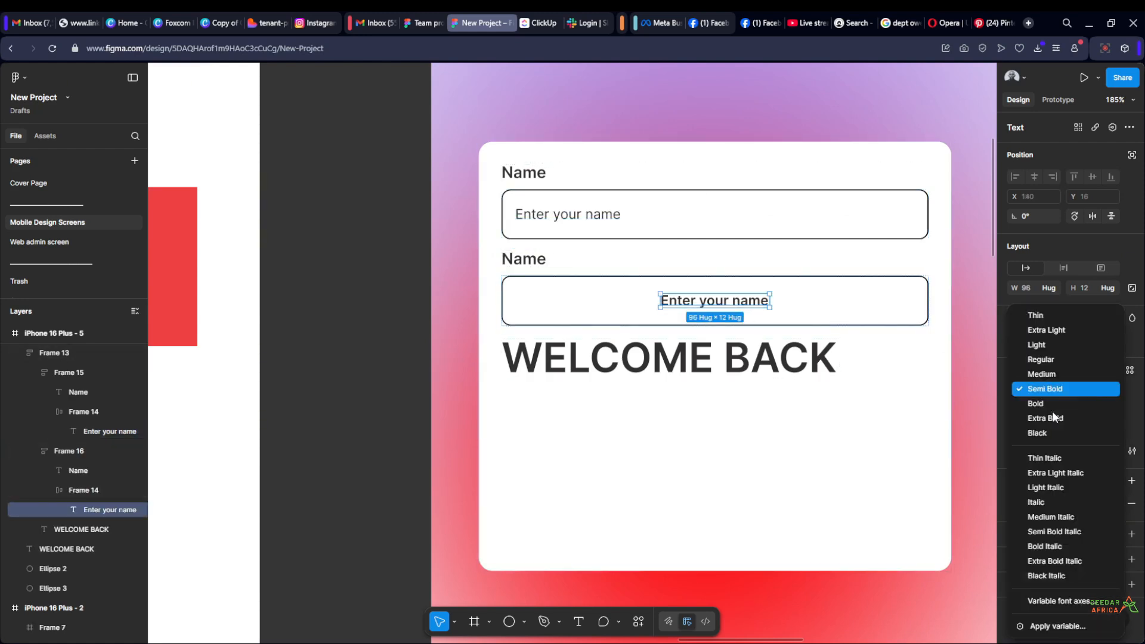
left_click(1042, 374)
left_click(881, 304)
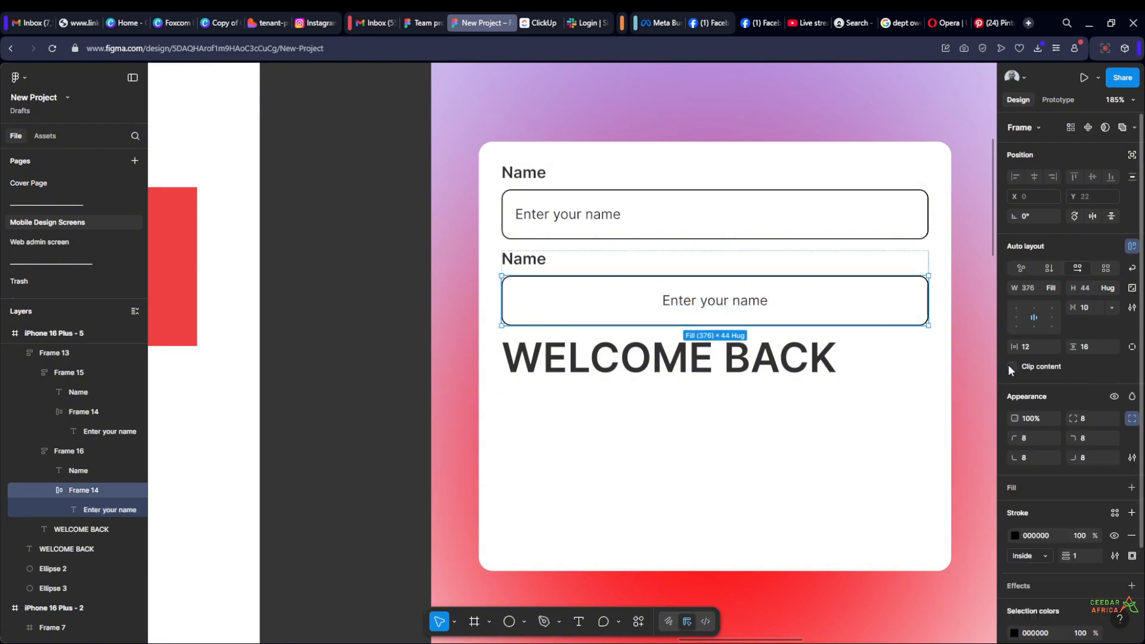
left_click(1015, 316)
Change the second field's placeholder text to "Enter your password"
double_click(587, 302)
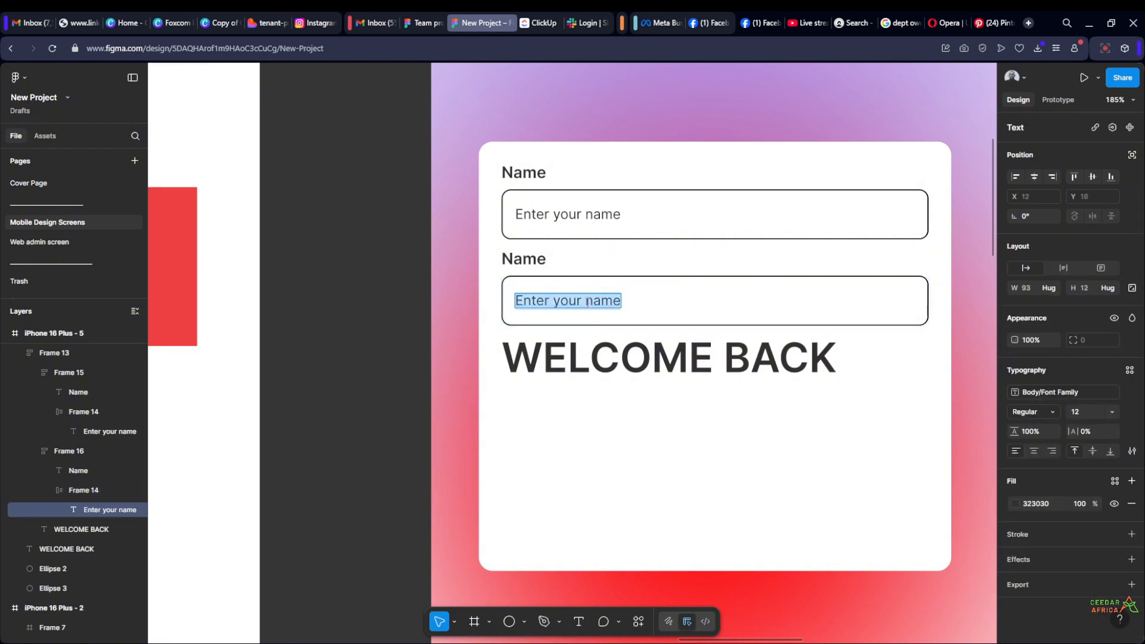
key("Right")
key("BackSpace")
key("BackSpace")
key("BackSpace")
key("BackSpace")
key("BackSpace")
key("BackSpace")
key("BackSpace")
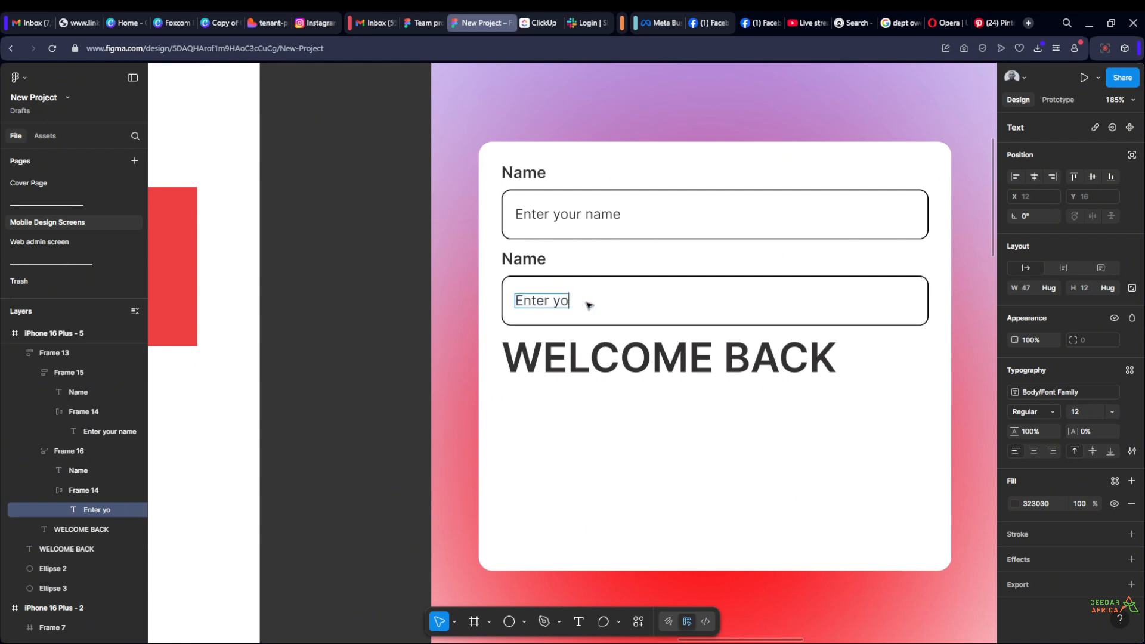
type("ur password")
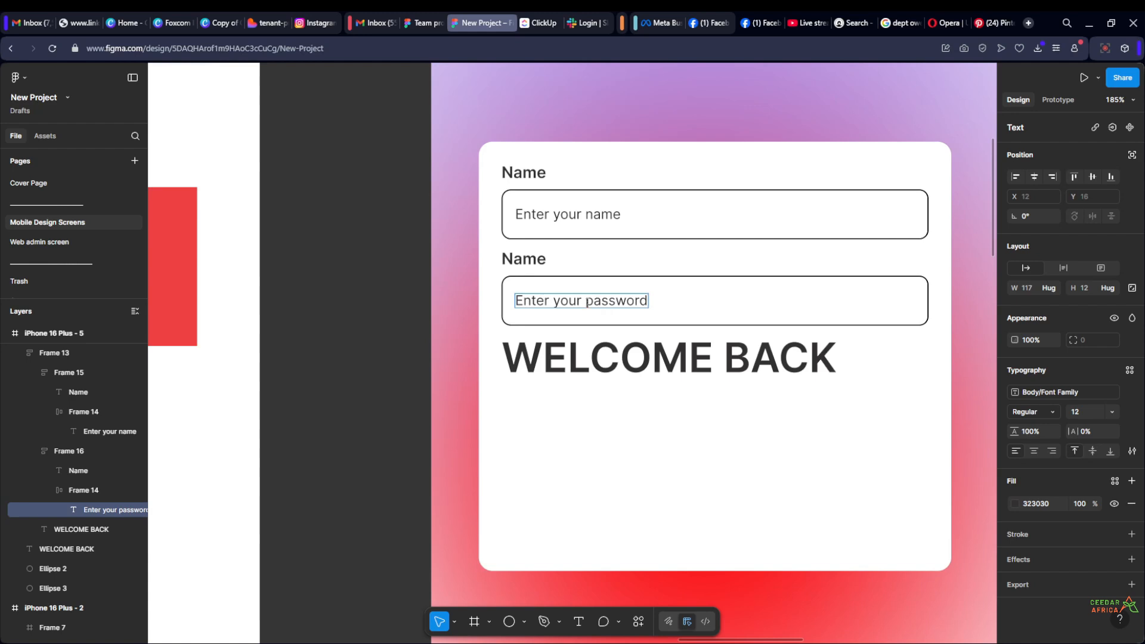
key("Escape")
Replace the label above the second input field with Password
double_click(513, 258)
type("Passowrd")
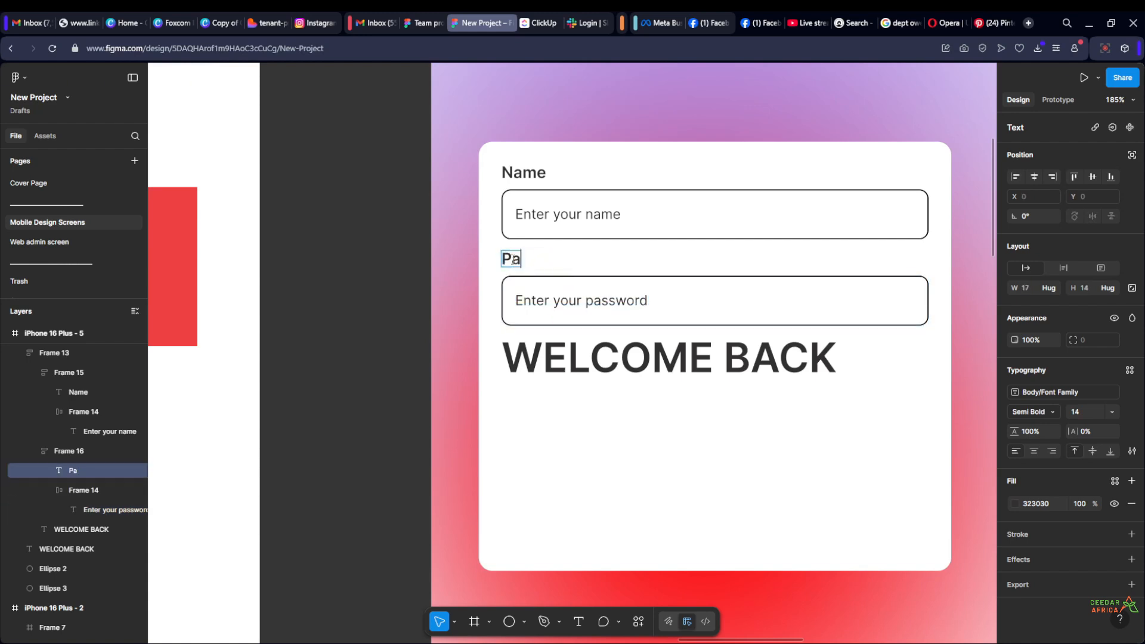
key("BackSpace")
key("BackSpace")
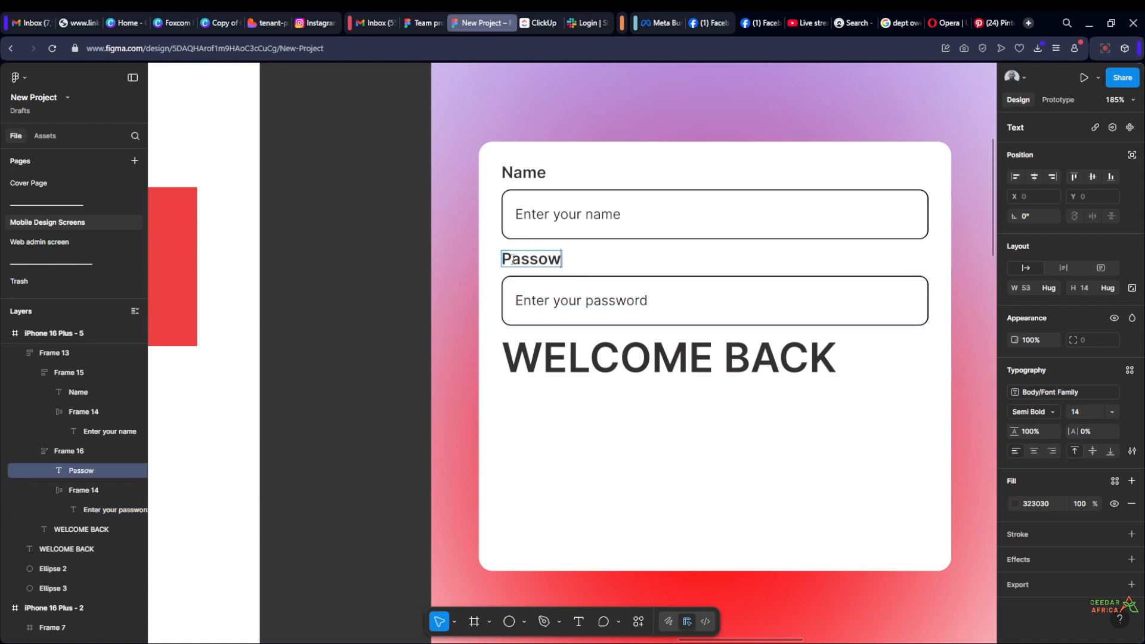
type("ord")
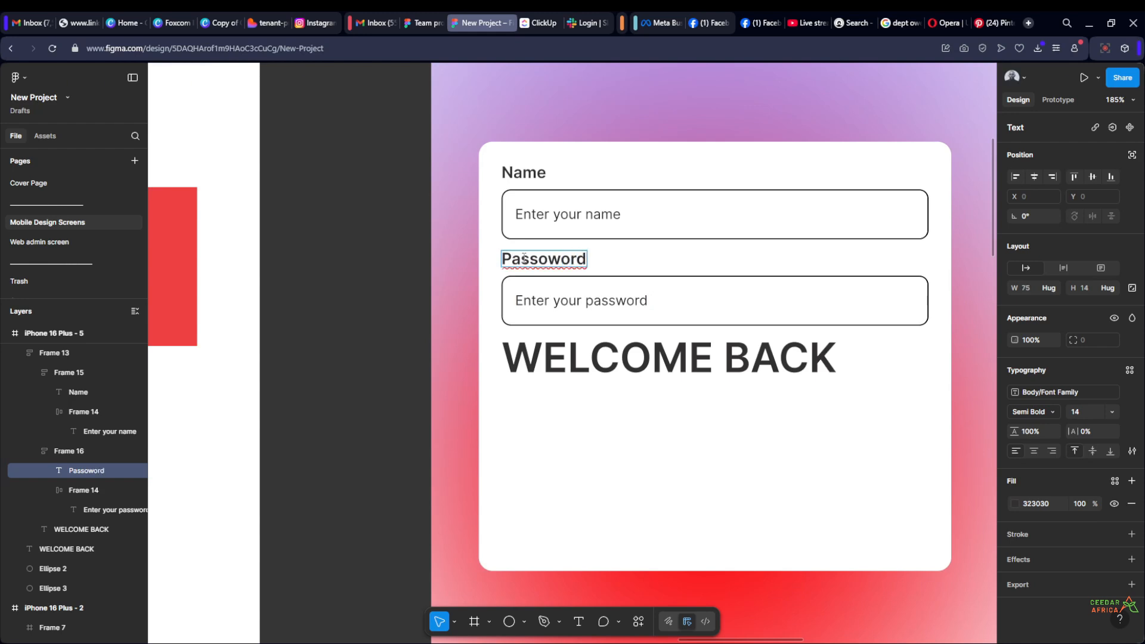
left_click(548, 260)
key("BackSpace")
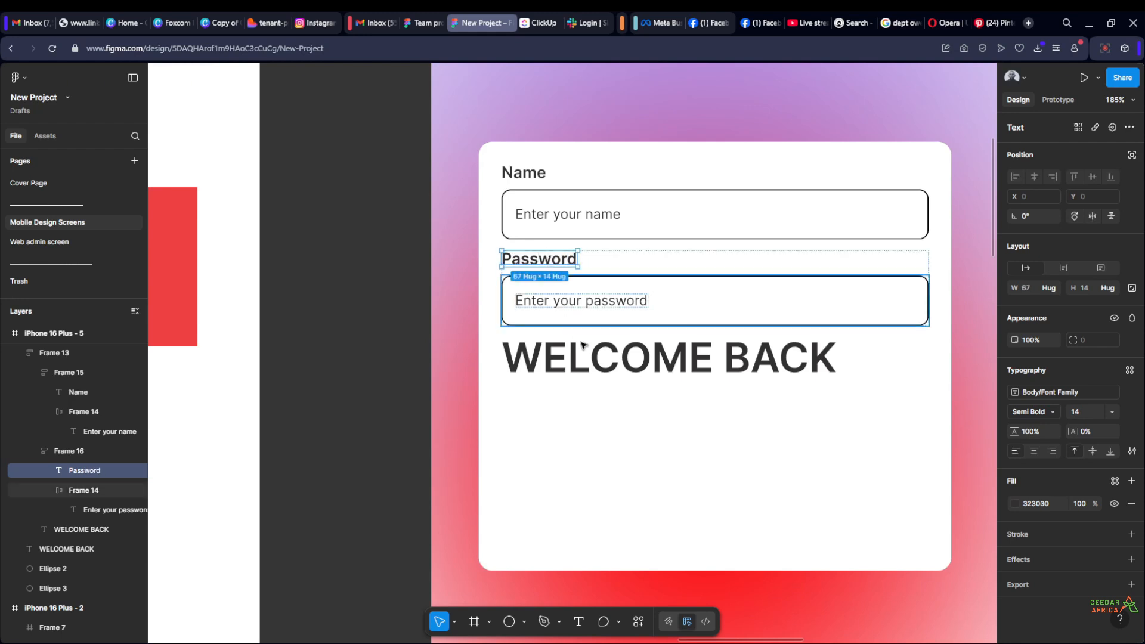
Move the dark WELCOME BACK text out of the card to just above it and set its font size to 14
left_click(646, 364)
scroll(648, 373, "down", 3)
left_click_drag(669, 371, 723, 237)
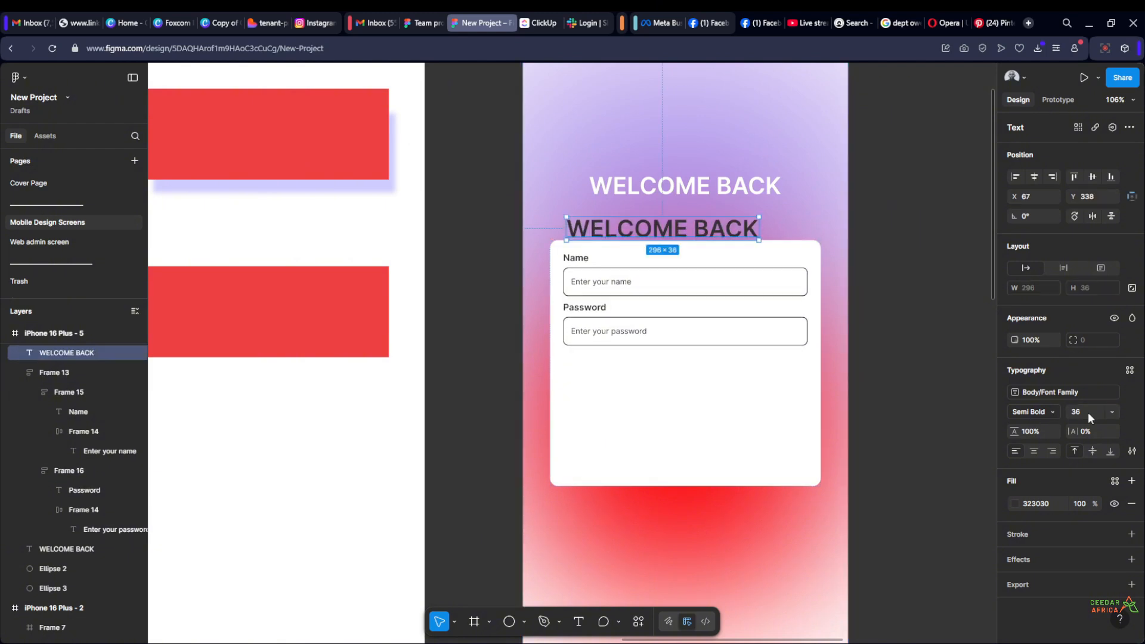
type("14")
key("Return")
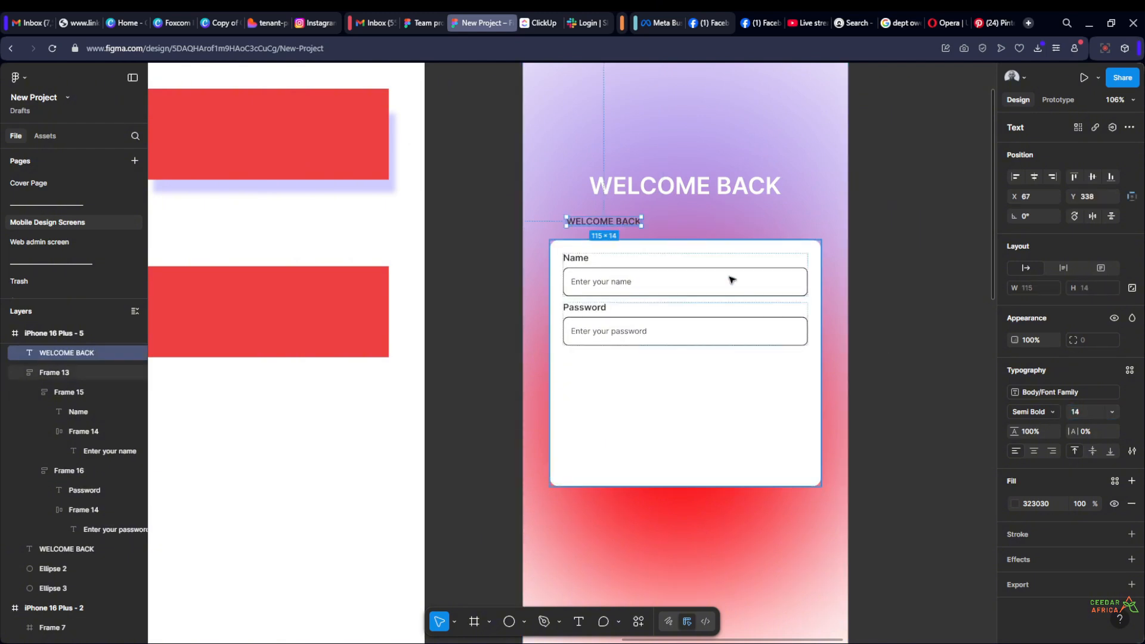
Replace the small dark WELCOME BACK text above the card with "Enter your details below"
double_click(586, 226)
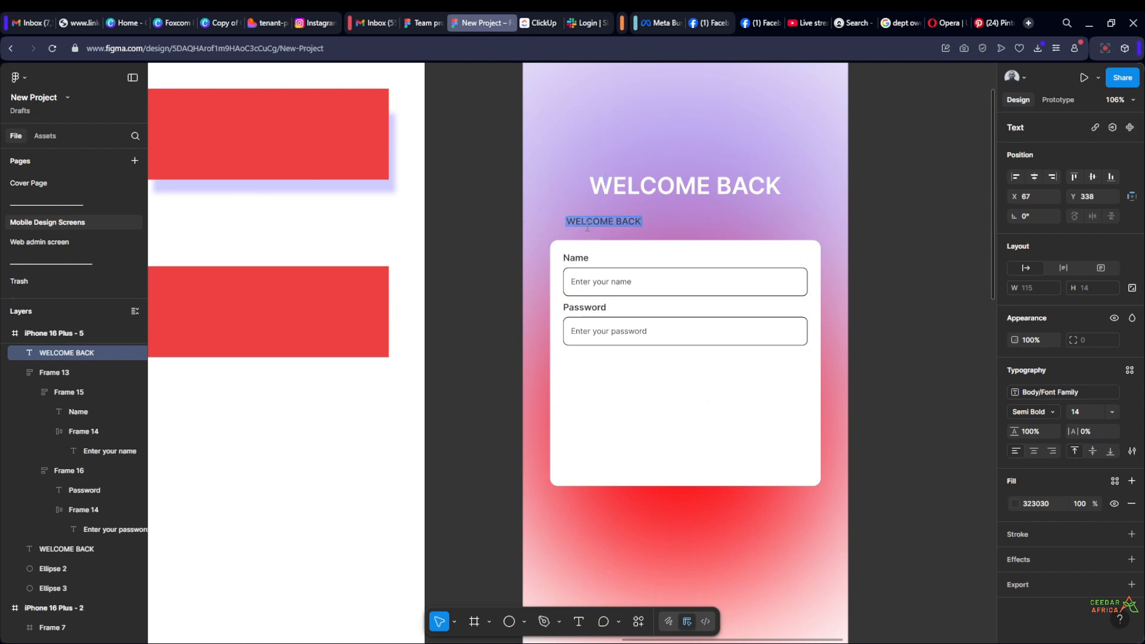
type("Enter your")
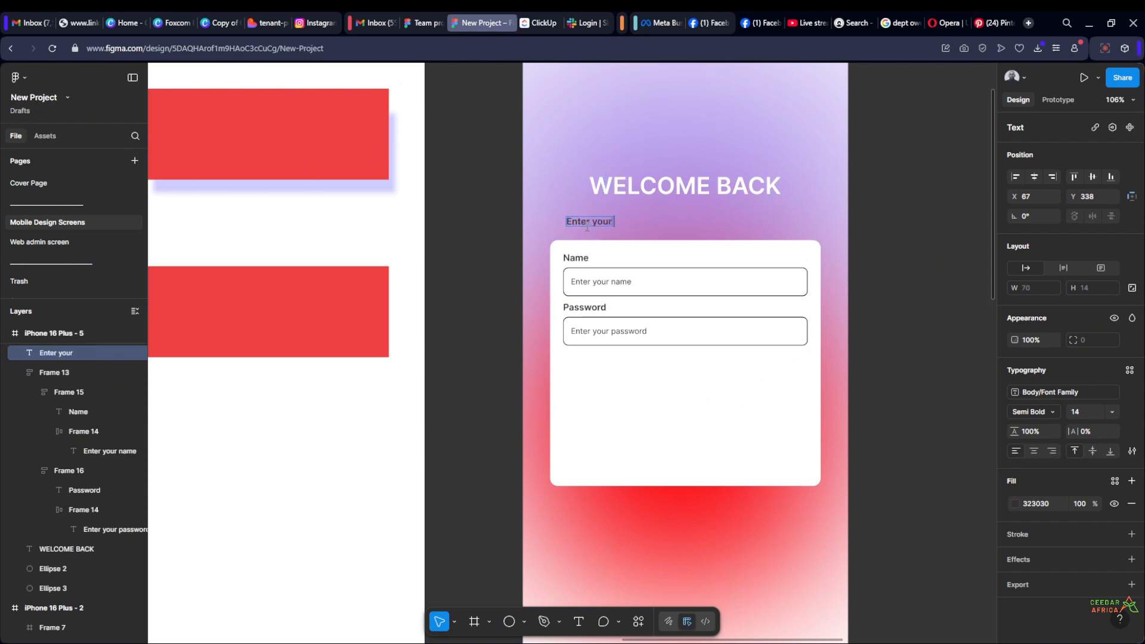
type(" details below")
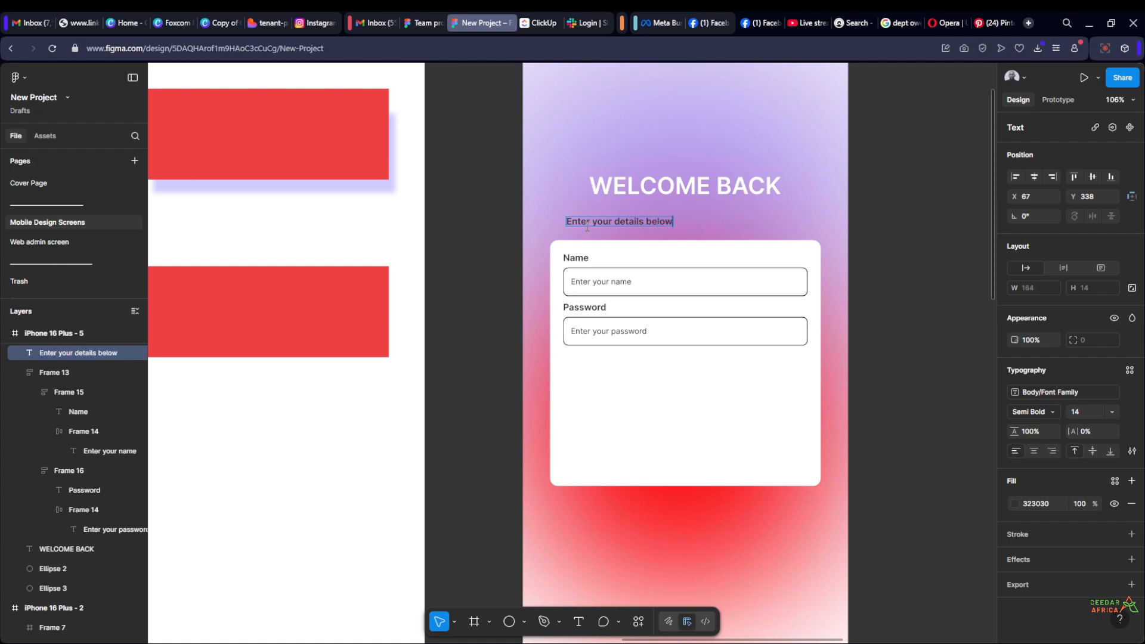
key("Escape")
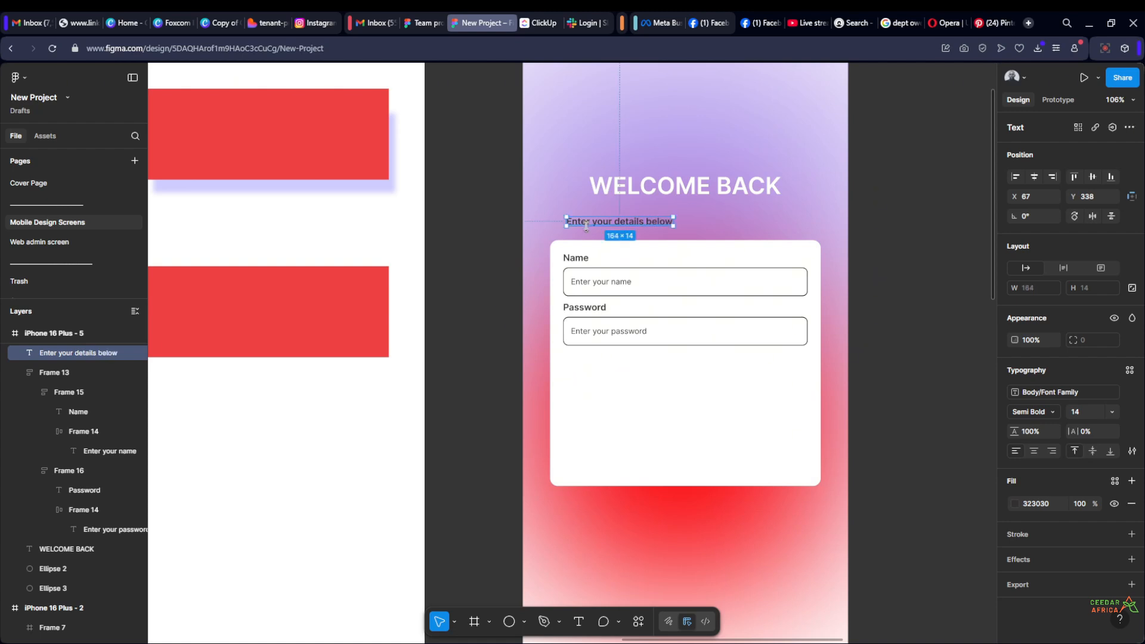
Combine the WELCOME BACK heading and subtitle in a centred vertical auto layout with a spacing of 8
left_click(659, 184, "shift")
key("shift+a")
scroll(849, 213, "down", 3)
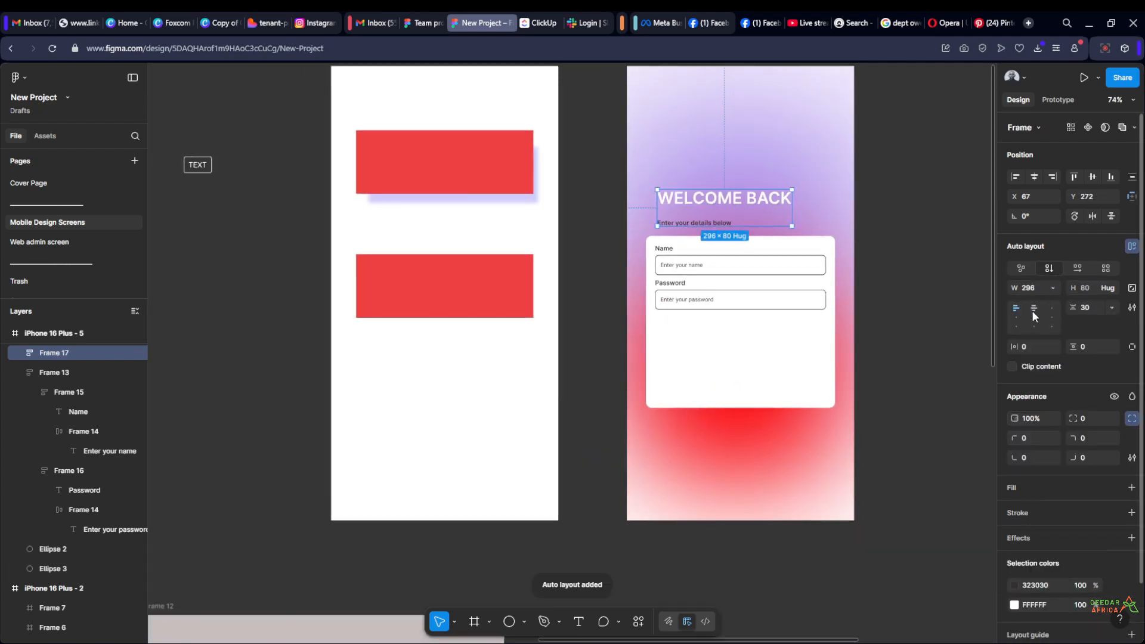
type("8")
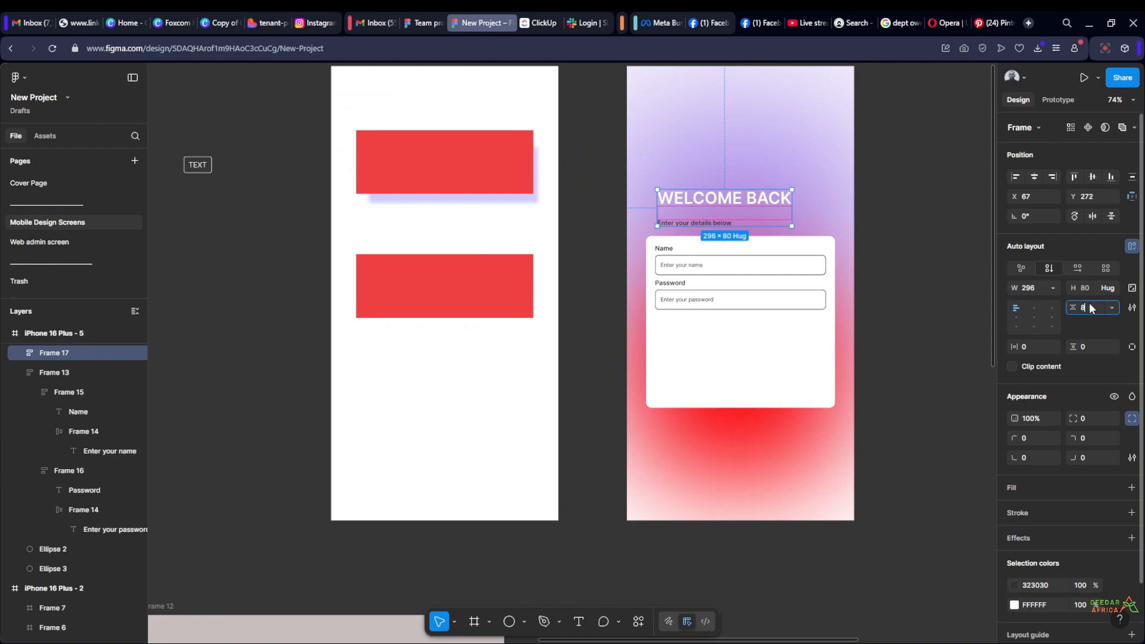
key("Return")
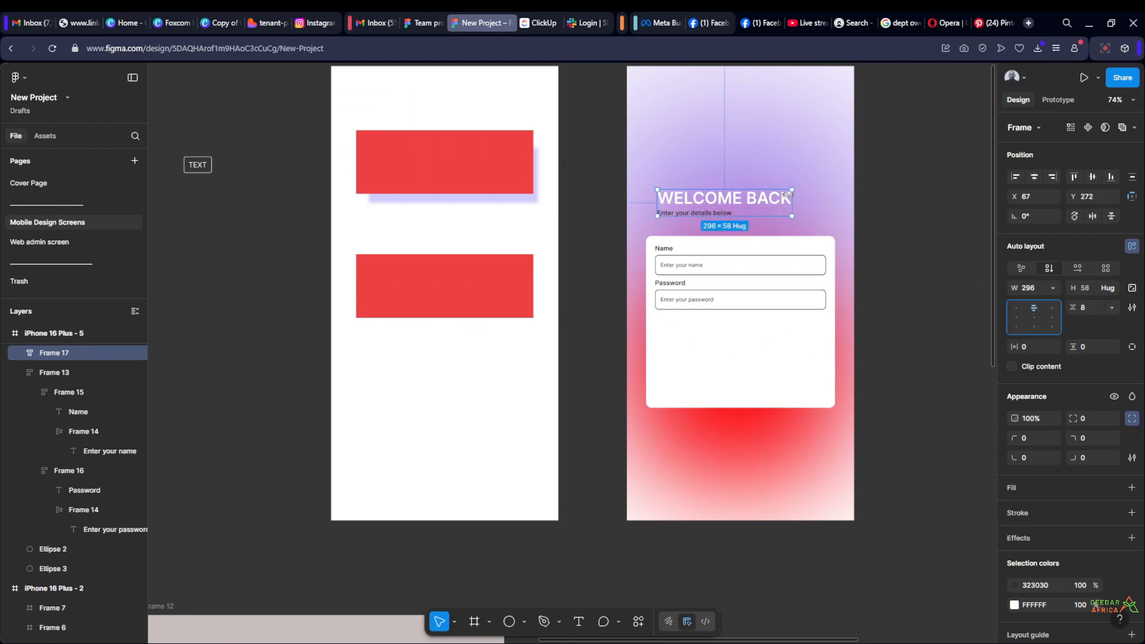
Centre-align the "Enter your details below" text and change its fill to white
scroll(791, 196, "up", 3)
left_click(672, 222)
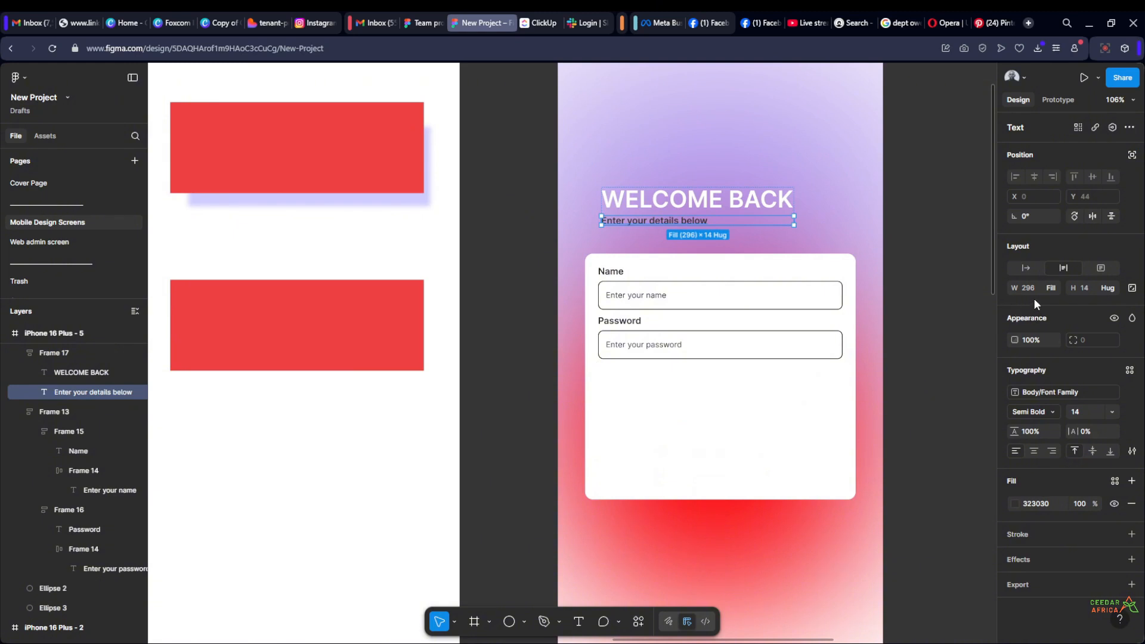
left_click(1035, 452)
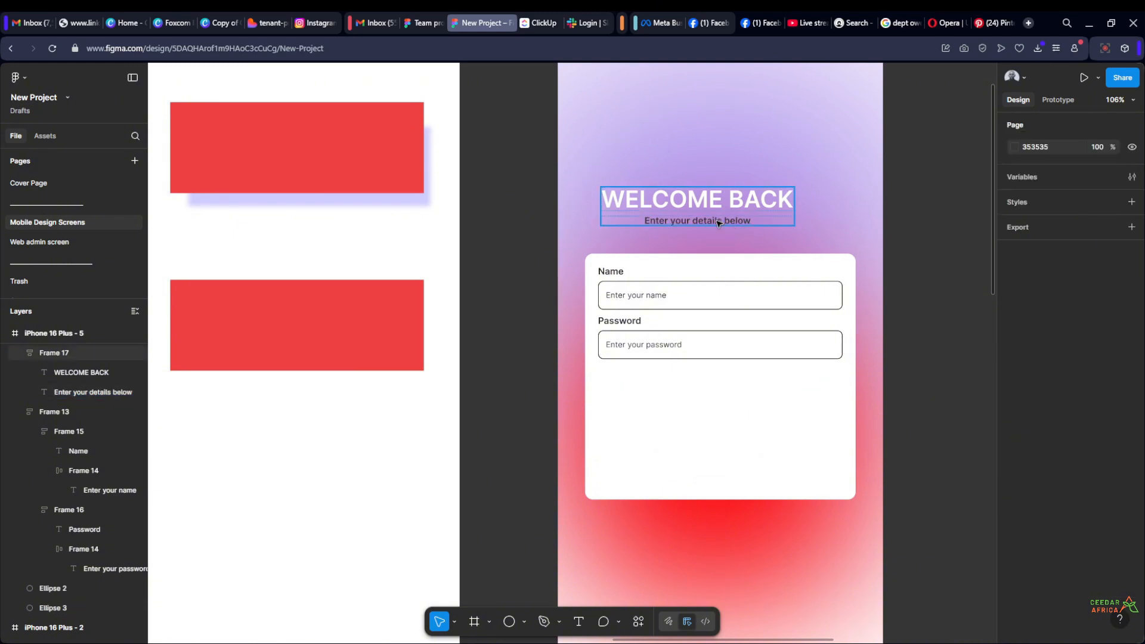
left_click(1016, 505)
left_click_drag(893, 394, 849, 376)
left_click(961, 226)
Centre the heading and subtitle group horizontally on the iPhone 16 Plus - 5 screen
scroll(839, 259, "down", 3)
scroll(840, 259, "down", 3)
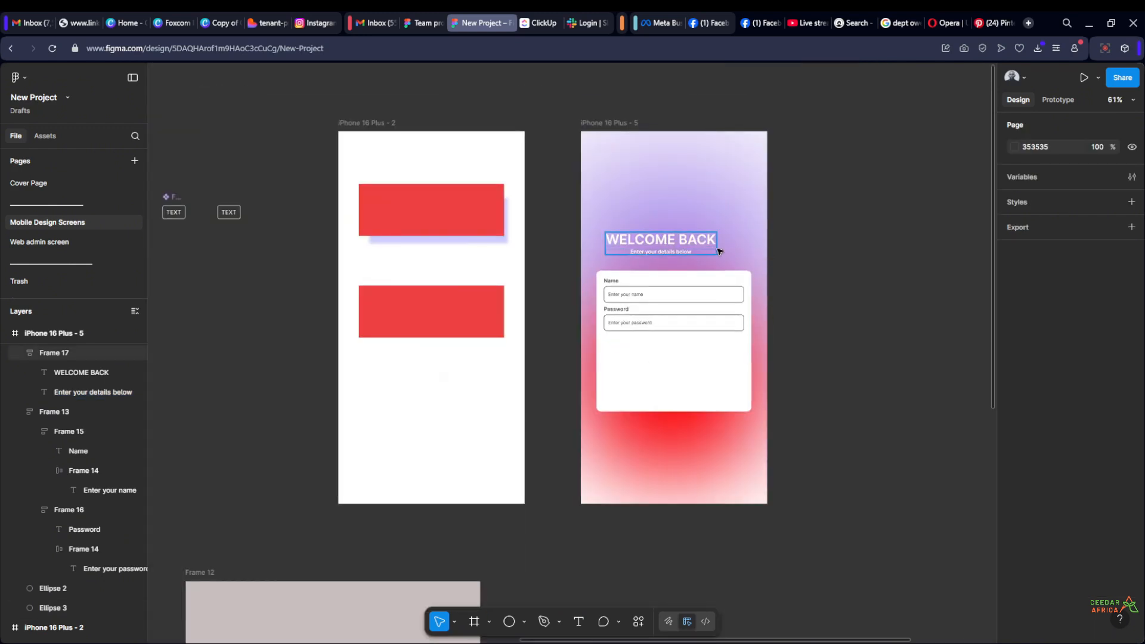
left_click(672, 250)
left_click(846, 302)
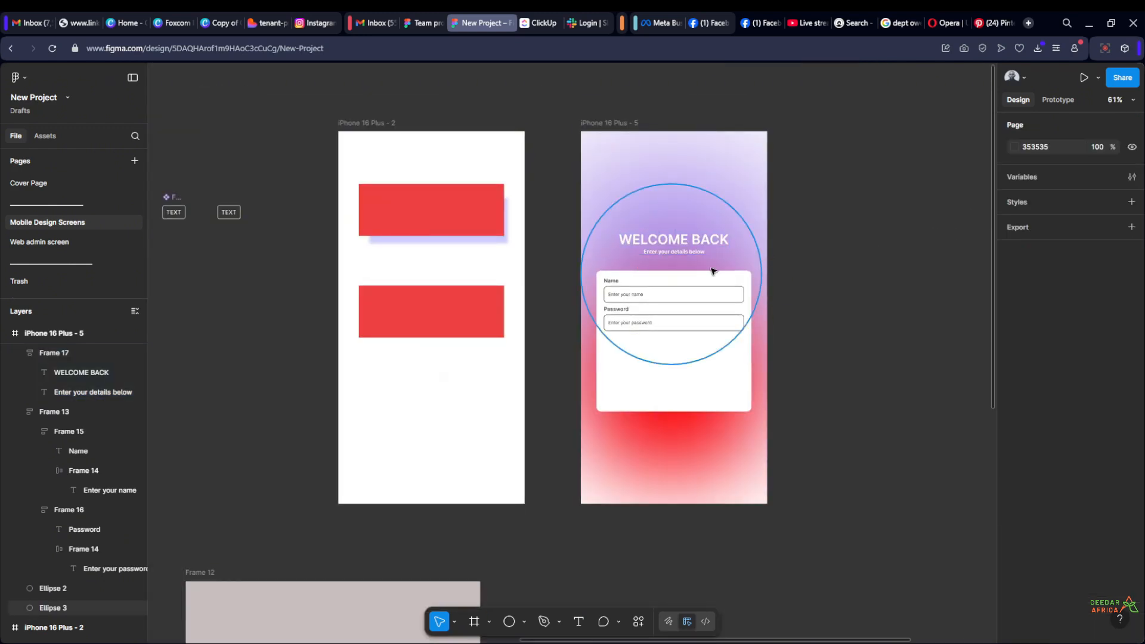
Combine the heading group and the white form card in one vertical auto layout
left_click(681, 249)
left_click(682, 372, "shift")
key("shift+a")
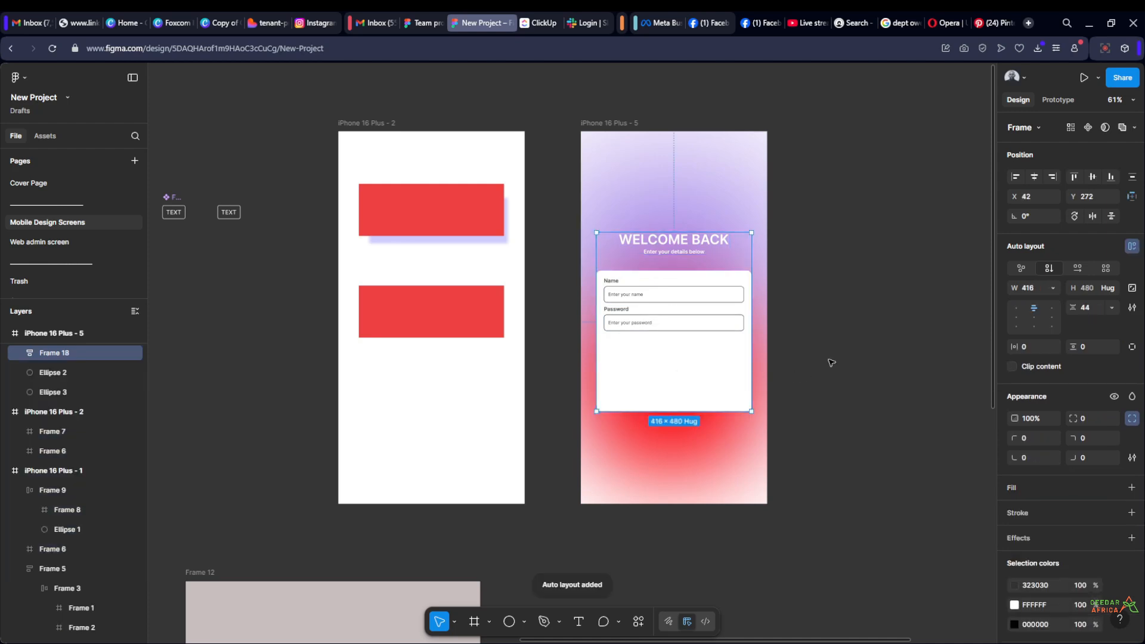
left_click(856, 304)
scroll(818, 299, "up", 3)
scroll(818, 298, "down", 1)
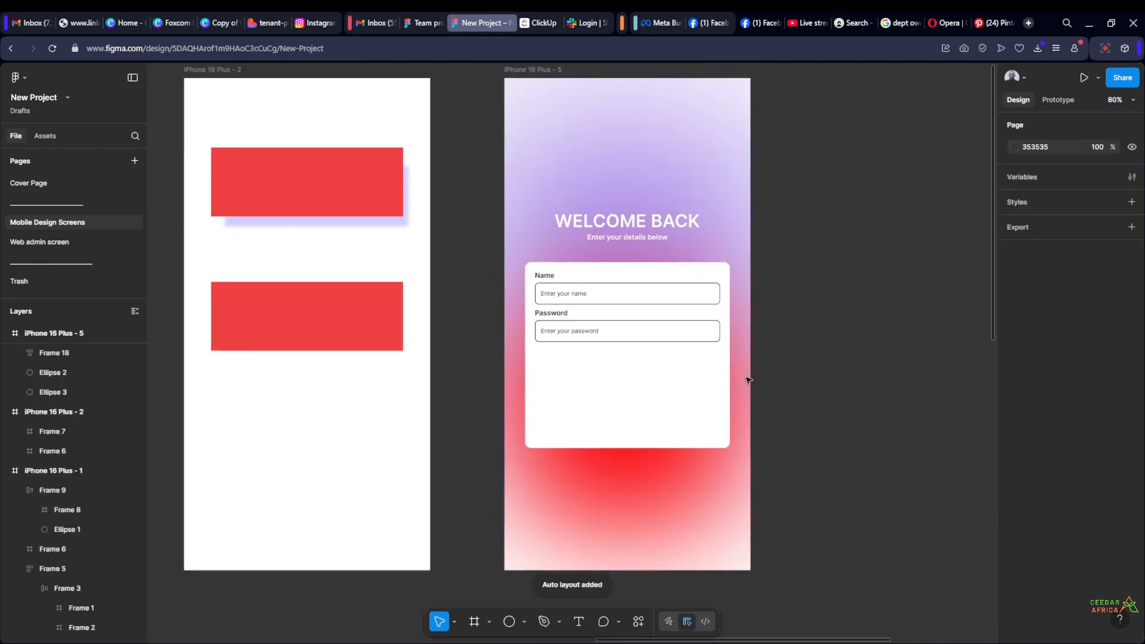
double_click(689, 415)
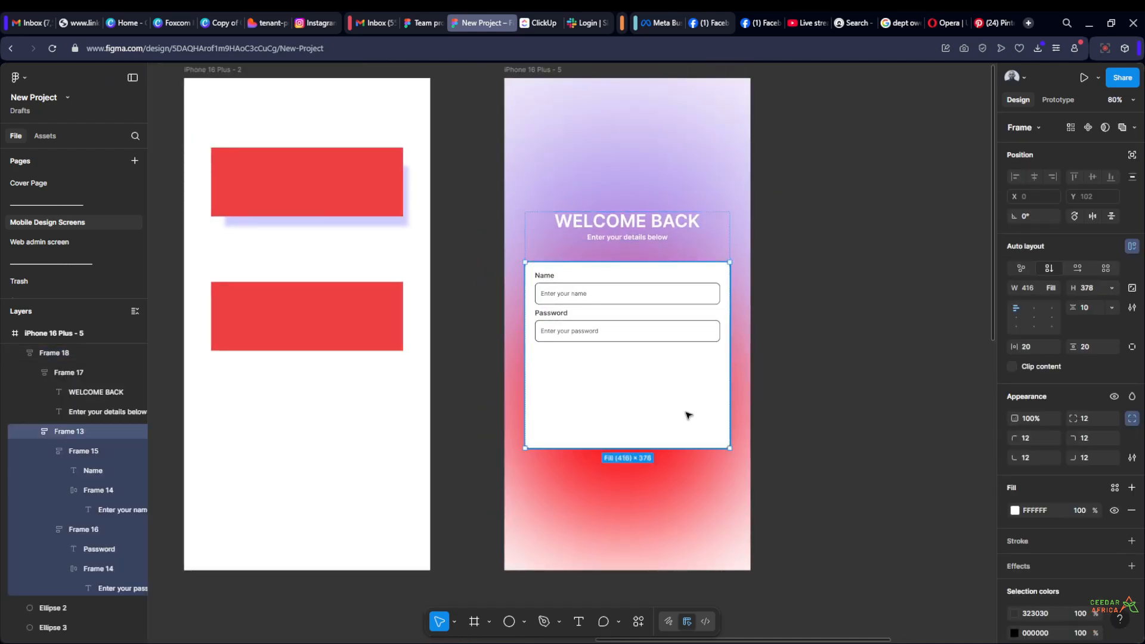
left_click(839, 312)
scroll(756, 334, "right", 3)
scroll(756, 334, "up", 2)
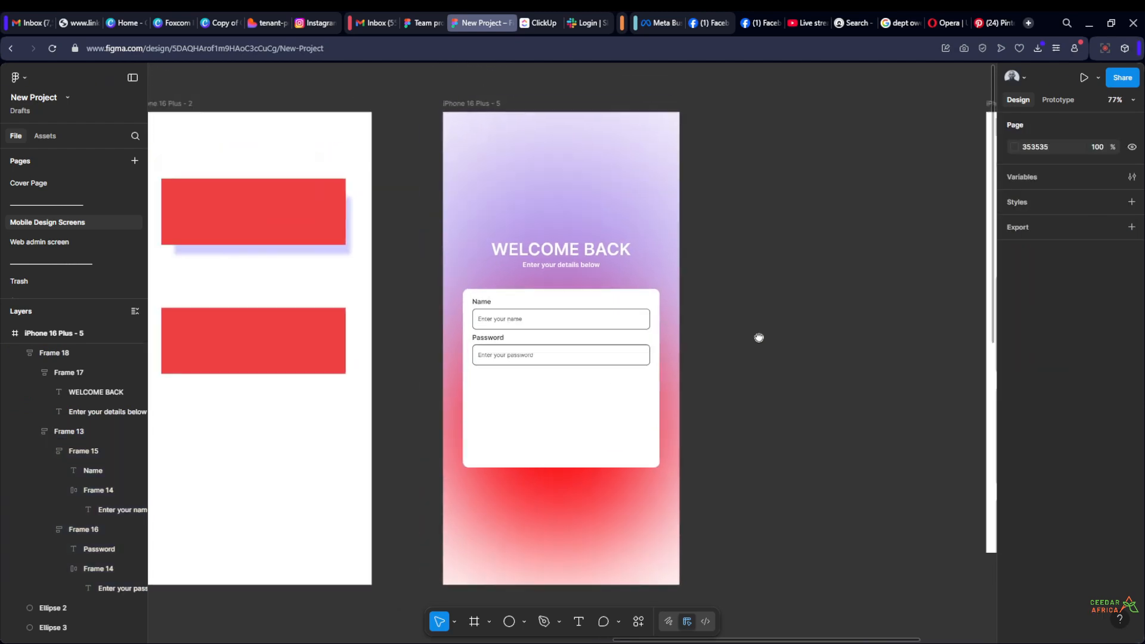
left_click_drag(761, 327, 728, 294)
scroll(745, 307, "down", 2)
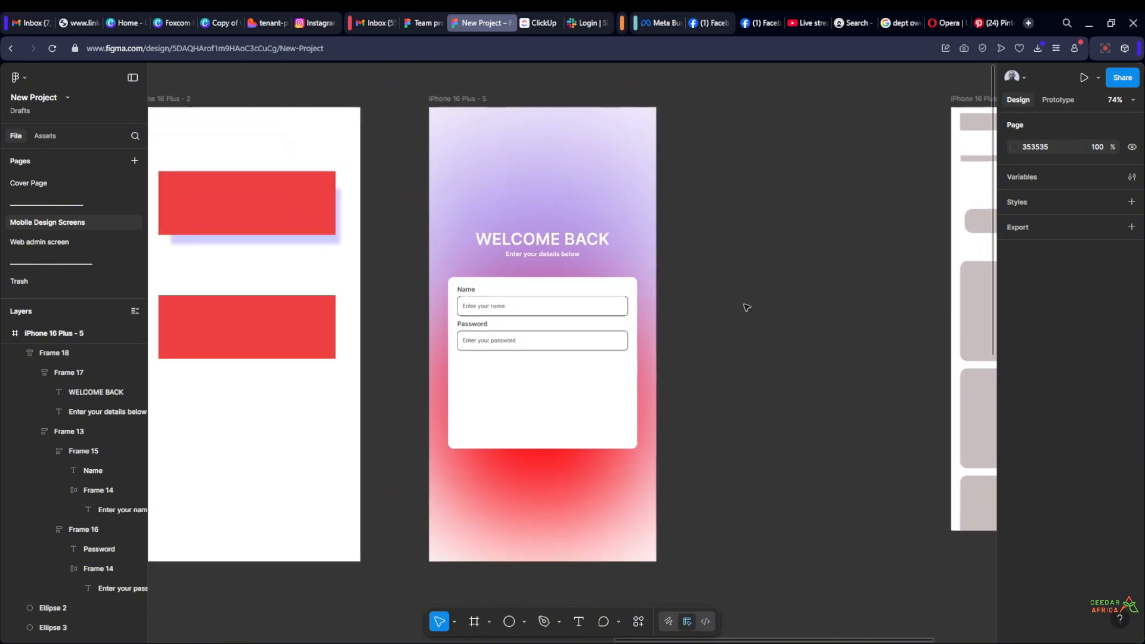
scroll(718, 282, "up", 2)
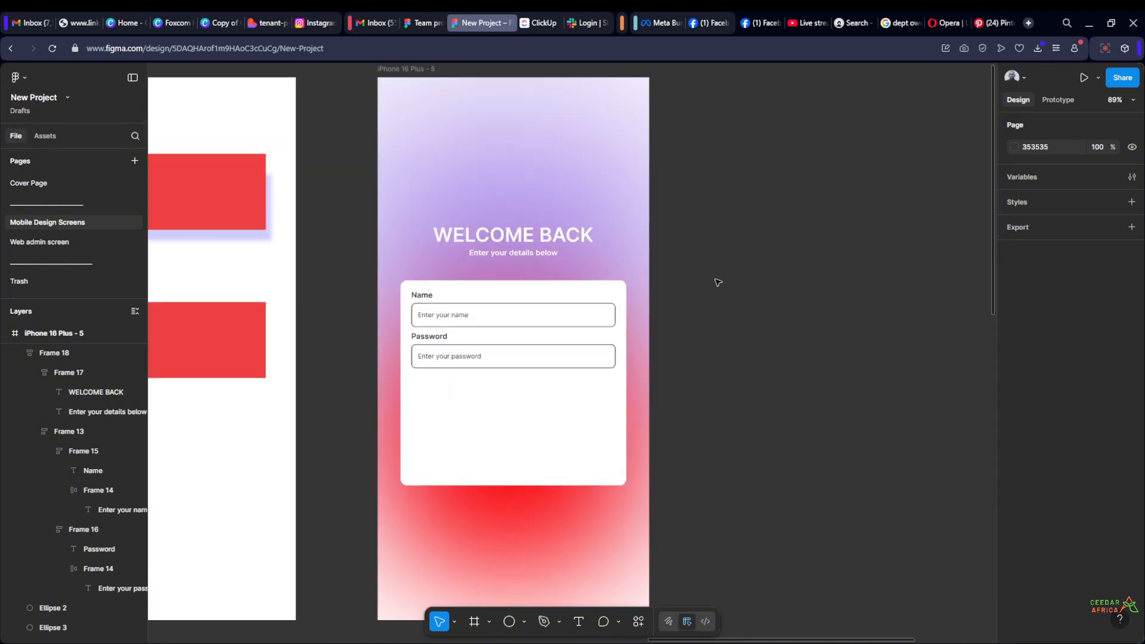
Round the iPhone 16 Plus - 5 frame's corners to 35 and add a black inside stroke of weight 8
scroll(718, 282, "down", 3)
left_click(553, 156)
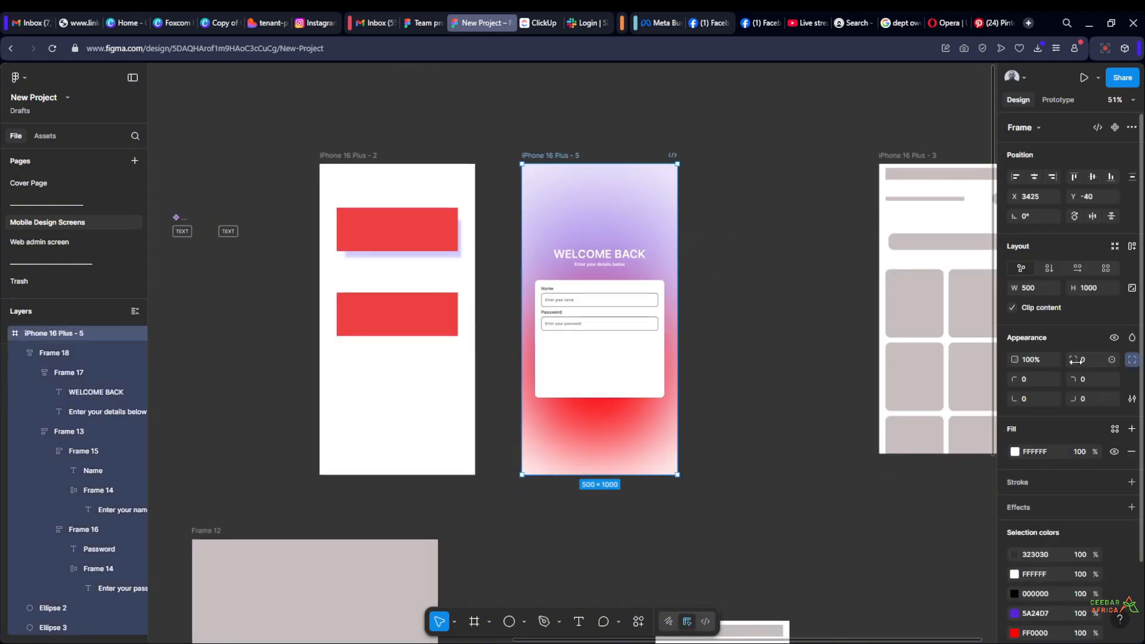
key("Return")
left_click(1131, 483)
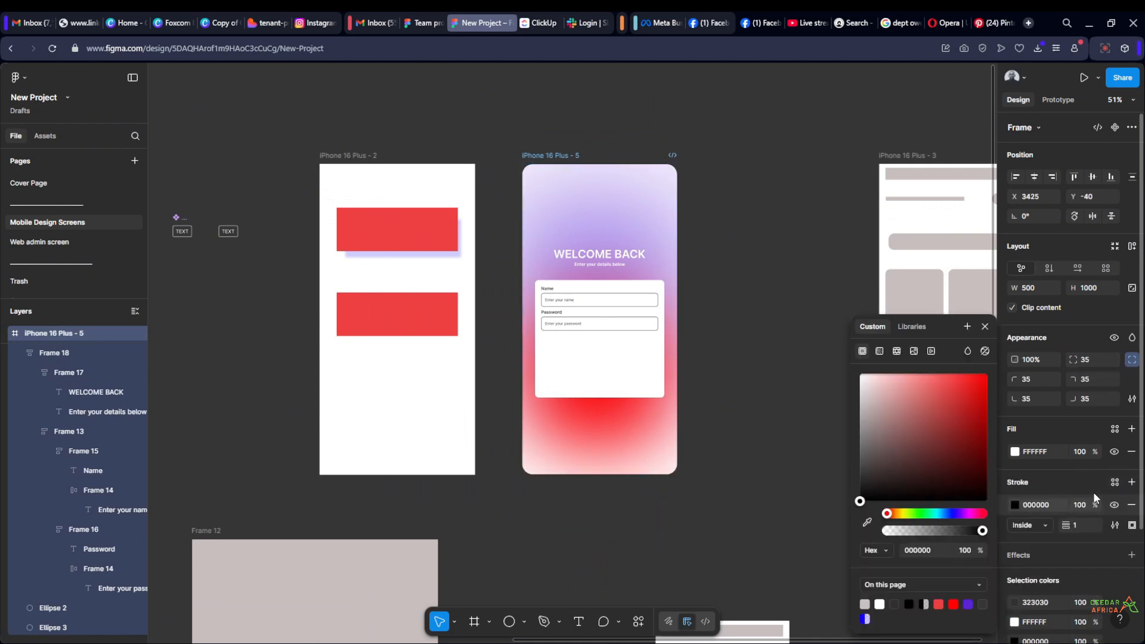
left_click(1084, 523)
type("8")
key("Return")
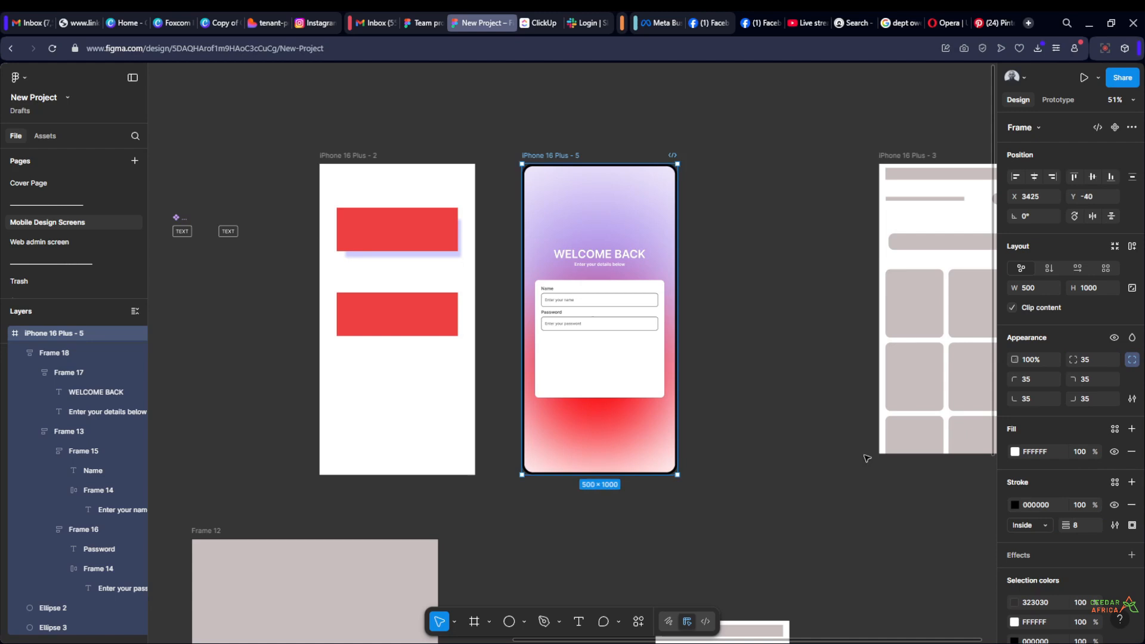
left_click(735, 271)
Centre the combined heading and form card block vertically on the iPhone 16 Plus - 5 screen
scroll(735, 270, "up", 3)
scroll(735, 271, "down", 2)
mouse_move(734, 283)
left_mouse_down()
mouse_move(657, 213)
mouse_move(692, 266)
mouse_move(726, 270)
left_mouse_up()
scroll(664, 234, "up", 2)
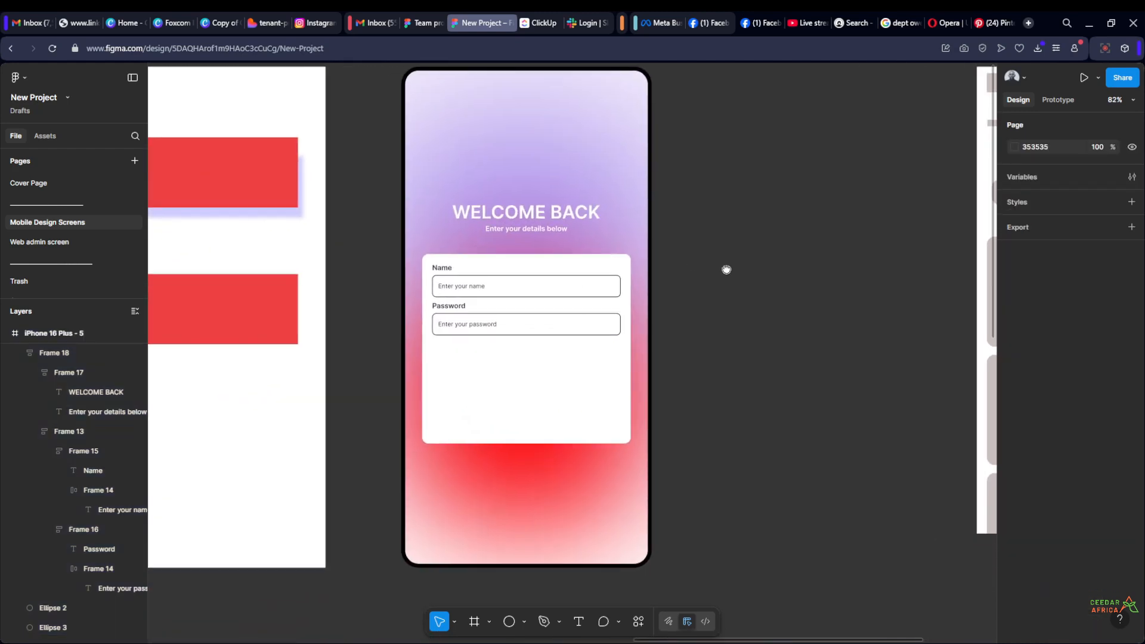
left_click(583, 379)
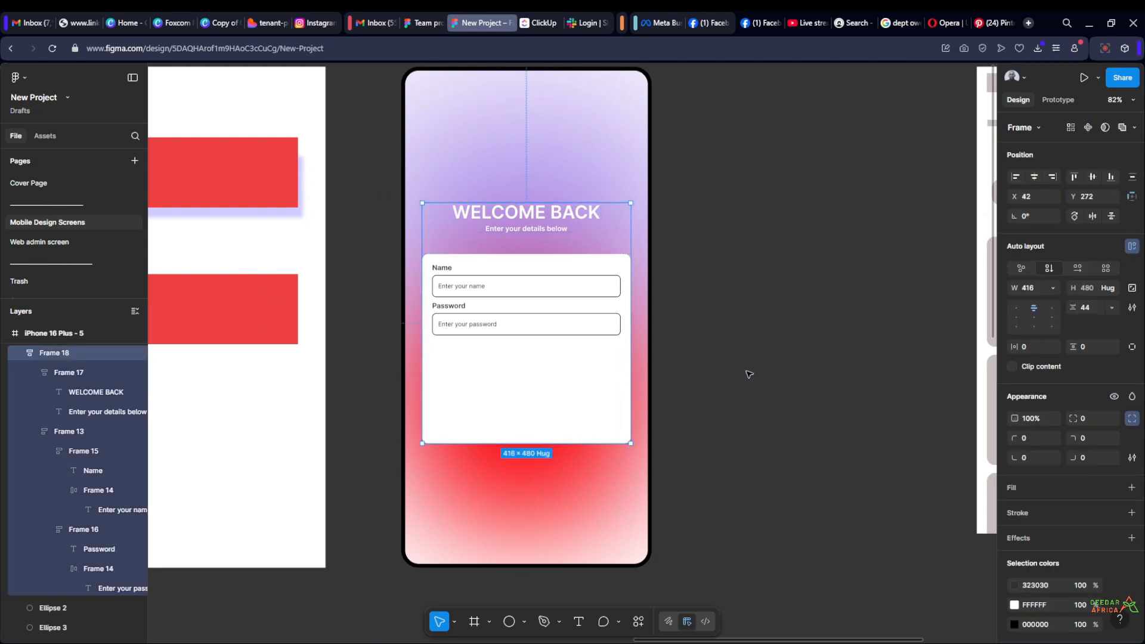
key("shift+Down")
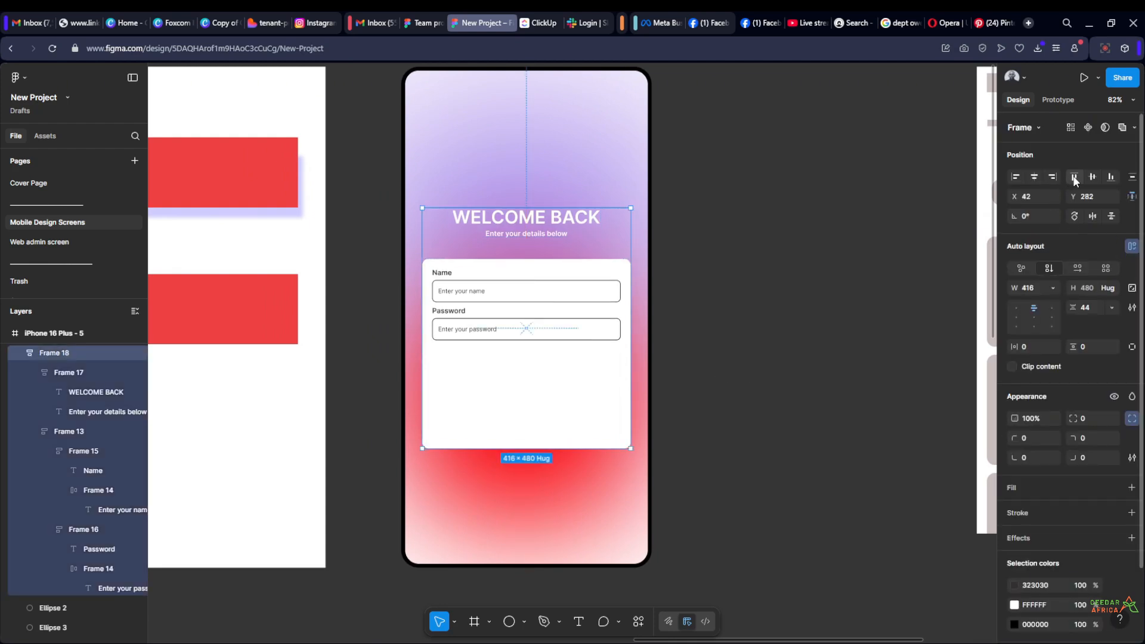
left_click(1092, 177)
left_click(762, 246)
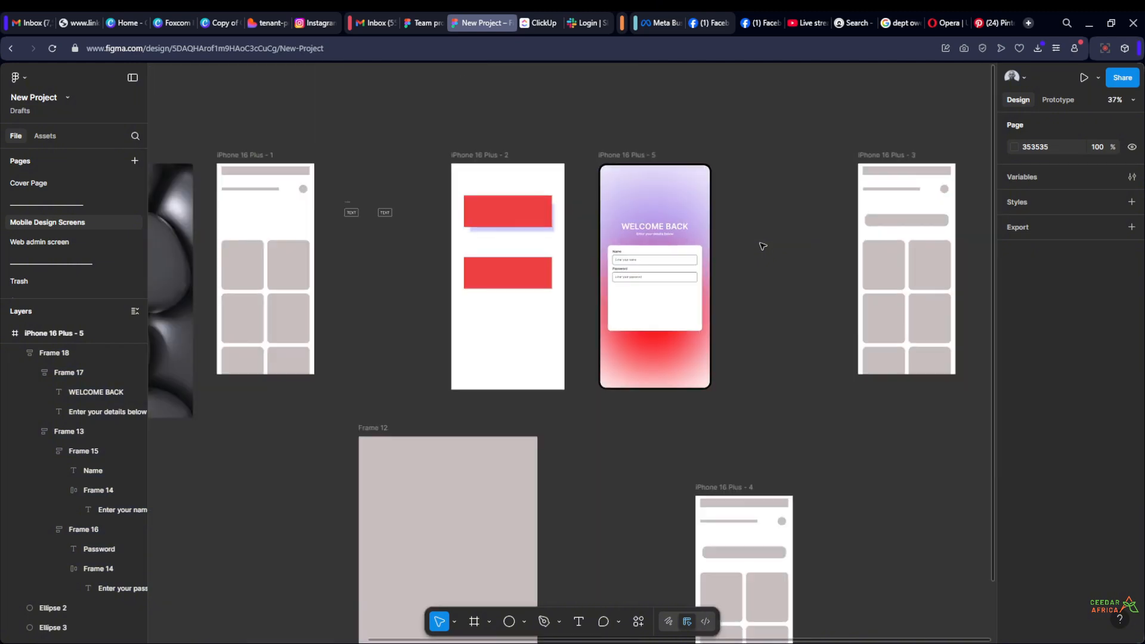
scroll(762, 246, "down", 2)
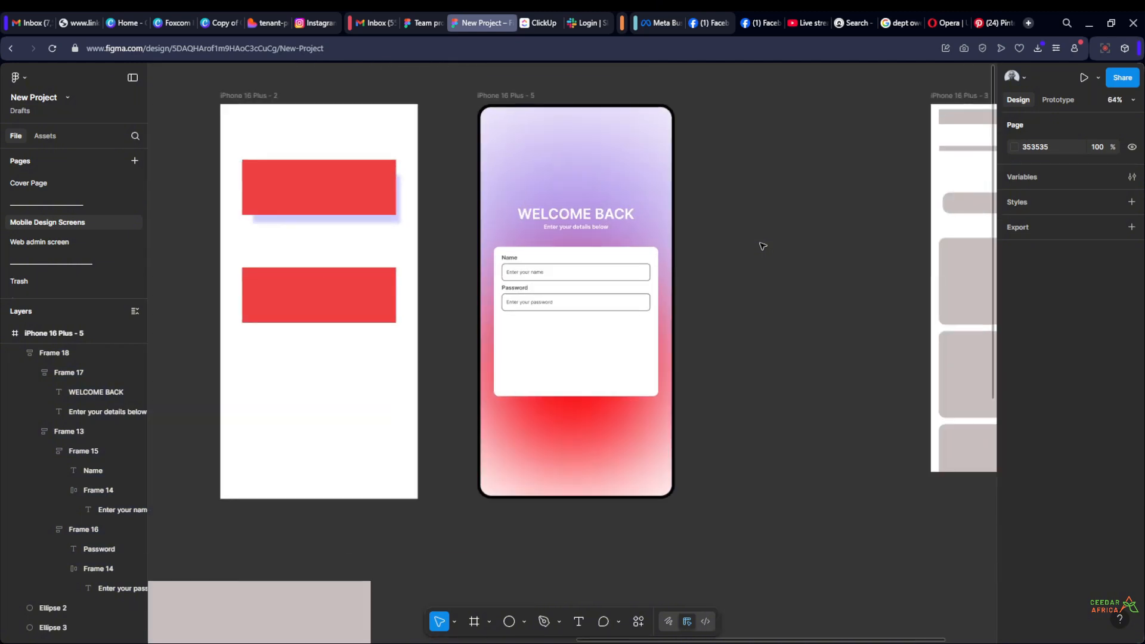
left_click_drag(763, 246, 687, 245)
scroll(562, 319, "up", 1)
scroll(688, 245, "up", 2)
mouse_move(687, 284)
left_mouse_down()
mouse_move(700, 304)
mouse_move(699, 280)
left_mouse_up()
scroll(698, 281, "down", 1)
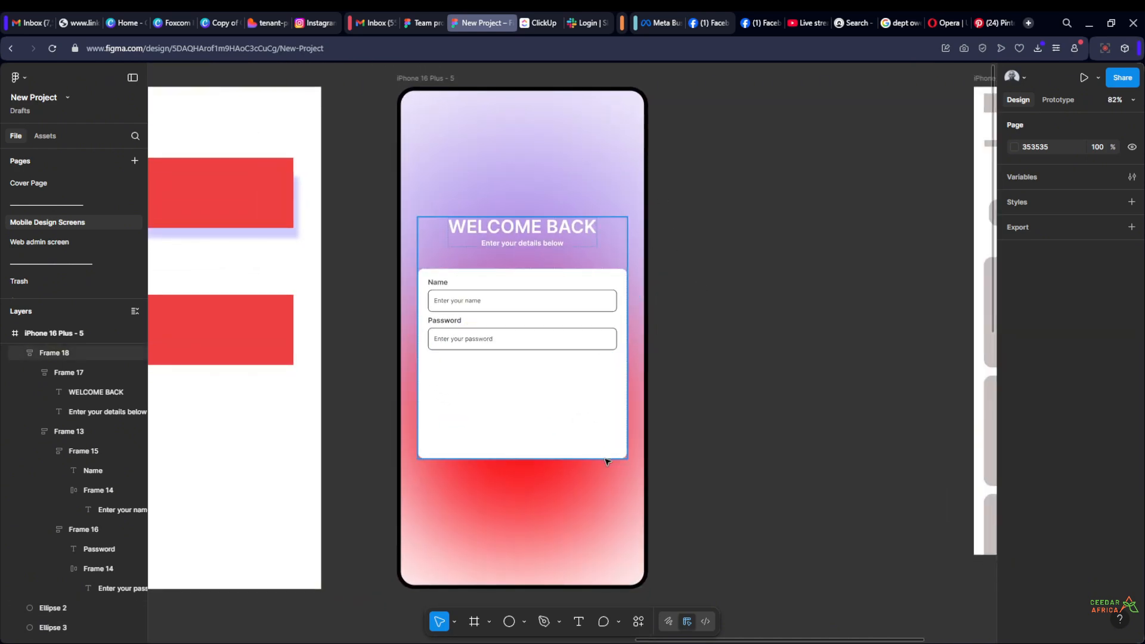
scroll(748, 222, "down", 4)
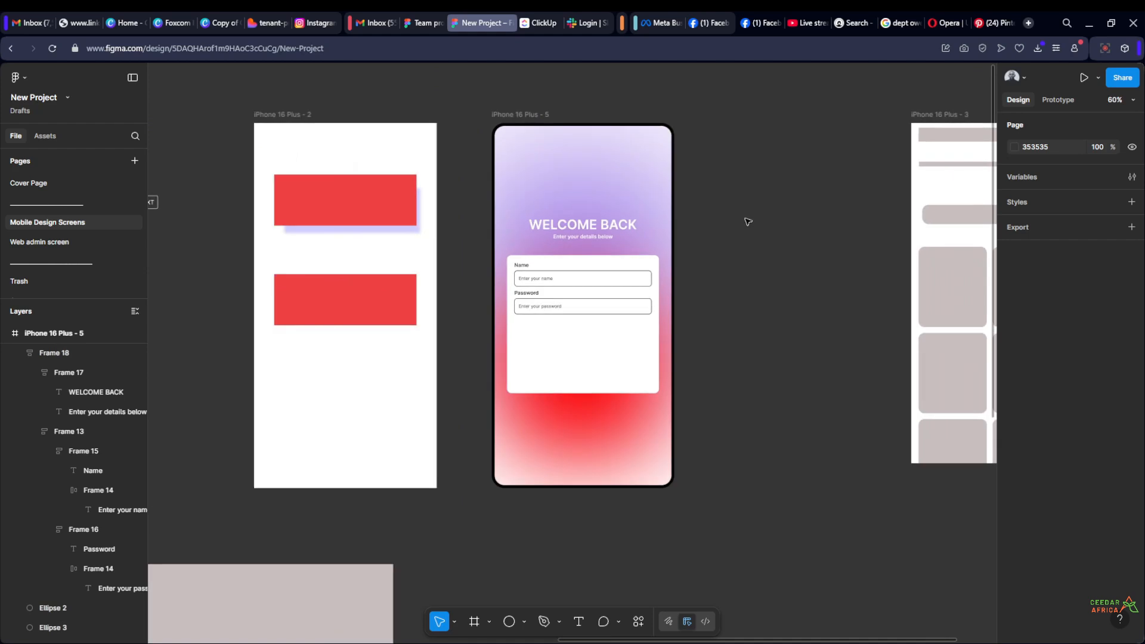
scroll(748, 222, "up", 2)
scroll(745, 220, "down", 5)
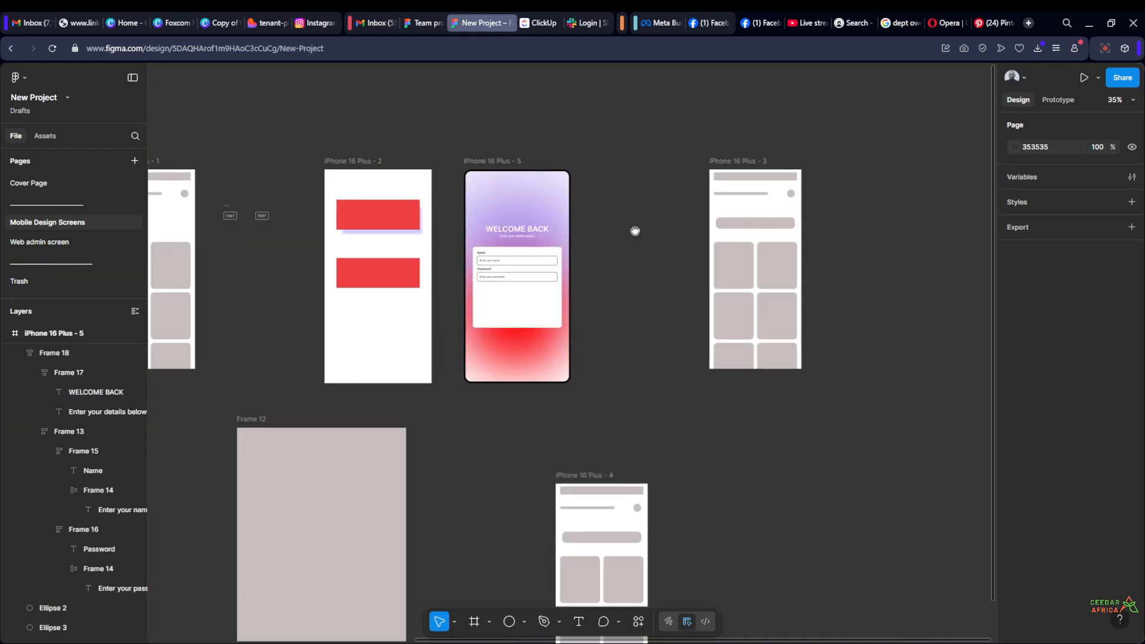
scroll(608, 263, "up", 1)
scroll(607, 263, "up", 4)
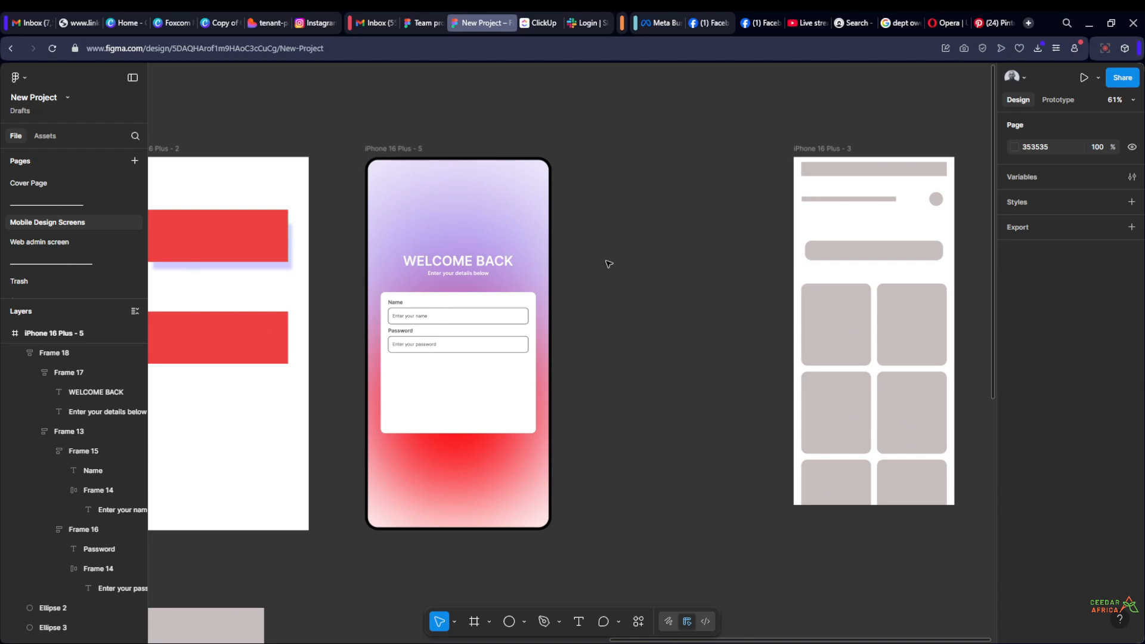
scroll(666, 235, "down", 1)
left_click(818, 152)
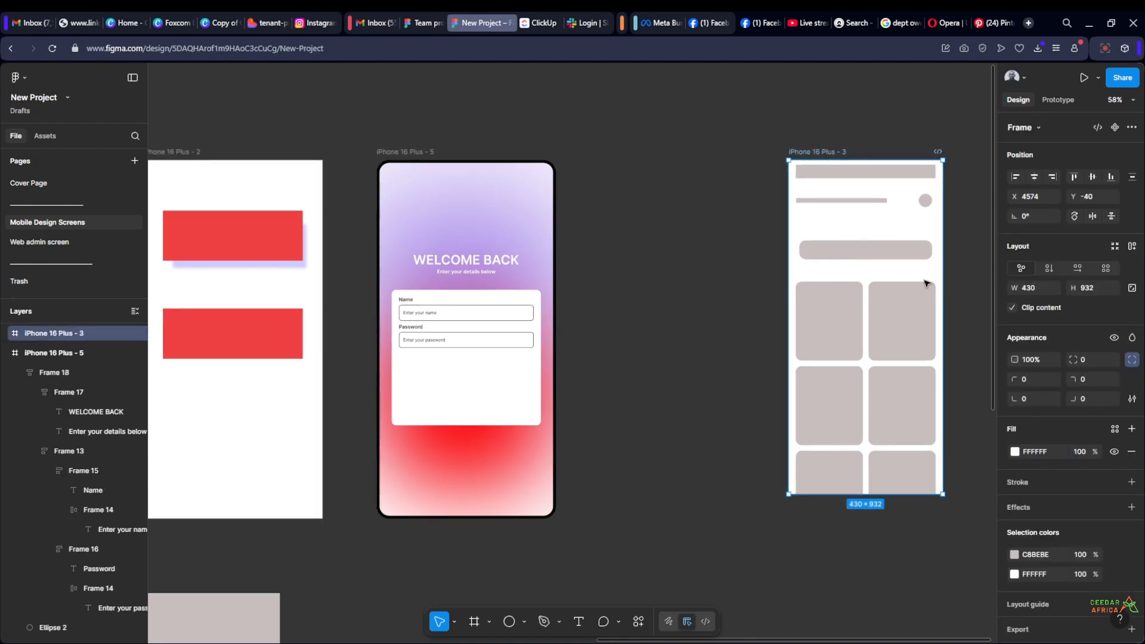
left_click(630, 328)
Add a drop shadow to the white form card with X offset -2, Y offset 2 and blur 4
scroll(756, 304, "up", 5)
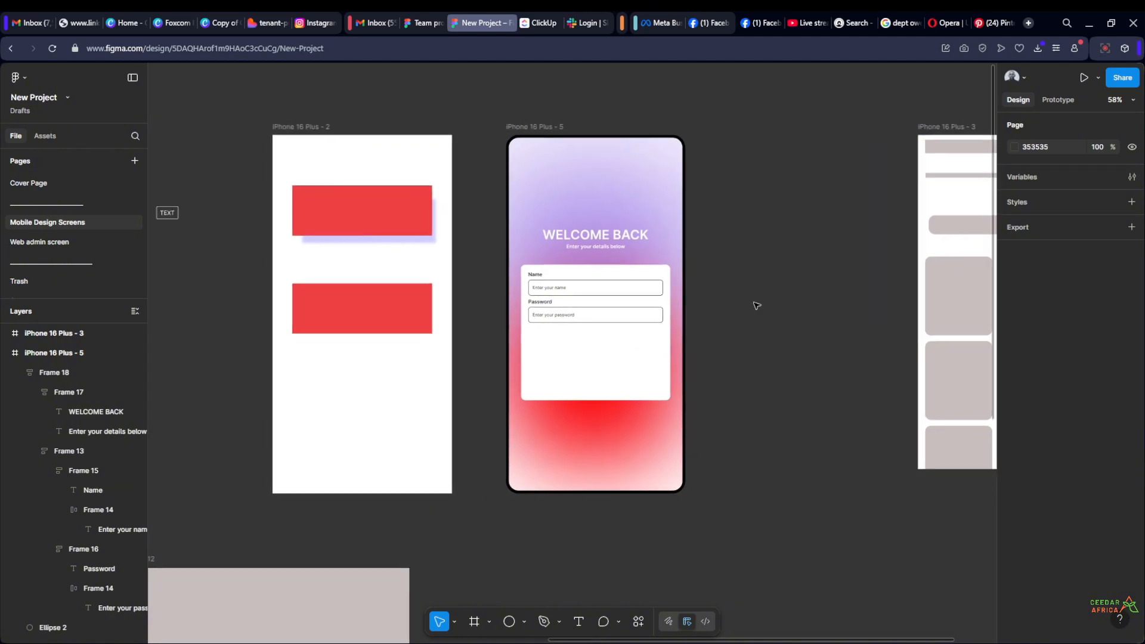
scroll(724, 324, "left", 1)
scroll(724, 324, "down", 1)
left_click(587, 378)
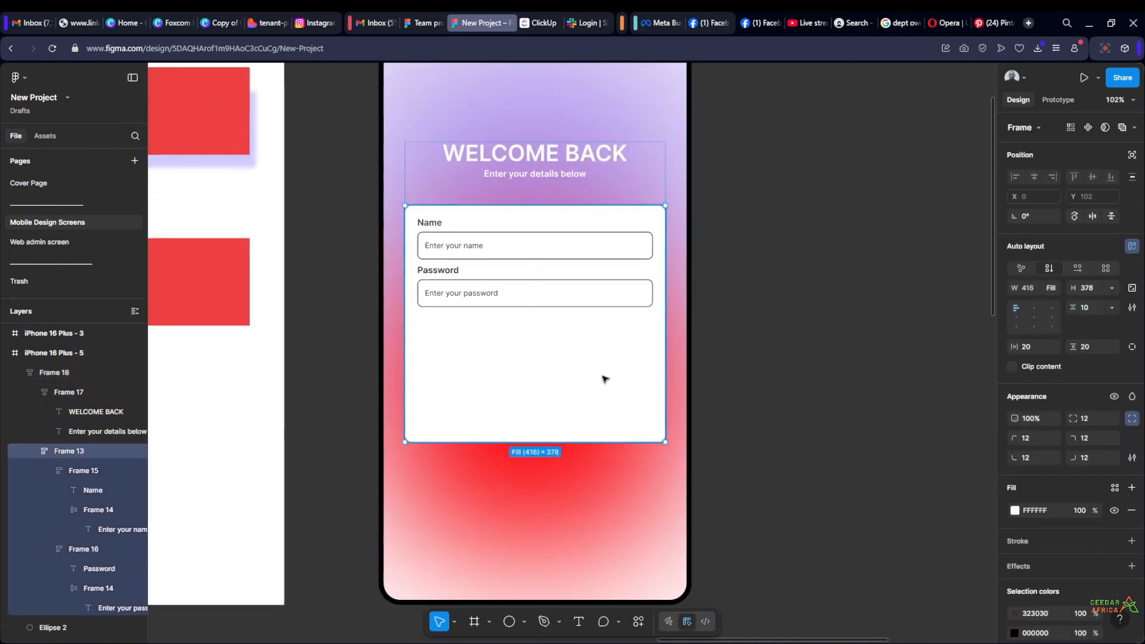
left_click(1130, 565)
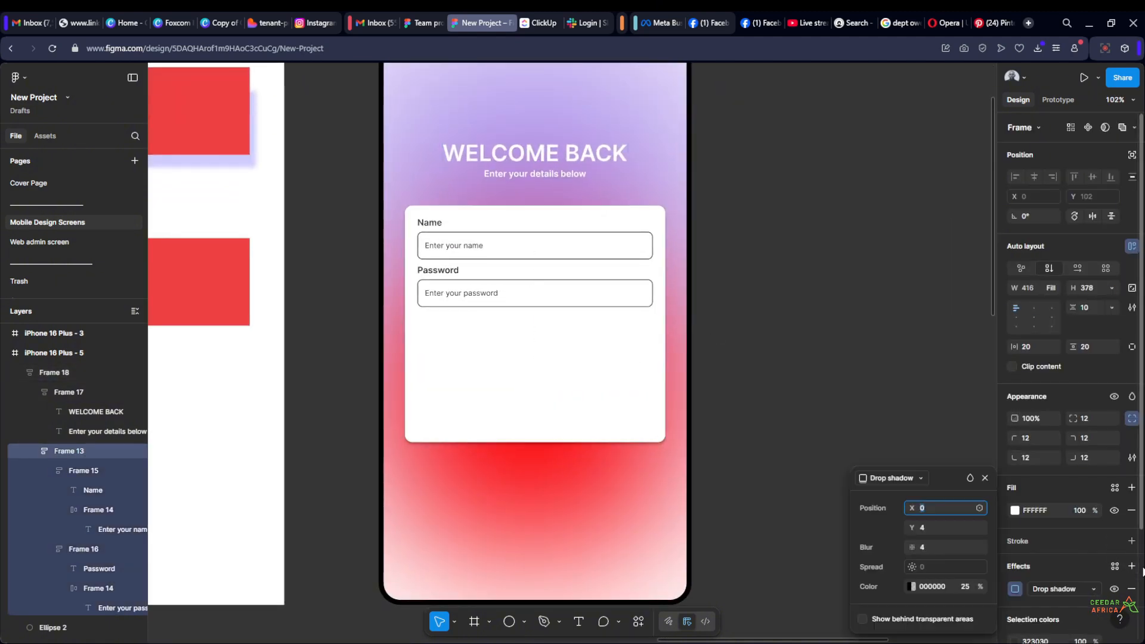
left_click(936, 525)
type("2")
left_click(934, 545)
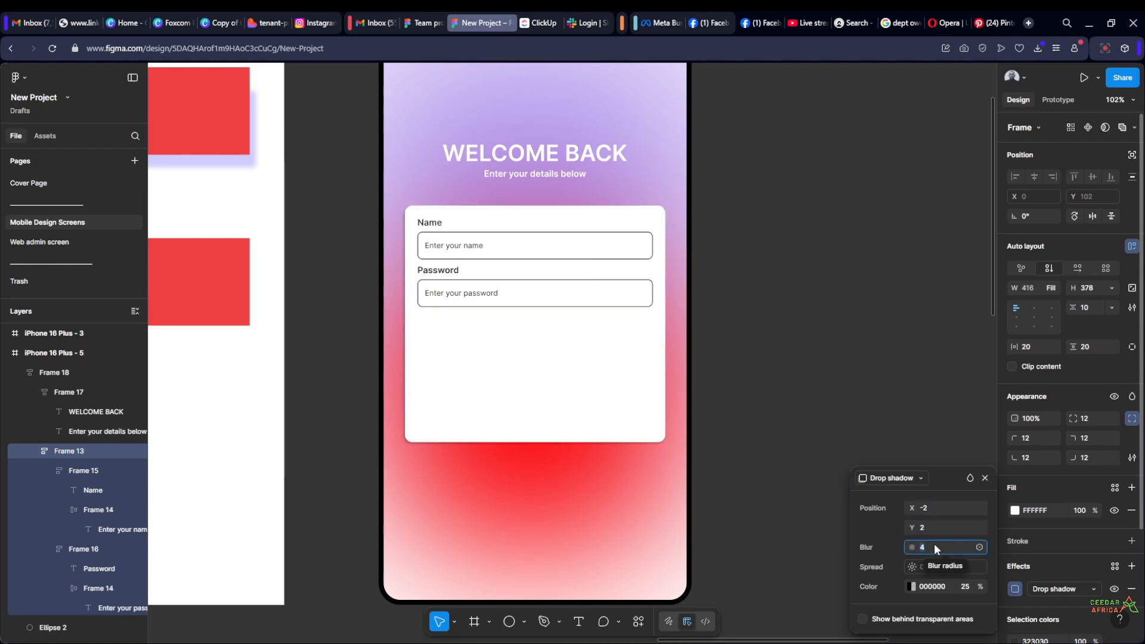
key("Return")
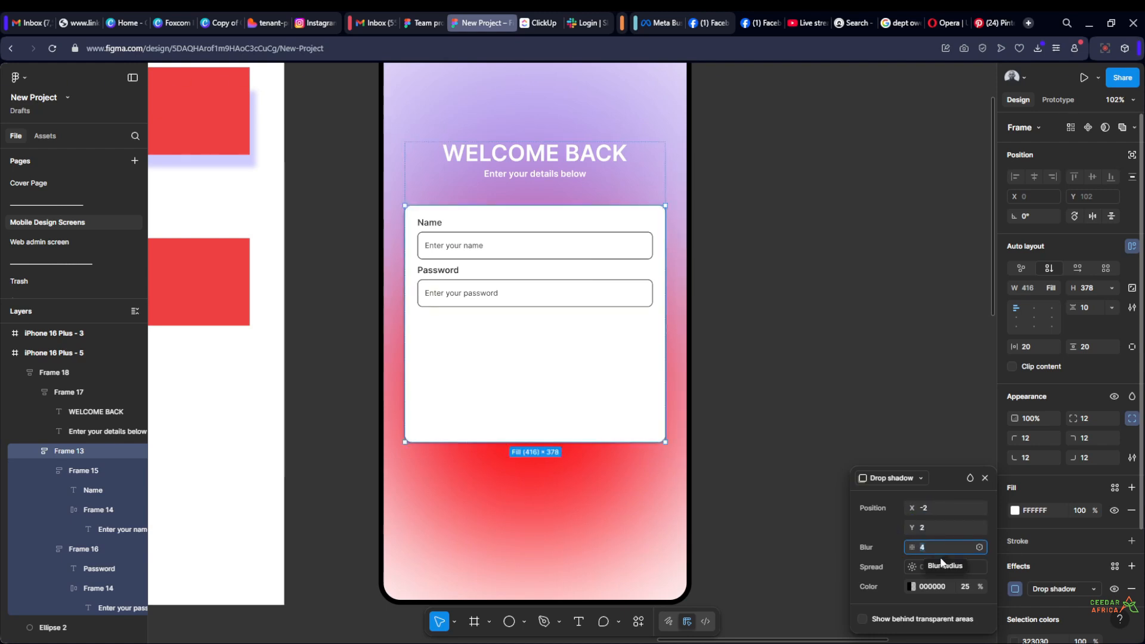
Set the white form card's drop shadow to 4% opacity with X offset -4 and Y offset 4
left_click(967, 586)
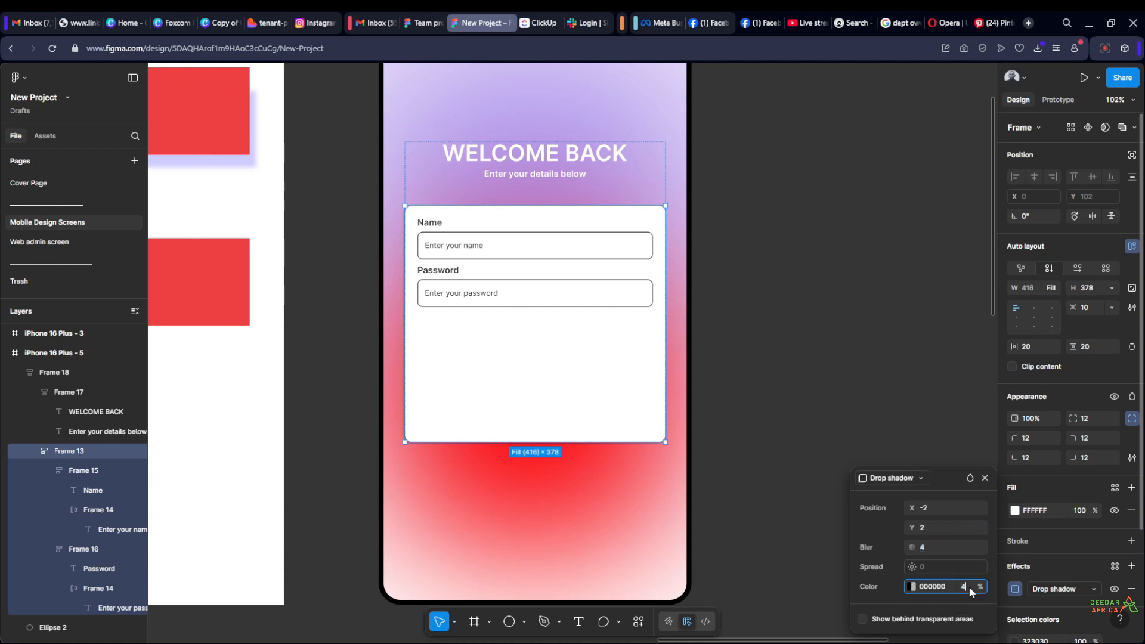
type("4")
key("Return")
left_click(938, 510)
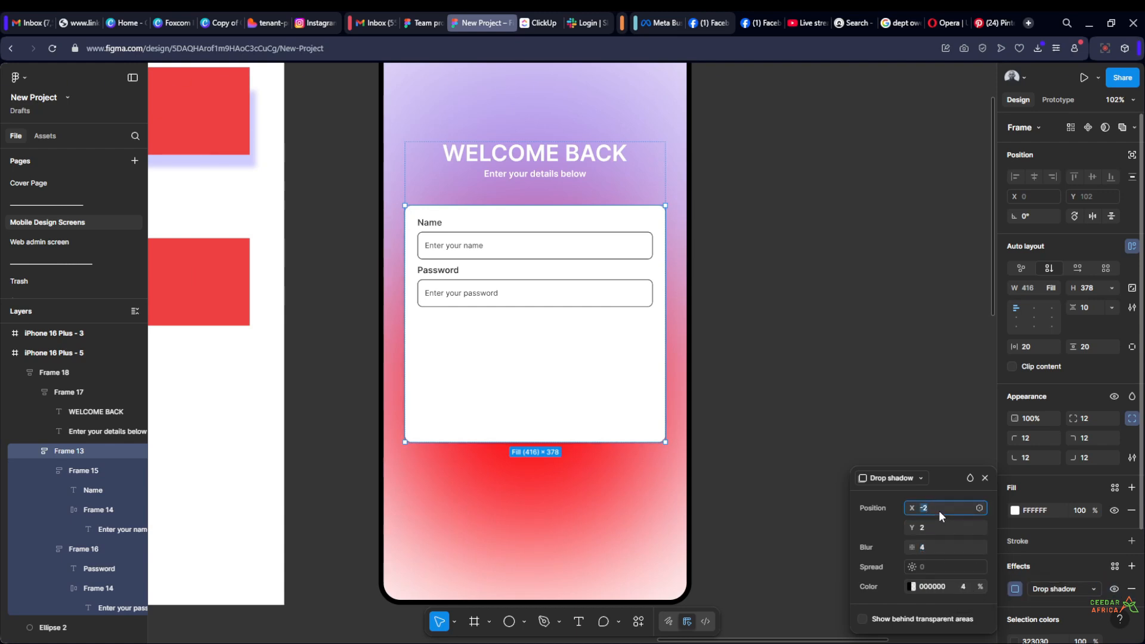
type("-4")
key("Tab")
type("4")
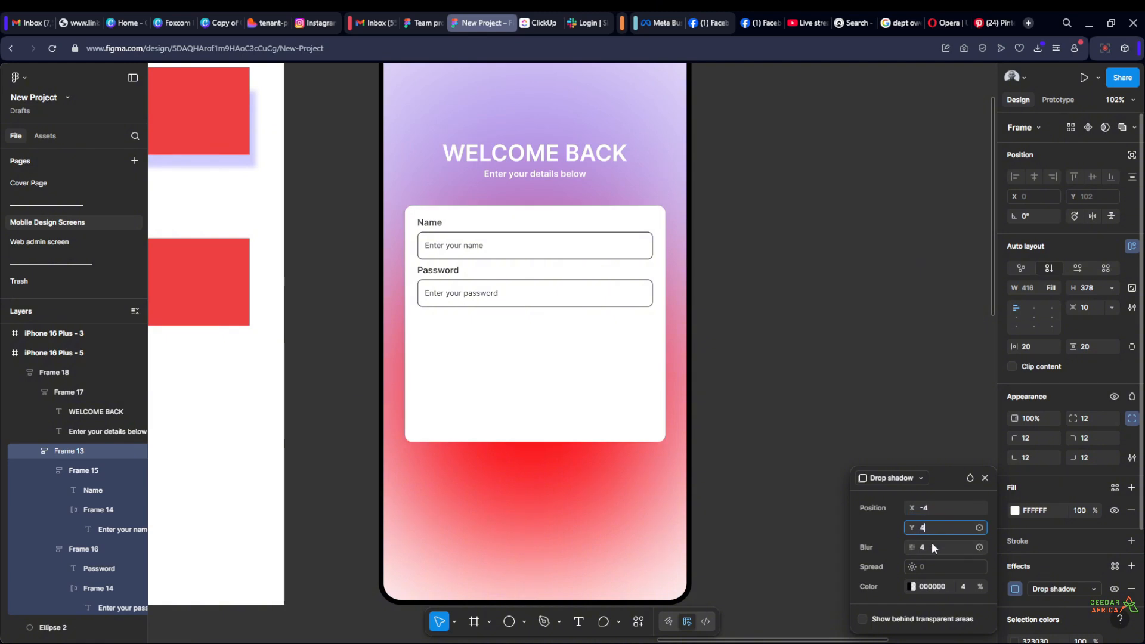
left_click(931, 544)
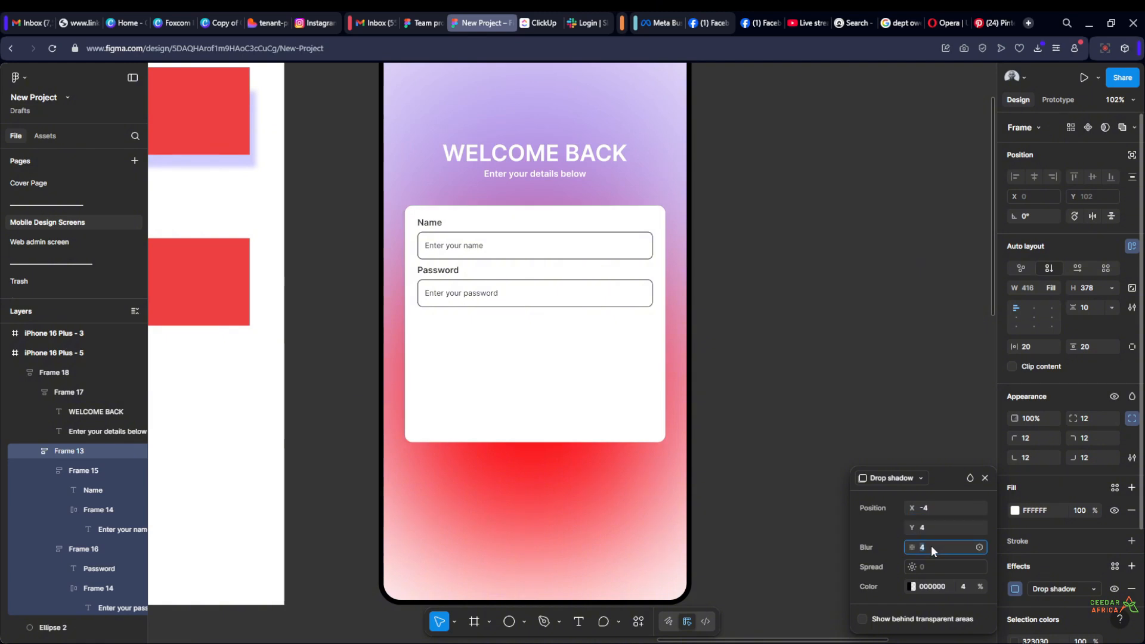
left_click(966, 586)
left_click(870, 379)
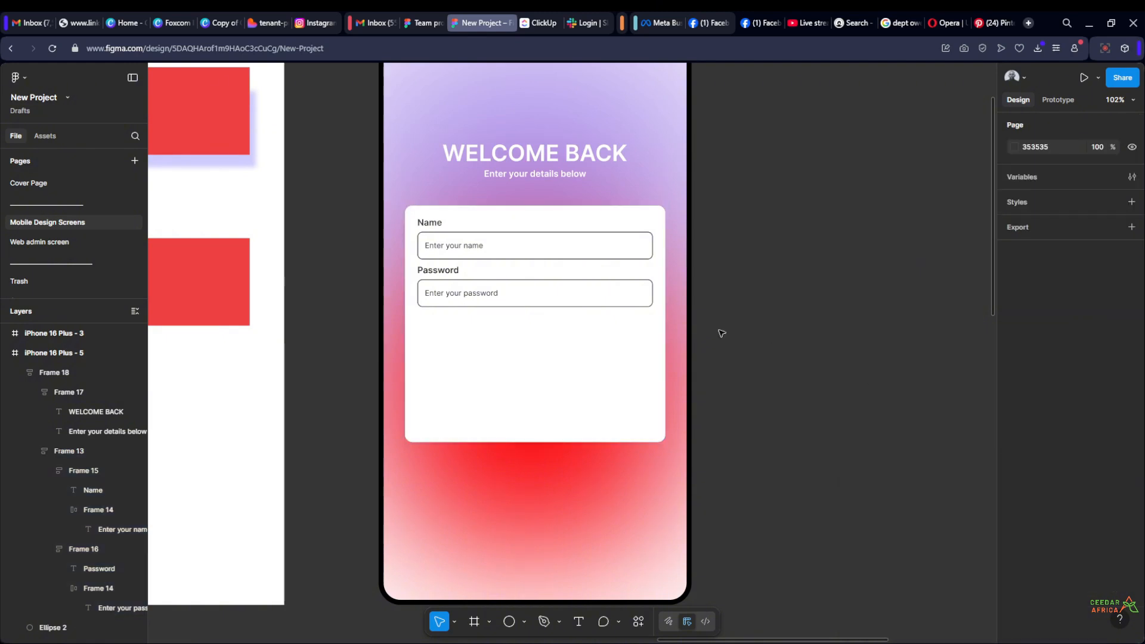
Set the white form card's drop shadow to X offset -20 and 12% opacity
scroll(717, 332, "up", 2)
left_click_drag(795, 320, 828, 348)
left_click(656, 402)
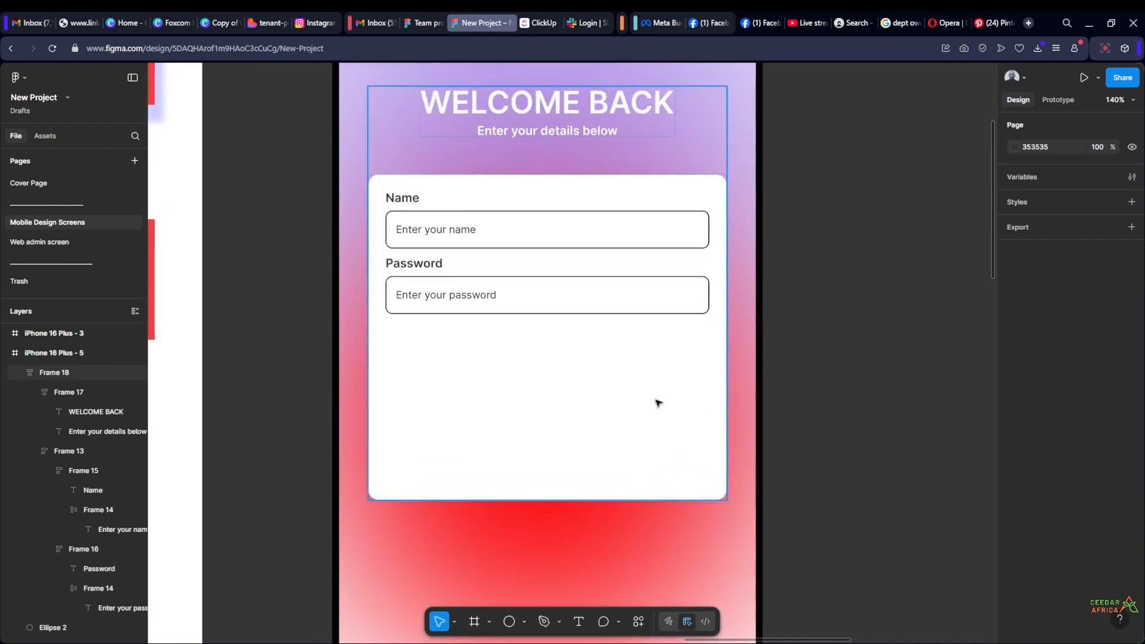
left_click(654, 404)
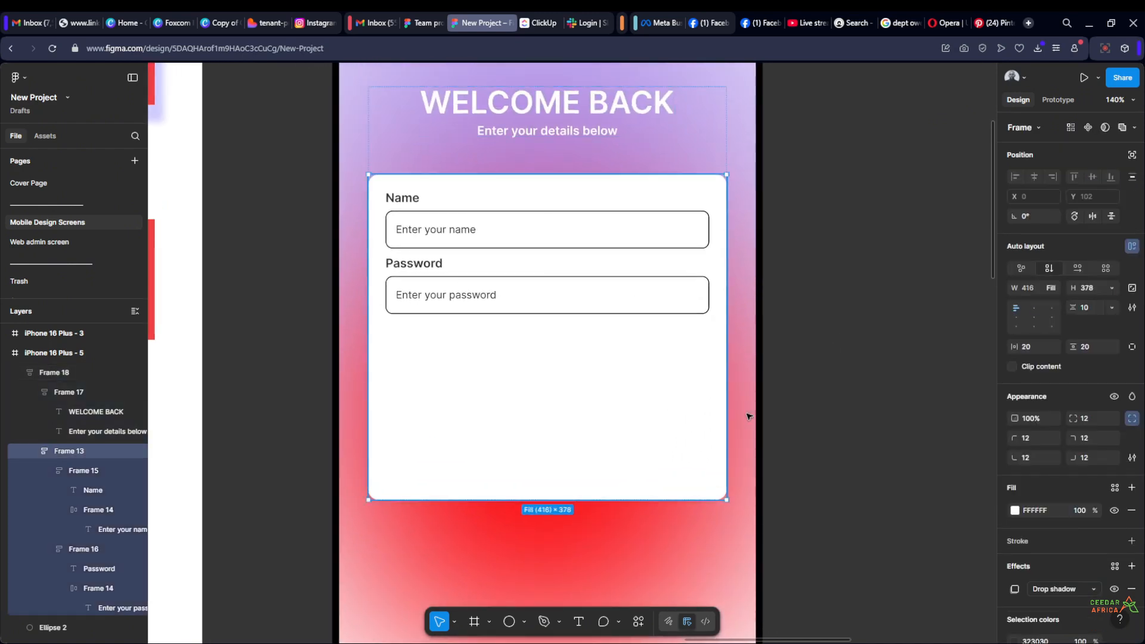
left_click(1014, 589)
mouse_move(912, 507)
left_mouse_down()
mouse_move(947, 506)
mouse_move(846, 507)
mouse_move(897, 509)
left_mouse_up()
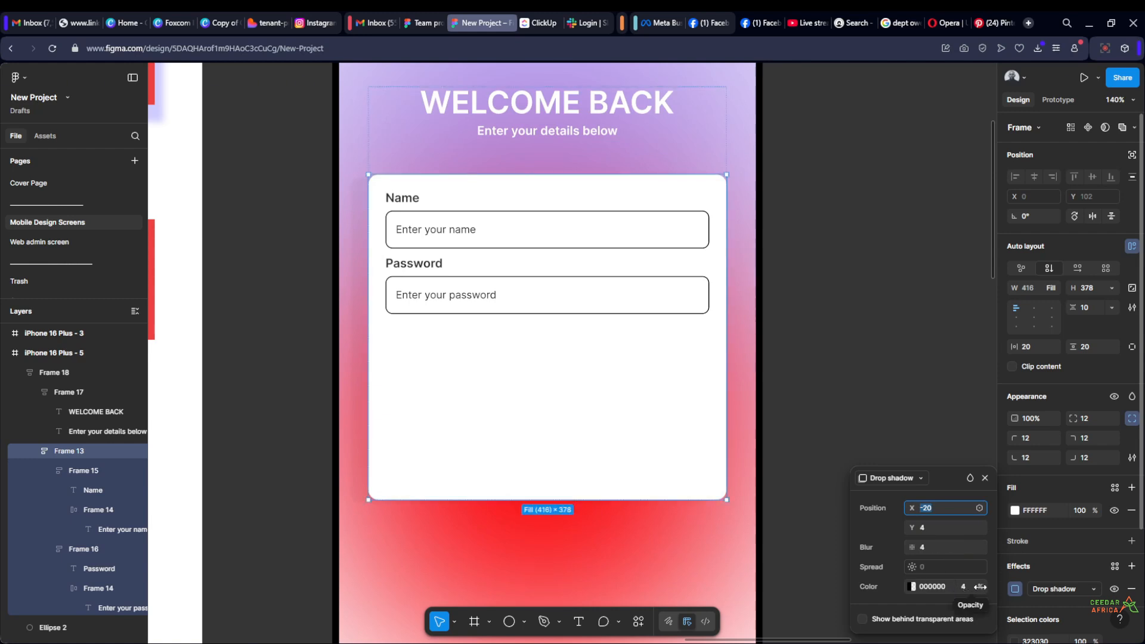
left_click_drag(980, 587, 994, 584)
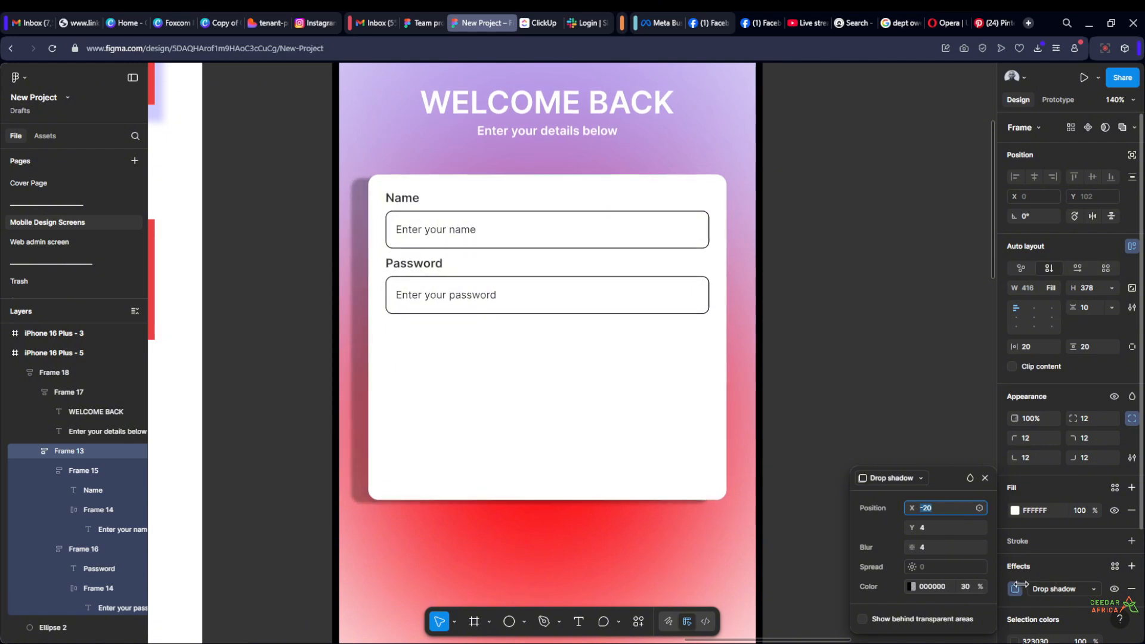
left_click(967, 587)
type("25")
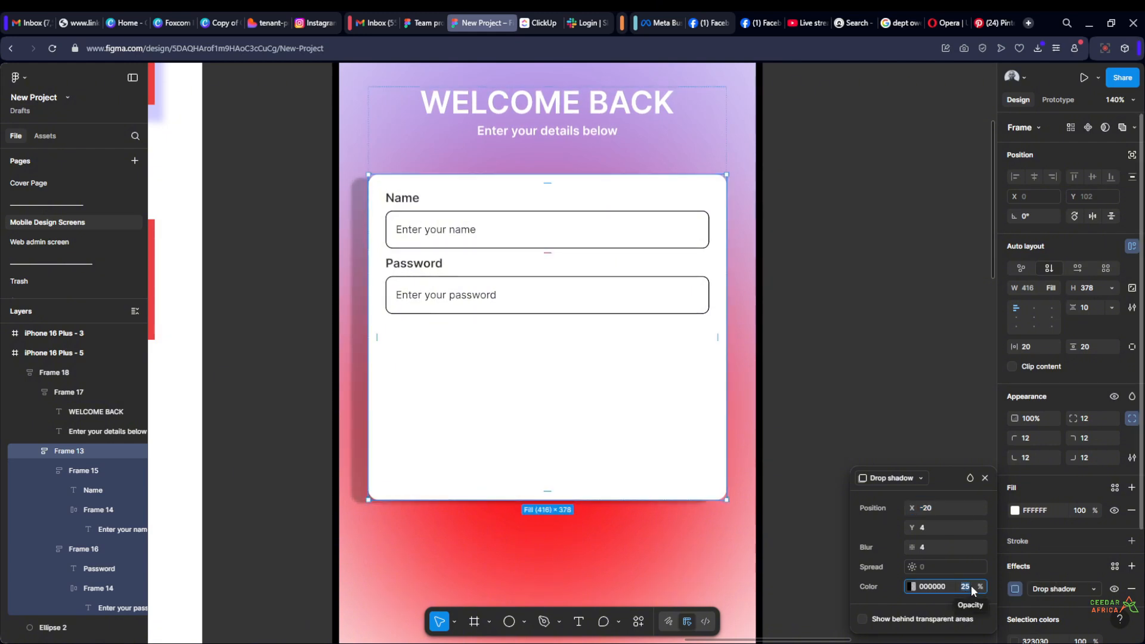
key("Return")
type("12")
key("Return")
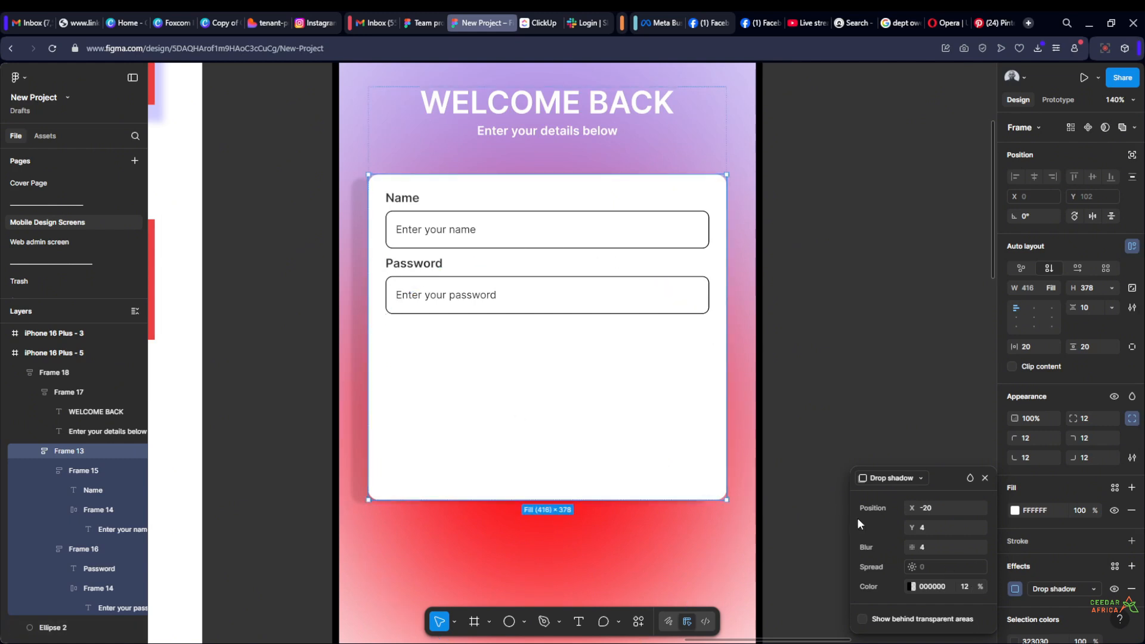
Set the card's drop shadow offsets to X -8 and Y 8
left_click(941, 507)
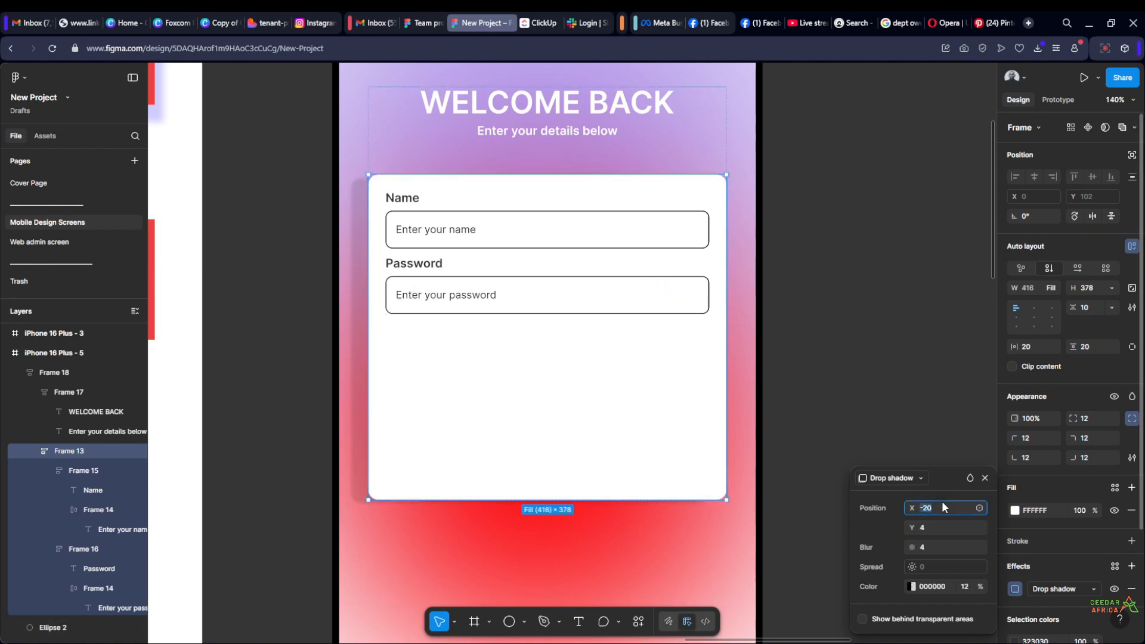
type("-12")
key("Return")
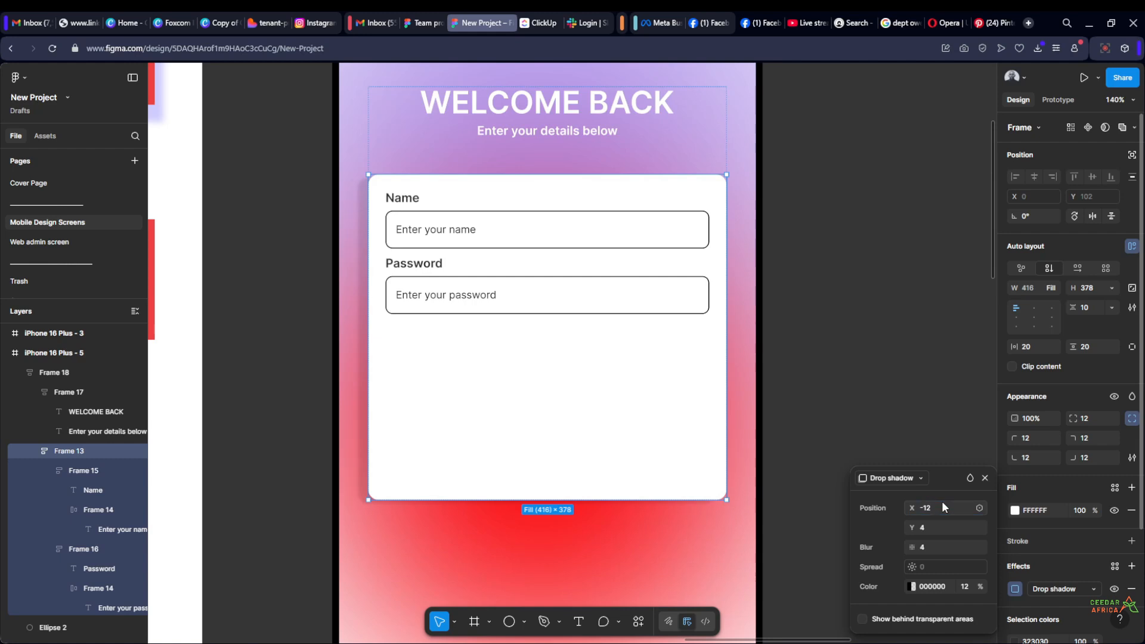
left_click(940, 507)
type("-8")
key("Return")
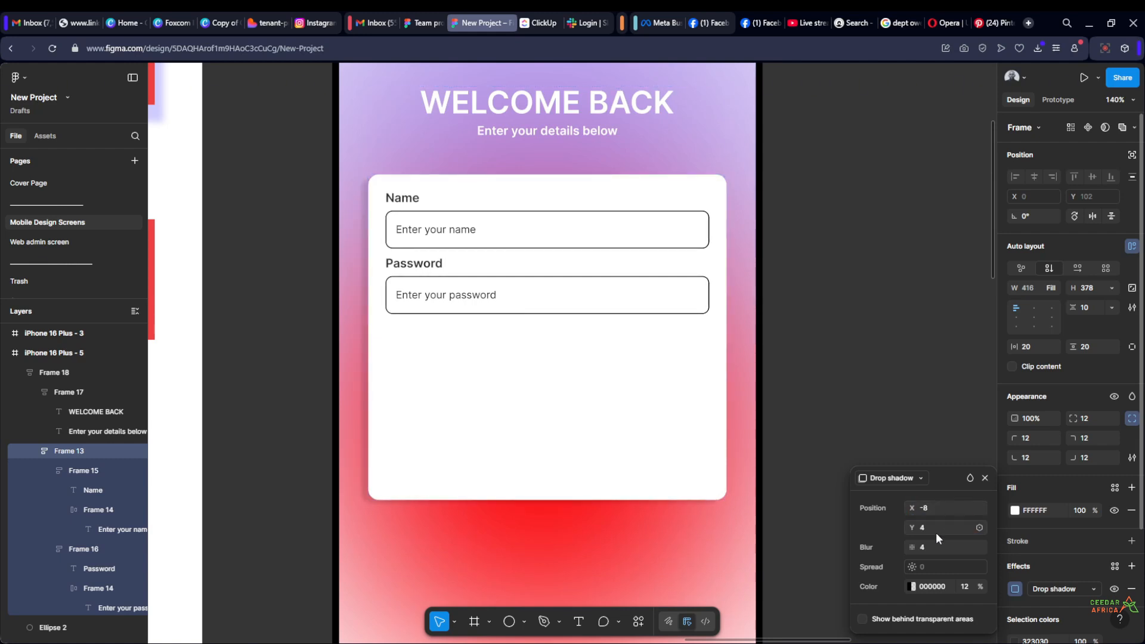
left_click(939, 530)
type("8")
key("Return")
left_click(876, 316)
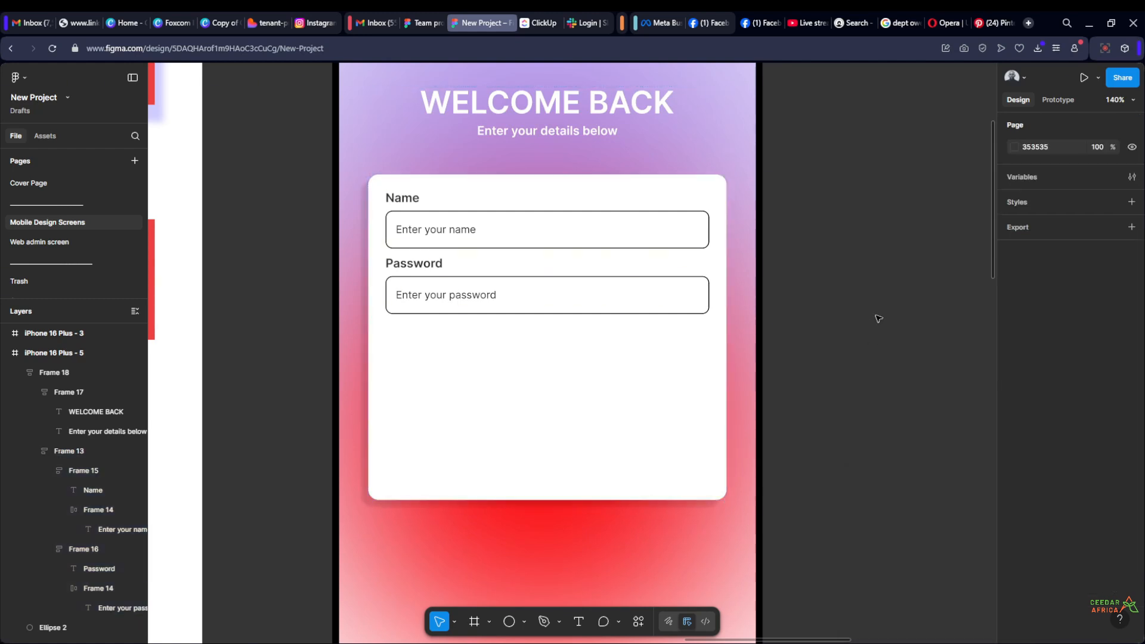
Examine the form card's shadow against the welcome screen's coloured background from close up and from a distance
scroll(877, 317, "down", 5)
scroll(843, 322, "up", 5)
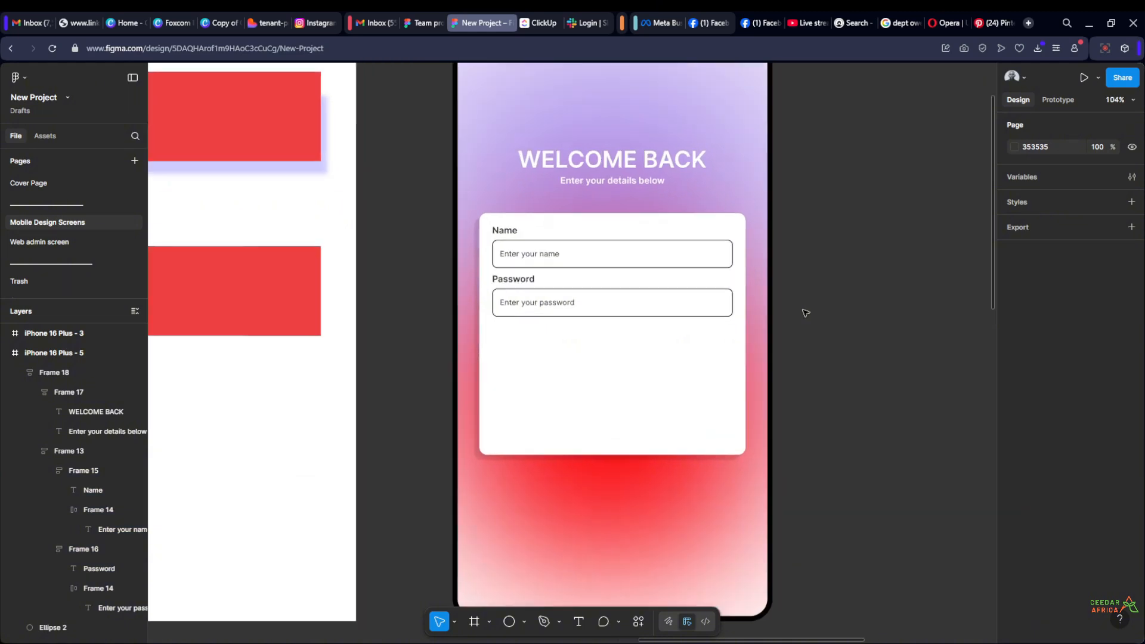
left_click_drag(812, 319, 802, 252)
scroll(817, 327, "up", 4)
scroll(810, 303, "down", 3)
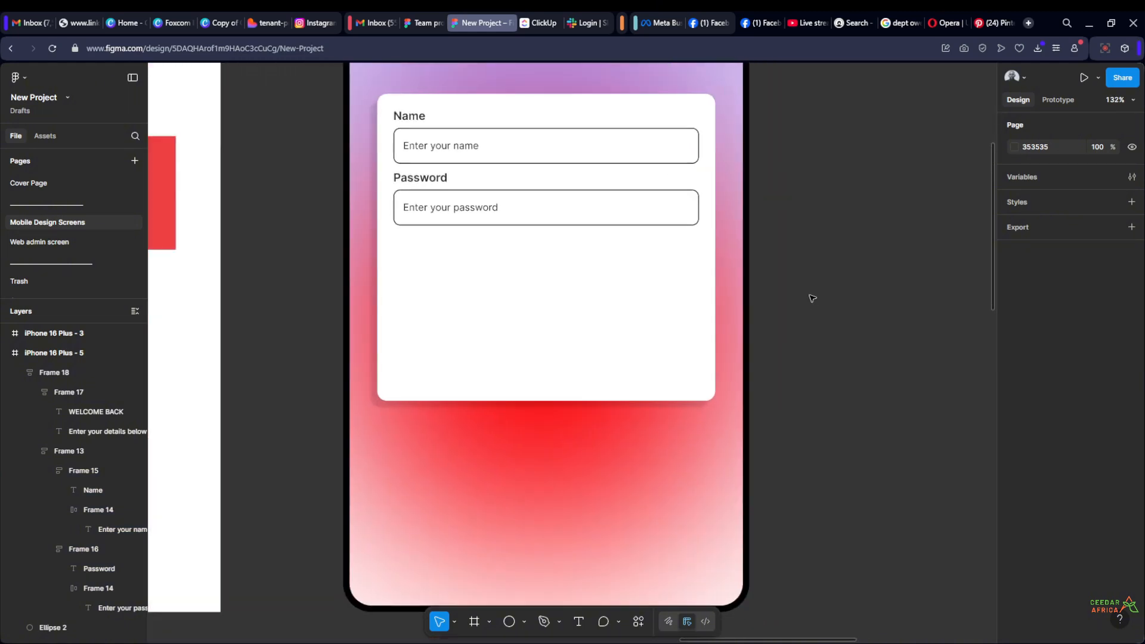
left_click_drag(811, 290, 828, 330)
scroll(831, 393, "down", 1)
scroll(828, 329, "down", 3)
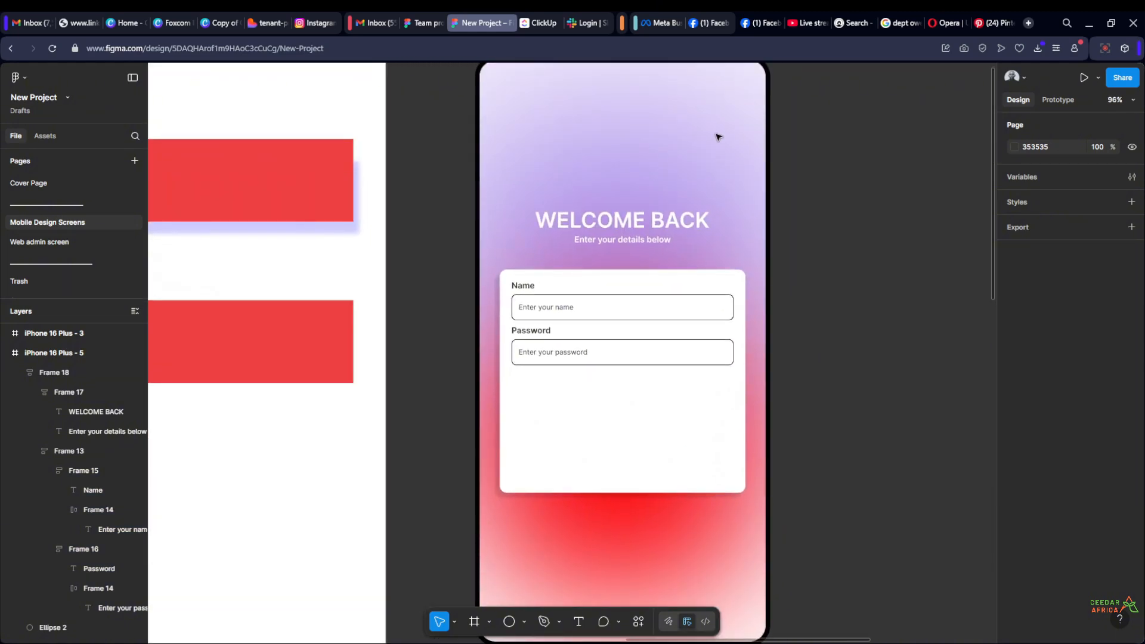
scroll(718, 147, "down", 1)
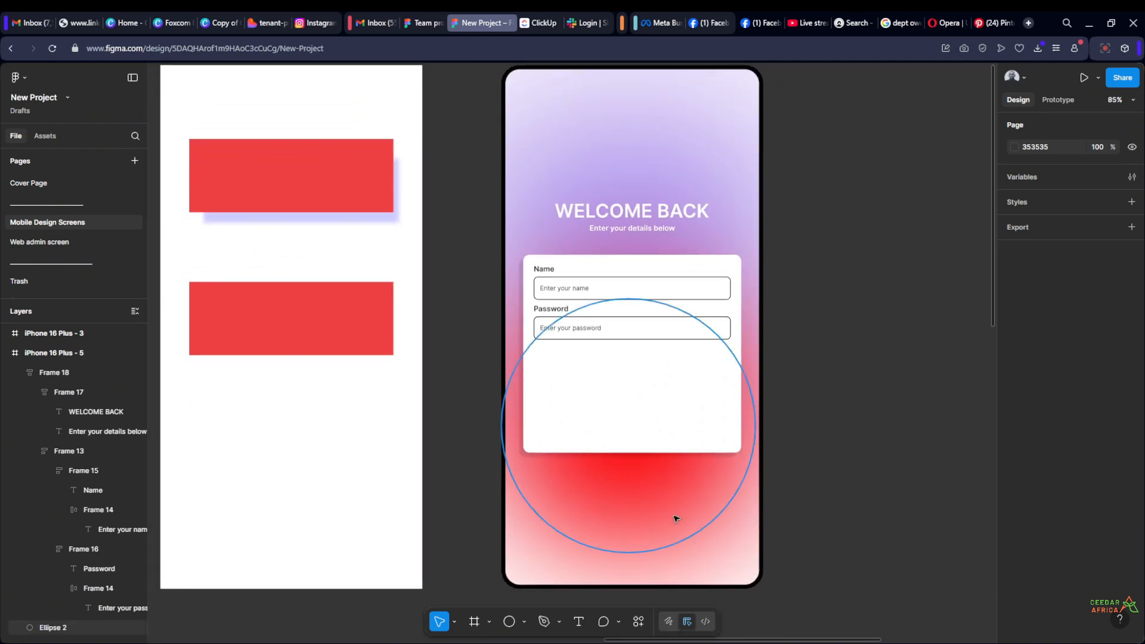
left_click(675, 519)
left_click(805, 401)
scroll(795, 393, "up", 2)
scroll(459, 452, "down", 2)
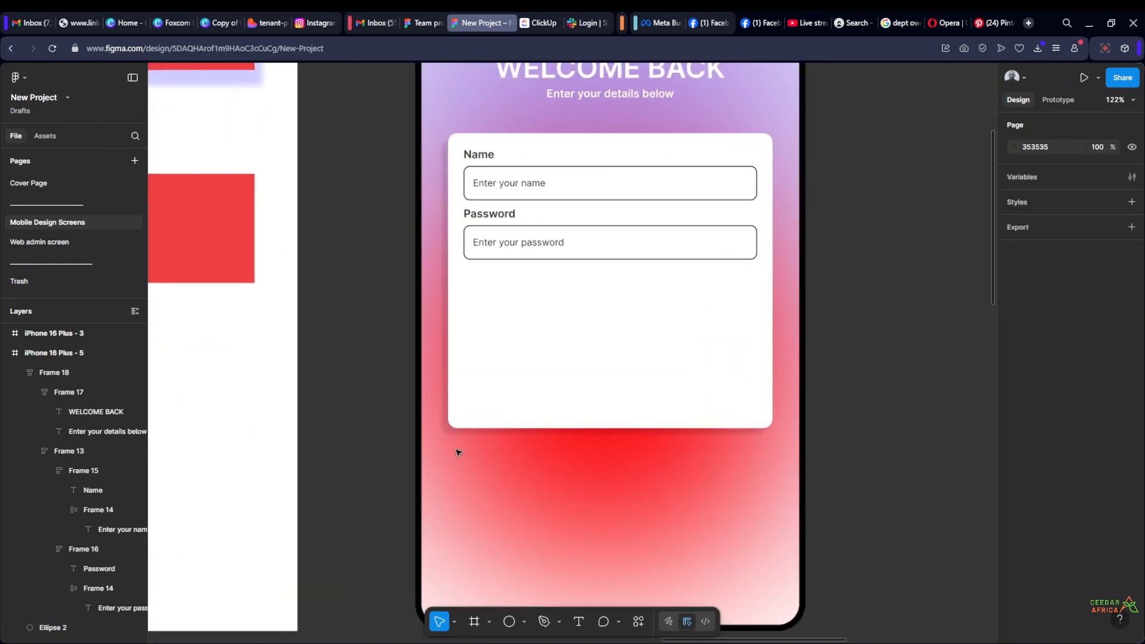
scroll(441, 413, "up", 5)
scroll(442, 414, "down", 6)
scroll(700, 310, "up", 2)
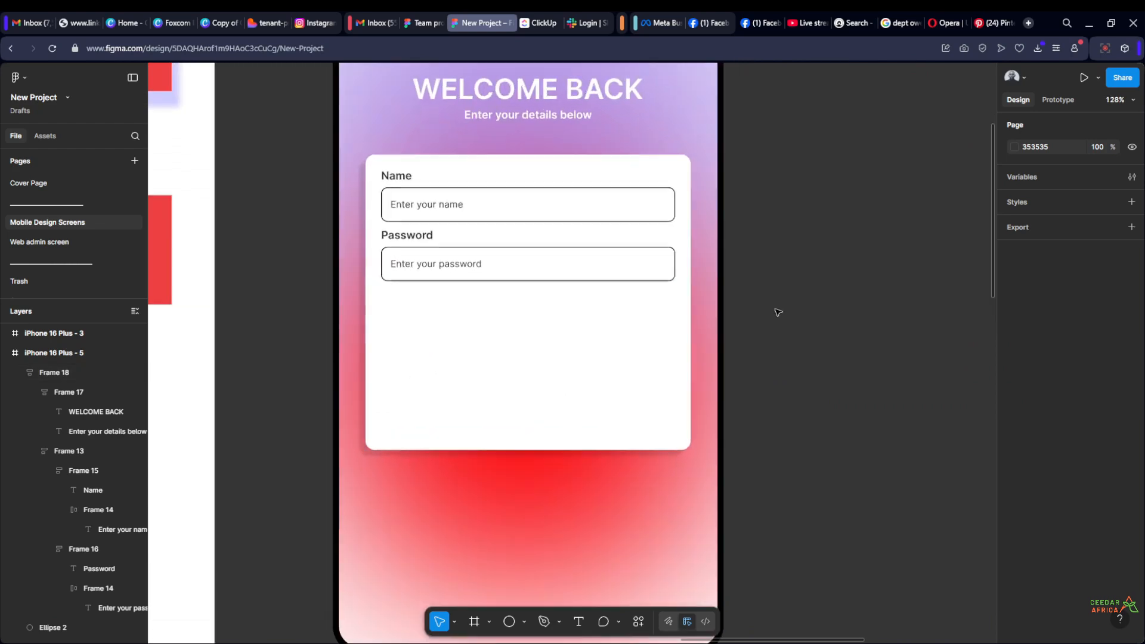
scroll(778, 311, "left", 3)
Increase the blur of the white form card's drop shadow and set its opacity to 12%
left_click(549, 378)
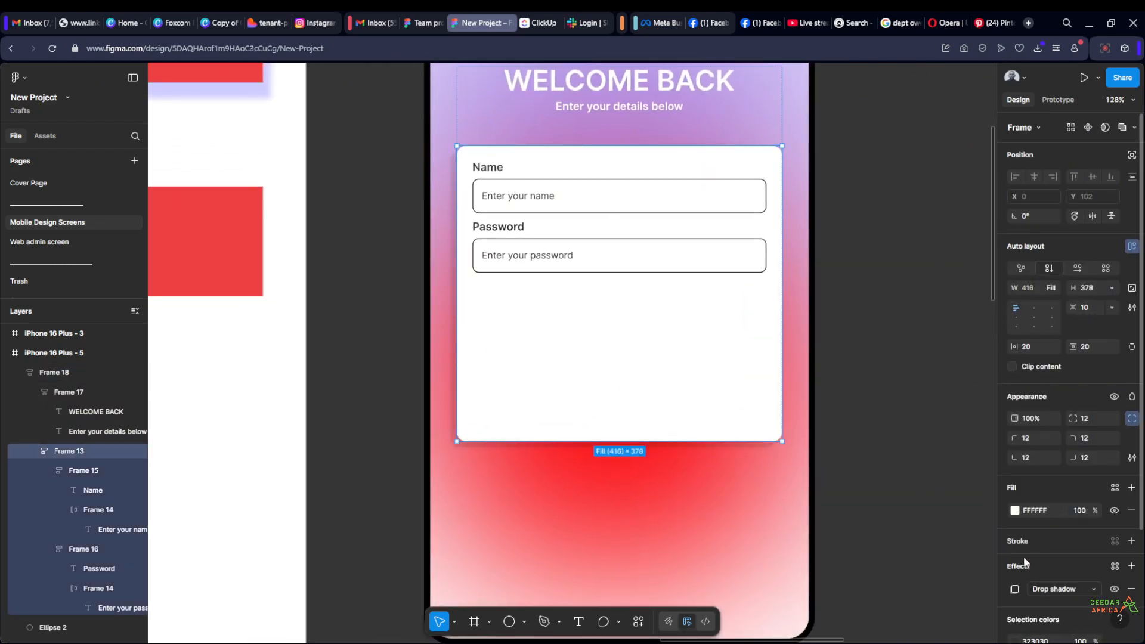
left_click(1014, 588)
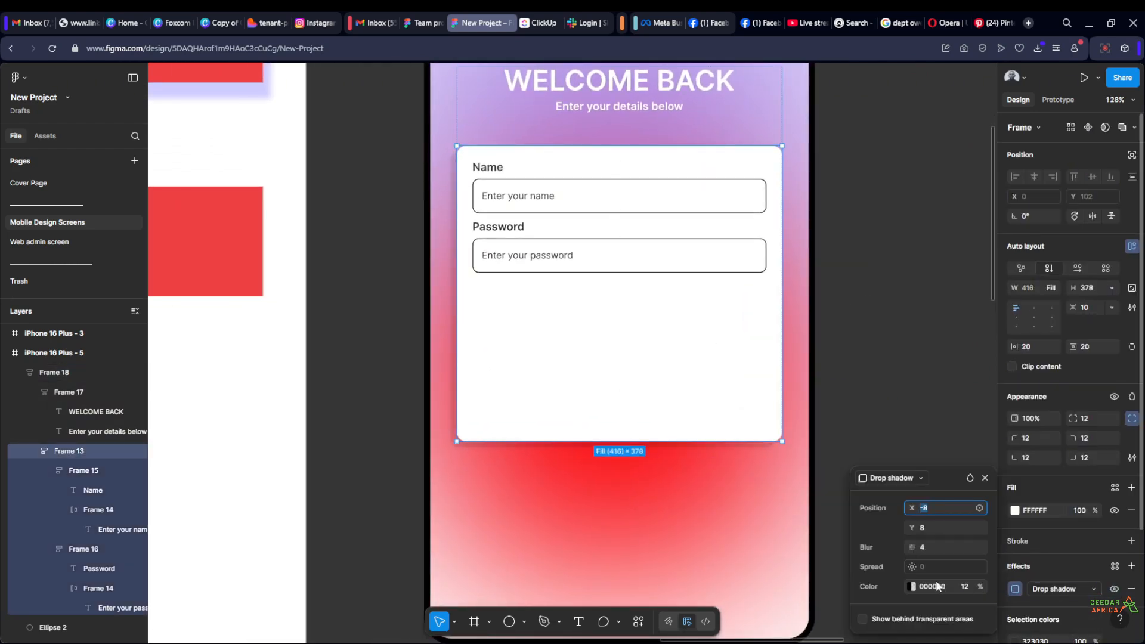
left_click_drag(980, 586, 974, 590)
left_click(970, 585)
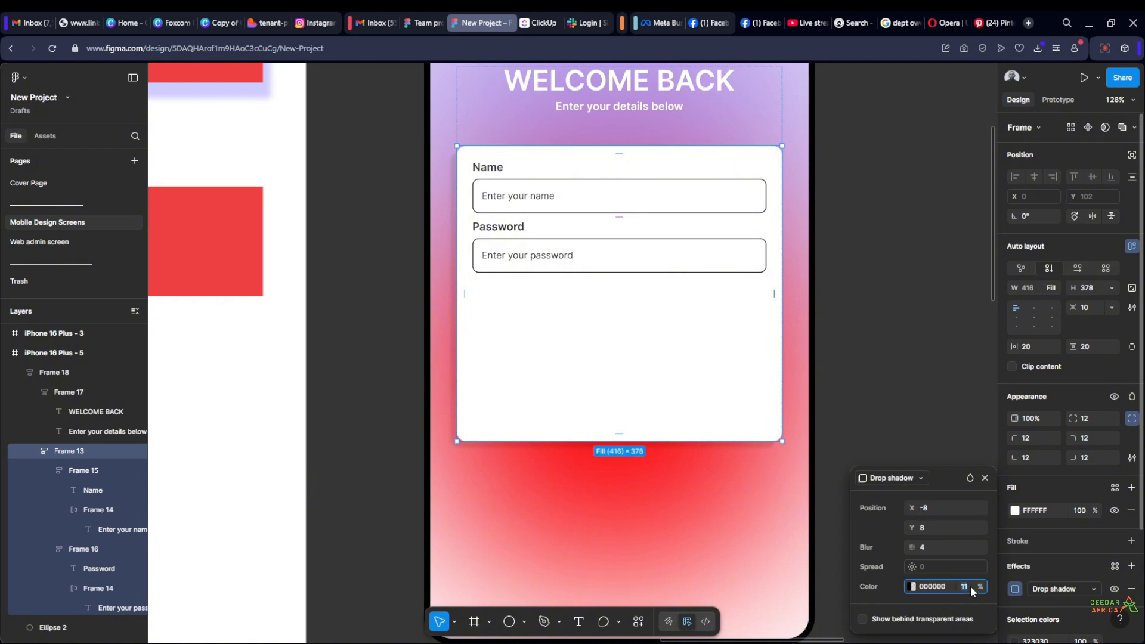
type("12")
mouse_move(911, 549)
left_mouse_down()
mouse_move(976, 549)
mouse_move(925, 549)
left_mouse_up()
left_click(844, 430)
Inspect the softened shadow at the card's edges and the overall look of the welcome screen
scroll(843, 430, "up", 1, "ctrl")
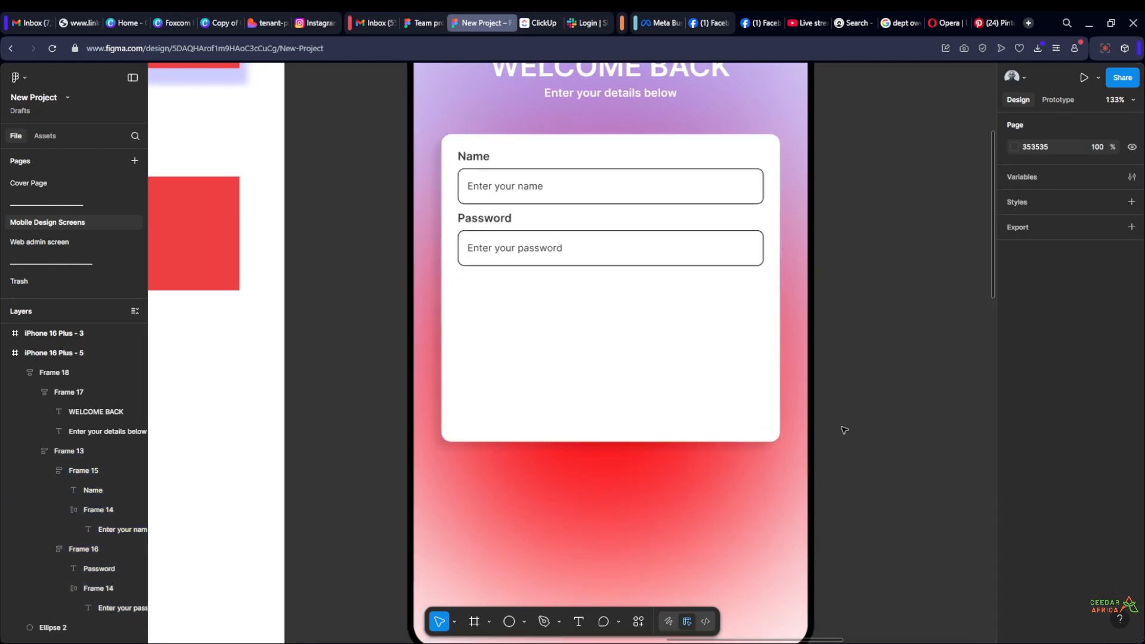
scroll(844, 430, "up", 3, "ctrl")
scroll(876, 429, "down", 3, "ctrl")
scroll(434, 222, "up", 5, "ctrl")
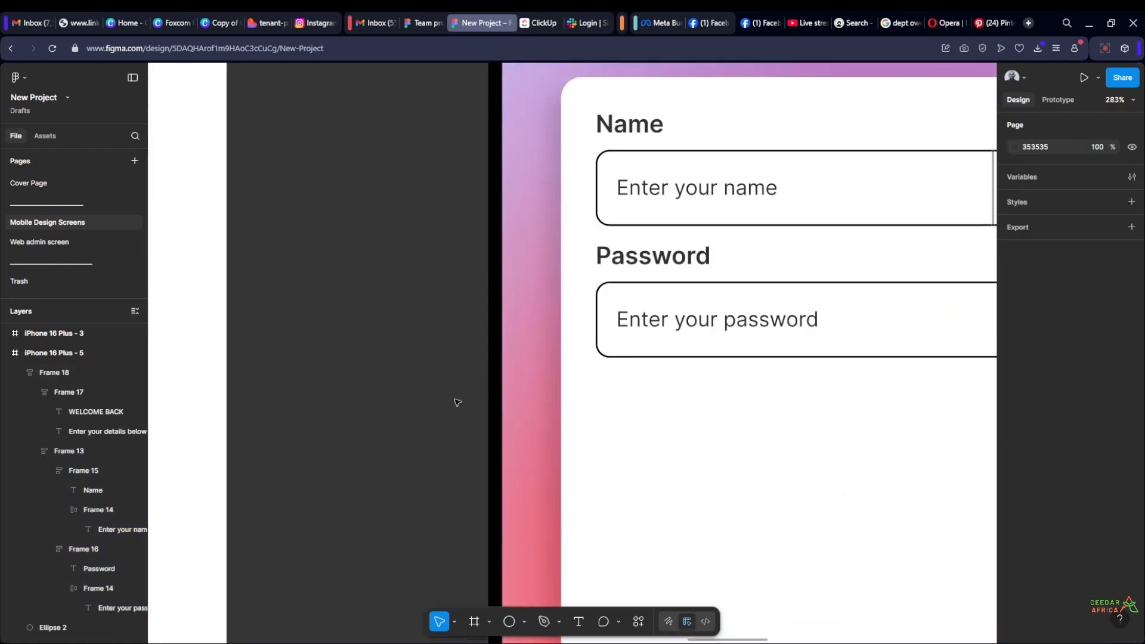
scroll(366, 308, "down", 6, "ctrl")
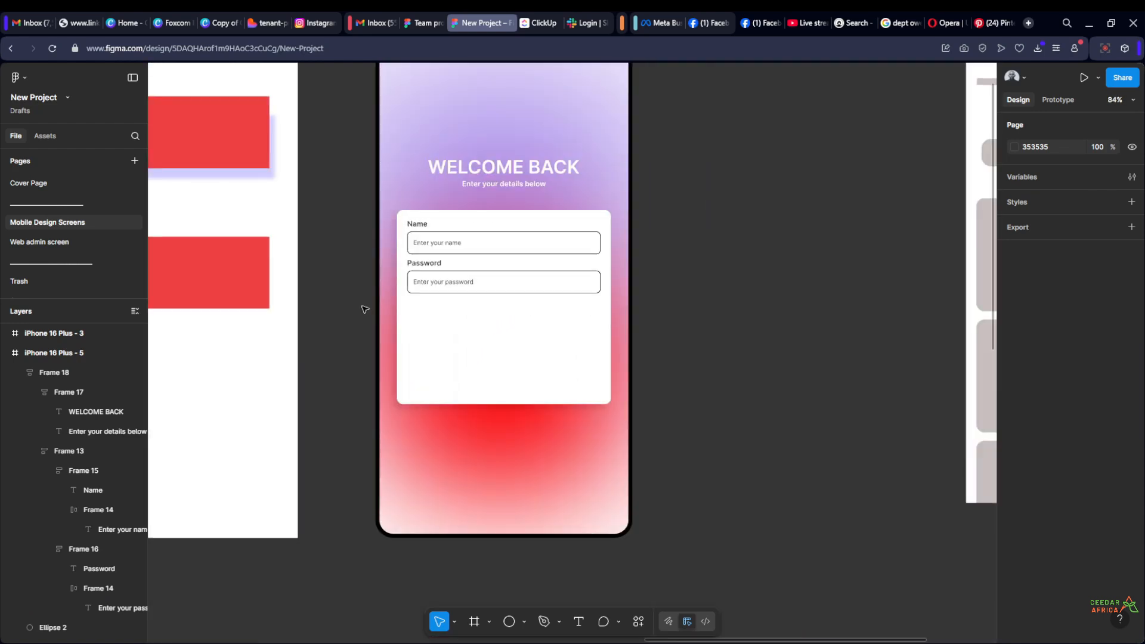
scroll(365, 309, "down", 2, "ctrl")
left_click_drag(599, 269, 716, 314)
scroll(844, 316, "up", 2, "ctrl")
scroll(695, 312, "down", 1, "ctrl")
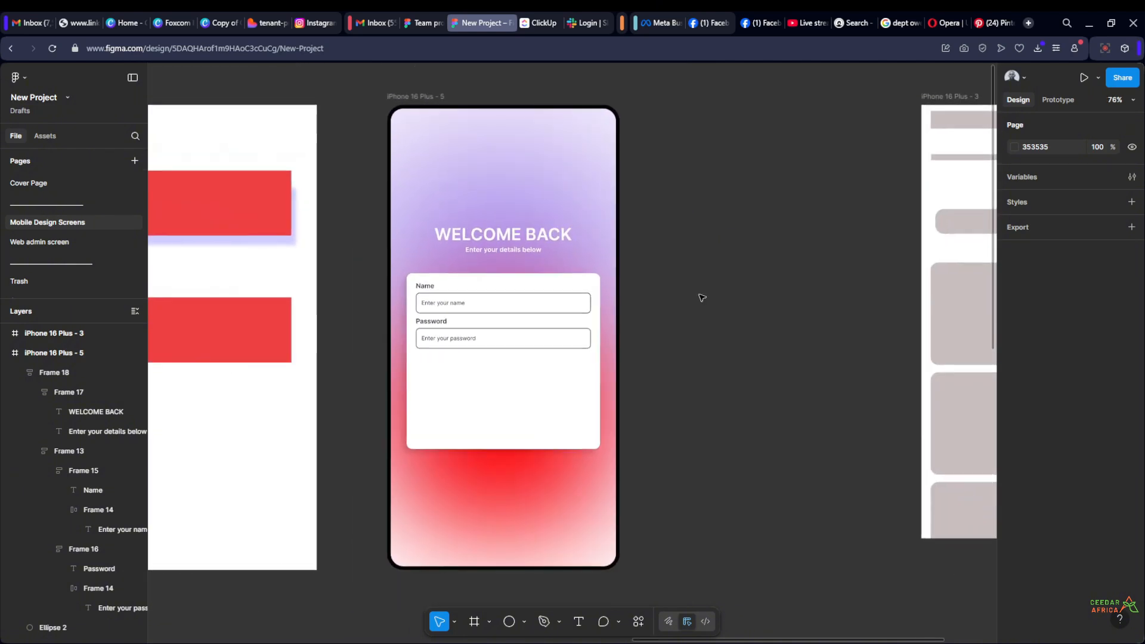
Review the selection colours used in the iPhone 16 Plus - 5 frame
left_click(418, 96)
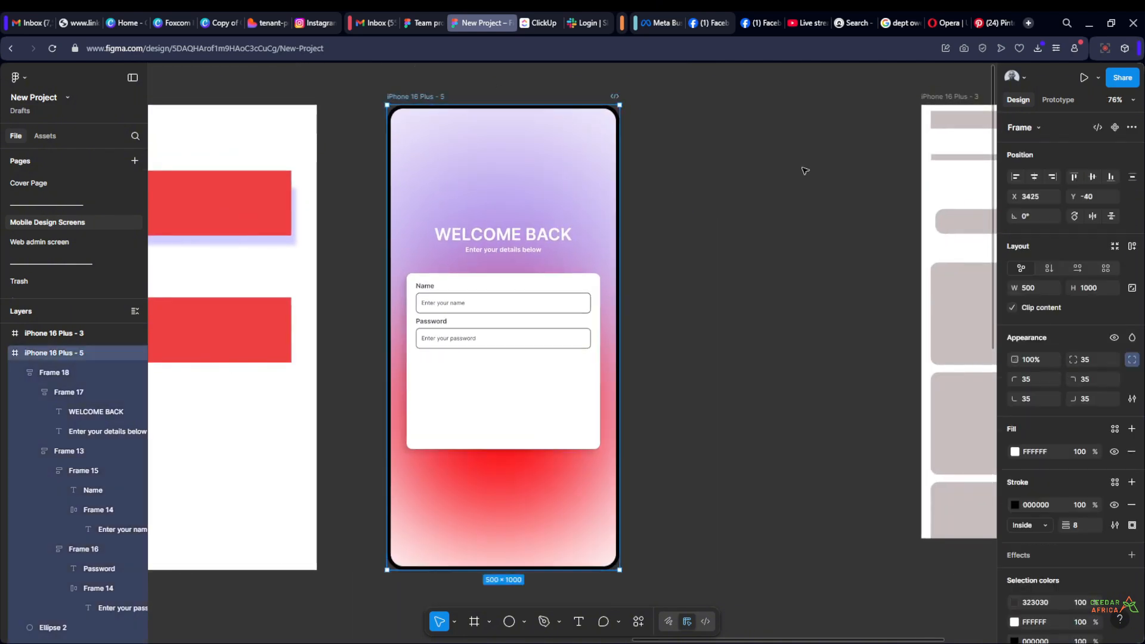
scroll(1076, 470, "down", 2)
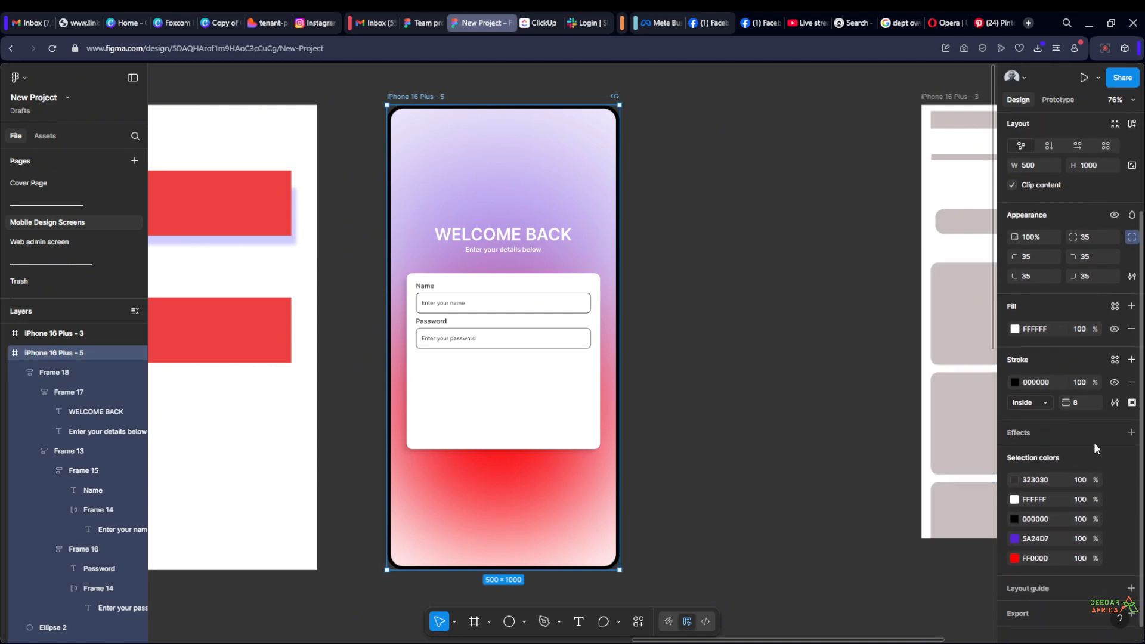
scroll(1094, 447, "down", 1)
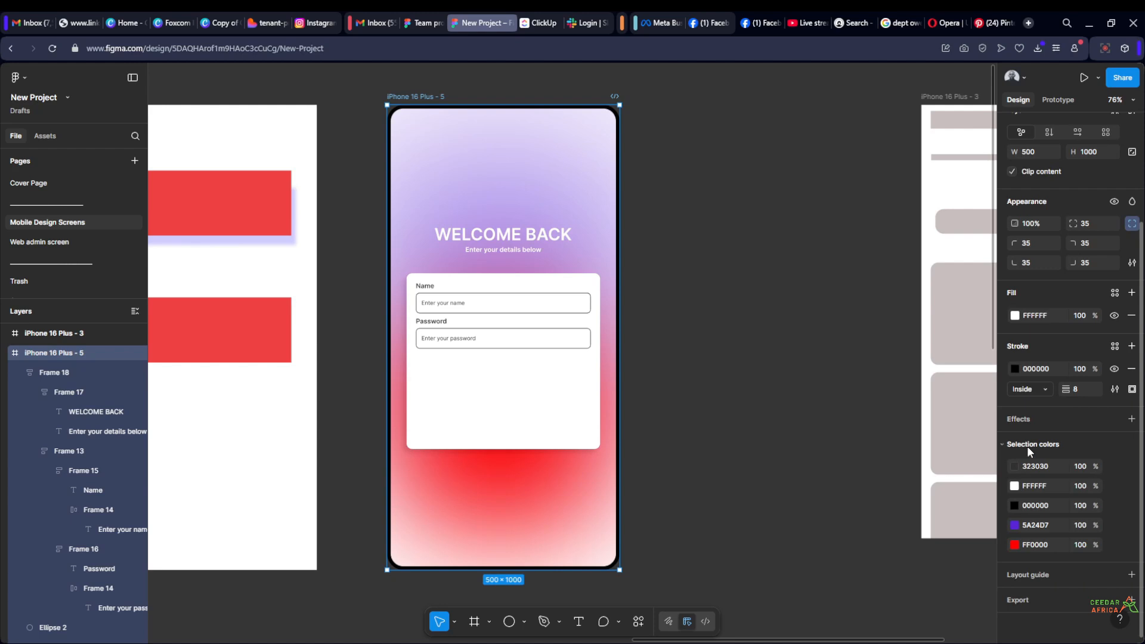
left_click(999, 444)
left_click(1000, 443)
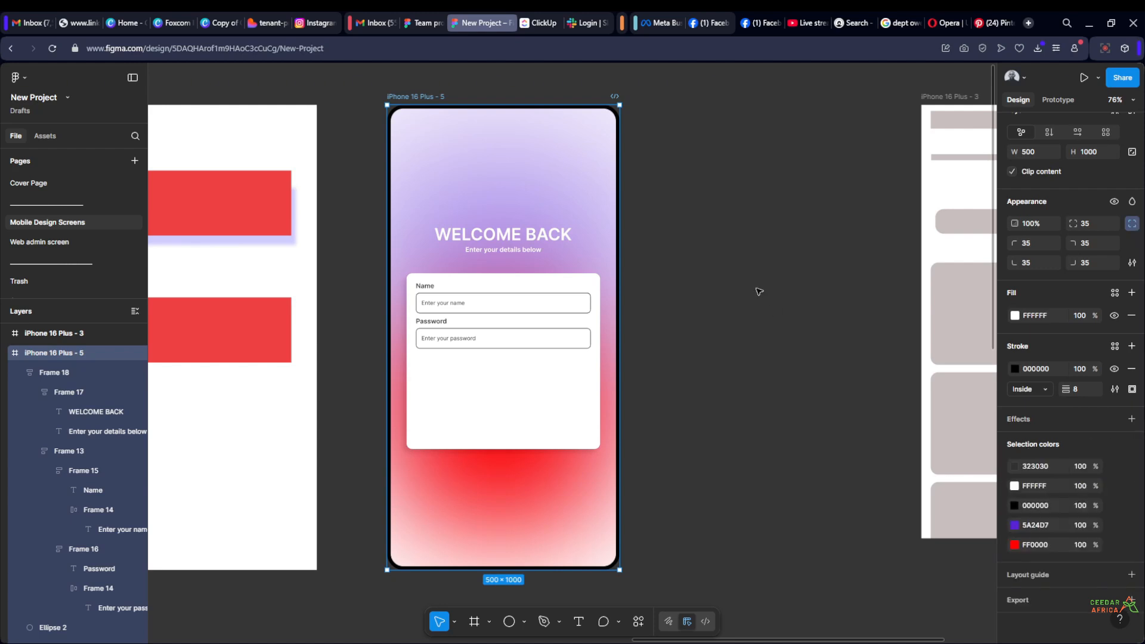
left_click(719, 274)
scroll(719, 273, "down", 1)
Change the red selection colour FF0000 in the iPhone 16 Plus - 5 frame to magenta FF00FB
left_click(435, 105)
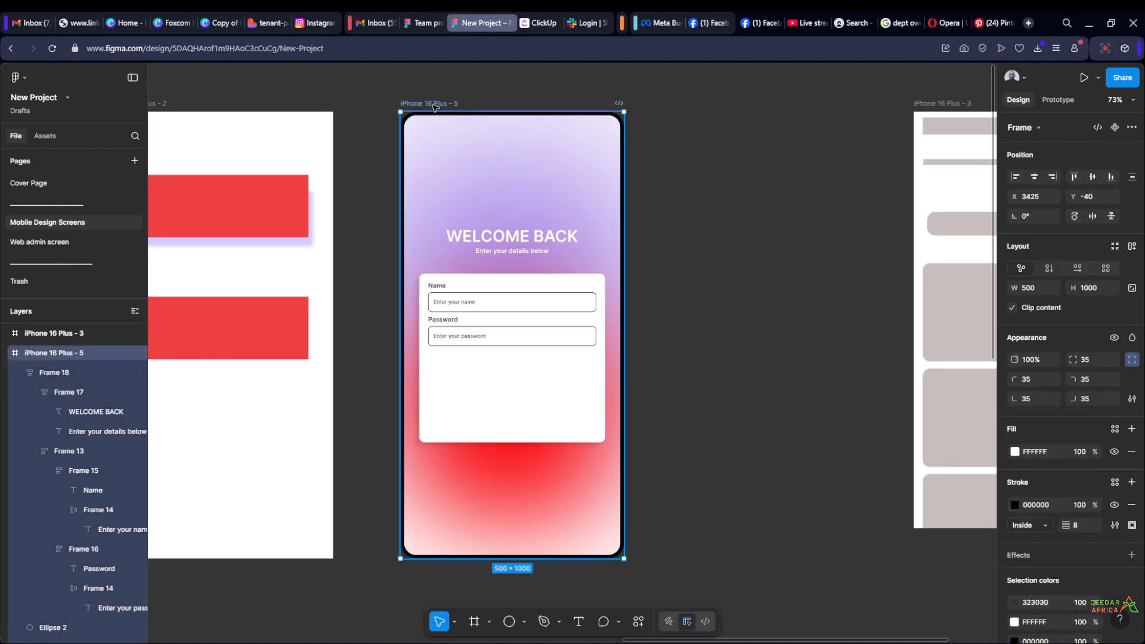
scroll(1067, 465, "down", 3)
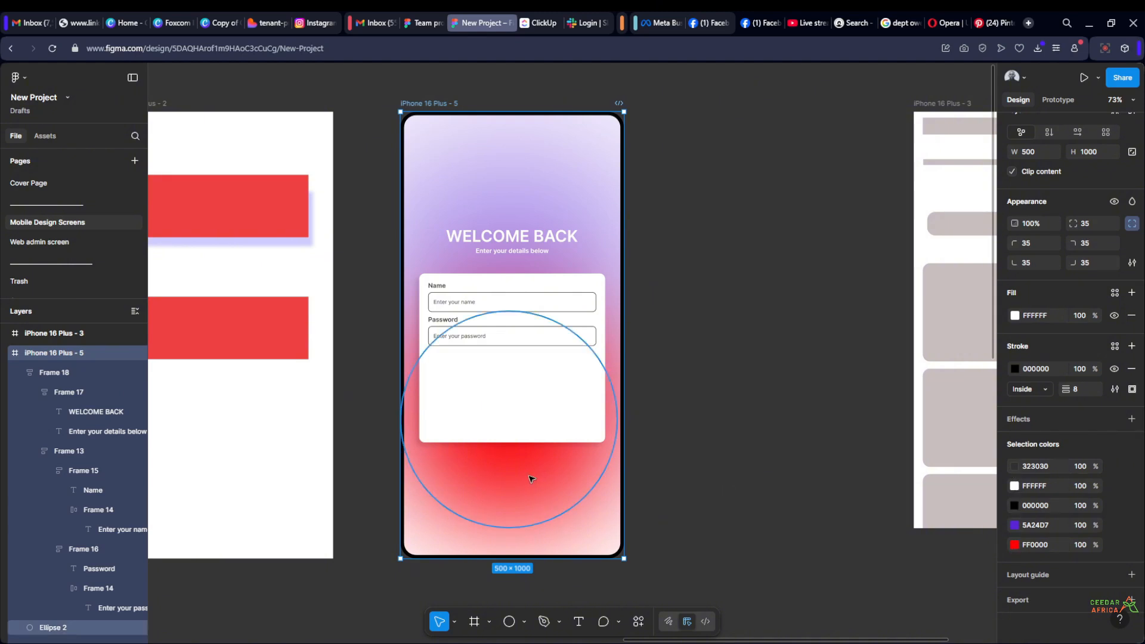
left_click(1013, 544)
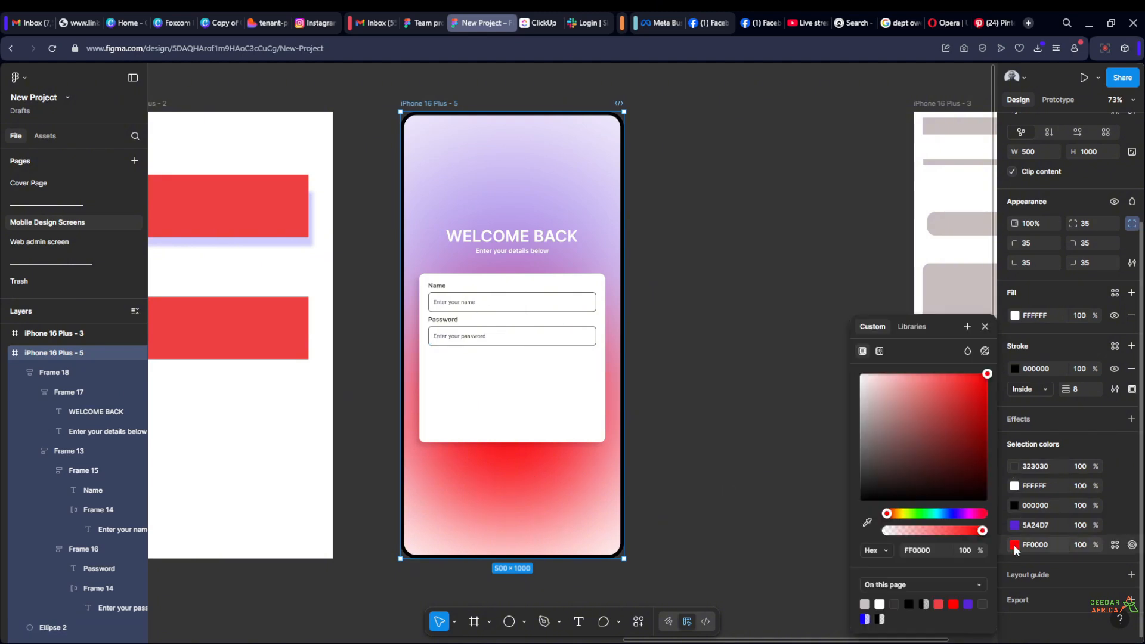
mouse_move(957, 513)
left_mouse_down()
mouse_move(921, 514)
mouse_move(970, 520)
mouse_move(882, 518)
mouse_move(979, 518)
mouse_move(933, 518)
mouse_move(967, 514)
left_mouse_up()
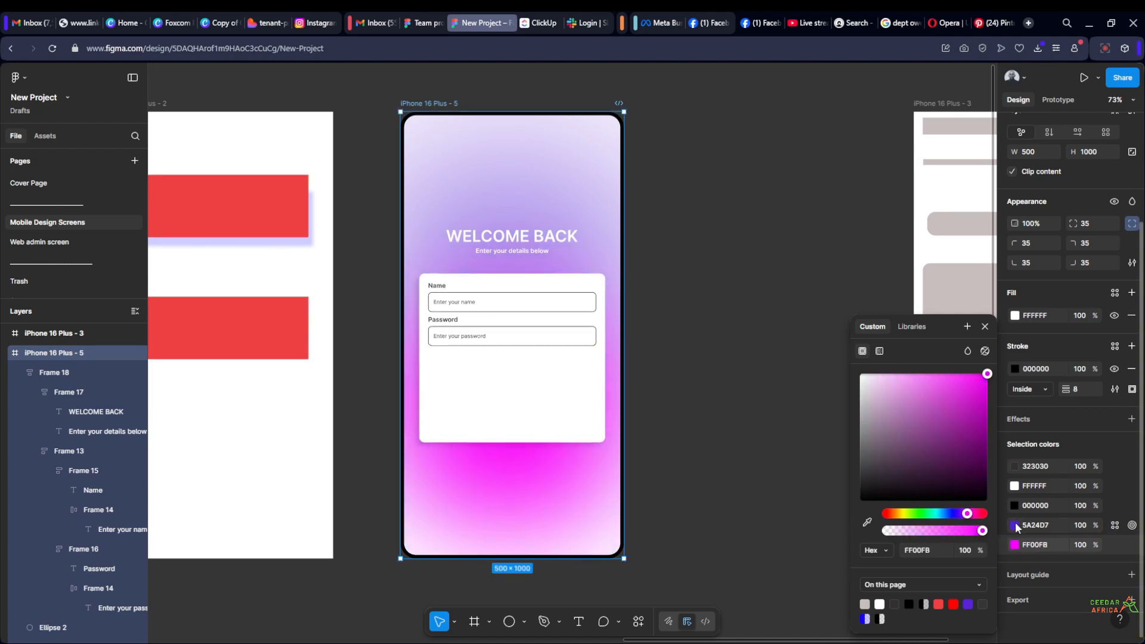
Change the purple selection colour 5A24D7 in the iPhone 16 Plus - 5 frame to red D72427
left_click(1014, 524)
left_click(957, 512)
left_click_drag(962, 512, 1002, 510)
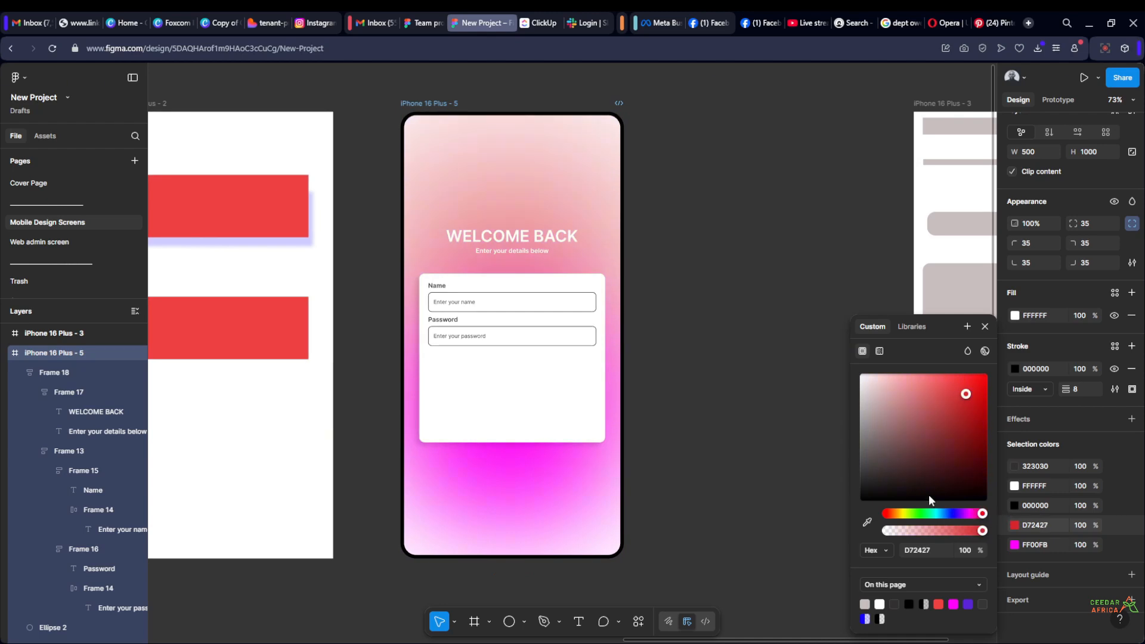
left_click(764, 242)
scroll(768, 245, "down", 3)
scroll(766, 246, "up", 3)
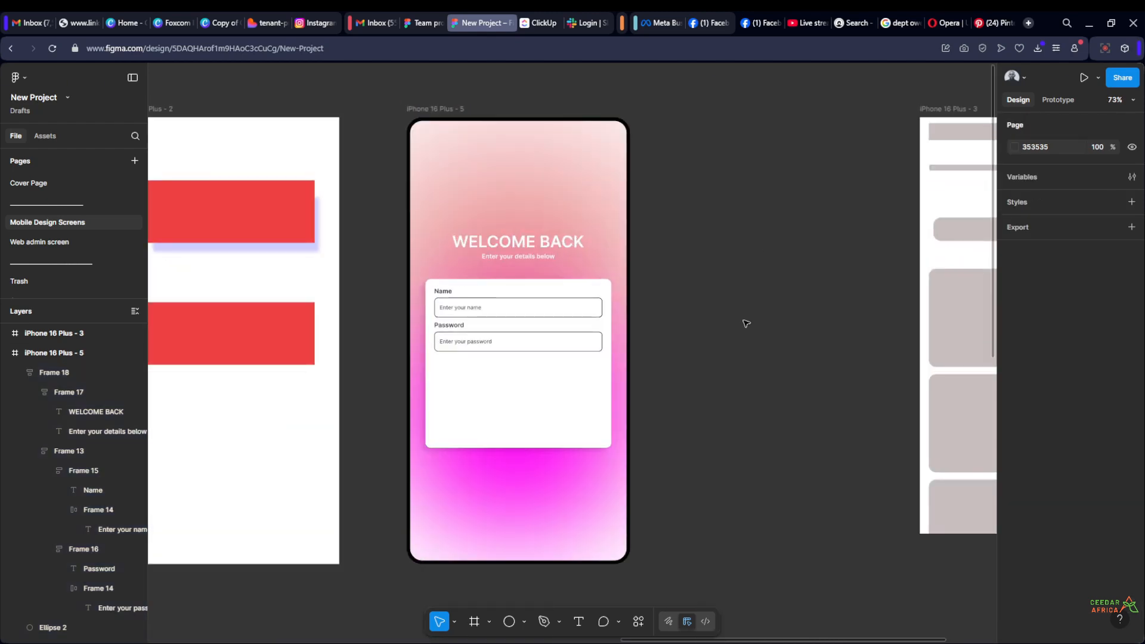
Lower the fill opacity of the magenta lower ellipse on the welcome screen to 60%
left_click(558, 504)
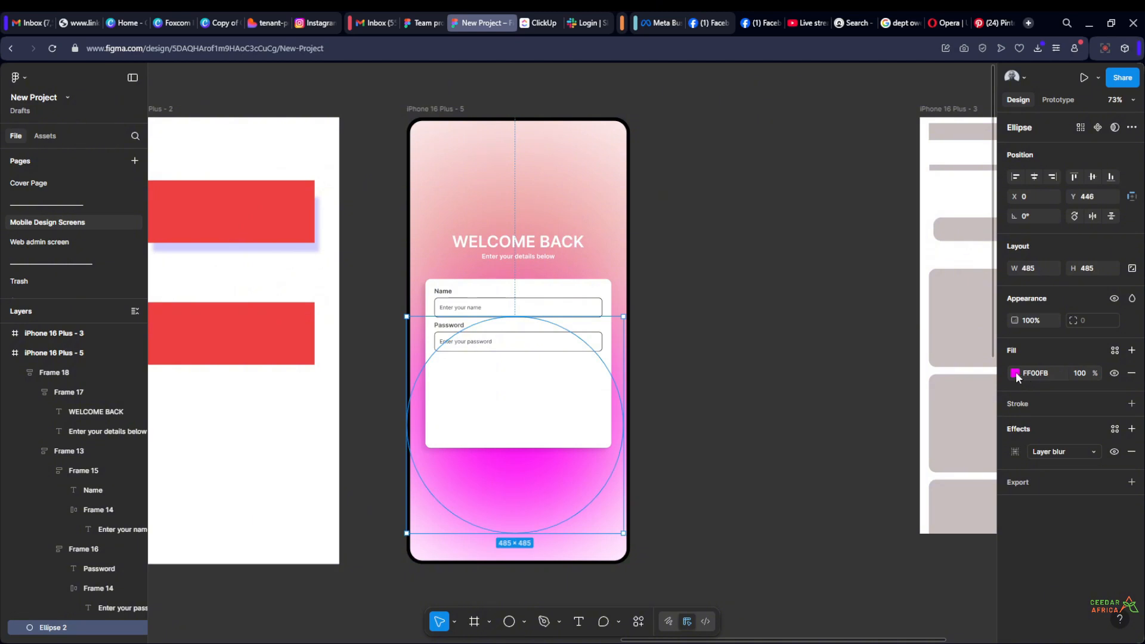
left_click_drag(1095, 372, 1030, 375)
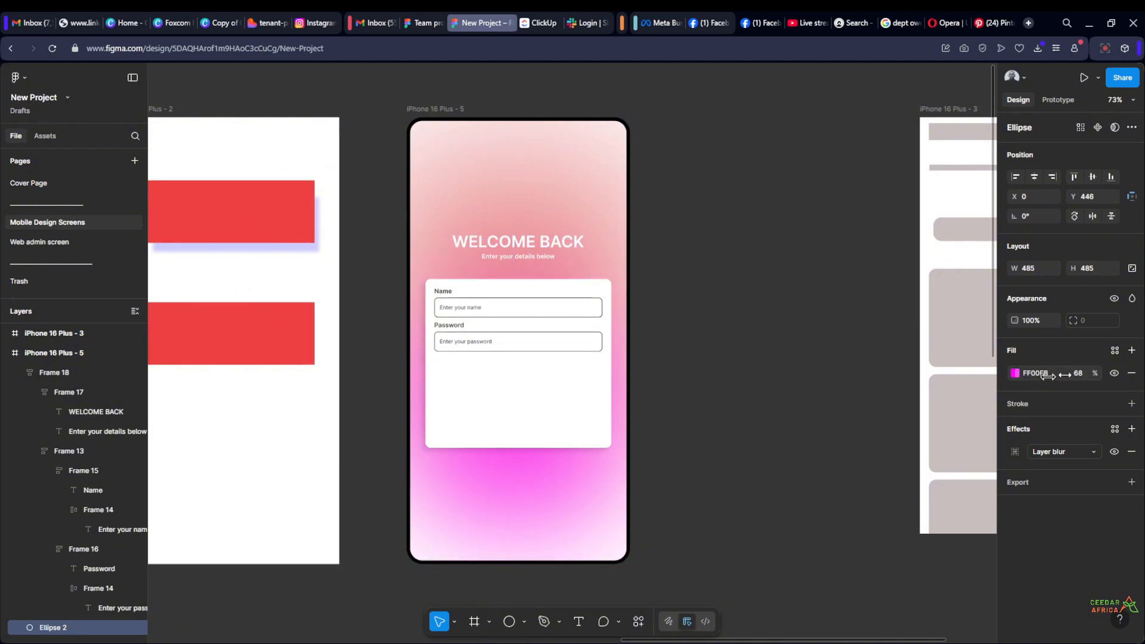
left_click(809, 355)
scroll(751, 341, "down", 2)
scroll(723, 345, "up", 5)
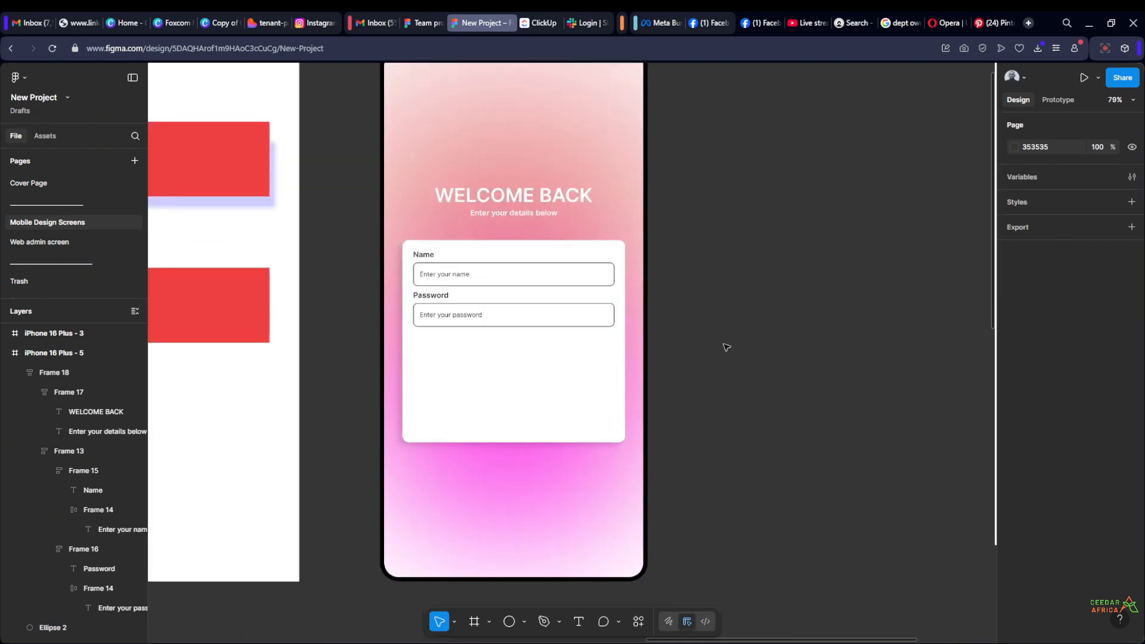
scroll(742, 377, "down", 1)
left_click_drag(742, 373, 673, 374)
scroll(680, 371, "down", 1)
Review the selection colours of the iPhone 16 Plus - 5 frame and collapse their list
left_click(379, 68)
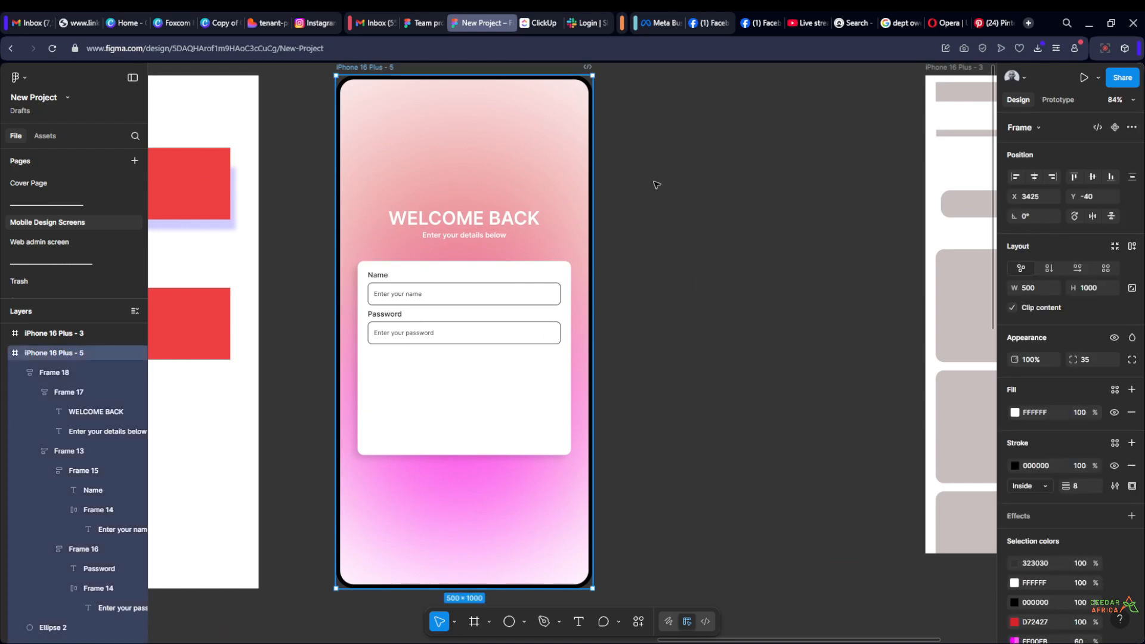
left_click_drag(682, 220, 682, 230)
scroll(1090, 481, "down", 3)
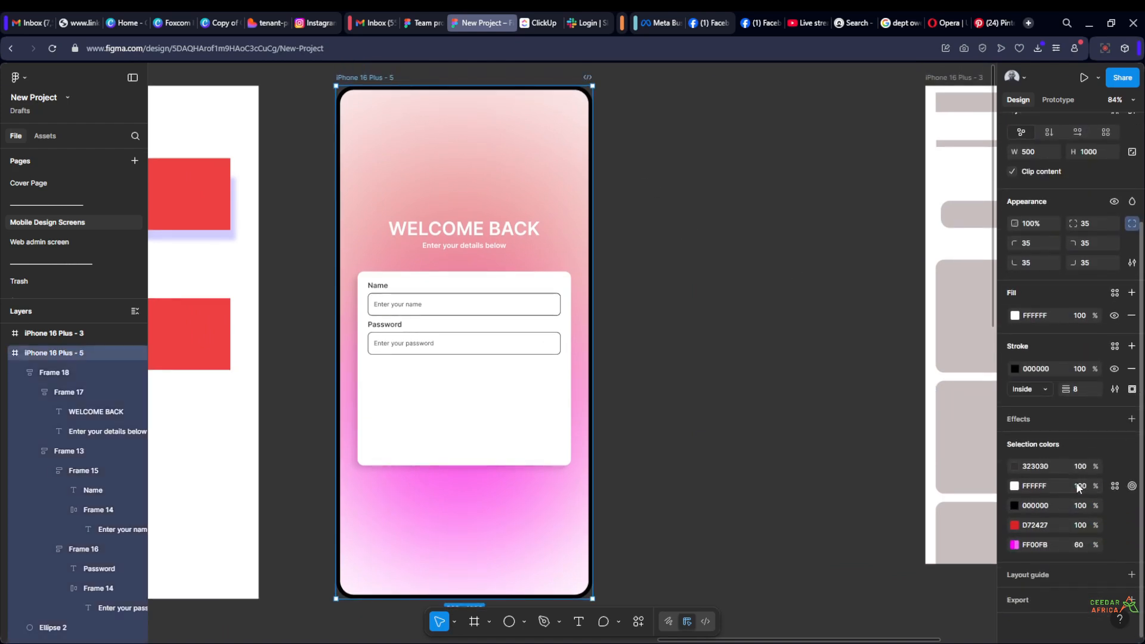
left_click(1006, 444)
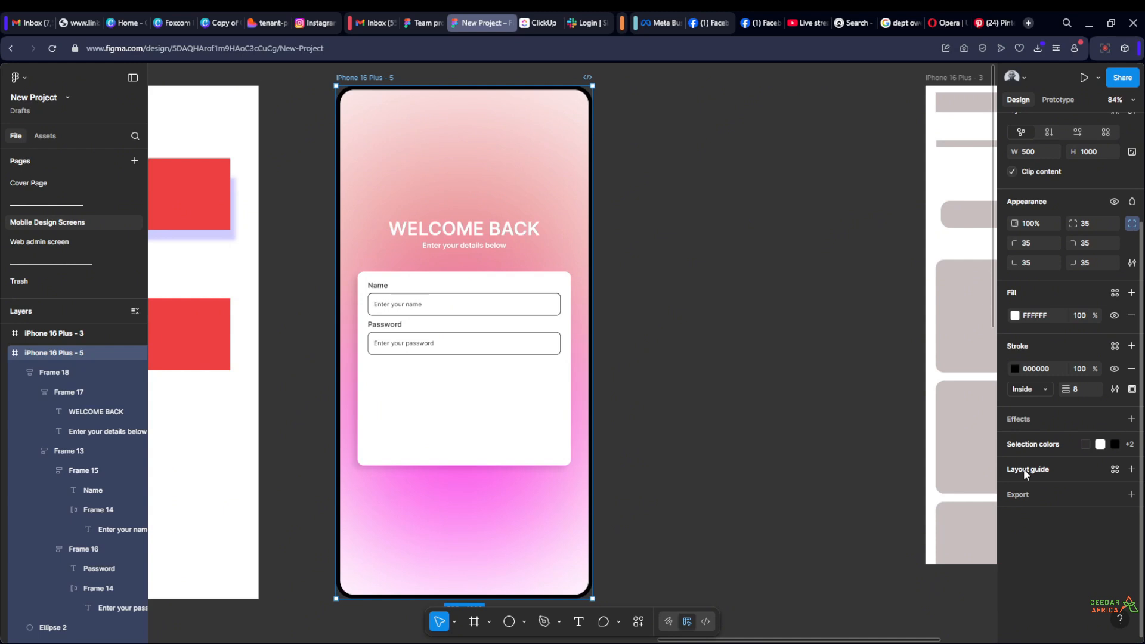
scroll(742, 384, "down", 2)
left_click(699, 360)
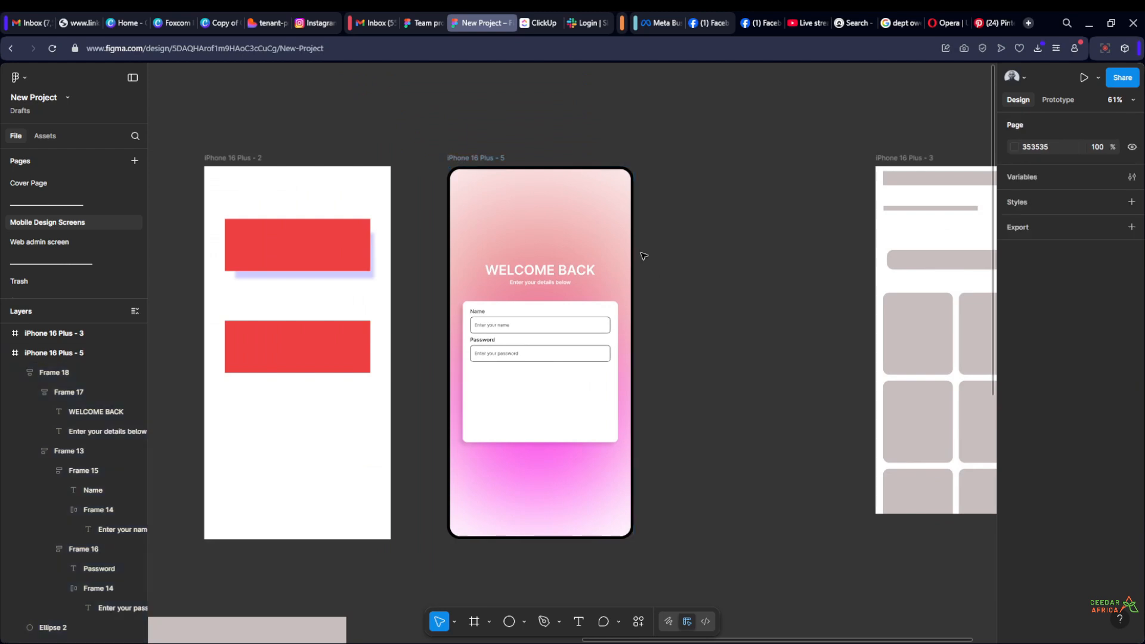
Add a layout guide to the iPhone 16 Plus - 5 frame and switch it from Grid to Columns
scroll(537, 203, "up", 1)
left_click(456, 165)
scroll(1050, 539, "down", 1)
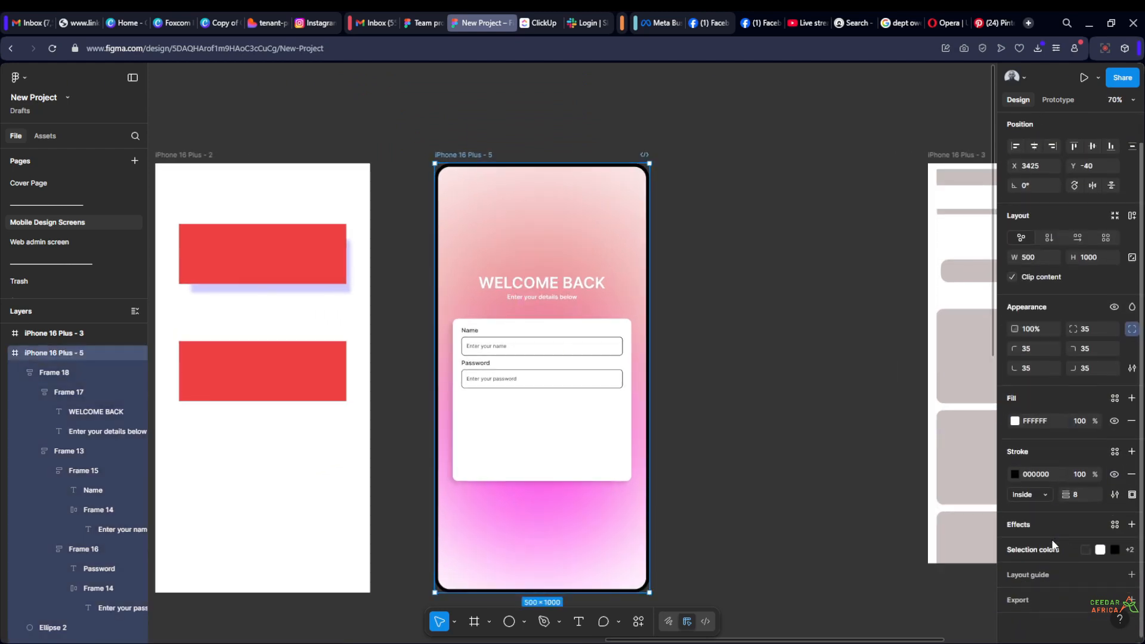
left_click(1131, 574)
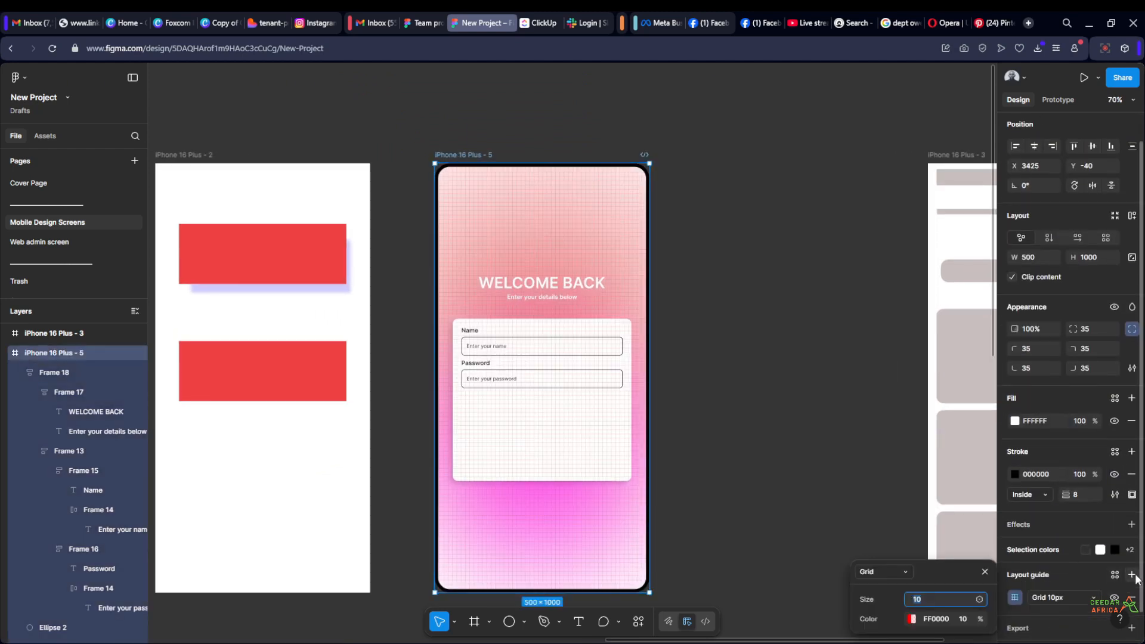
left_click(903, 573)
left_click(897, 587)
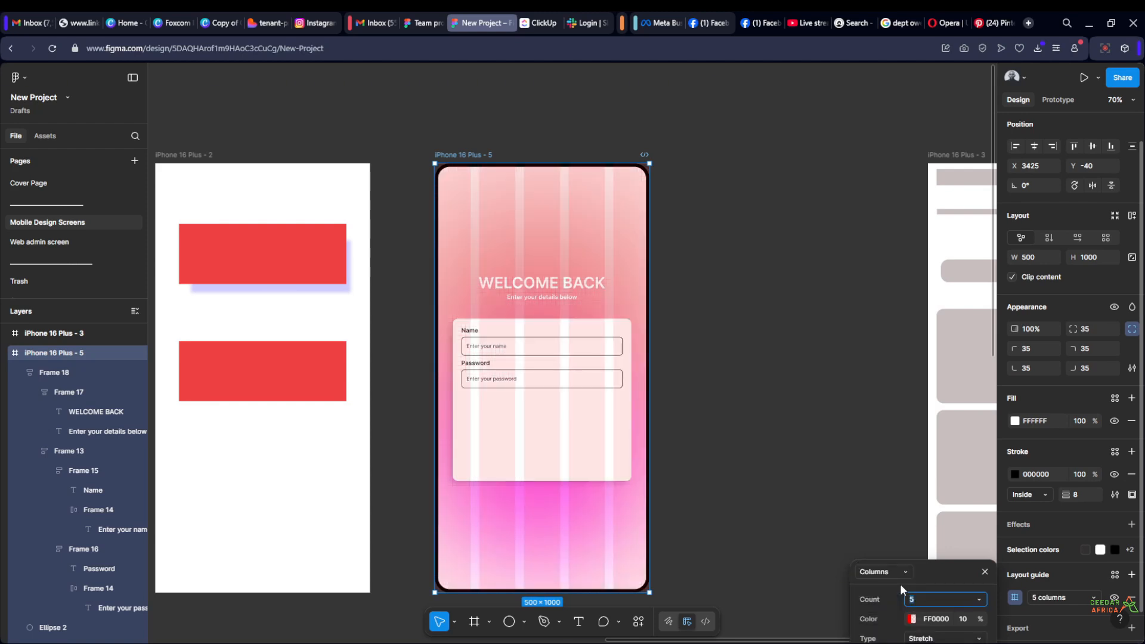
Set the layout guide's column count to 4
scroll(611, 257, "up", 1)
left_click_drag(731, 377, 693, 334)
left_click(931, 598)
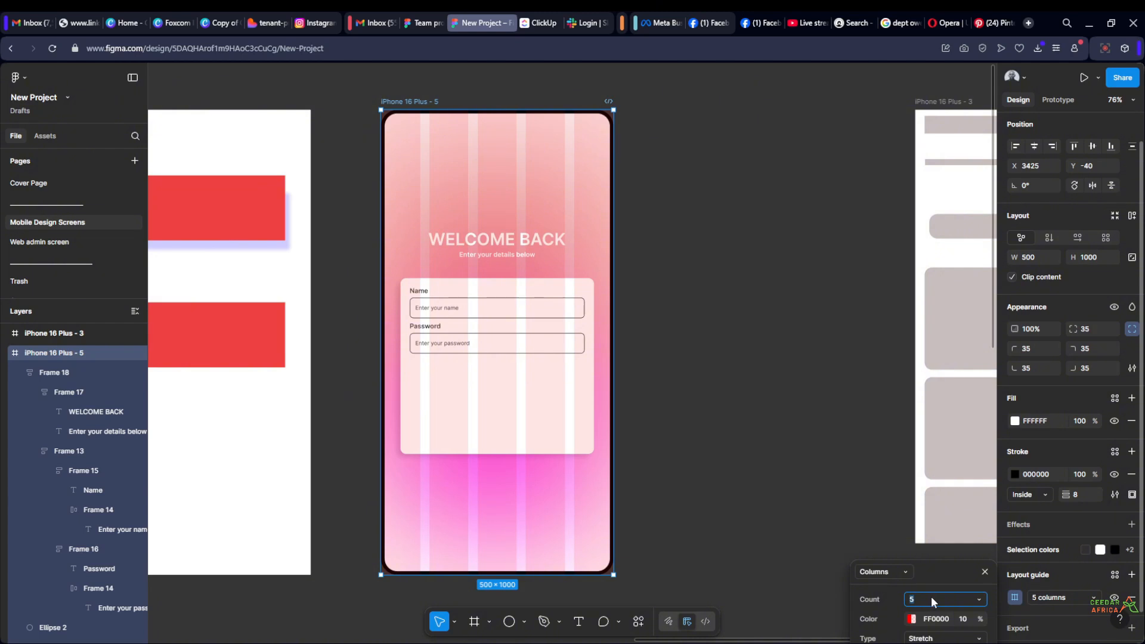
type("4")
key("Return")
Set the margin of the four-column layout guide to 4
left_click_drag(708, 354, 696, 324)
left_click_drag(925, 569, 835, 353)
left_click(840, 462)
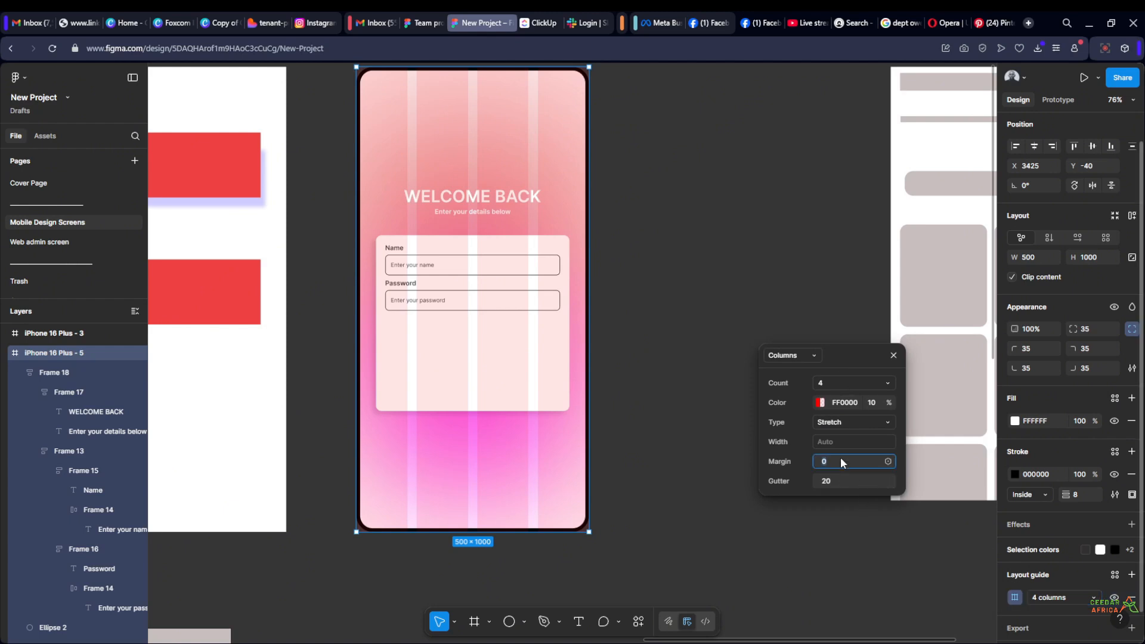
key("Return")
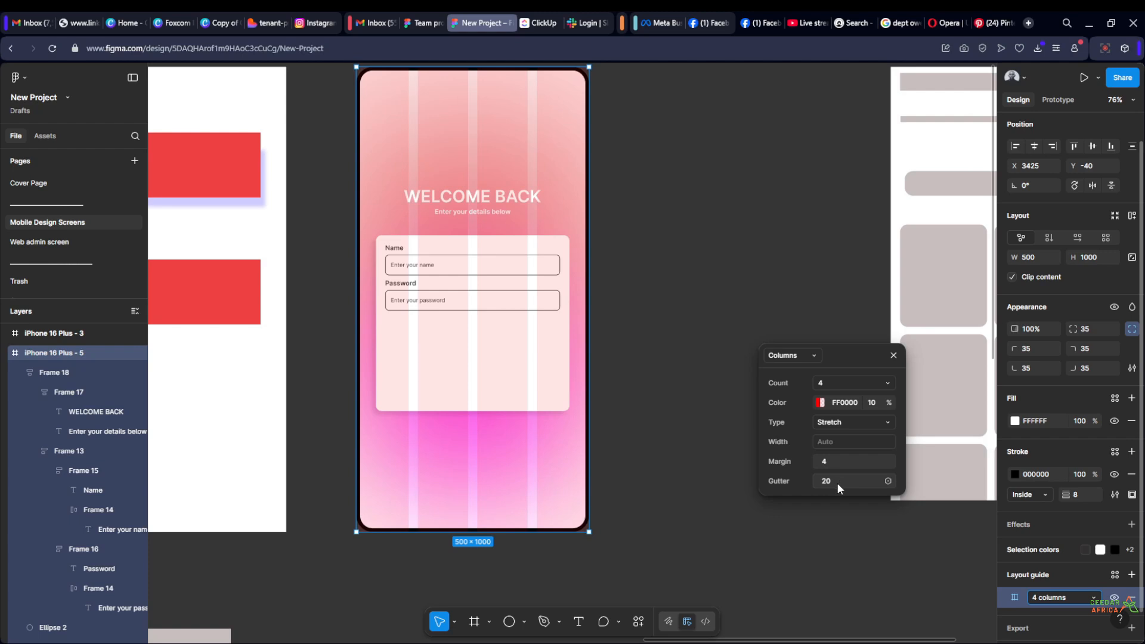
Try gutter widths of 8 and 12 for the column guide, finishing with 16
left_click(836, 482)
type("8")
key("Return")
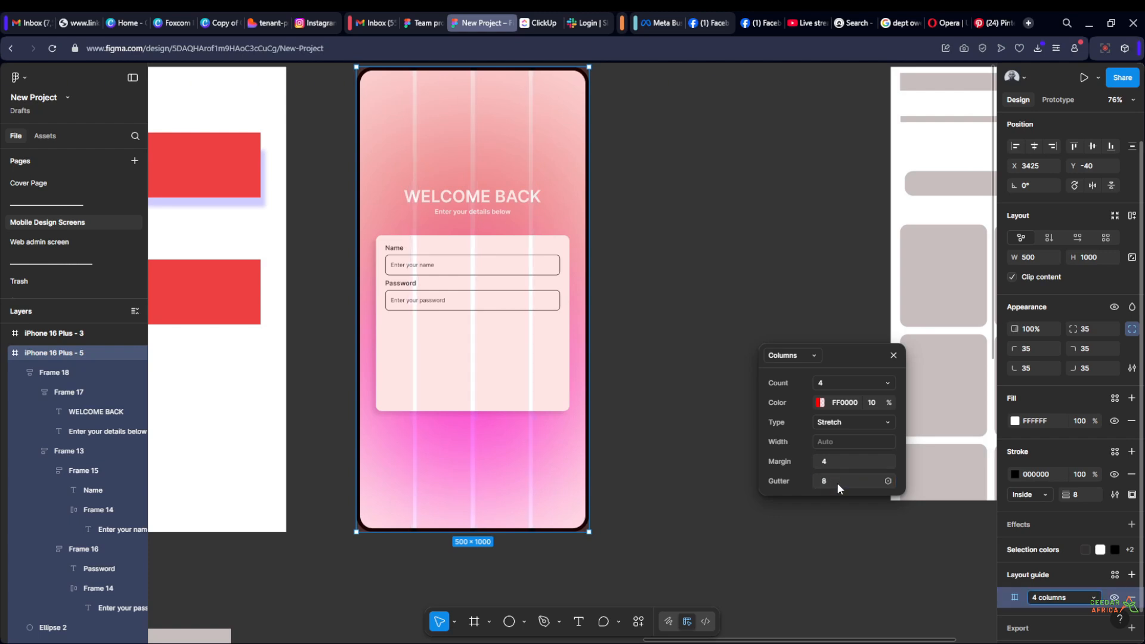
left_click(836, 482)
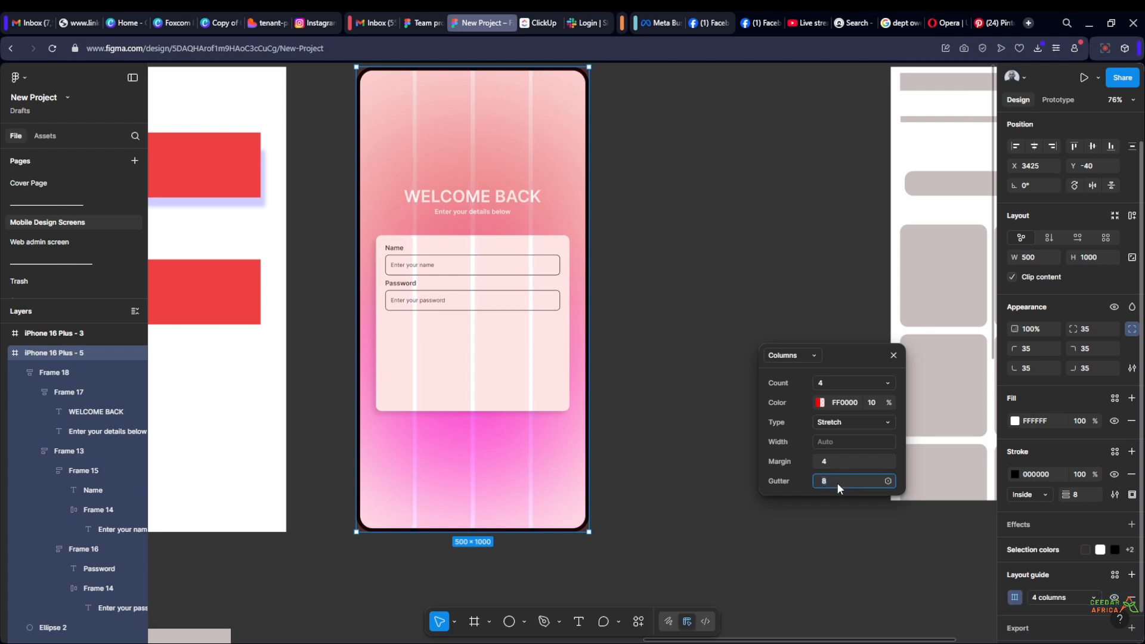
type("12")
key("Return")
left_click(836, 482)
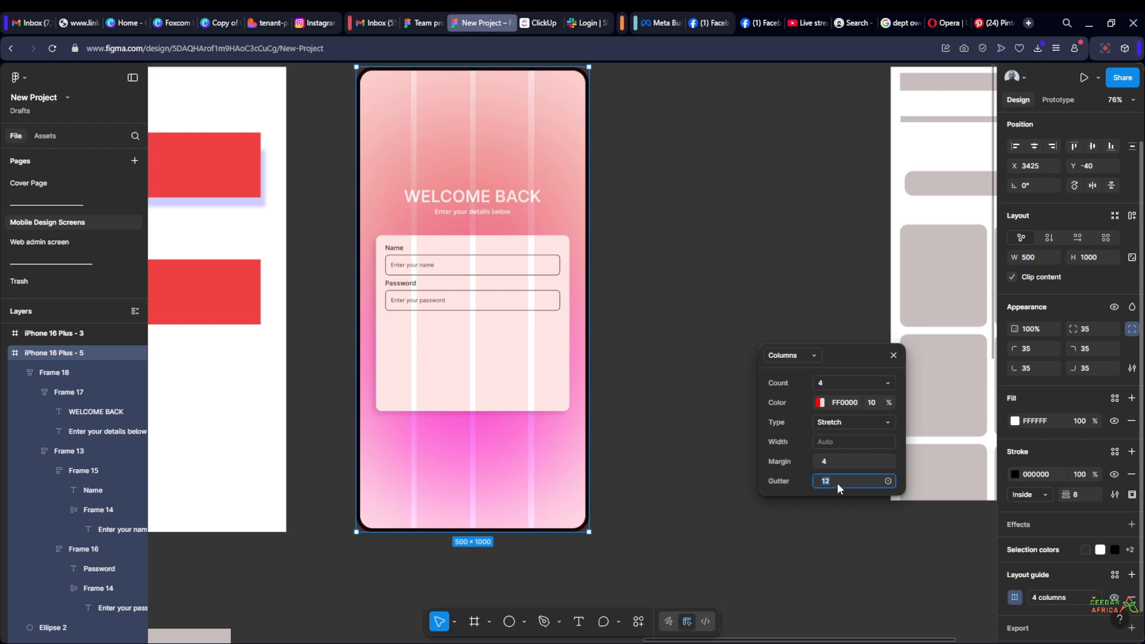
type("16")
key("Return")
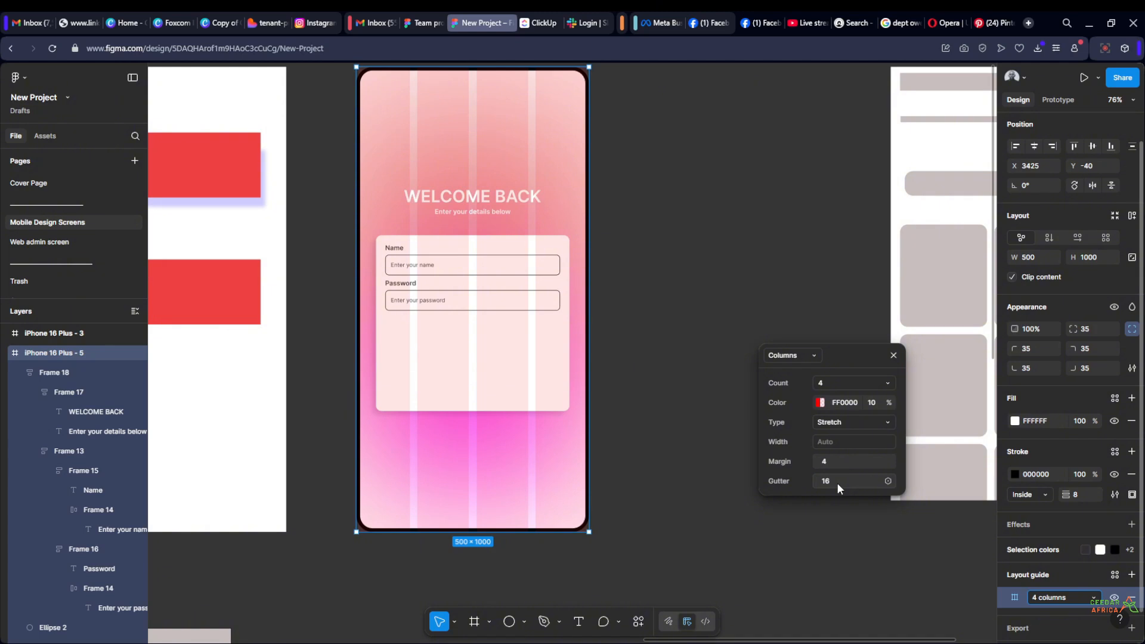
Examine how the welcome screen's heading and form card line up with the column guide, from close up and from a distance
left_click(667, 243)
scroll(731, 320, "left", 5)
scroll(730, 319, "up", 3)
scroll(816, 328, "up", 3)
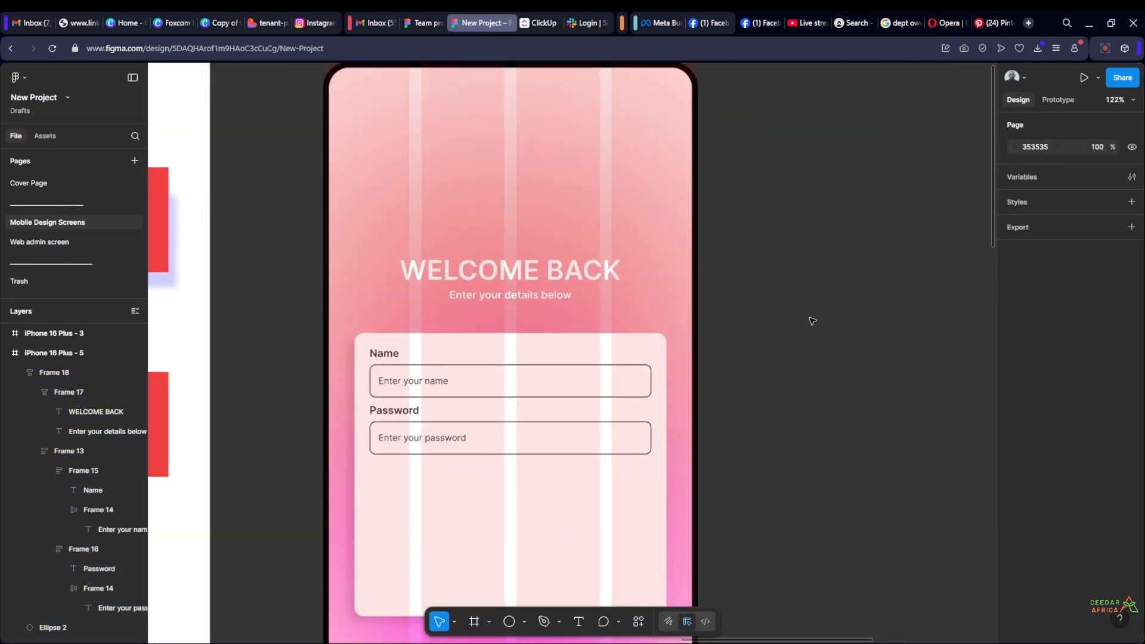
scroll(775, 298, "down", 3)
scroll(757, 238, "down", 5)
scroll(756, 242, "up", 6)
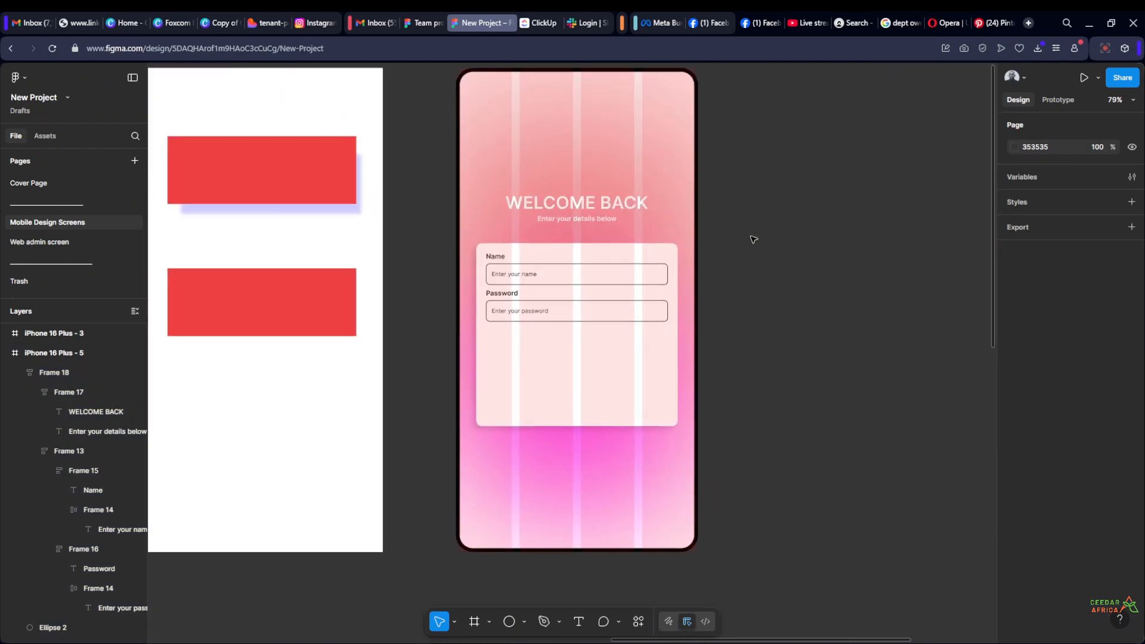
scroll(748, 262, "down", 5)
left_click_drag(744, 262, 649, 282)
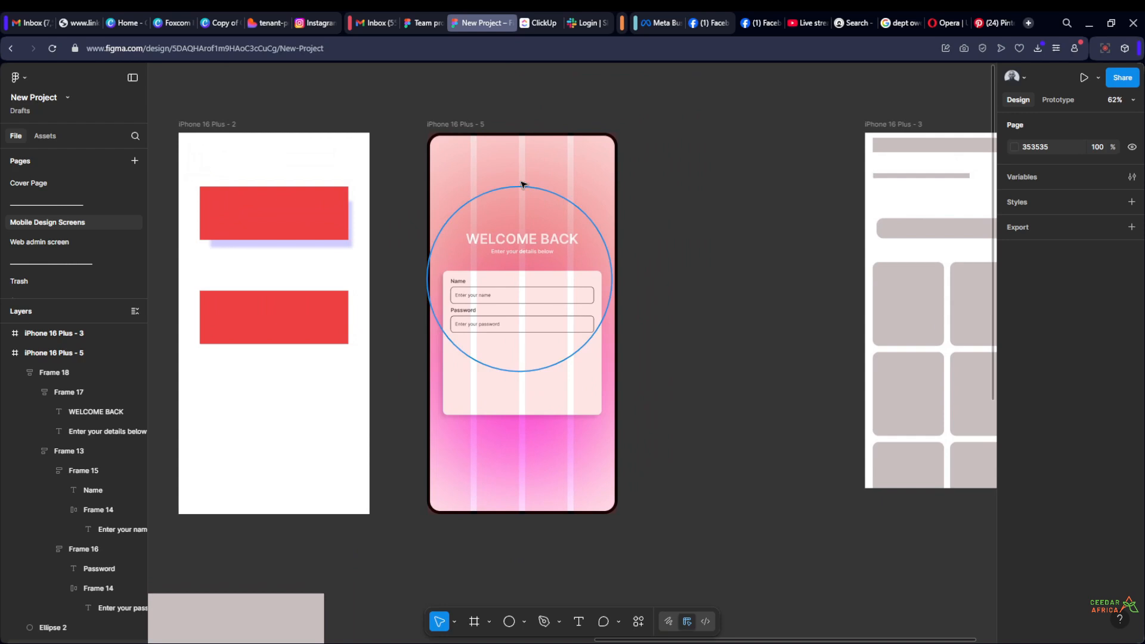
Remove the column layout guide from the iPhone 16 Plus - 5 frame
left_click(468, 124)
scroll(1073, 417, "down", 3)
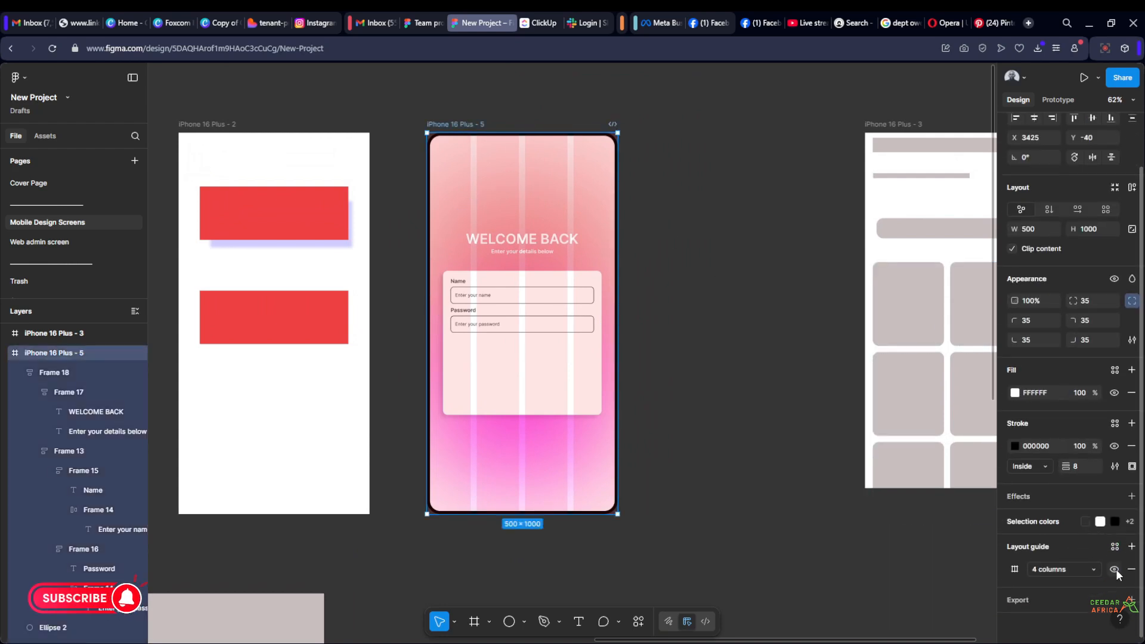
left_click(1133, 570)
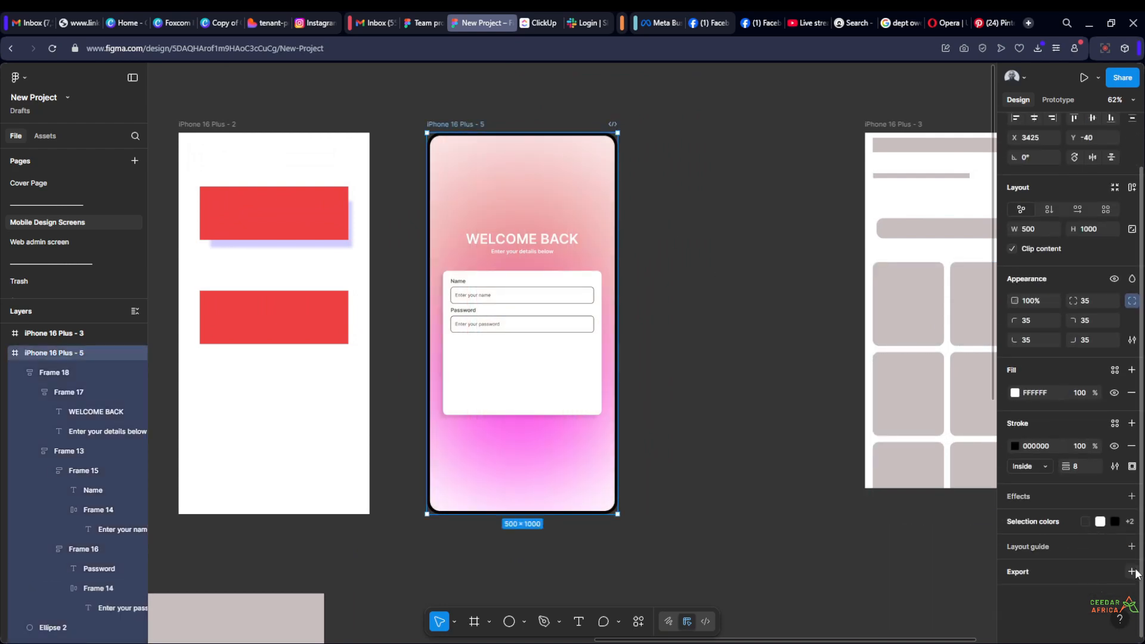